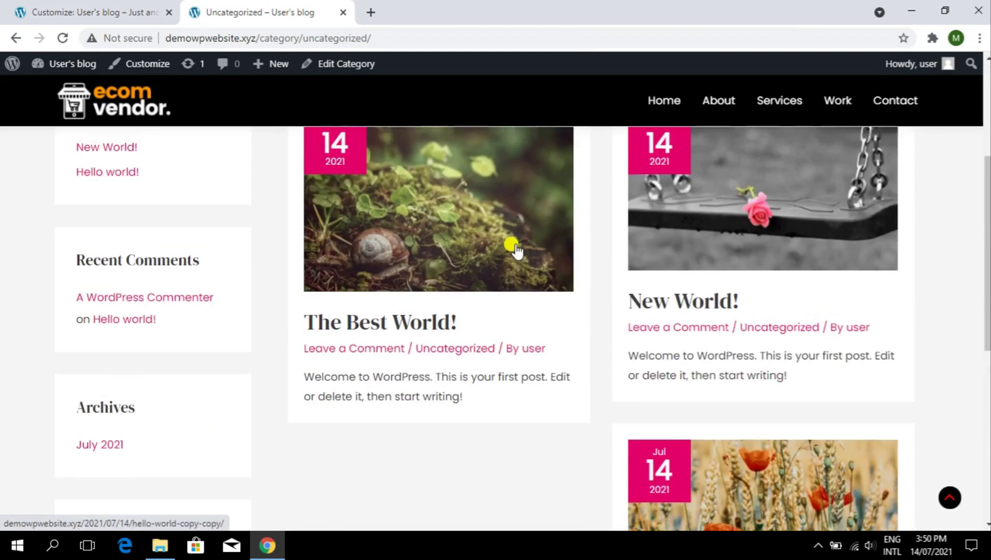
Switch the footer to the second column layout and adjust the blog archive layout and date box
scroll(513, 248, up, 5)
scroll(513, 248, down, 5)
scroll(492, 311, up, 5)
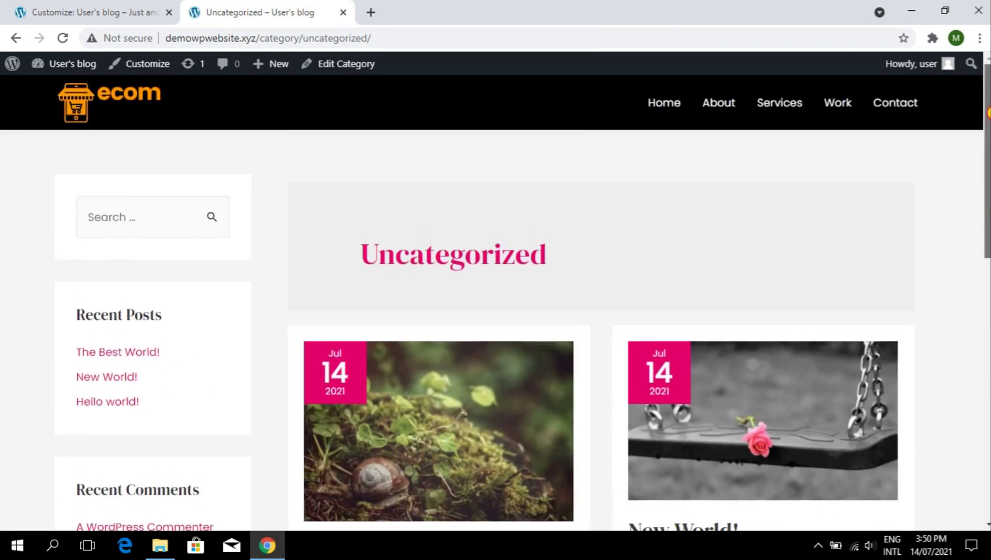
scroll(493, 311, down, 10)
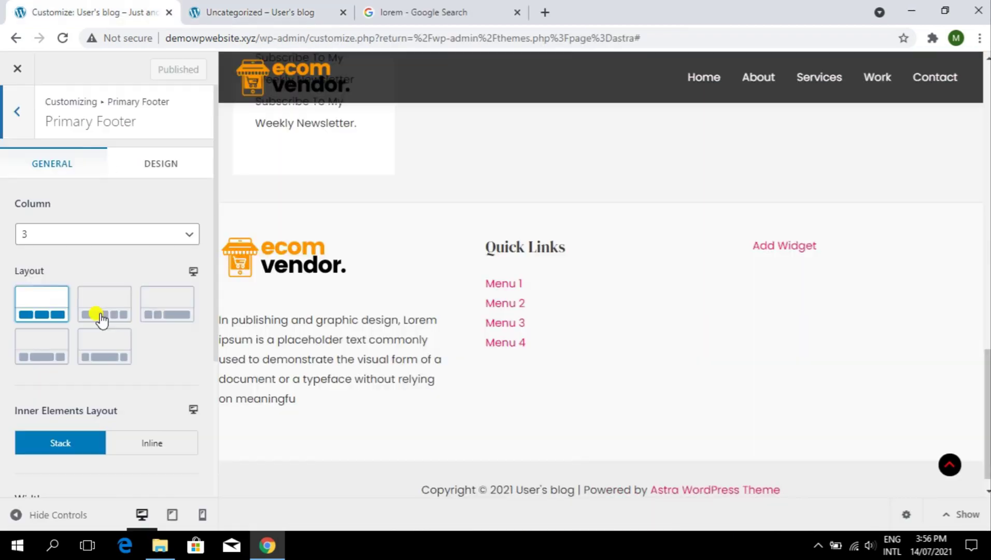
click(99, 314)
click(44, 240)
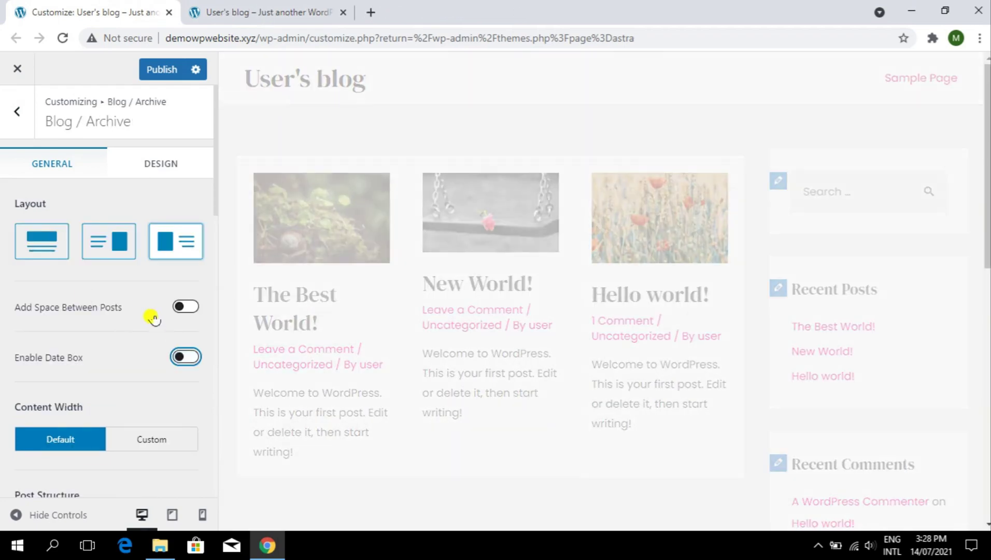
click(185, 357)
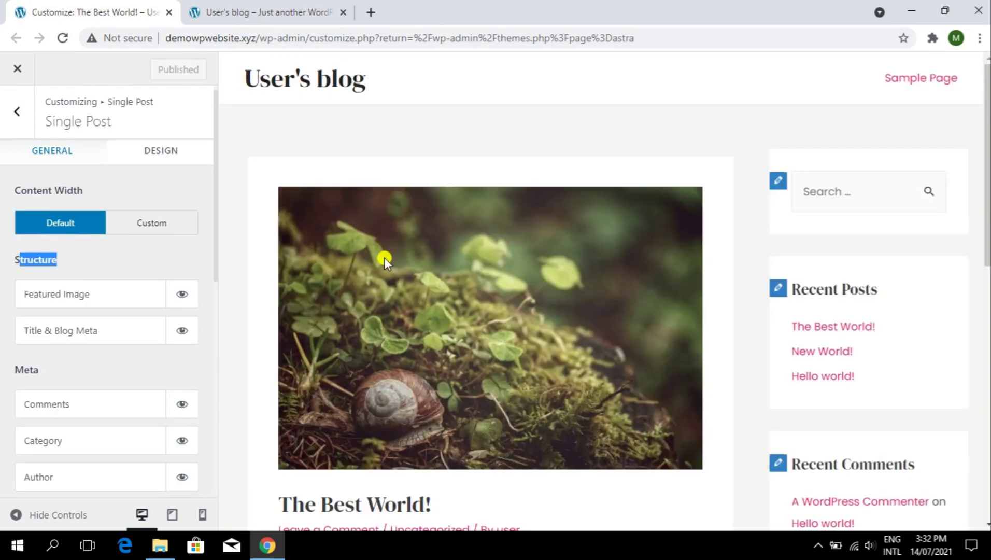
scroll(384, 257, down, 5)
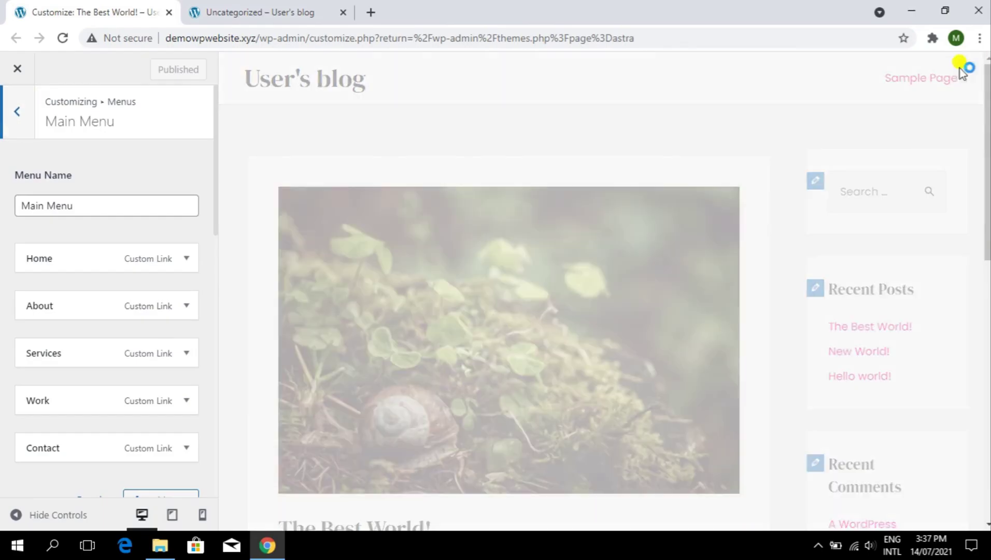
Browse the Starter Templates library and open a template's details
click(907, 78)
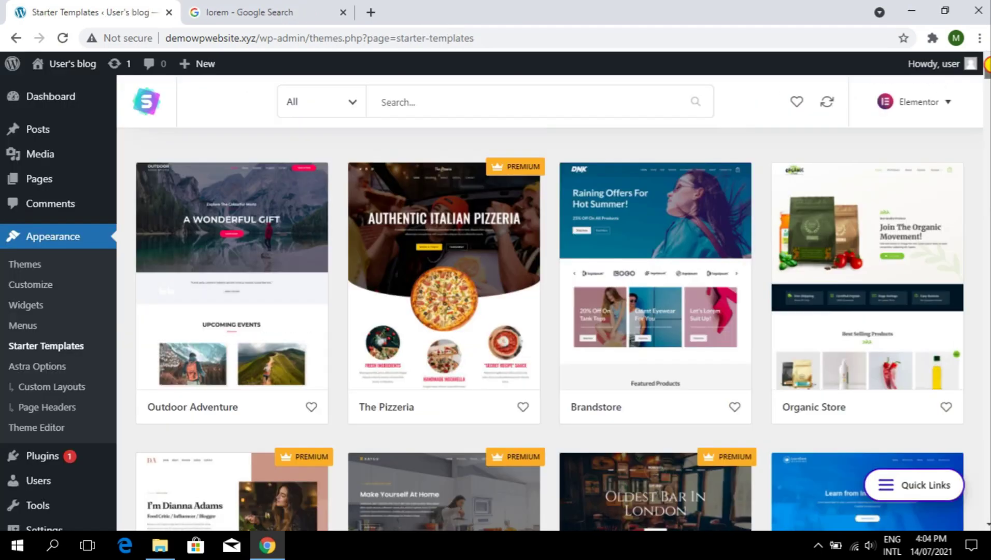
scroll(987, 78, down, 5)
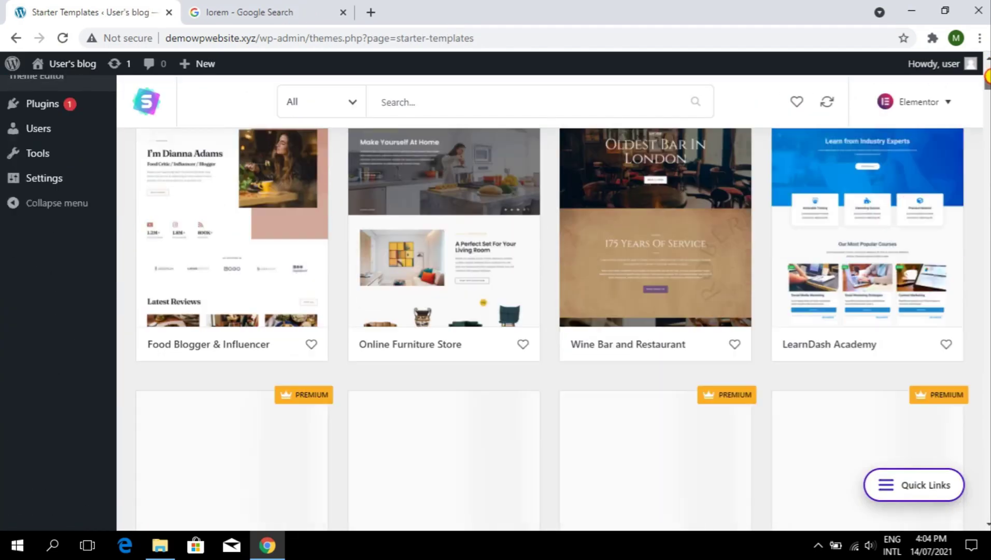
scroll(988, 77, up, 2)
scroll(988, 78, down, 5)
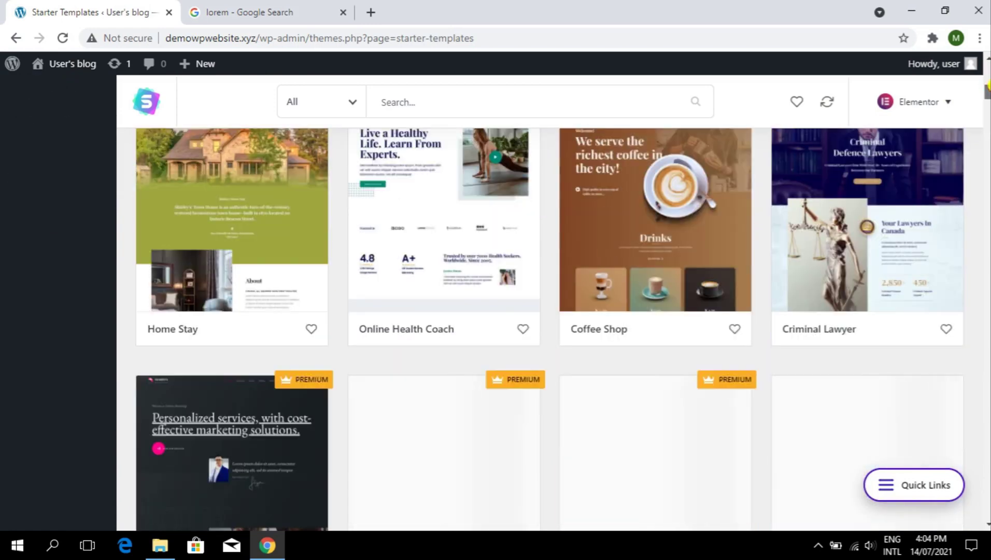
click(626, 325)
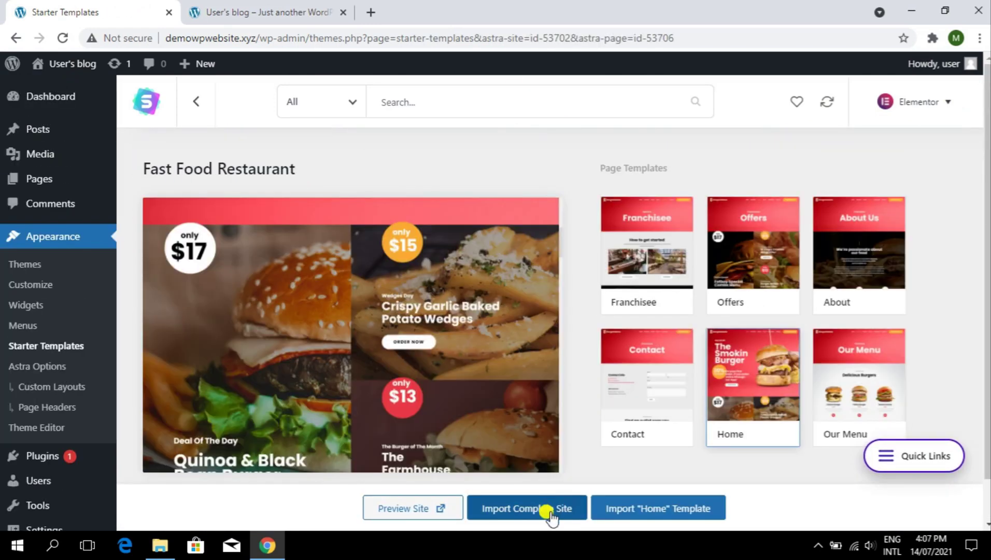
Import the complete Fast Food Restaurant site and scroll through the live result
click(549, 510)
click(305, 398)
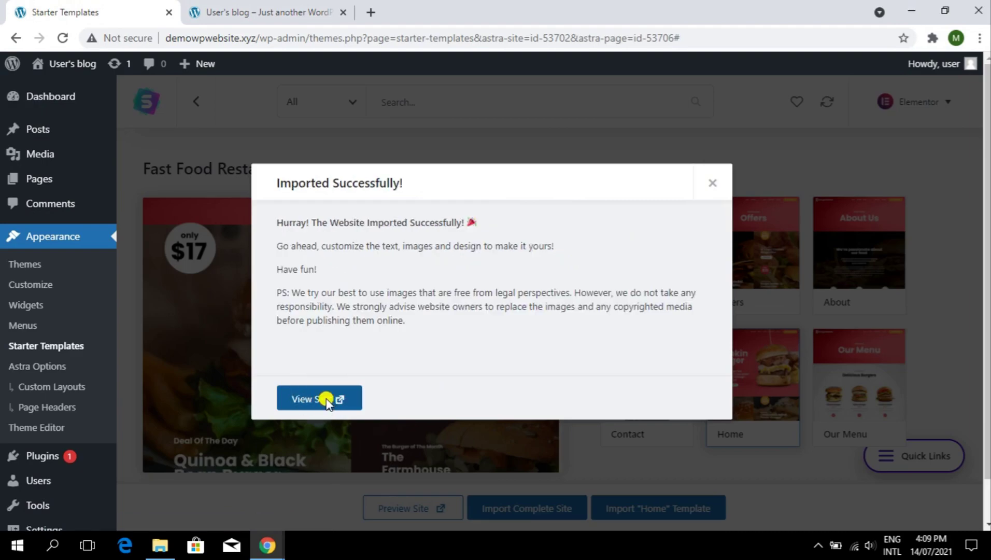
click(325, 400)
scroll(988, 105, down, 3)
drag(988, 105, 988, 266)
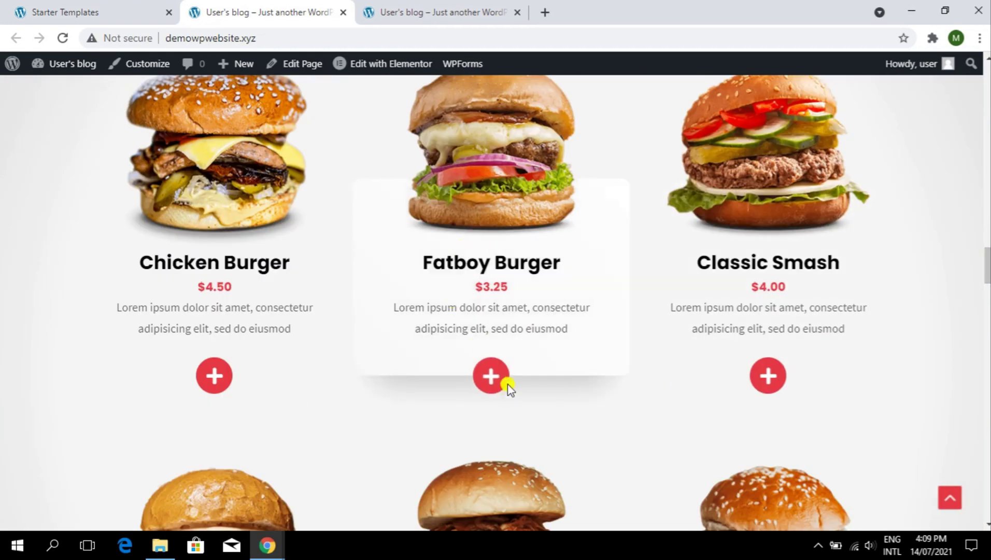
scroll(294, 281, down, 15)
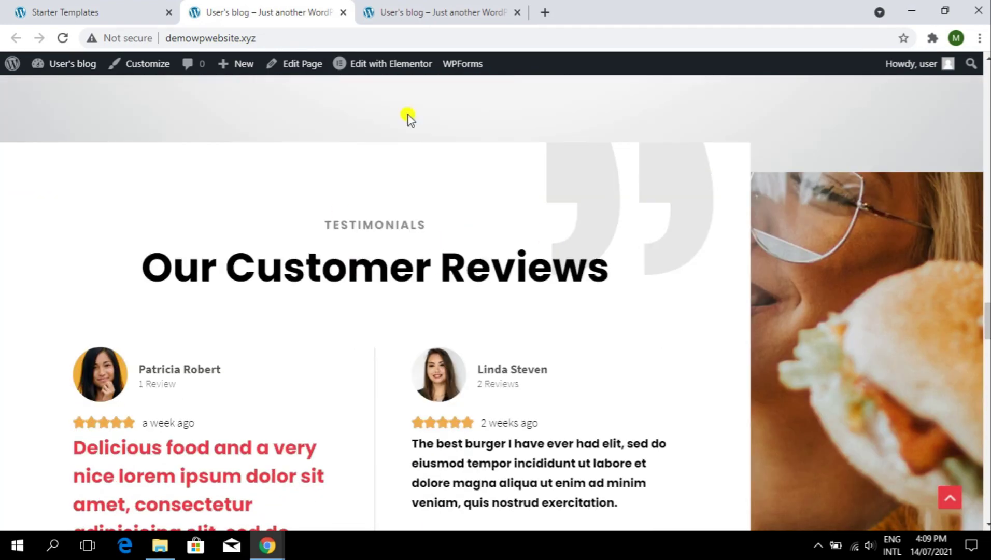
scroll(407, 118, up, 9)
scroll(494, 263, down, 5)
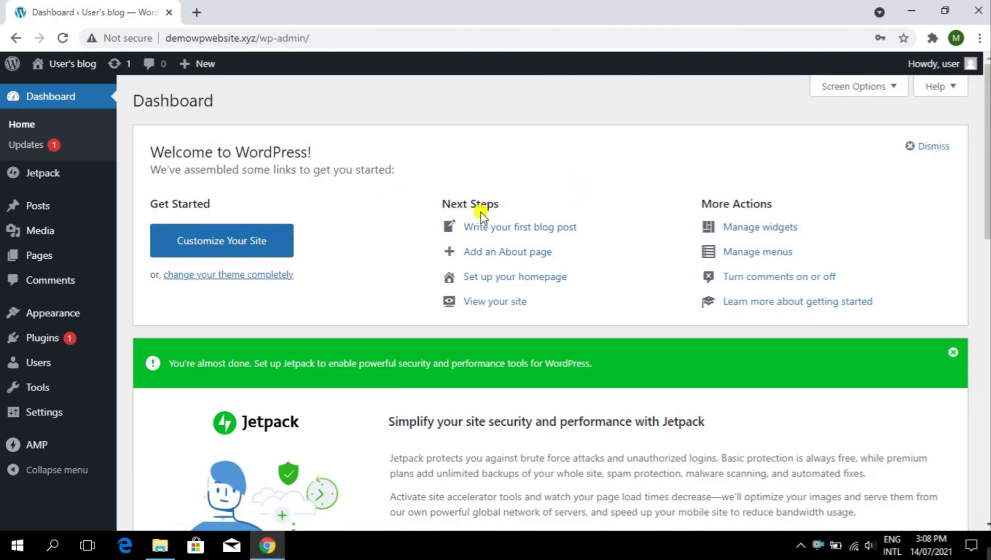
Dismiss the Jetpack banner, open Appearance > Themes in a new tab, and go to Installed Plugins
click(952, 352)
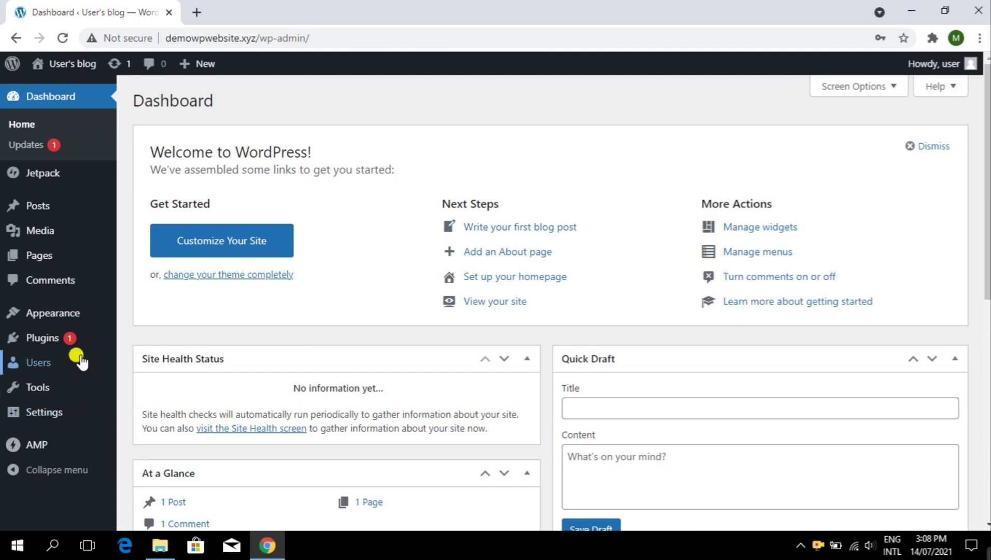
mouse_move(101, 314)
right_click(152, 315)
click(171, 325)
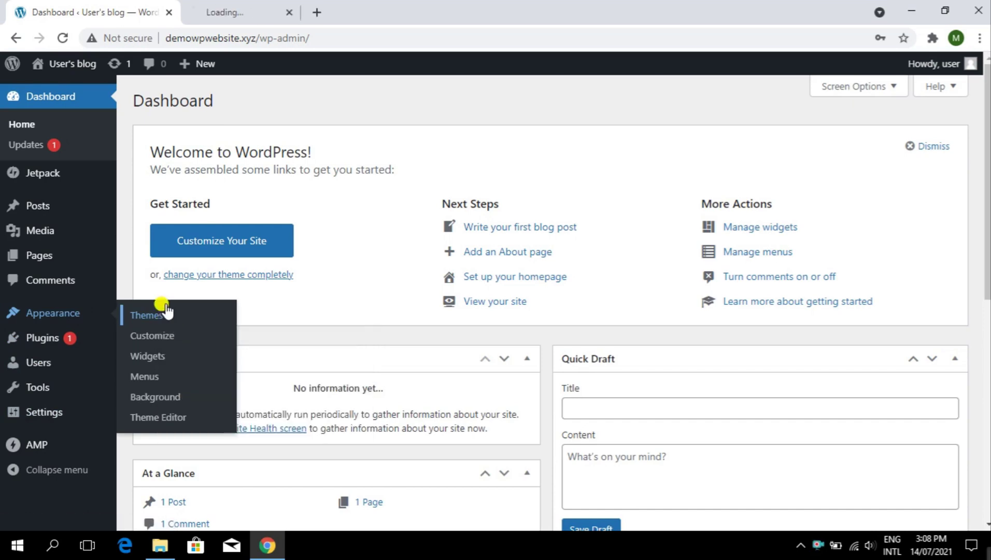
mouse_move(96, 336)
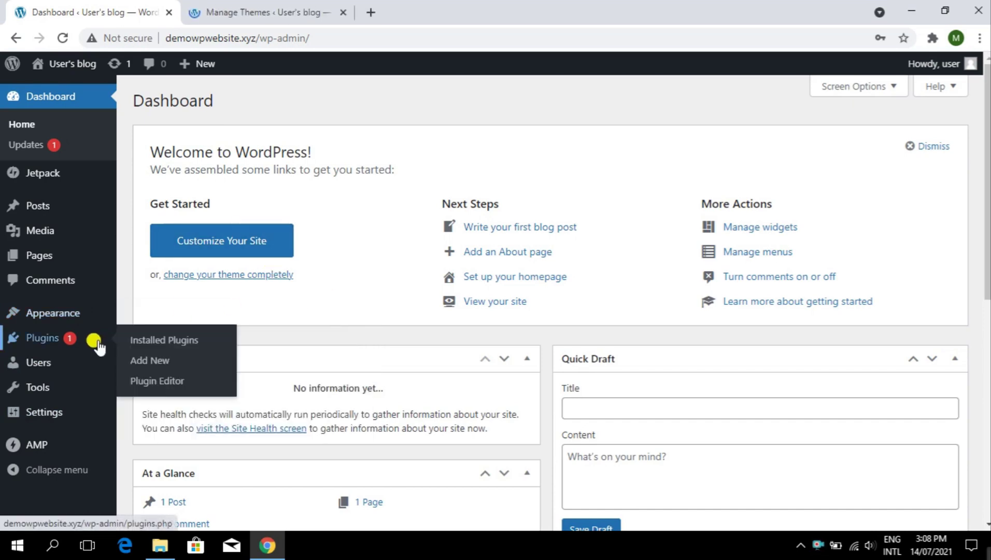
click(154, 341)
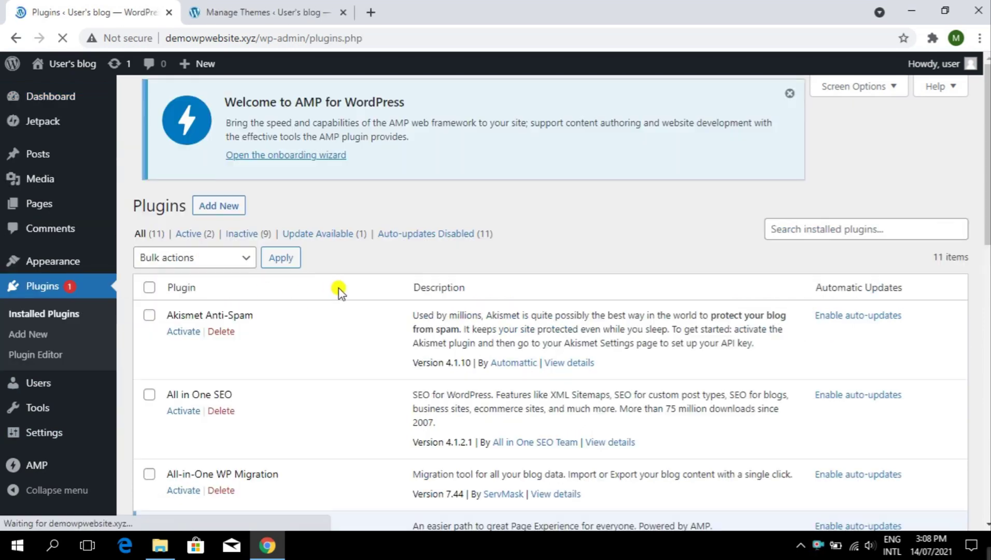
Deactivate all installed plugins with the Deactivate bulk action
click(150, 299)
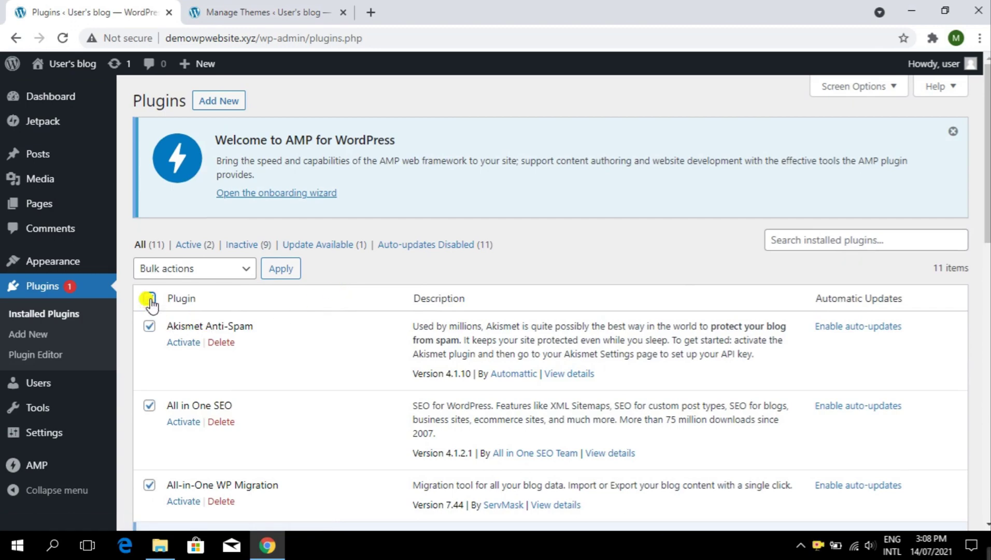
click(223, 266)
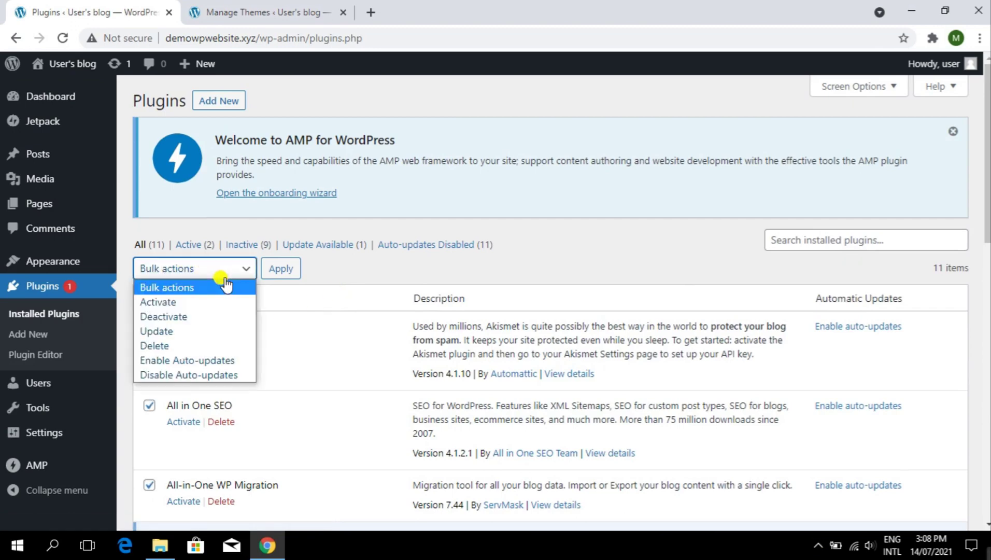
click(218, 317)
click(281, 269)
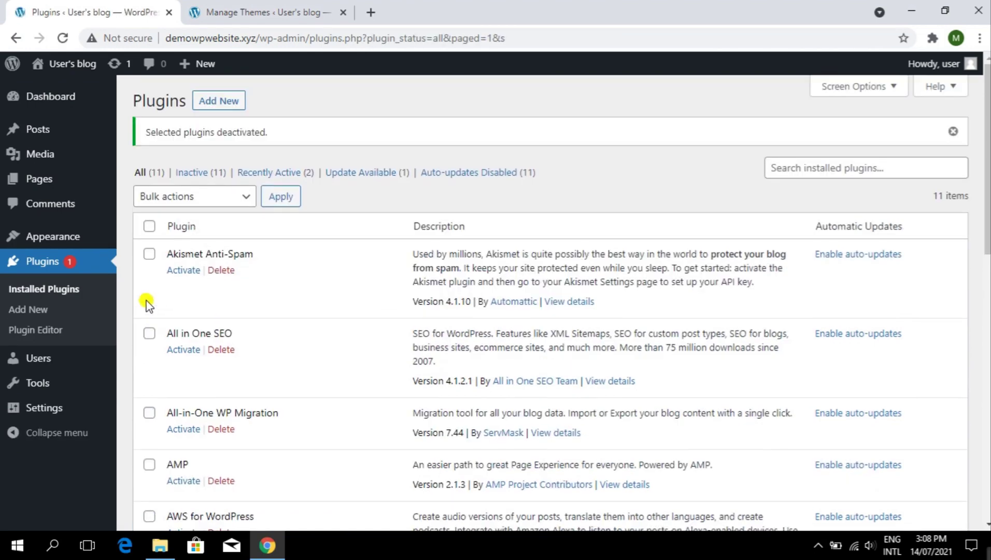
Delete all the deactivated plugins with the Delete bulk action and confirm
click(150, 226)
click(194, 196)
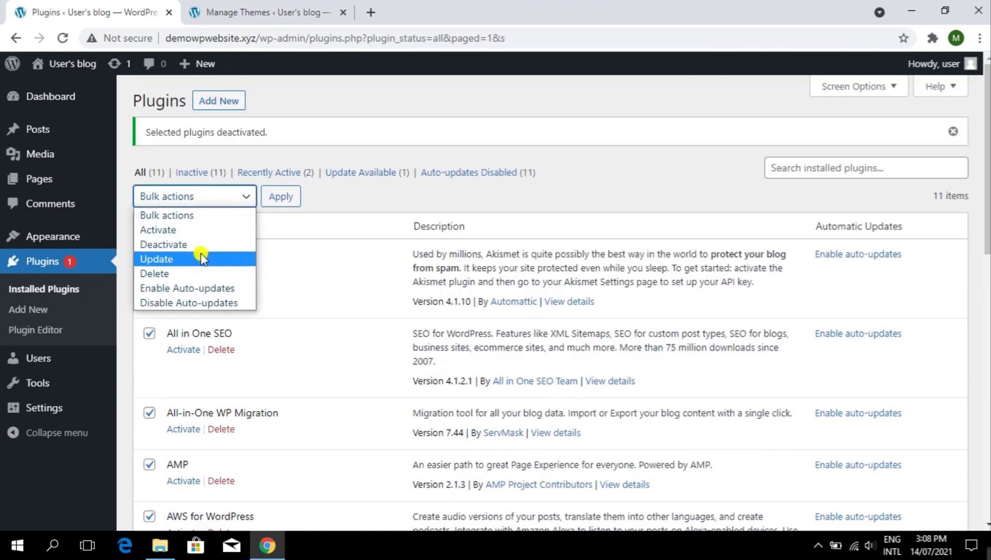
click(199, 270)
click(282, 197)
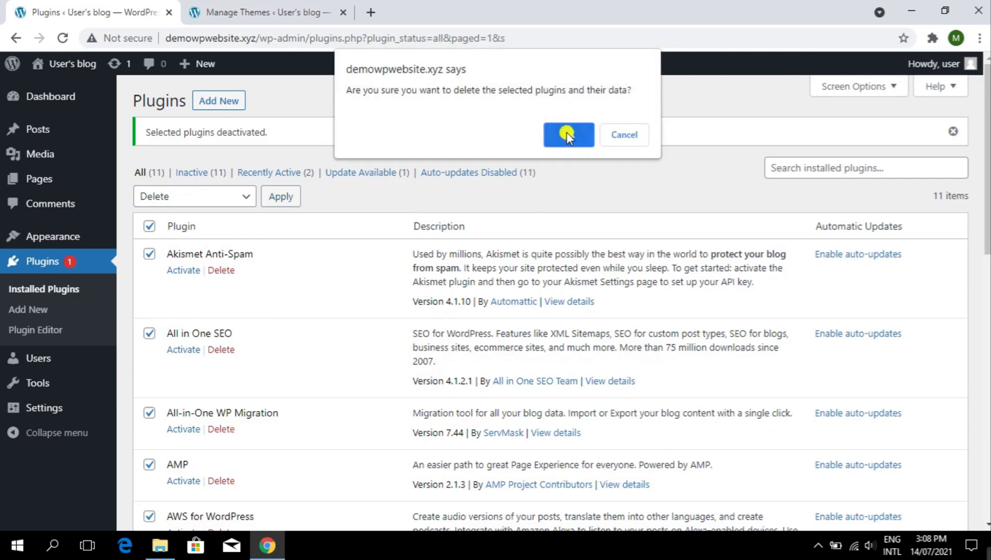
click(568, 133)
click(274, 16)
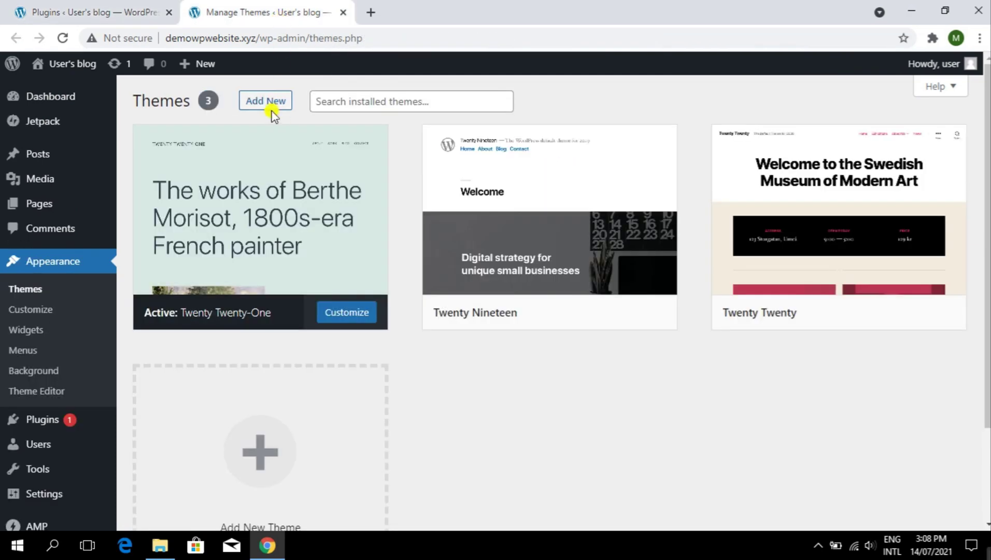
Search the theme directory for 'astra', then install and activate Astra
click(268, 104)
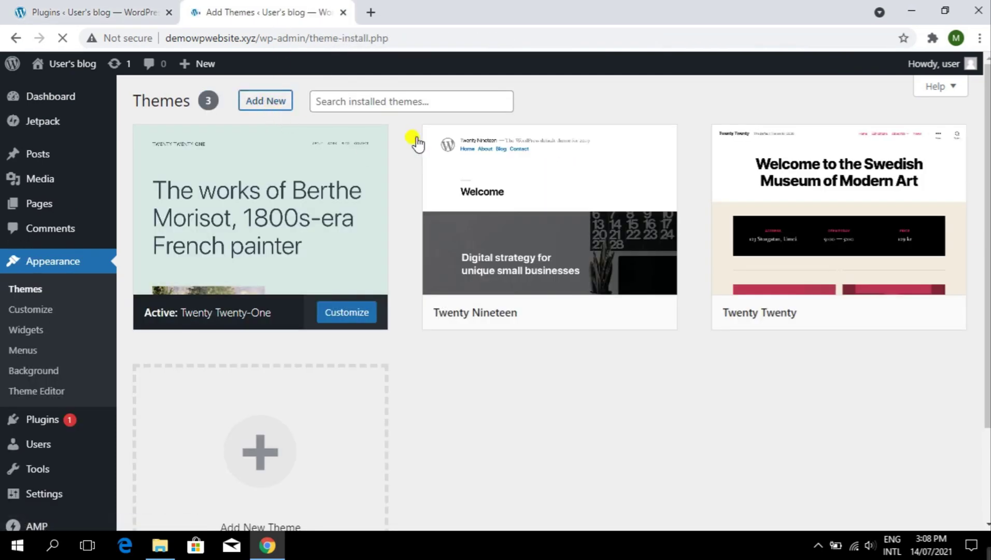
click(819, 139)
text(as)
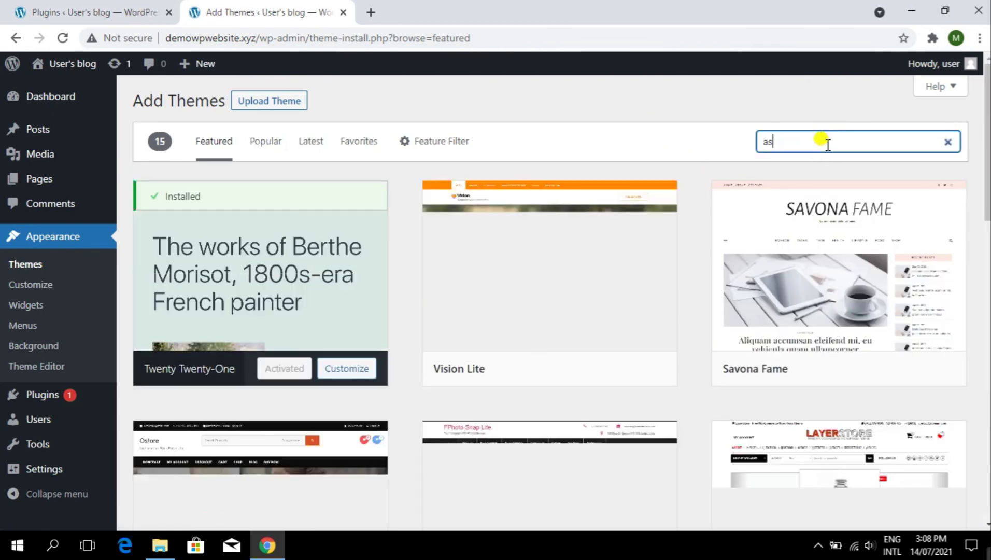
text(tra)
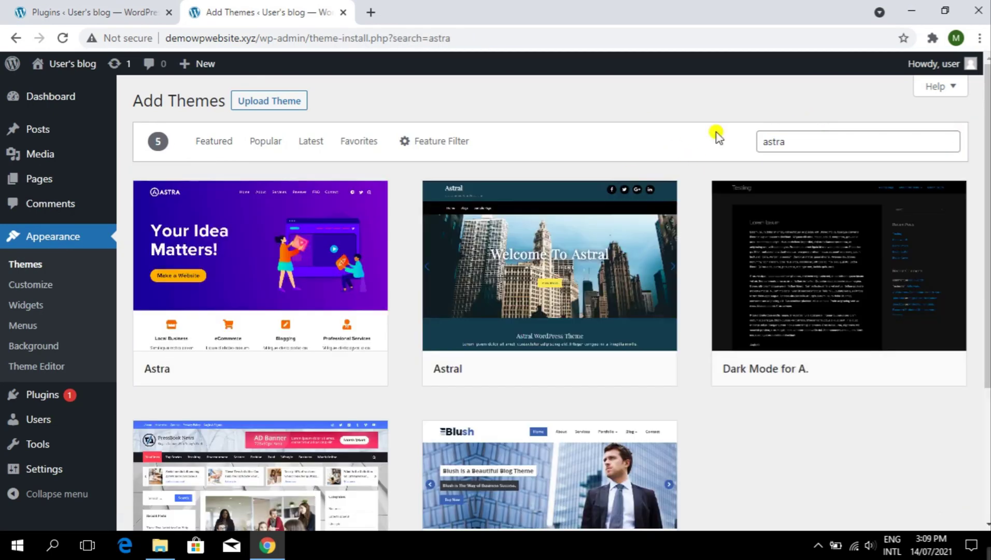
mouse_move(223, 291)
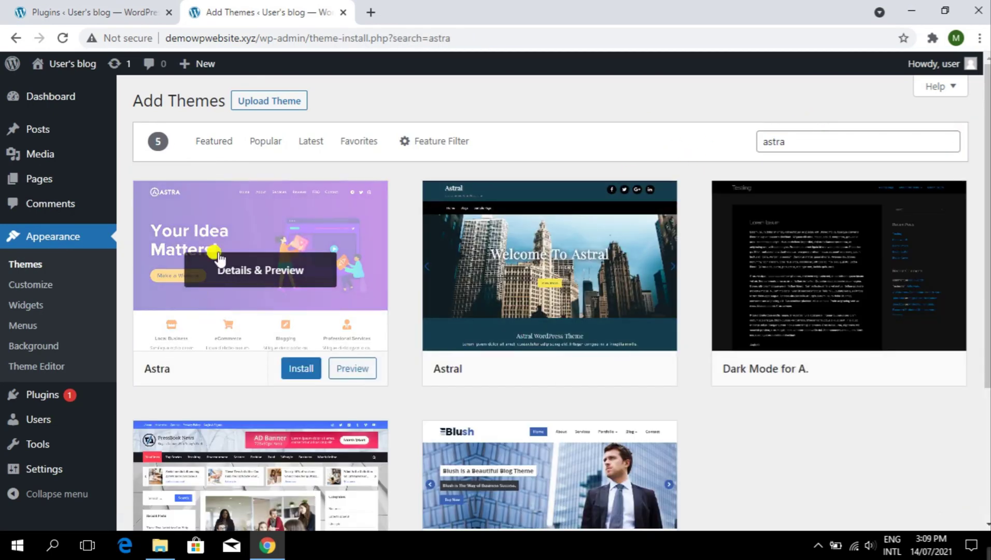
click(299, 369)
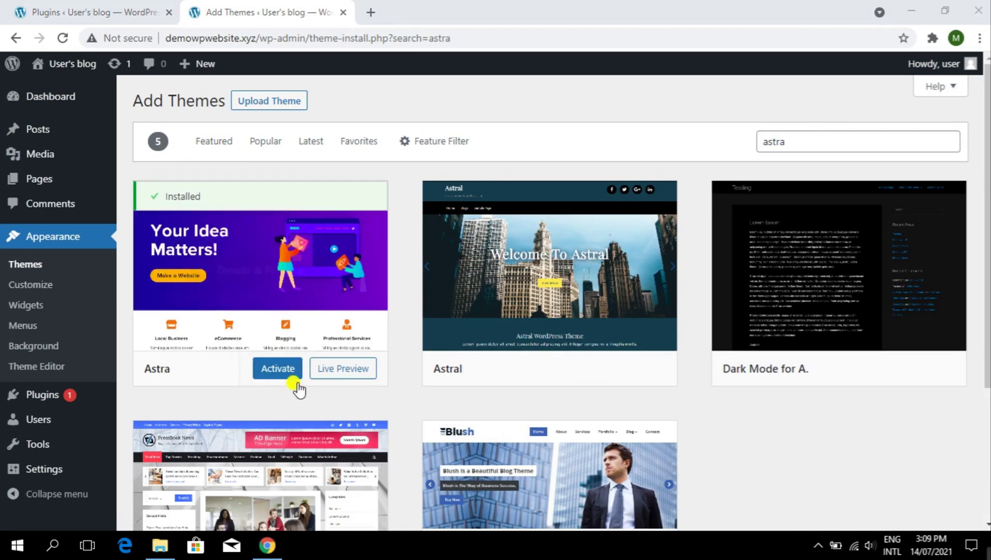
click(282, 373)
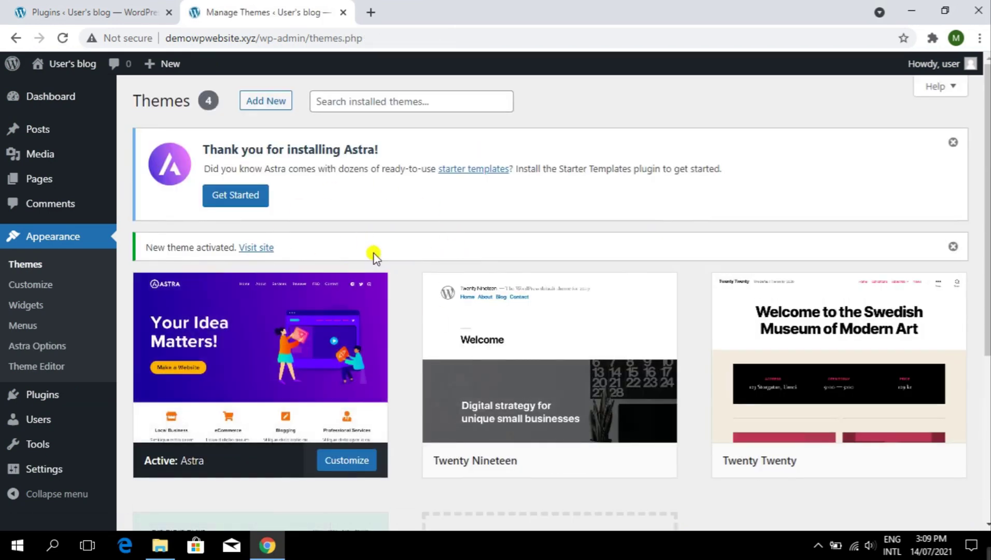
Open the Add Plugins page and load wpastra.com/pro/ in the other tab
click(124, 11)
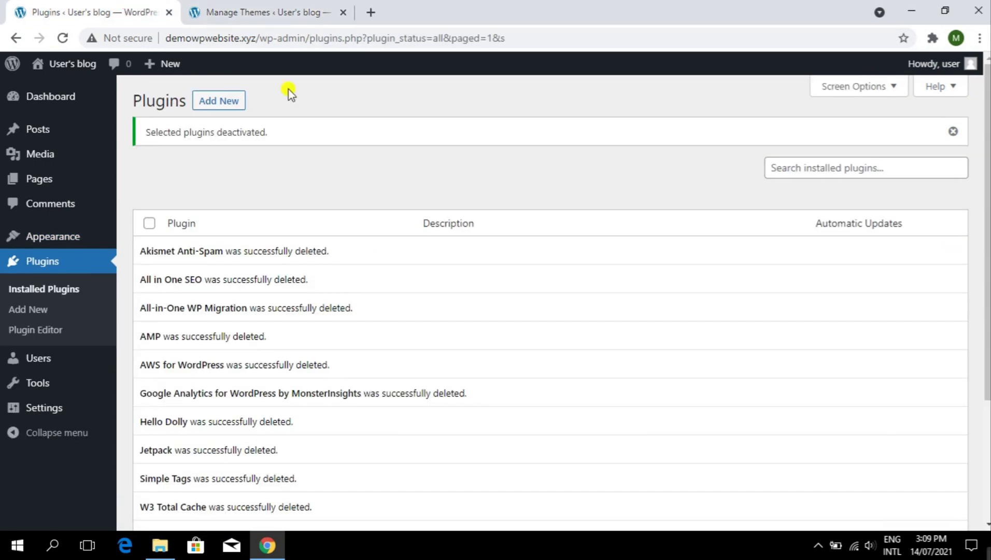
click(221, 102)
click(290, 11)
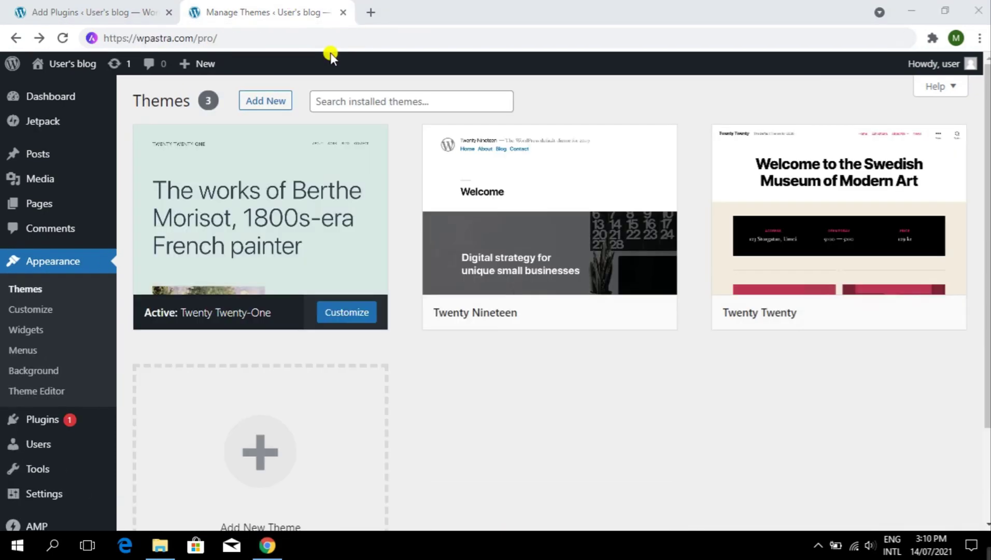
click(327, 34)
key(Return)
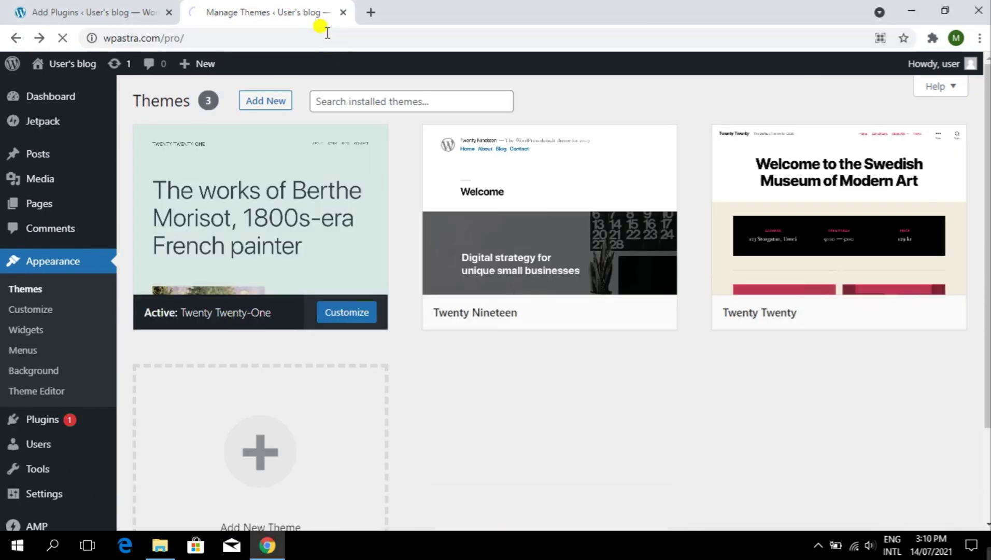
Open the Upload Plugin page in a new tab and view the Astra Pro Addon page
click(129, 8)
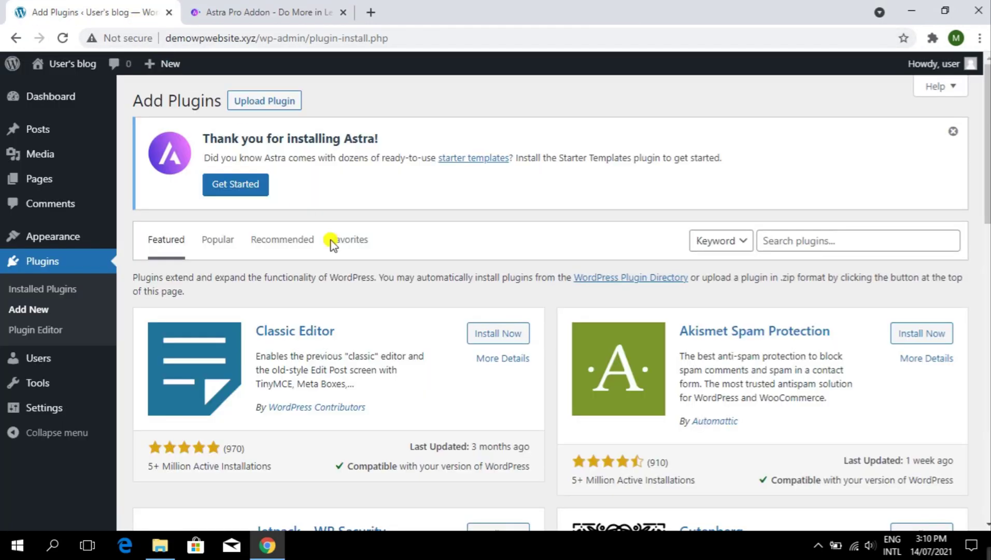
click(269, 104)
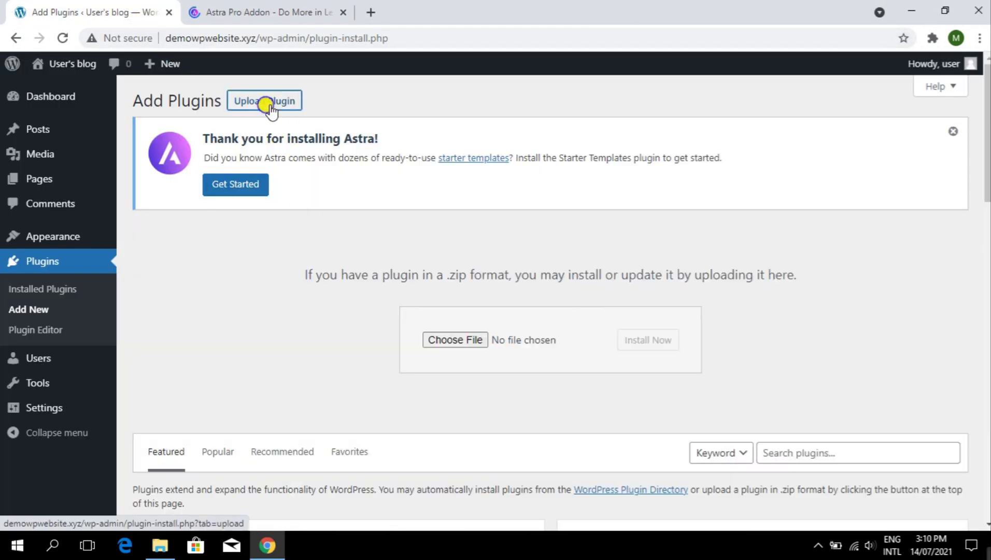
right_click(270, 109)
click(288, 120)
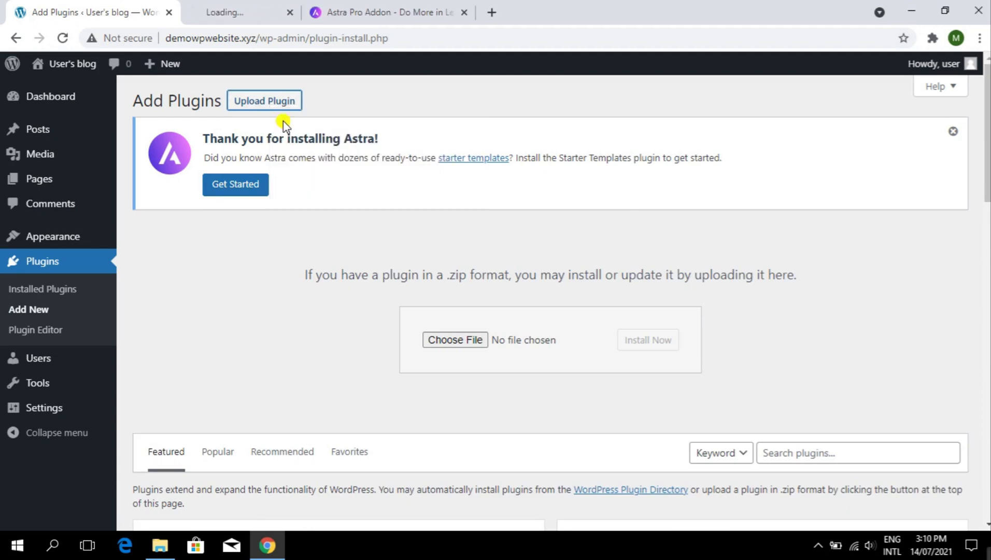
click(406, 8)
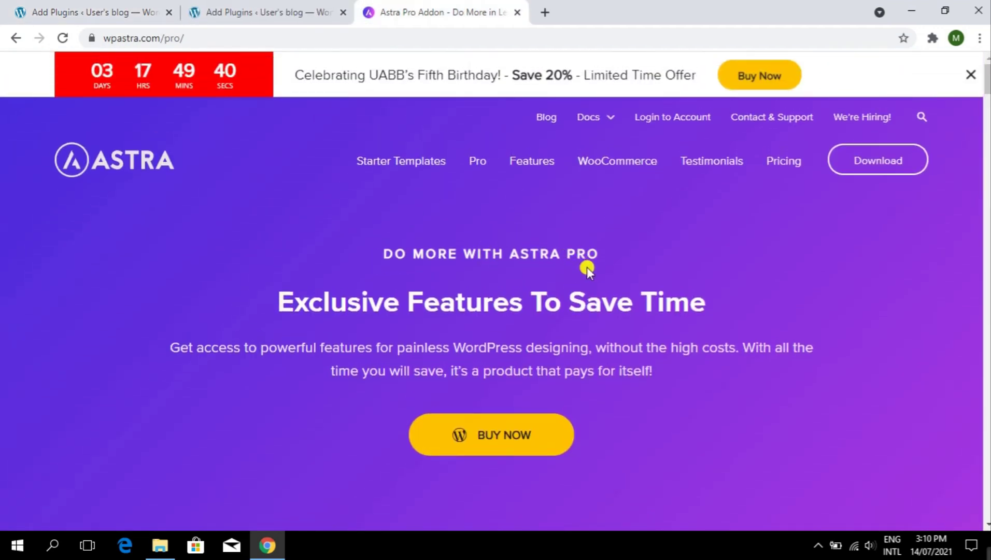
Close the UABB countdown promo banner and scroll down to the Astra Pro feature cards
drag(514, 77, 572, 76)
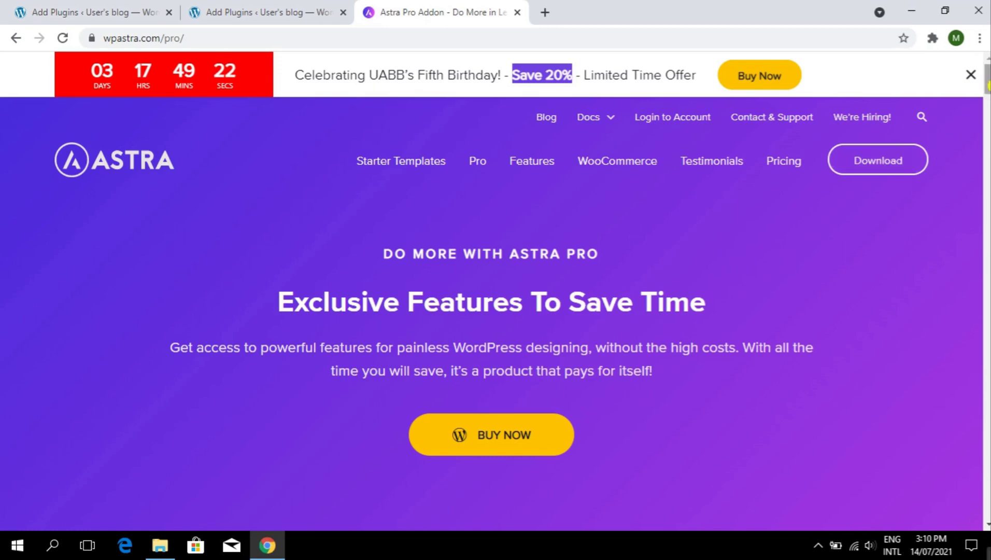
click(968, 76)
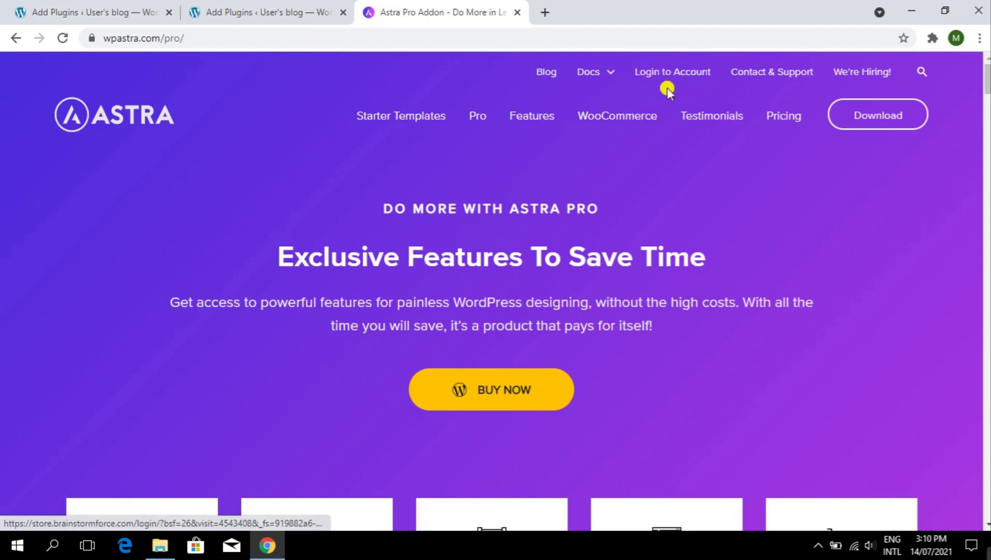
drag(987, 85, 988, 108)
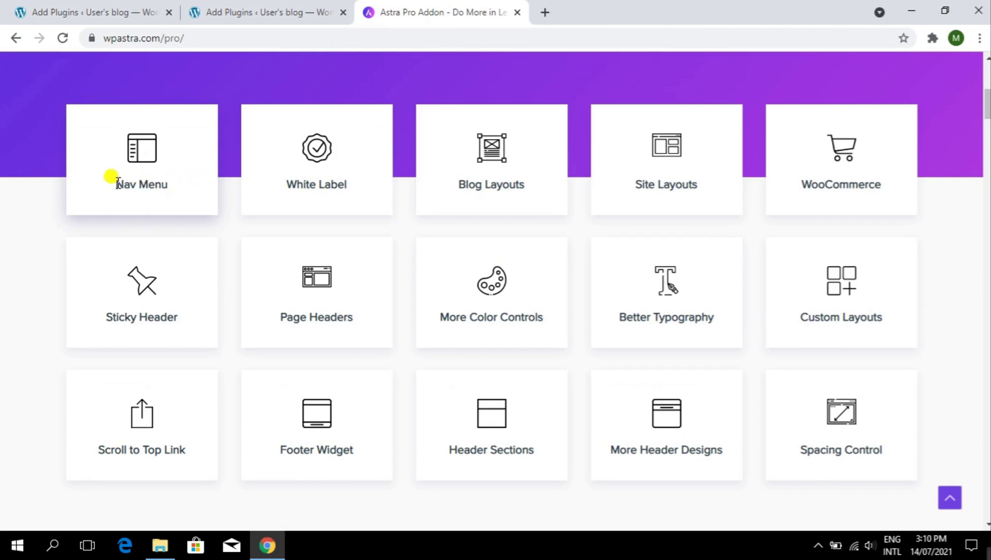
Highlight the Nav Menu, White Label and Blog Layouts feature names
drag(117, 184, 195, 186)
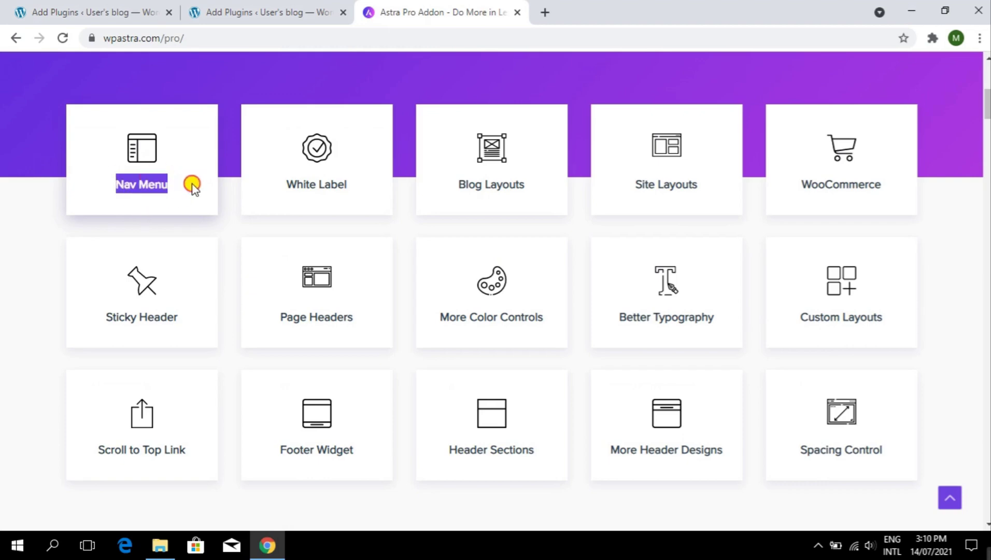
click(307, 189)
double_click(312, 185)
click(361, 192)
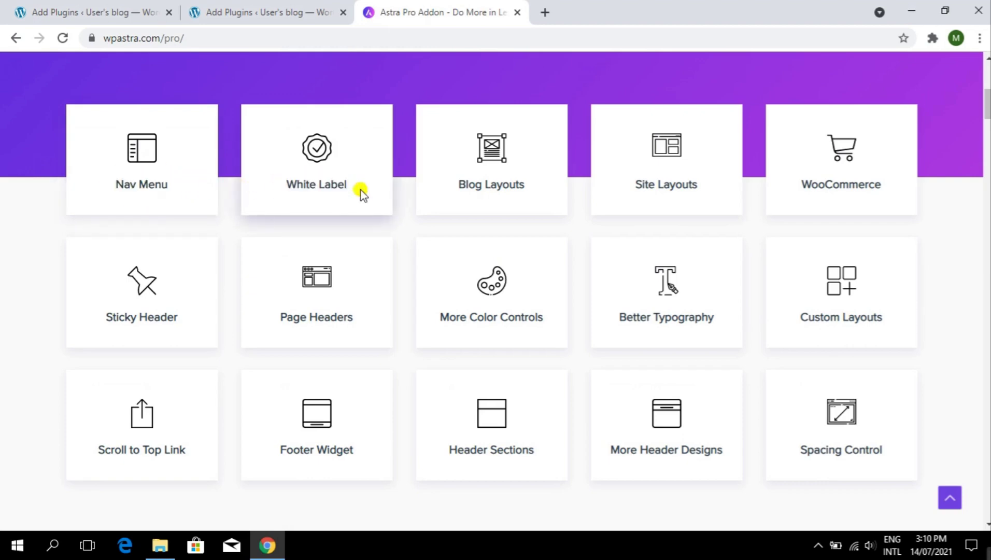
double_click(324, 185)
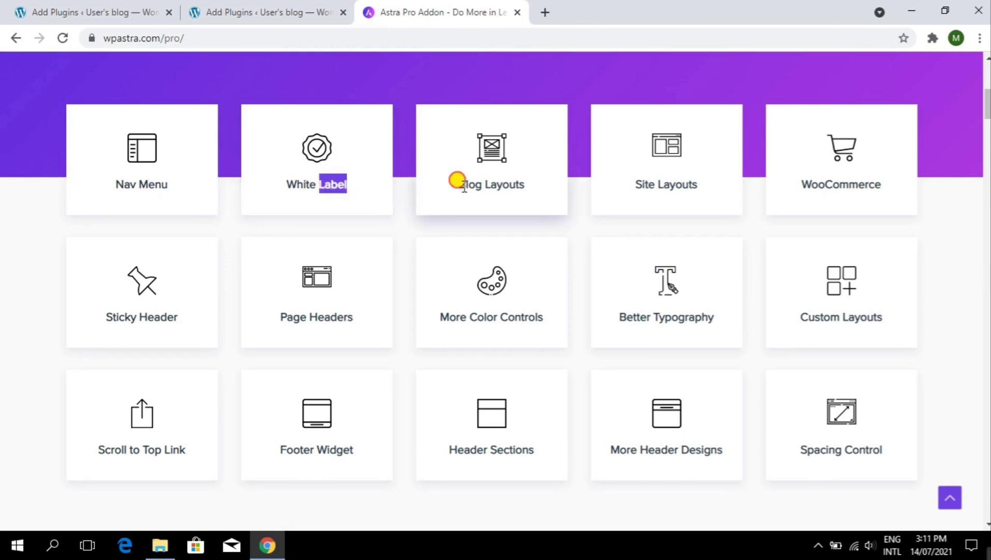
drag(465, 185, 528, 186)
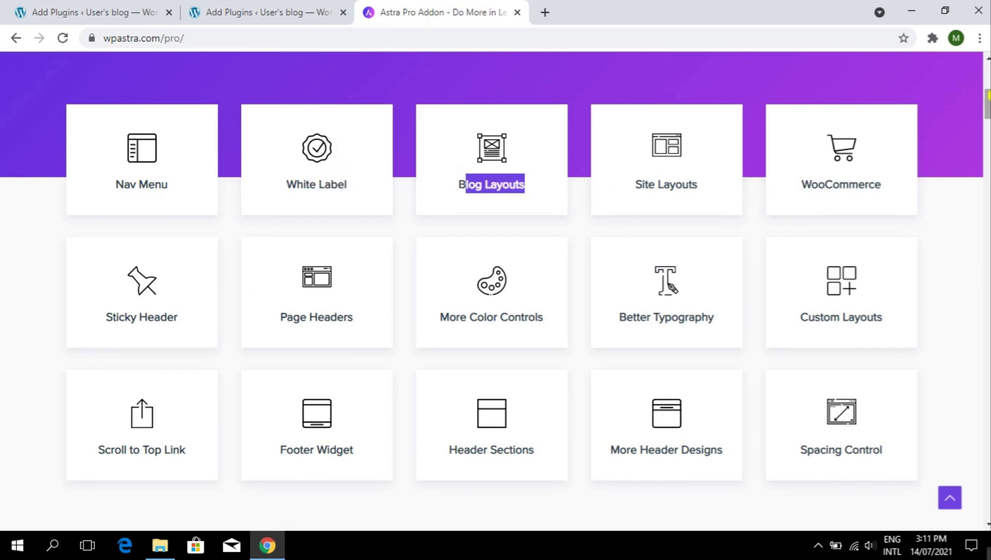
click(936, 174)
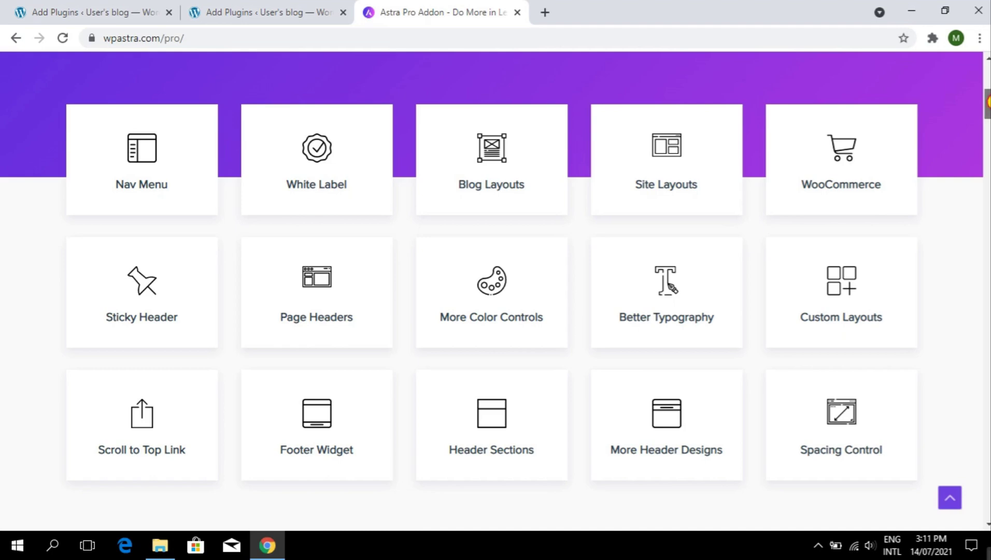
Scroll past Site Layouts and LifterLMS, then open KNOW MORE under WooCommerce Integration
drag(988, 102, 987, 115)
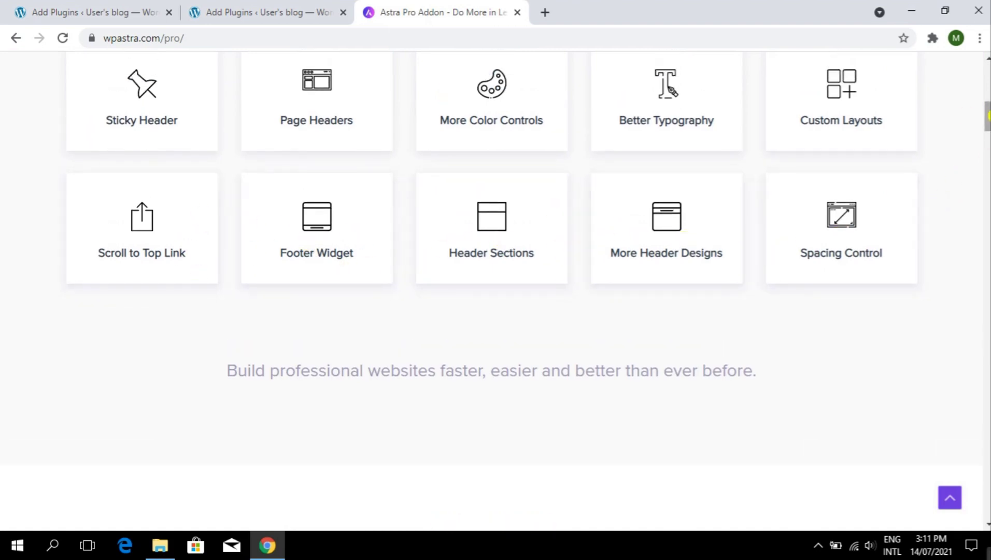
drag(988, 115, 988, 145)
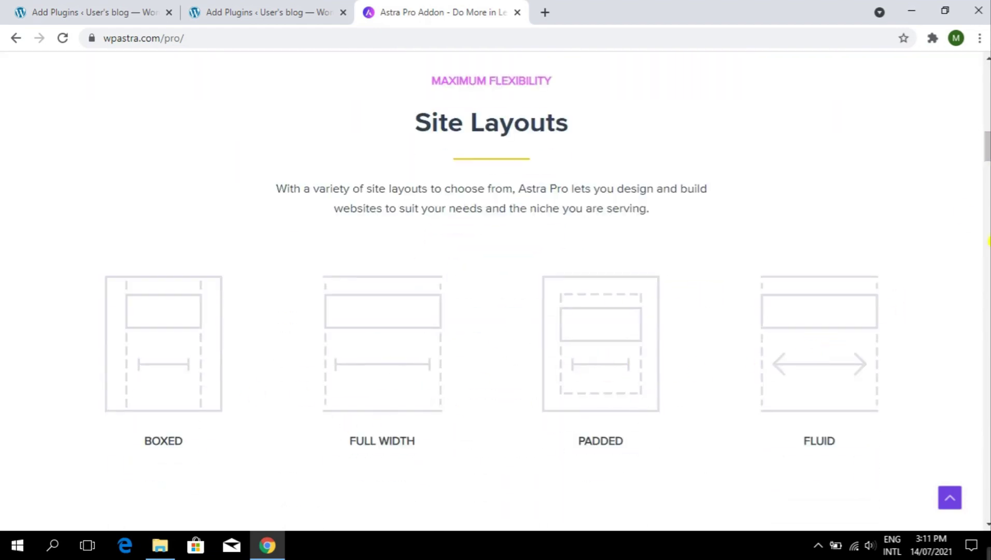
drag(988, 139, 988, 332)
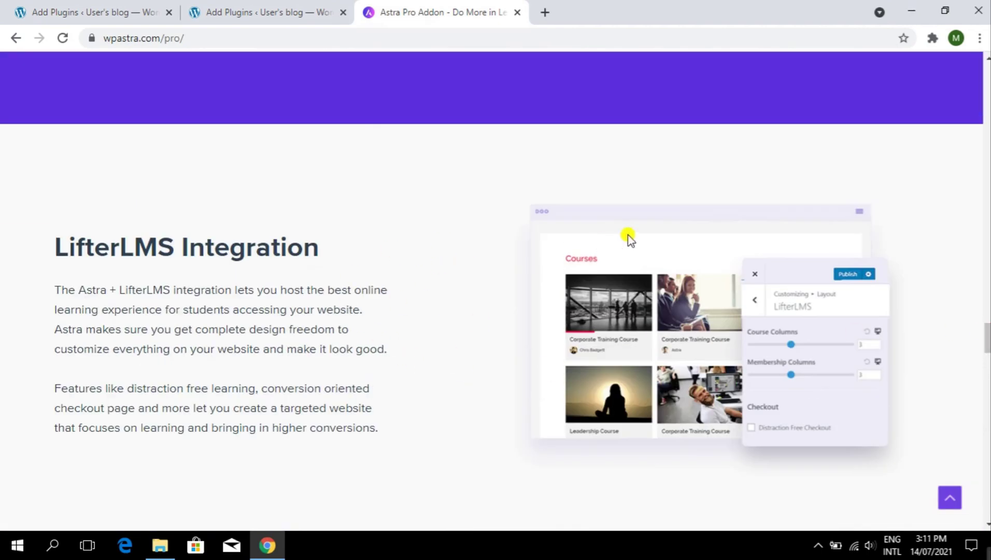
scroll(626, 235, up, 5)
click(531, 278)
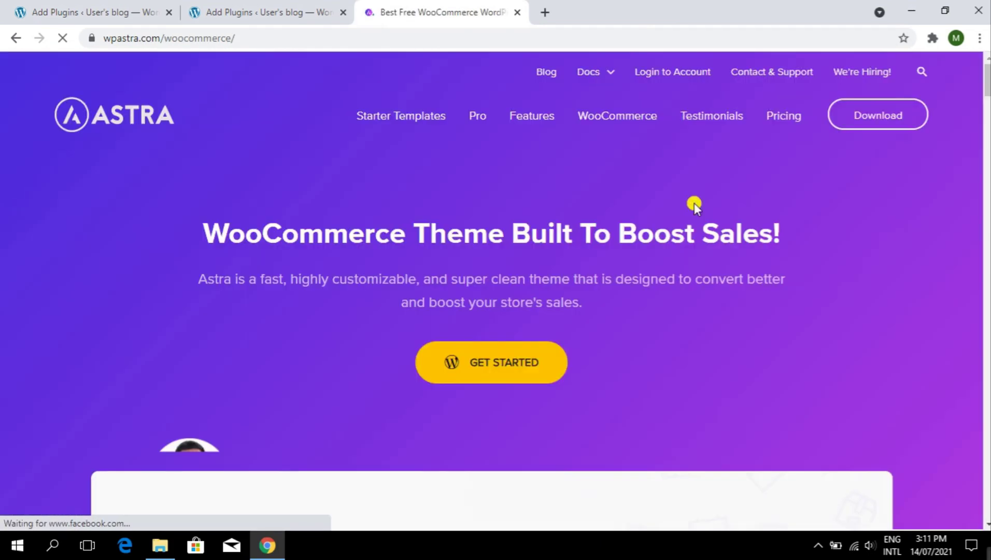
Dismiss the UABB countdown banner on the WooCommerce page and scroll to 'What Makes Astra Unique?'
scroll(694, 203, down, 8)
scroll(755, 200, down, 5)
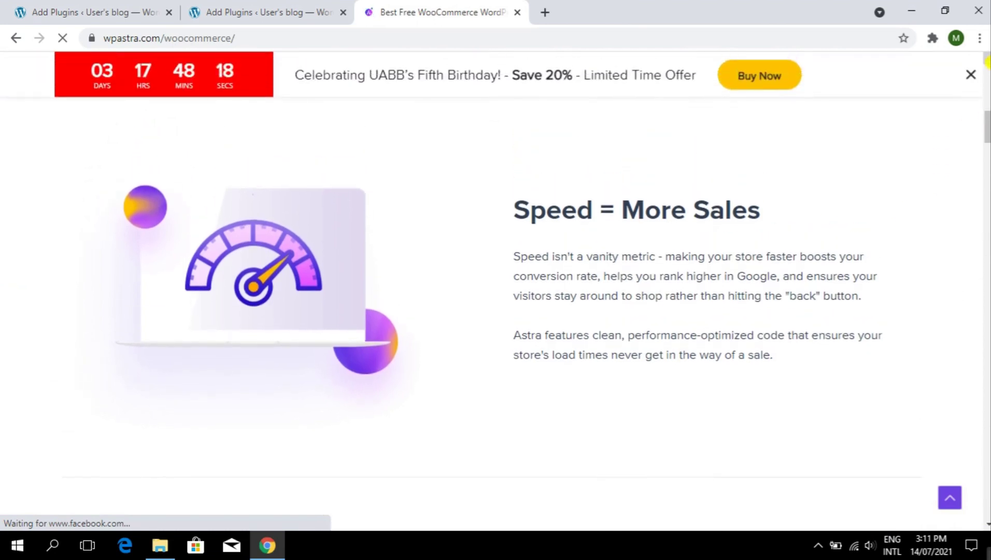
click(970, 71)
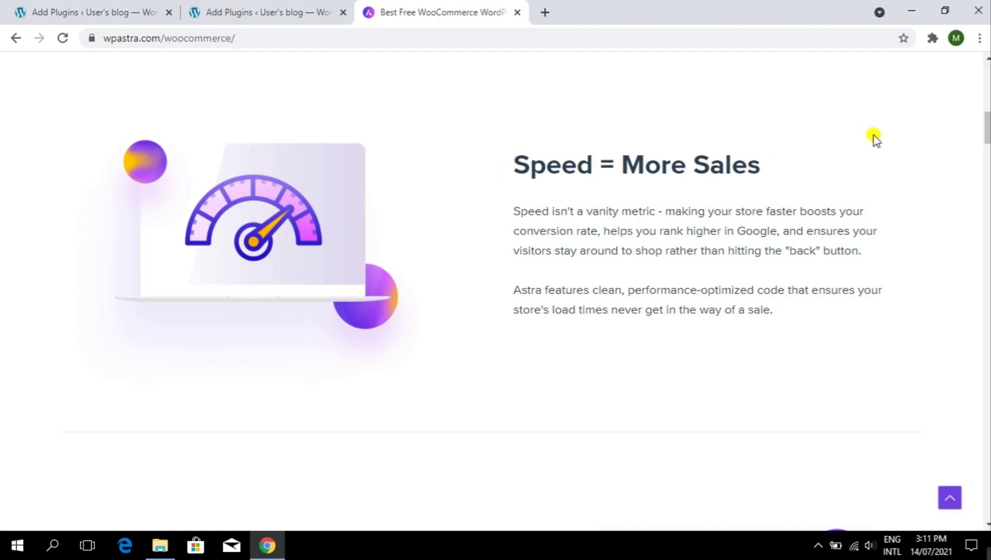
drag(988, 130, 988, 143)
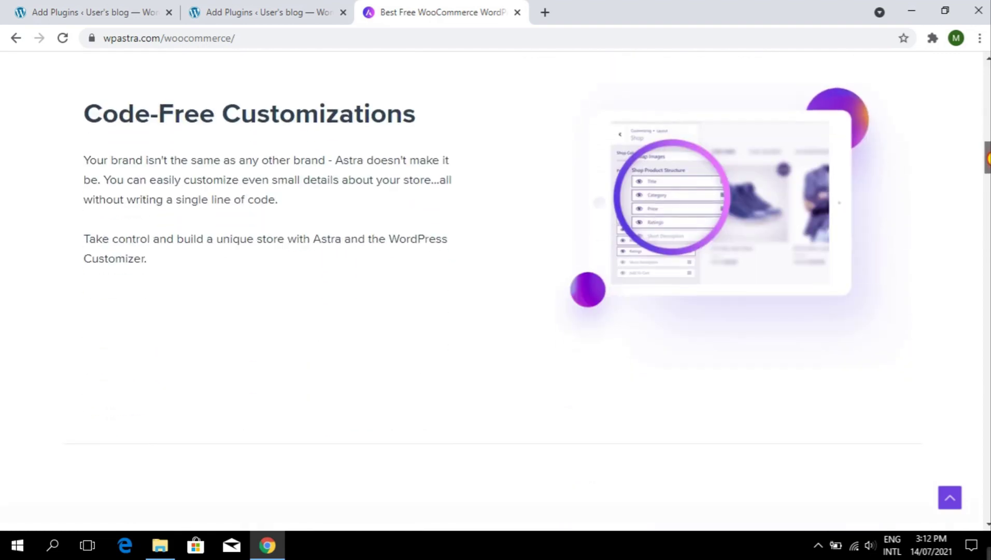
scroll(988, 156, up, 1)
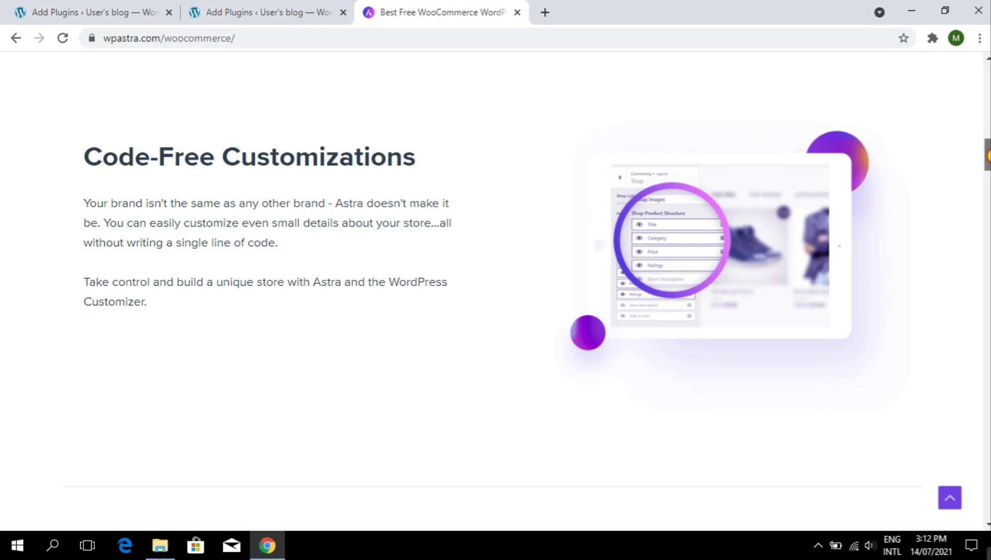
drag(988, 156, 988, 229)
scroll(419, 138, up, 3)
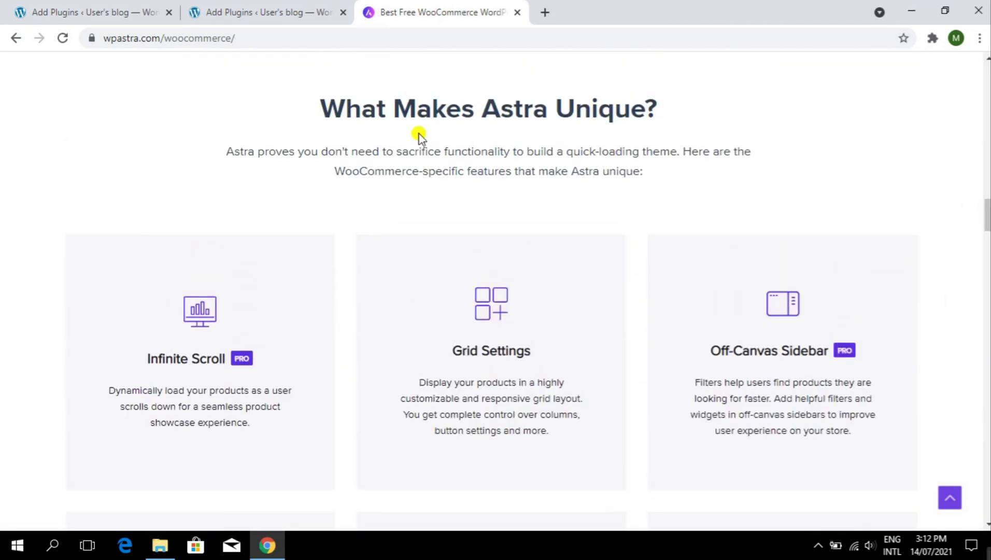
drag(336, 104, 658, 108)
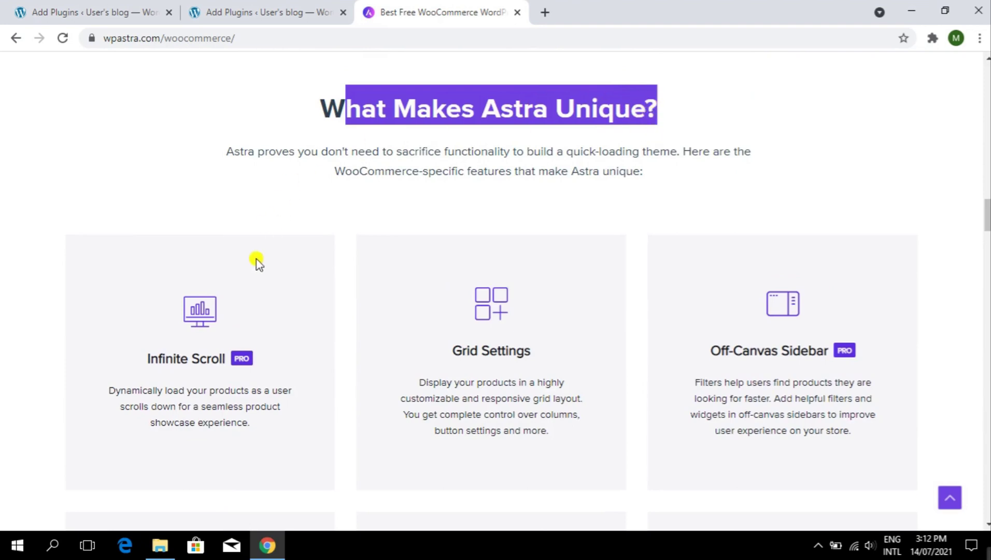
mouse_move(255, 310)
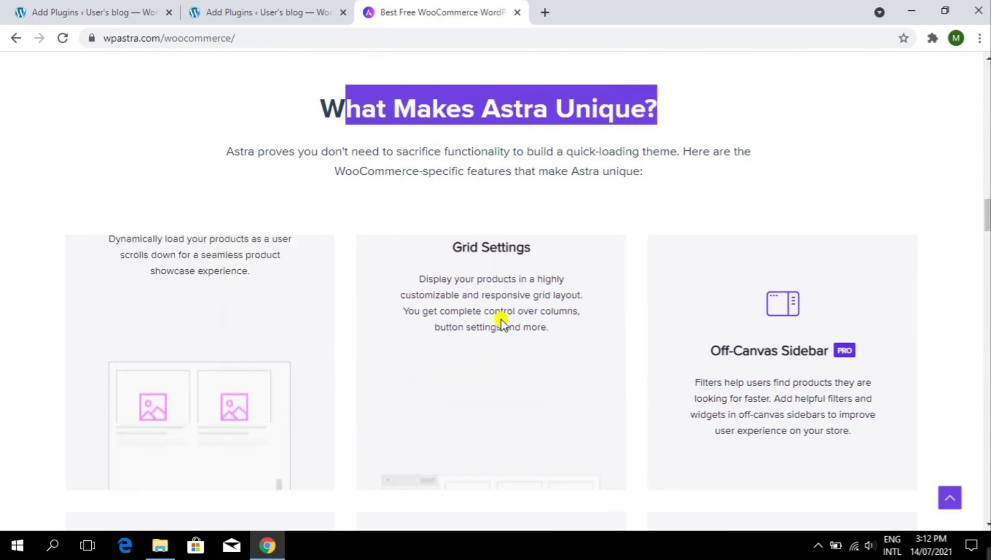
mouse_move(543, 323)
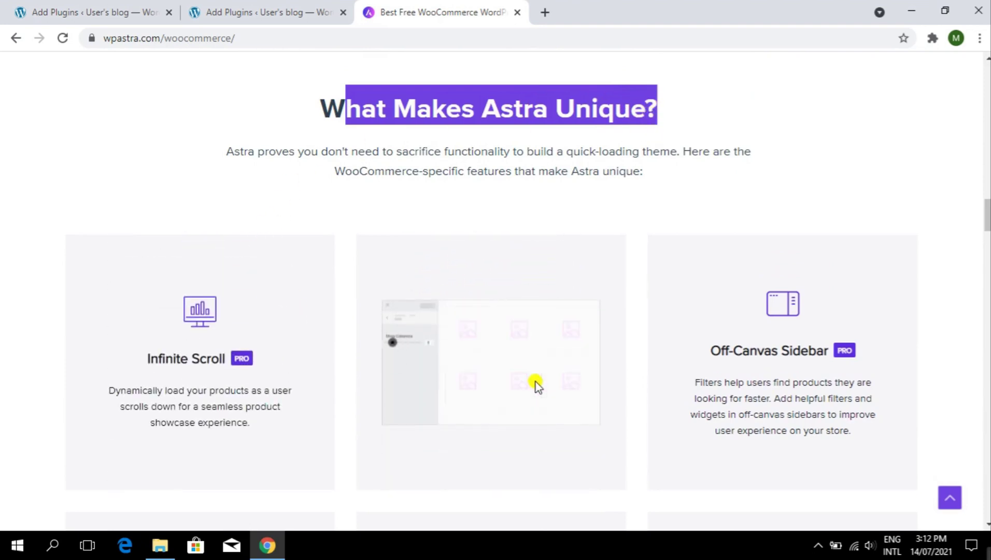
mouse_move(759, 339)
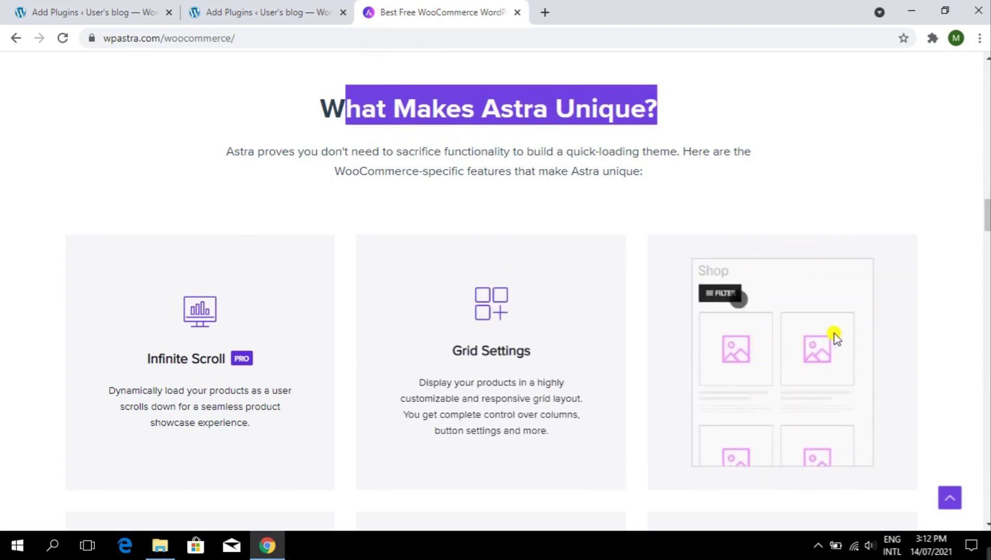
scroll(728, 277, down, 5)
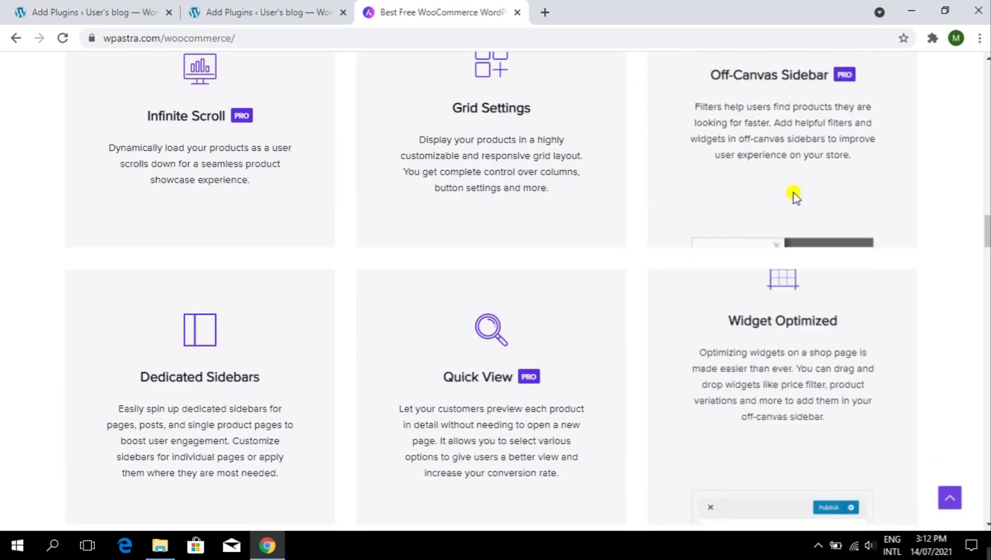
scroll(792, 194, down, 5)
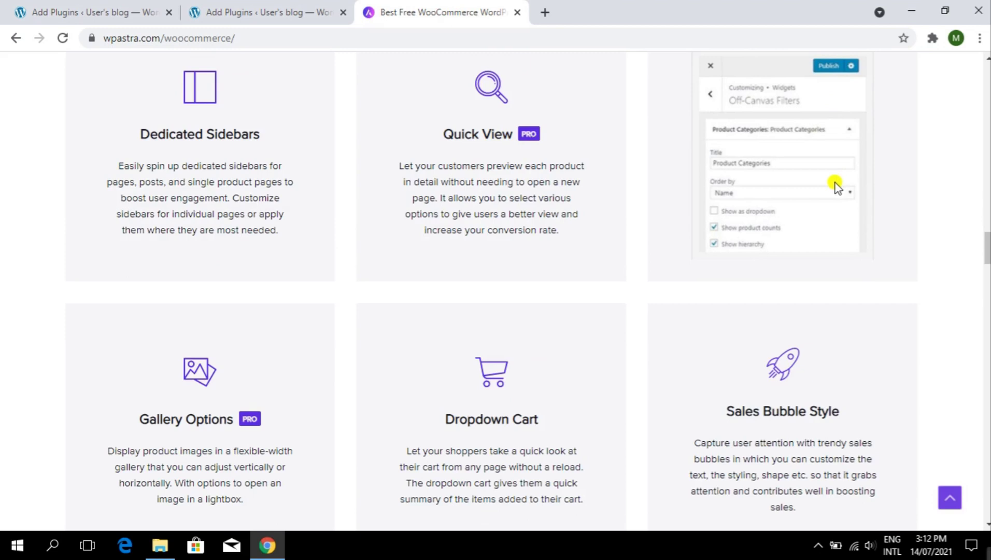
mouse_move(591, 197)
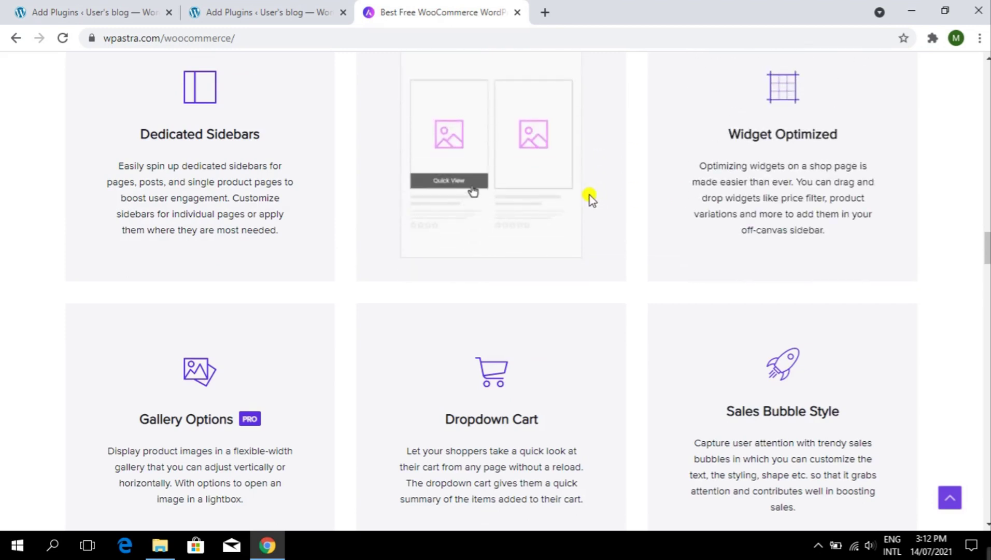
mouse_move(245, 176)
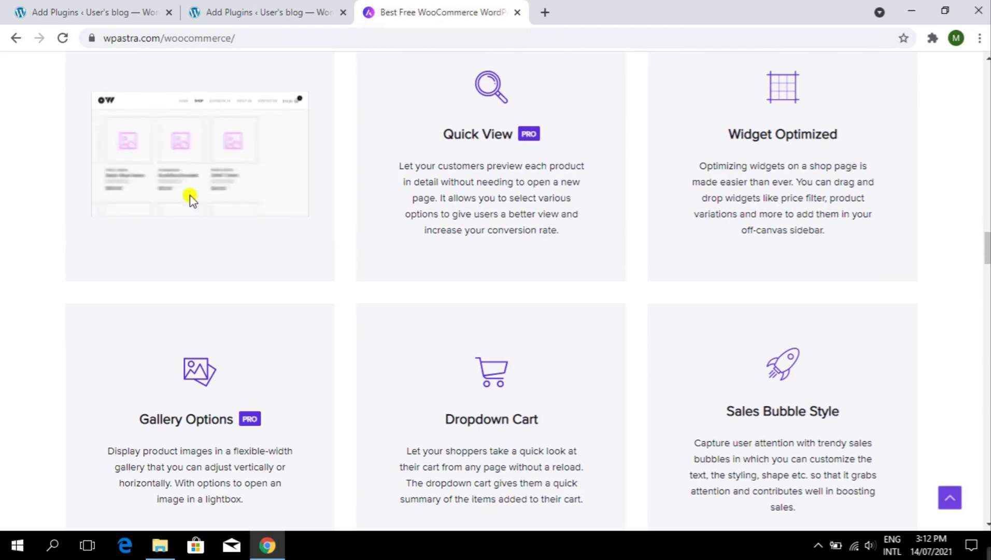
mouse_move(497, 361)
scroll(499, 367, down, 5)
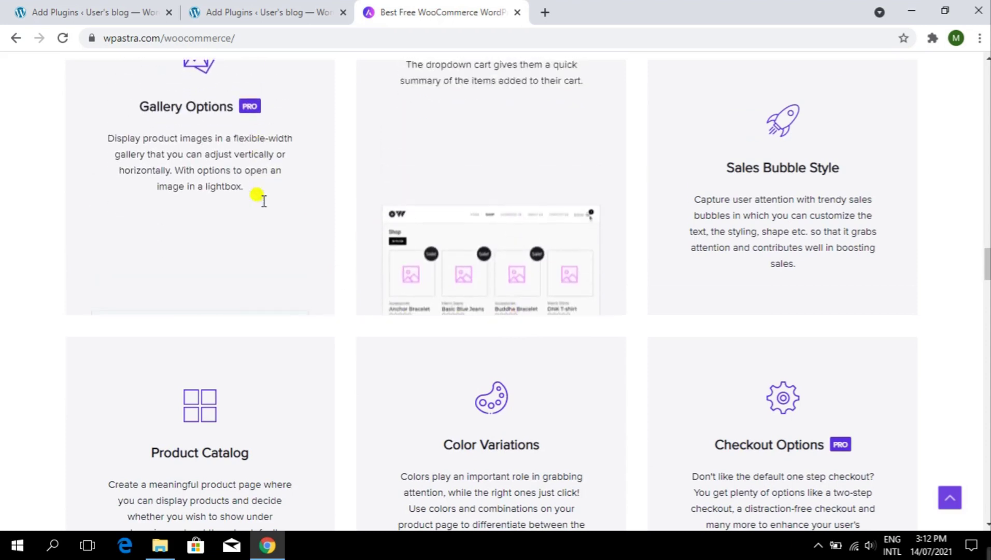
mouse_move(263, 204)
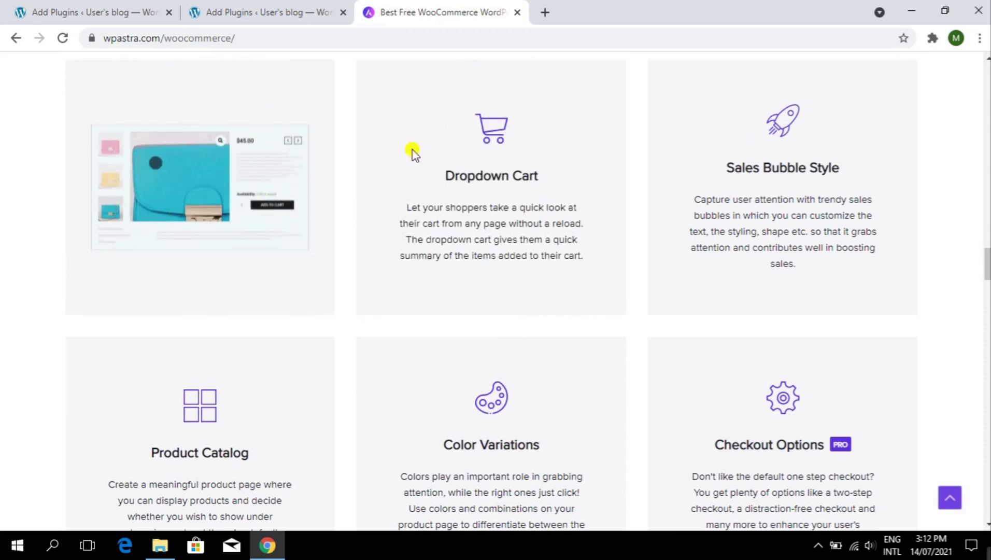
mouse_move(783, 136)
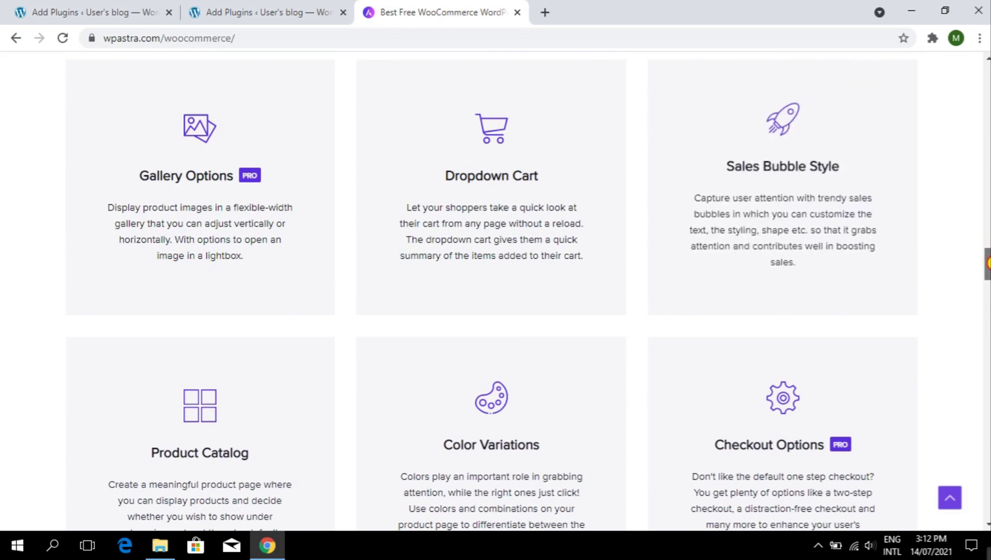
scroll(845, 205, up, 1)
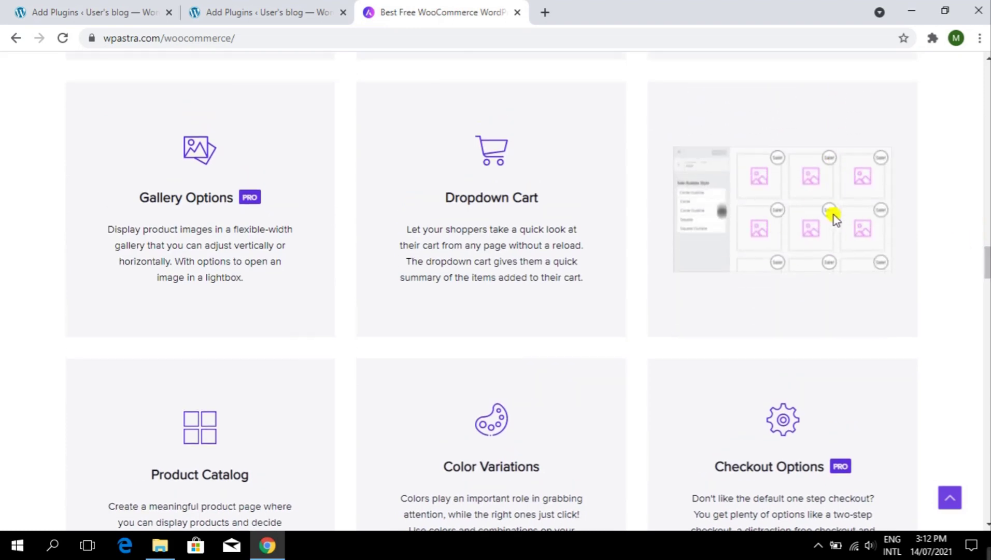
drag(987, 256, 987, 267)
scroll(987, 267, down, 1)
mouse_move(821, 223)
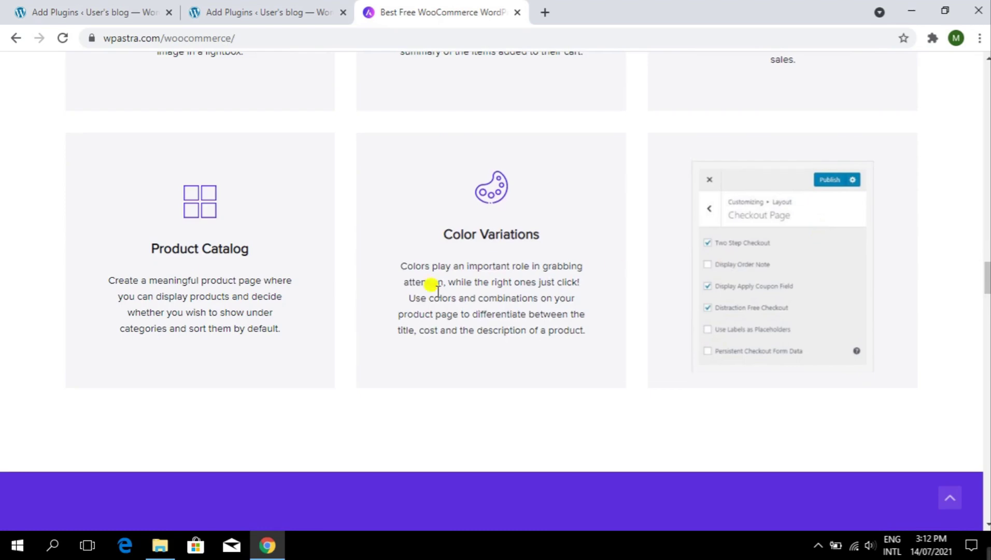
mouse_move(143, 288)
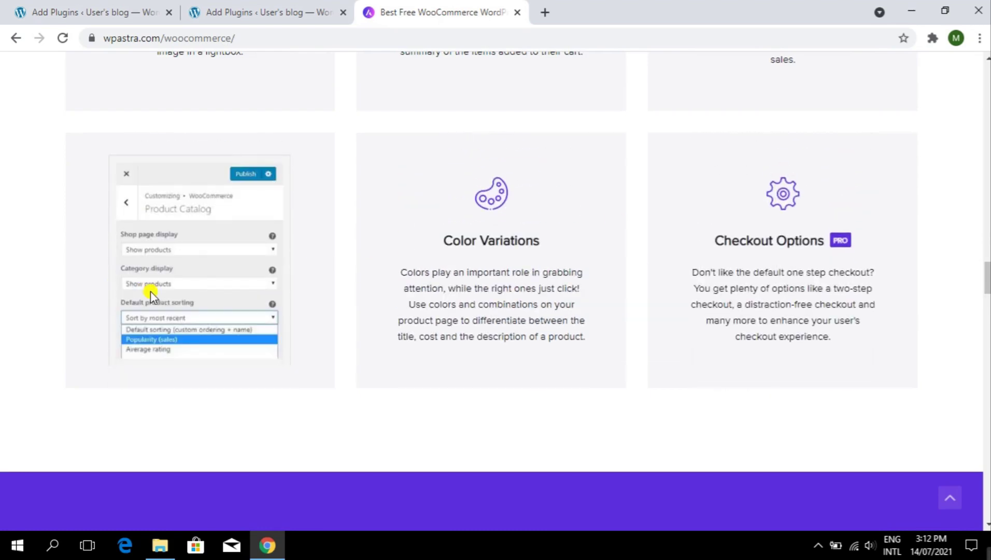
drag(988, 286, 987, 75)
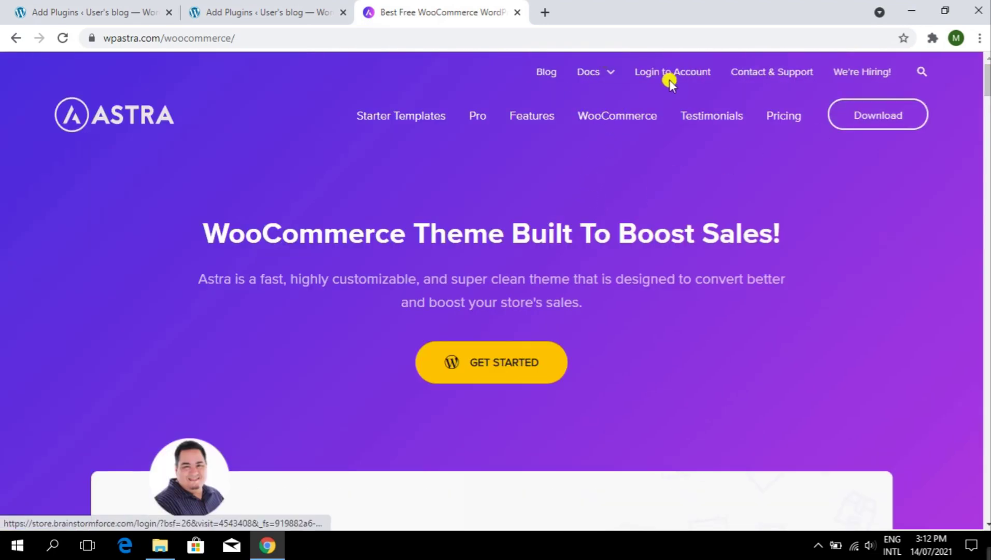
Log in to the Brainstorm Force store with the browser's saved credentials and view Our Products
click(663, 73)
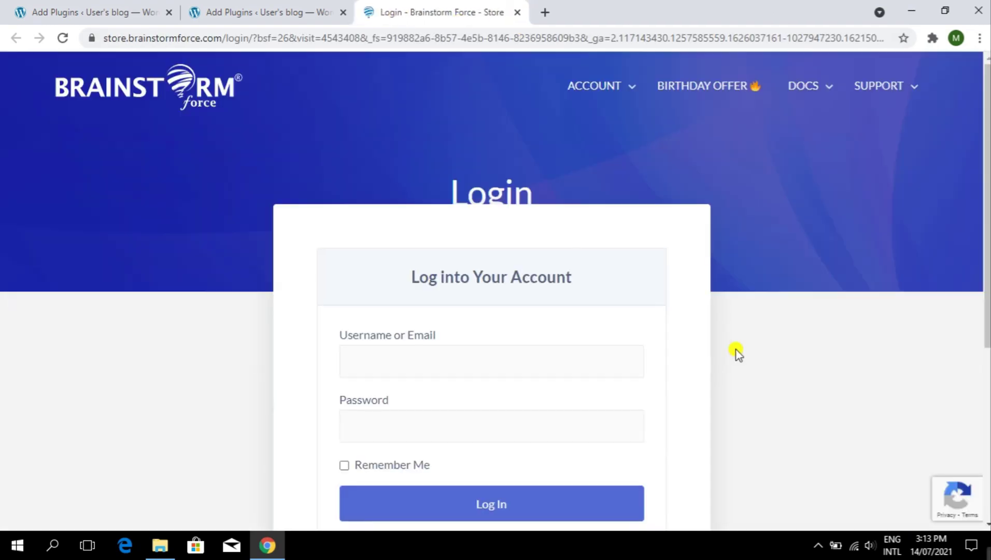
click(626, 360)
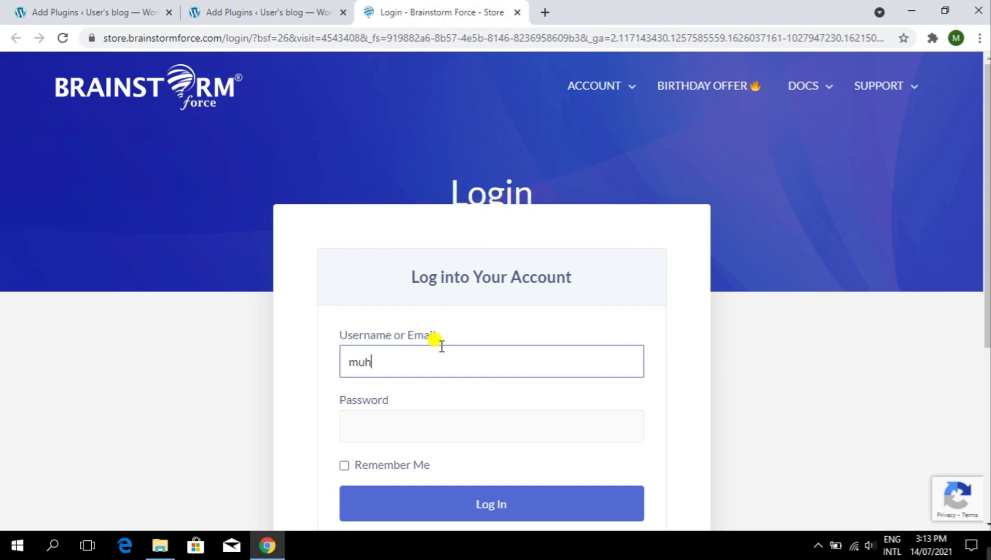
text(muha)
click(415, 393)
click(608, 500)
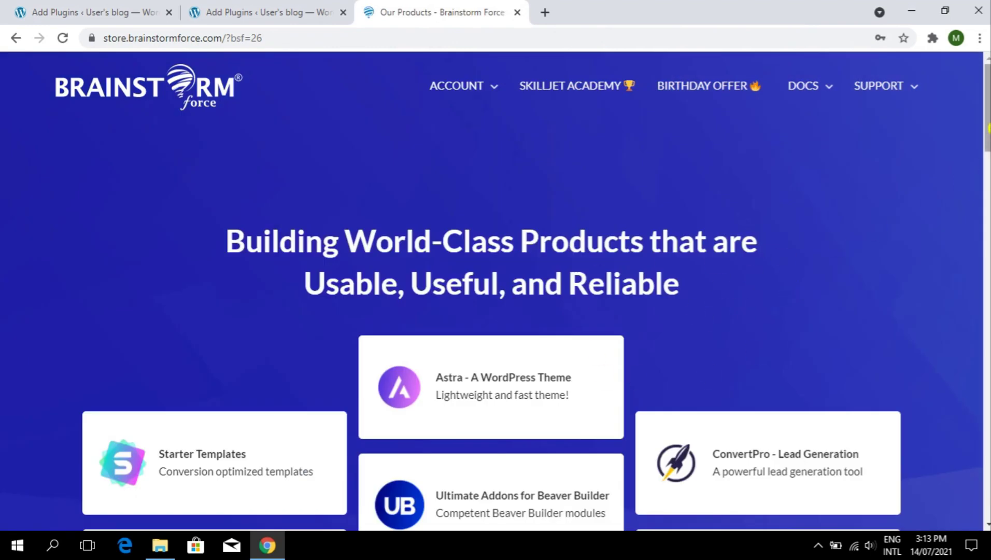
drag(987, 127, 988, 165)
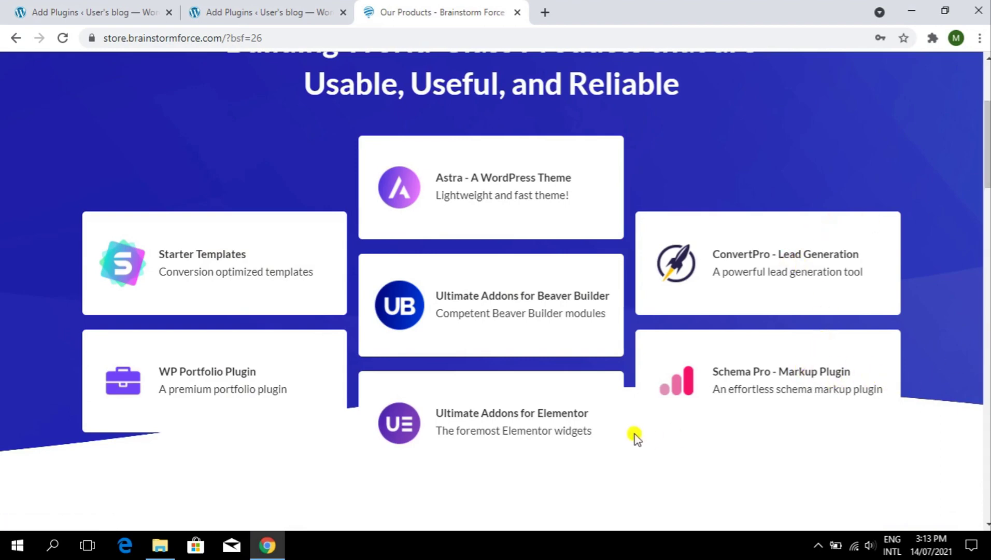
scroll(619, 164, up, 4)
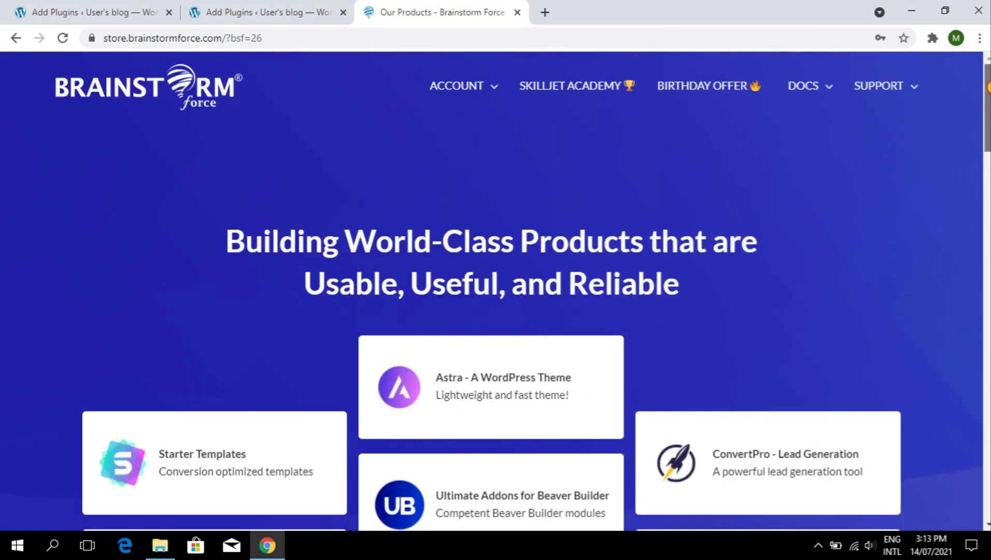
Open the account's Downloads page and scroll to the product list
mouse_move(465, 84)
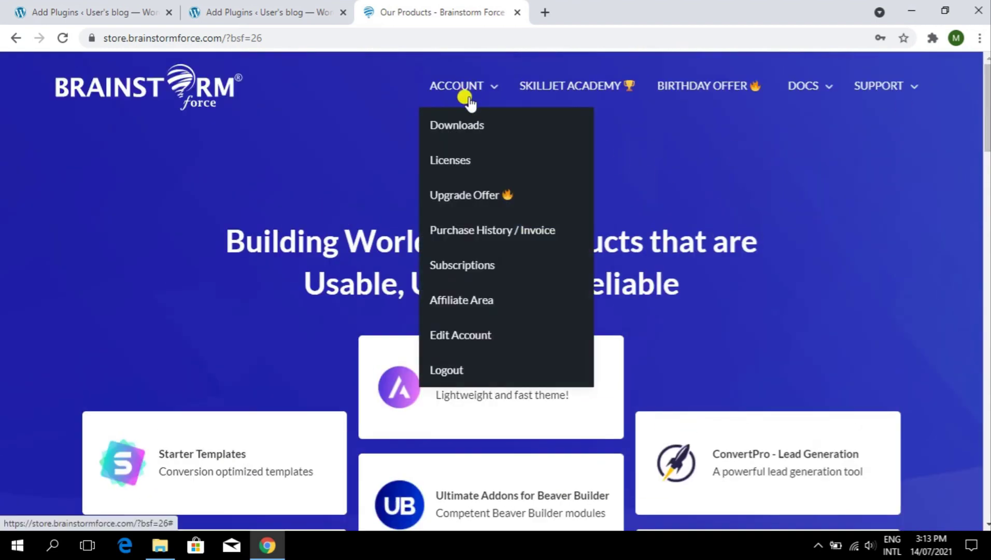
click(487, 129)
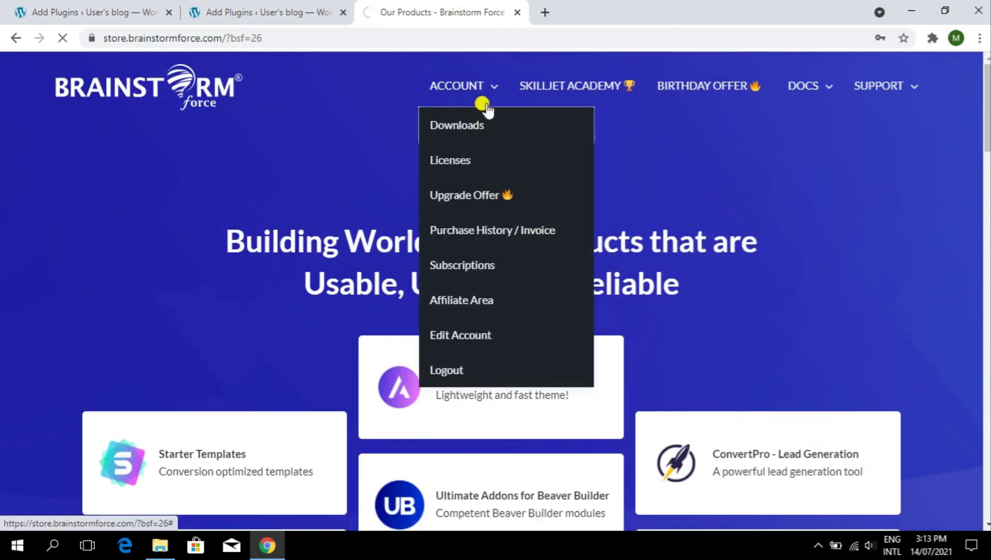
drag(443, 5, 177, 7)
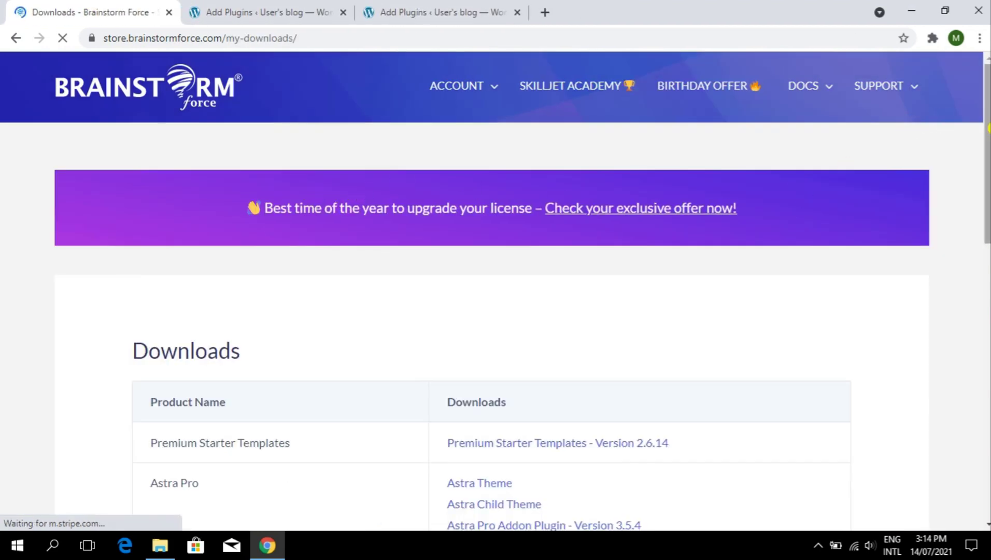
drag(988, 119, 989, 214)
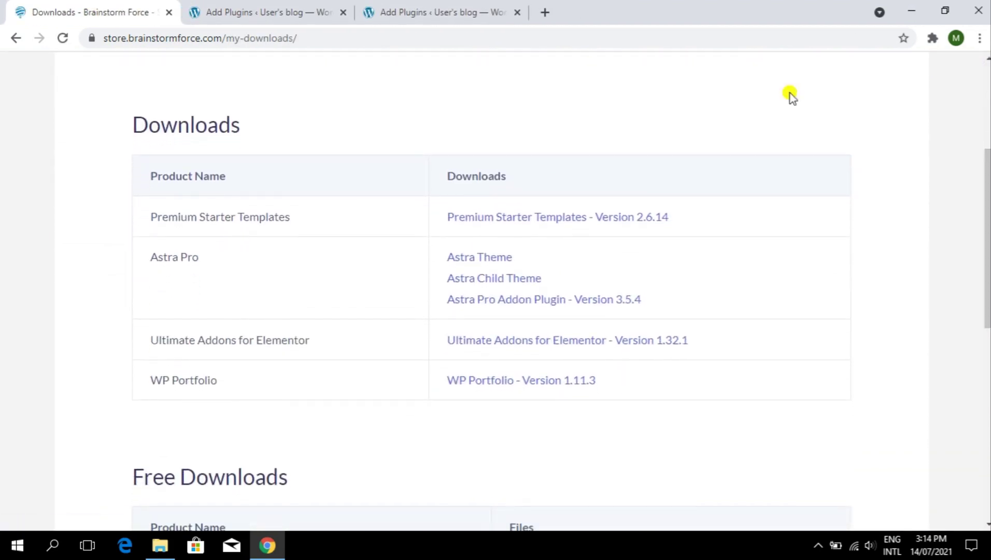
drag(159, 213, 347, 220)
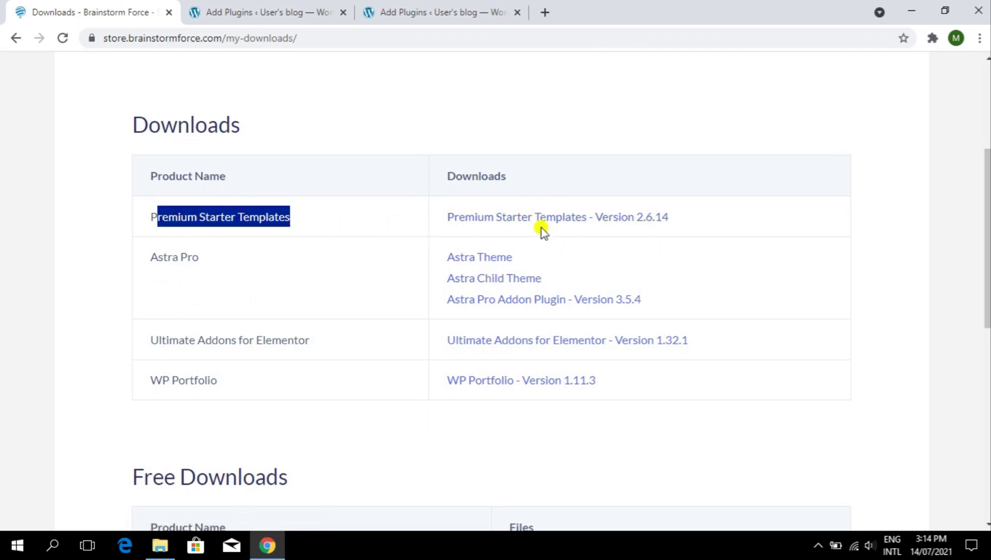
click(234, 228)
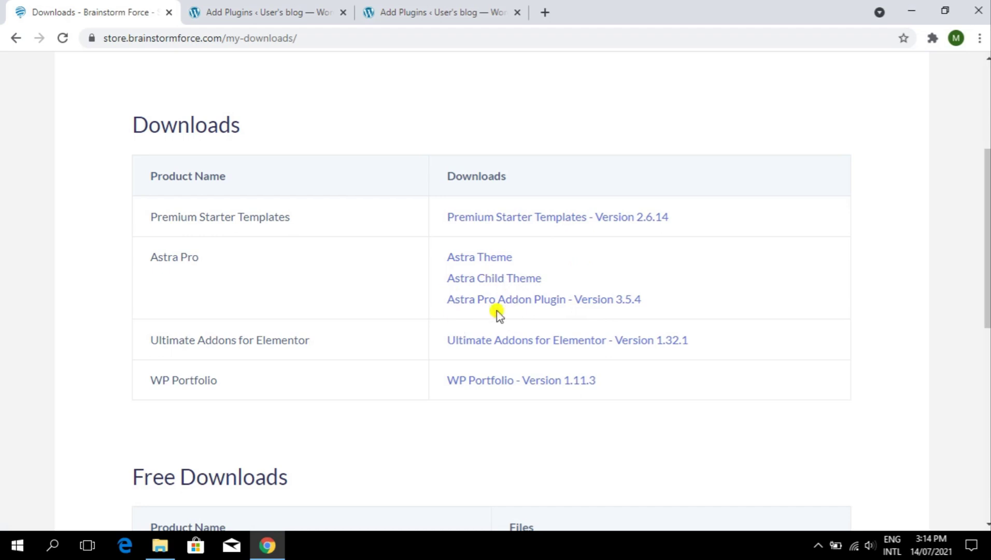
Download the Astra Pro Addon Plugin version 3.5.4 zip
click(149, 257)
drag(149, 257, 210, 263)
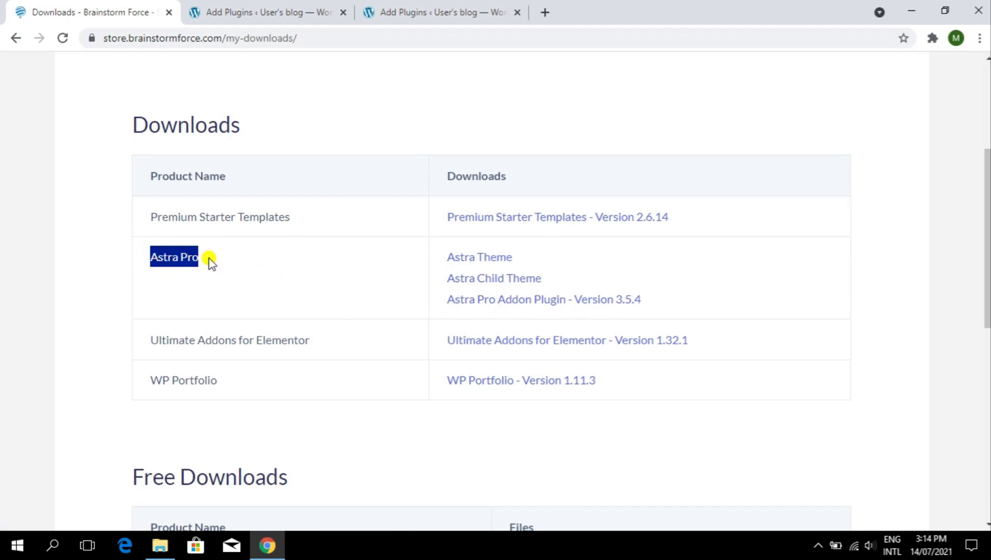
click(542, 301)
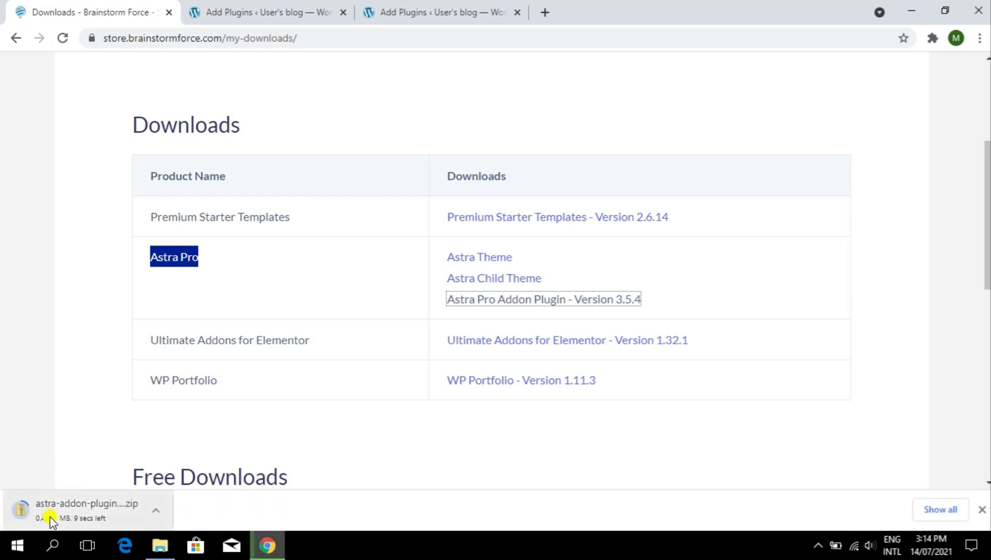
click(321, 6)
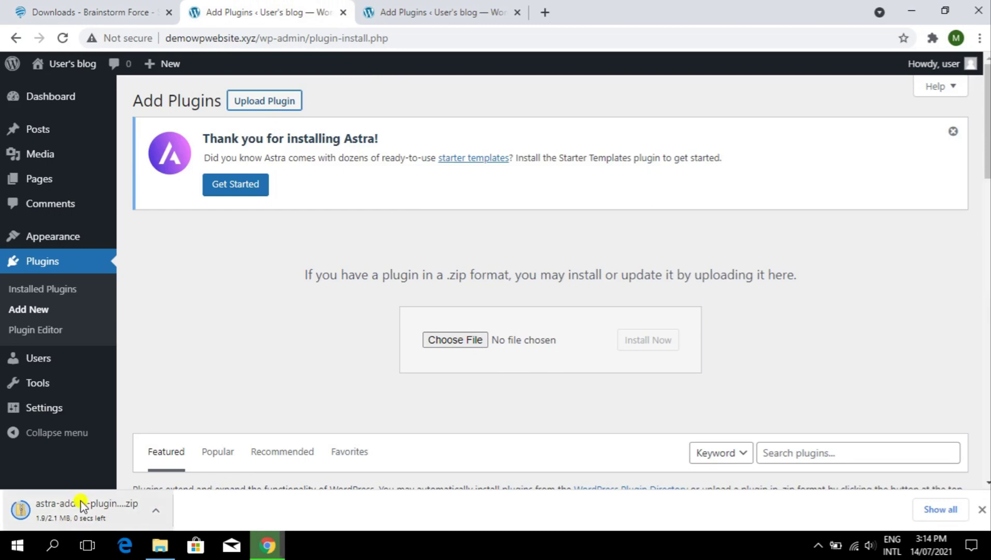
Upload the Astra addon and astra-premium-sites zip files and install both plugins
drag(83, 511, 469, 347)
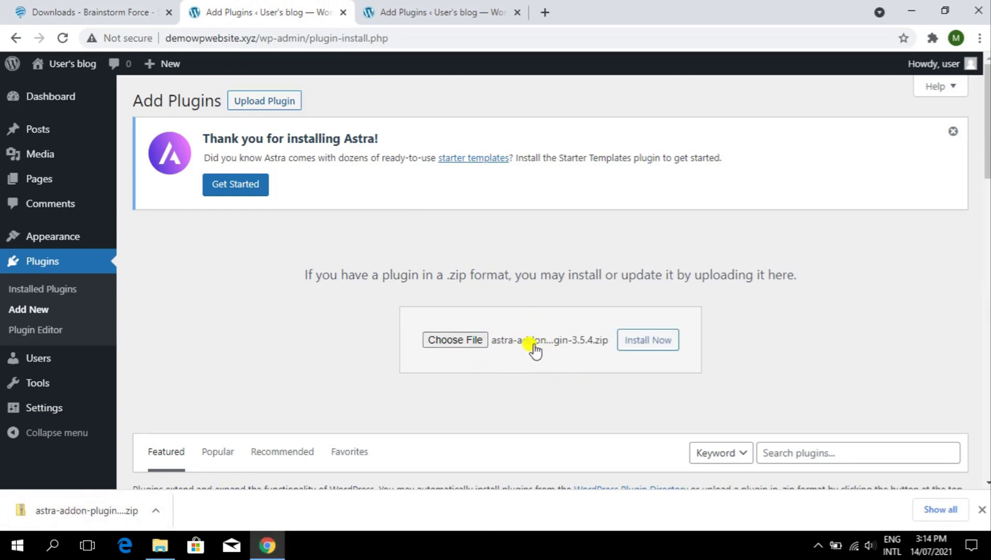
click(641, 352)
click(466, 9)
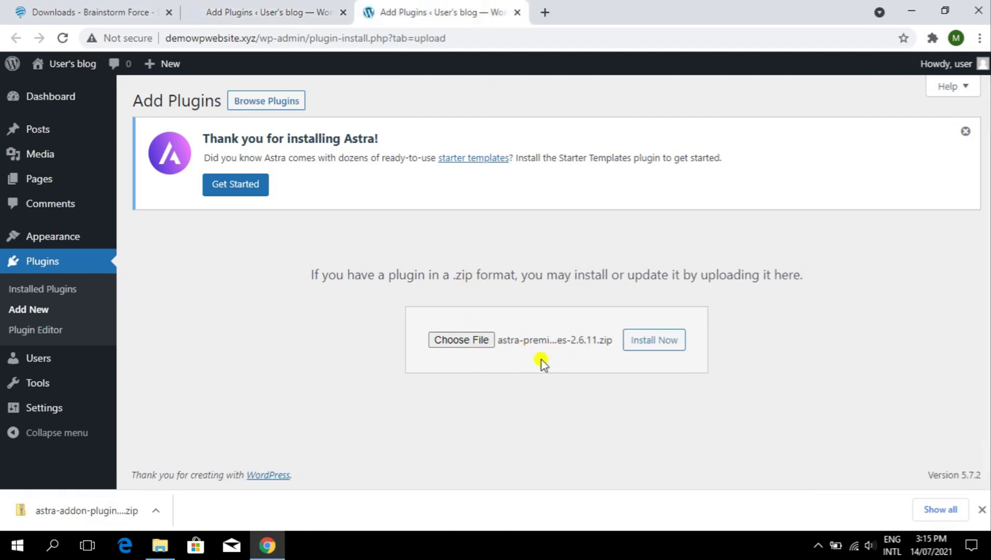
click(633, 345)
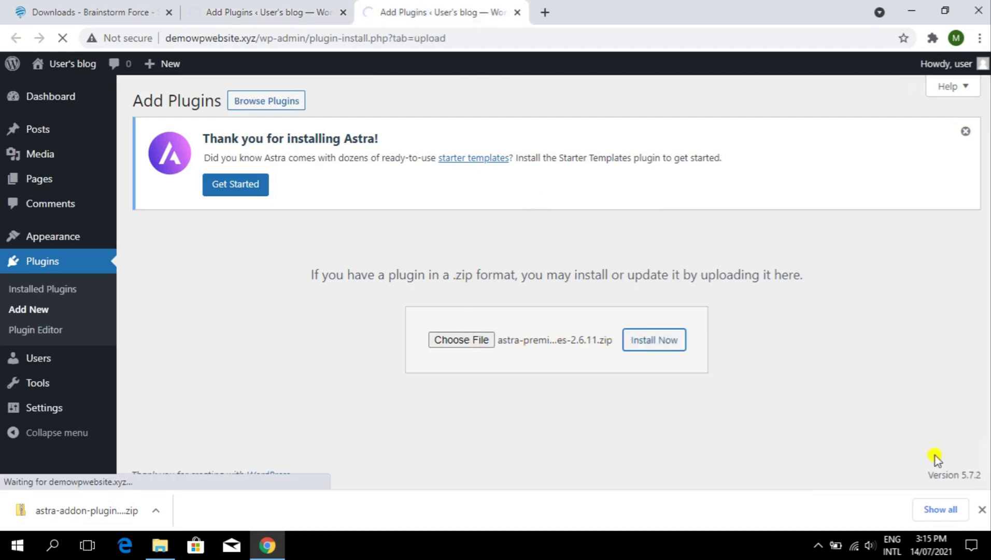
Go to the store account's Licenses page
click(981, 509)
click(89, 8)
scroll(436, 220, up, 5)
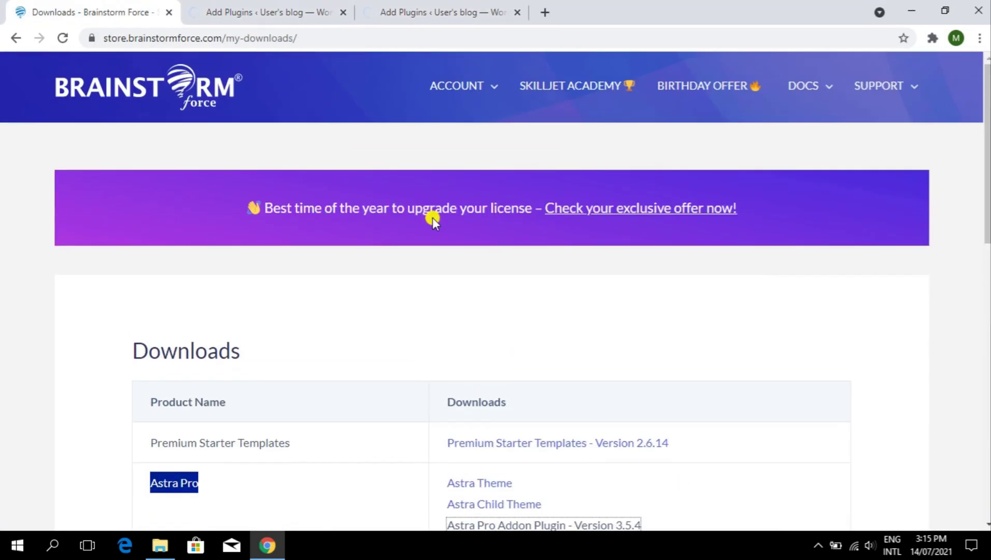
mouse_move(477, 93)
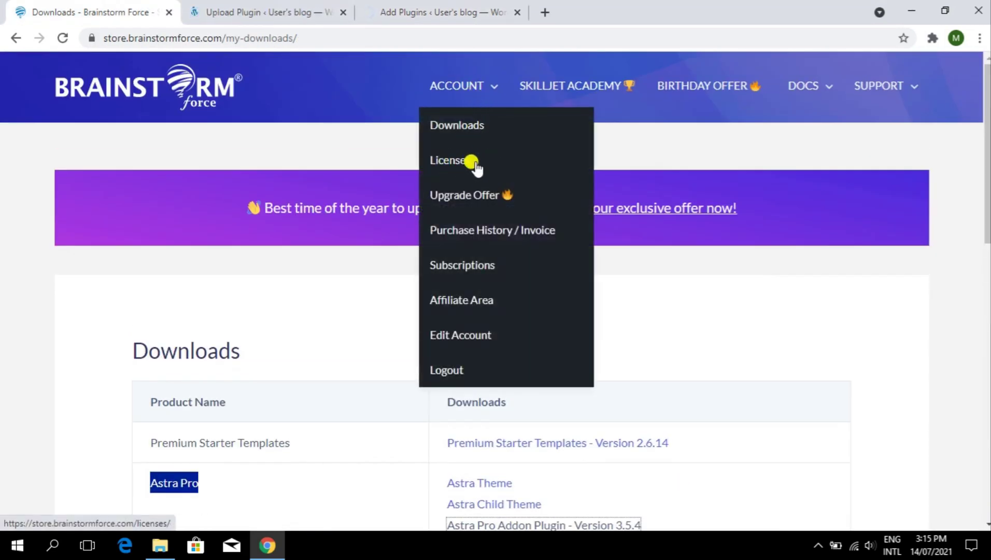
click(472, 166)
Activate the Astra Pro and Premium Starter Templates plugins and close the extra plugin page
click(260, 11)
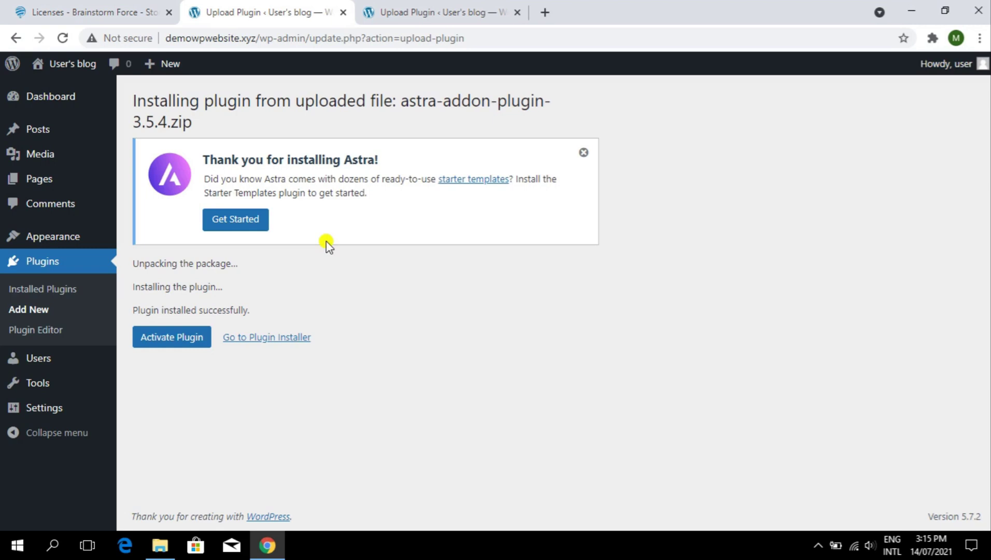
click(166, 342)
click(414, 12)
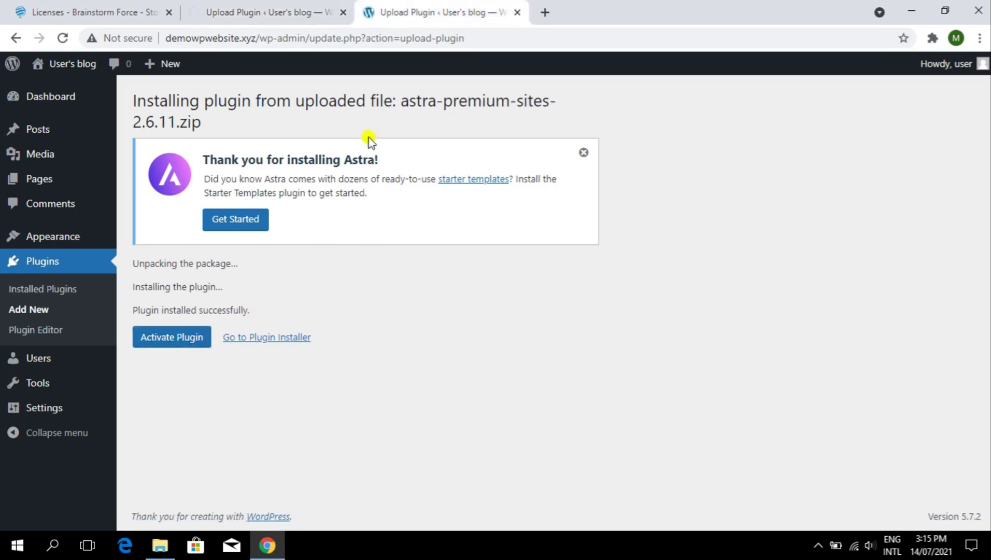
click(174, 336)
click(261, 11)
key(ctrl+w)
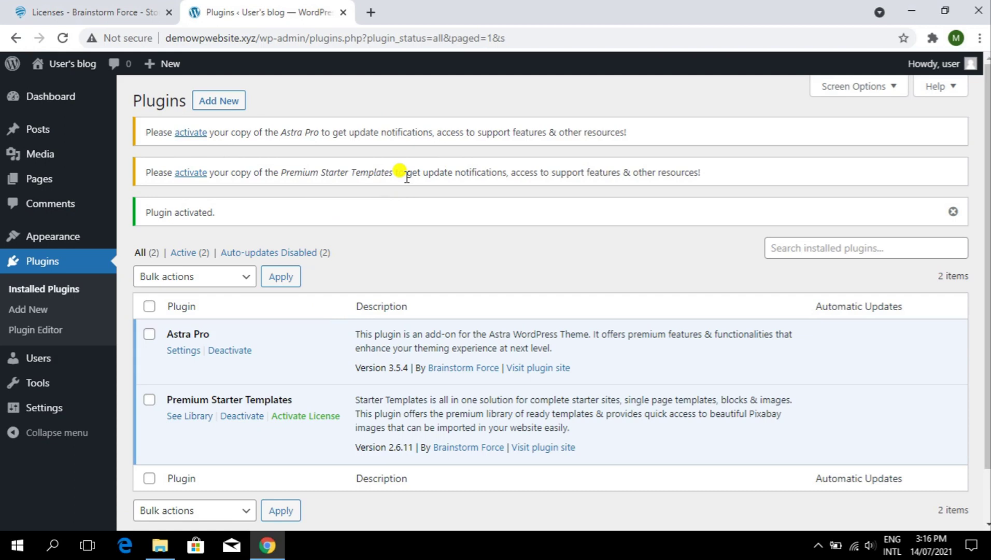
Open Appearance > Astra Options in a new tab
mouse_move(101, 232)
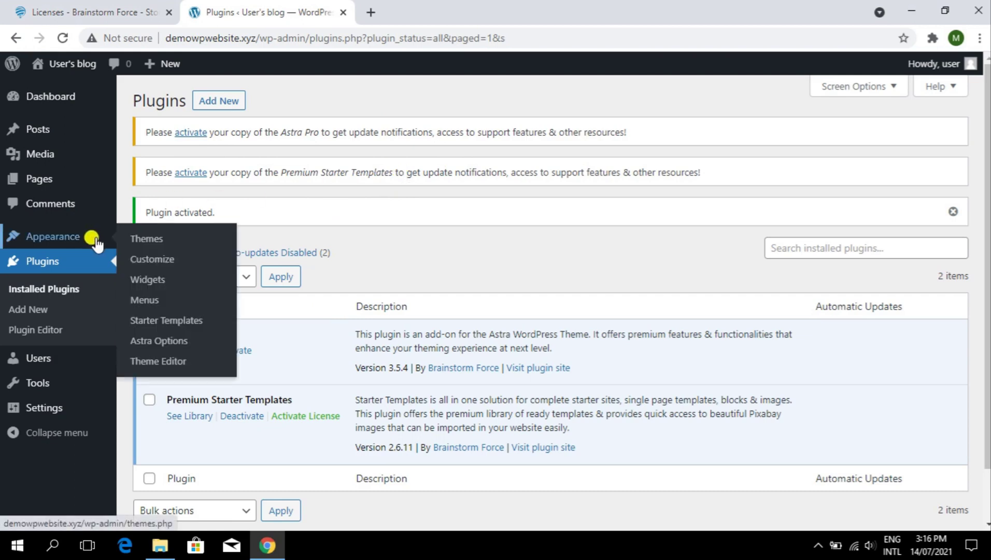
right_click(164, 353)
click(174, 355)
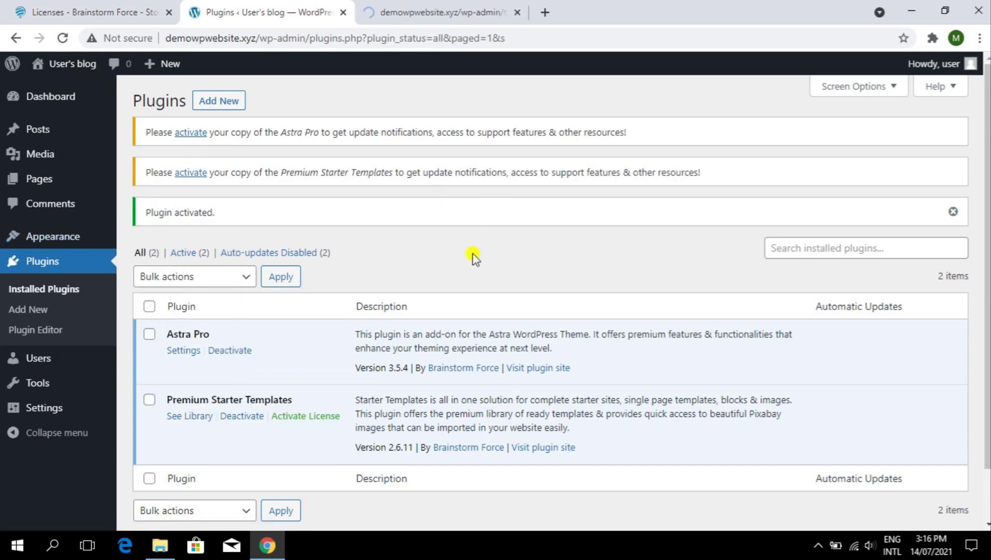
Copy the Astra Pro license key from the store's licenses page
click(23, 6)
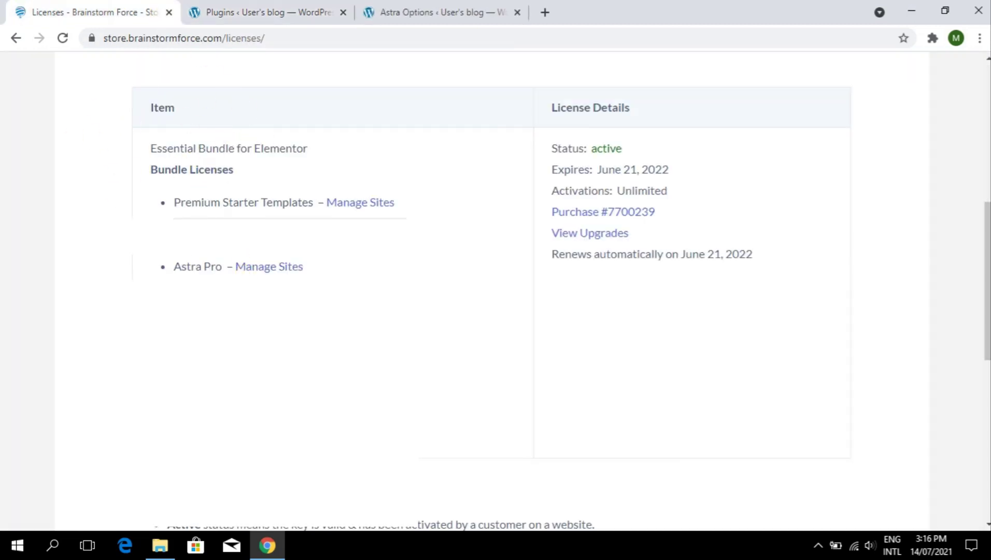
right_click(417, 291)
click(476, 301)
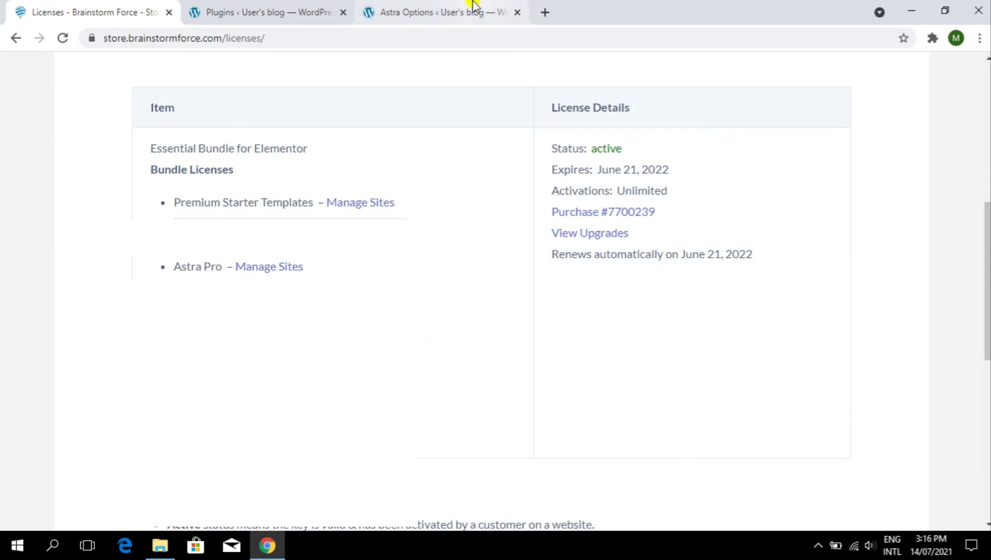
click(361, 7)
Paste the key into the Astra Pro License field and activate it
right_click(824, 233)
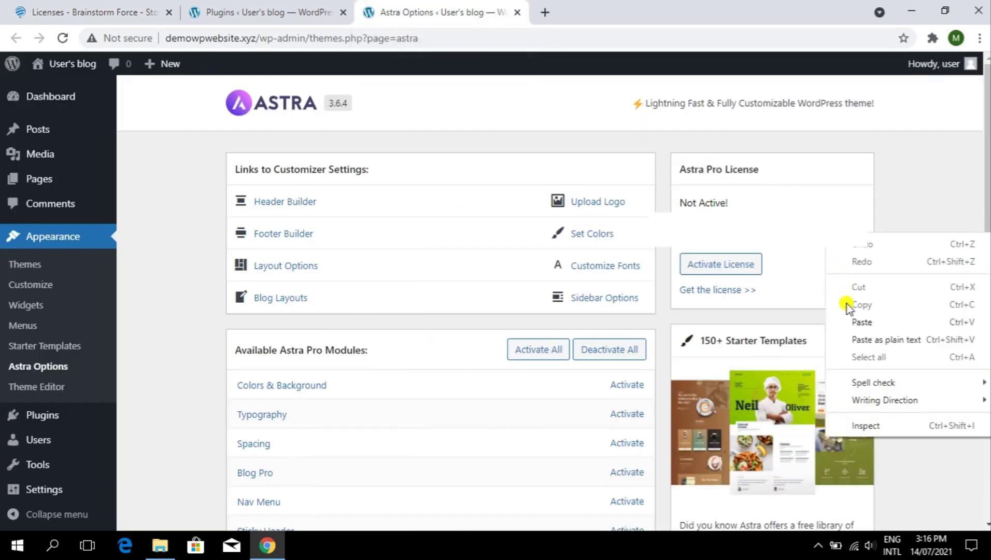
click(849, 317)
click(745, 268)
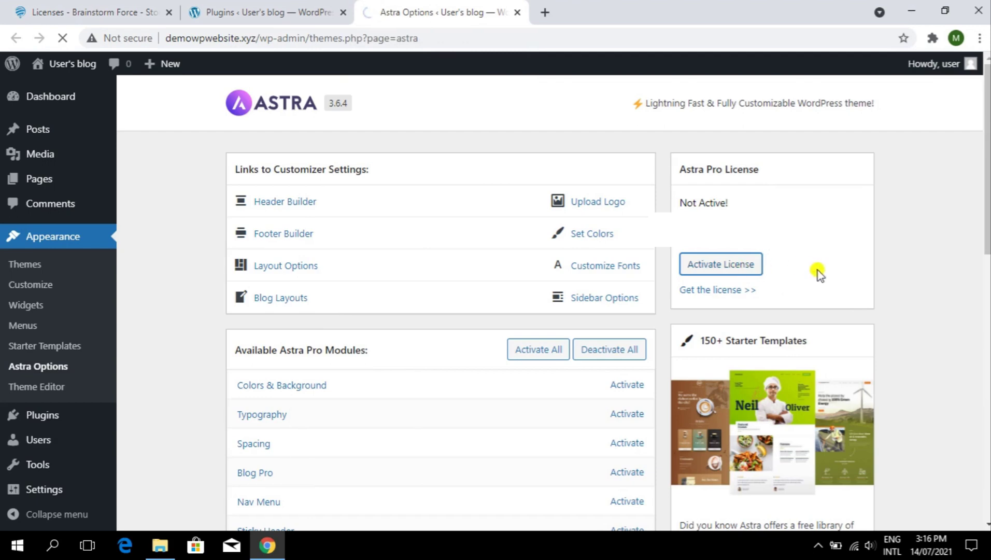
drag(794, 249, 686, 249)
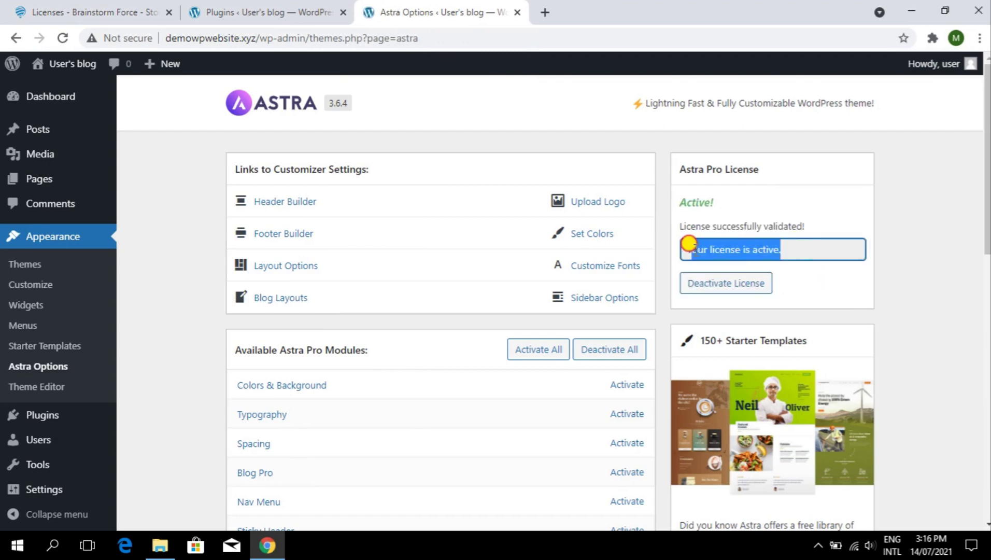
Copy the second license key and activate the Premium Starter Templates license with it
click(71, 7)
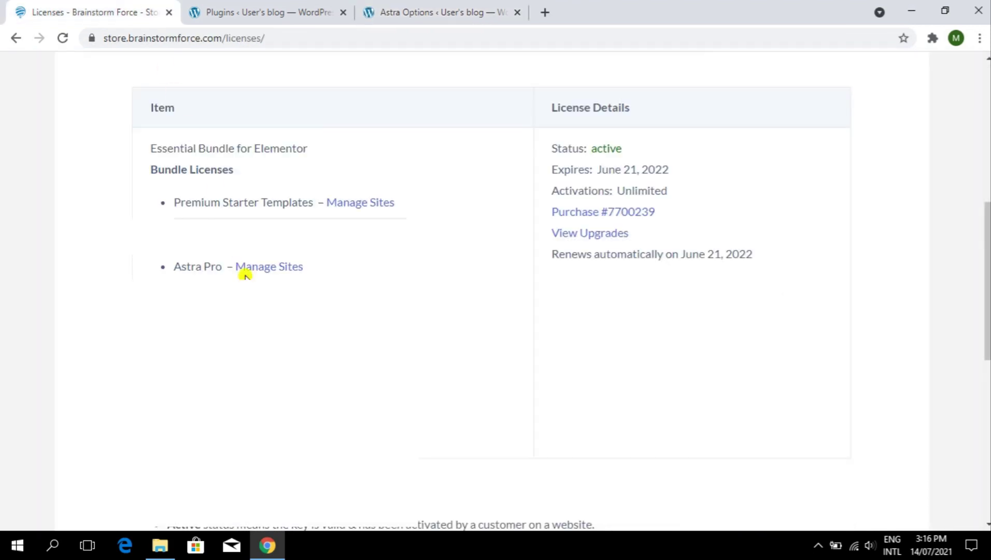
right_click(234, 230)
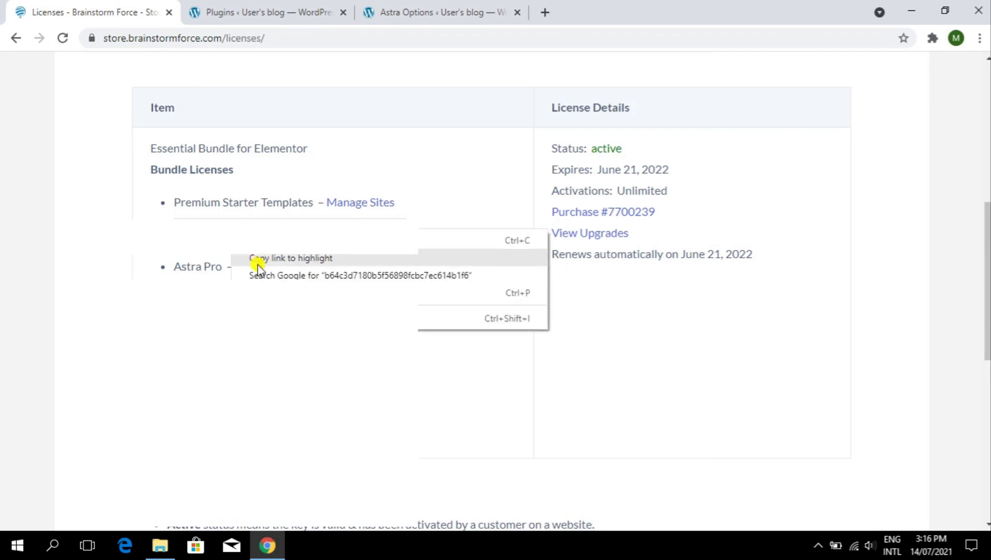
click(263, 13)
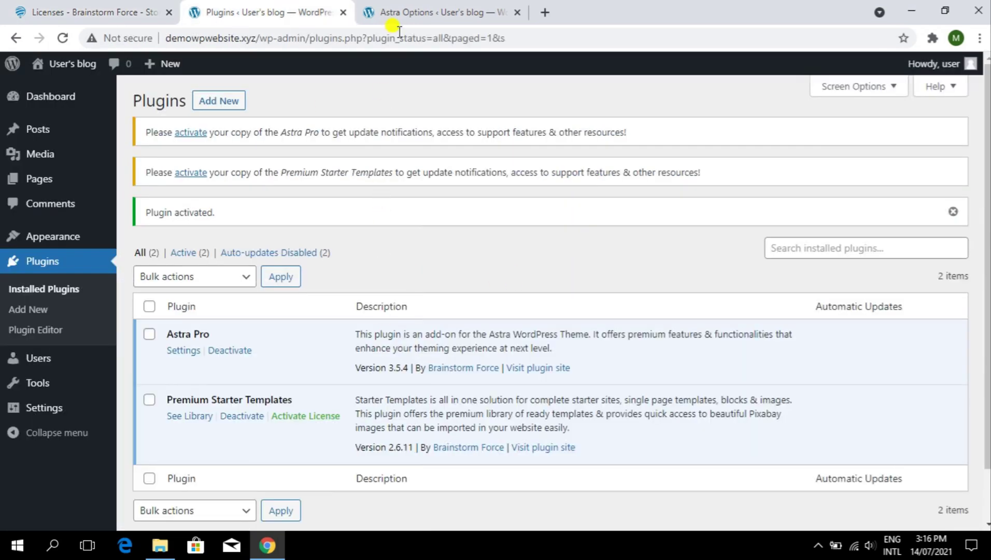
click(319, 417)
click(430, 262)
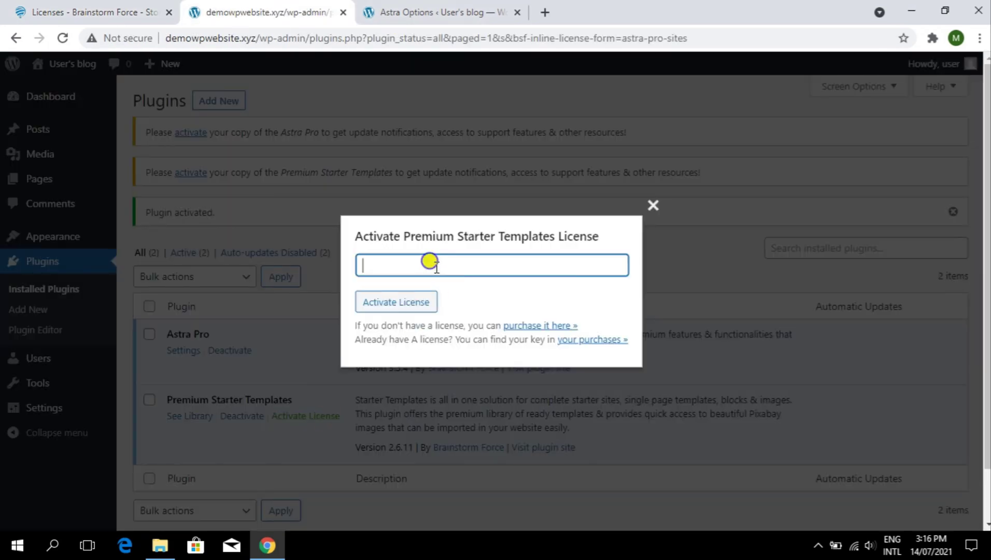
right_click(449, 266)
click(414, 305)
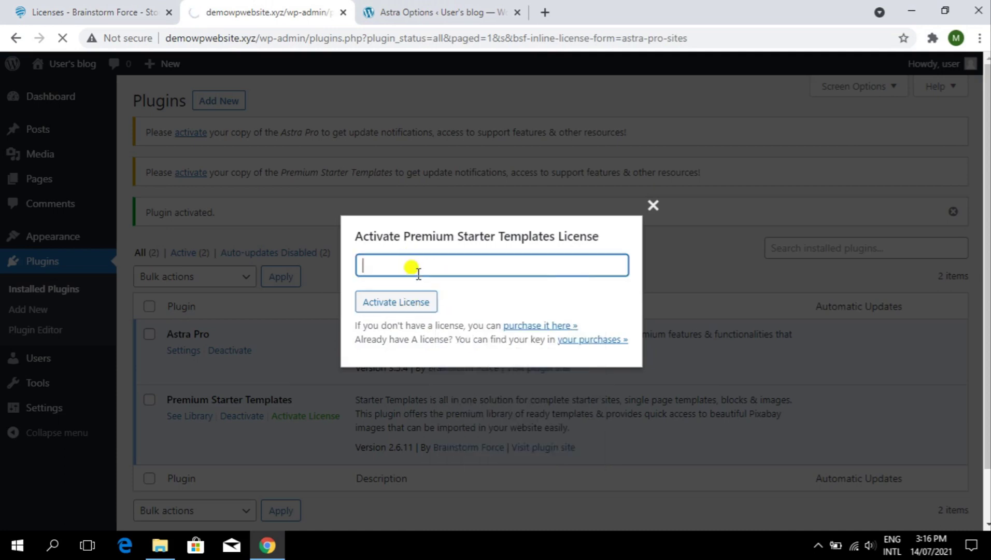
right_click(418, 273)
click(458, 367)
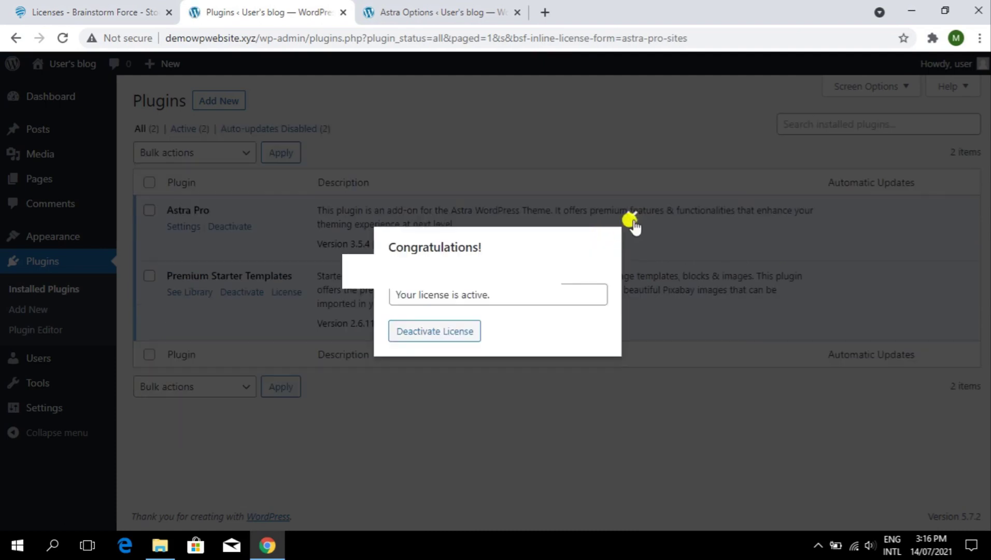
click(632, 220)
click(462, 10)
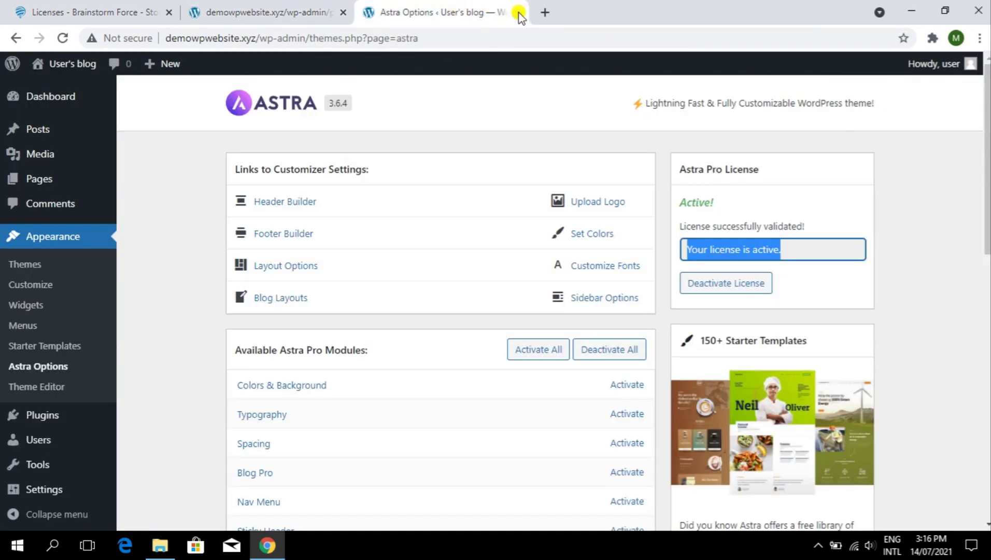
Close the extra Plugins and store Licenses tabs
click(343, 12)
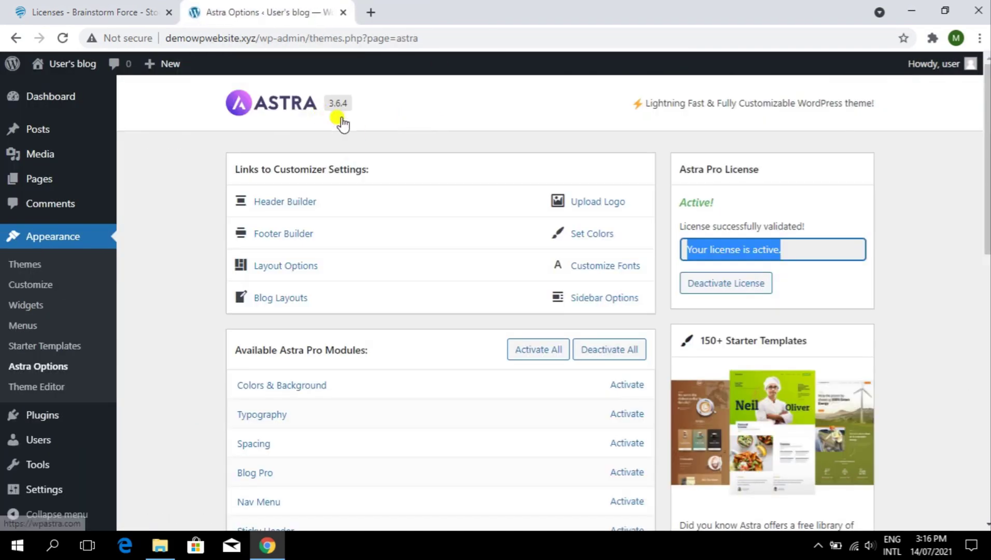
click(168, 12)
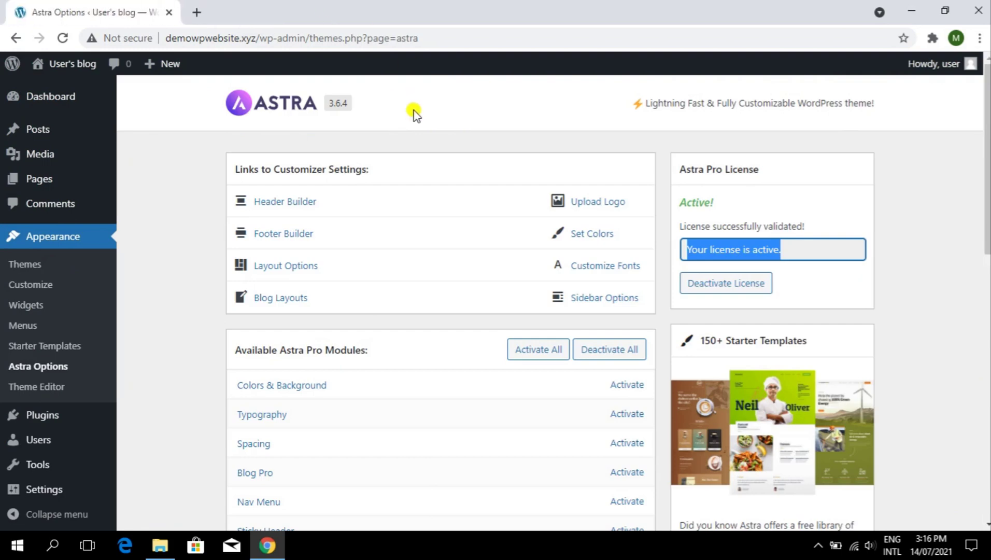
click(414, 110)
Activate all available Astra Pro modules, such as Typography, Spacing and Blog Pro
drag(987, 111, 989, 192)
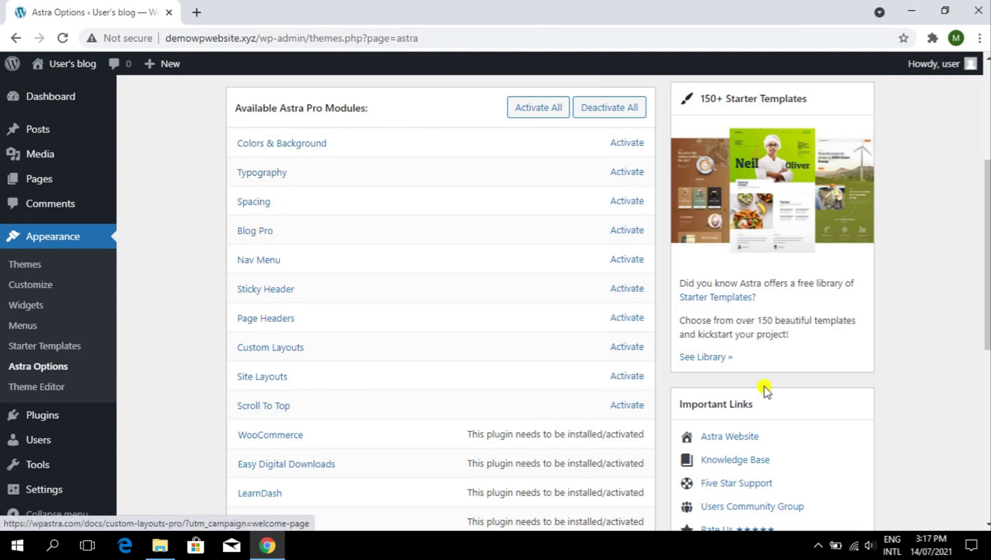
drag(987, 233, 987, 209)
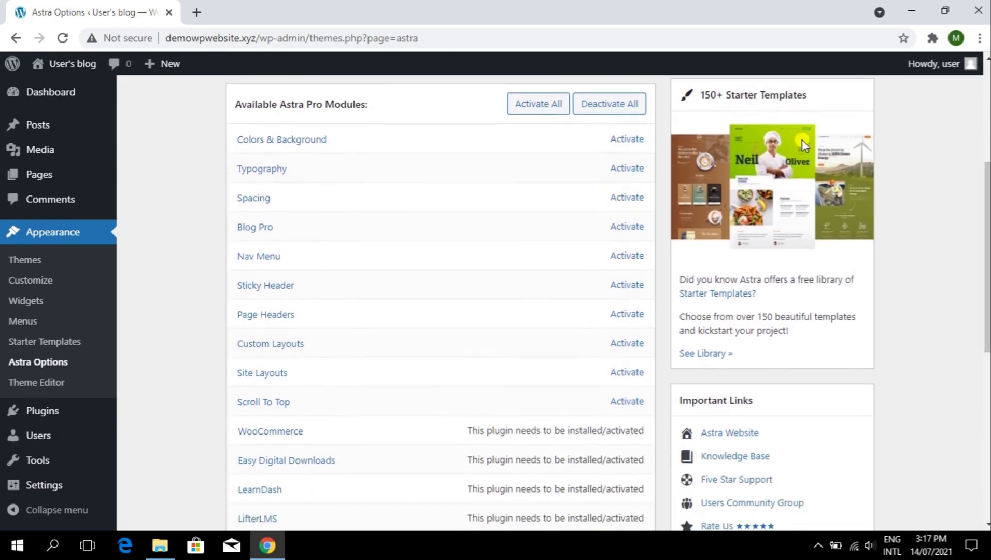
click(538, 108)
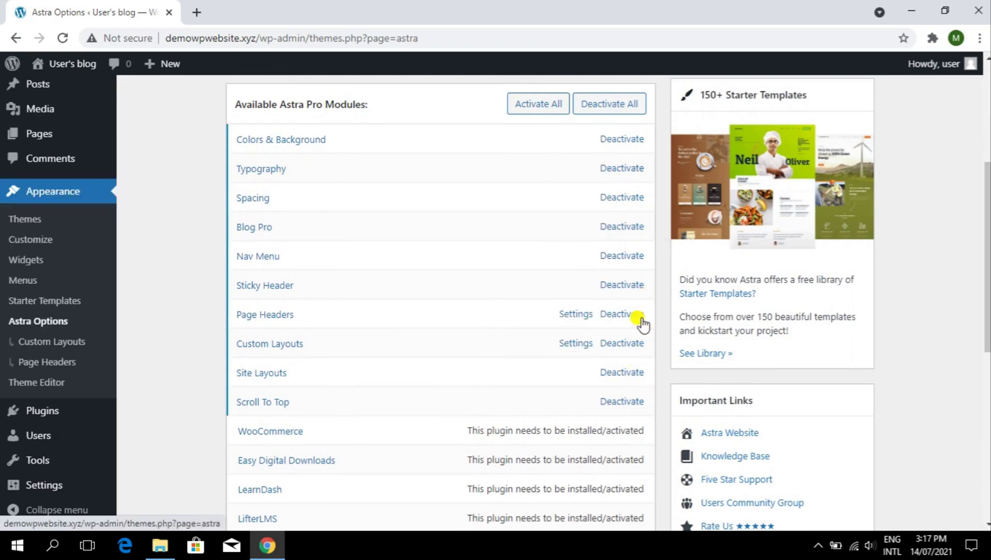
drag(988, 284, 988, 431)
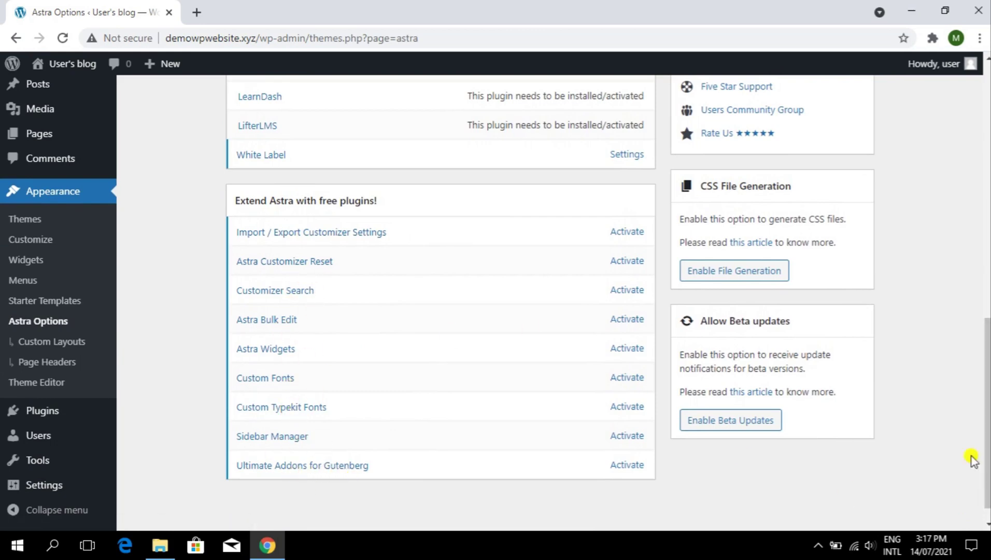
drag(987, 421, 988, 167)
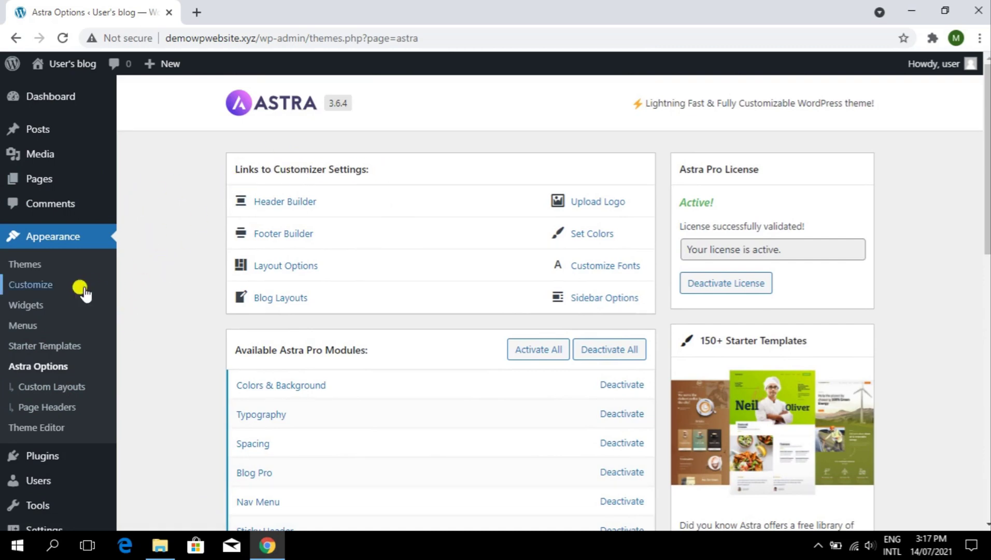
right_click(51, 286)
Open the Customizer in its own tab
click(65, 296)
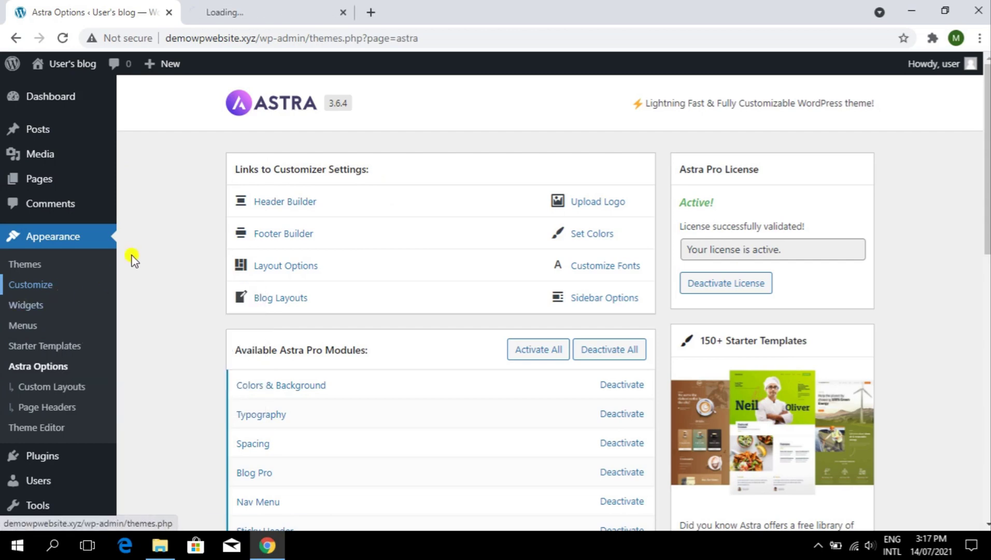
click(223, 11)
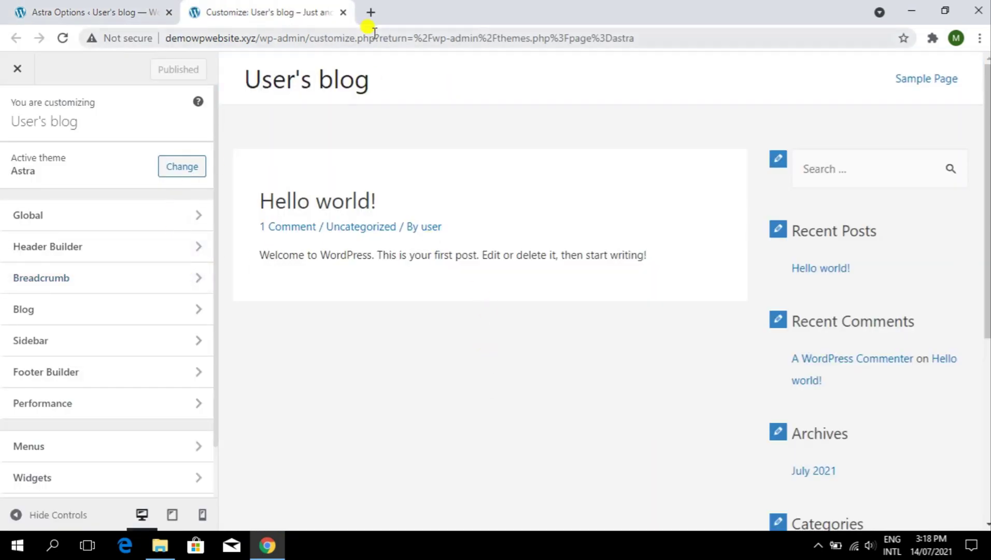
scroll(642, 320, down, 6)
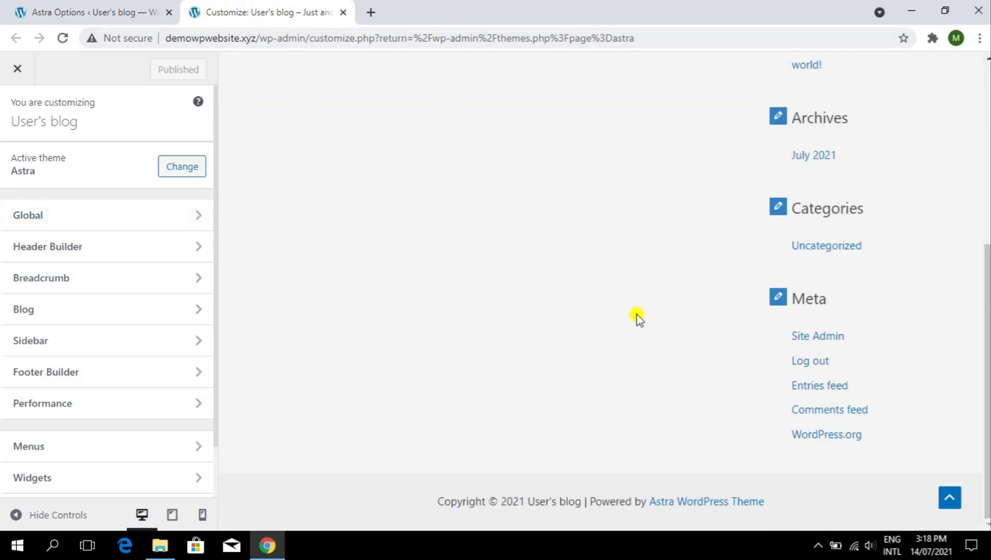
scroll(641, 318, up, 6)
Set the Base Typography body font family to Poppins
click(167, 210)
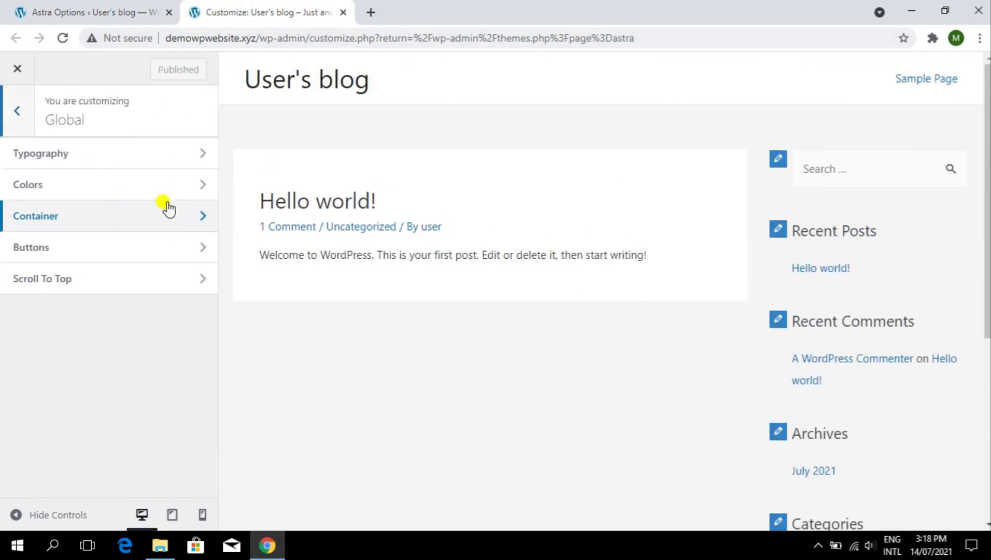
click(178, 150)
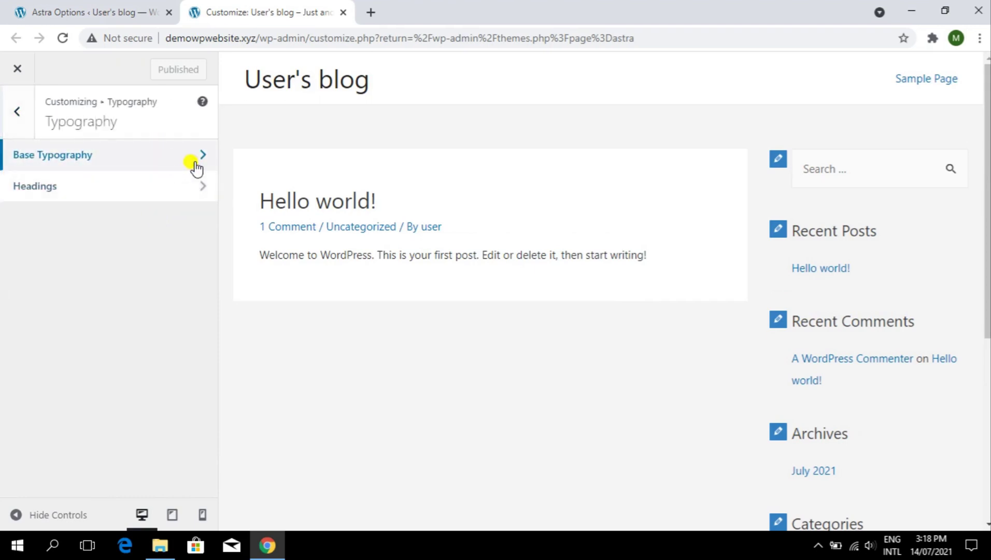
click(195, 165)
click(71, 203)
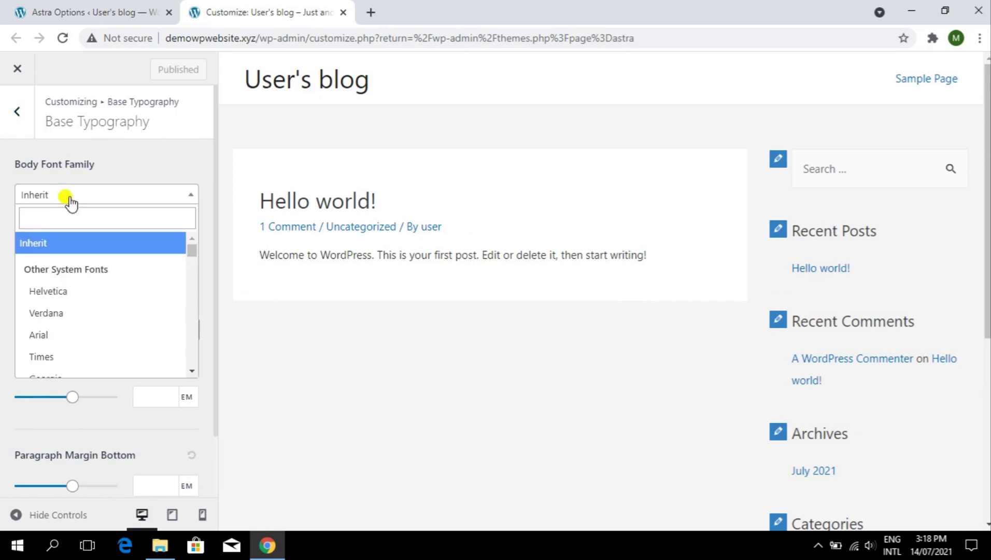
text(poppins)
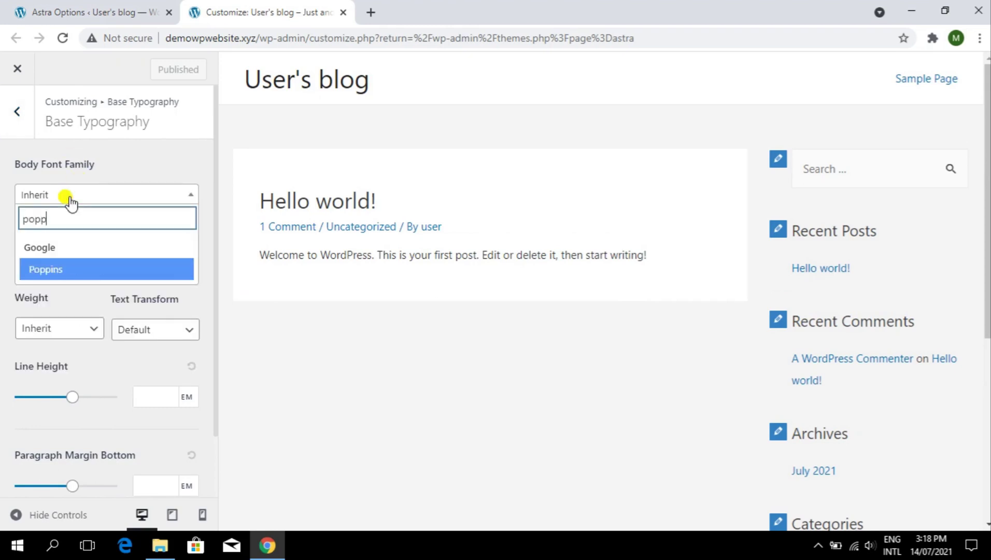
key(Return)
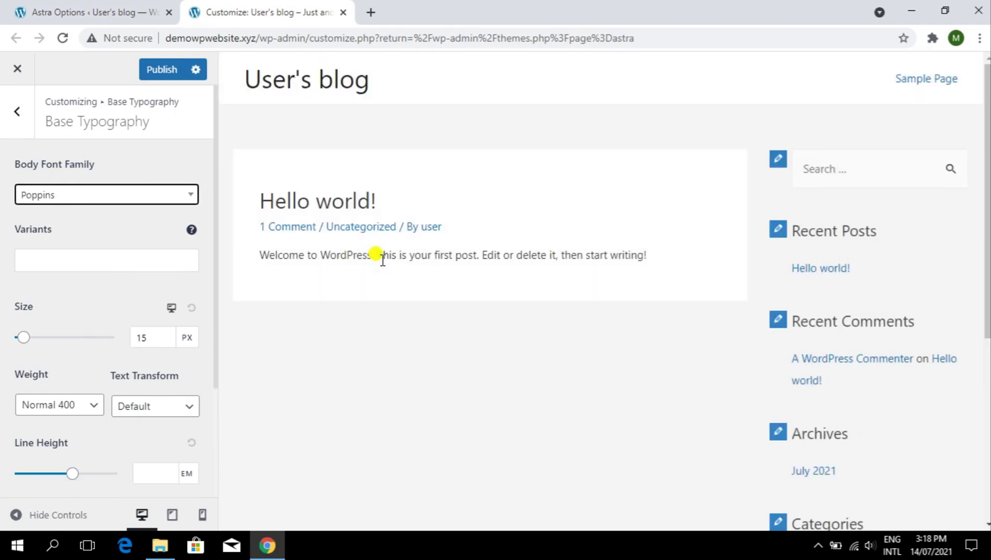
click(125, 309)
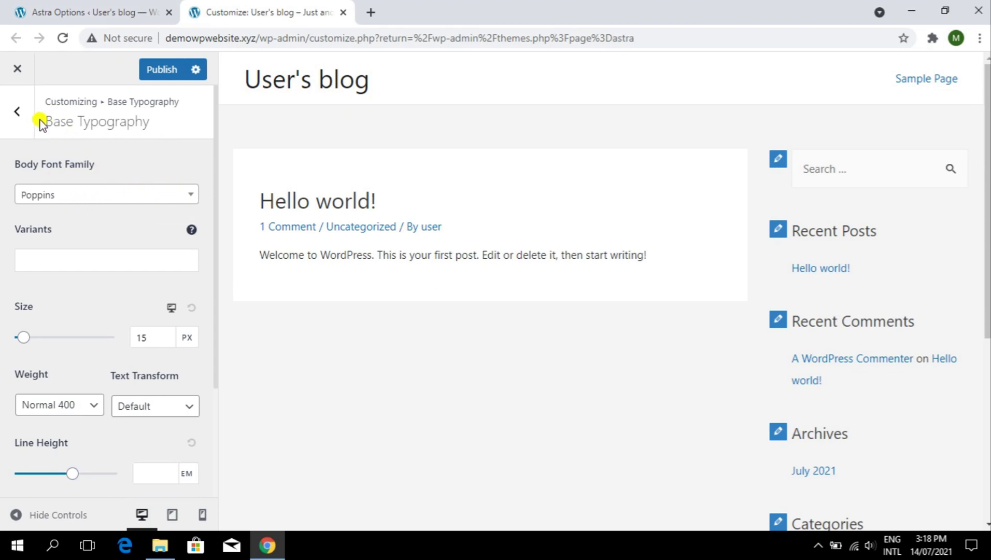
drag(40, 120, 150, 121)
click(150, 155)
click(13, 115)
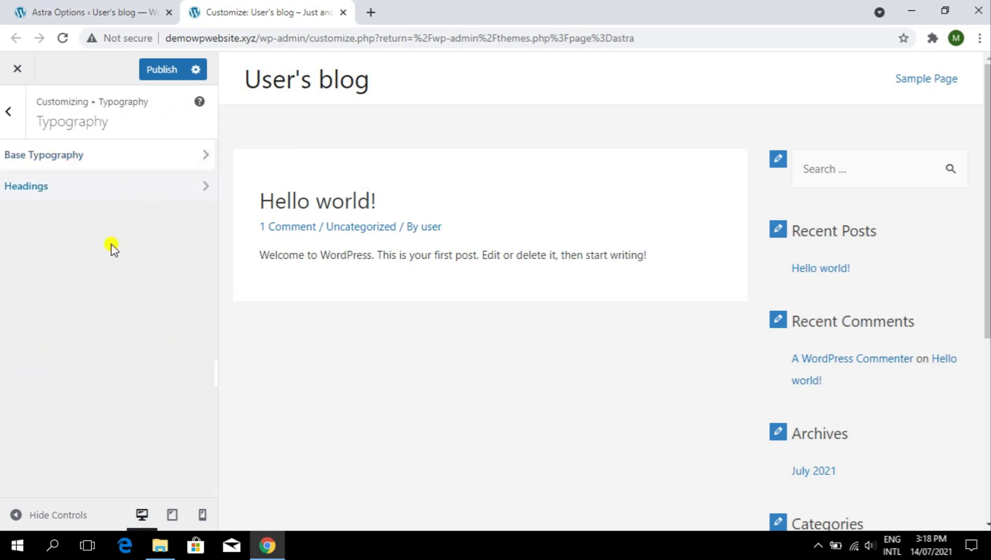
Set the heading font family to DM Serif Display and publish
click(130, 188)
click(133, 196)
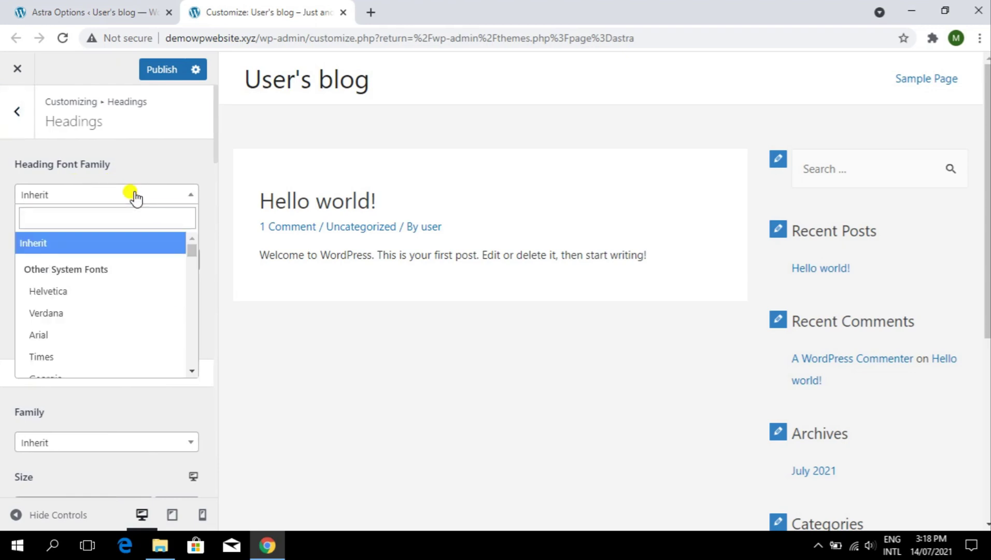
key(Down)
key(Return)
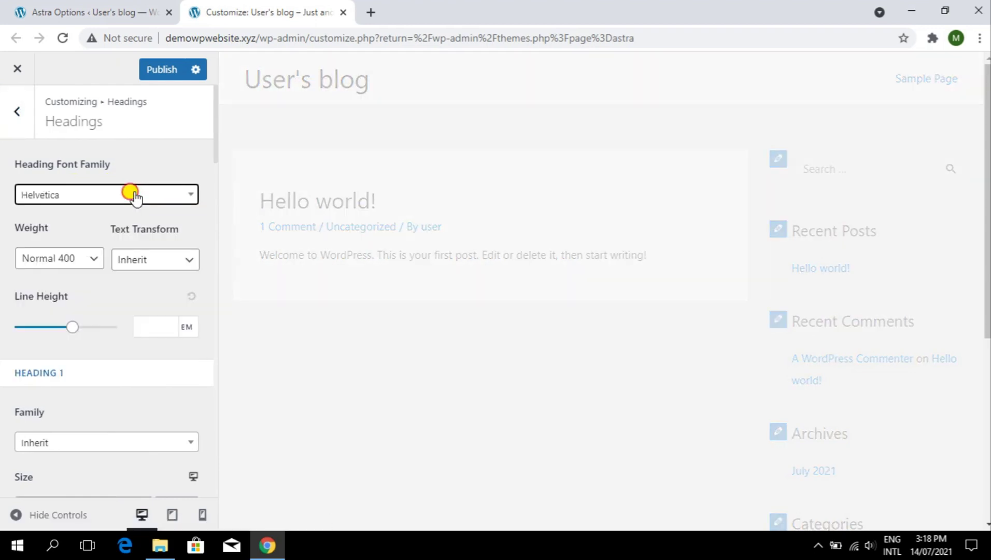
click(135, 199)
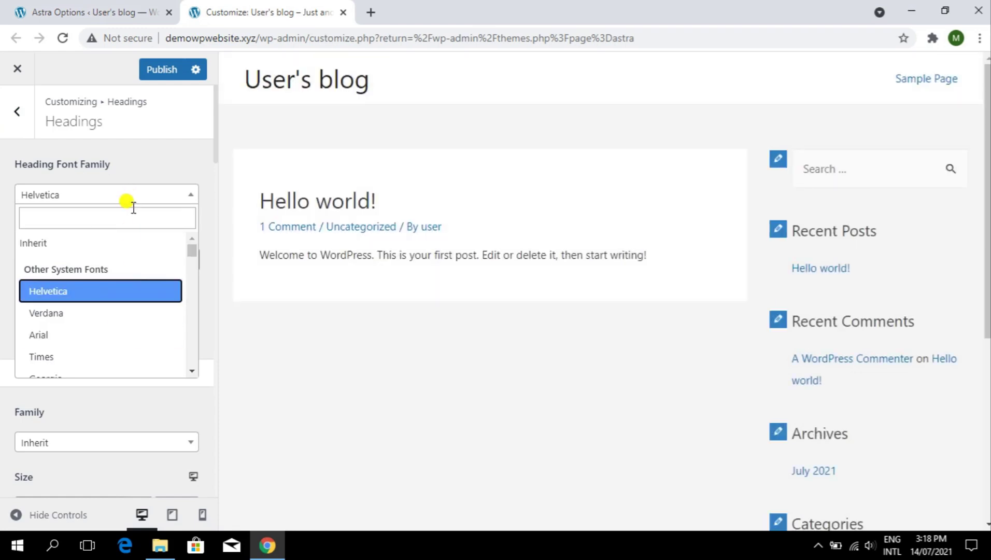
text(dm)
key(Down)
key(Down)
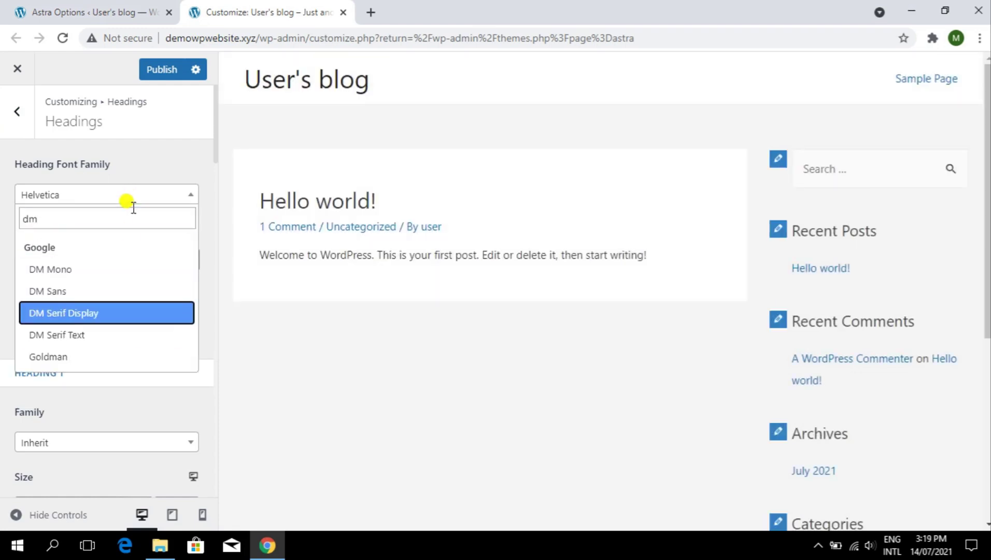
key(Return)
click(167, 68)
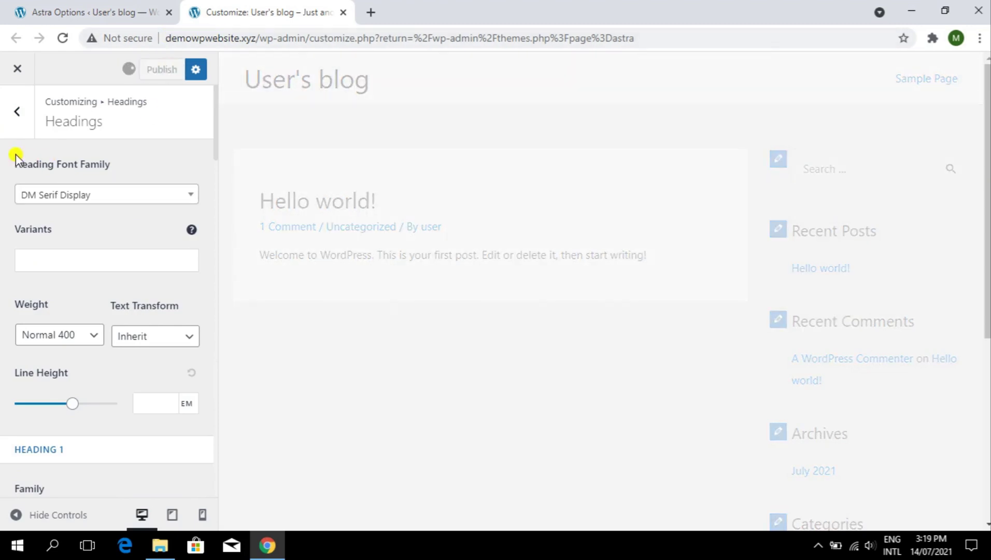
click(12, 112)
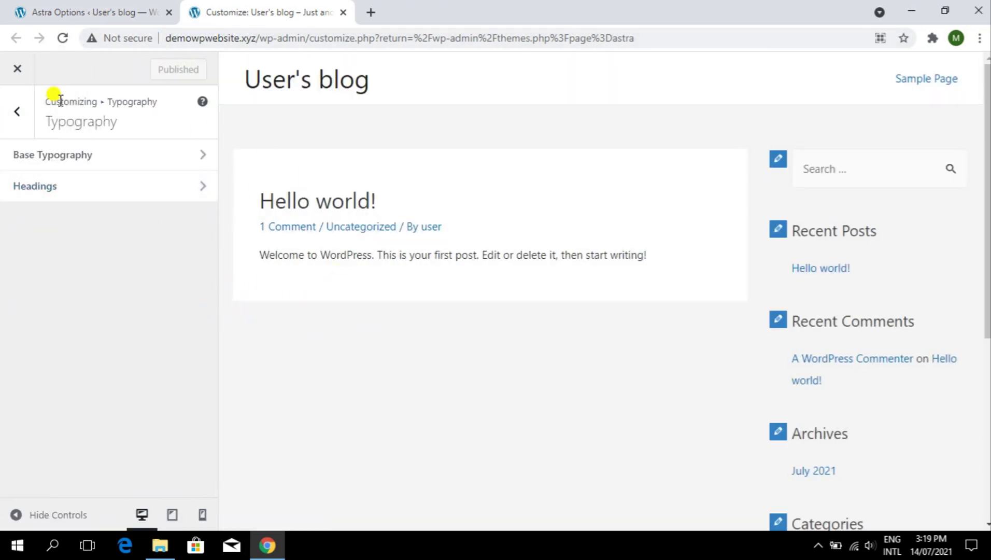
Open the live blog in a new tab to check the fonts
right_click(17, 77)
click(42, 91)
click(394, 11)
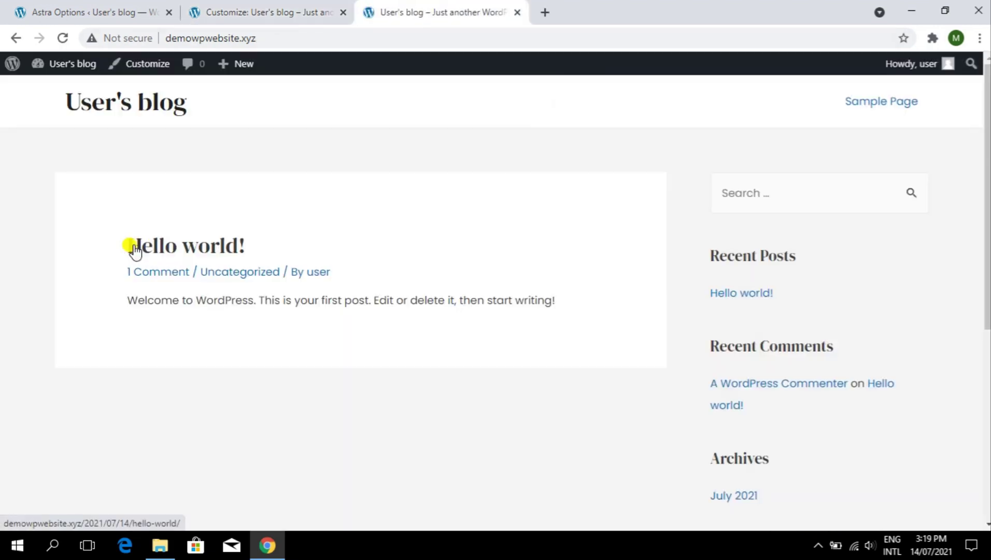
drag(154, 300, 483, 323)
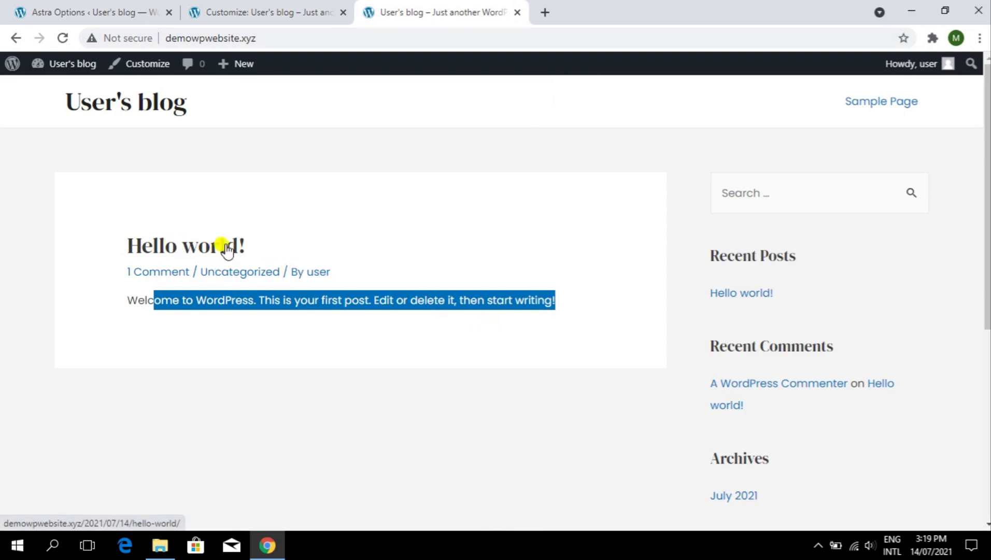
click(339, 15)
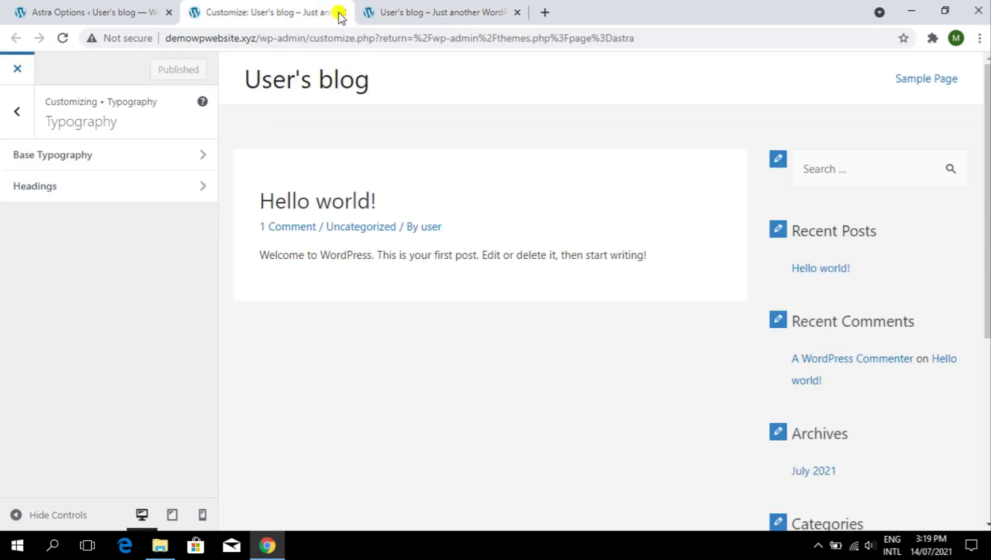
Set the Base Colors theme colour to orange #ff6a00 and copy its hex value
click(21, 118)
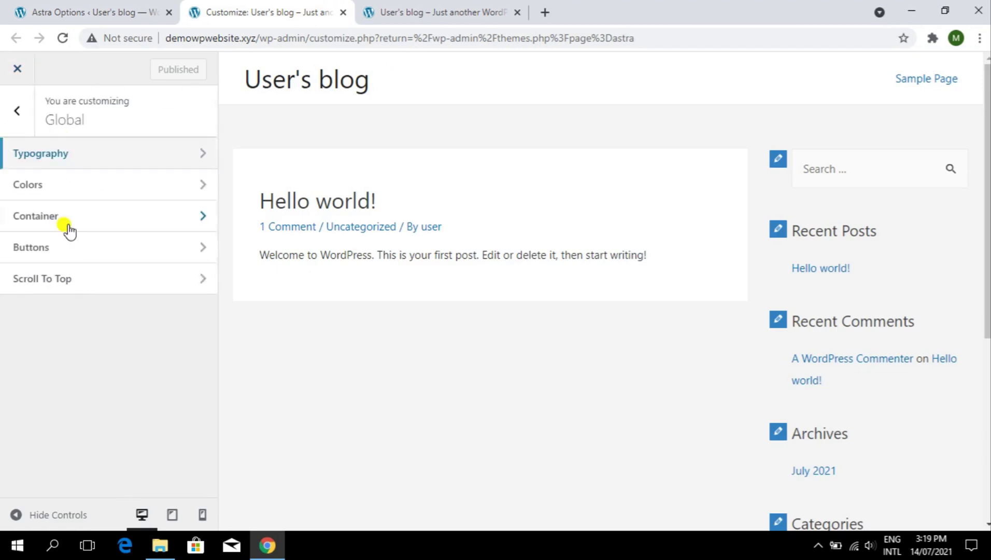
click(84, 187)
click(88, 155)
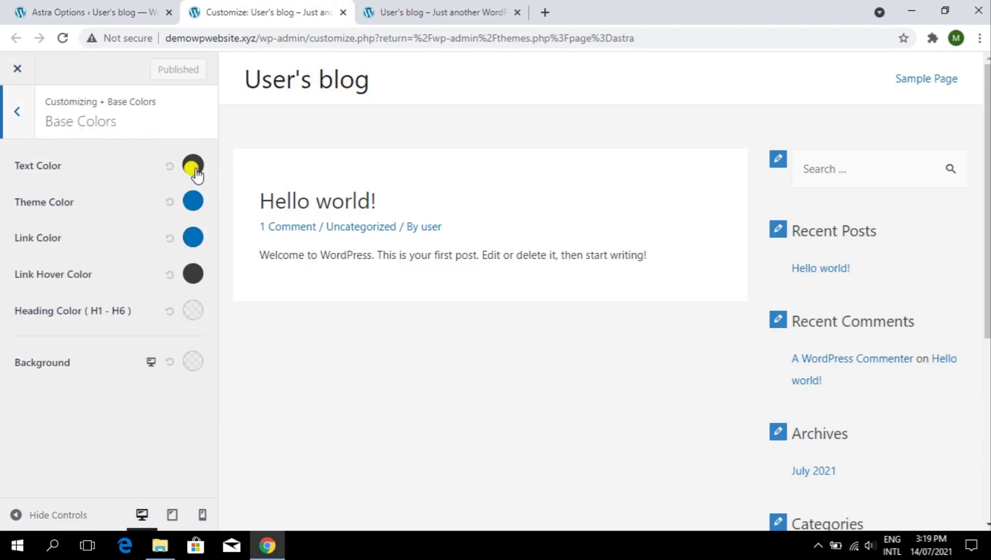
click(193, 166)
click(117, 166)
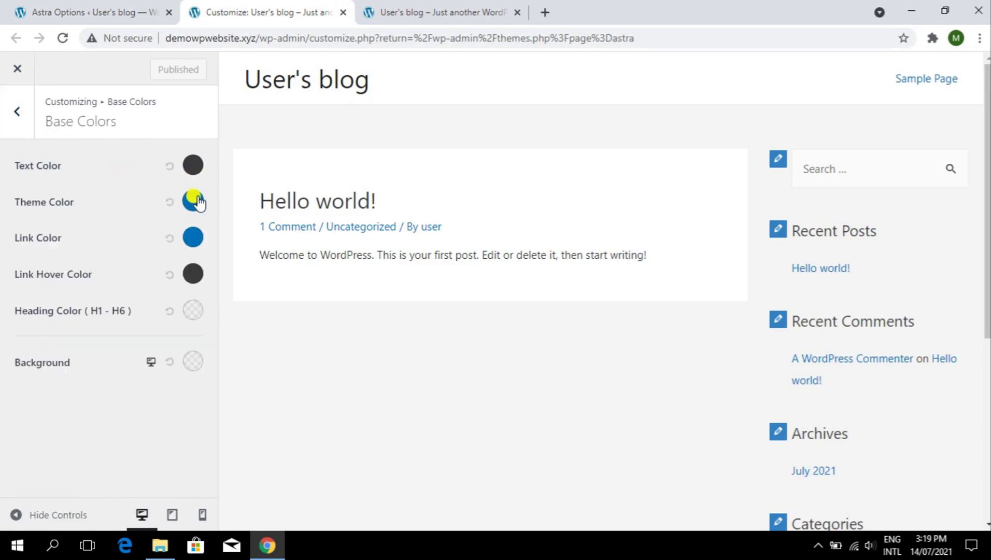
click(194, 200)
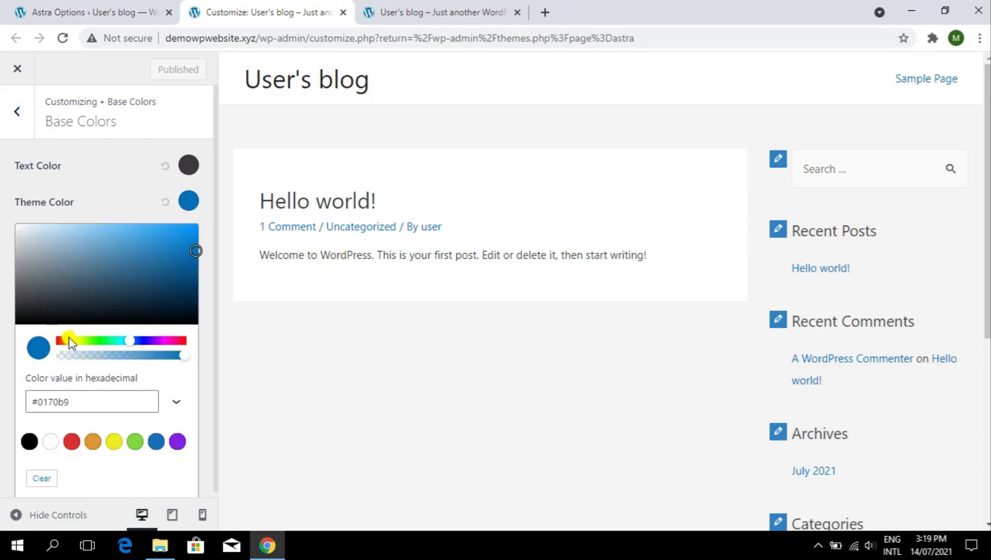
mouse_move(71, 342)
mouse_down()
mouse_move(59, 346)
mouse_move(71, 343)
mouse_up()
click(197, 226)
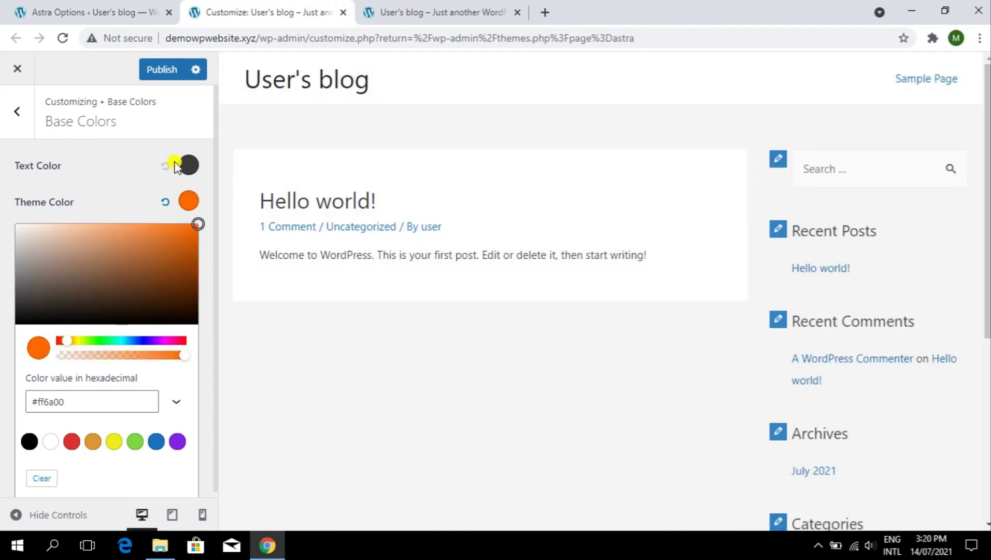
click(126, 200)
double_click(194, 203)
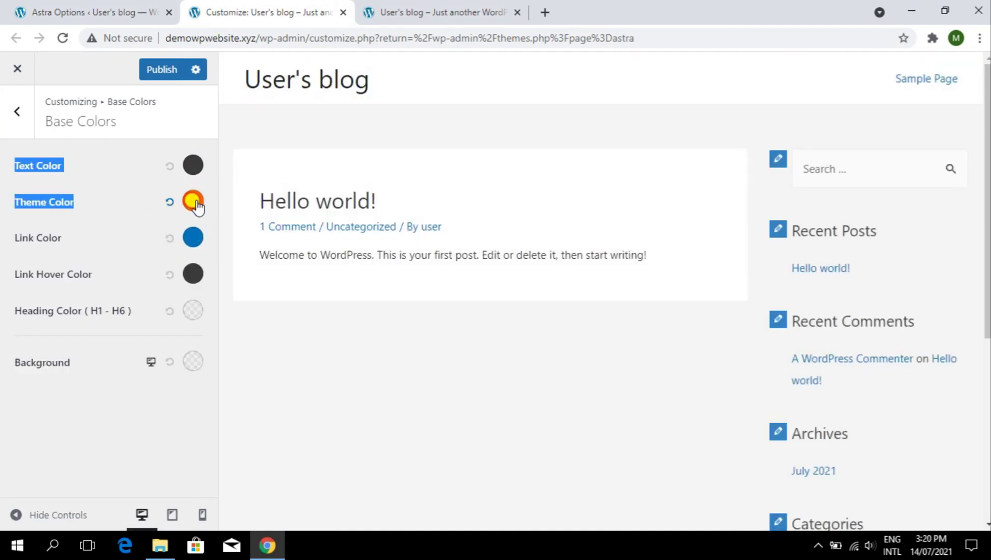
click(193, 203)
triple_click(56, 403)
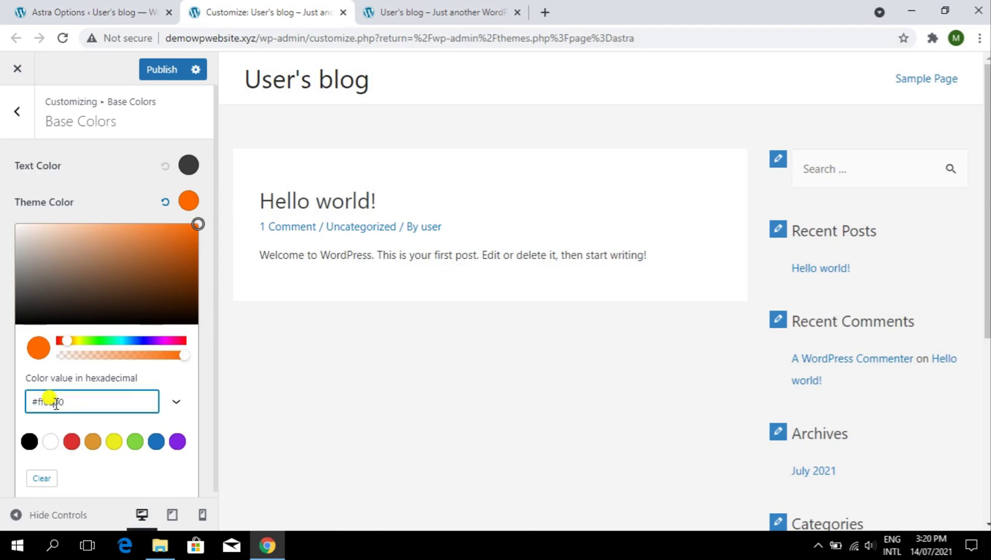
triple_click(56, 403)
key(ctrl+c)
click(139, 203)
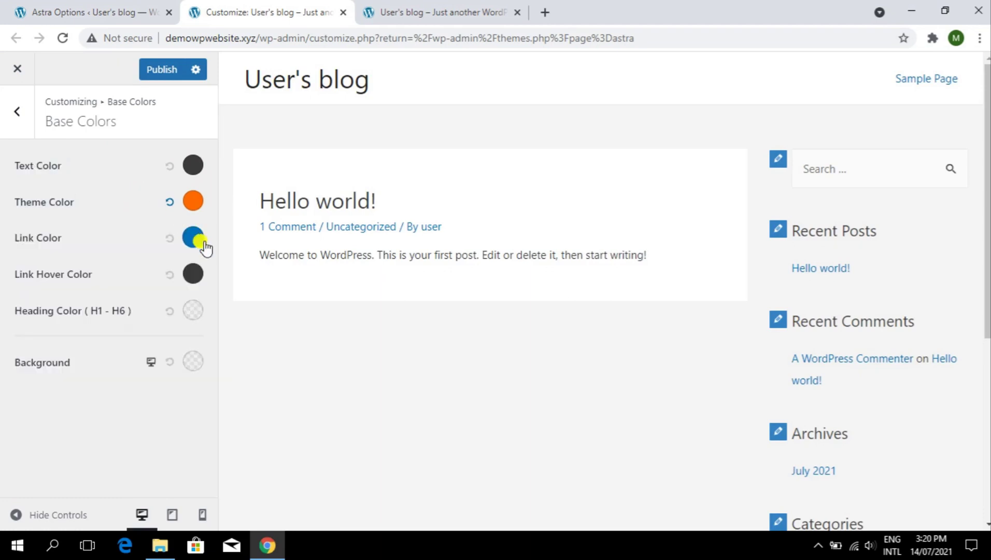
Make the link colour pink, leave link hover unchanged, and publish the colours
click(190, 238)
triple_click(84, 435)
key(ctrl+v)
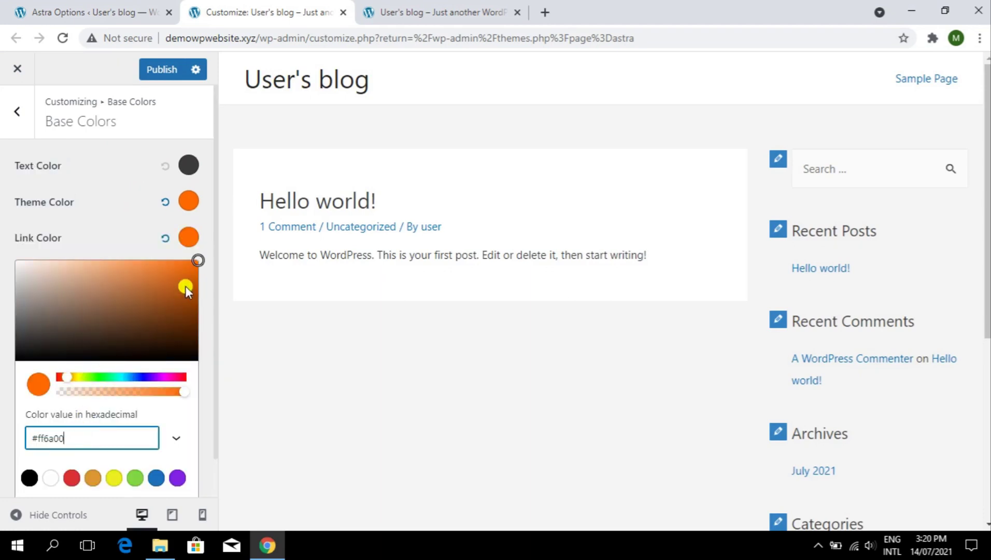
click(198, 271)
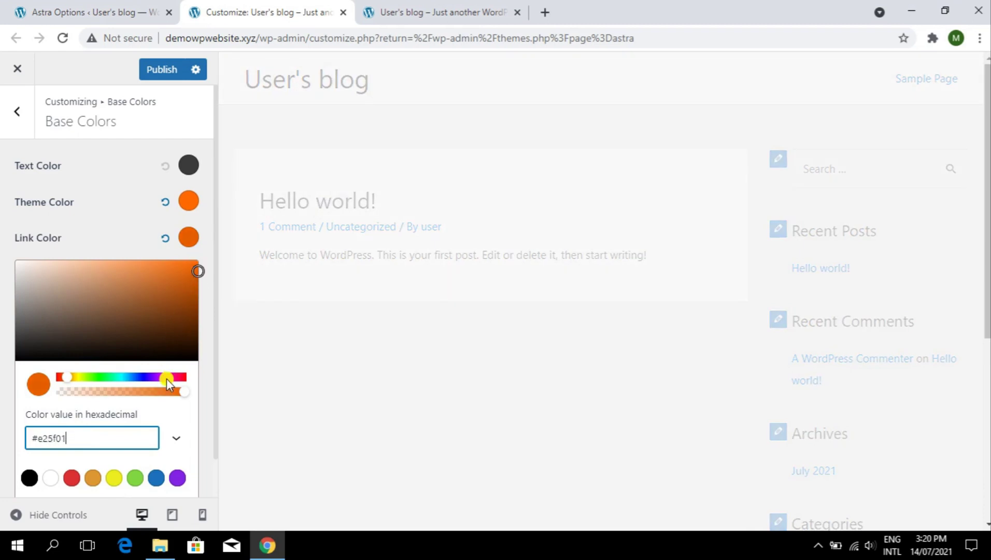
click(109, 224)
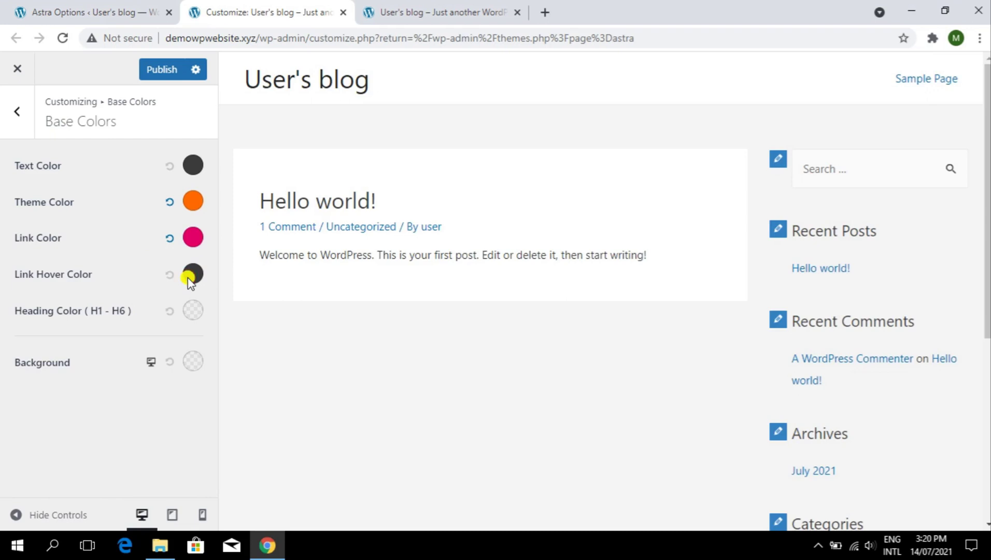
click(191, 275)
click(113, 247)
click(148, 77)
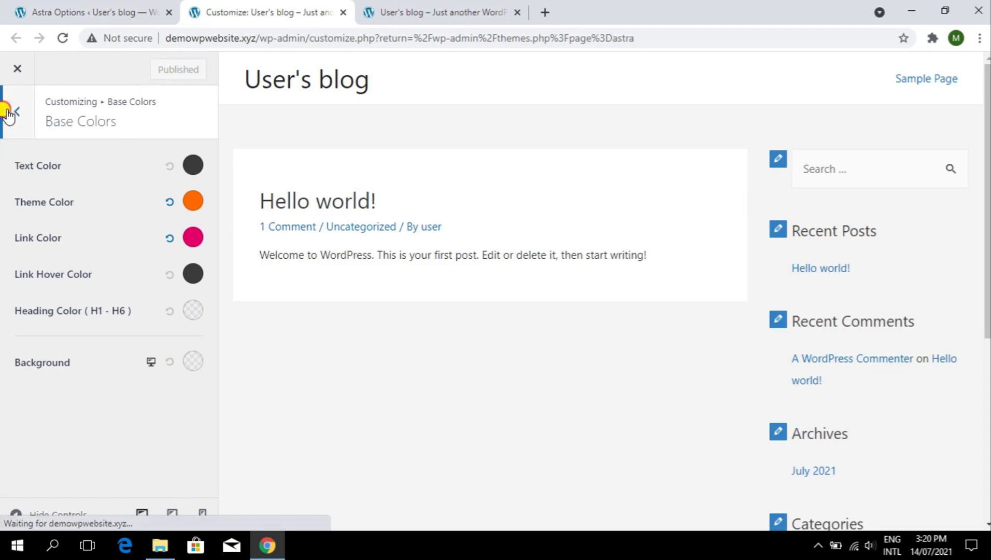
Check the content background colour without changing it, then open Global > Container
click(10, 113)
click(111, 186)
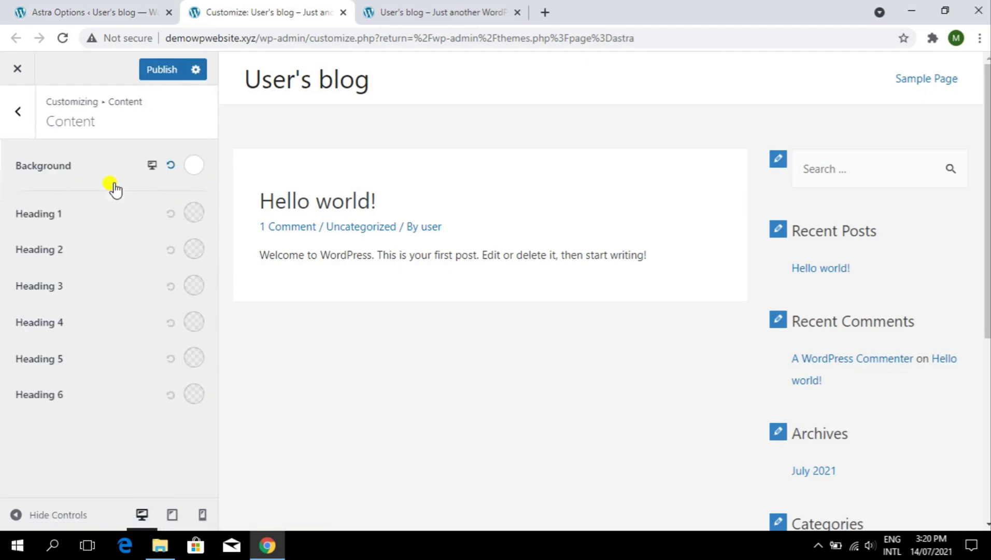
click(190, 167)
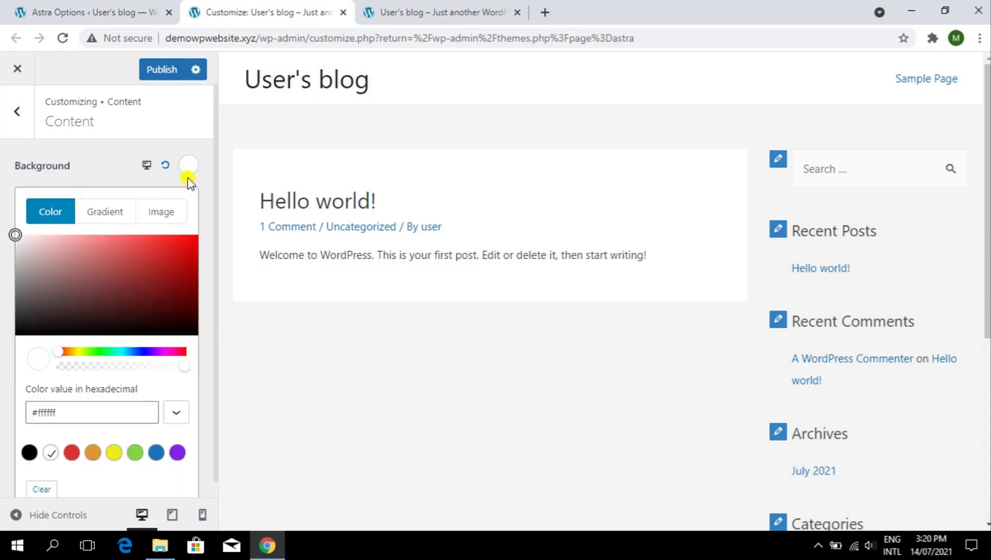
click(18, 112)
click(17, 112)
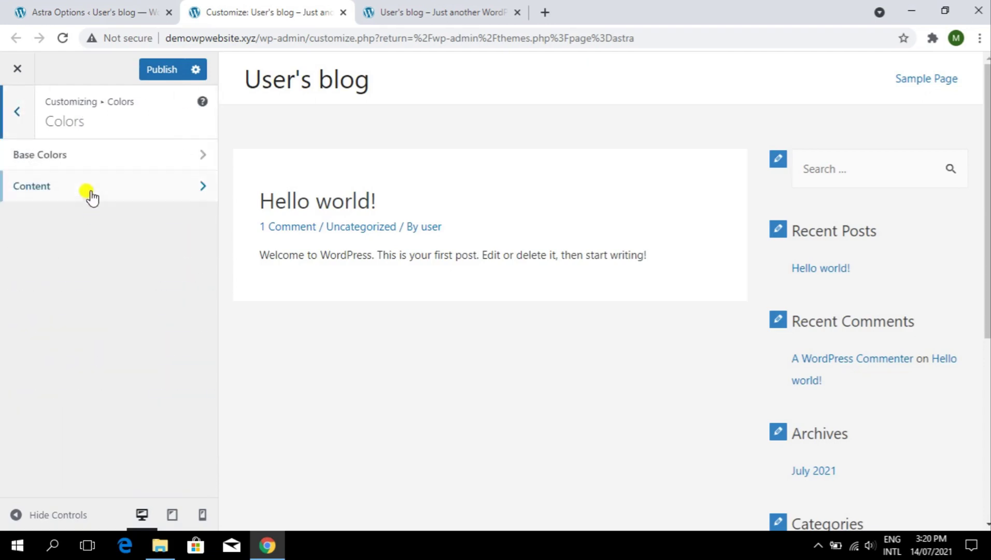
click(15, 112)
click(147, 212)
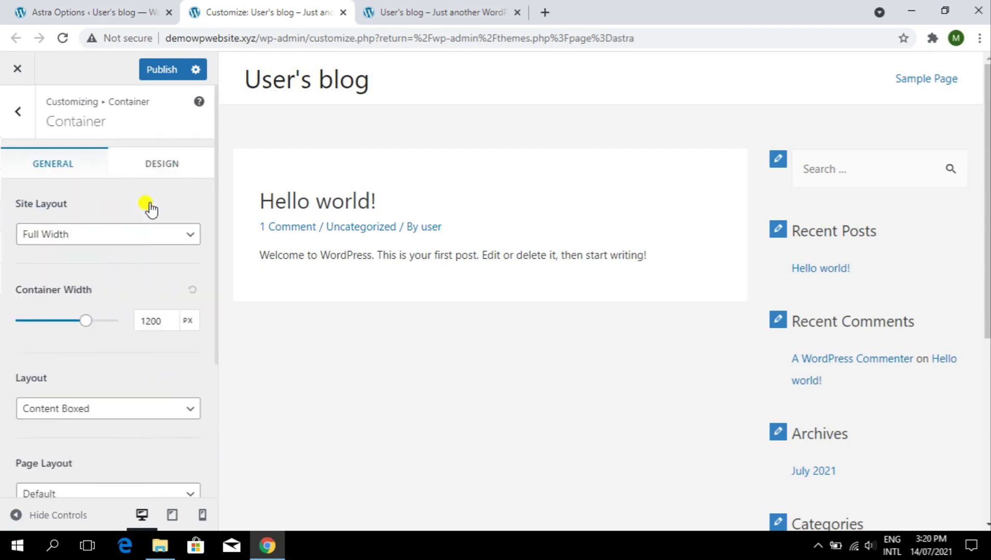
Set the container width to 1200 px
drag(11, 206, 110, 204)
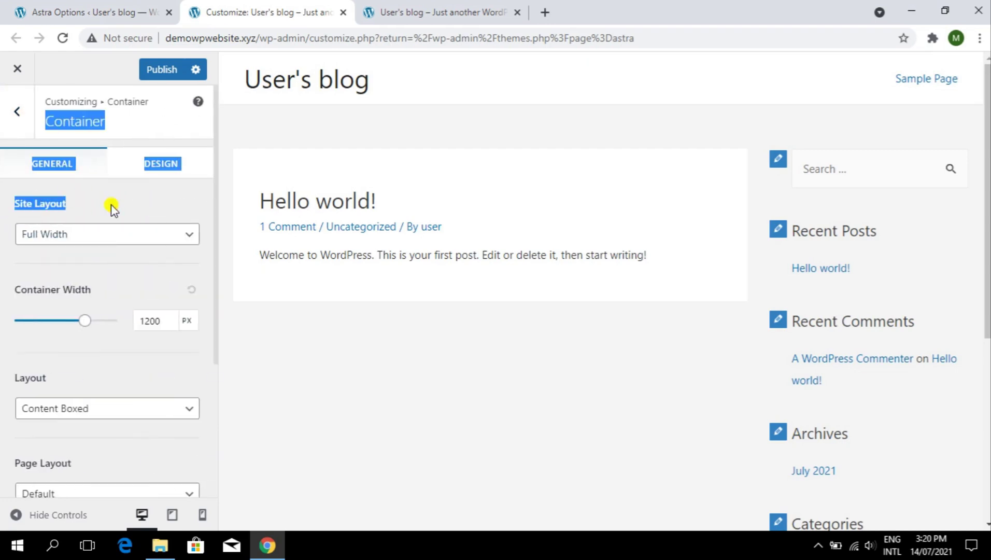
click(99, 204)
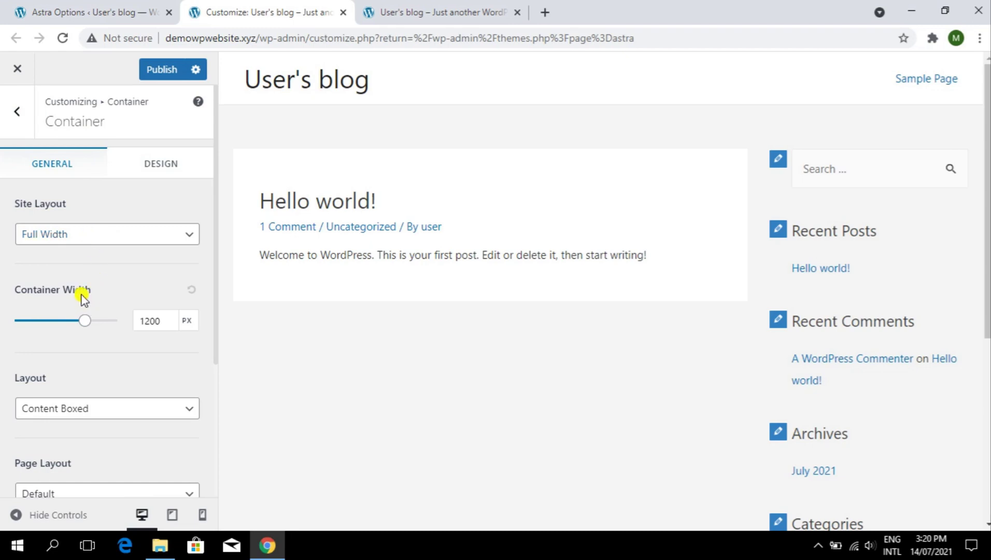
click(153, 321)
click(57, 516)
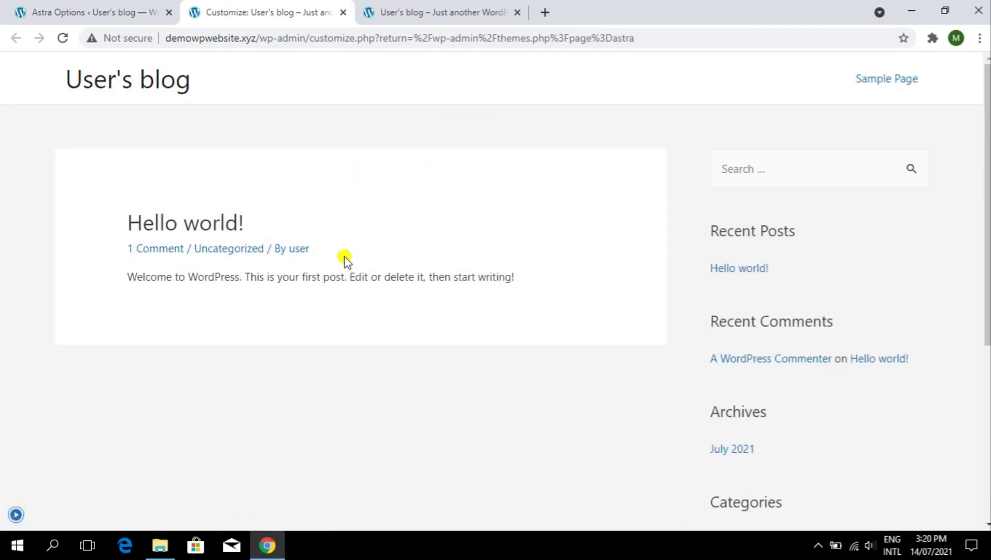
click(12, 509)
click(143, 320)
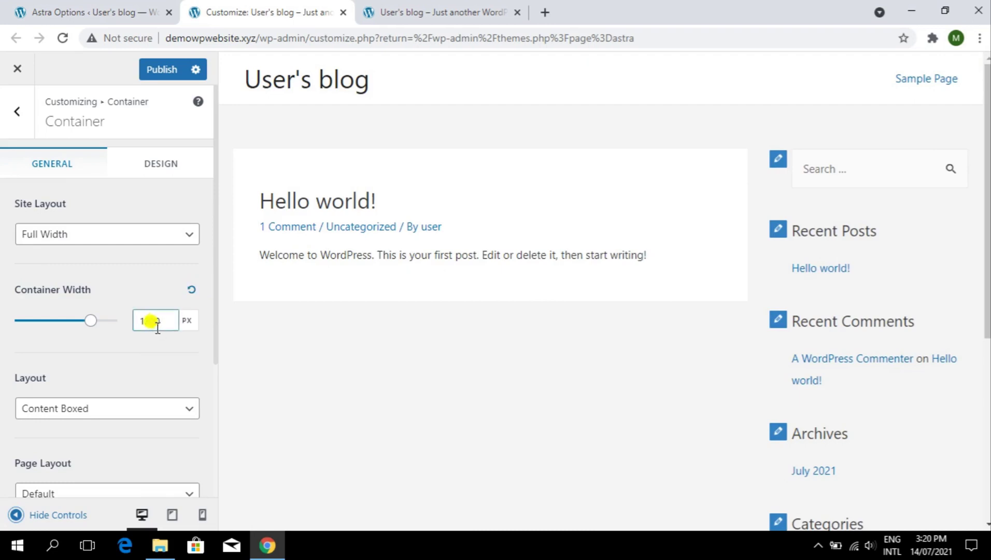
text(1200)
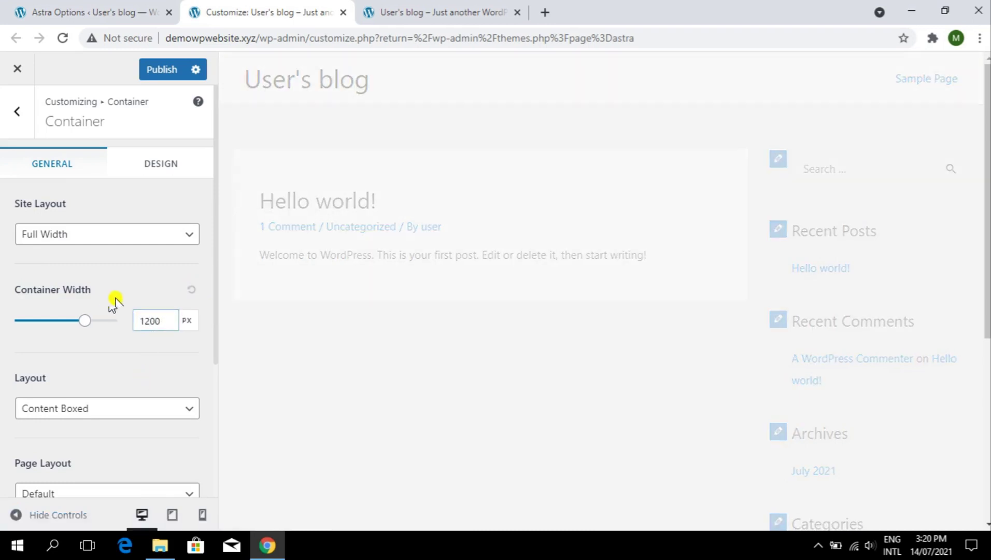
scroll(158, 291, down, 3)
scroll(161, 292, down, 1)
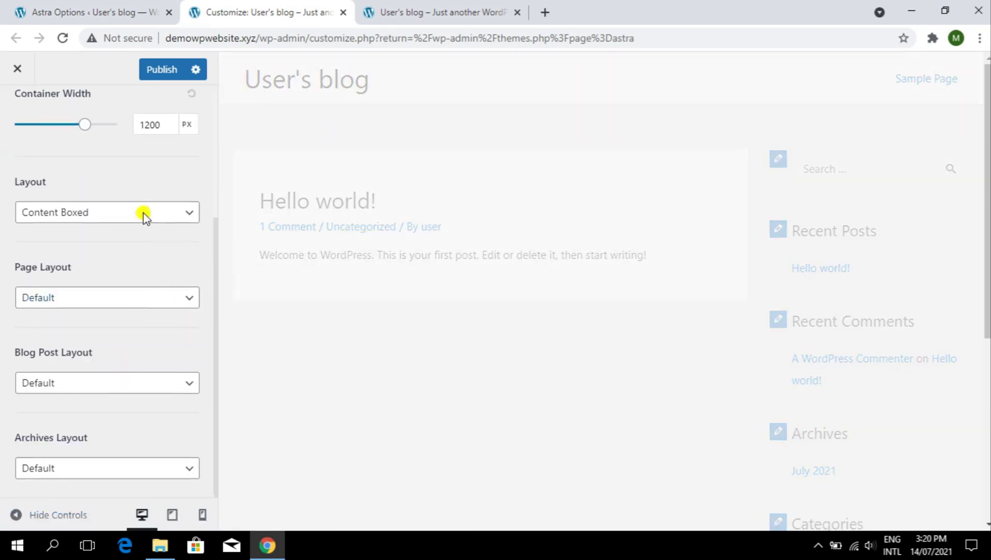
Change the container layout to Boxed, keeping the page layout at Default
click(100, 212)
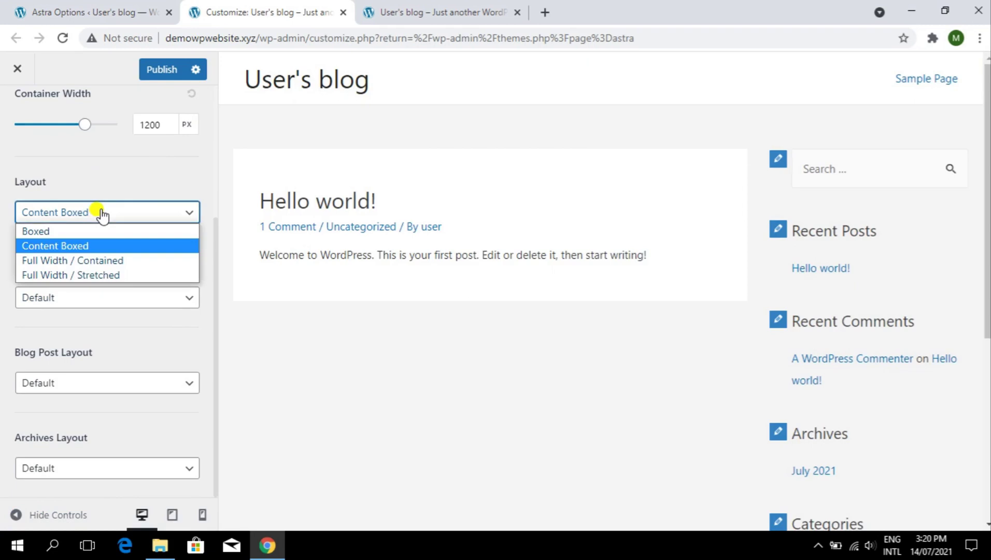
click(125, 274)
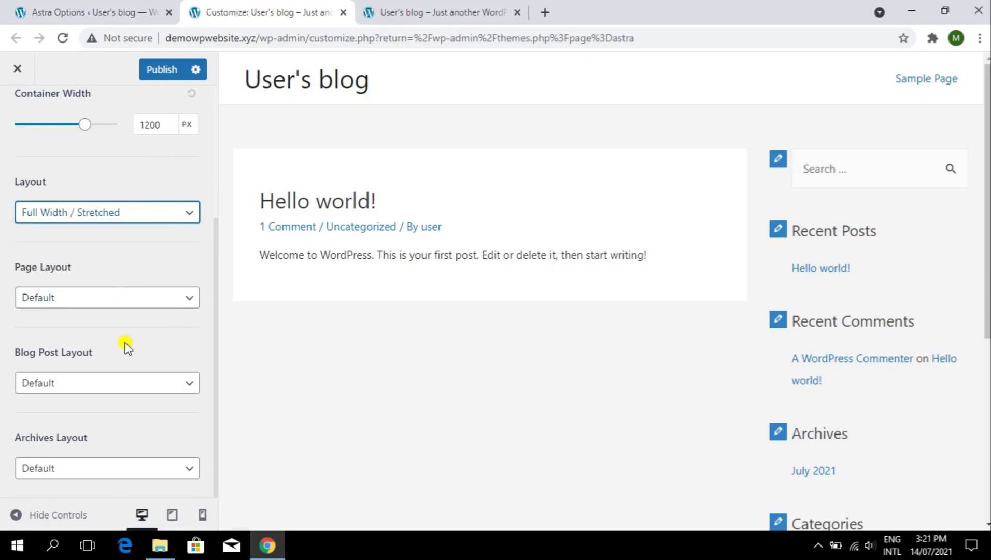
click(123, 217)
click(124, 232)
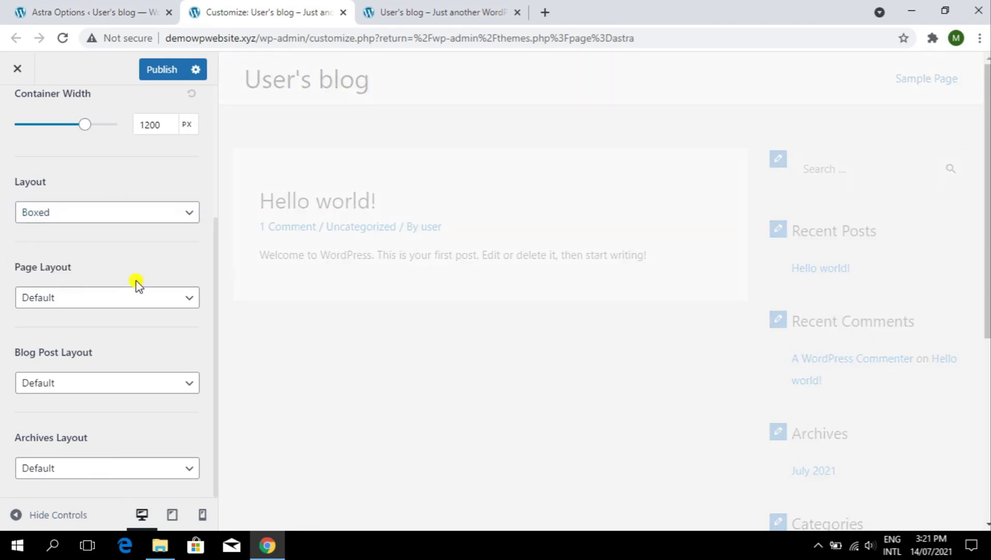
click(146, 213)
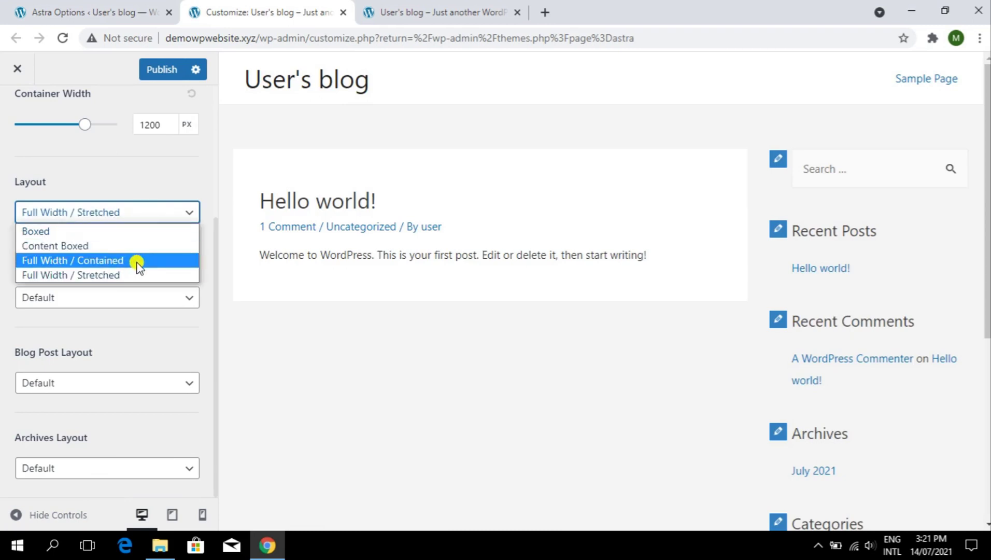
click(138, 232)
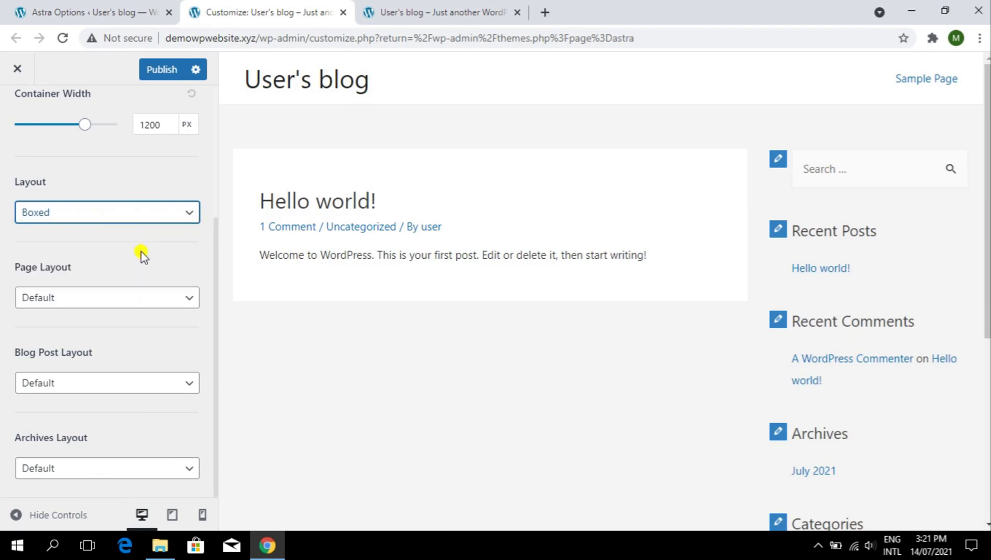
click(167, 301)
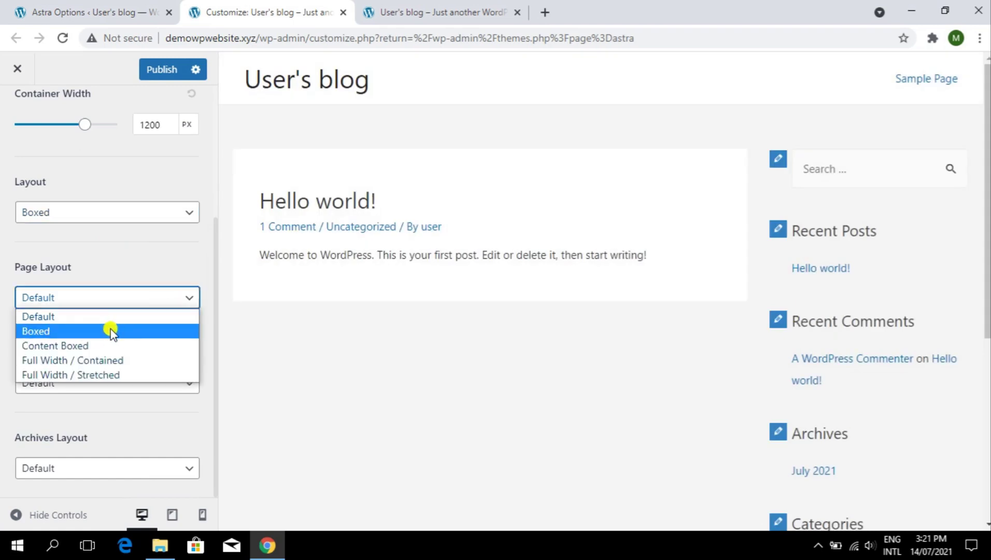
click(149, 268)
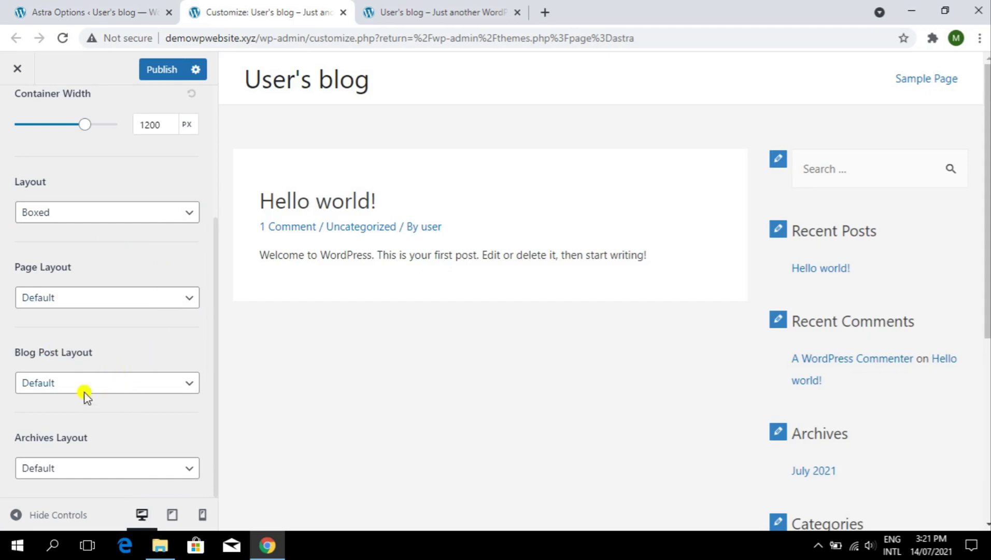
Preview Full Width archives layouts, then reset the archives layout to Default
click(126, 466)
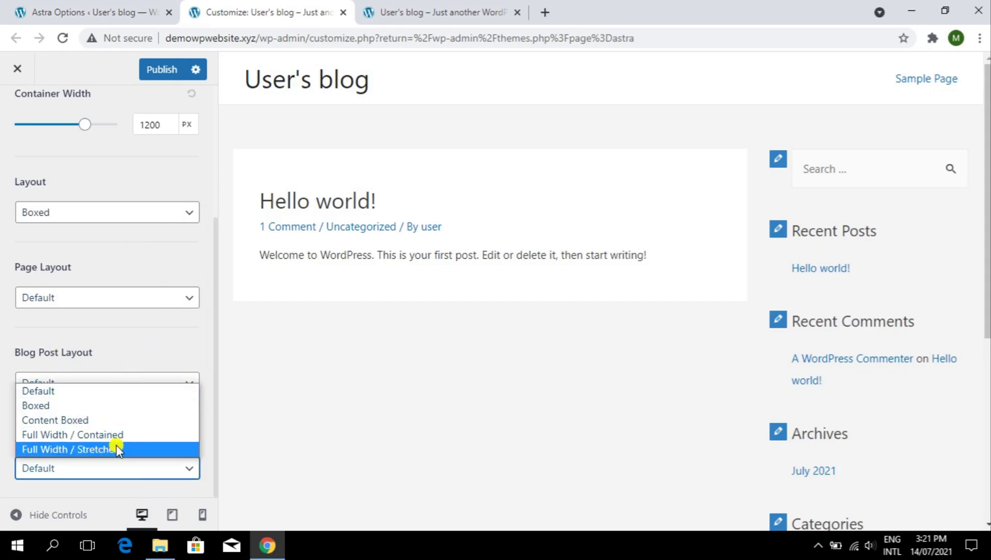
click(116, 449)
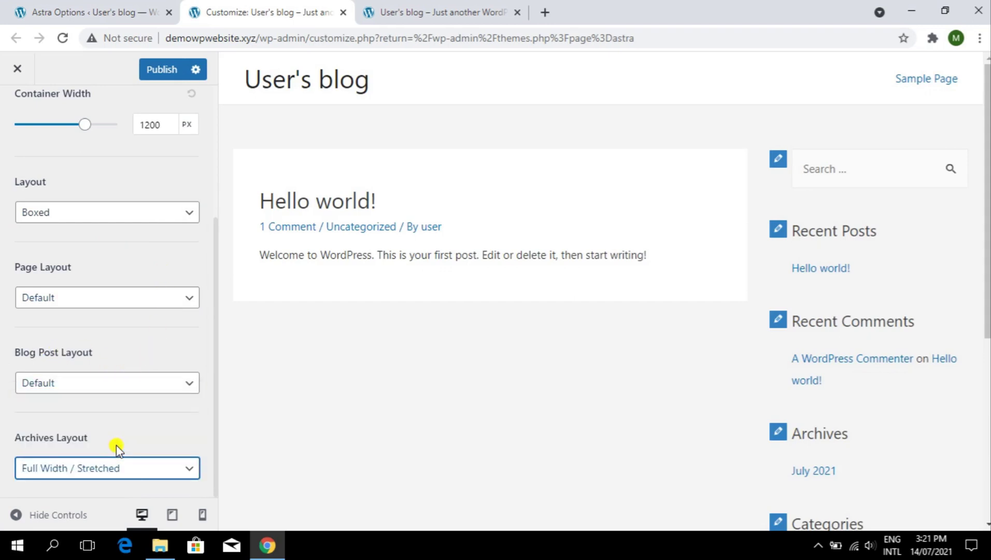
click(84, 472)
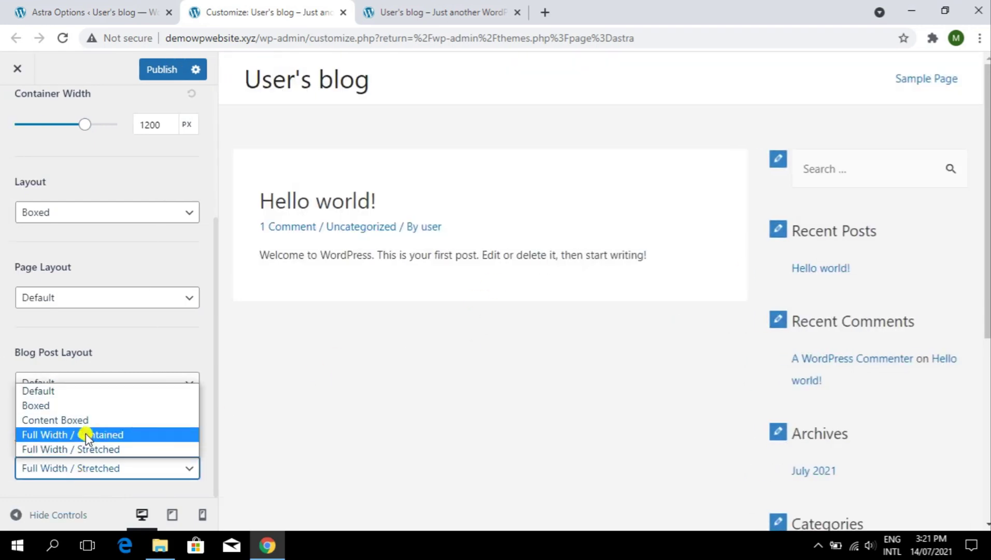
click(85, 435)
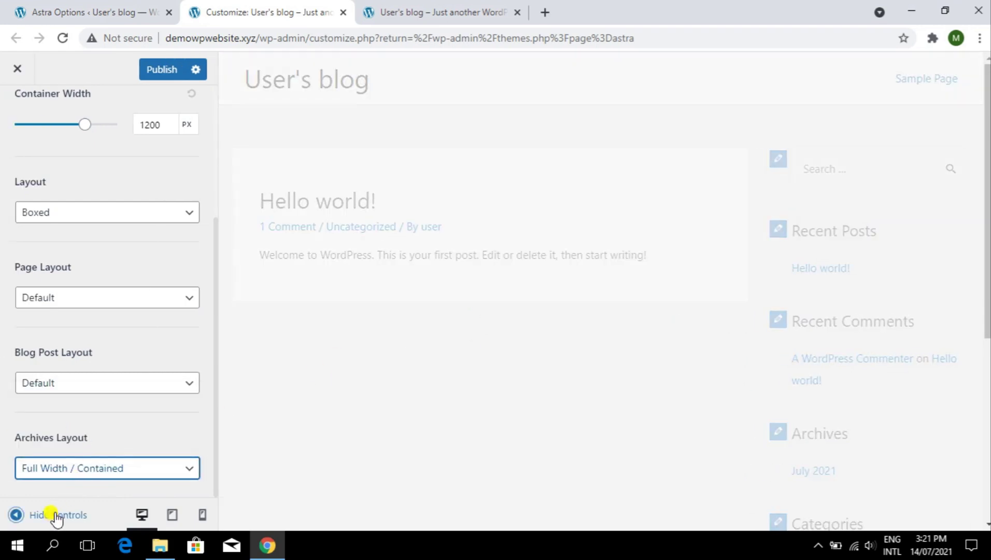
click(55, 514)
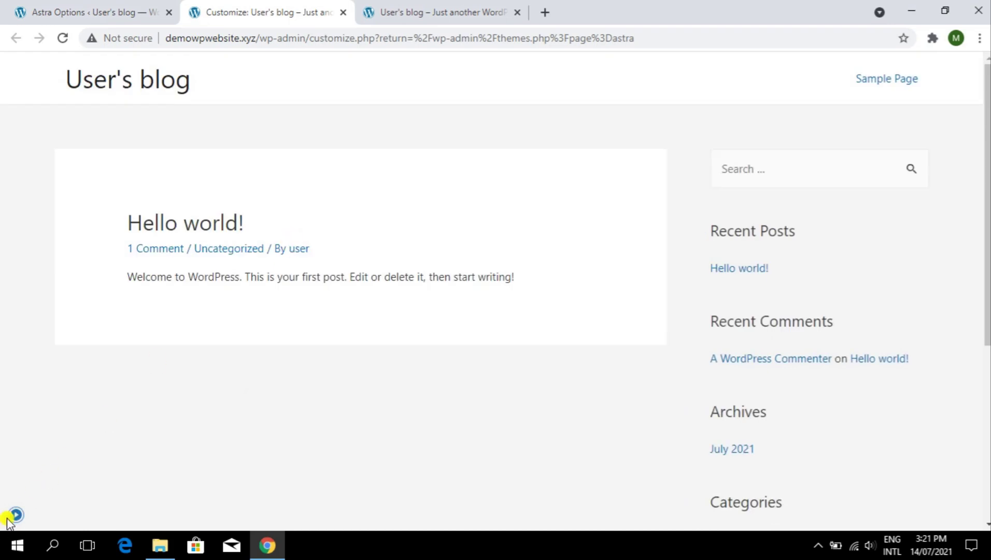
click(11, 517)
click(67, 466)
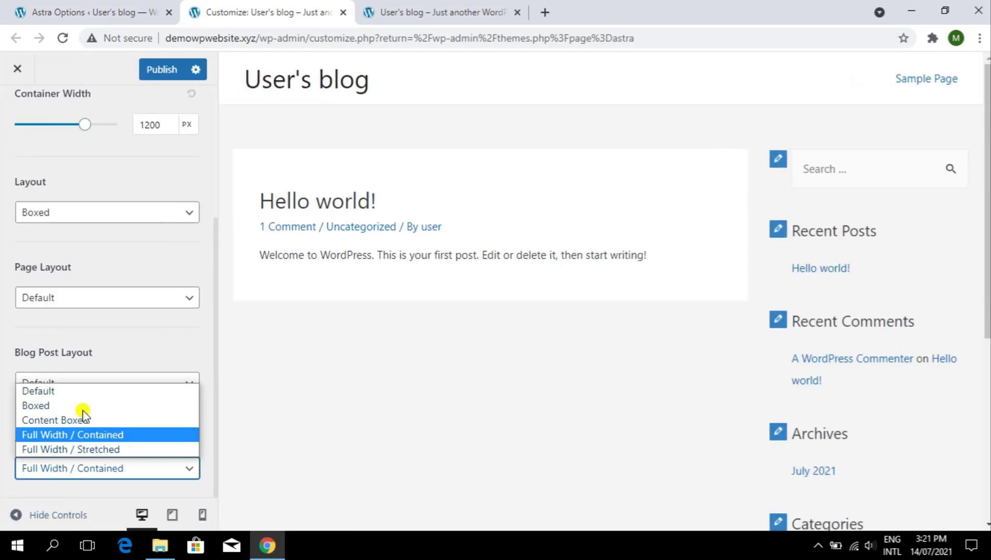
click(90, 391)
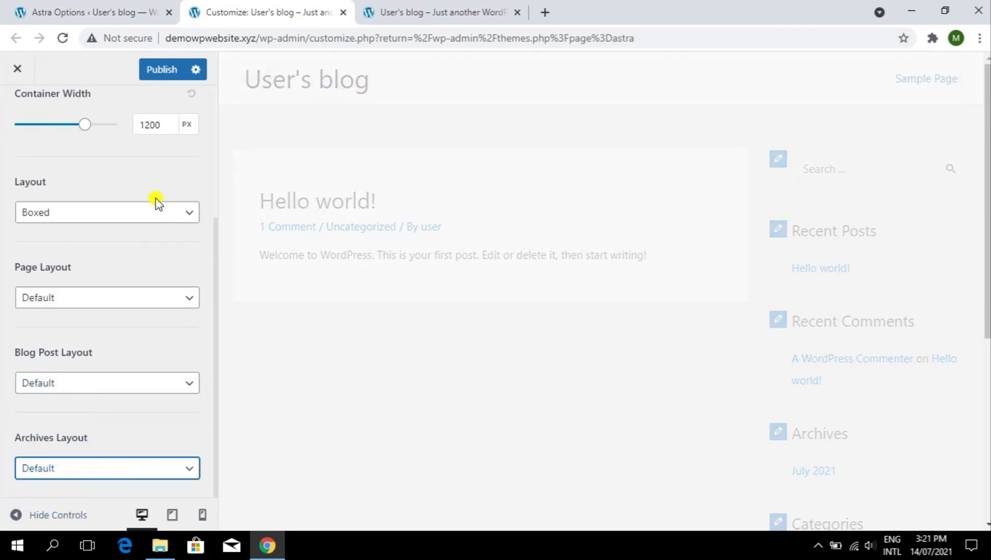
scroll(173, 176, up, 5)
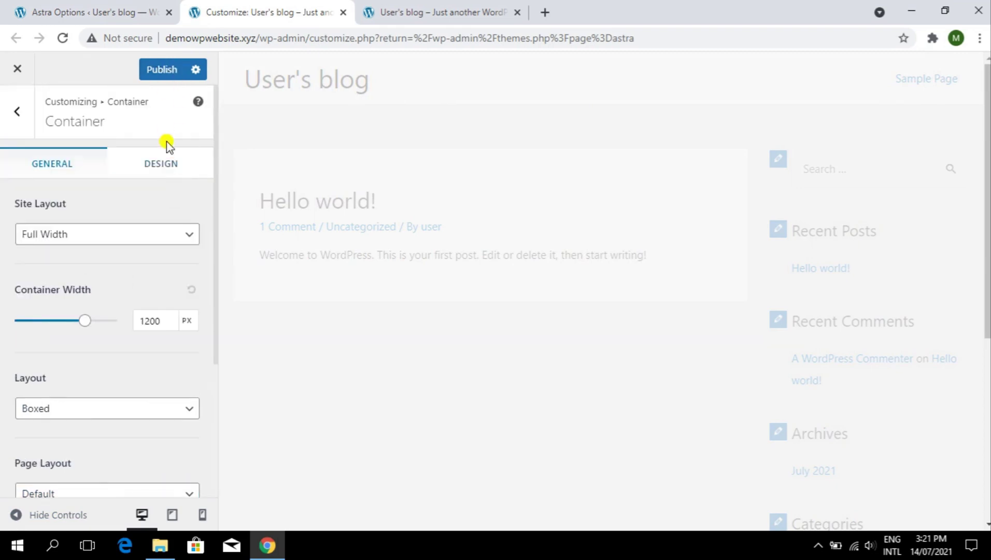
Set the post container's outside spacing to 20 px on all sides
click(164, 178)
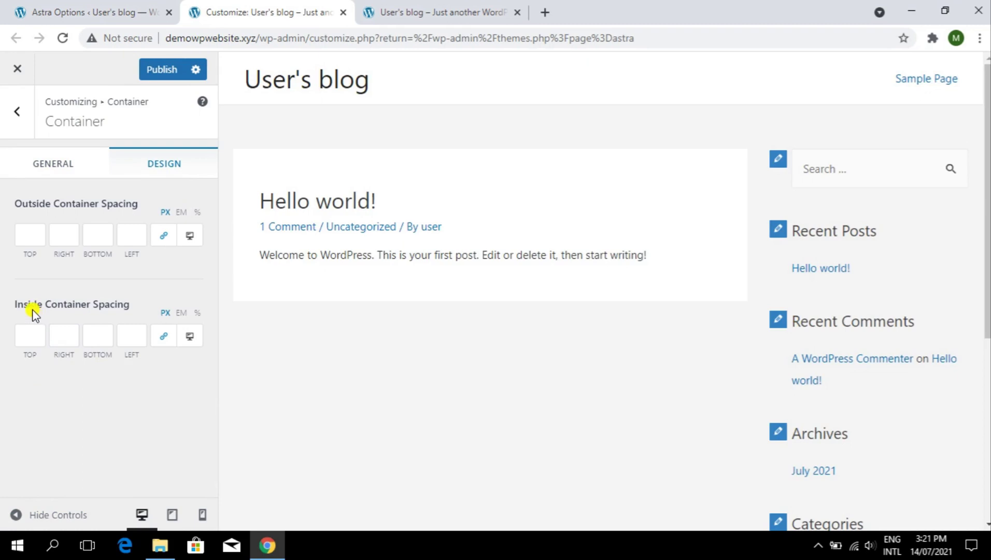
click(96, 335)
click(96, 234)
text(20)
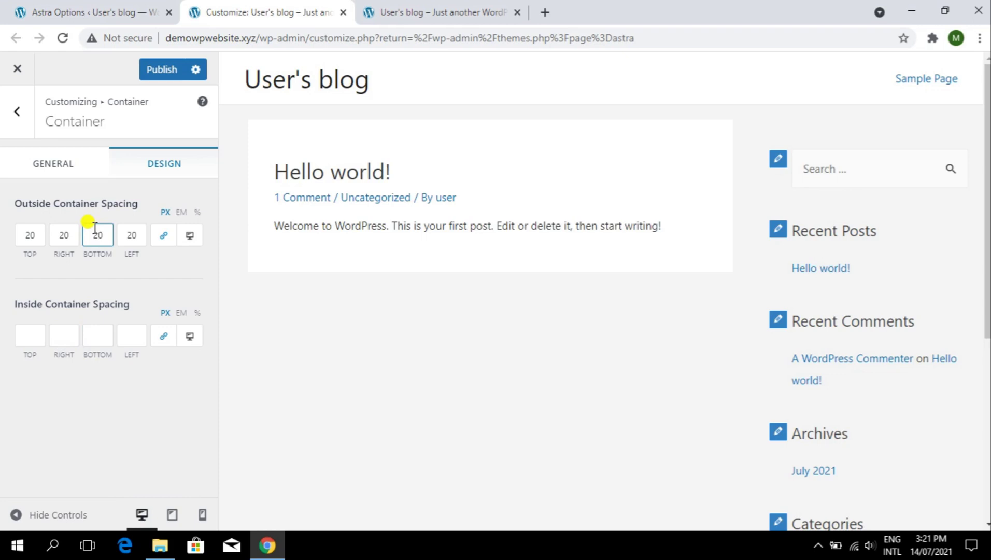
click(35, 515)
click(14, 514)
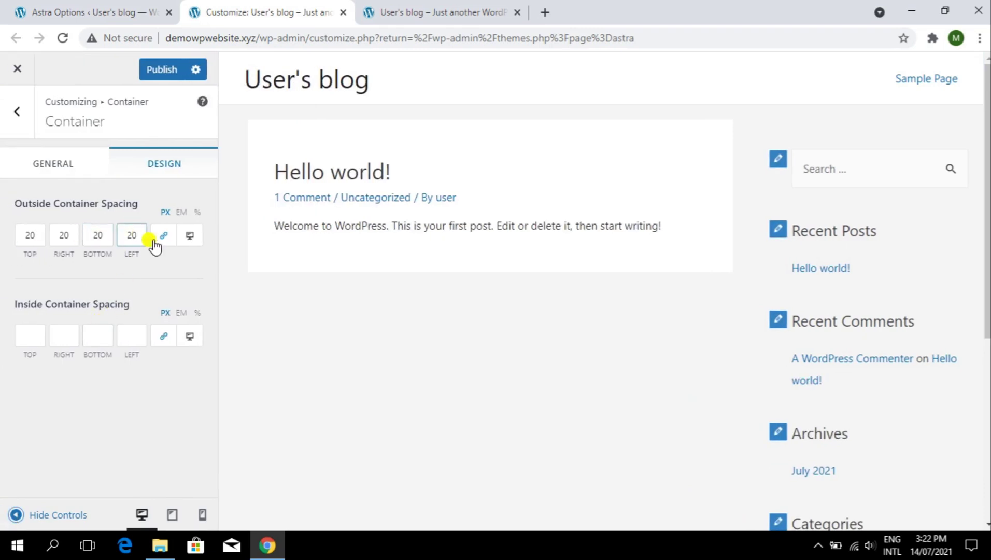
Unlink the outside spacing values and raise the top spacing to 70 px
click(154, 247)
click(26, 234)
text(1)
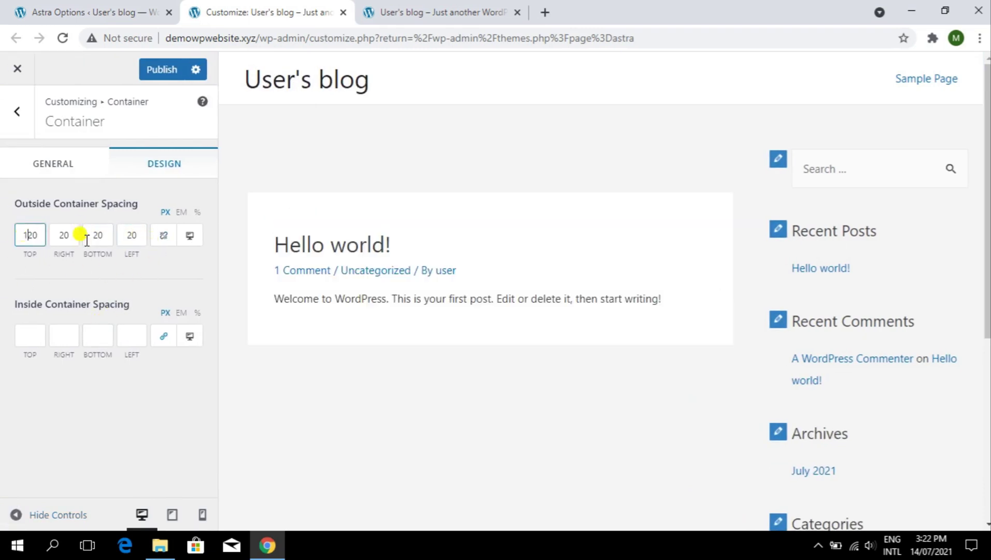
click(56, 514)
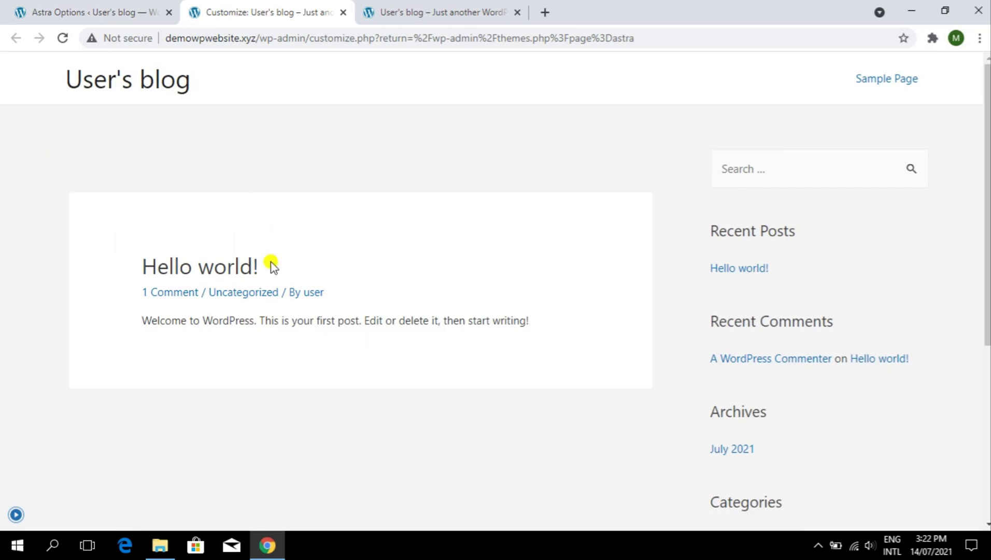
click(15, 514)
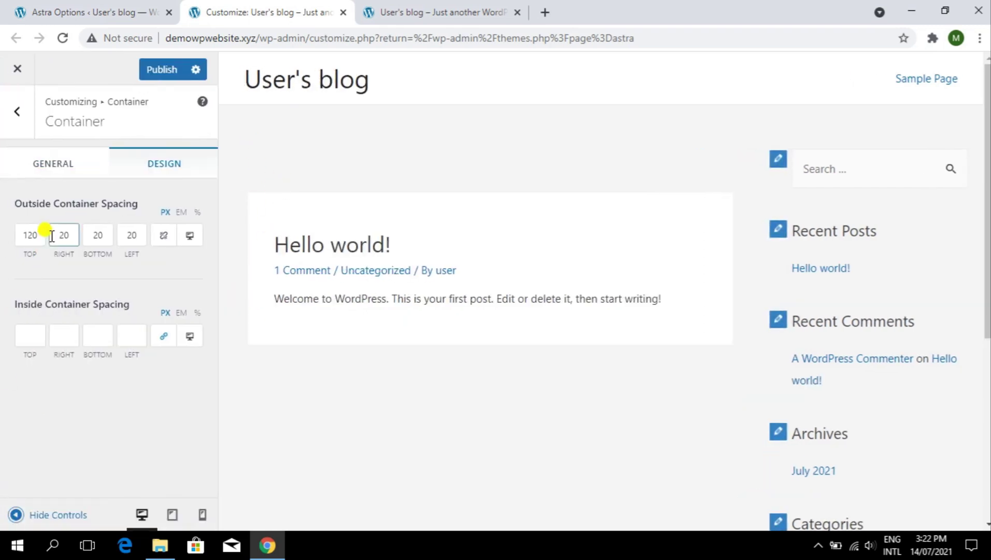
double_click(20, 236)
text(70)
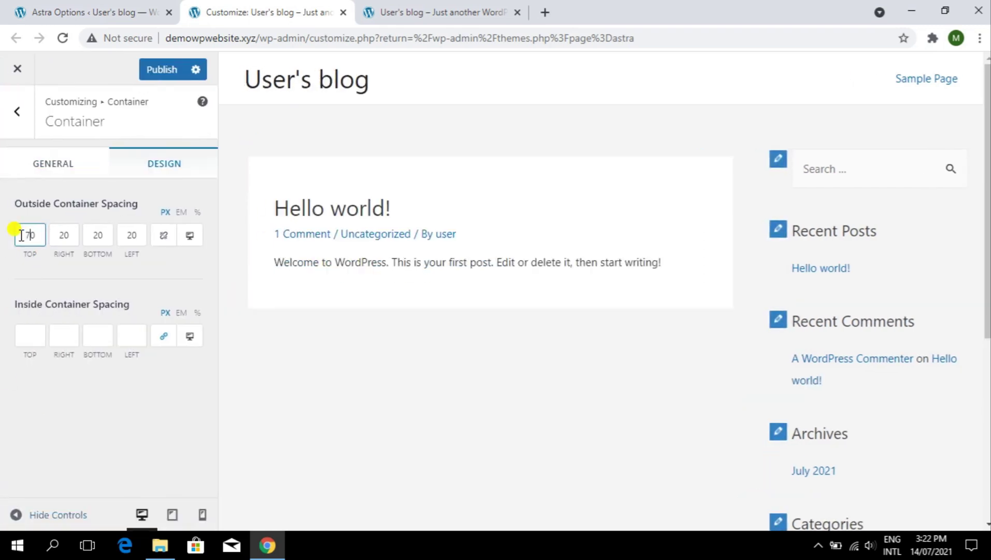
Give the container 42 px inside padding on every side and publish
click(25, 339)
text(22)
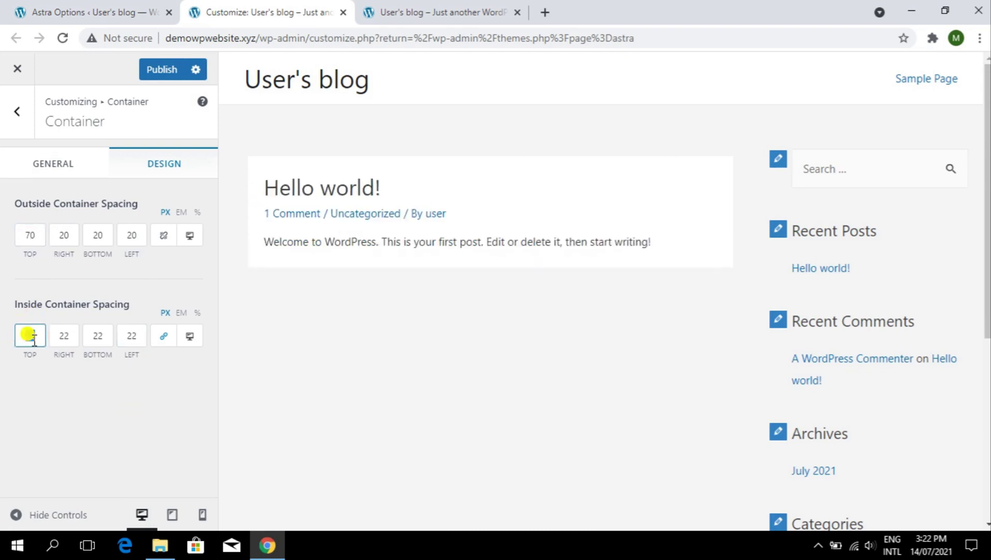
text(42)
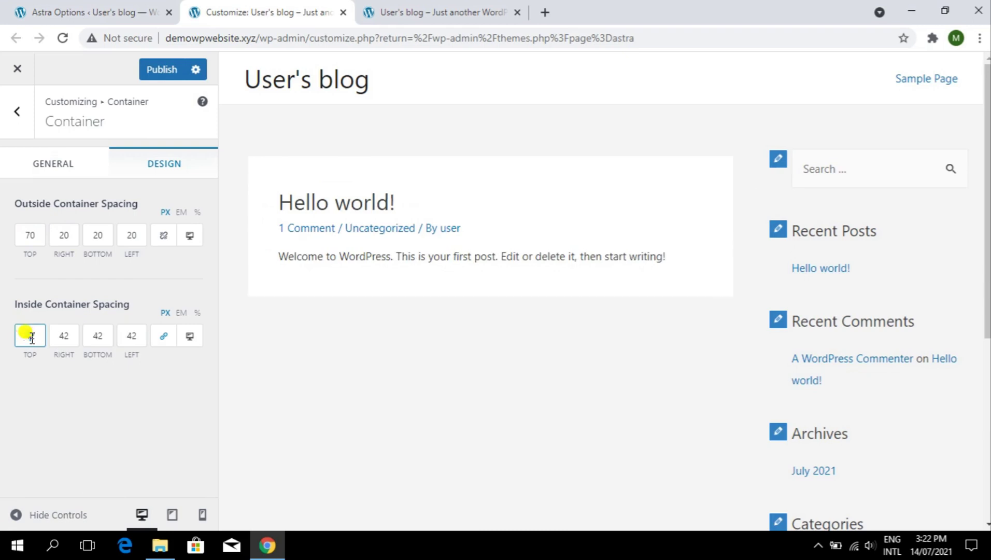
click(60, 523)
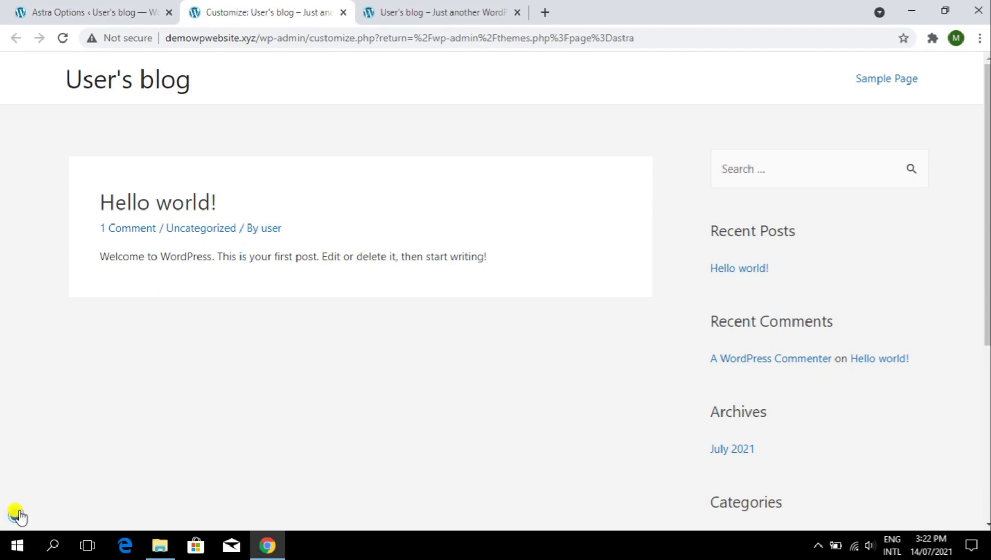
click(15, 513)
click(156, 72)
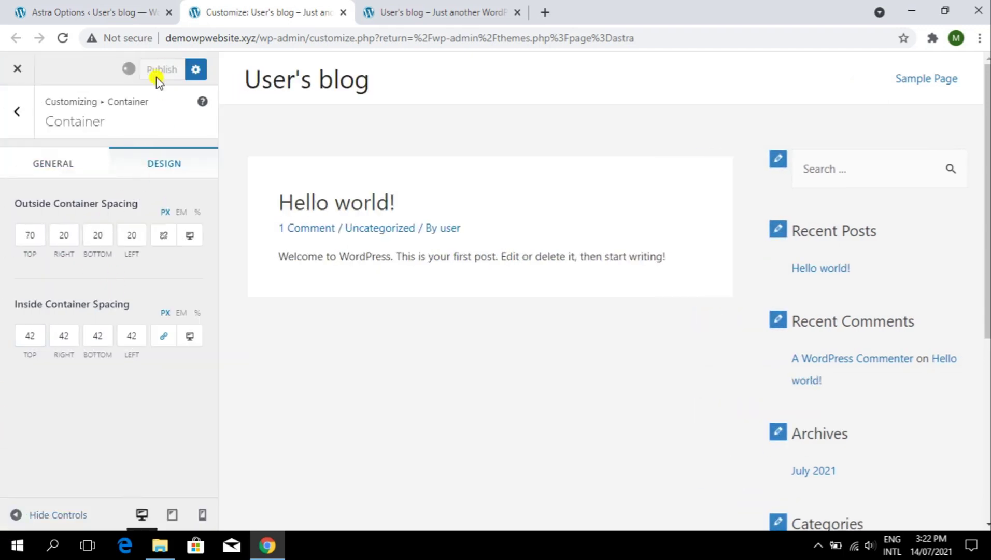
click(6, 125)
Look through the Global button style settings, then return to the Global list
click(82, 243)
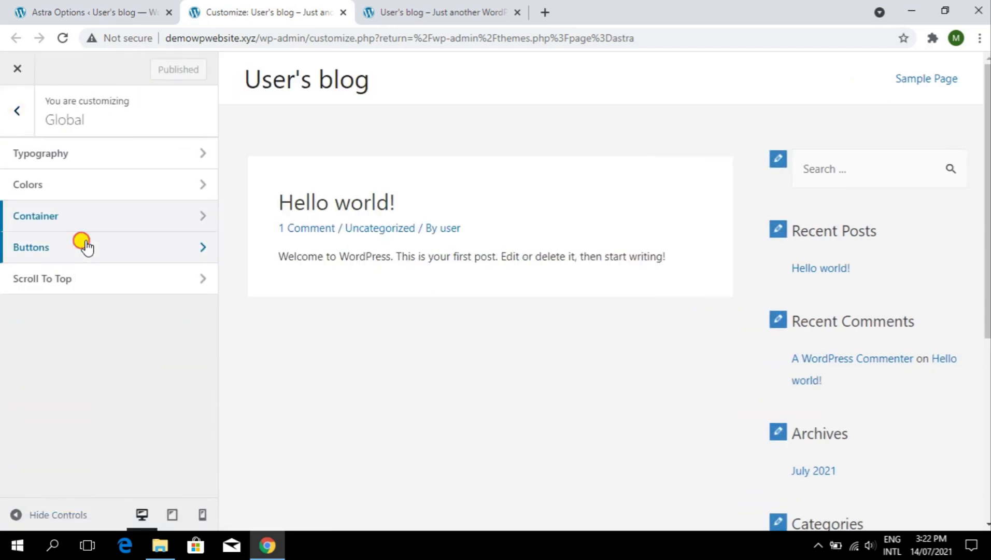
scroll(877, 229, down, 6)
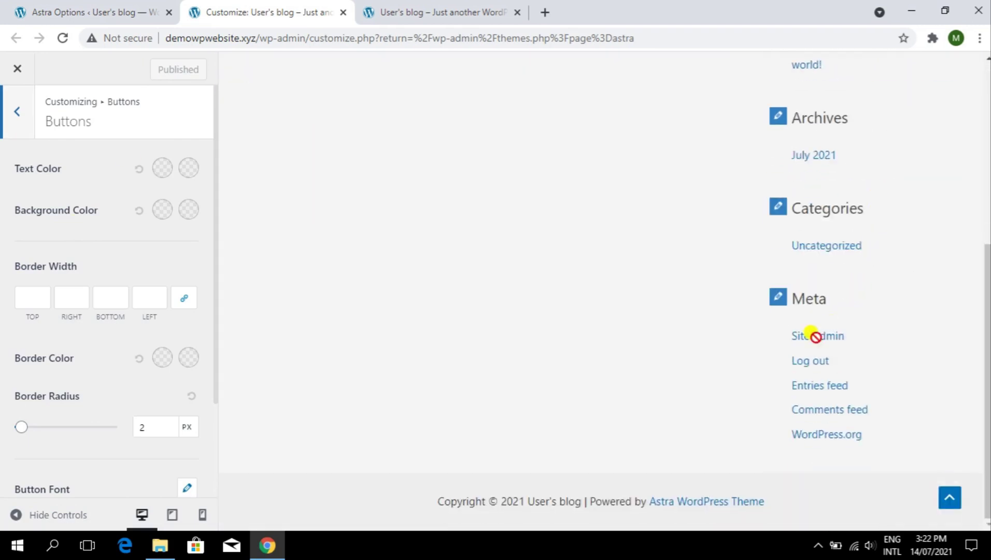
scroll(815, 336, up, 6)
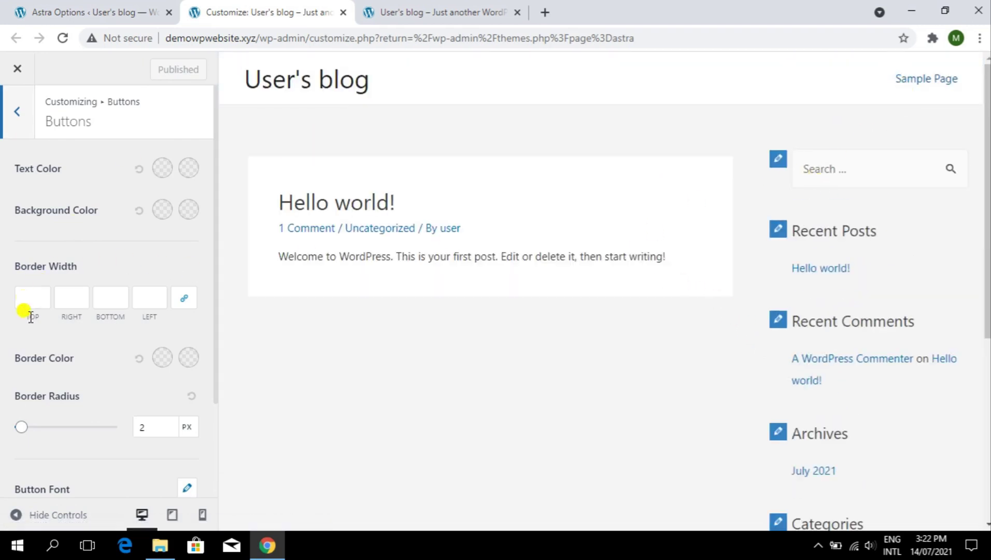
scroll(86, 295, down, 2)
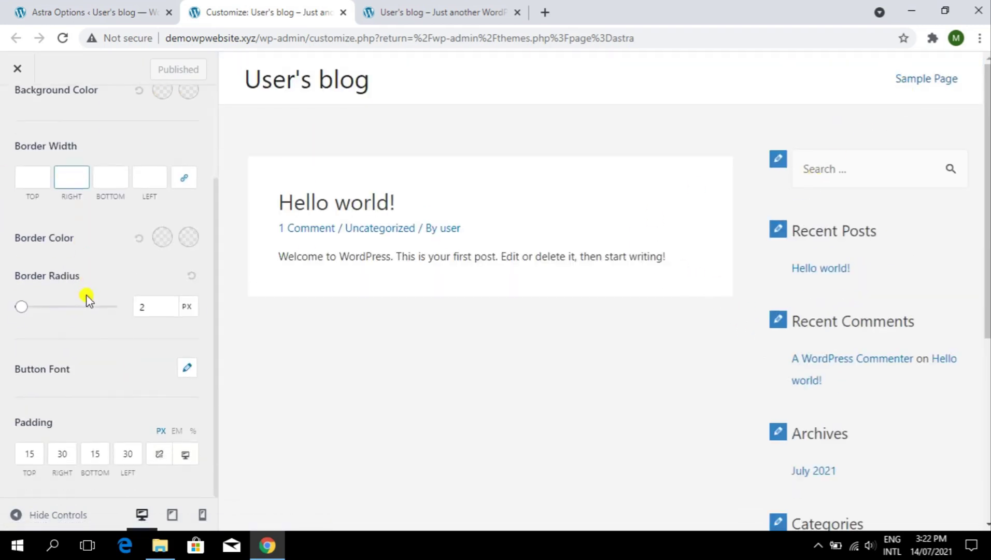
scroll(83, 223, up, 2)
click(21, 113)
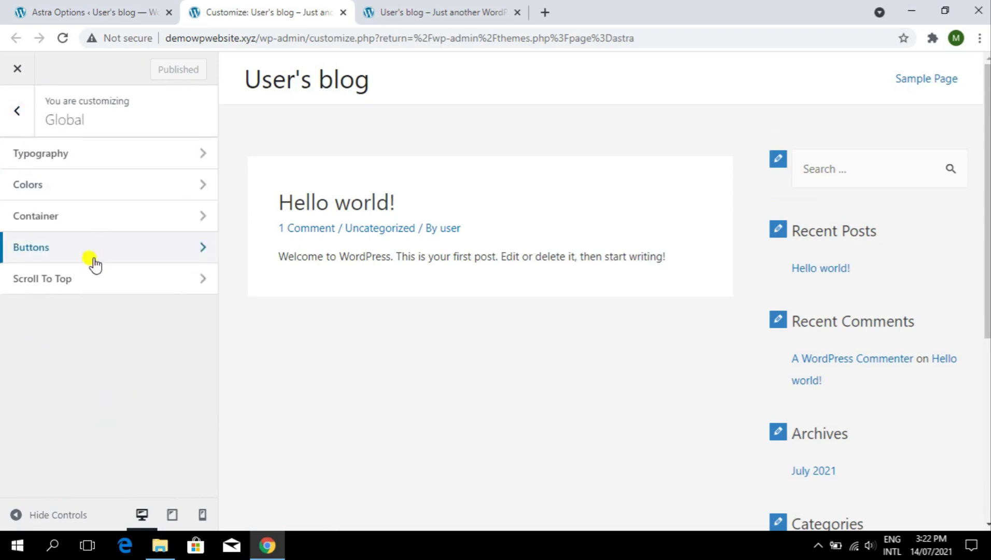
scroll(425, 273, down, 10)
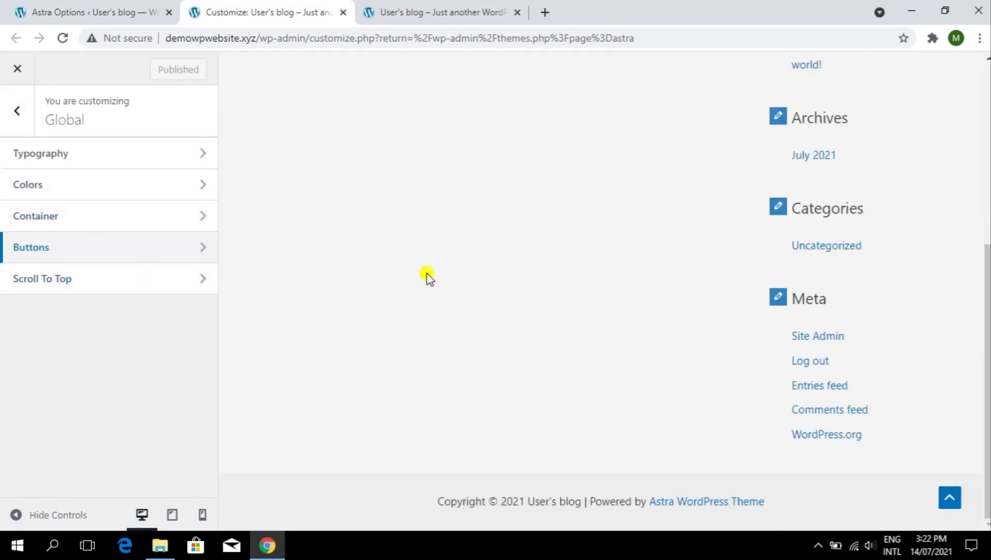
scroll(424, 273, up, 10)
click(115, 264)
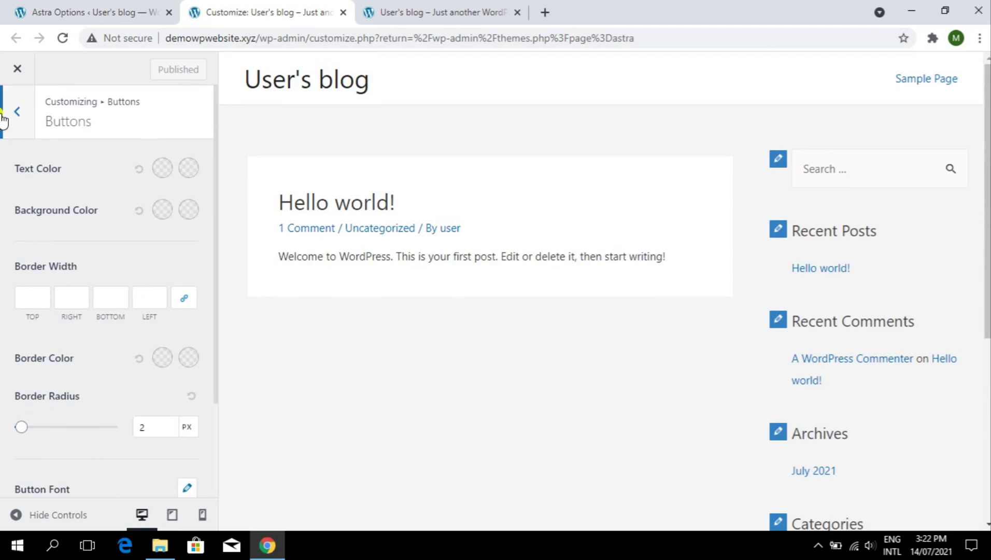
click(2, 118)
Open Scroll To Top, test the button, and keep it positioned on the right
click(142, 282)
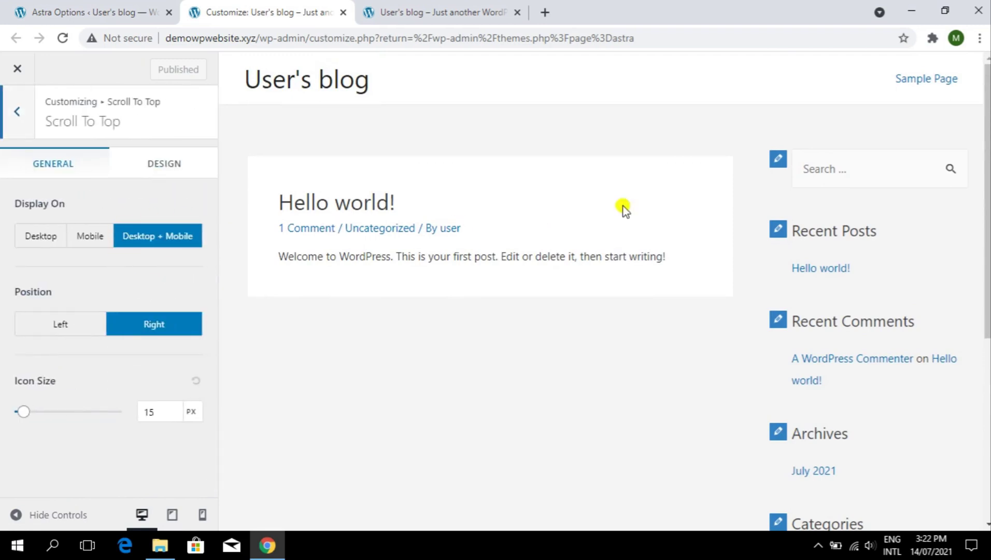
scroll(451, 330, down, 5)
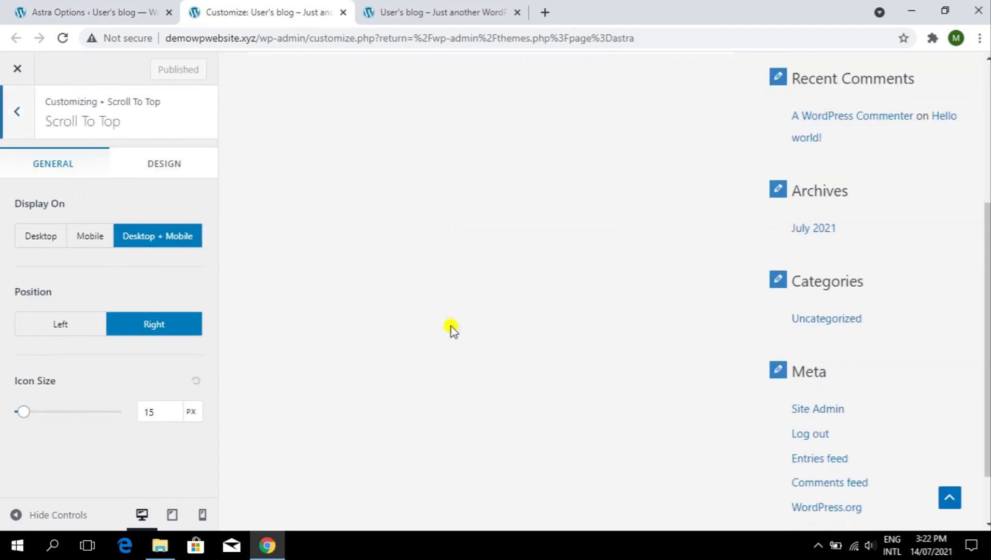
click(952, 498)
scroll(895, 299, down, 6)
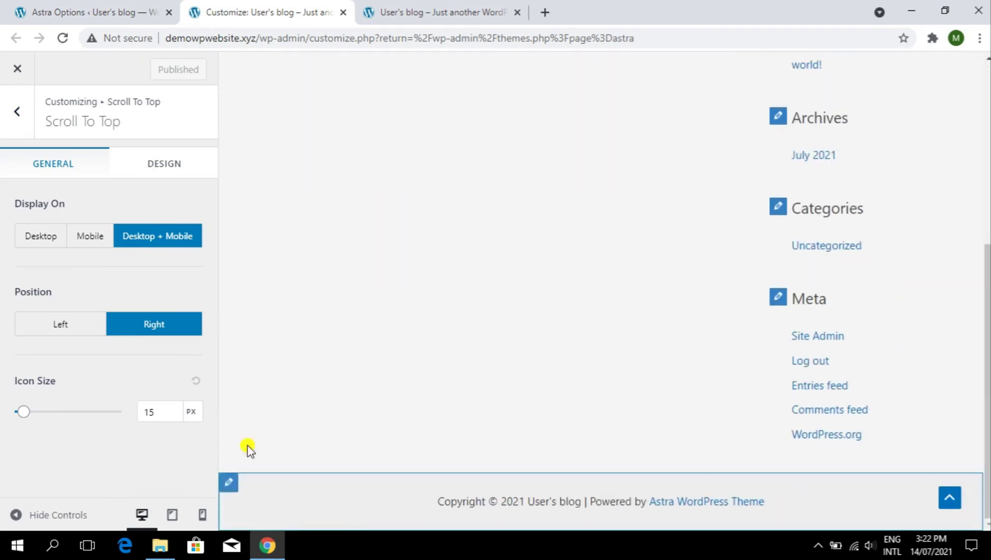
click(73, 335)
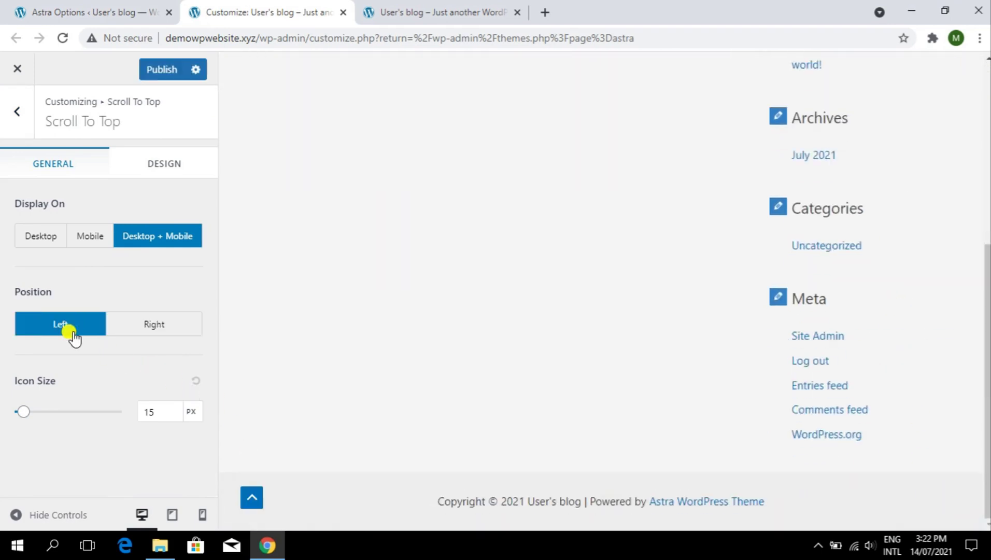
click(134, 325)
click(158, 411)
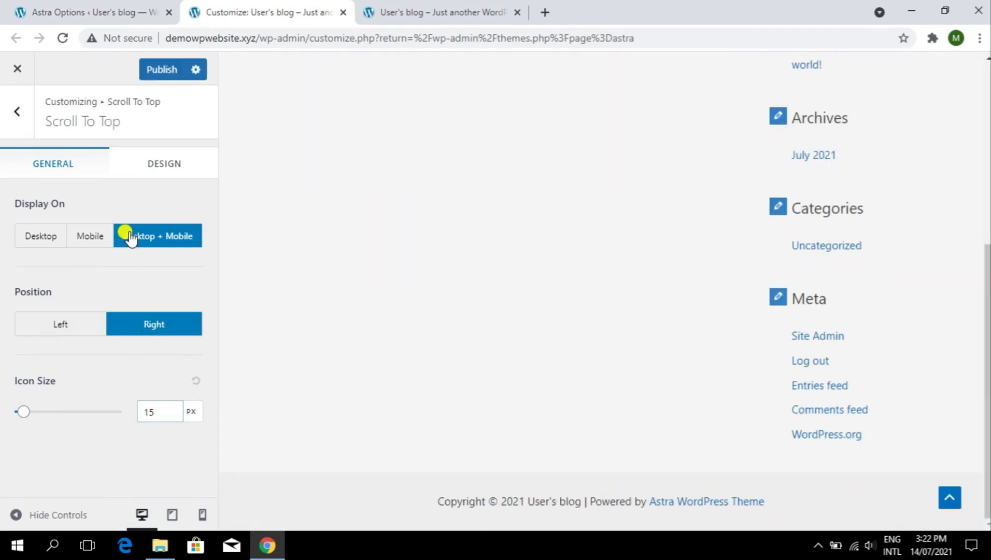
Give the scroll-to-top button a 500 px border radius and a red icon, black on hover
click(146, 167)
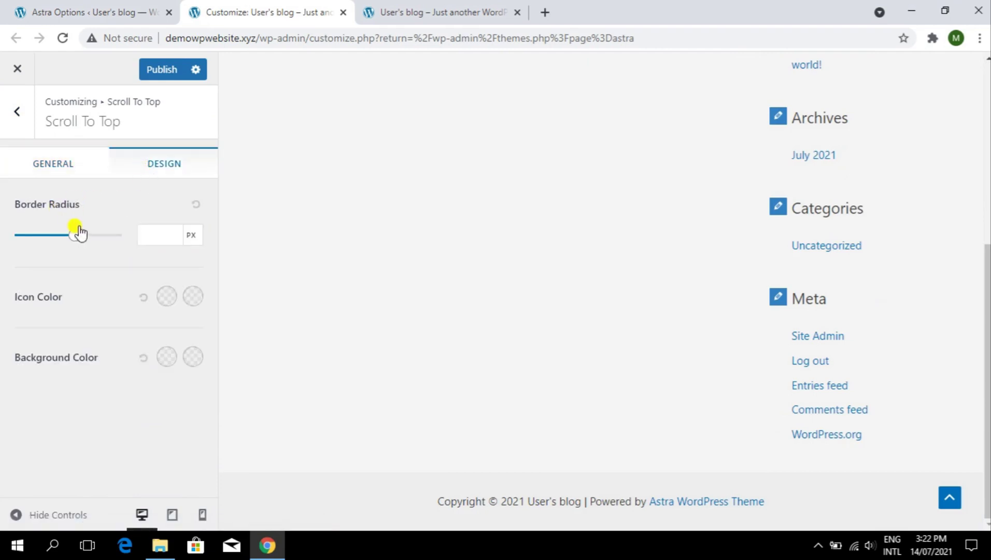
drag(78, 233, 176, 235)
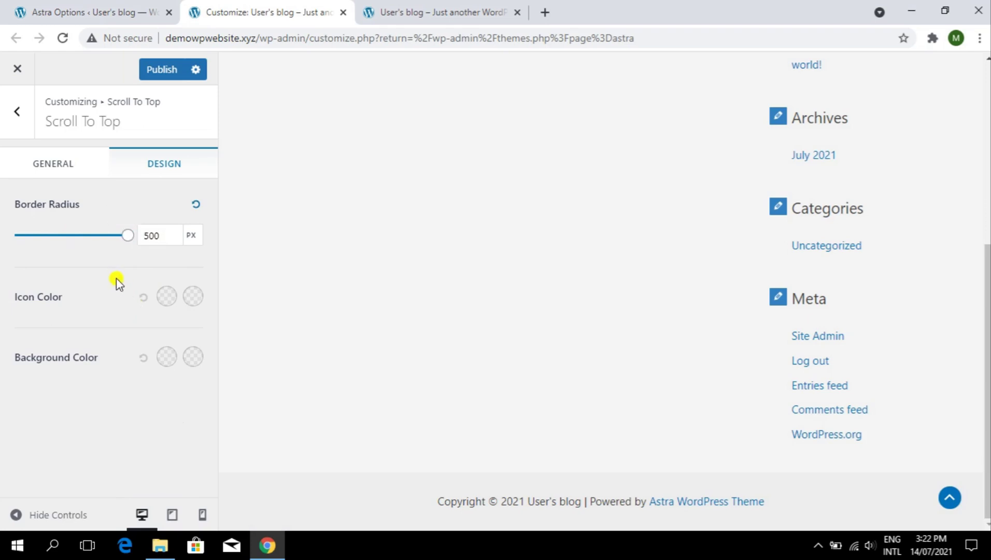
click(163, 296)
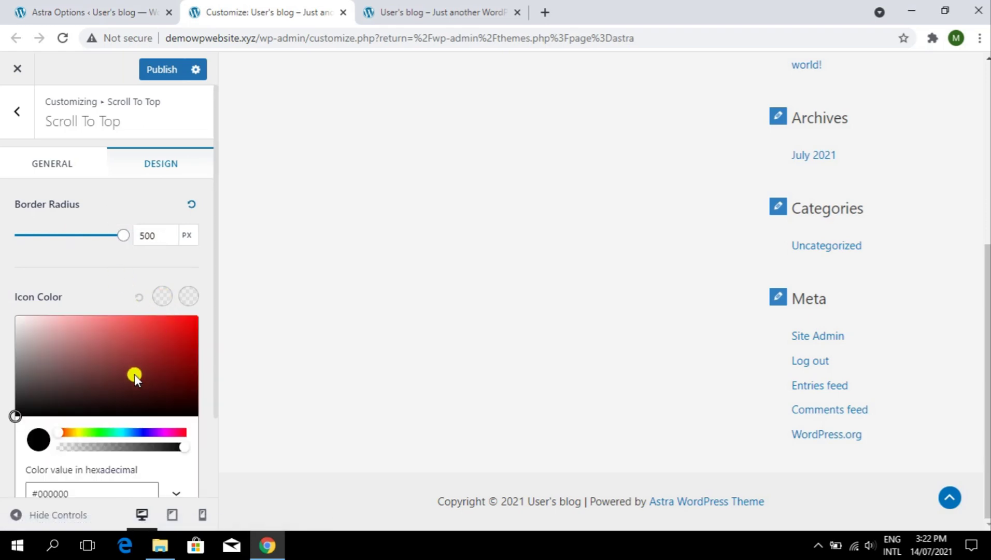
drag(132, 377, 213, 294)
click(167, 297)
click(190, 300)
click(15, 416)
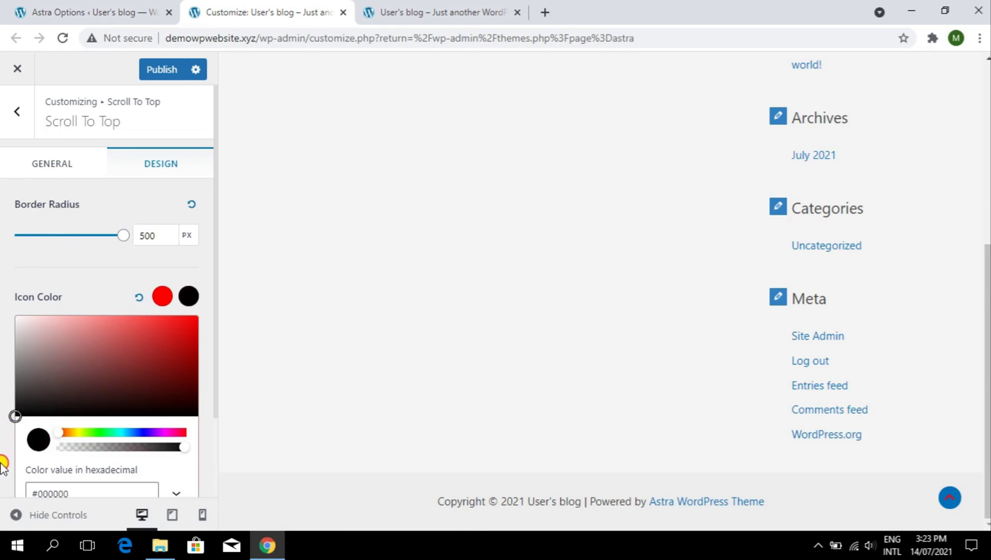
click(7, 456)
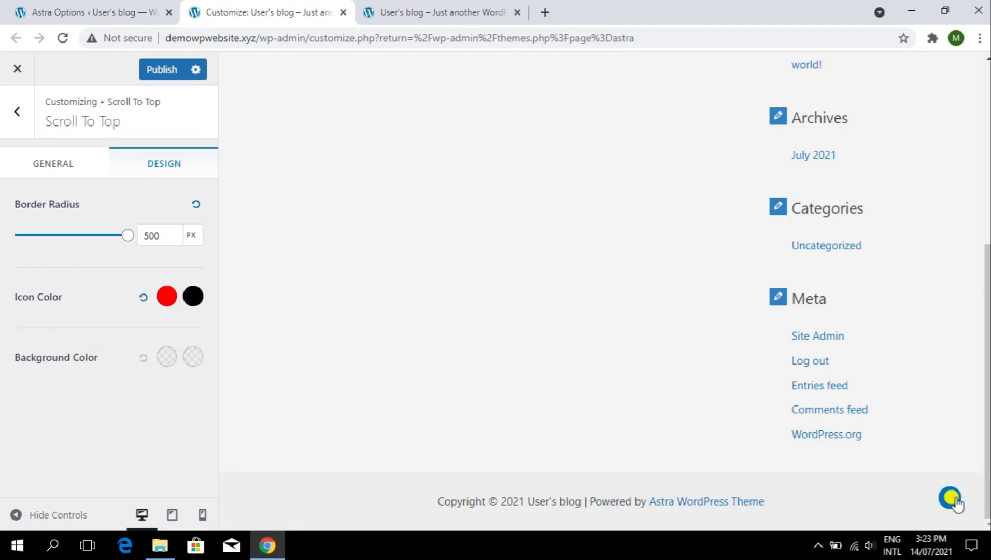
Set the button background to black, switching to white on hover
click(167, 357)
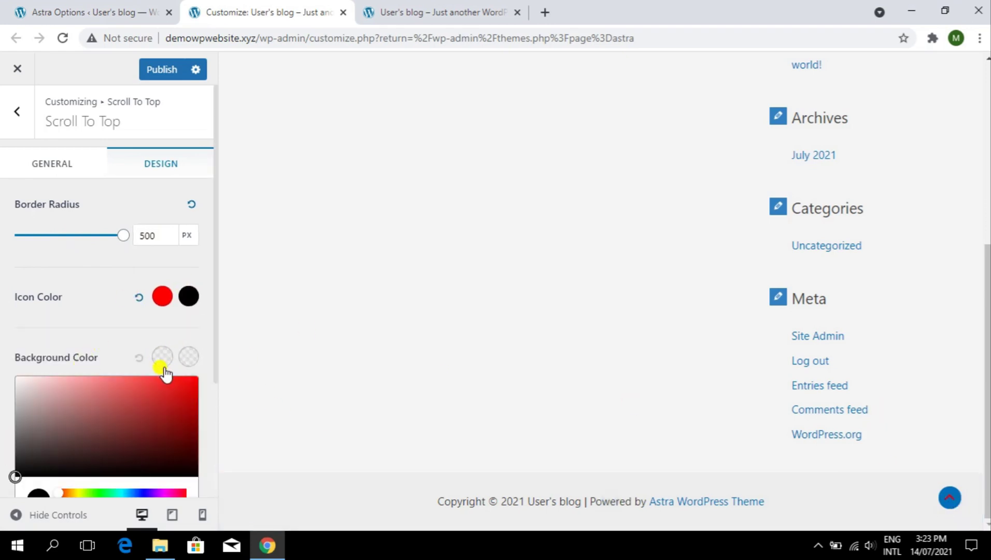
click(44, 426)
drag(3, 417, 6, 516)
click(193, 357)
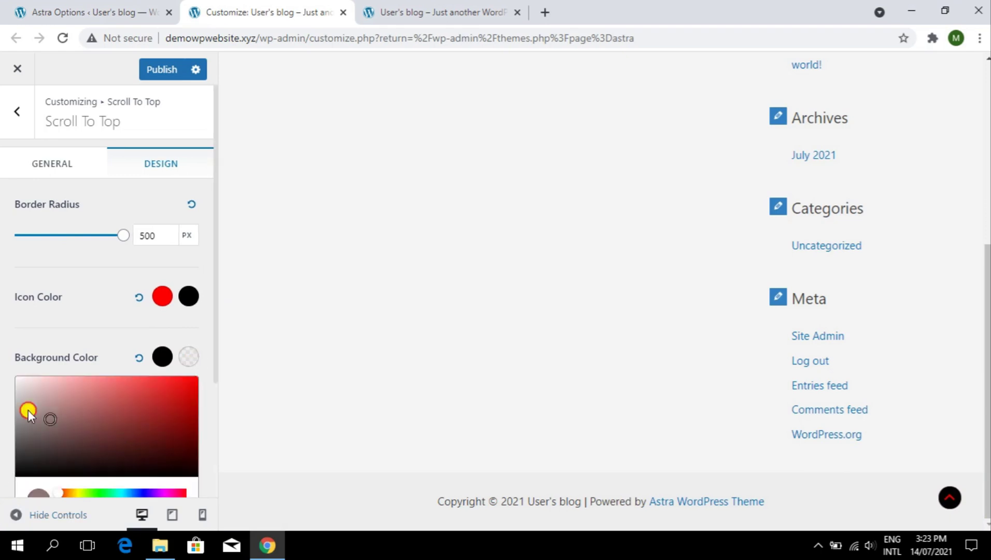
drag(28, 410, 4, 354)
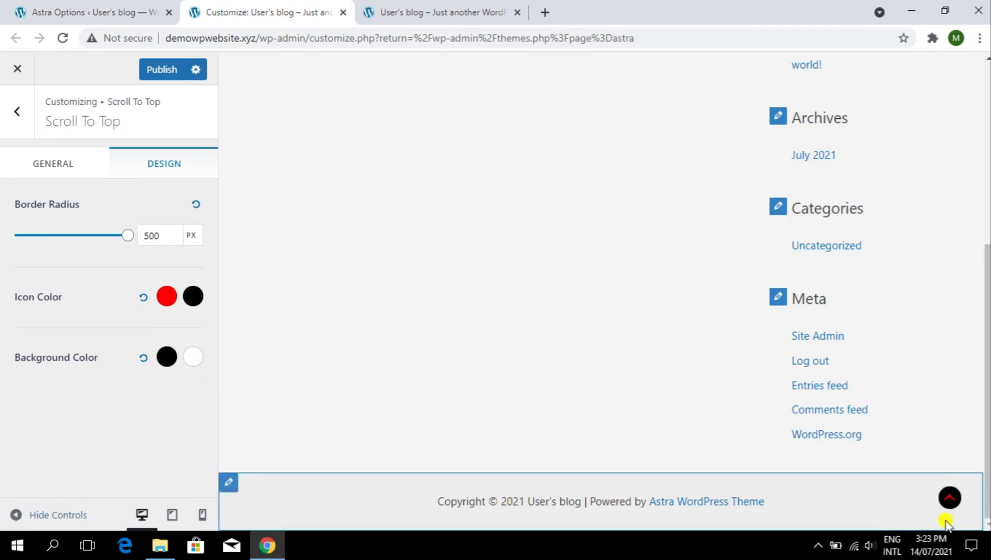
click(4, 125)
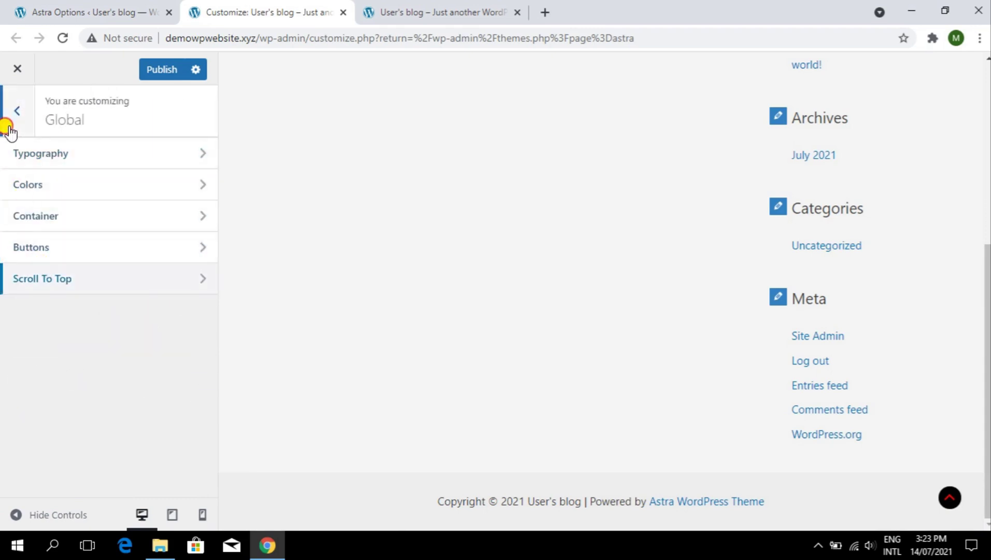
Try the breadcrumb Header Position at Inside, then set it back to None
click(9, 127)
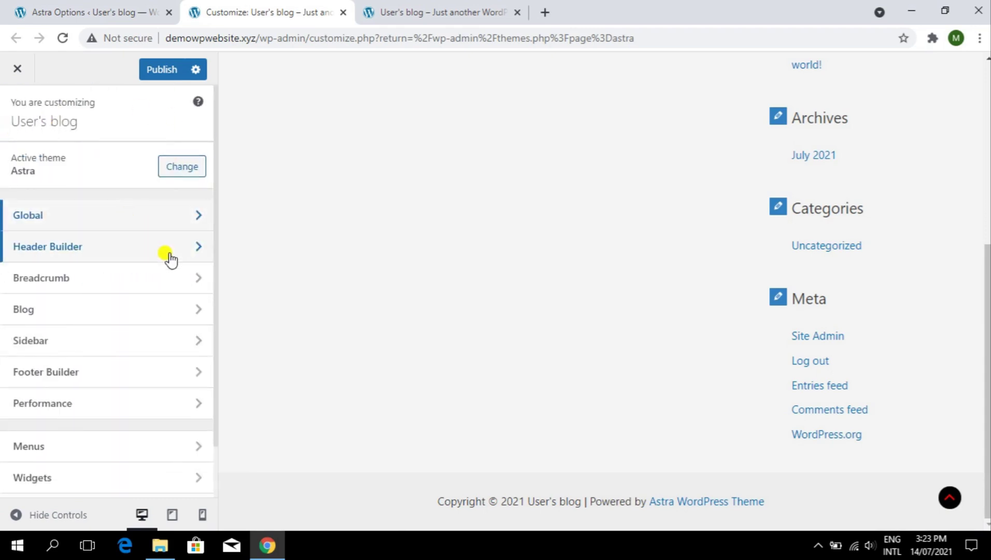
scroll(424, 250, up, 10)
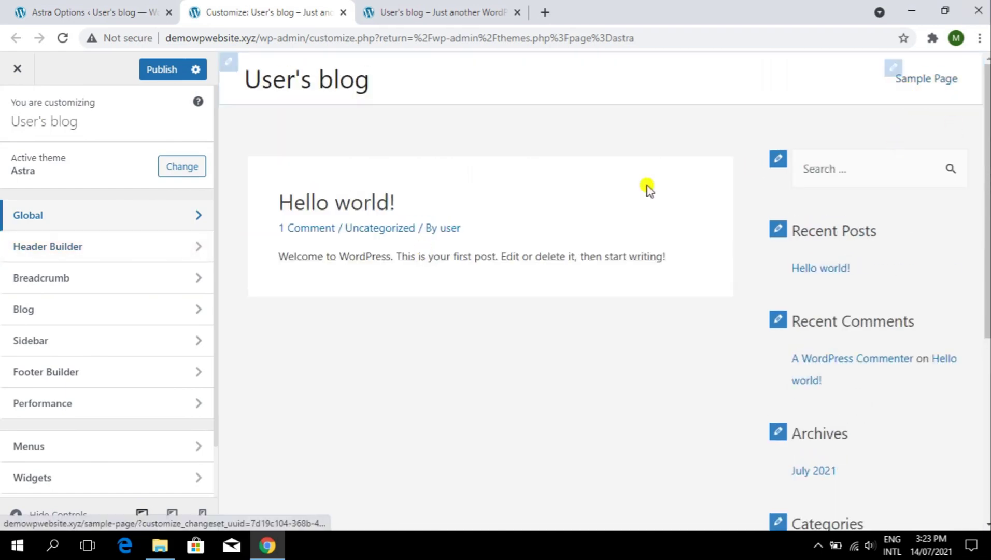
click(137, 271)
click(89, 196)
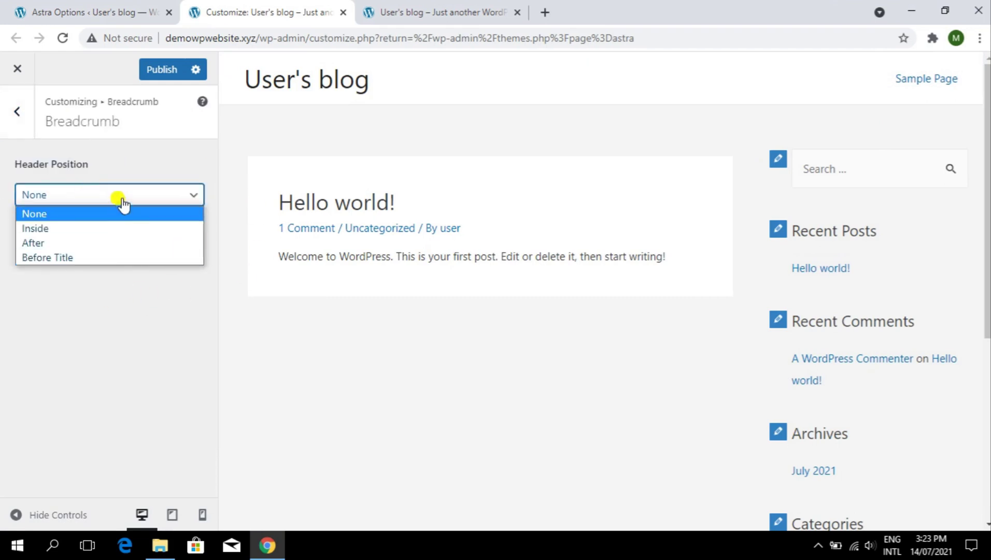
click(99, 231)
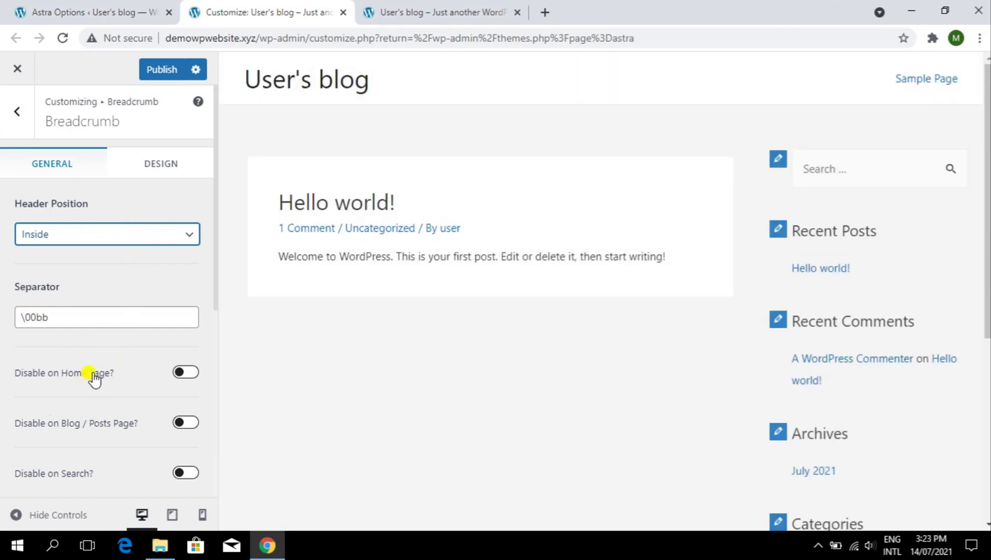
click(126, 236)
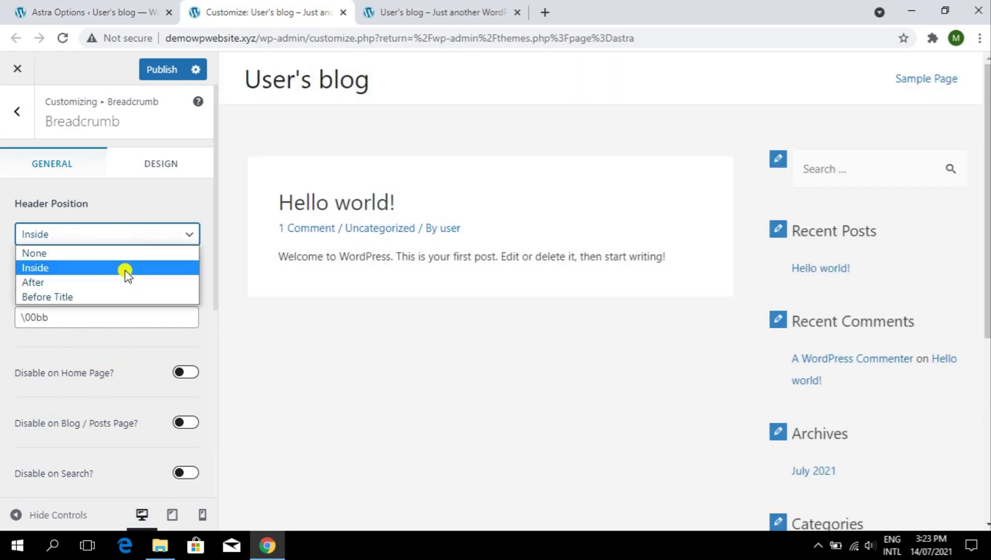
click(125, 458)
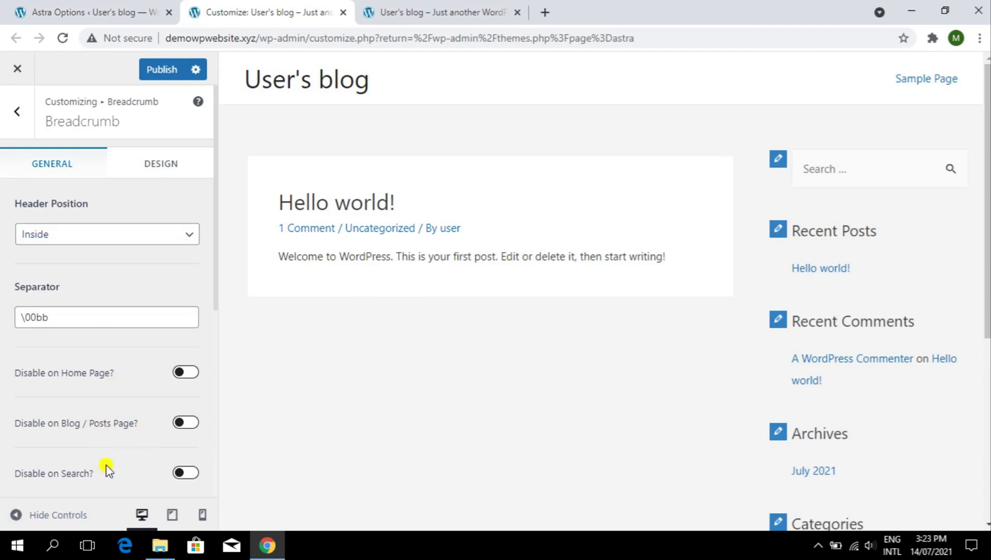
click(77, 241)
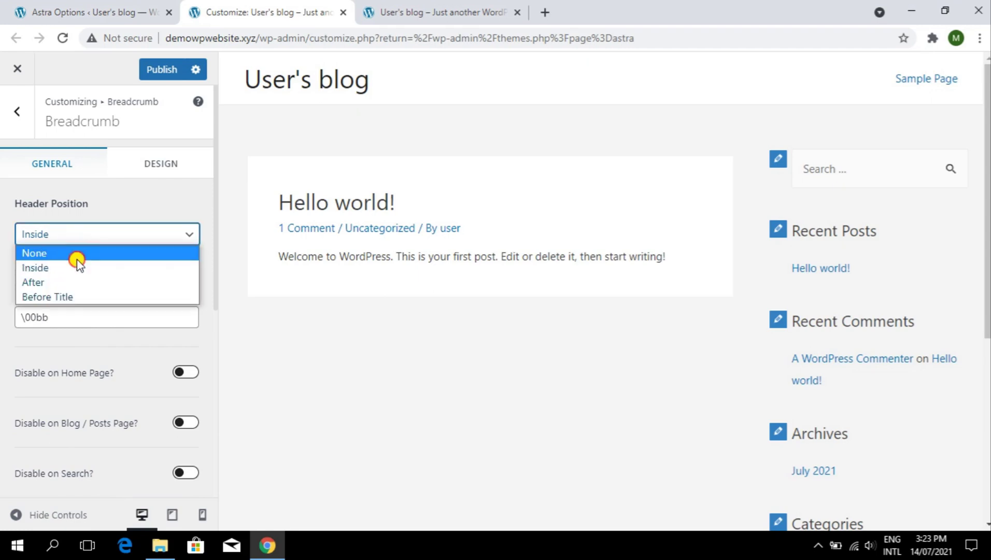
click(78, 250)
click(22, 123)
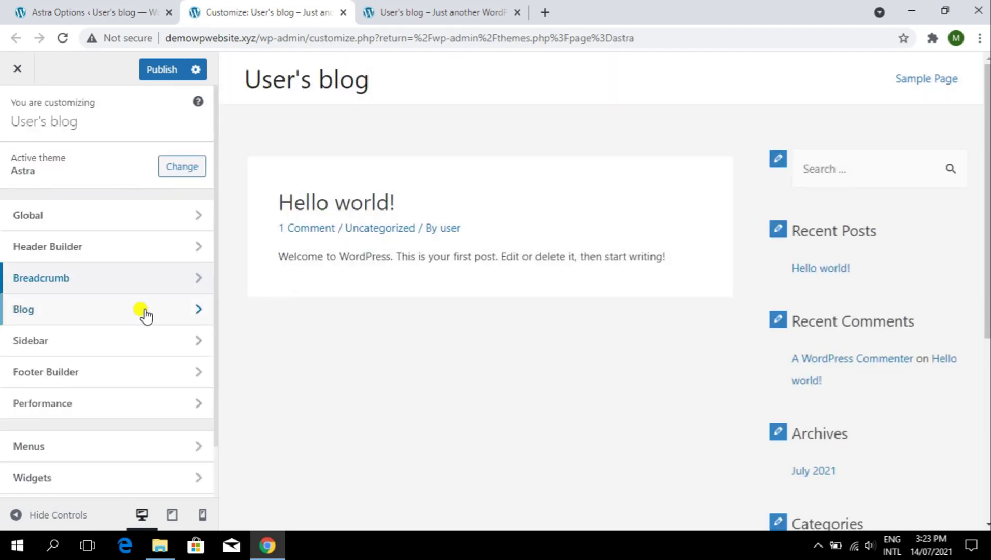
Lay out Blog / Archive posts with the image on the left, then view Astra Options modules
click(145, 313)
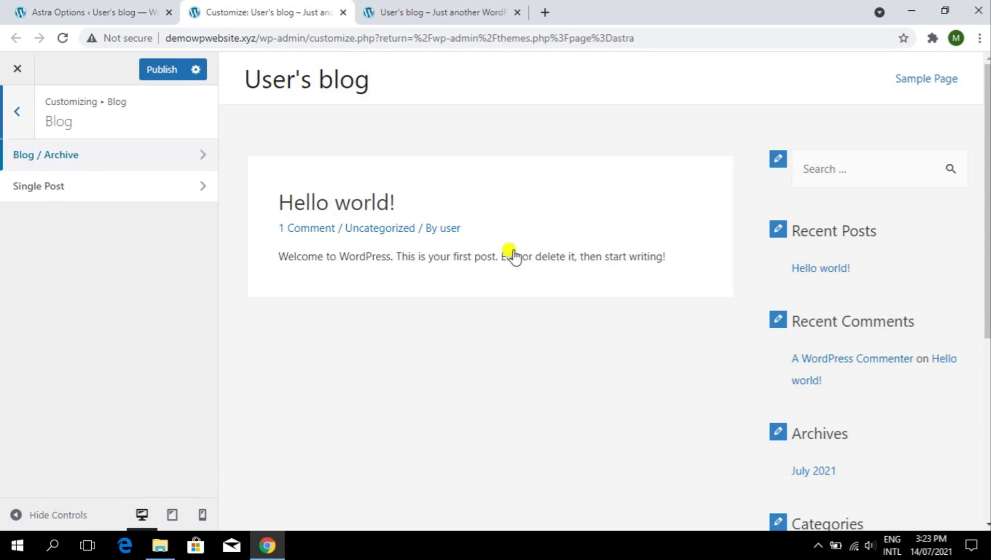
click(72, 157)
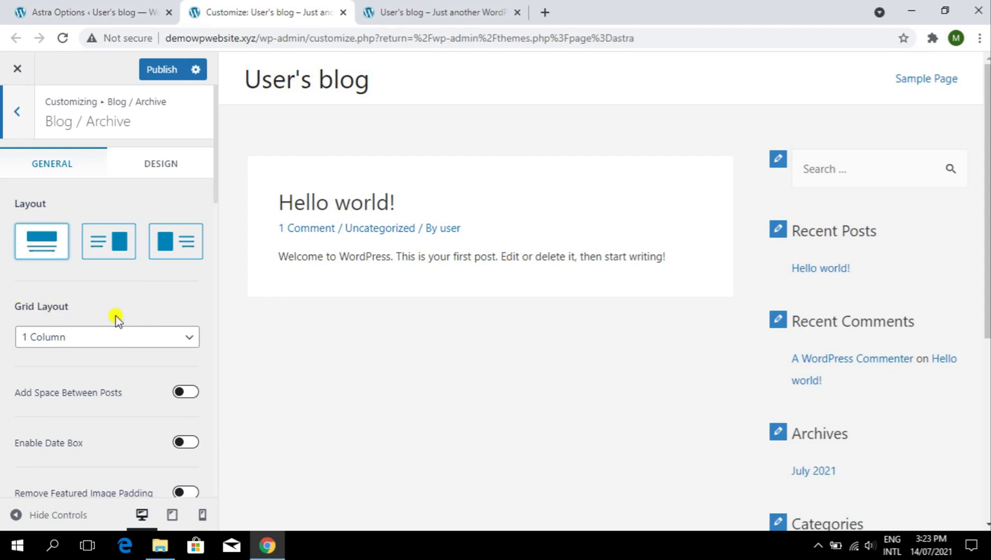
click(115, 253)
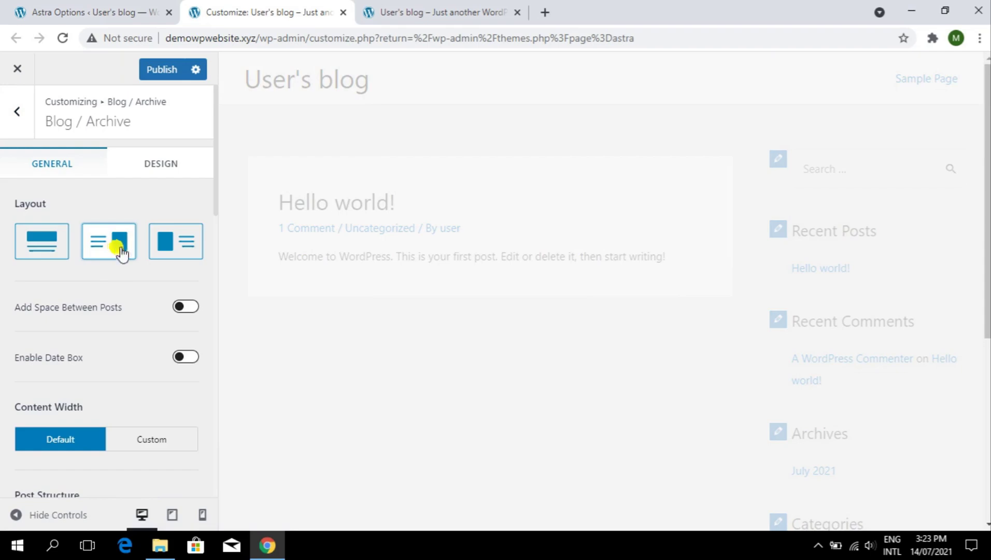
click(158, 247)
click(71, 517)
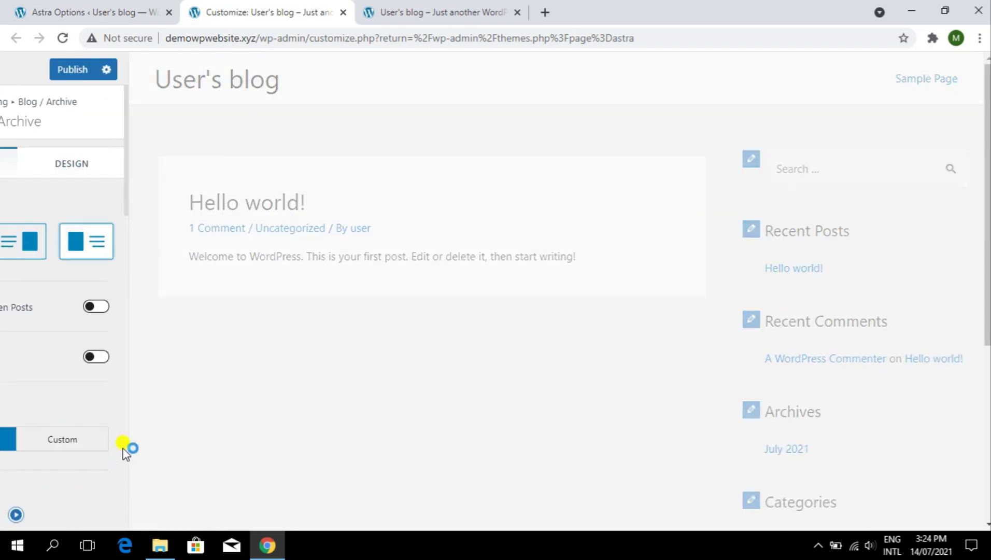
click(16, 515)
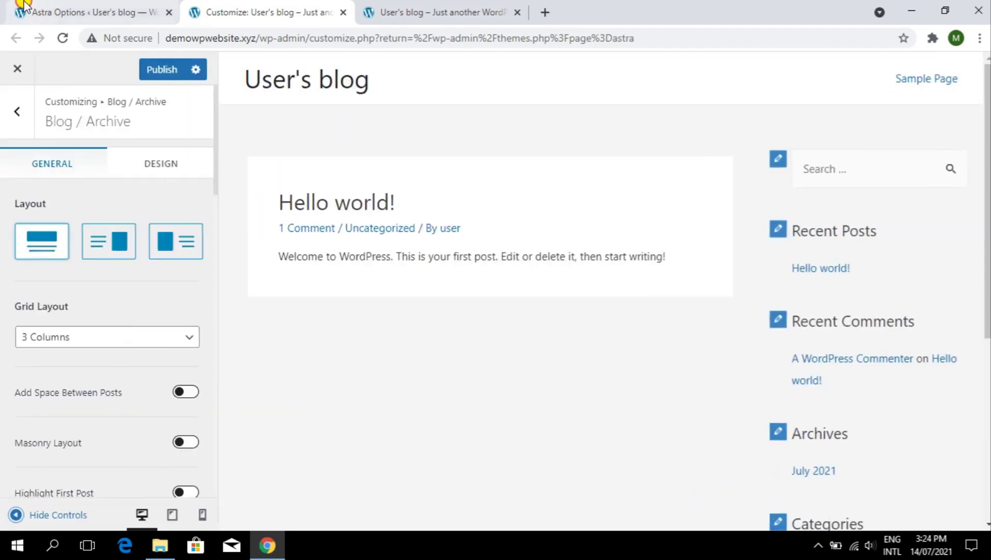
click(93, 12)
scroll(71, 382, down, 8)
Search for 'post duplicator' on the Add Plugins page, install it and activate it
mouse_move(71, 406)
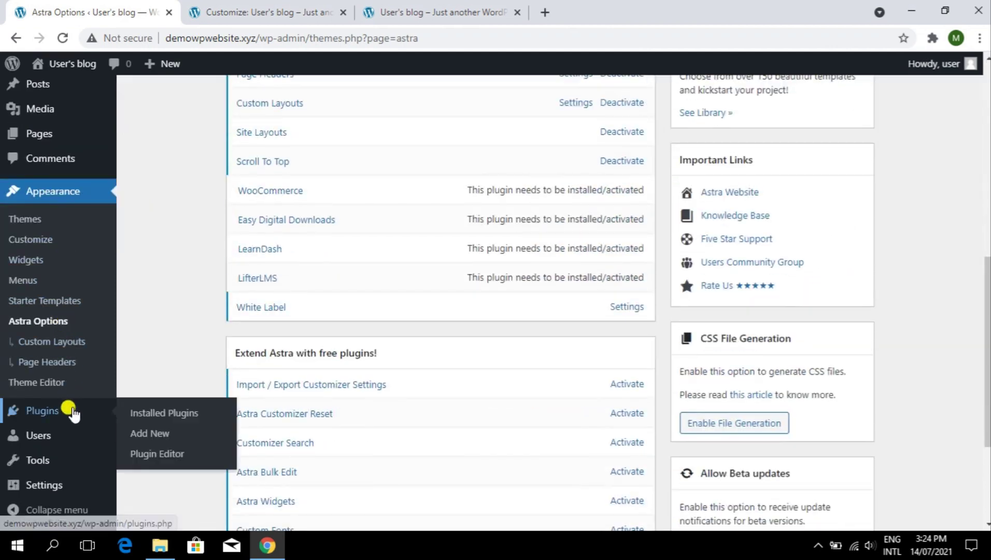
click(136, 434)
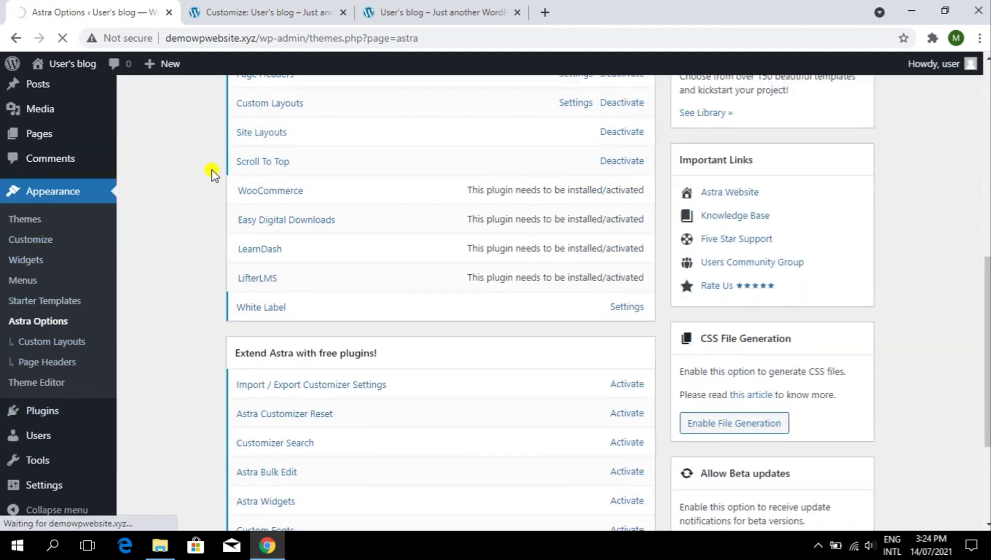
click(268, 12)
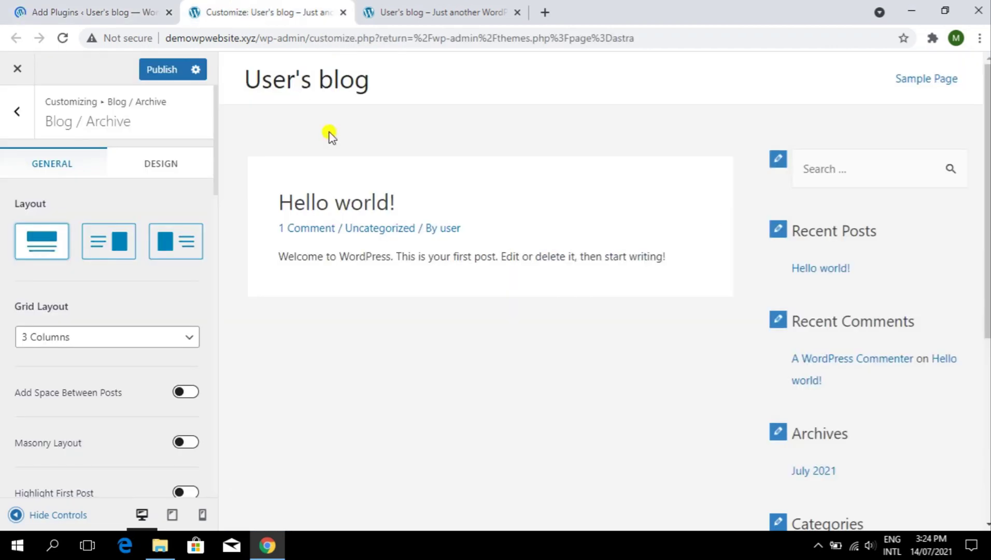
scroll(119, 283, down, 5)
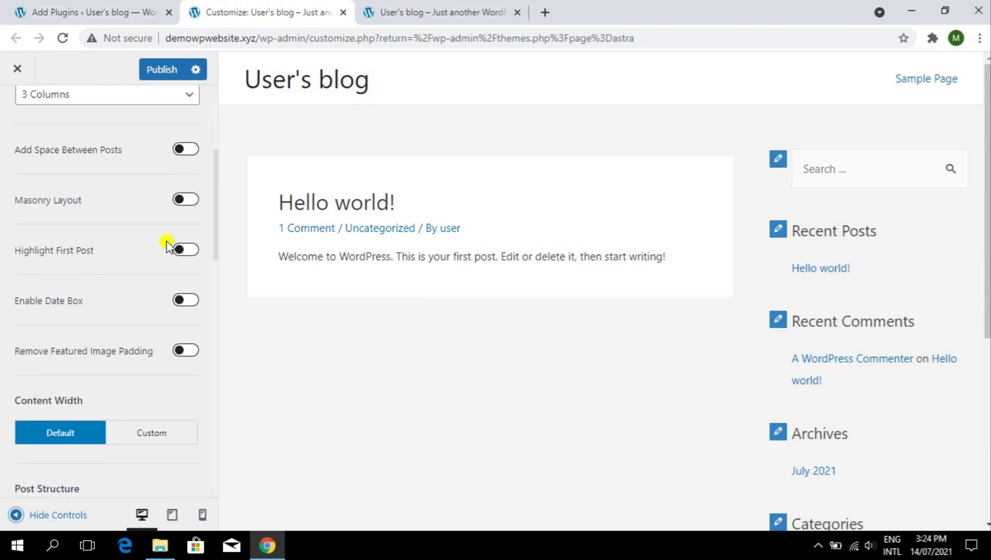
scroll(84, 354, down, 5)
scroll(73, 99, up, 10)
click(130, 13)
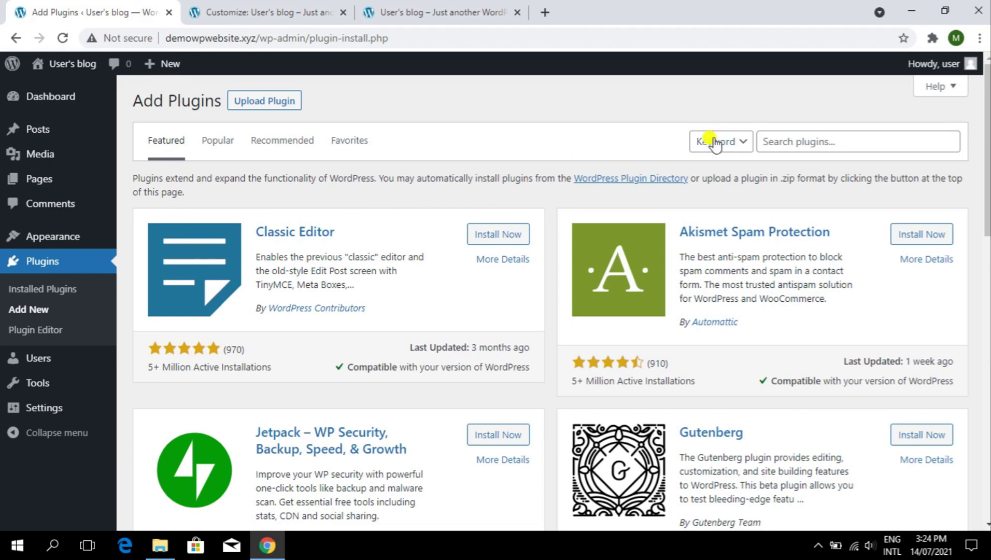
click(797, 142)
text(post)
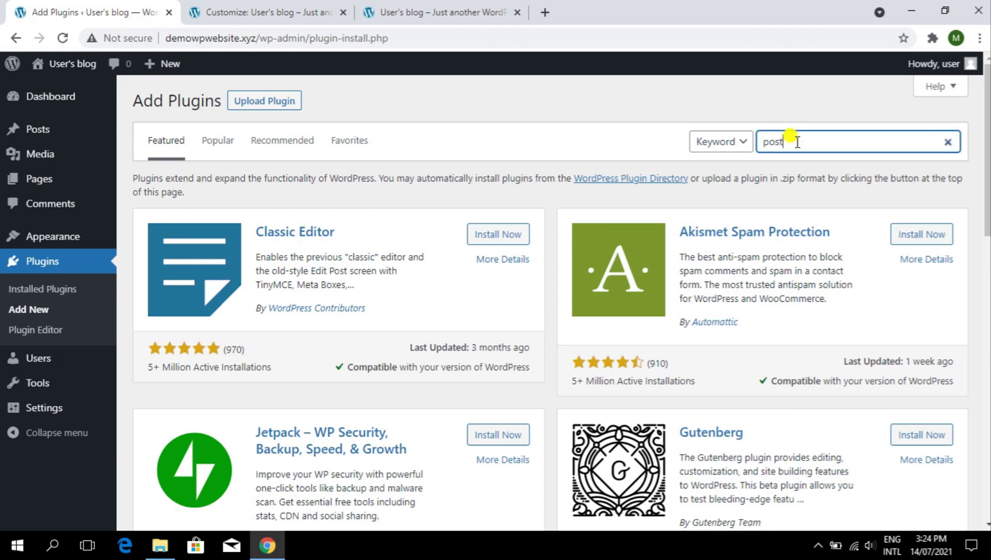
text( duplicator)
click(512, 224)
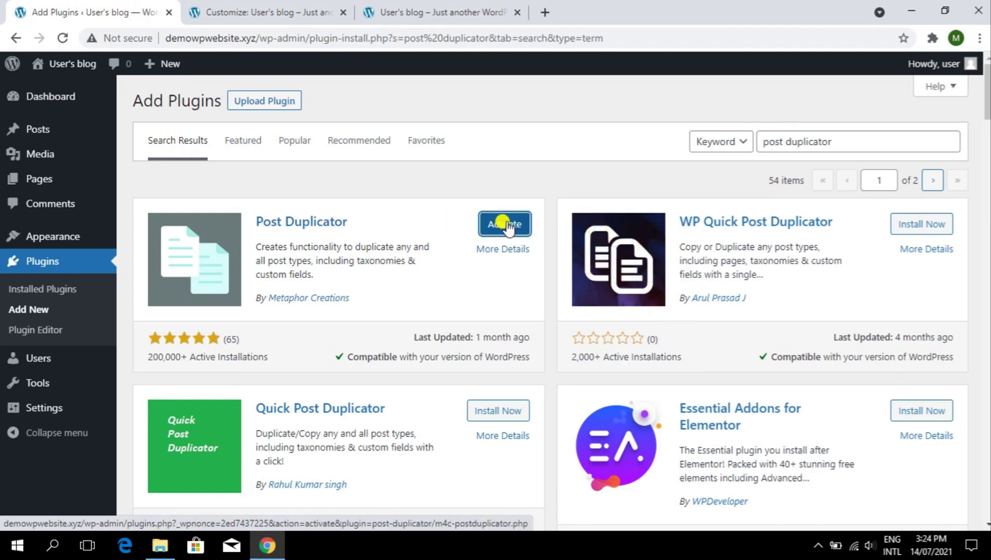
click(505, 224)
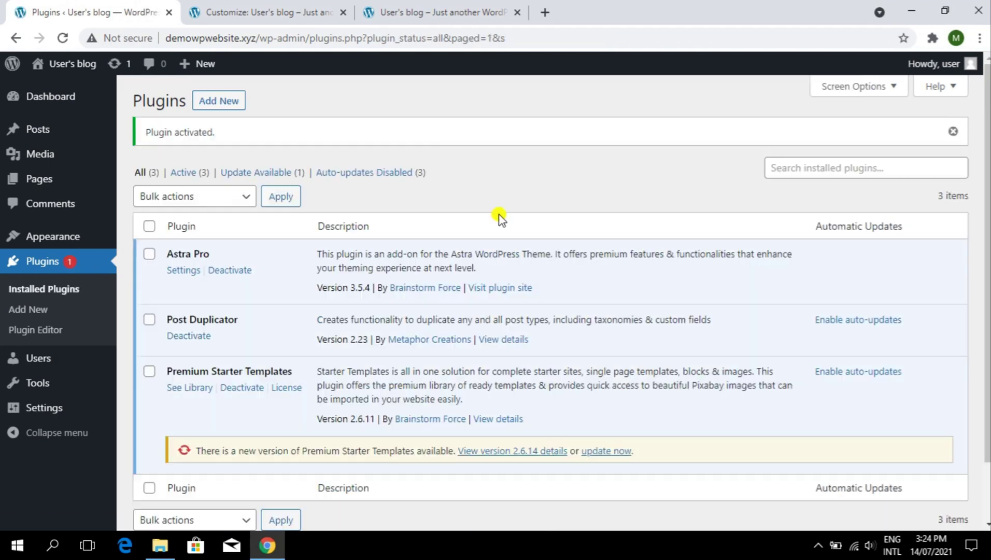
Update Premium Starter Templates and open All Posts in a new tab
click(603, 454)
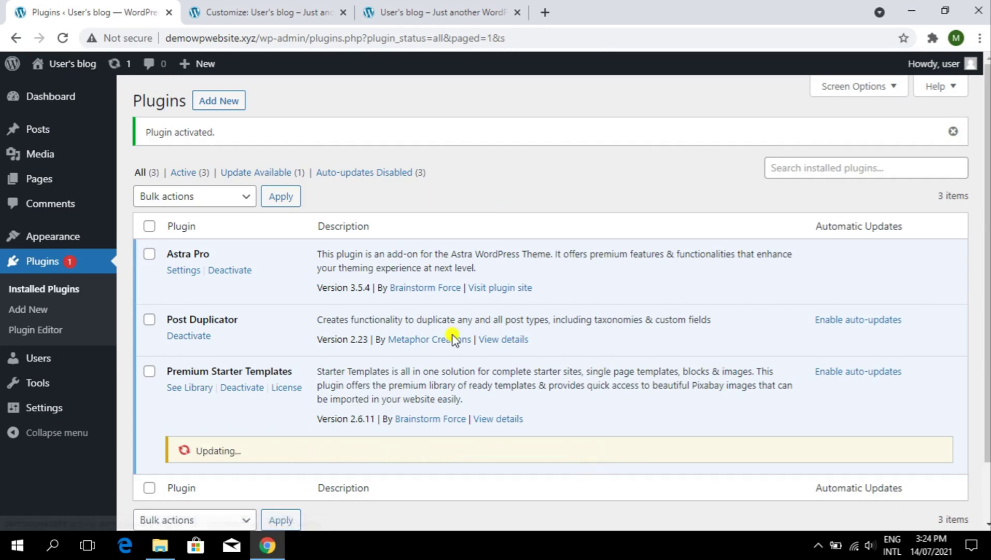
right_click(134, 131)
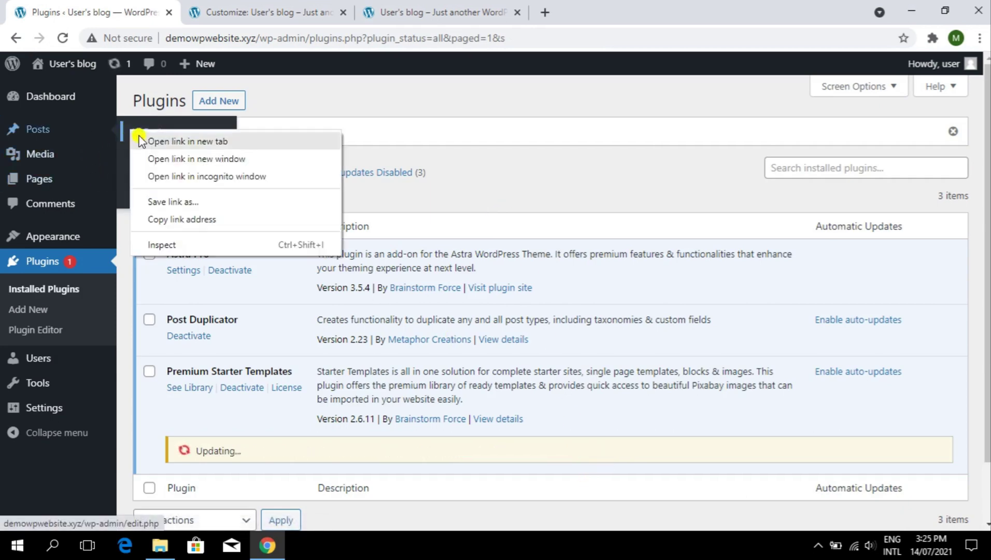
click(166, 137)
click(301, 15)
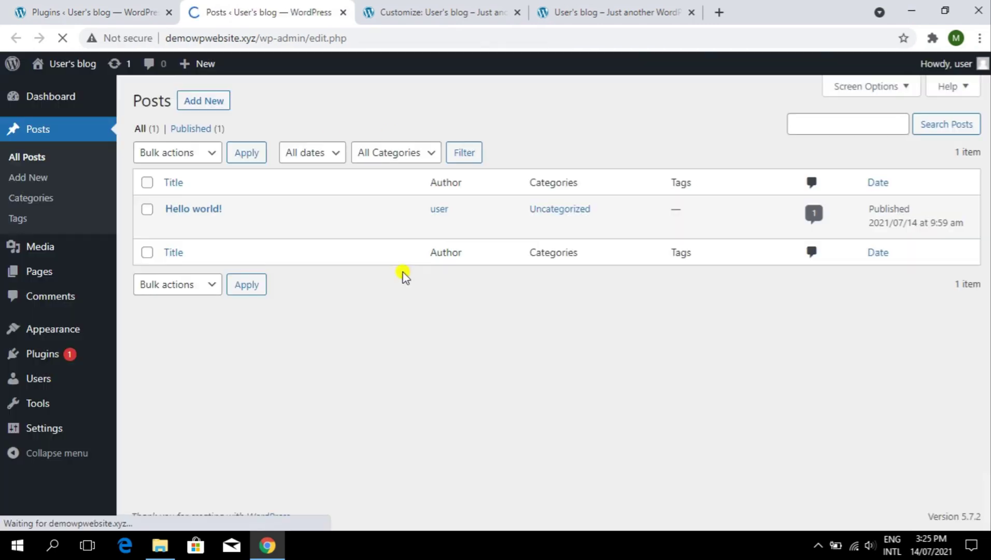
mouse_move(173, 216)
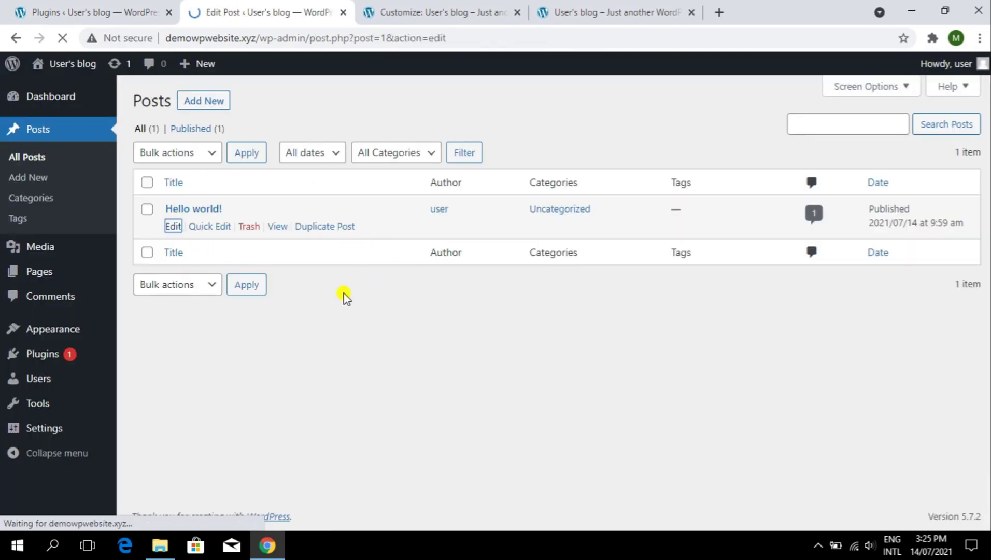
click(115, 14)
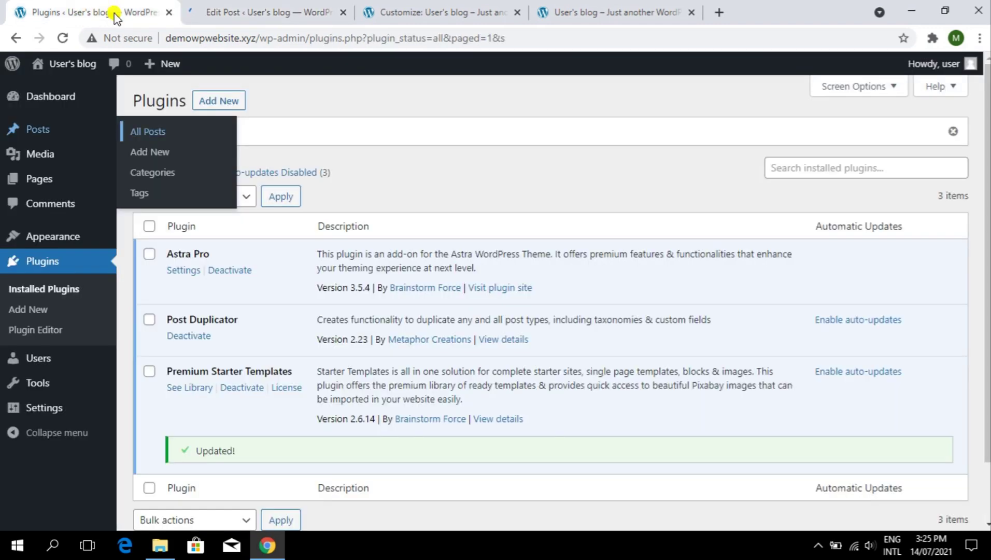
Set a Pixabay poppy photo as Hello world!'s featured image and update the post
click(168, 13)
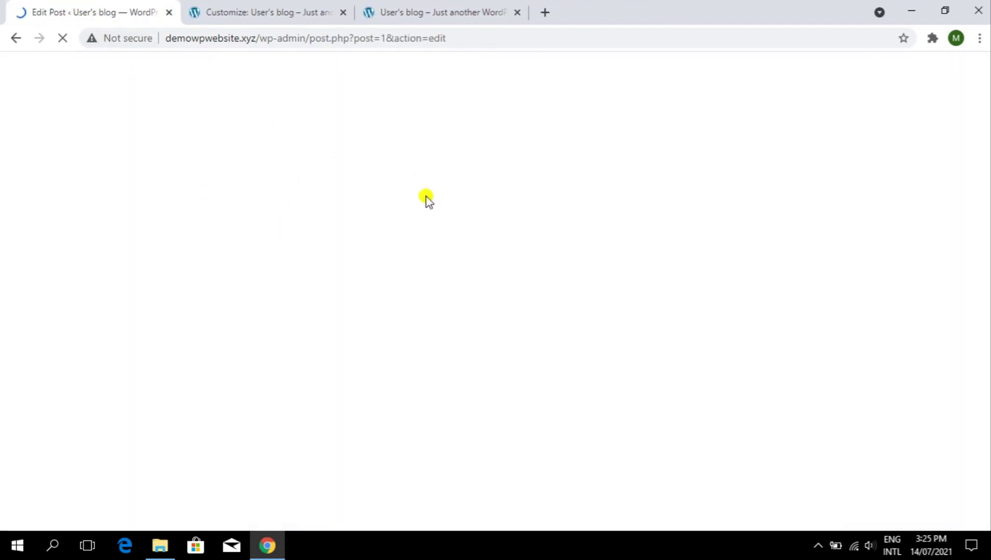
scroll(874, 252, down, 8)
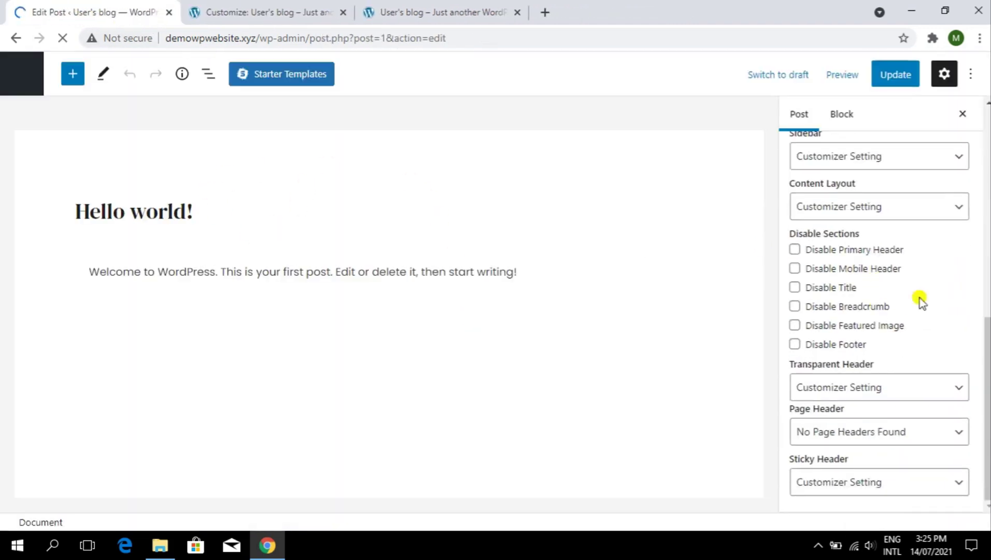
scroll(950, 269, up, 6)
click(947, 239)
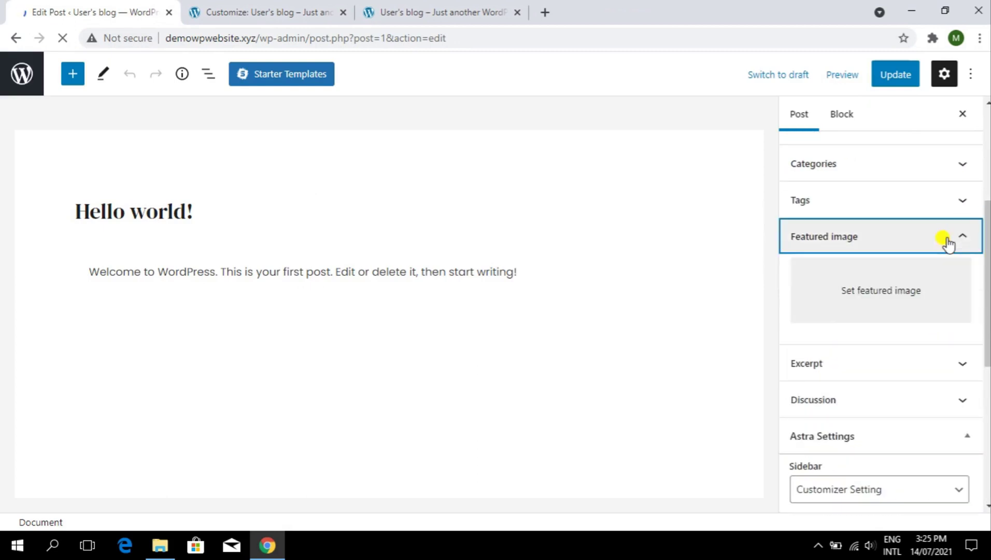
click(910, 313)
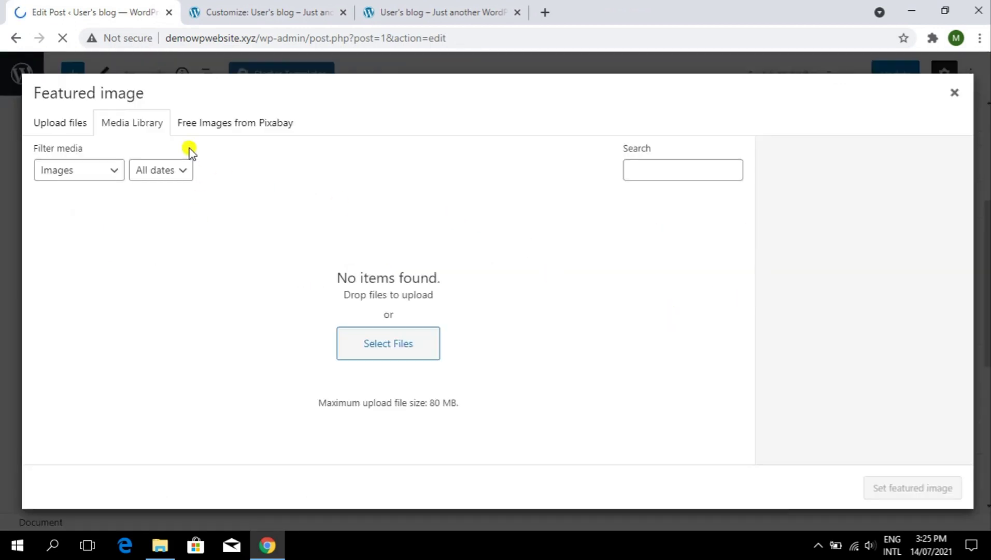
click(215, 124)
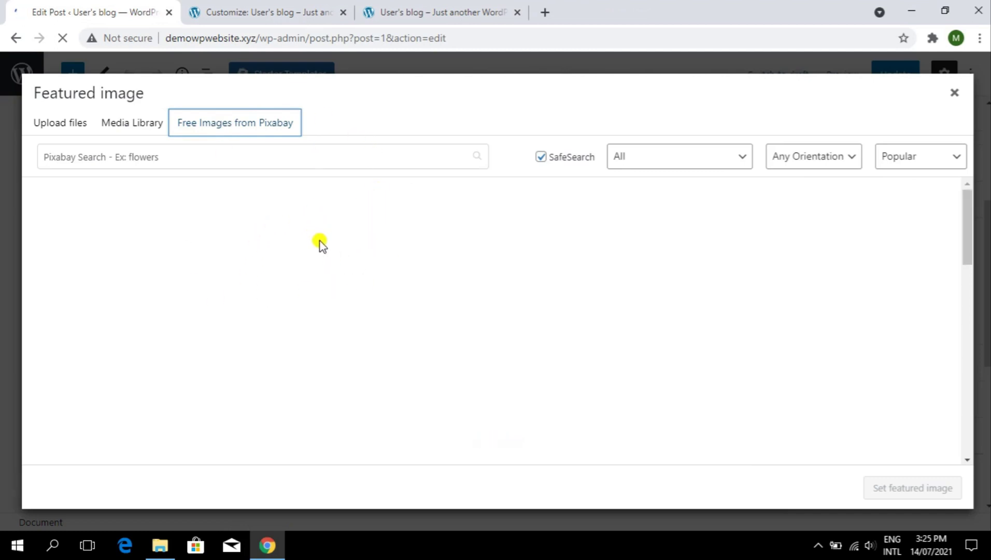
click(911, 157)
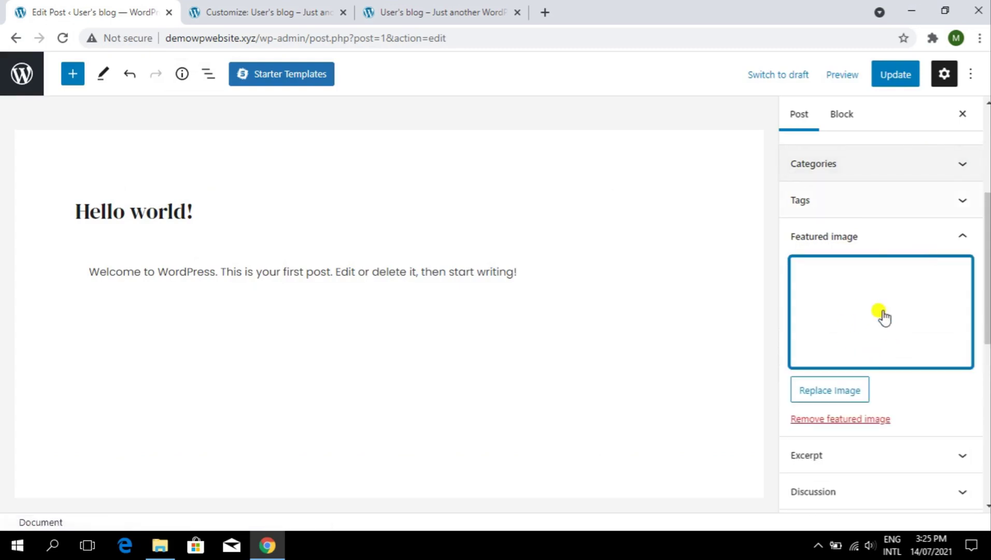
click(889, 76)
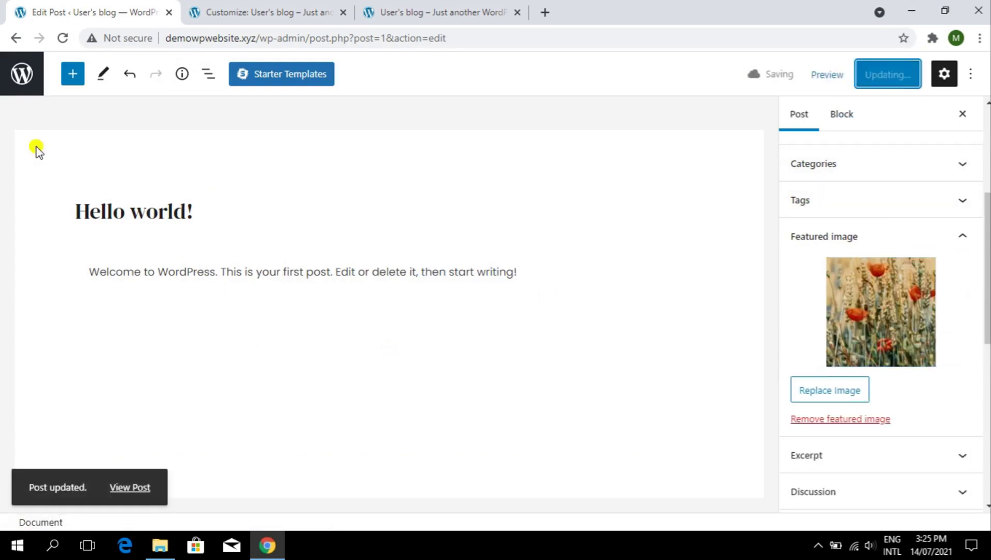
click(3, 39)
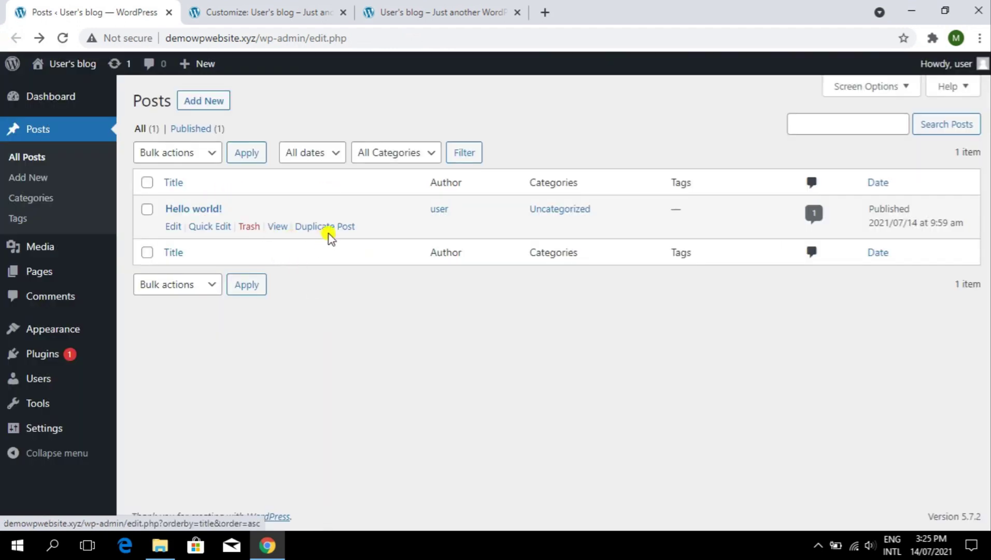
Duplicate 'Hello world!' and then its copy 'Hello world! Copy'
click(319, 230)
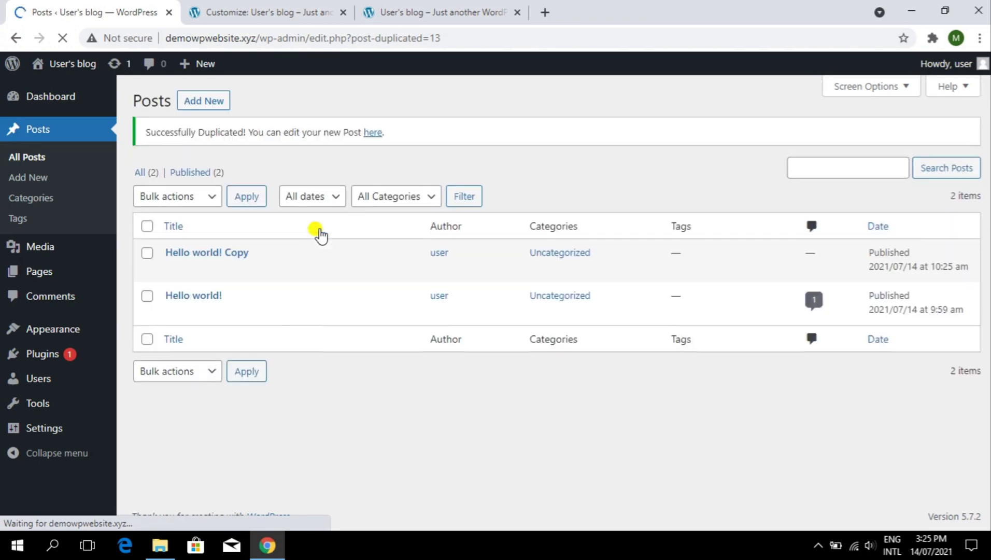
click(331, 275)
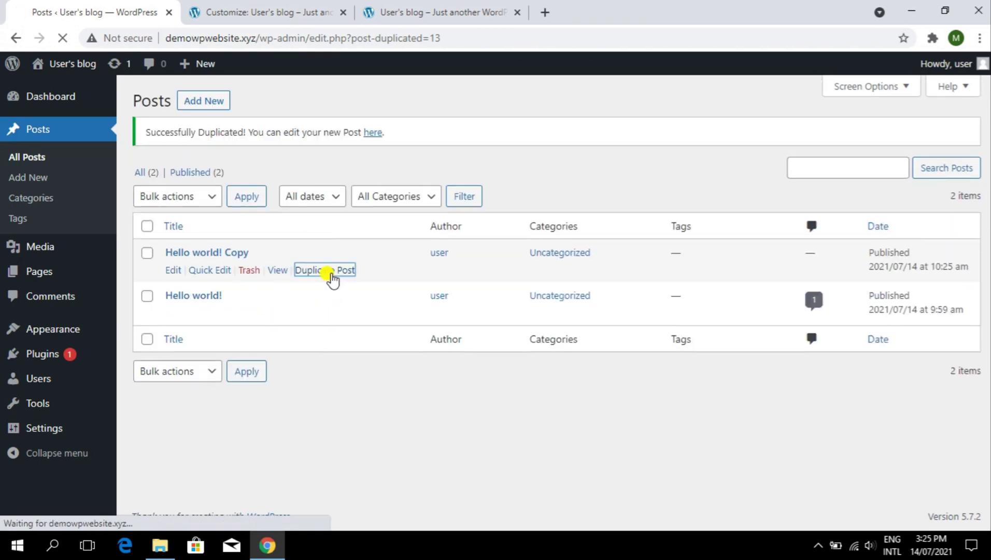
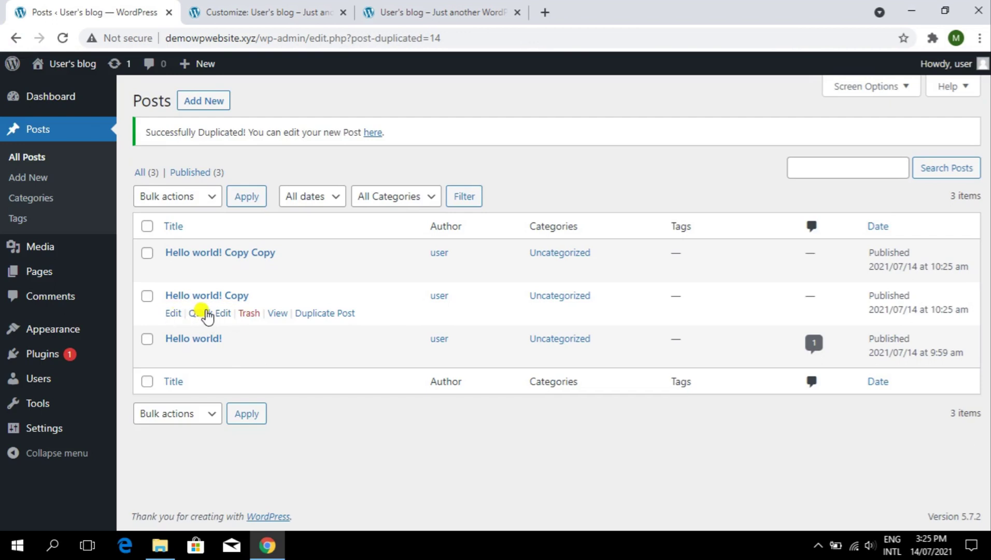
Open the editors for both 'Hello world! Copy' and 'Hello world! Copy Copy' in new tabs
right_click(175, 313)
click(207, 327)
click(174, 270)
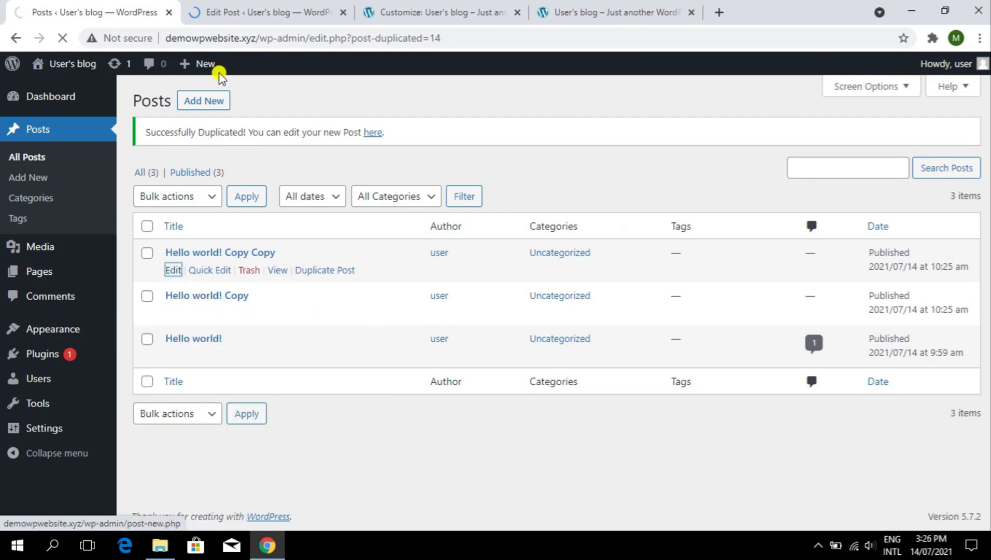
click(251, 8)
click(96, 8)
click(246, 9)
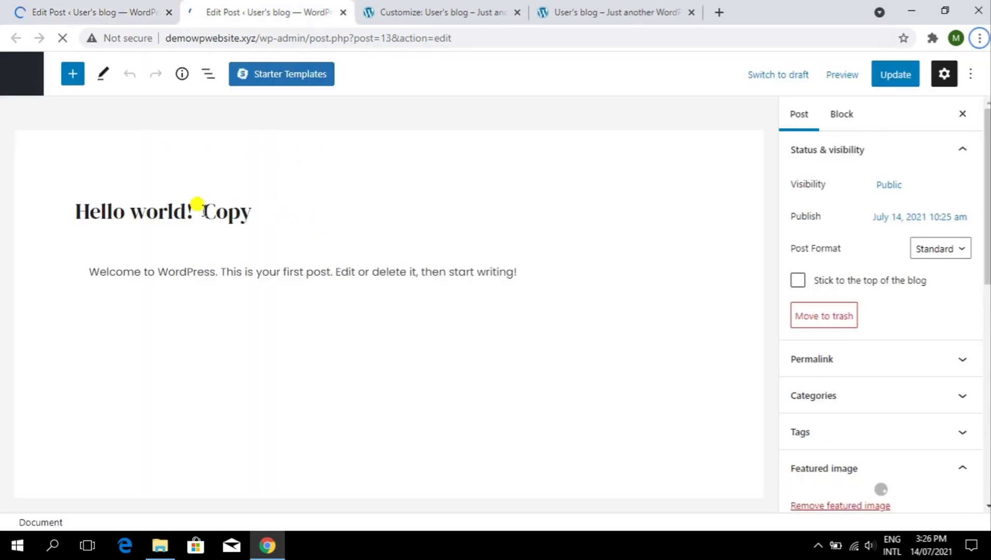
Retitle the 'Hello world! Copy' post to 'New World!'
click(98, 220)
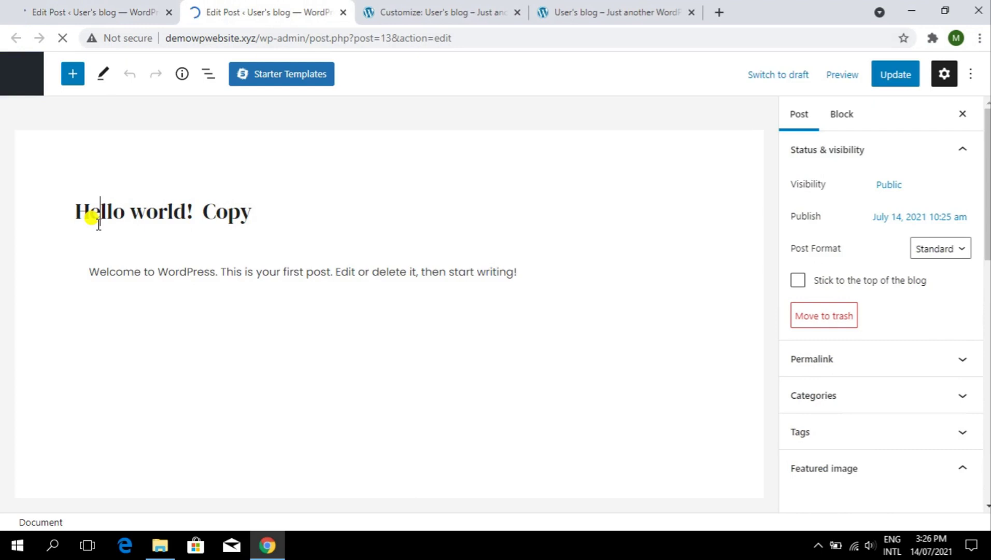
double_click(99, 221)
text(New)
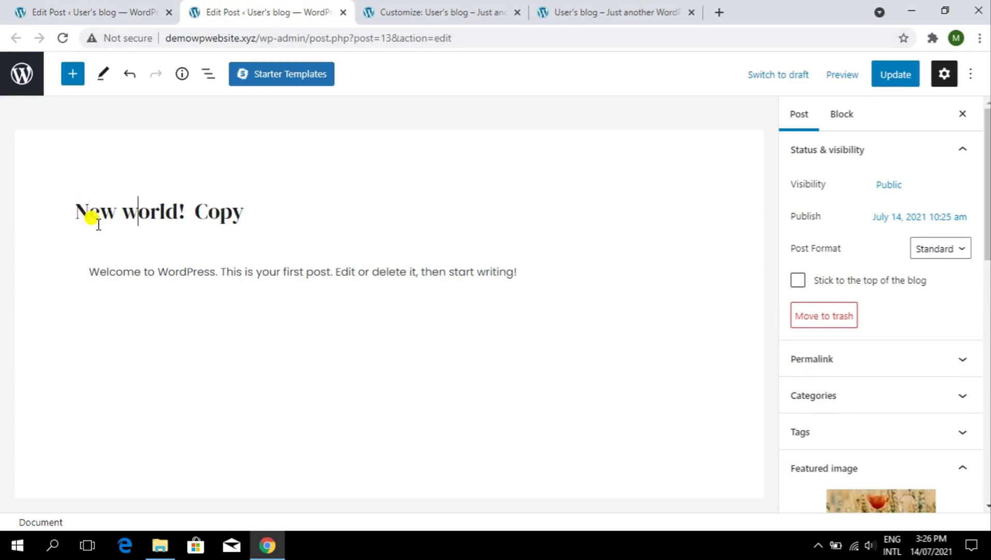
key(Delete)
text(W)
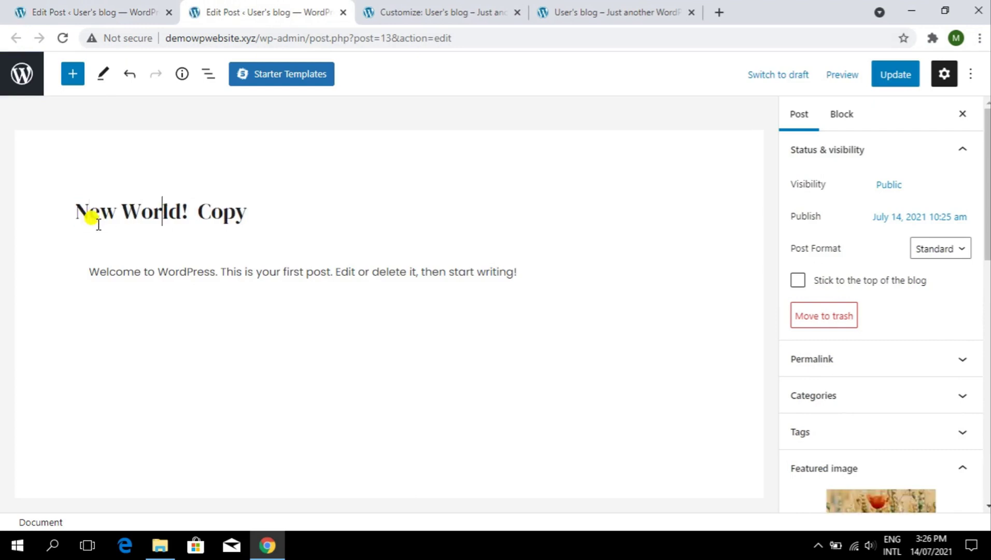
key(Delete)
key(Delete)
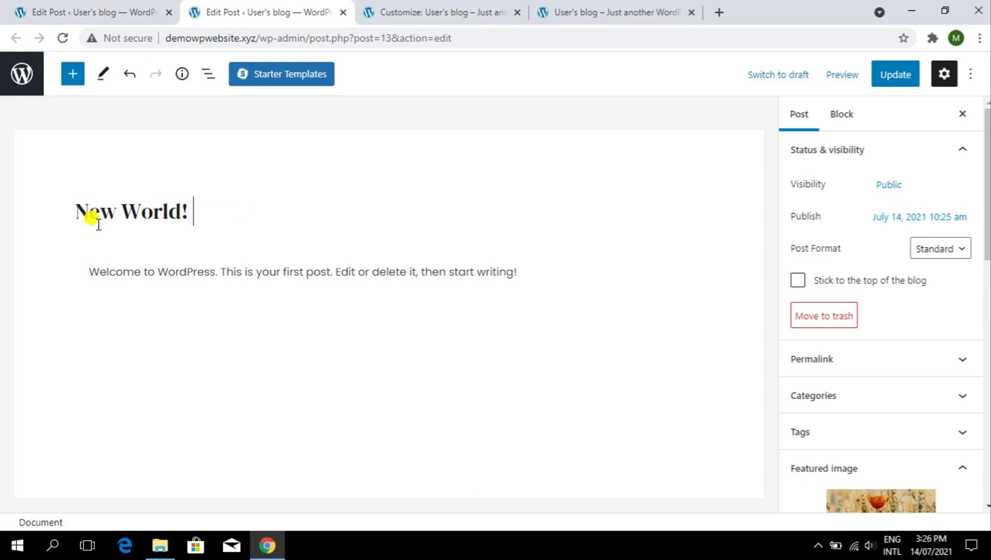
Set a free Pixabay swing-and-rose photo as the post's featured image
scroll(882, 311, down, 5)
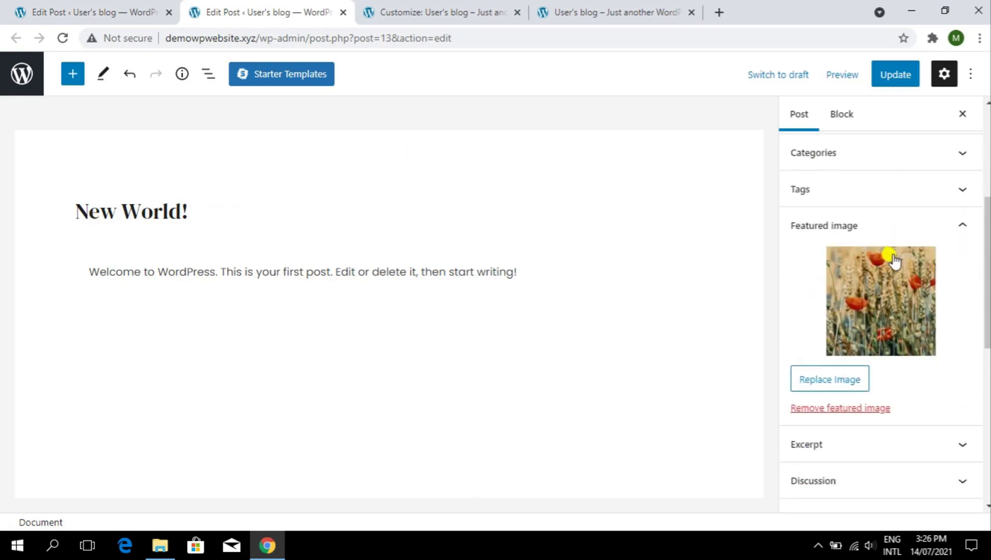
click(882, 293)
click(248, 123)
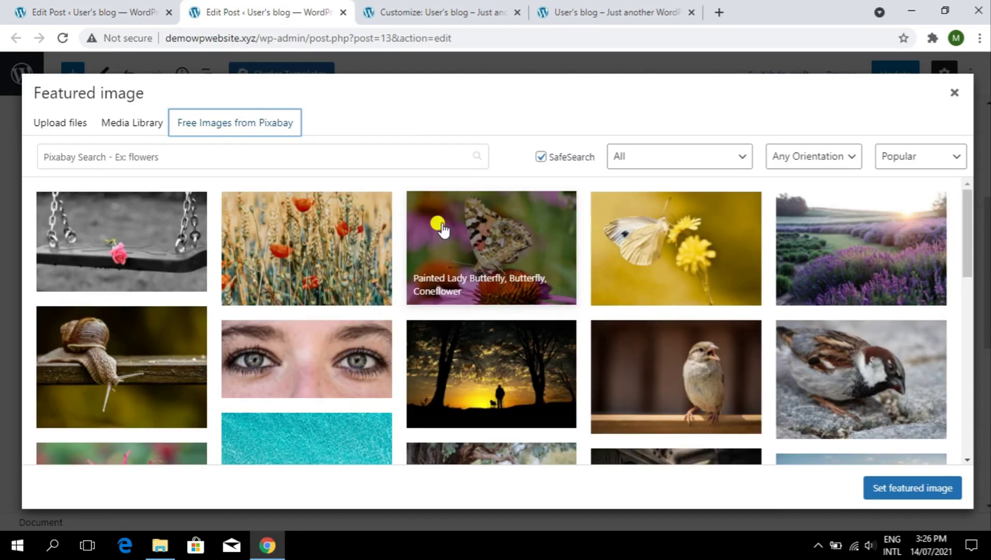
click(139, 270)
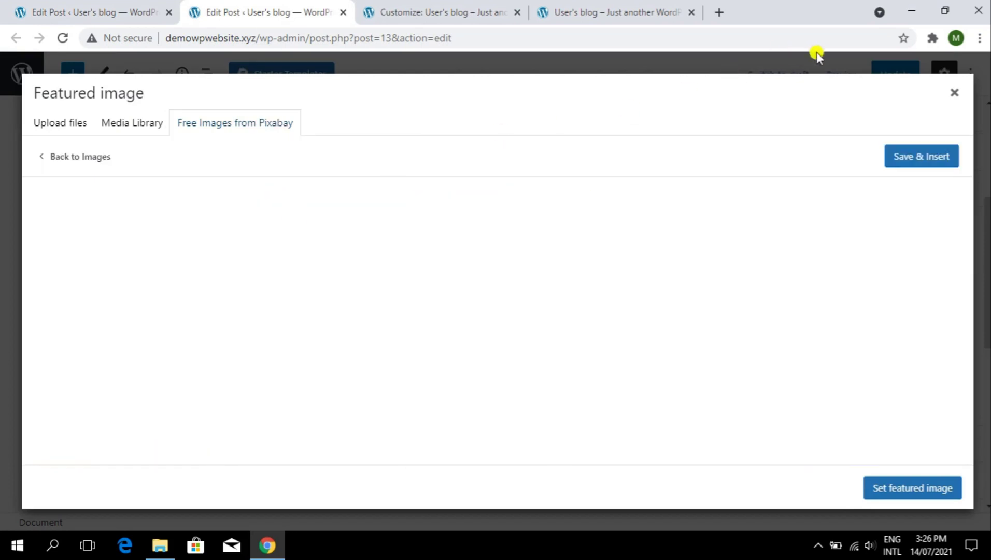
click(946, 156)
click(928, 485)
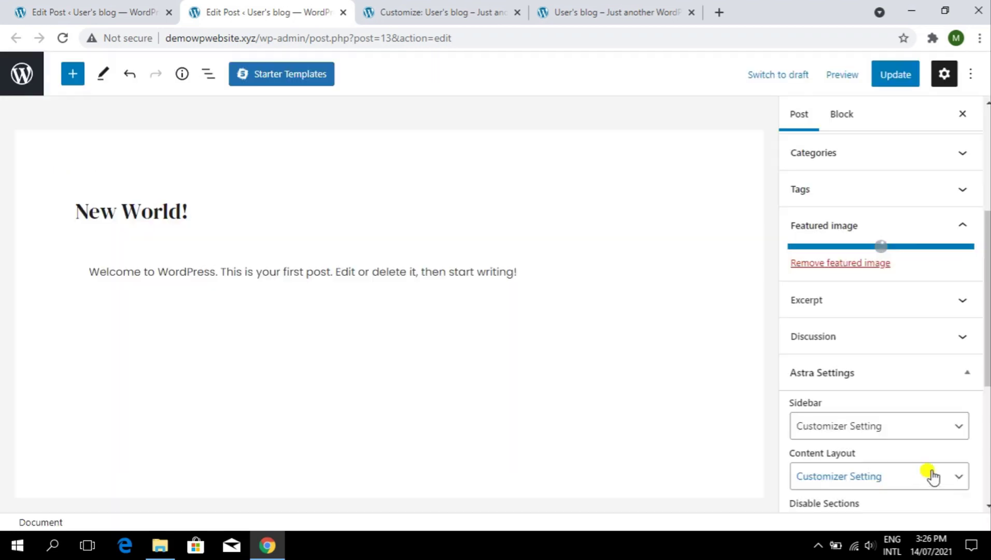
key(ctrl+shift+Tab)
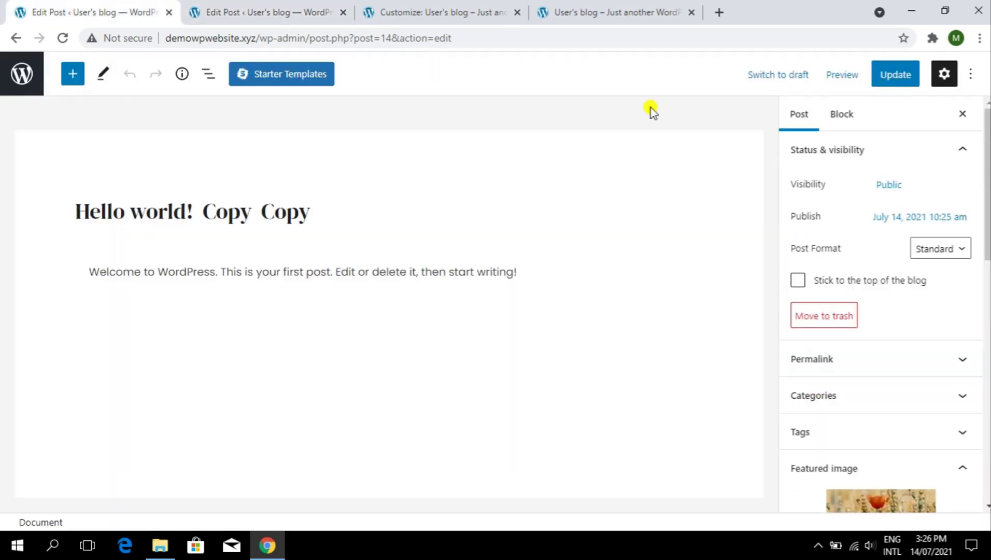
Retitle the 'Hello world! Copy Copy' post to 'The Best World!'
double_click(218, 205)
key(BackSpace)
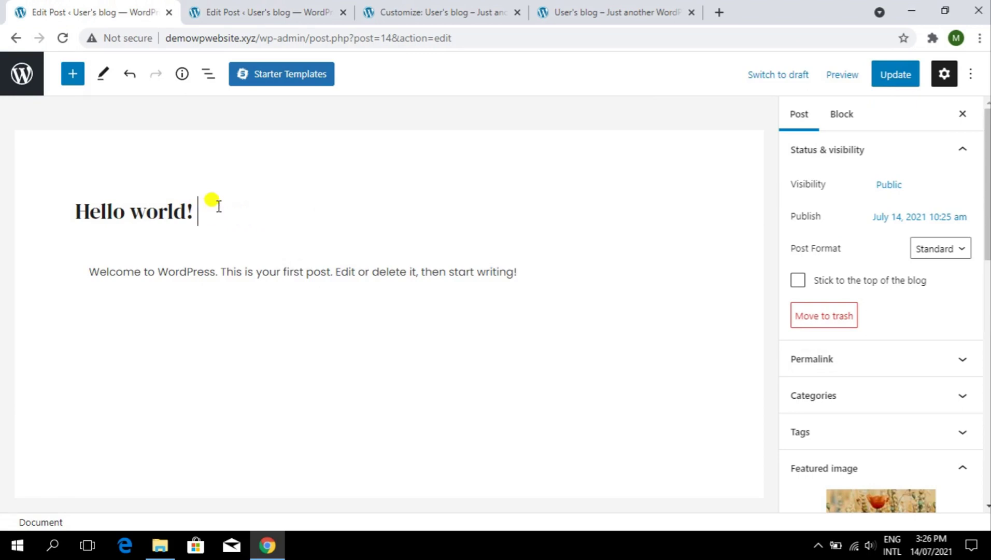
drag(146, 202, 81, 211)
text(W)
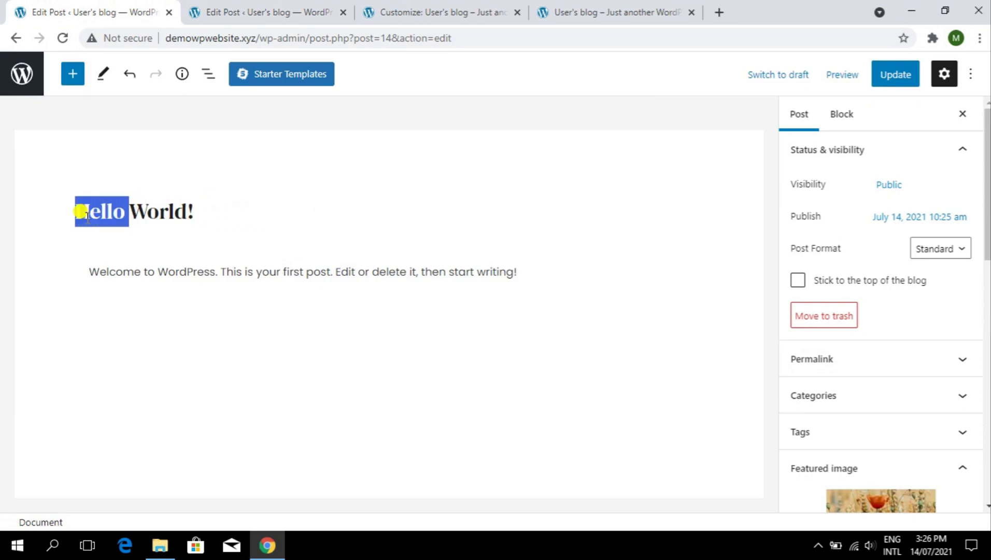
text(Best)
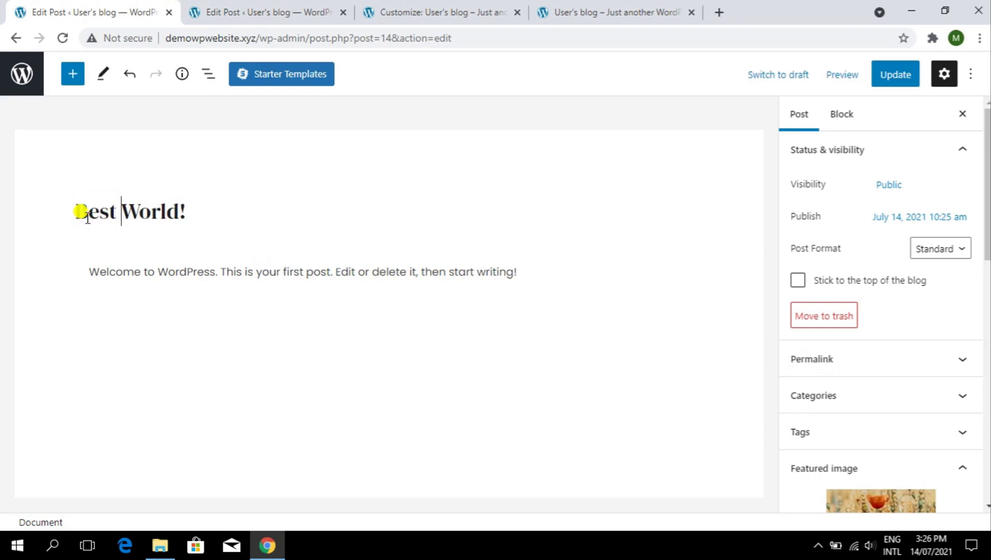
click(83, 222)
text(The)
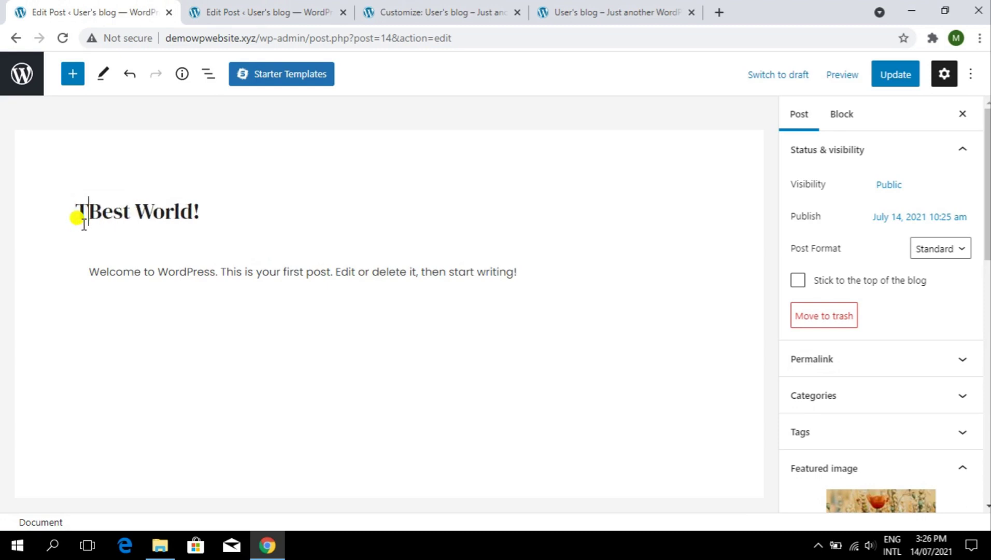
Set a free Pixabay clover-and-snail image as the post's featured image
scroll(909, 330, down, 9)
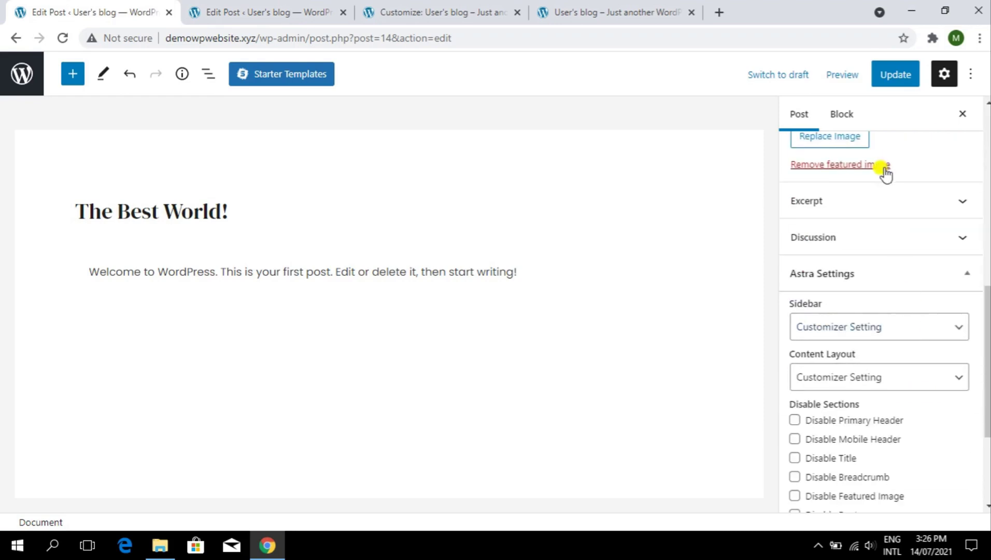
scroll(885, 207, up, 5)
click(874, 303)
click(233, 124)
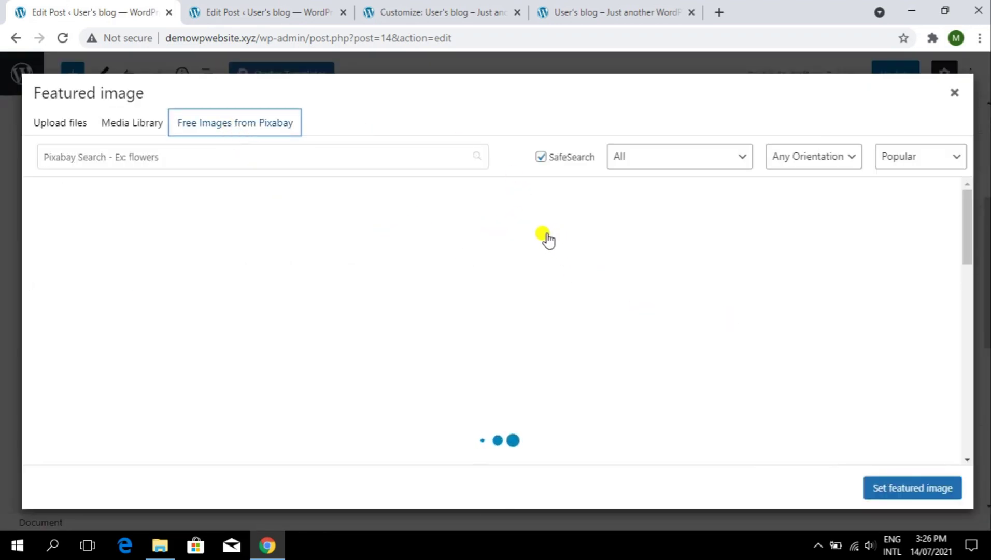
scroll(663, 266, down, 5)
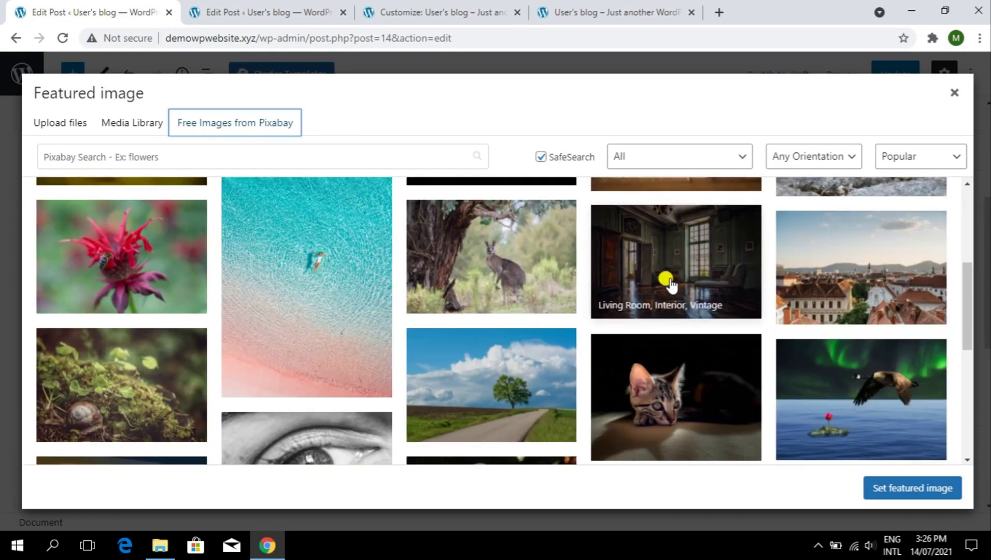
click(151, 394)
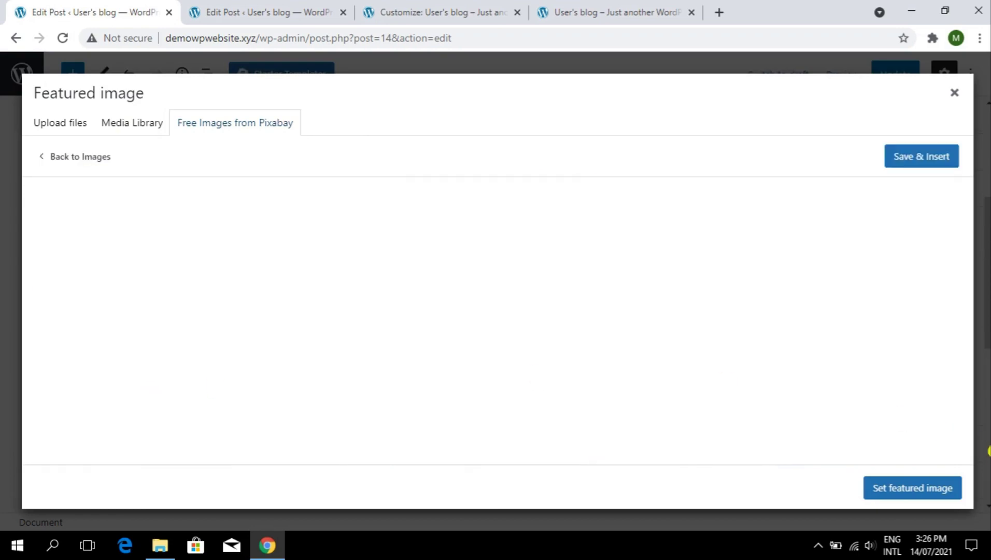
click(928, 157)
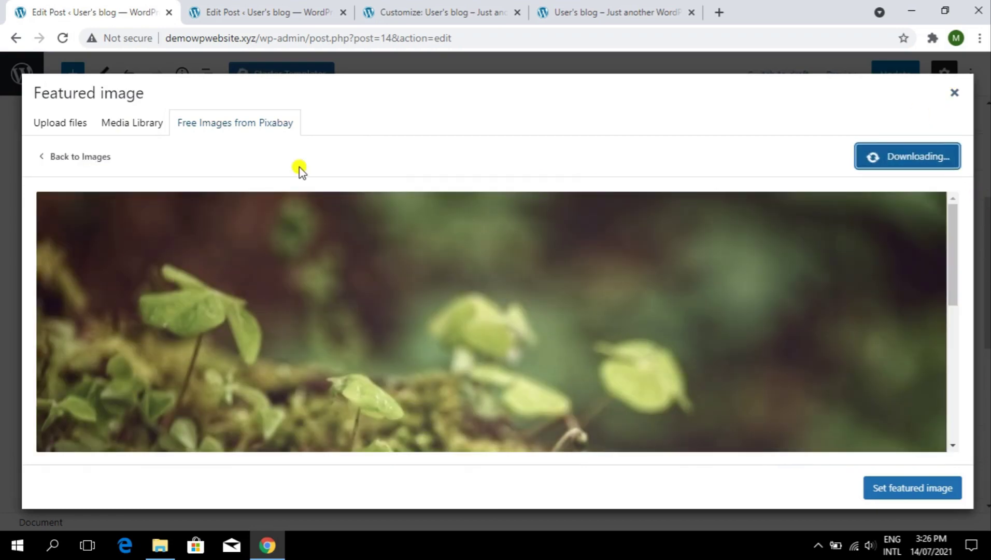
Update both the 'New World!' and 'The Best World!' posts
click(223, 10)
click(844, 77)
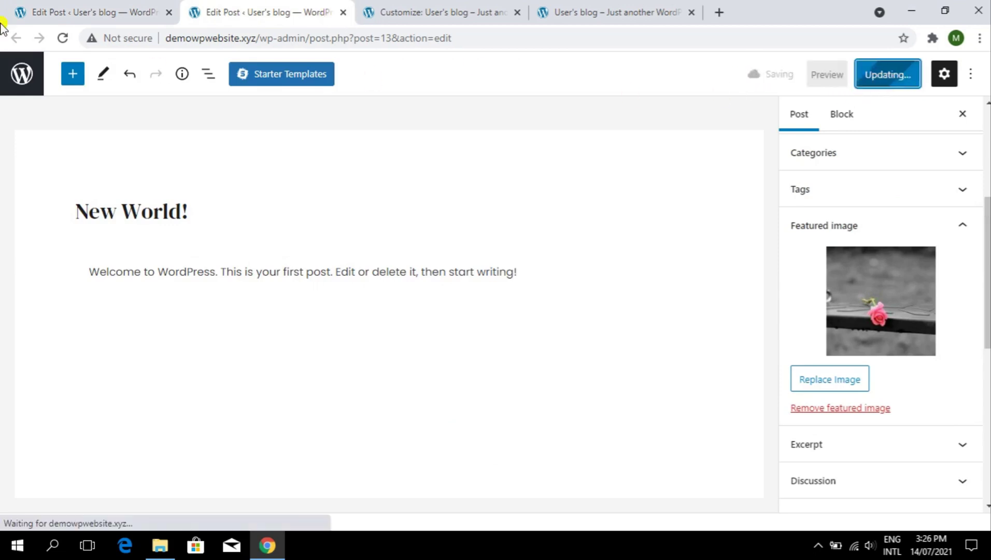
click(78, 12)
click(892, 74)
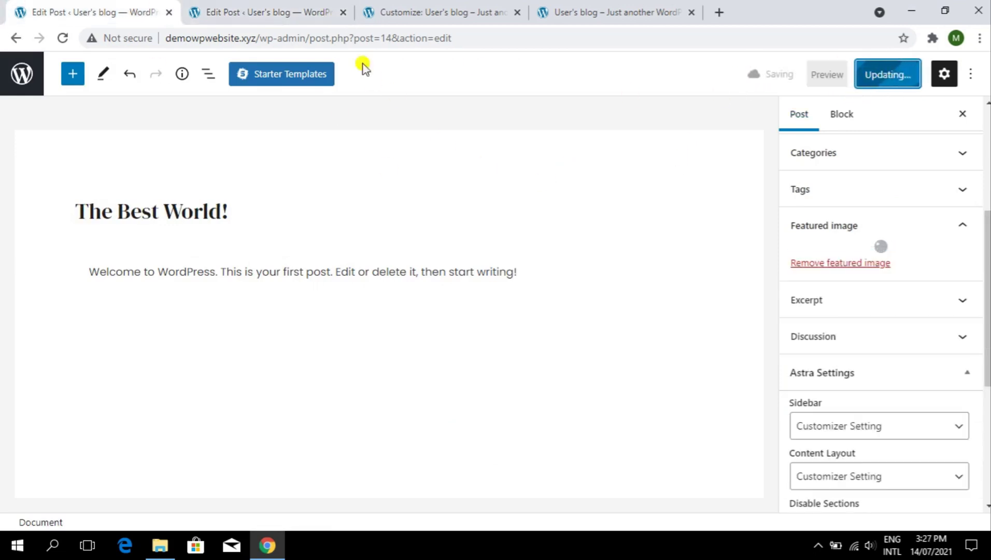
click(343, 12)
Publish the Customizer blog layout and reload the live blog to view the three-column post grid
click(169, 12)
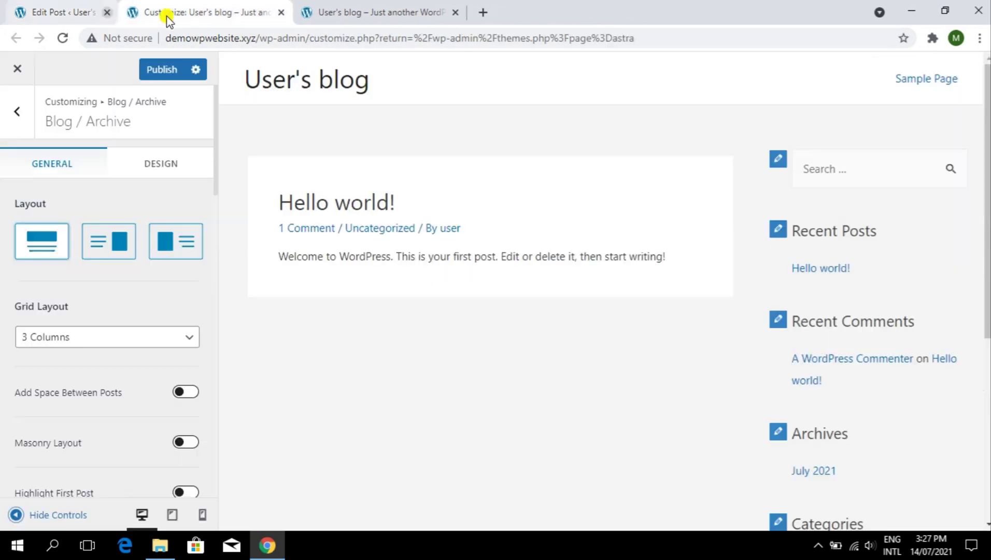
click(158, 70)
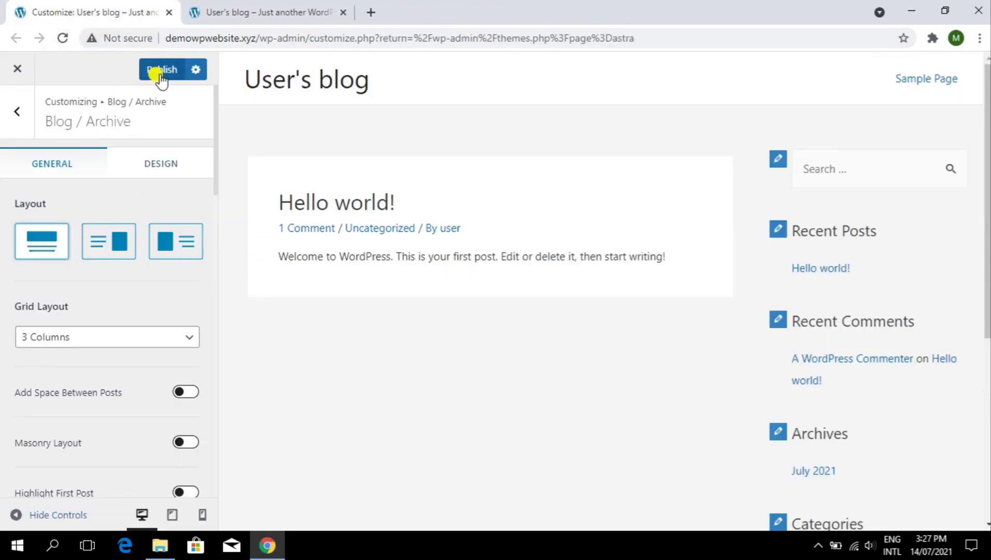
click(63, 38)
click(311, 12)
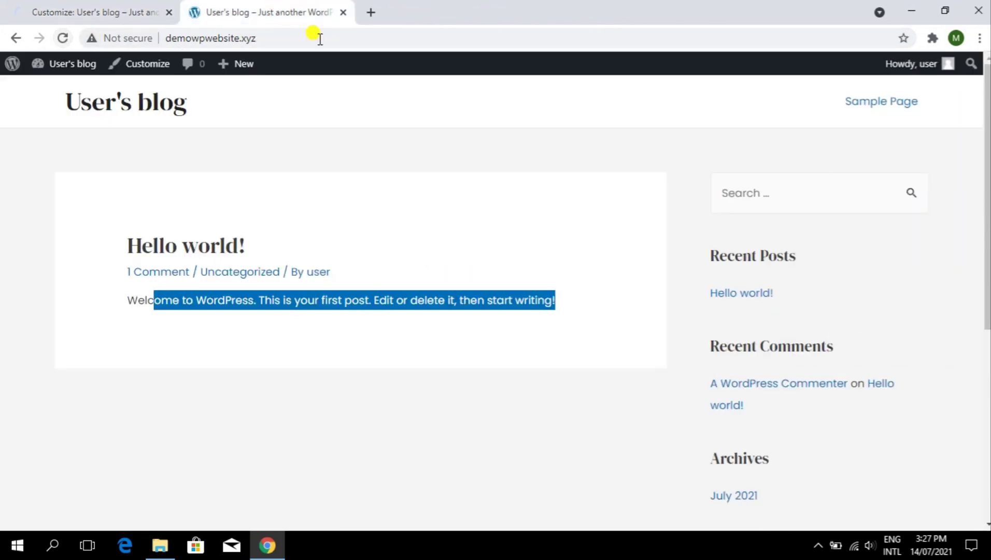
click(64, 37)
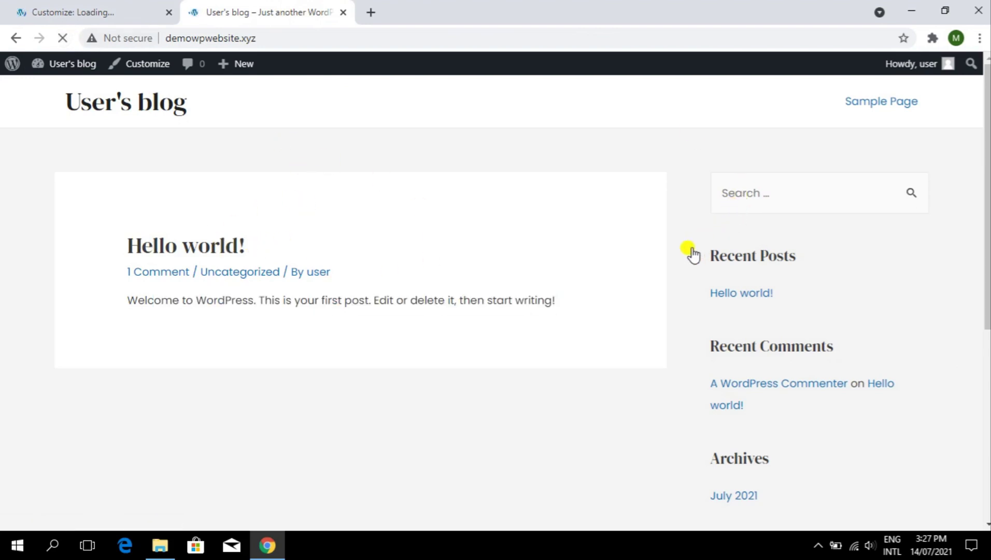
click(91, 12)
click(265, 6)
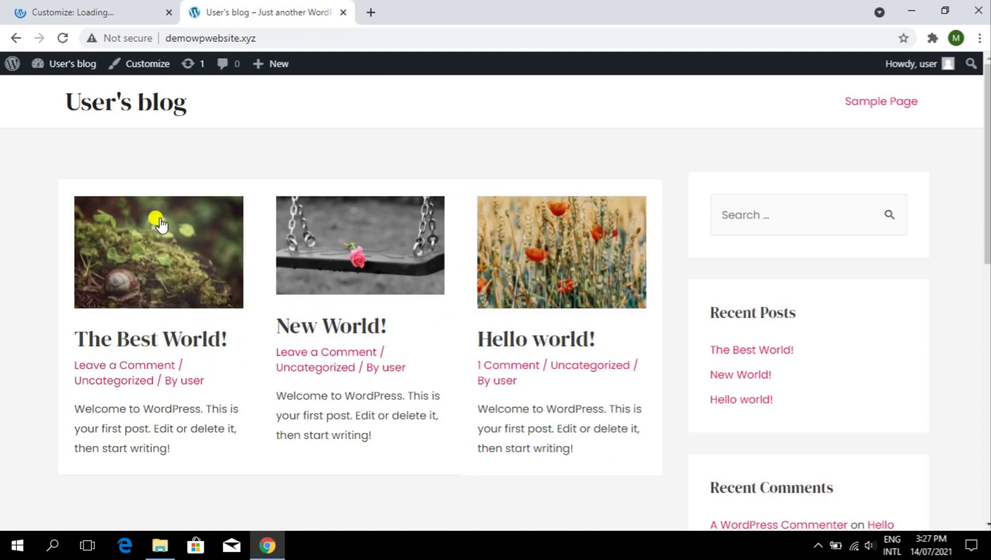
drag(985, 208, 988, 112)
mouse_move(987, 170)
mouse_down()
mouse_move(988, 344)
mouse_move(987, 168)
mouse_up()
Set the Blog / Archive grid layout to 1 Column and publish it
click(166, 9)
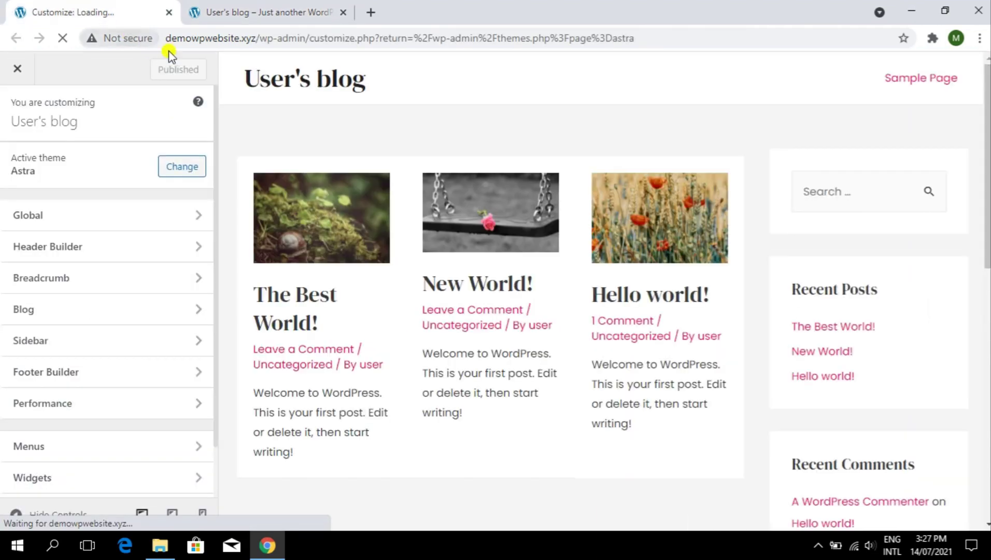
click(132, 311)
click(115, 157)
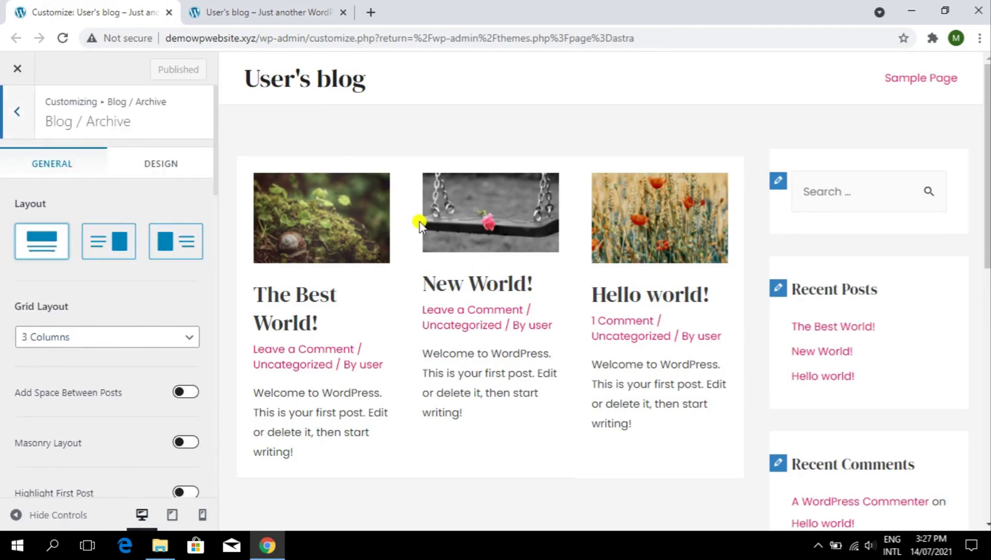
click(137, 341)
click(137, 354)
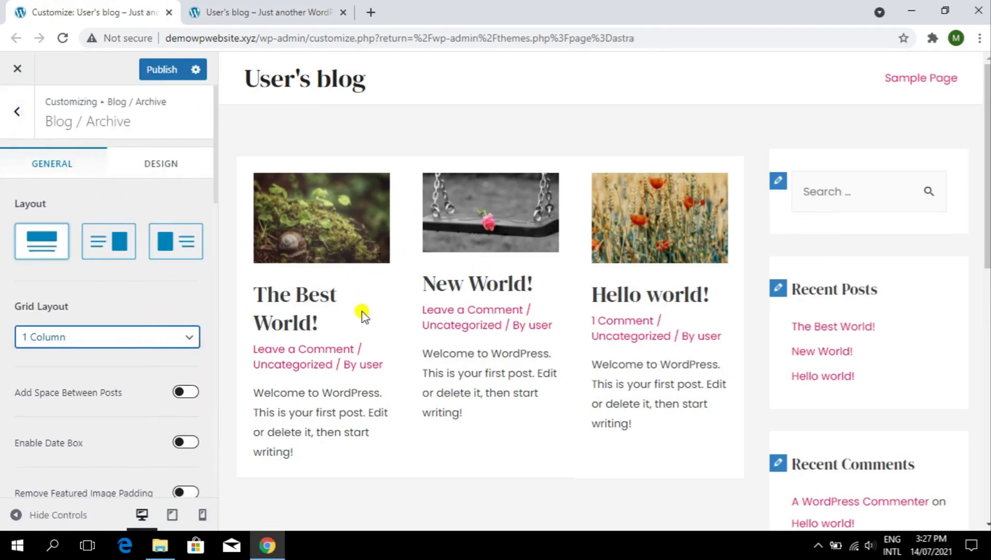
click(59, 515)
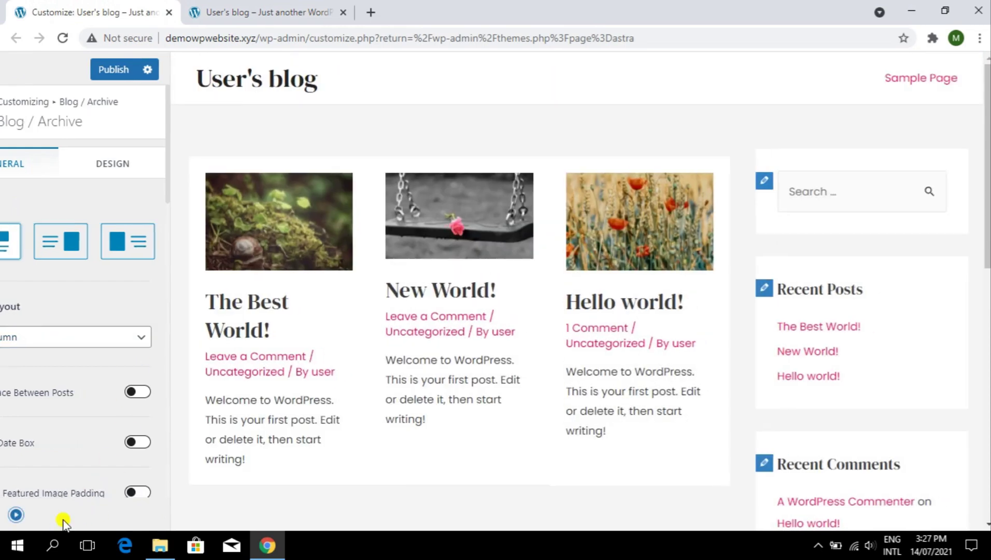
click(14, 515)
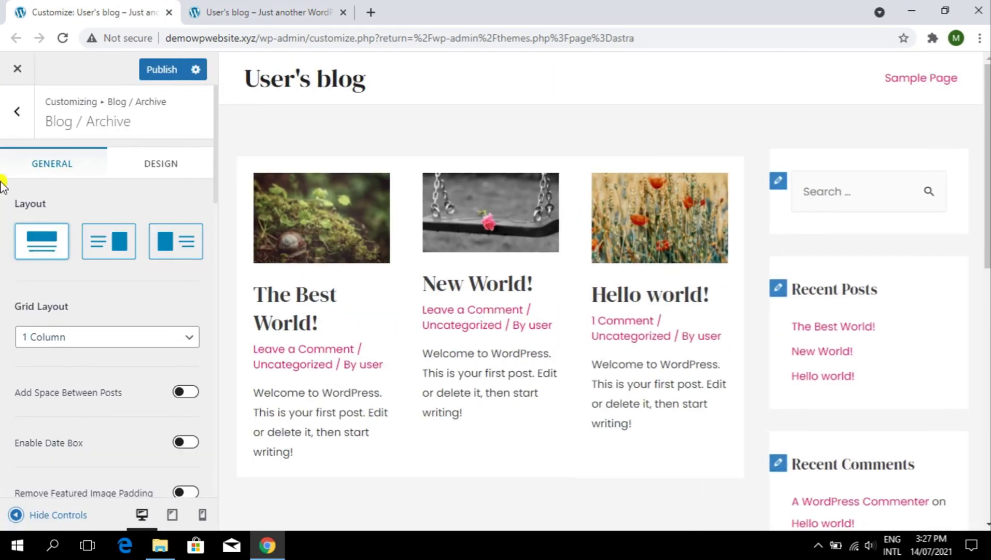
click(165, 71)
Review the single-column blog live, then select the text-left, image-right post layout
click(290, 9)
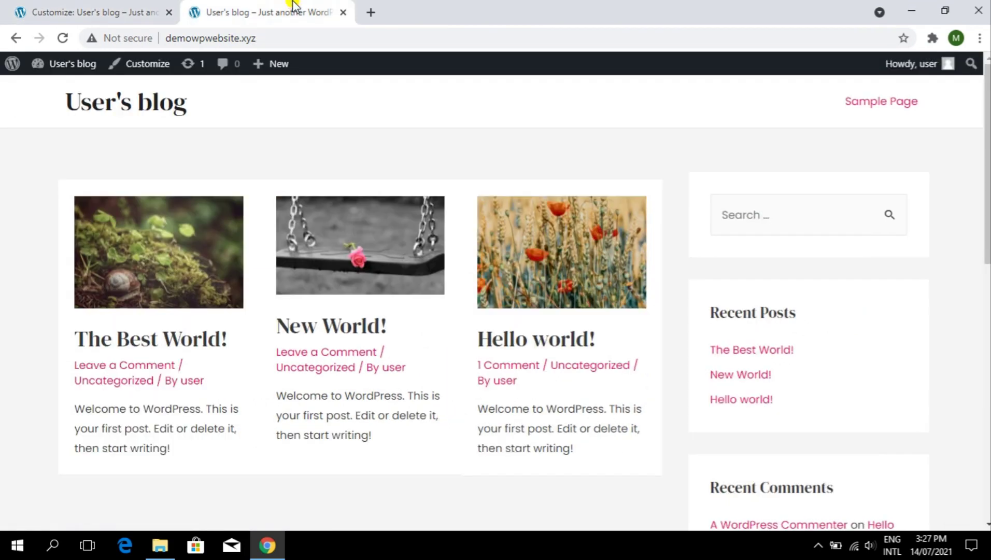
click(63, 38)
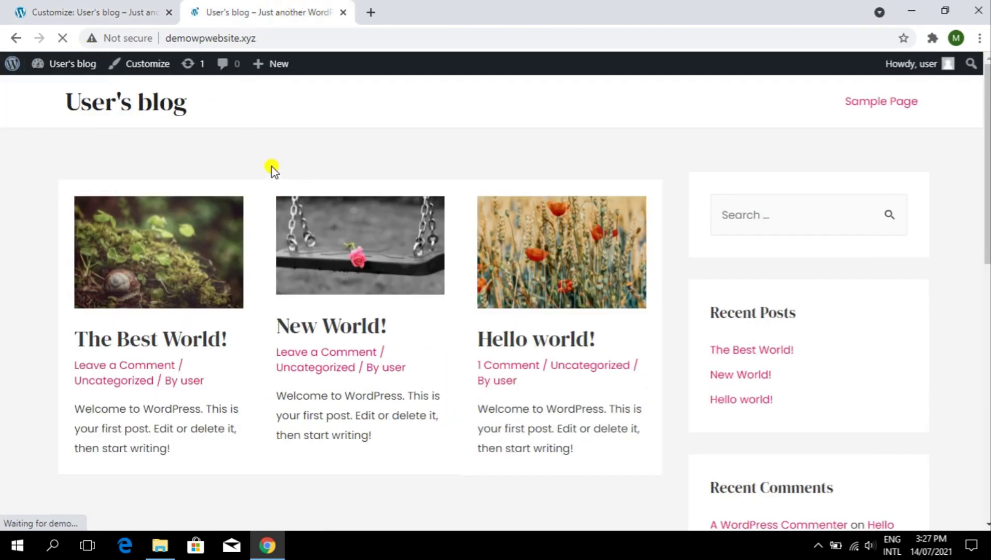
scroll(376, 202, down, 20)
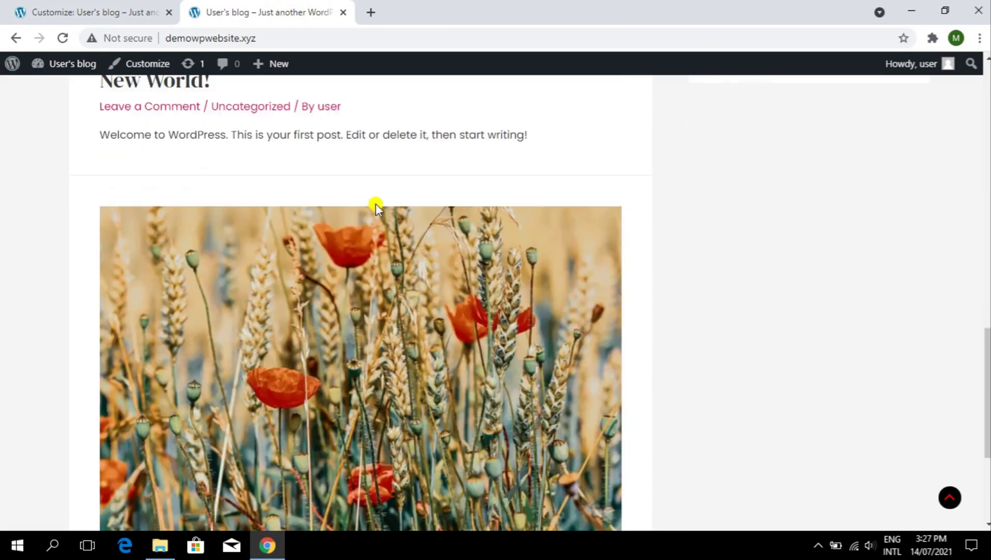
scroll(375, 202, up, 20)
key(ctrl+shift+Tab)
click(111, 254)
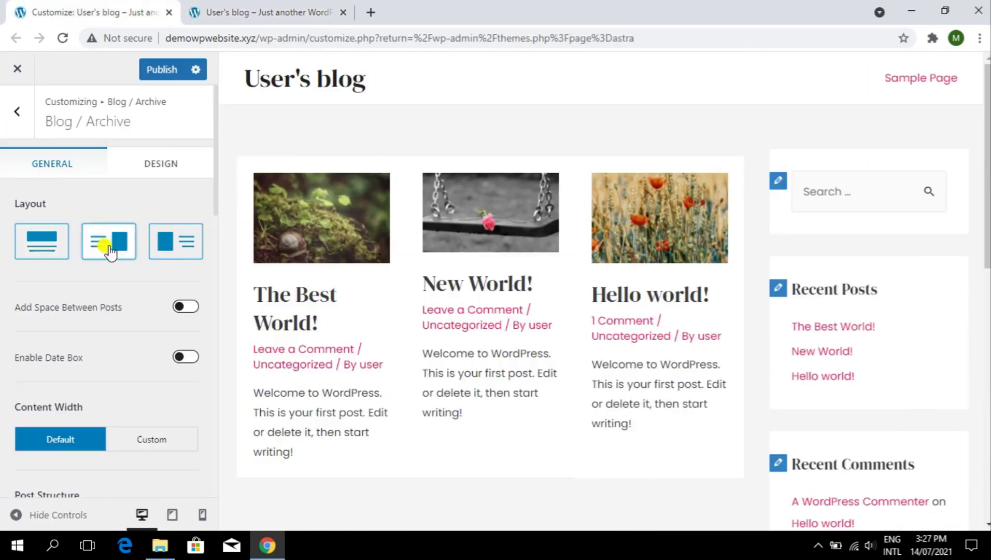
Publish the text-left, image-right layout and review it on the live blog
click(150, 71)
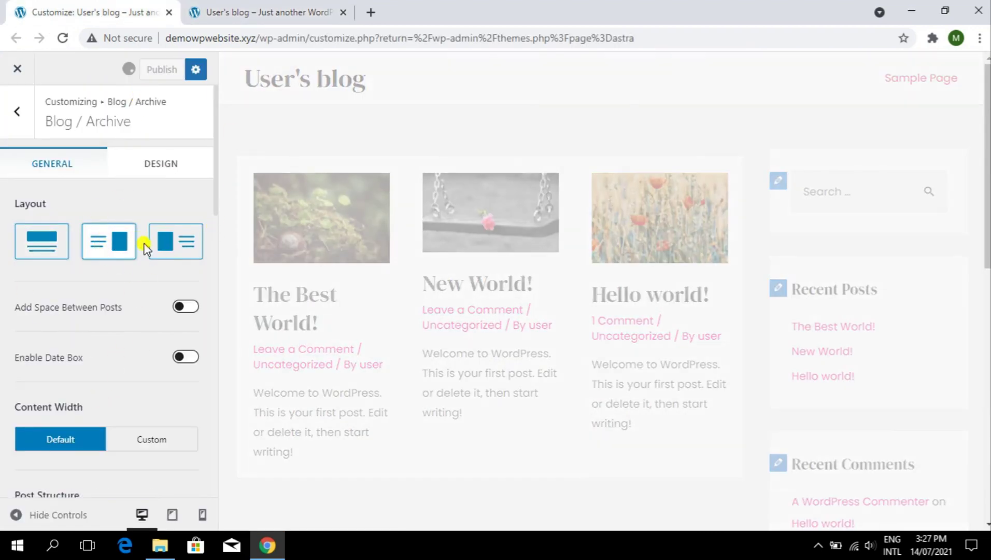
key(ctrl+Tab)
click(62, 38)
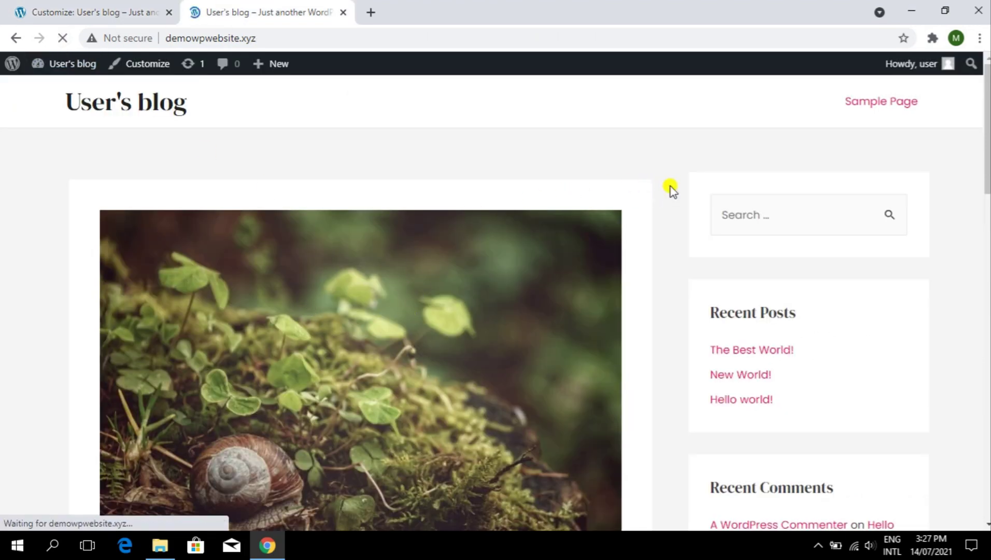
scroll(365, 250, down, 9)
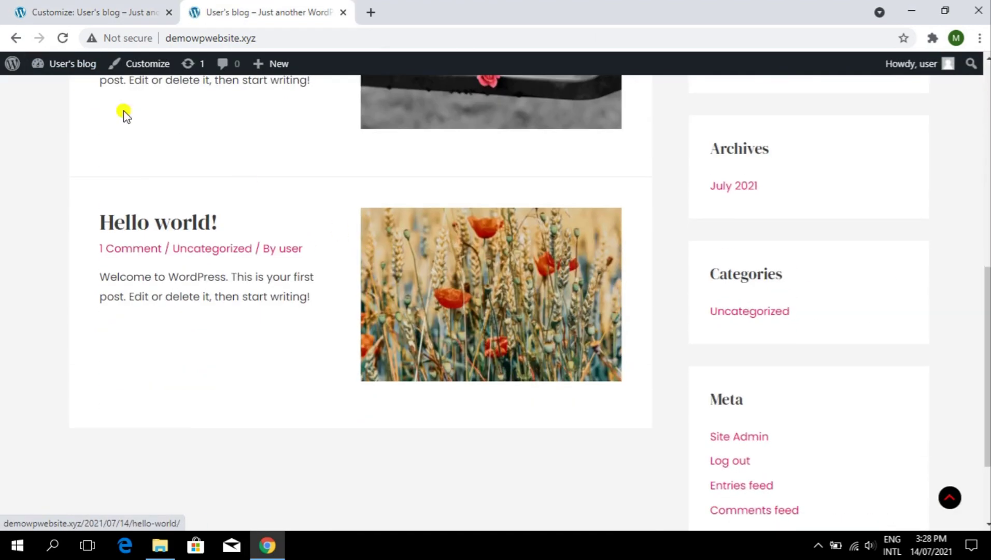
click(98, 12)
Switch to the image-left, text-right post layout, publish, and check the live blog
click(171, 243)
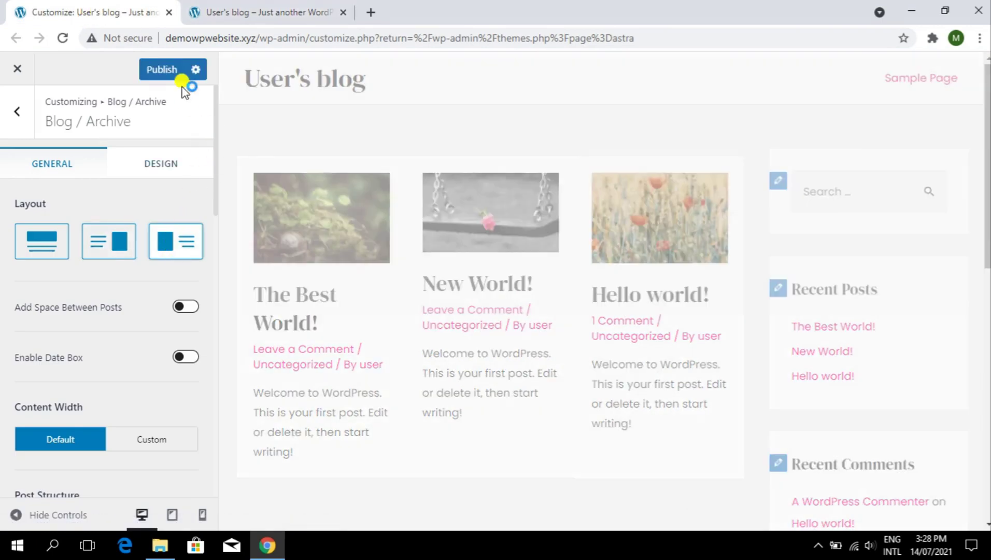
click(285, 10)
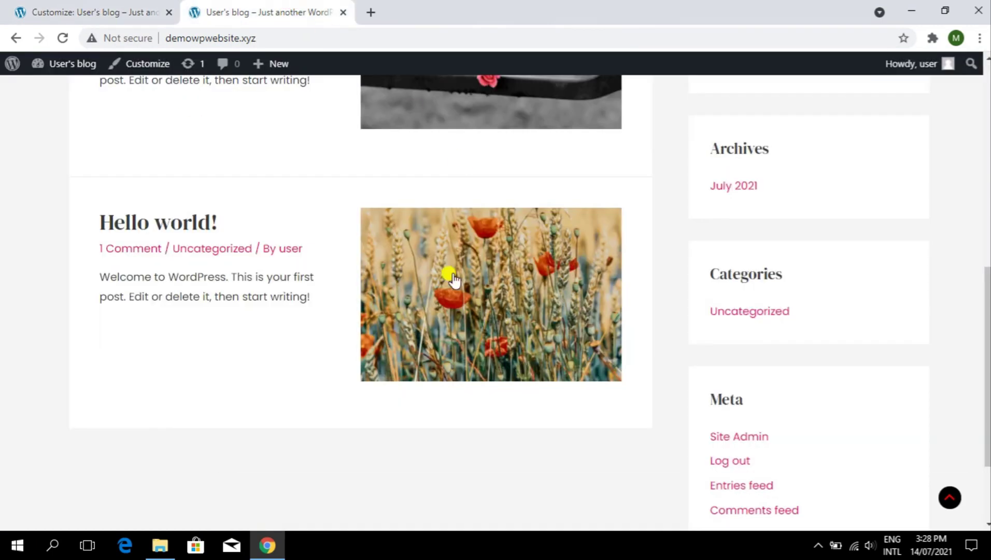
scroll(265, 210, up, 5)
click(67, 64)
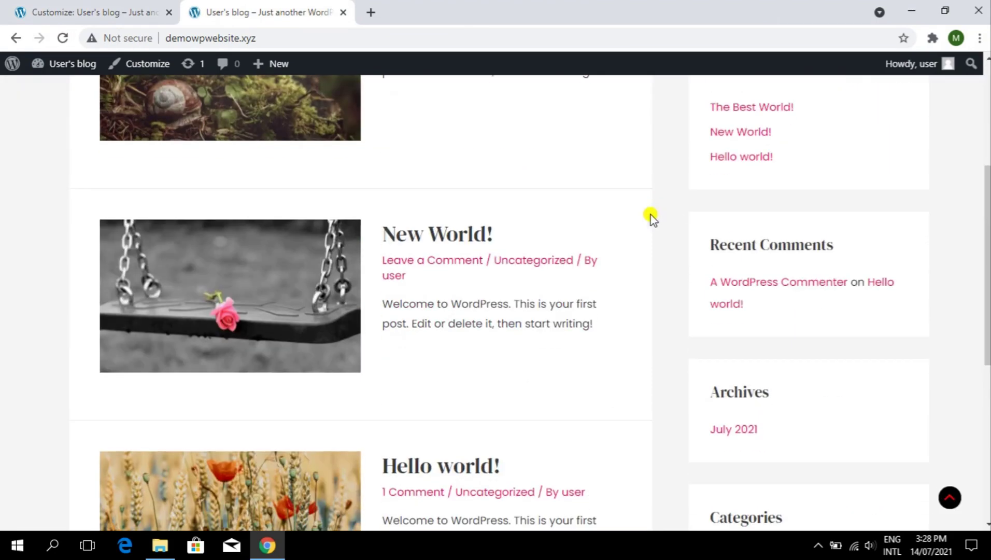
scroll(477, 165, up, 5)
click(149, 7)
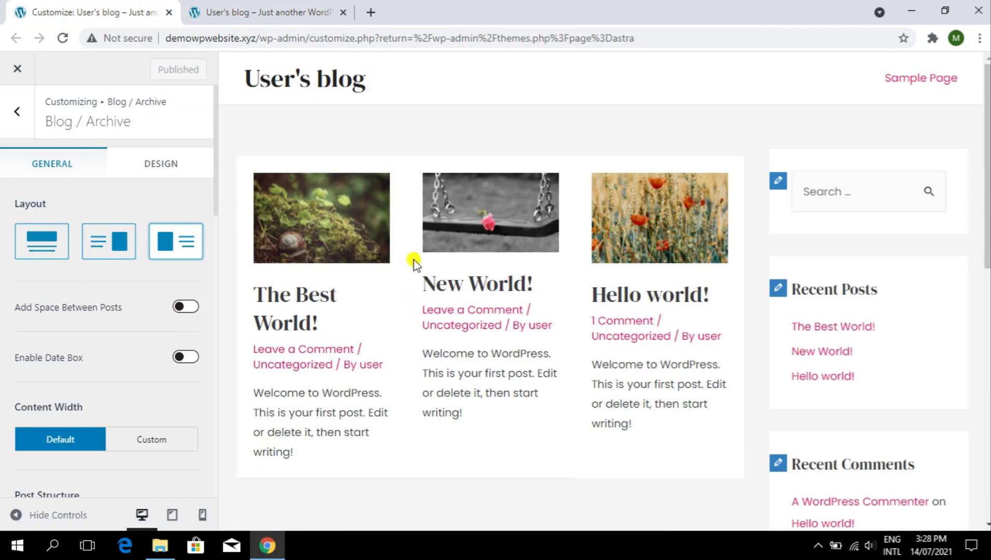
Enable the post Date Box and restore the full-width stacked Blog / Archive layout
click(184, 358)
click(184, 357)
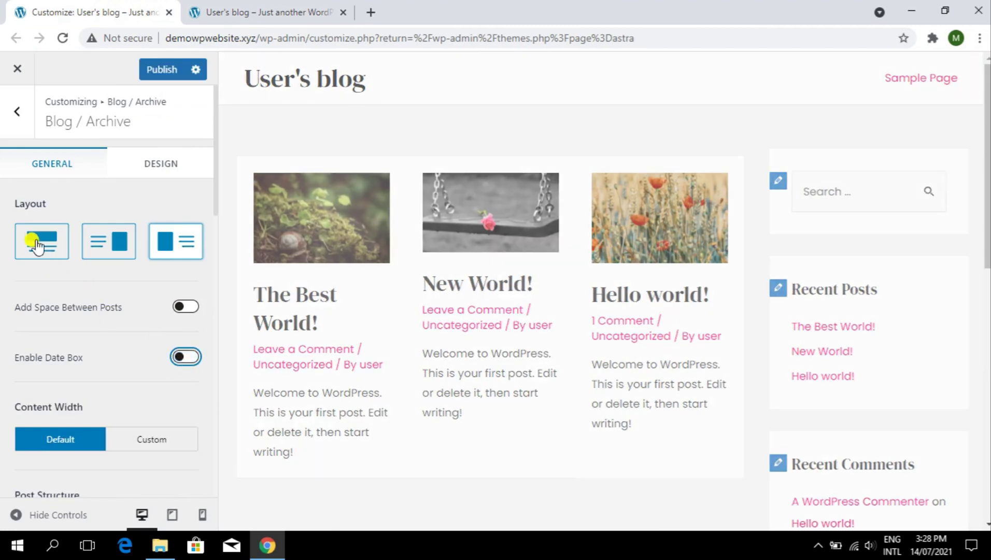
click(186, 357)
scroll(156, 332, down, 5)
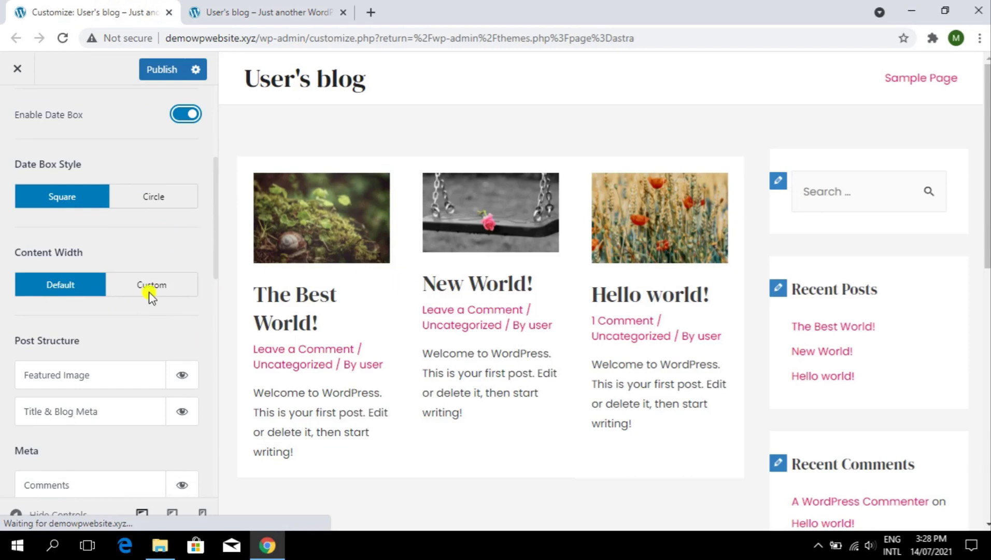
scroll(86, 211, up, 5)
click(44, 228)
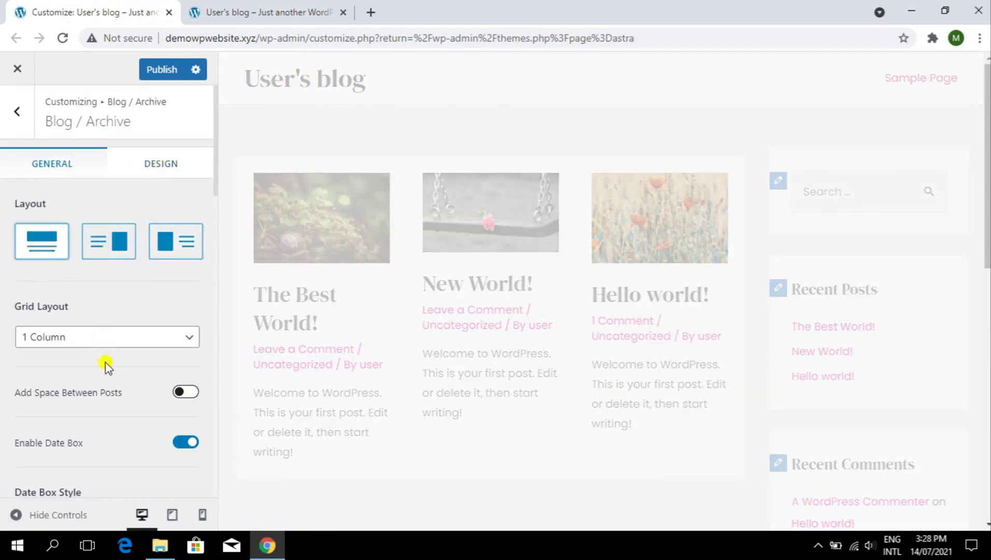
Set the blog Grid Layout to 2 Columns and publish
click(106, 340)
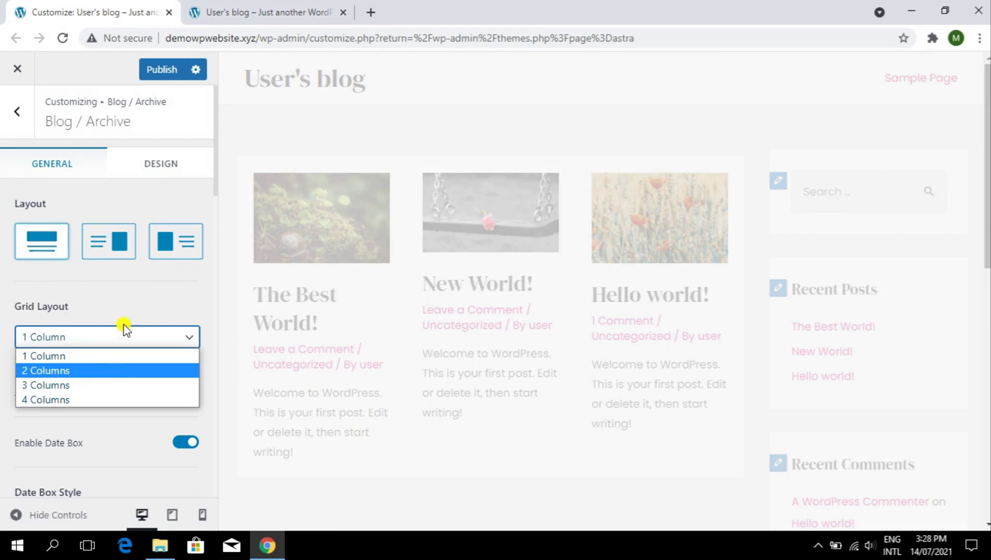
key(Return)
scroll(142, 332, down, 1)
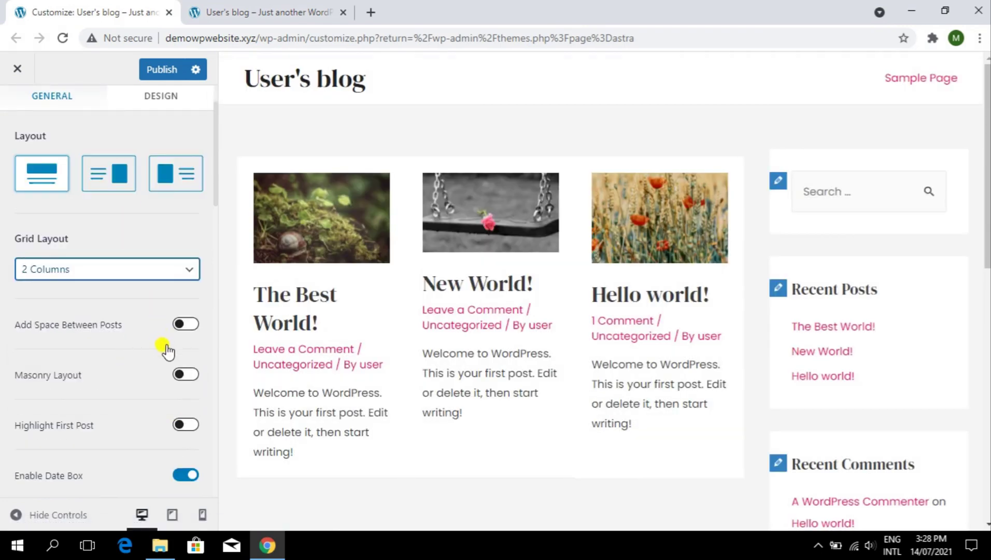
scroll(166, 354, down, 5)
scroll(100, 294, up, 3)
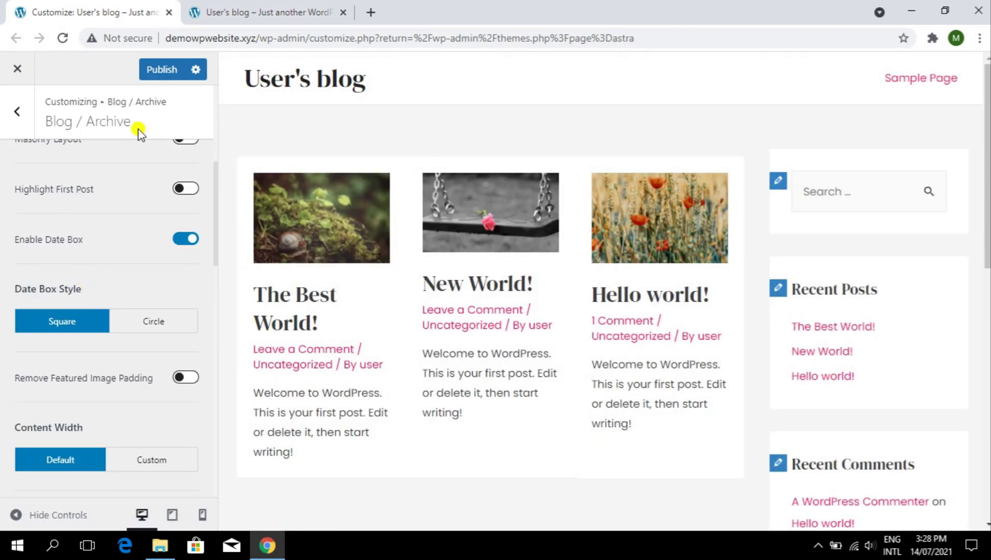
scroll(138, 126, up, 2)
click(155, 72)
Reload the live blog to review the two-column posts with date boxes
click(265, 9)
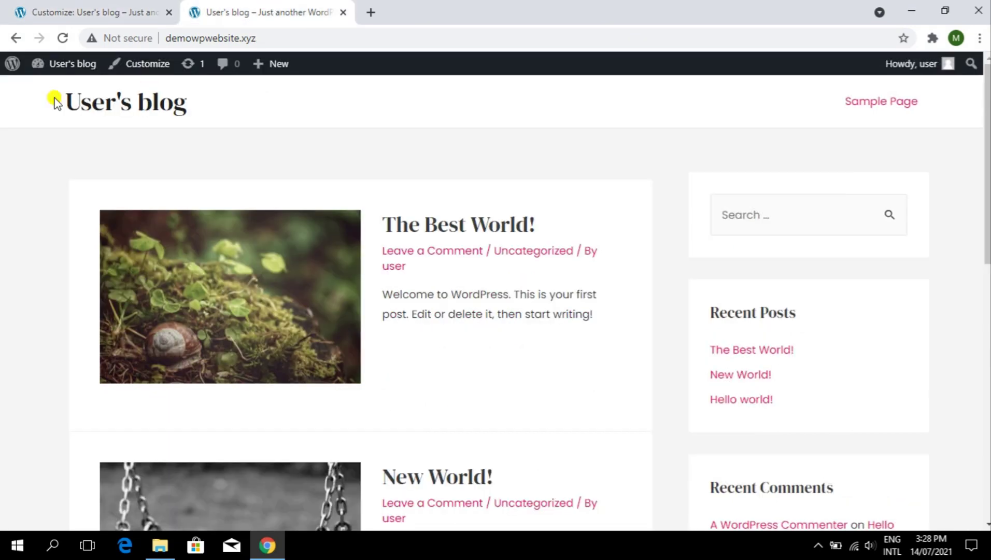
click(63, 38)
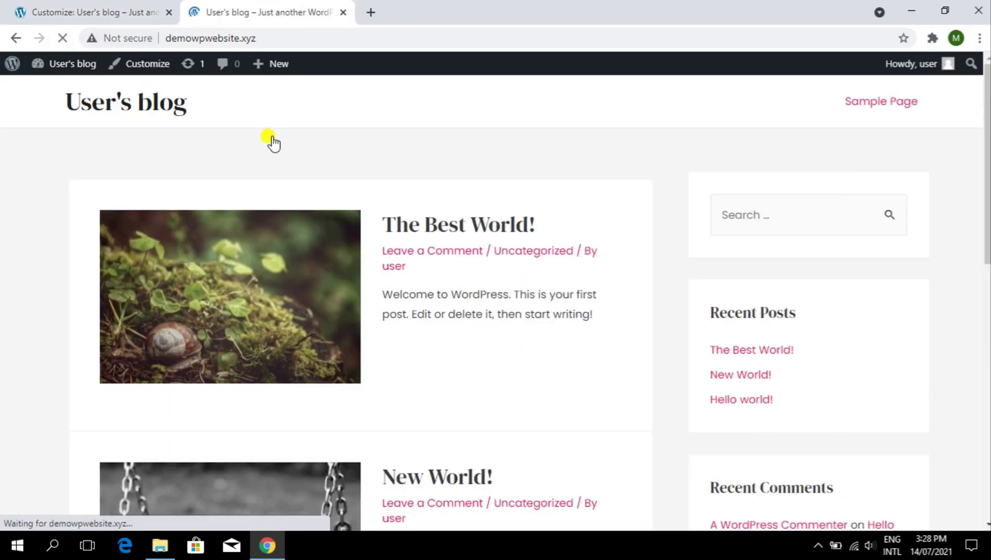
scroll(519, 215, down, 5)
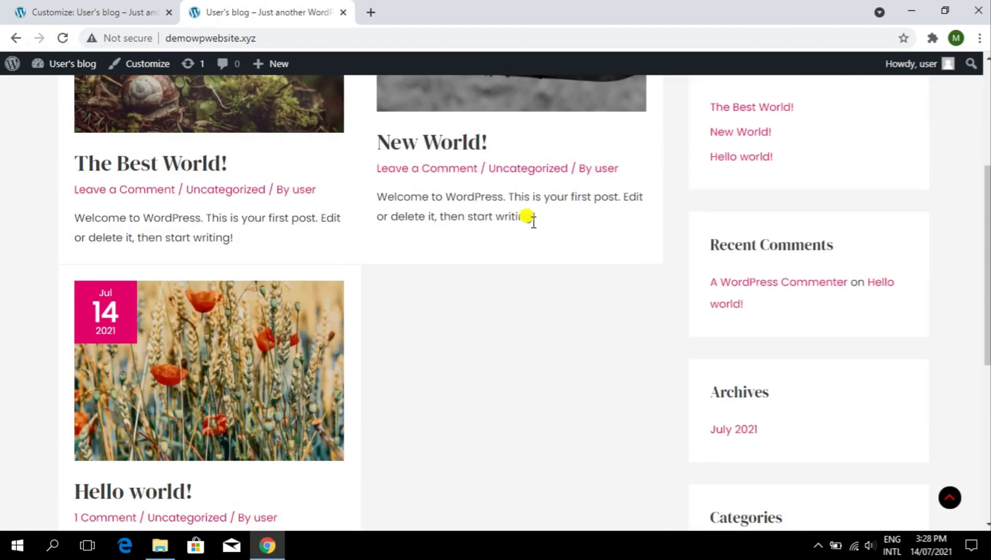
scroll(529, 217, down, 5)
scroll(427, 337, up, 10)
key(ctrl+Page_Up)
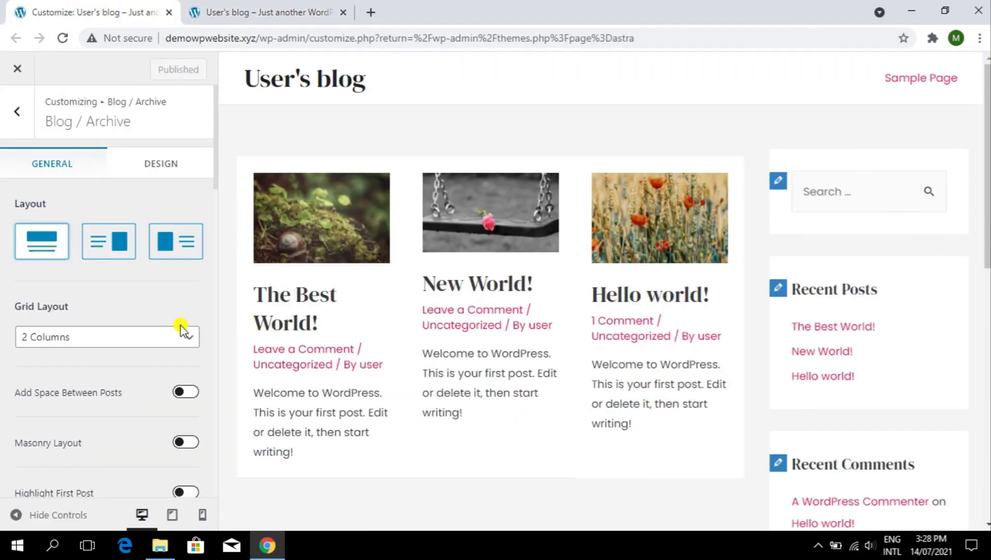
scroll(179, 332, down, 5)
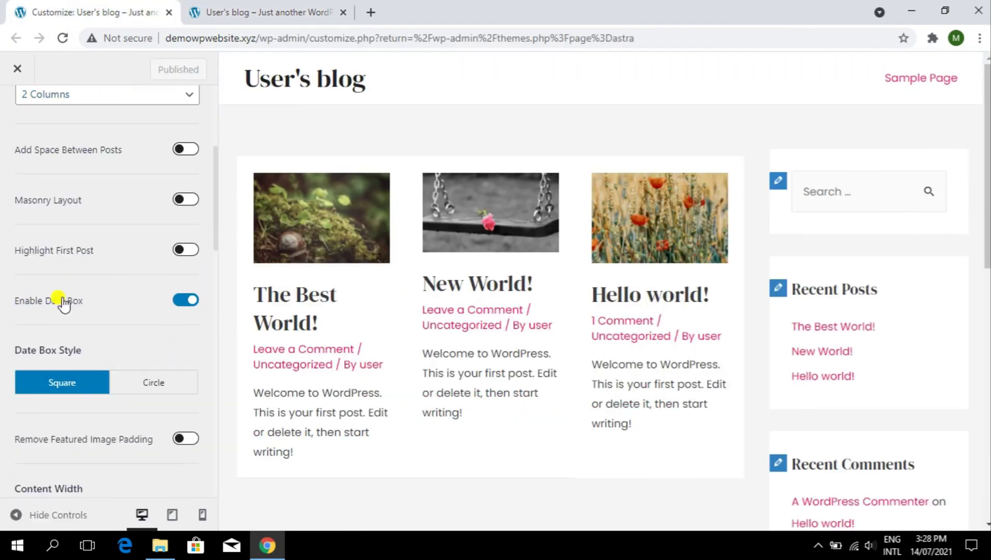
click(234, 7)
Turn on Masonry Layout for the blog posts in the Customizer
click(103, 11)
scroll(168, 355, down, 5)
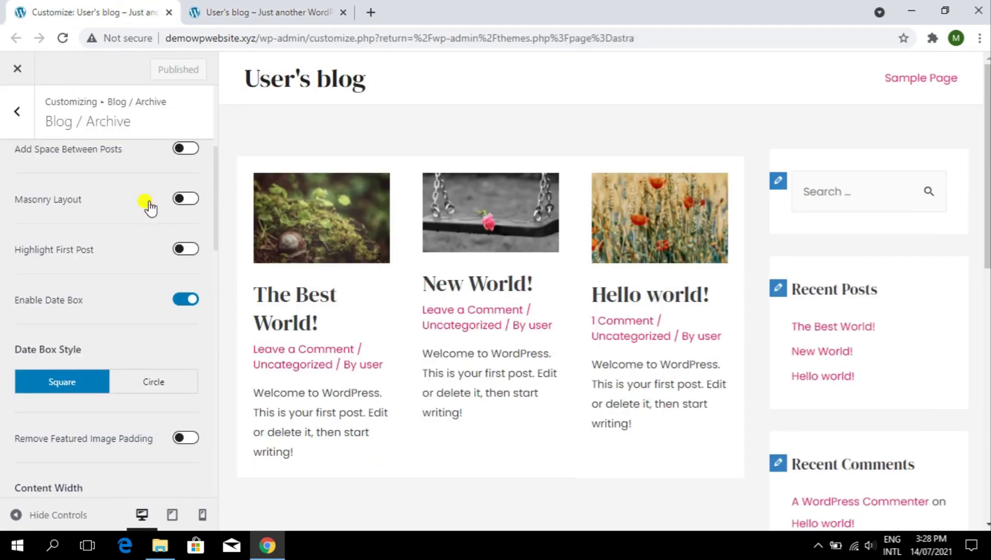
scroll(150, 205, up, 4)
scroll(148, 323, down, 4)
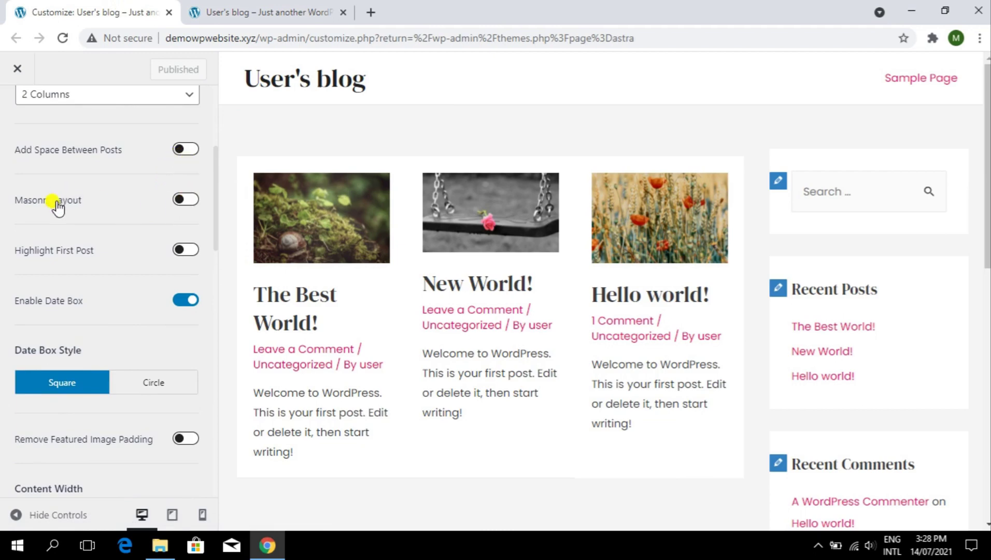
click(186, 202)
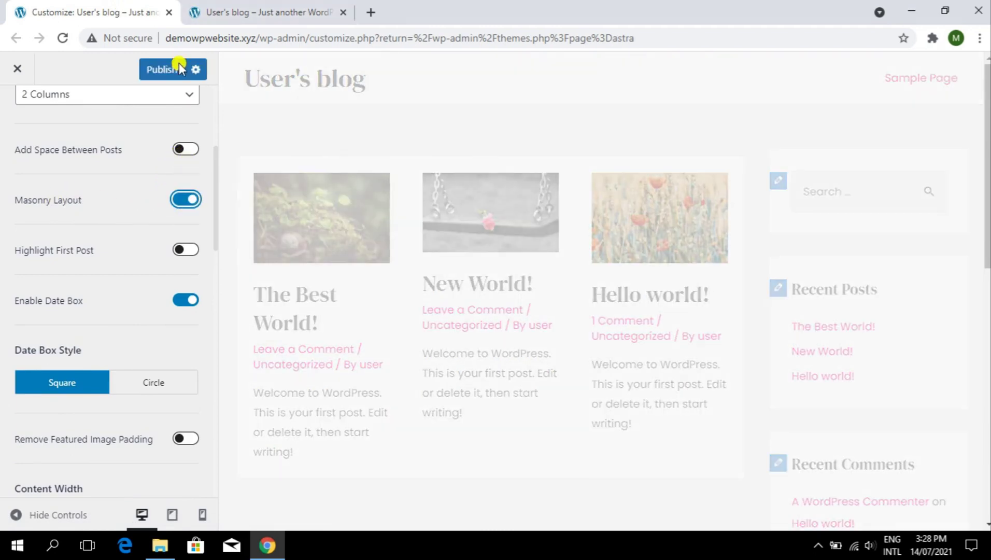
Publish the masonry layout and check it on the live blog
click(170, 73)
click(231, 10)
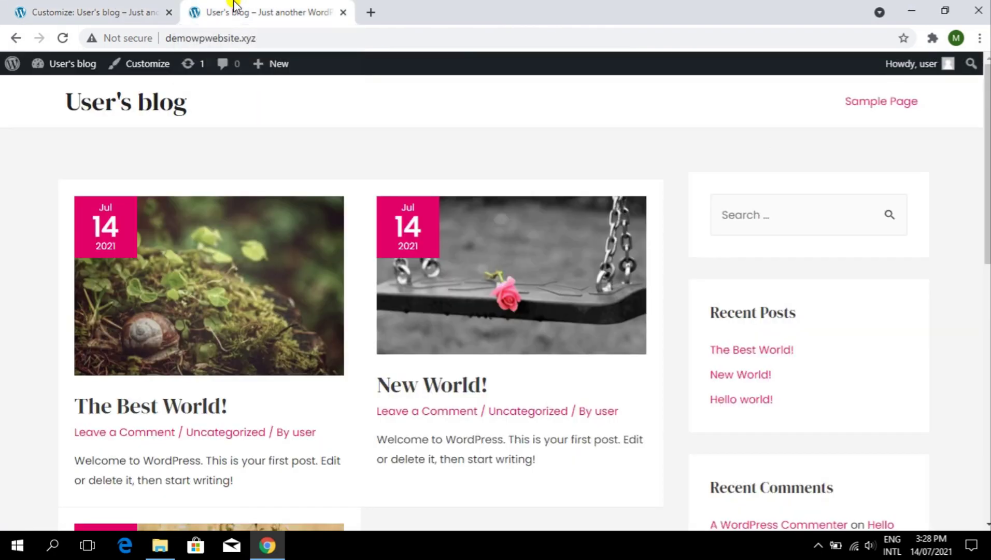
scroll(350, 354, down, 9)
scroll(356, 308, up, 5)
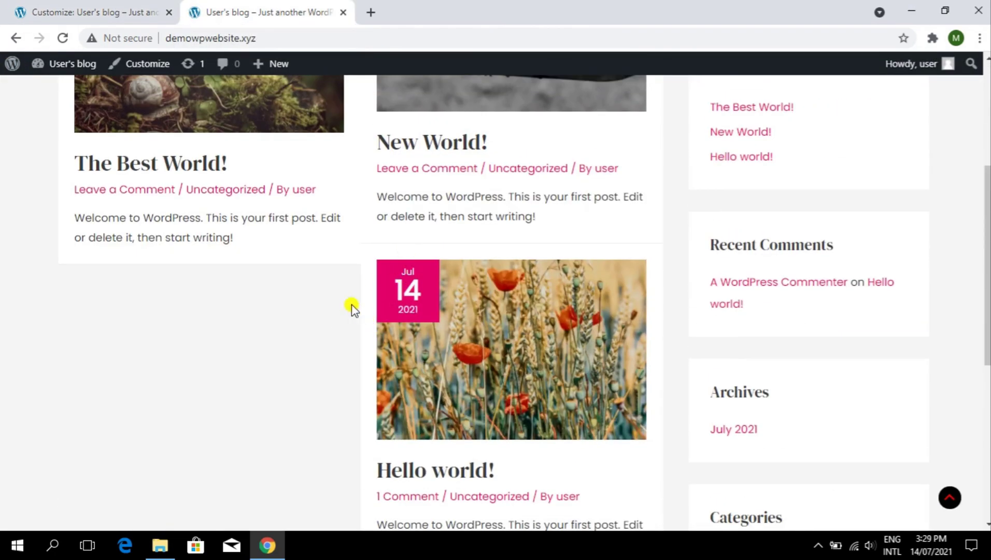
click(101, 11)
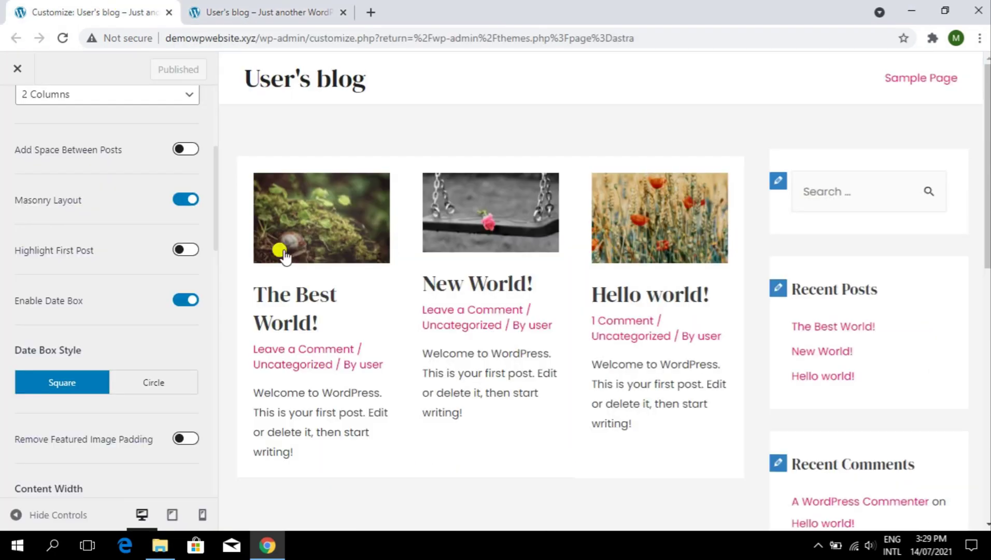
Turn on Highlight First Post, publish, and reload the live blog
click(186, 251)
click(230, 9)
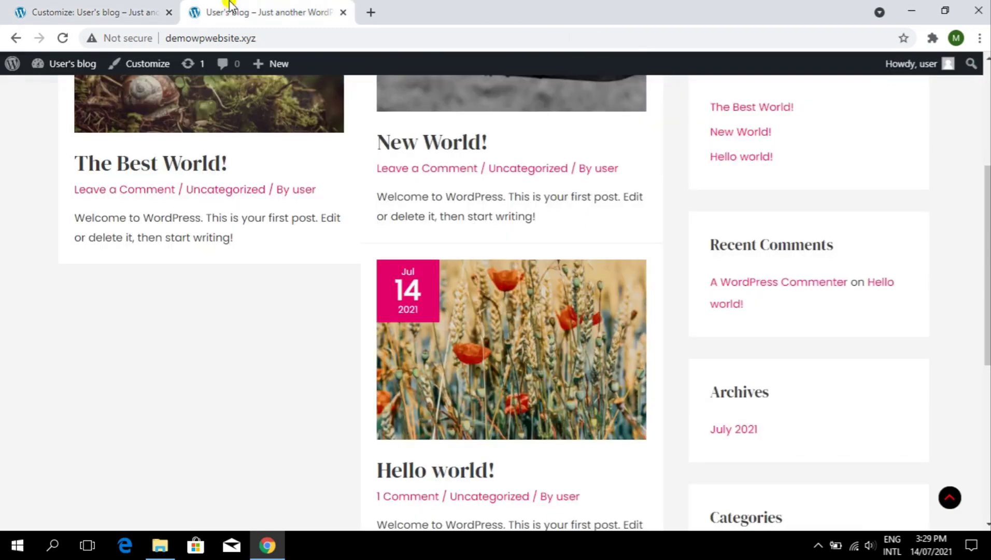
click(89, 11)
click(183, 68)
click(199, 13)
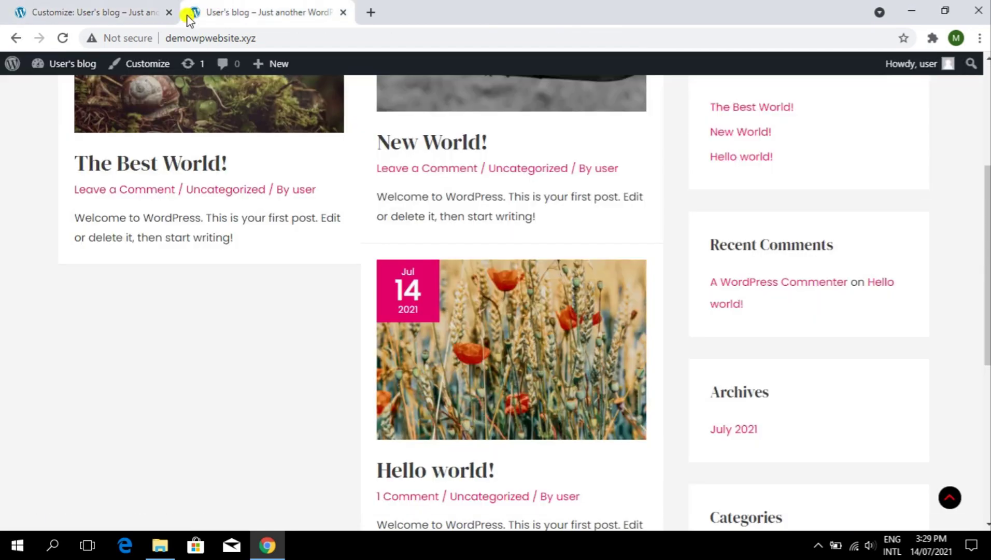
click(63, 37)
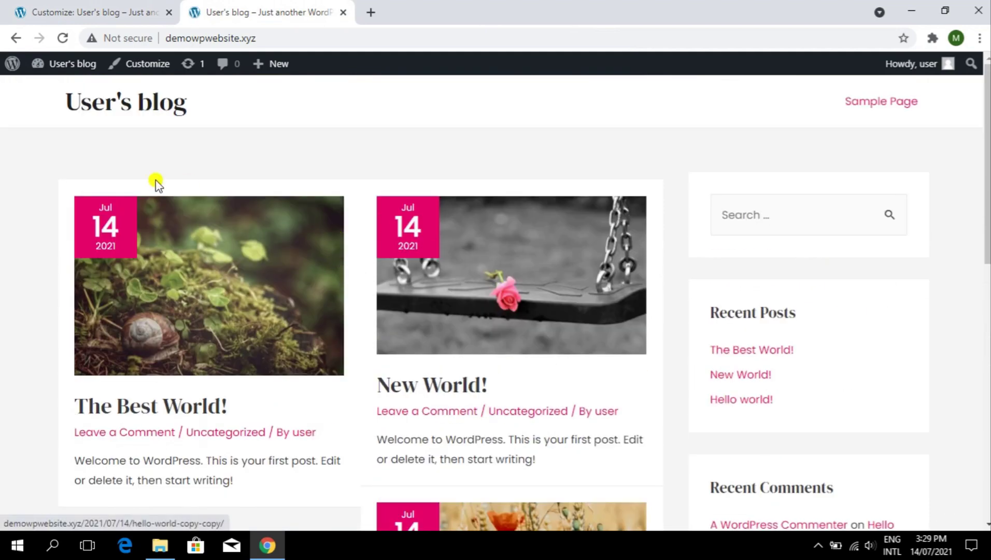
Reload and scroll the live blog, then return to the Customizer's blog archive settings
click(30, 5)
key(ctrl+Tab)
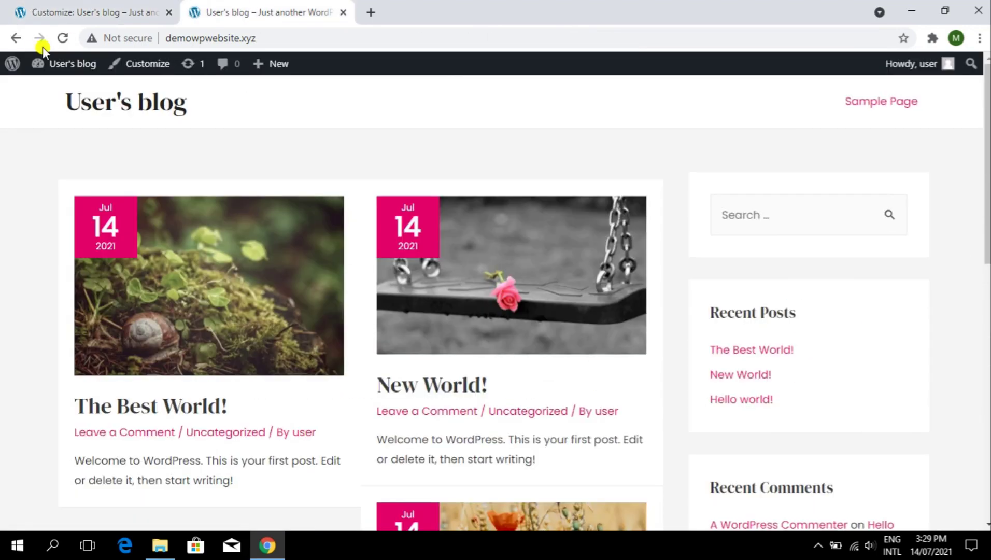
click(59, 39)
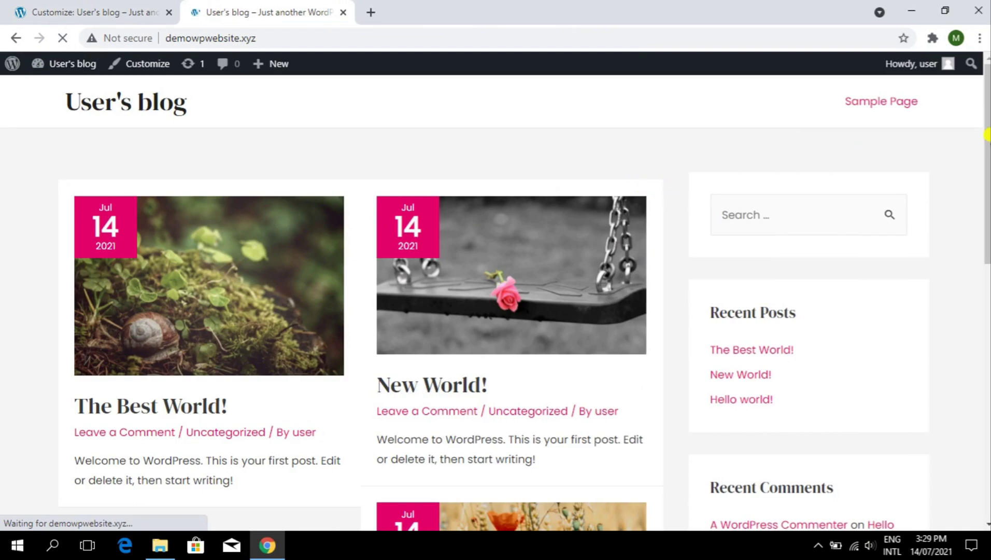
scroll(988, 115, down, 5)
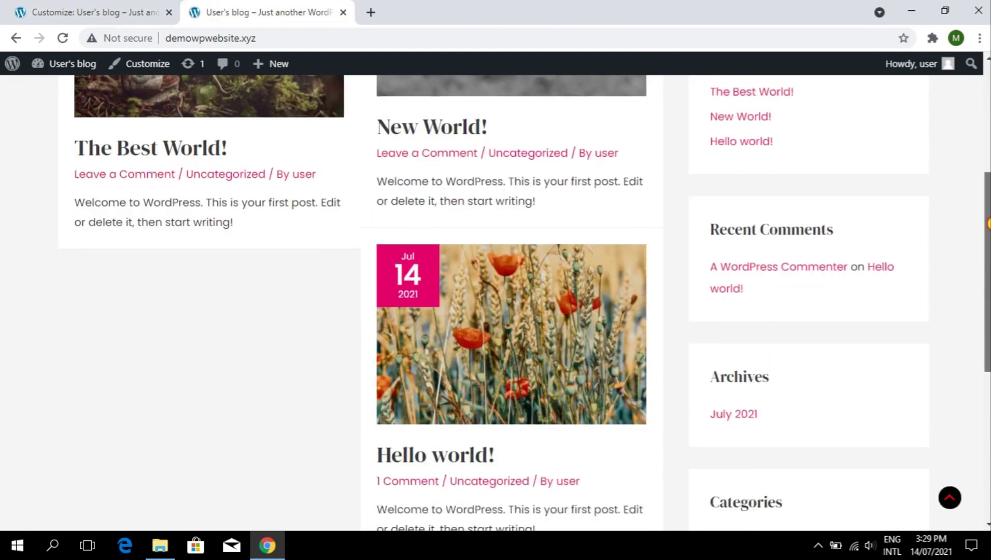
click(174, 6)
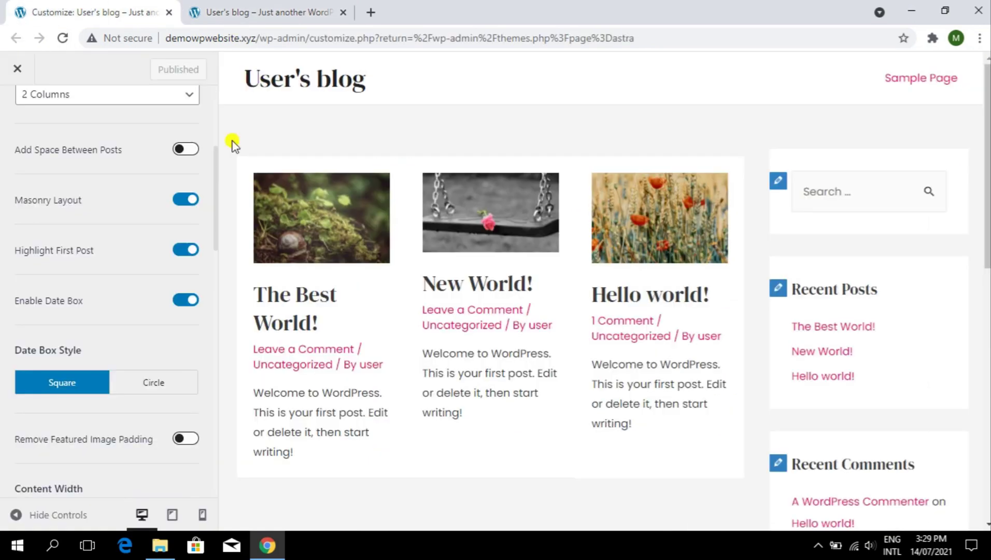
Enable Add Space Between Posts, publish, and check the spacing on the live blog
click(189, 151)
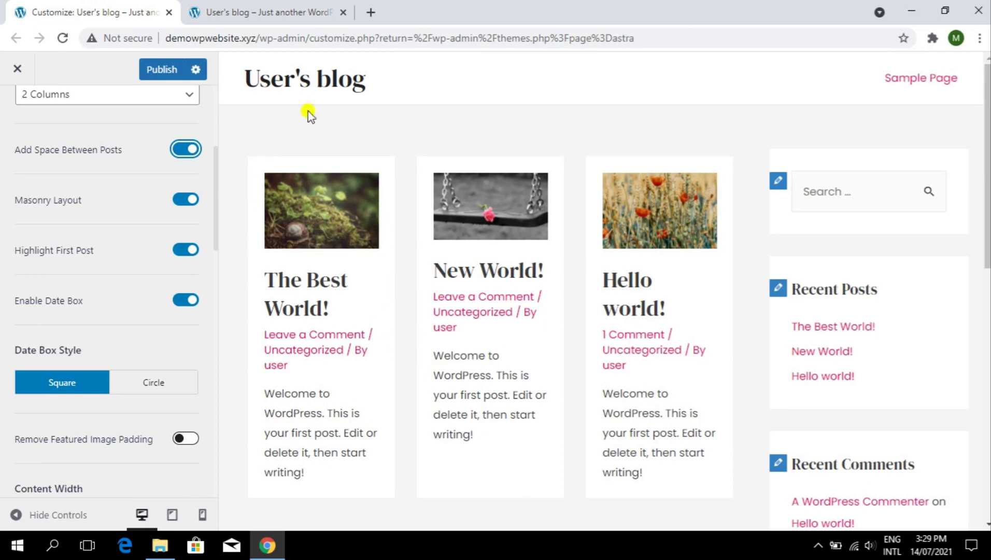
click(141, 68)
click(233, 11)
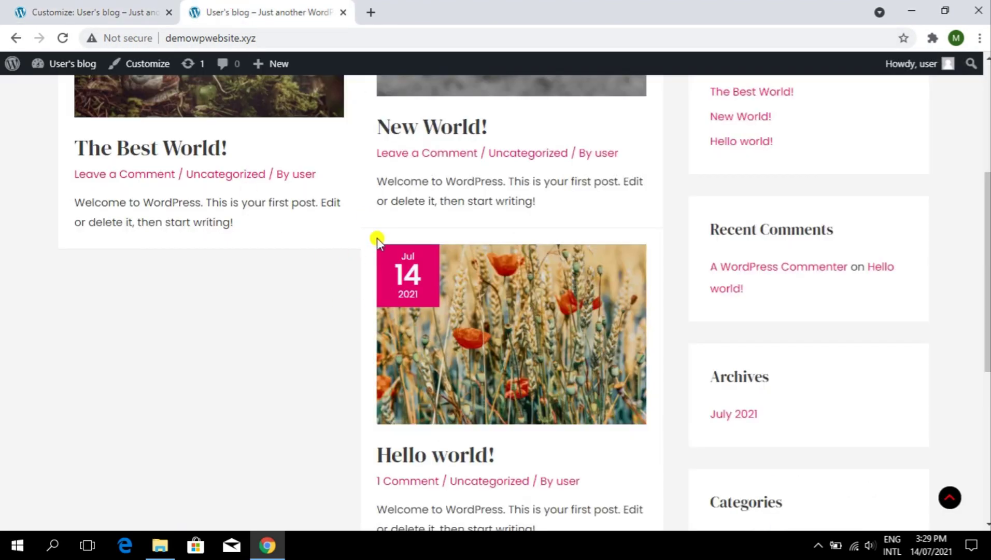
scroll(319, 255, up, 5)
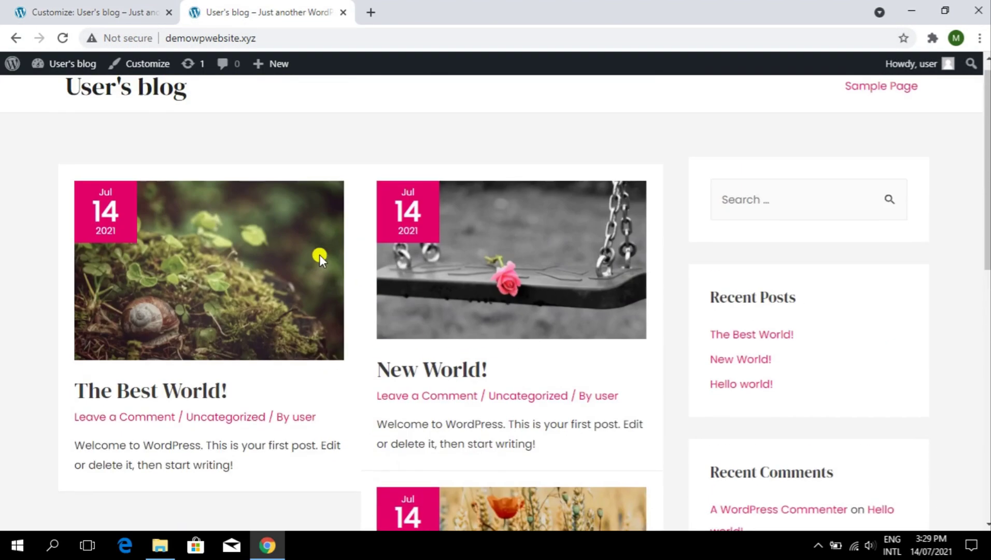
click(63, 38)
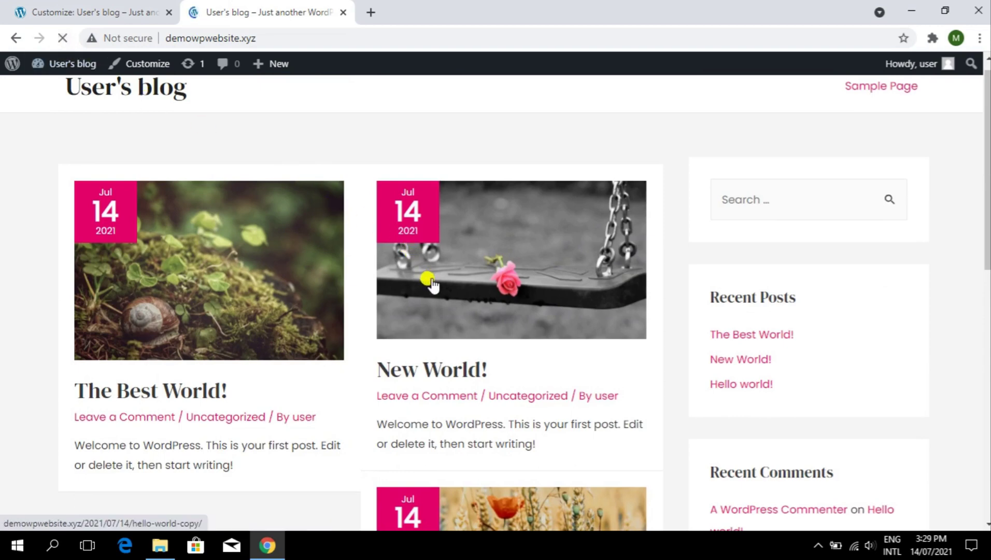
scroll(354, 310, down, 5)
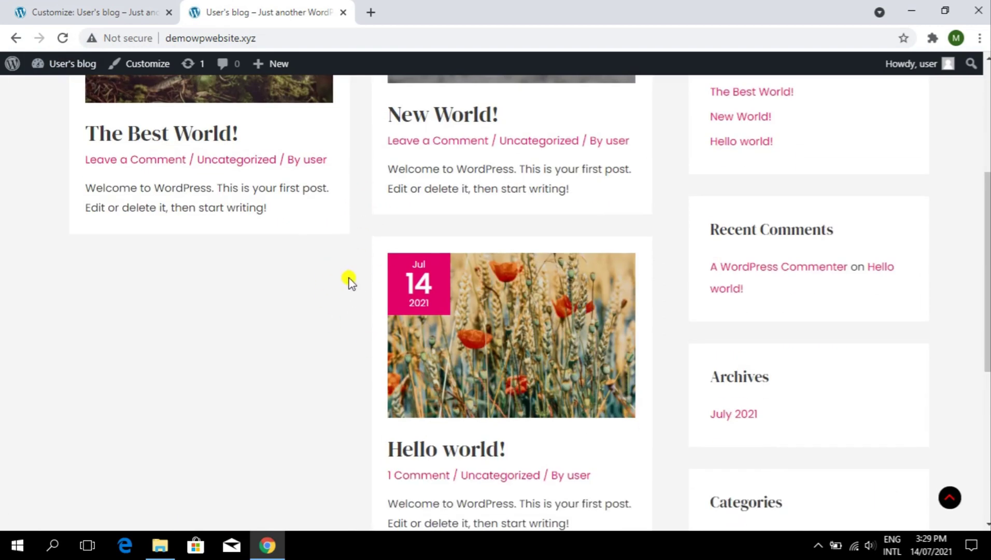
scroll(350, 281, up, 5)
Compare settings with the live blog, then set Content Width to Custom (1200 px)
click(103, 10)
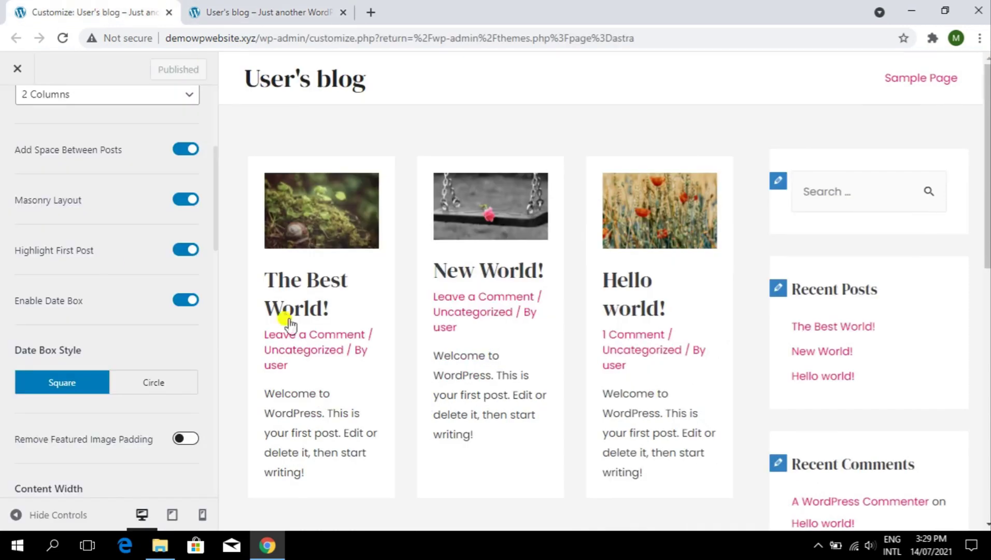
scroll(111, 298, down, 4)
scroll(115, 283, up, 4)
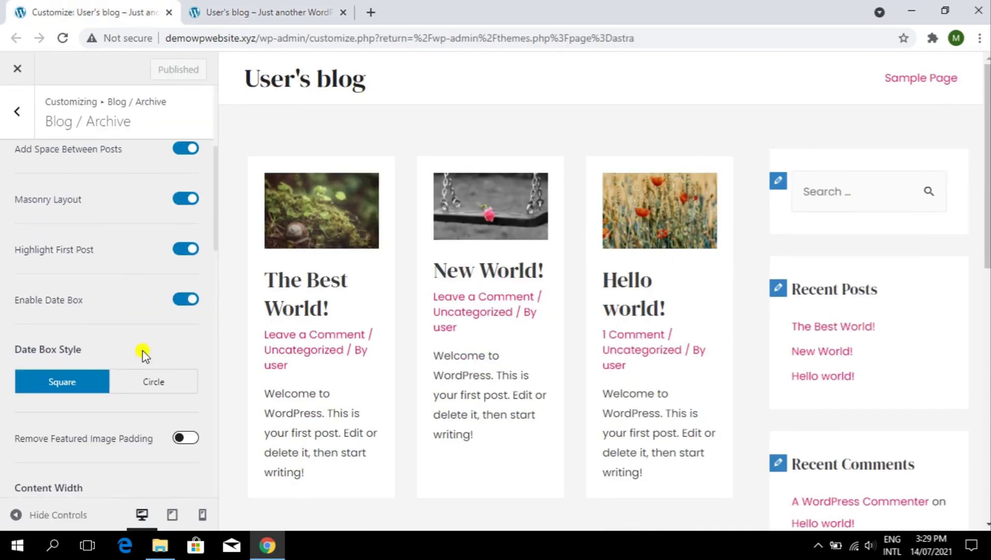
click(237, 11)
click(97, 7)
scroll(160, 383, down, 5)
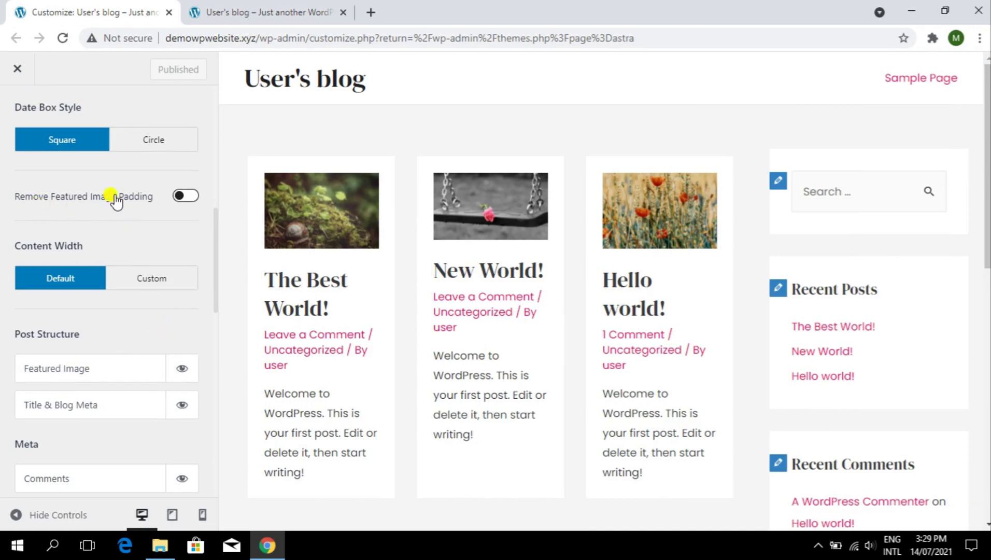
click(210, 11)
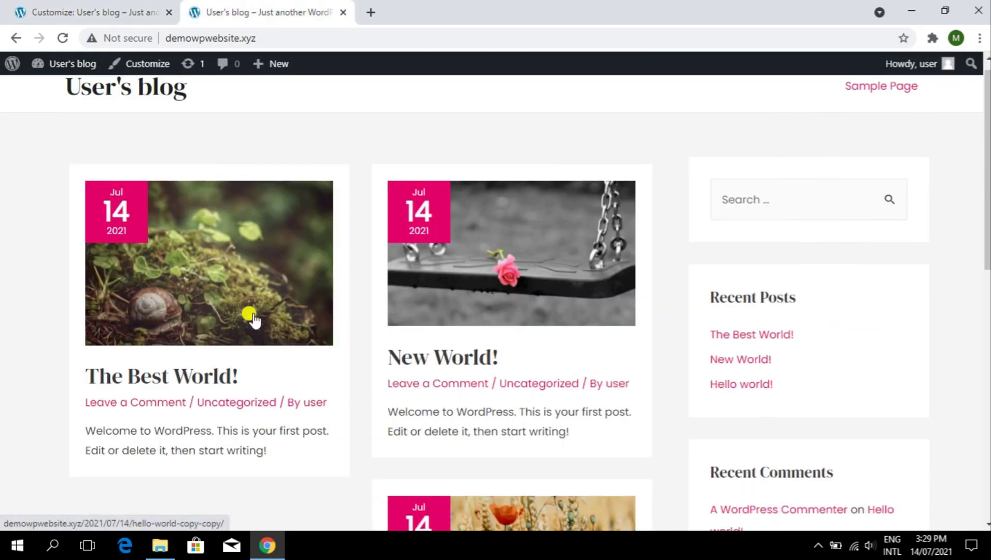
click(139, 10)
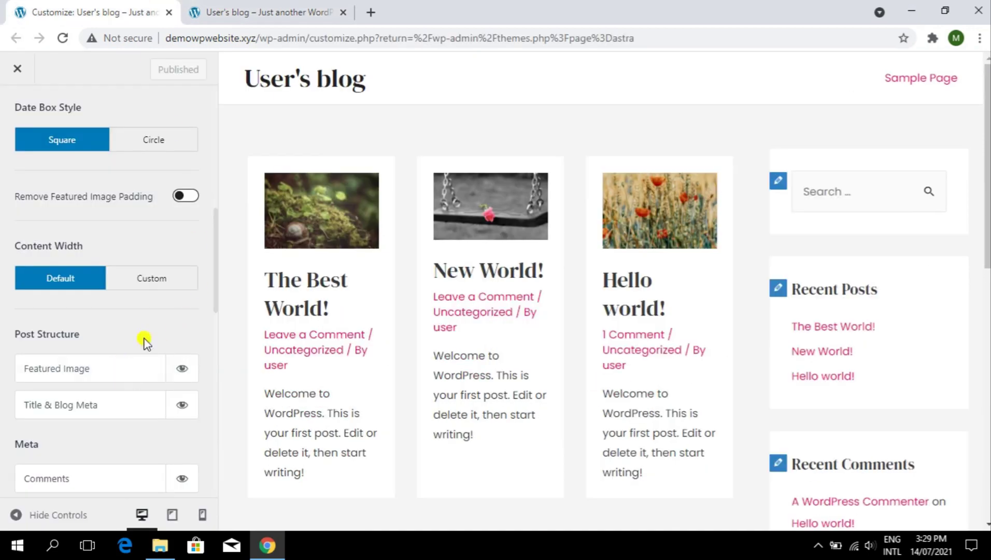
click(131, 282)
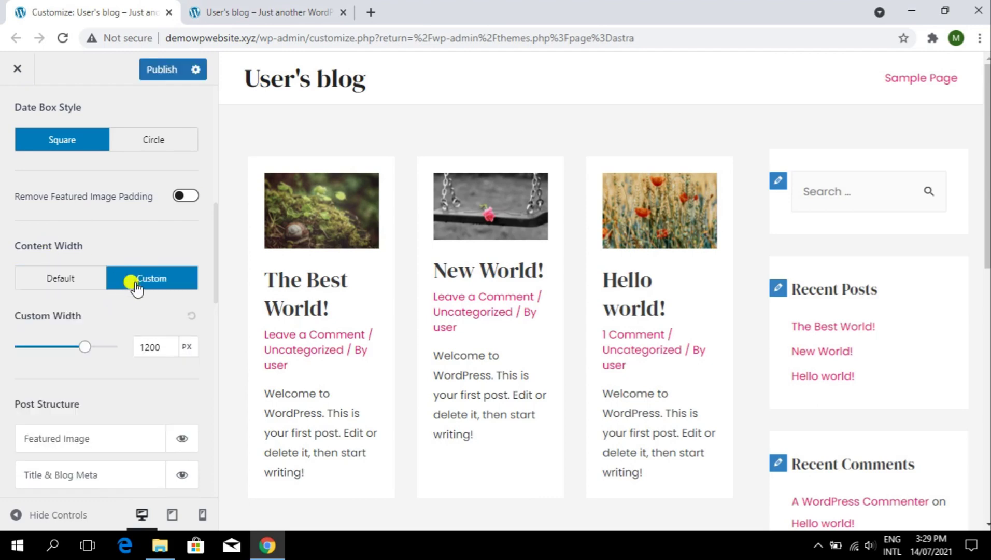
Return the blog Content Width to Default and compare the result on the live blog
click(77, 283)
scroll(140, 270, down, 5)
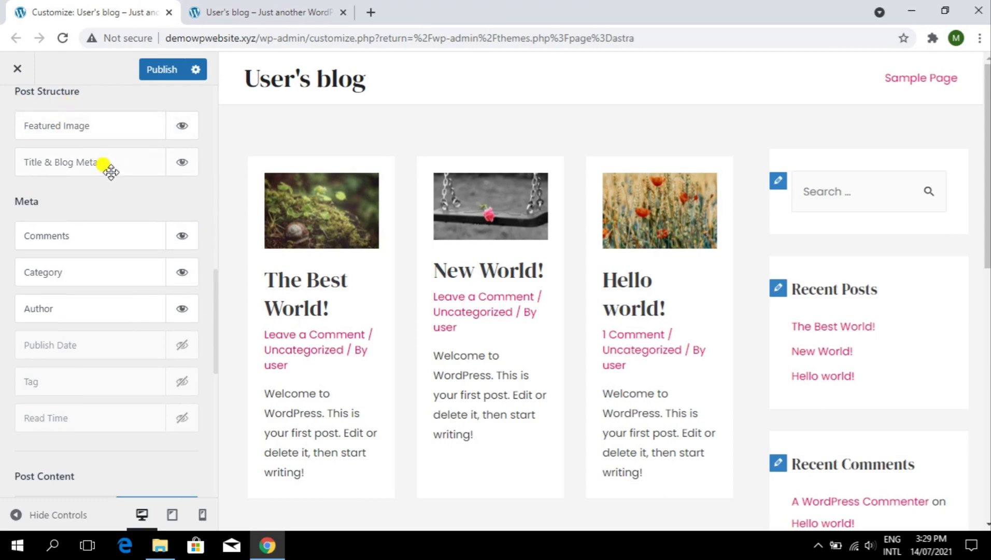
key(ctrl+Tab)
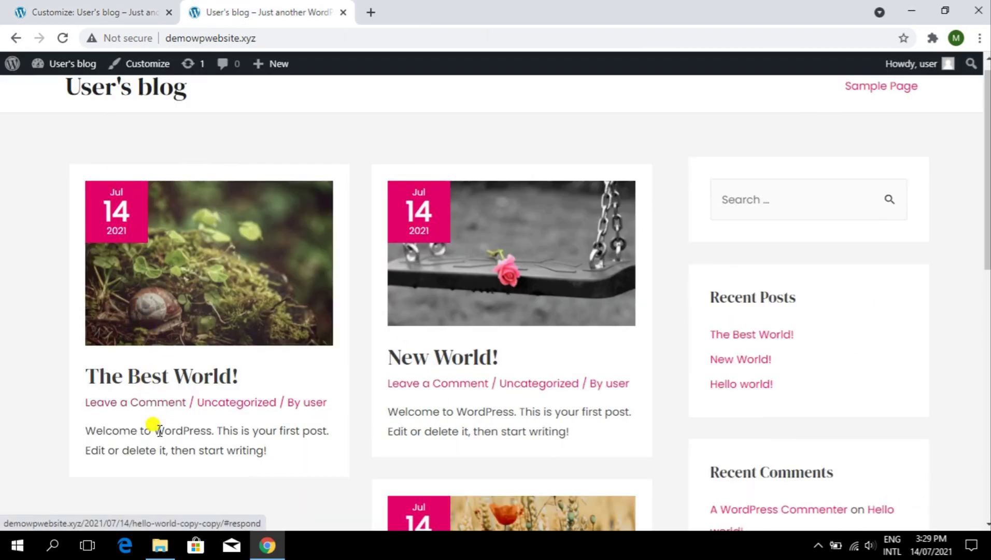
key(ctrl+Tab)
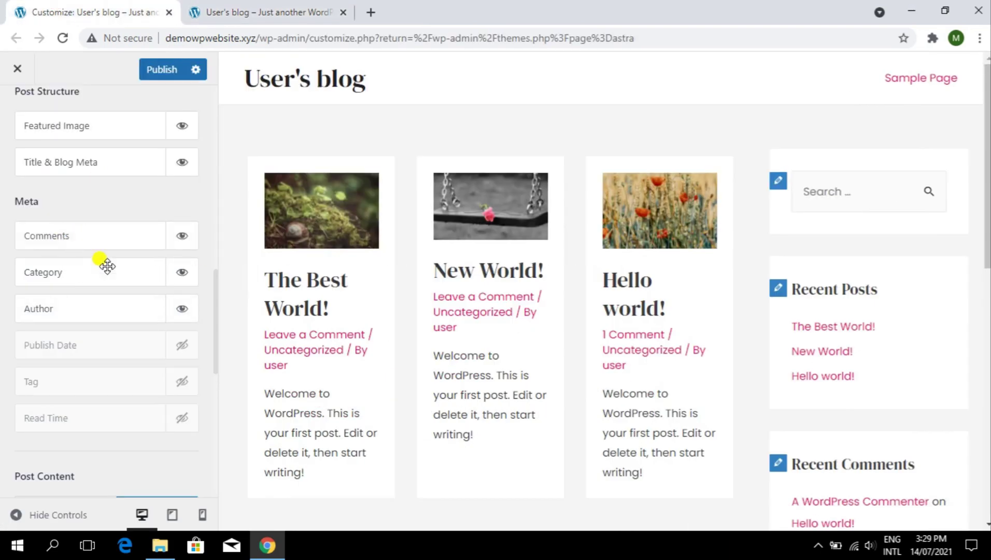
scroll(125, 404, down, 5)
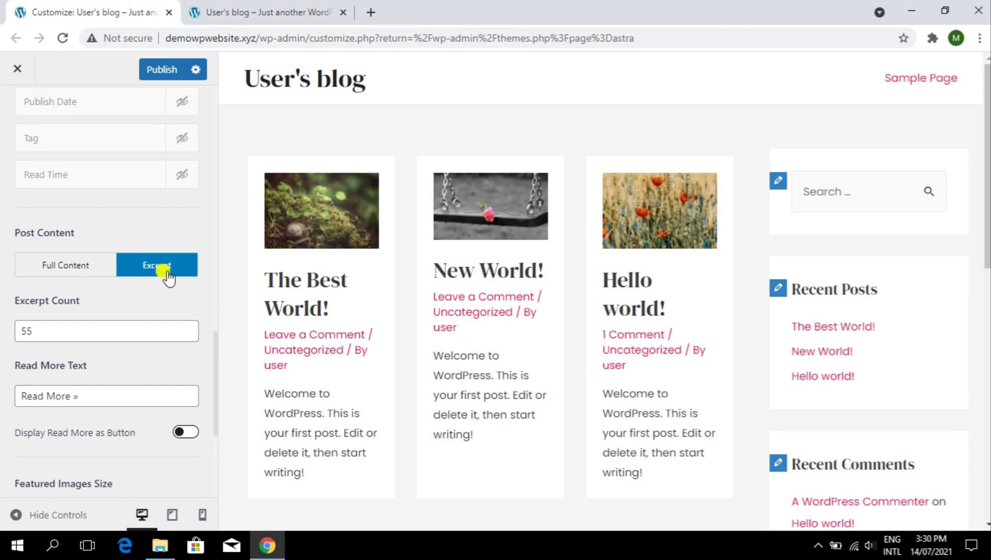
click(251, 6)
click(130, 7)
click(210, 8)
scroll(255, 403, down, 2)
scroll(224, 339, up, 3)
Switch on Display Read More as Button for the blog archive posts
key(ctrl+shift+Tab)
scroll(156, 394, down, 5)
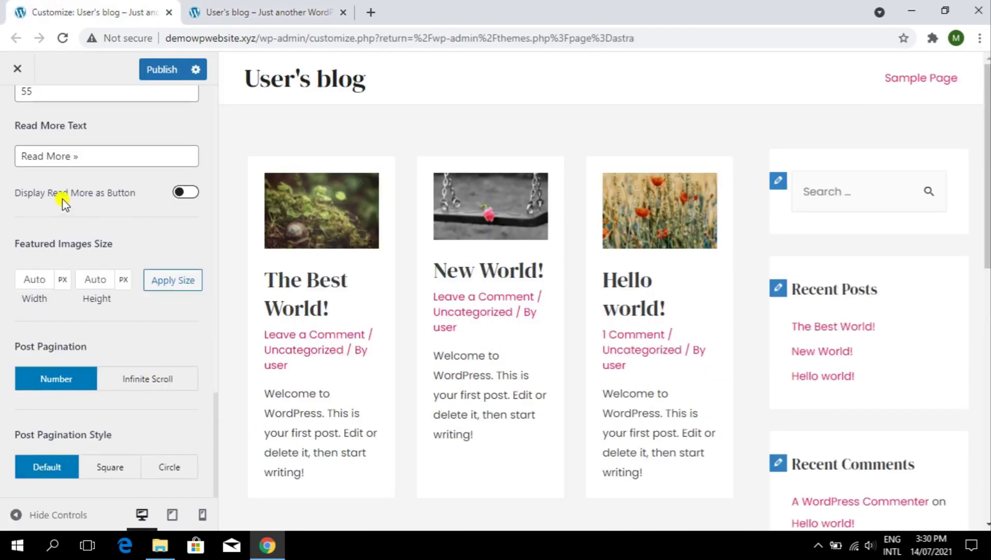
click(190, 196)
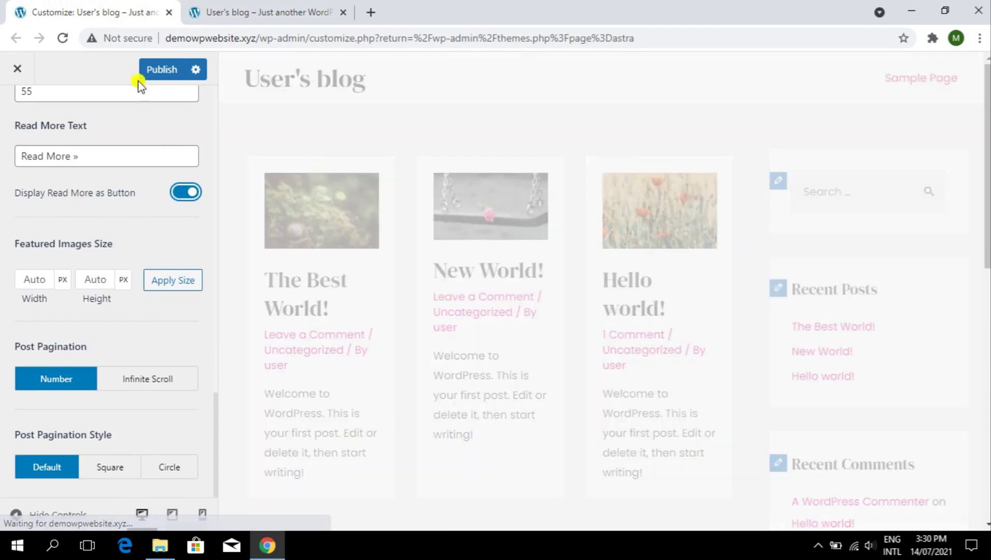
Publish the Read More button change and reload the live blog to check it
click(172, 66)
click(259, 10)
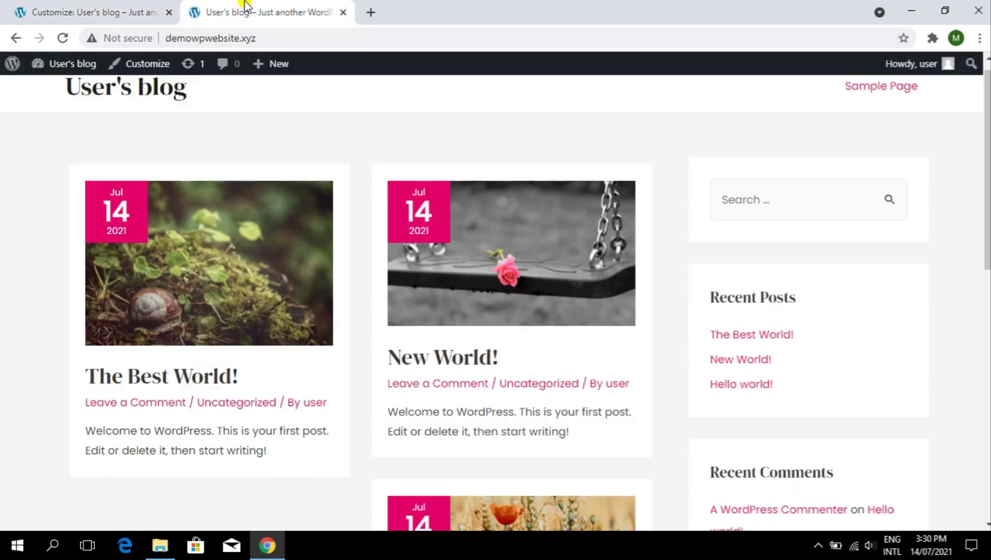
key(ctrl+shift+Tab)
click(228, 7)
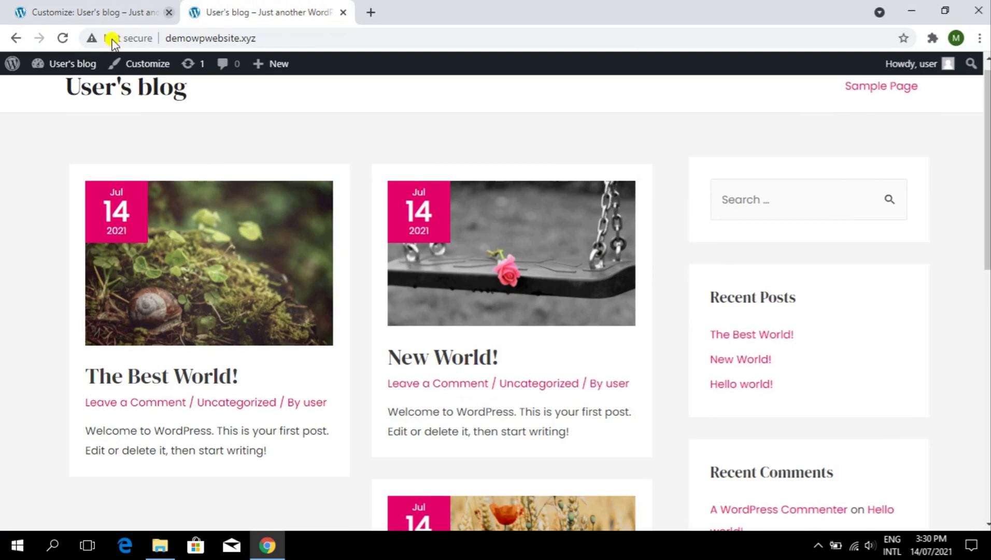
click(62, 38)
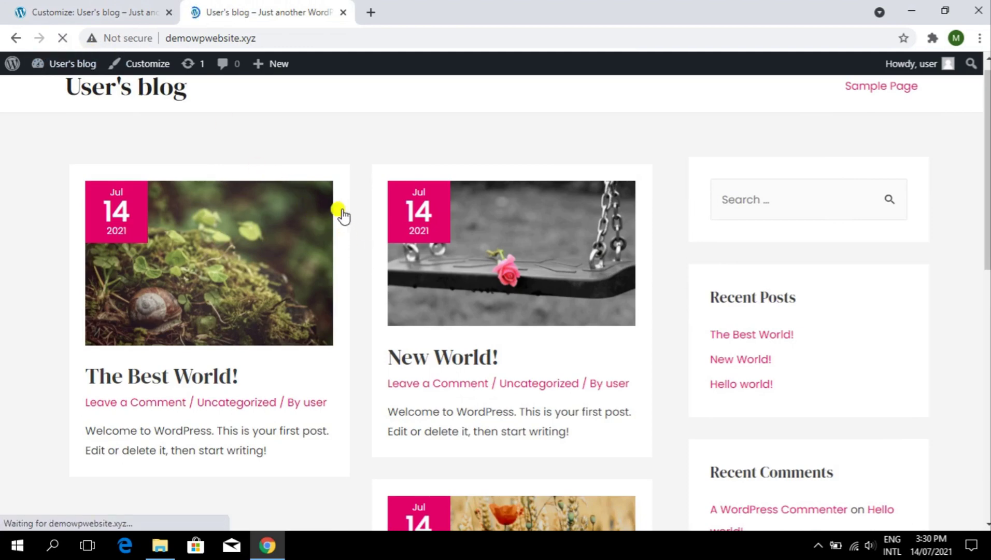
scroll(367, 211, down, 5)
key(ctrl+shift+Tab)
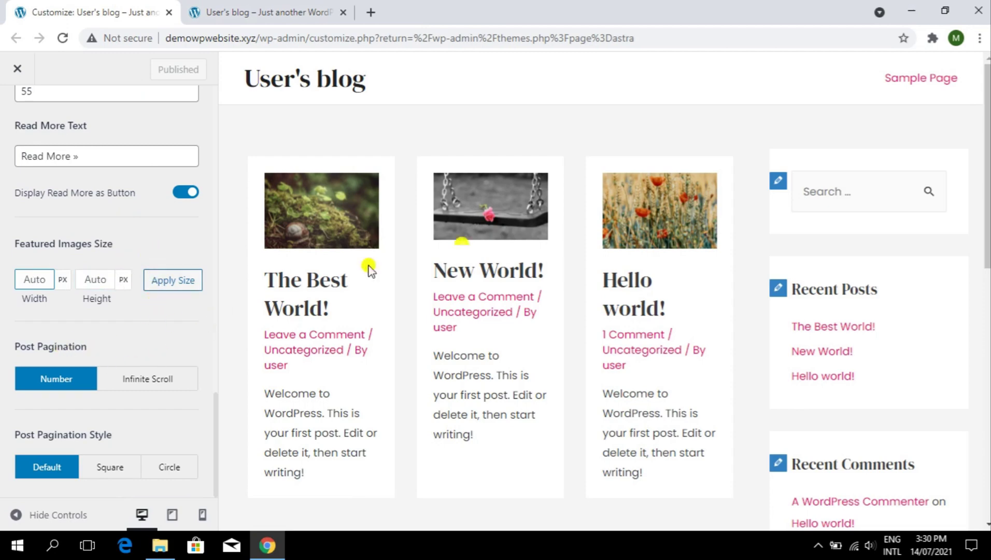
Try Infinite Scroll pagination, revert it to Number, then open the archive Design settings
scroll(614, 252, down, 5)
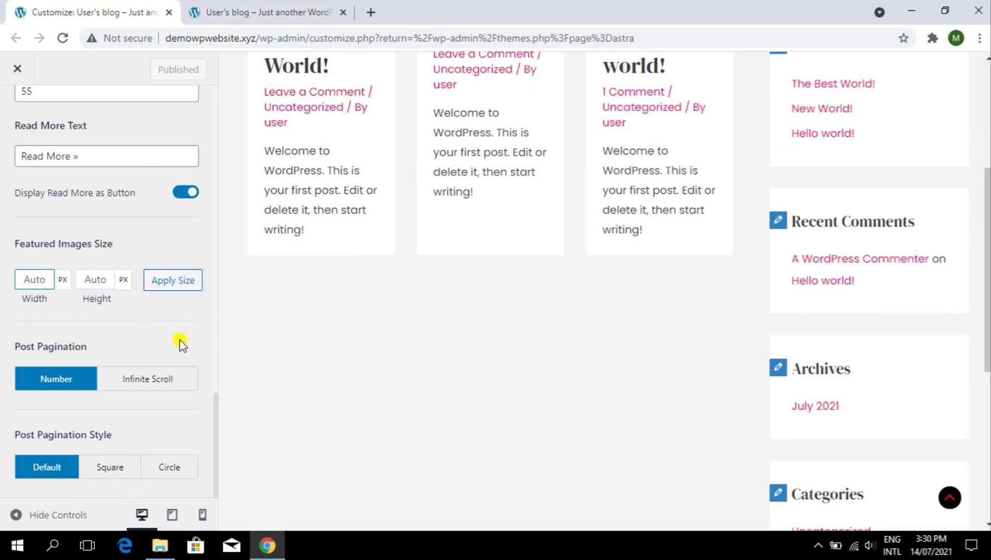
scroll(422, 307, up, 5)
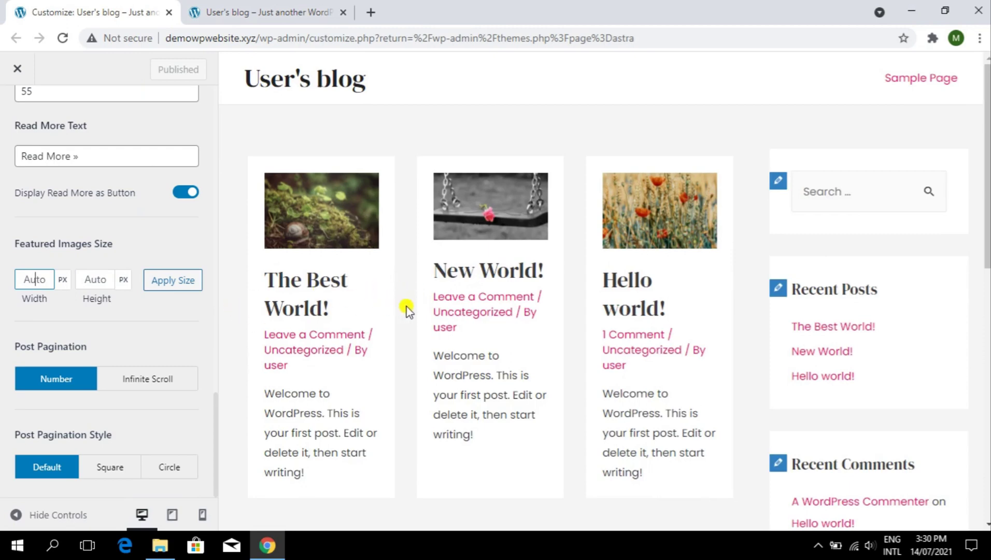
scroll(418, 327, down, 5)
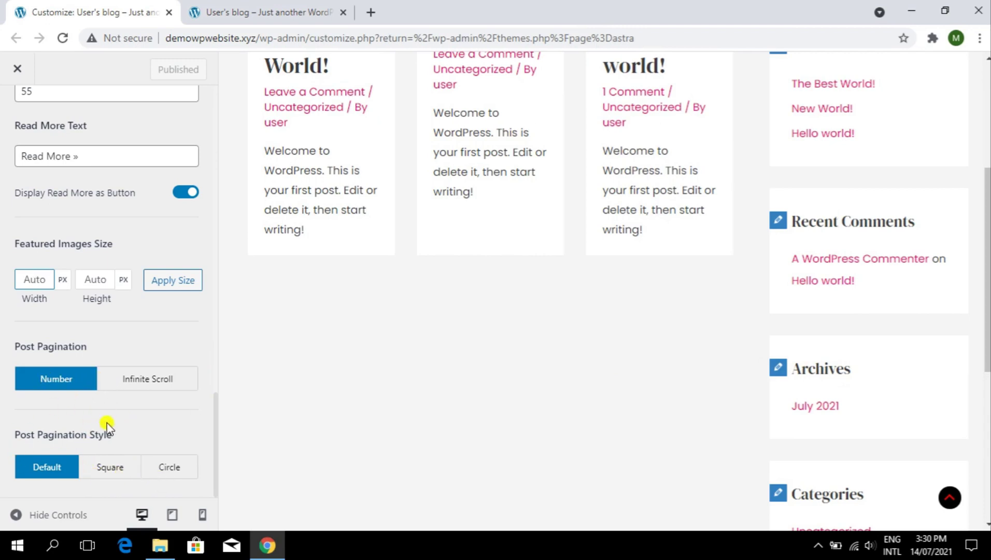
click(140, 386)
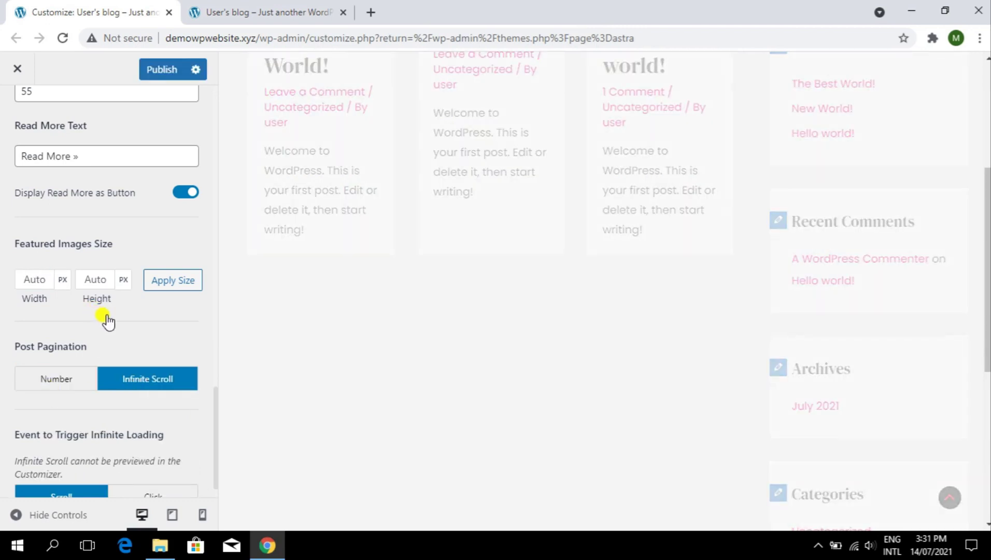
scroll(93, 382, up, 15)
scroll(108, 366, down, 8)
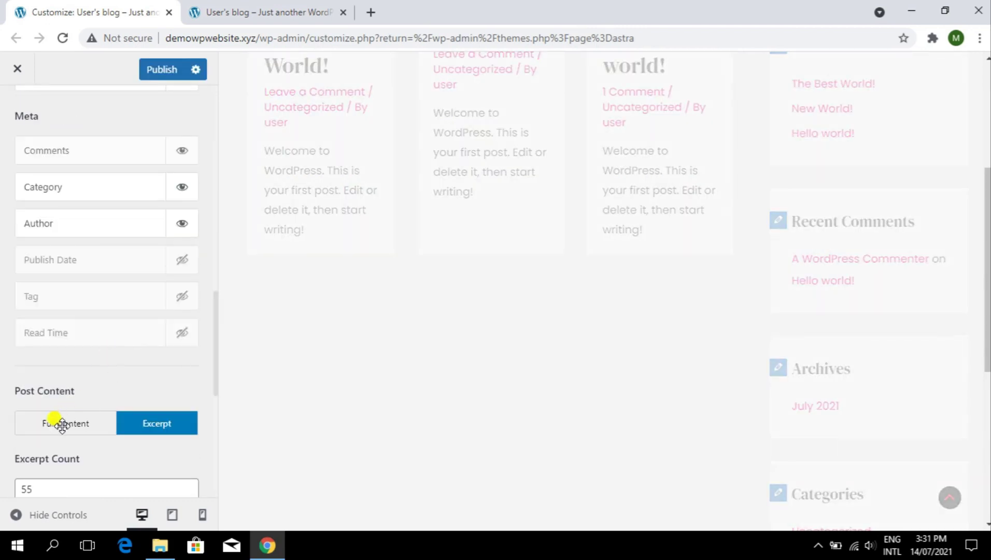
scroll(61, 424, down, 8)
click(64, 405)
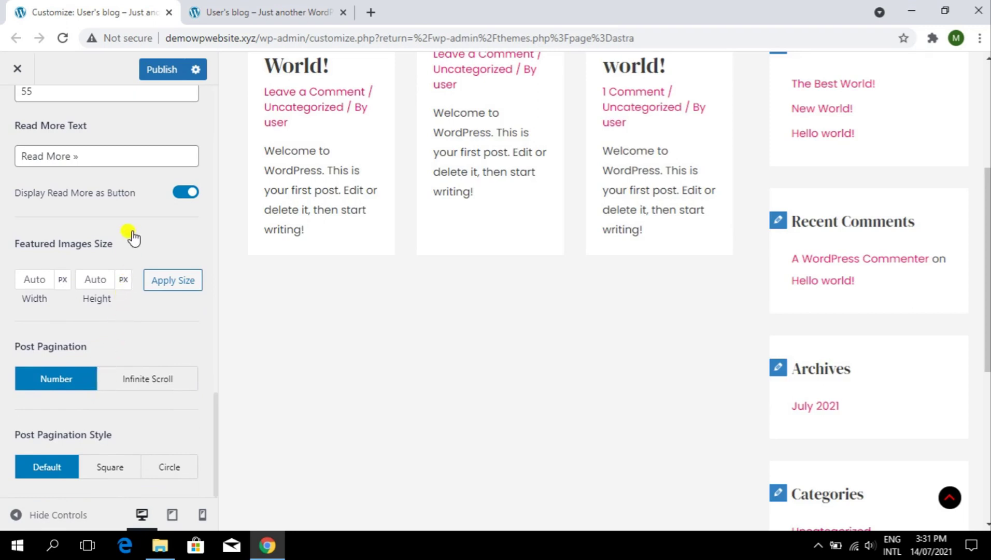
scroll(125, 208, up, 10)
click(149, 170)
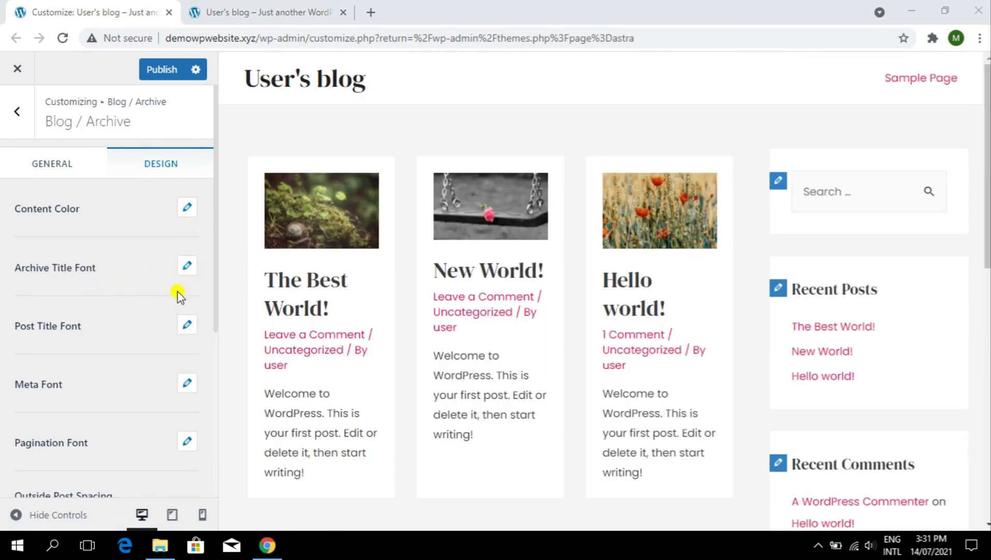
Set the archive Post Title font family to Poppins
drag(213, 275, 212, 353)
click(187, 192)
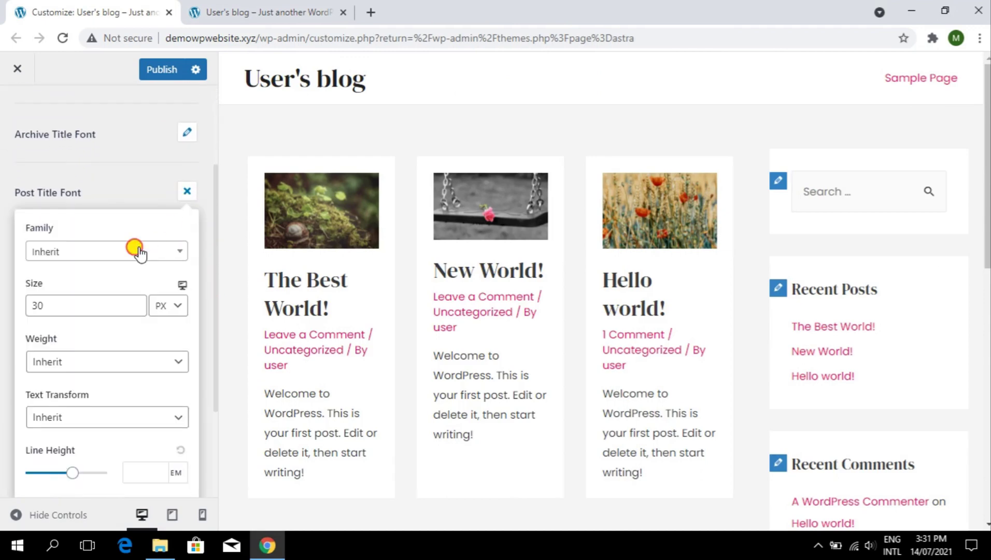
click(136, 251)
text(po)
key(Return)
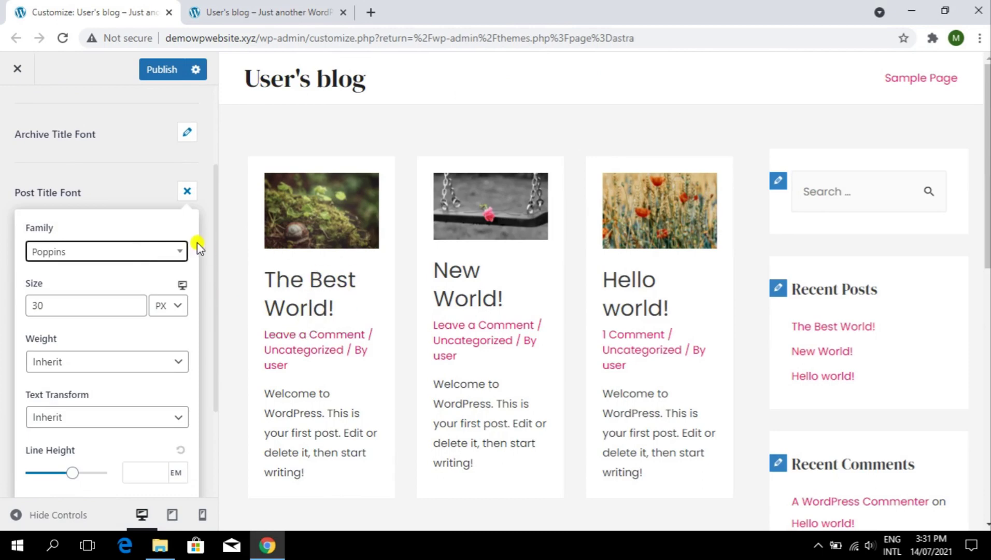
click(158, 252)
scroll(179, 315, up, 20)
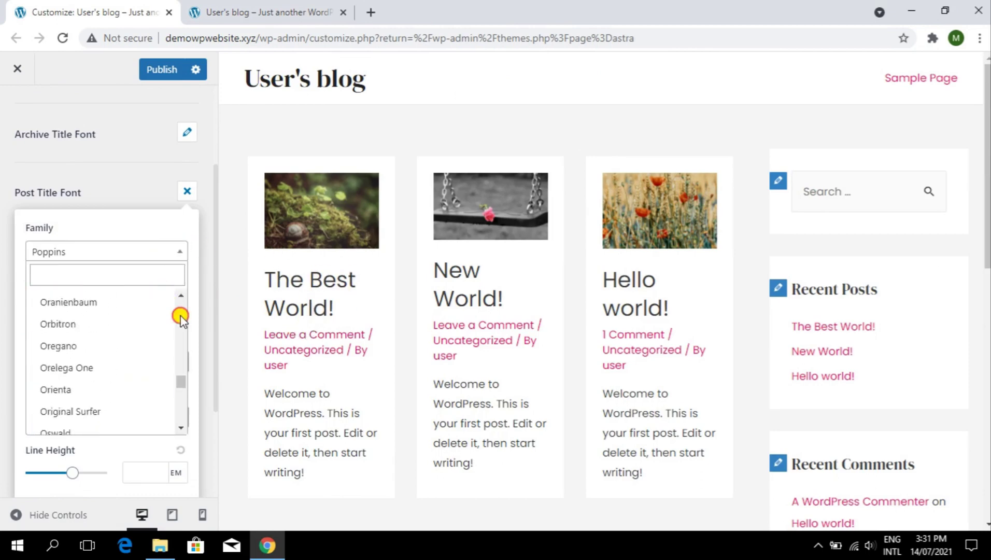
scroll(180, 381, up, 10)
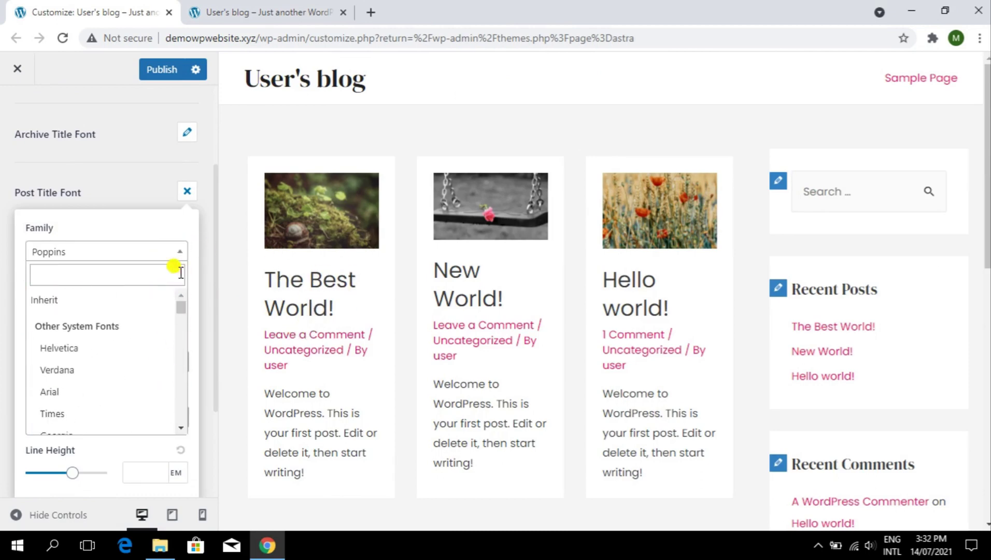
click(107, 296)
click(126, 178)
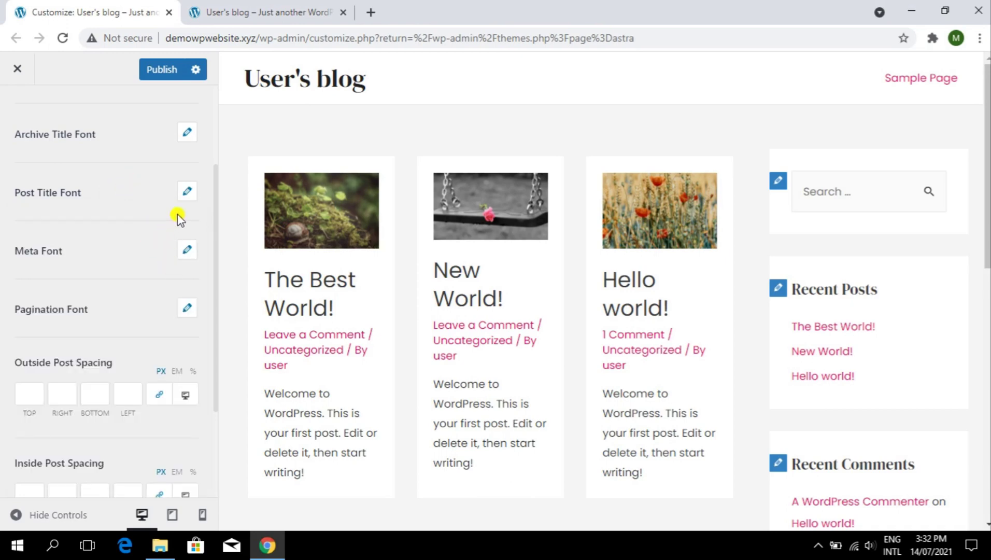
Publish the Poppins title font and go back to the Blog section
click(175, 69)
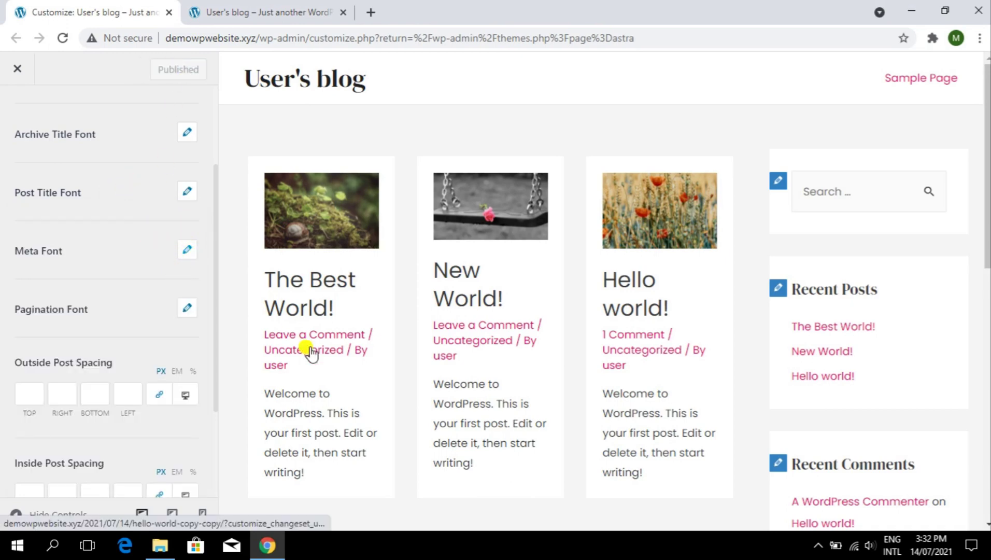
scroll(147, 307, down, 3)
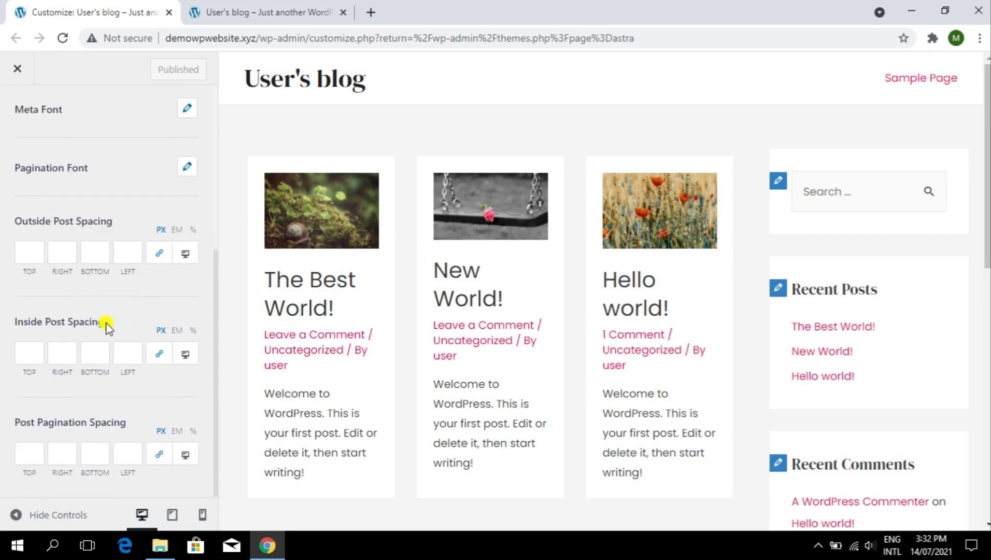
click(27, 346)
scroll(530, 265, down, 10)
scroll(475, 316, up, 10)
scroll(127, 178, up, 1)
scroll(127, 179, up, 3)
click(19, 133)
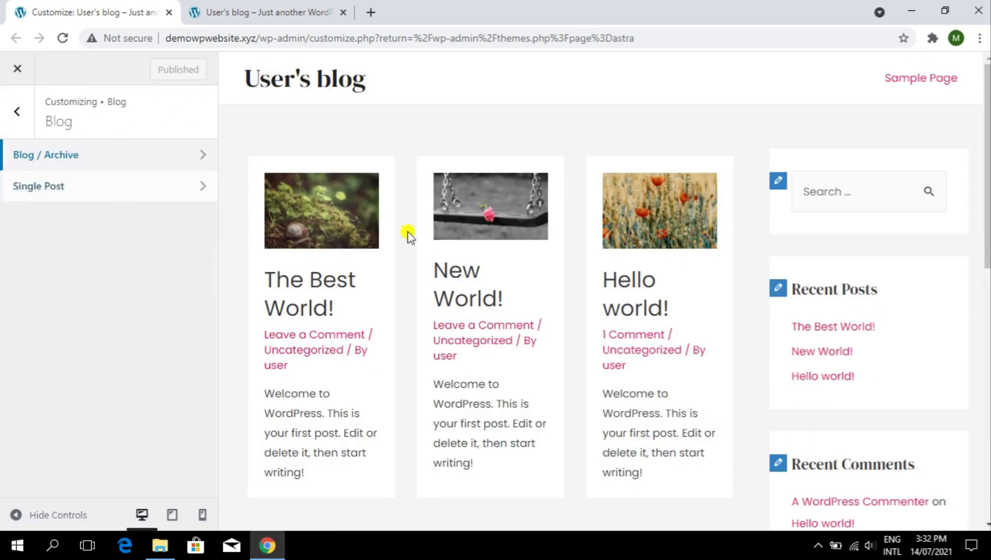
Preview The Best World! post and bring up the Single Post layout settings
click(338, 284)
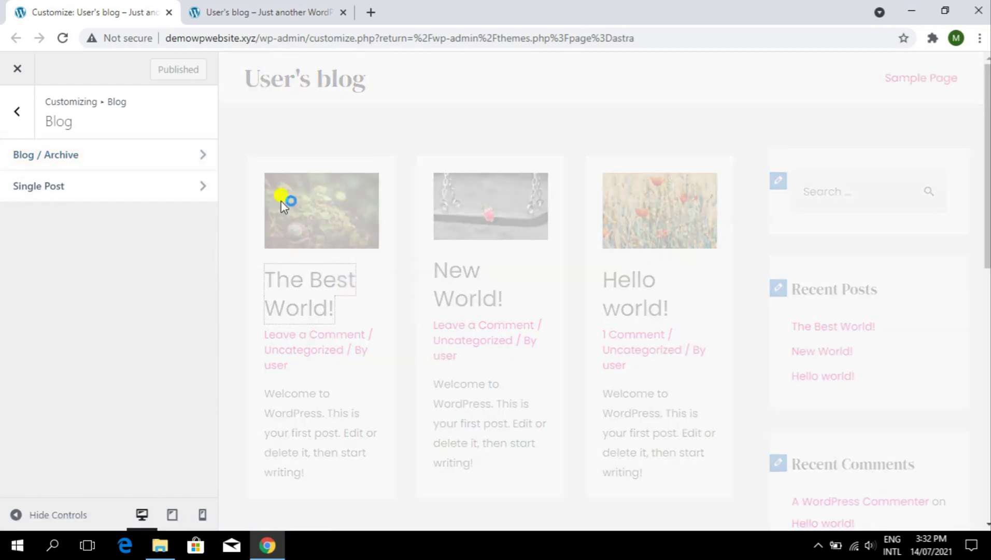
click(99, 187)
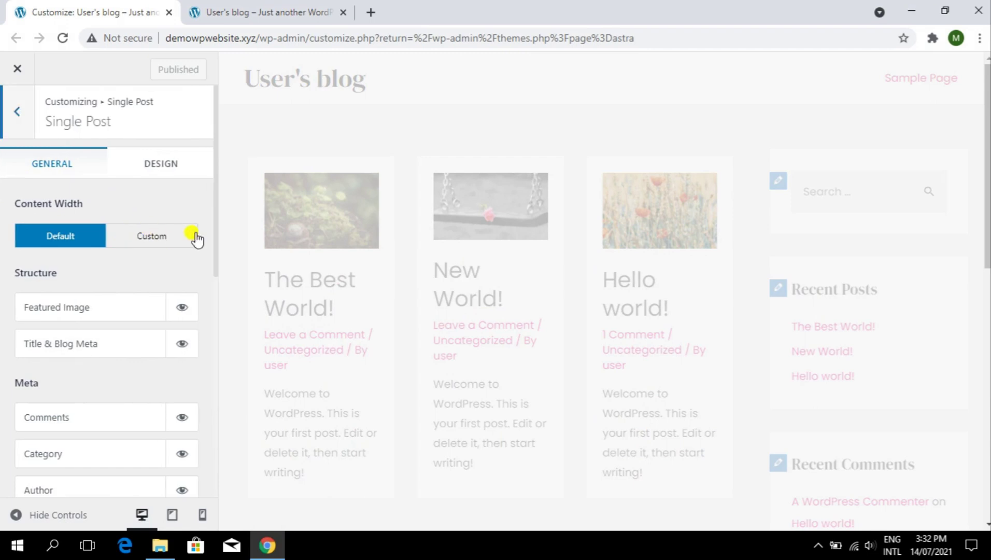
mouse_move(215, 230)
mouse_down()
mouse_move(213, 254)
mouse_move(214, 235)
mouse_up()
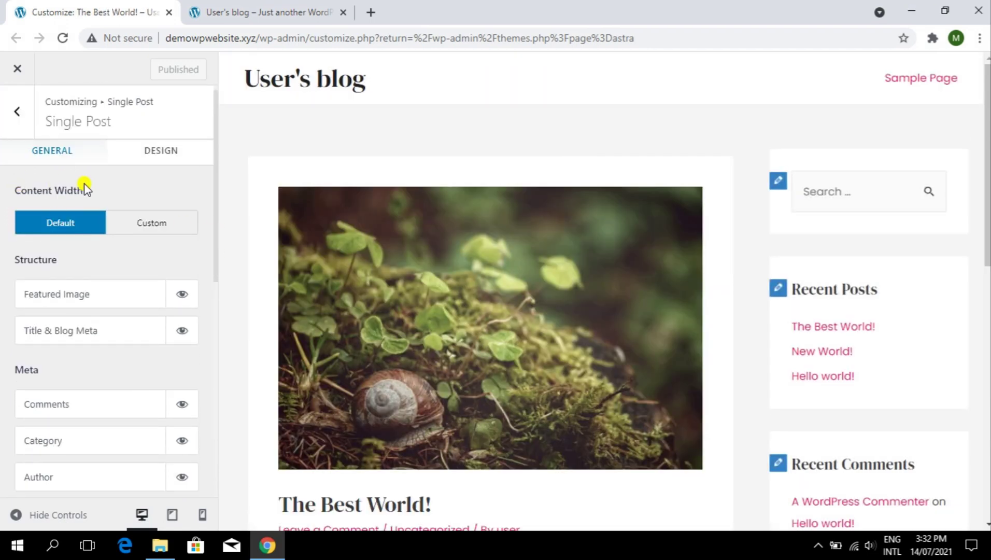
click(60, 514)
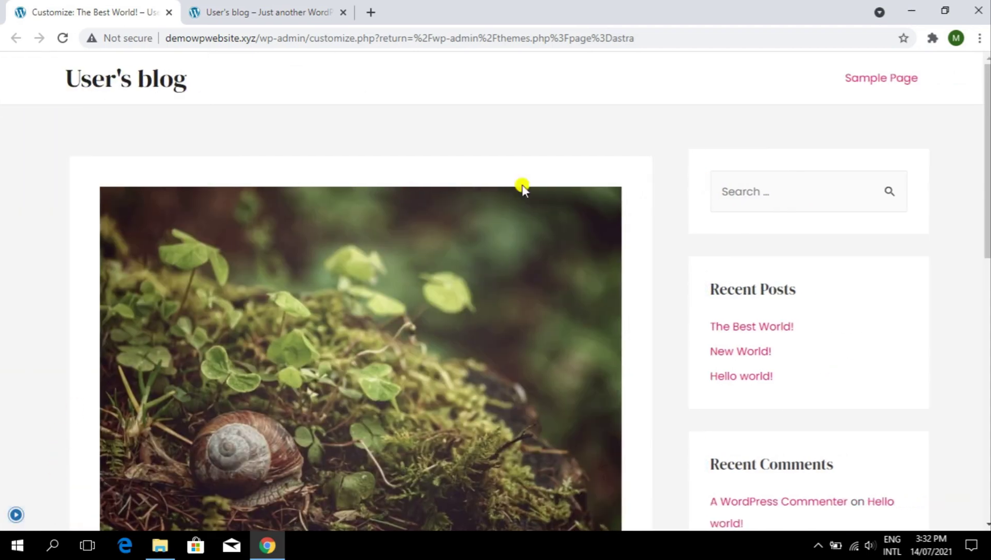
scroll(548, 219, down, 9)
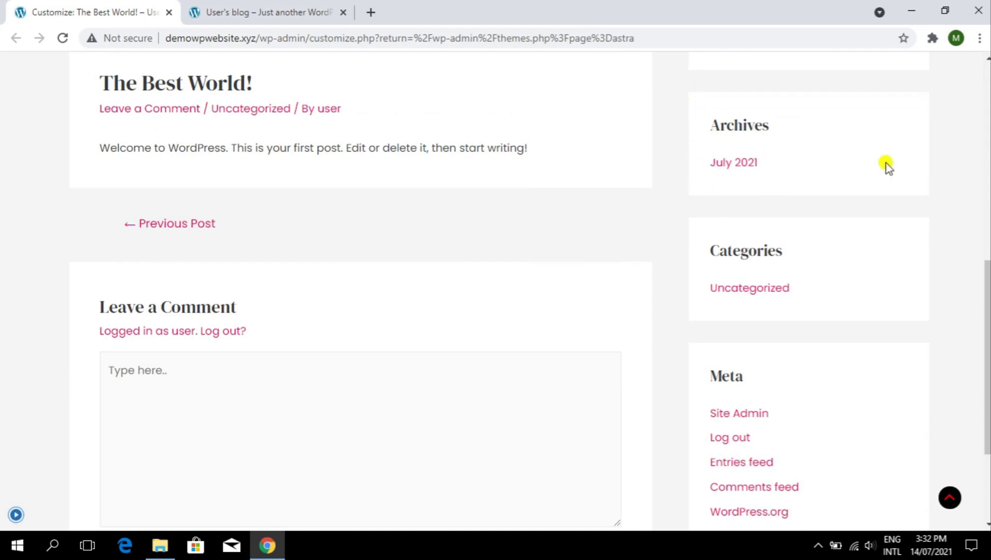
scroll(863, 180, up, 10)
click(14, 513)
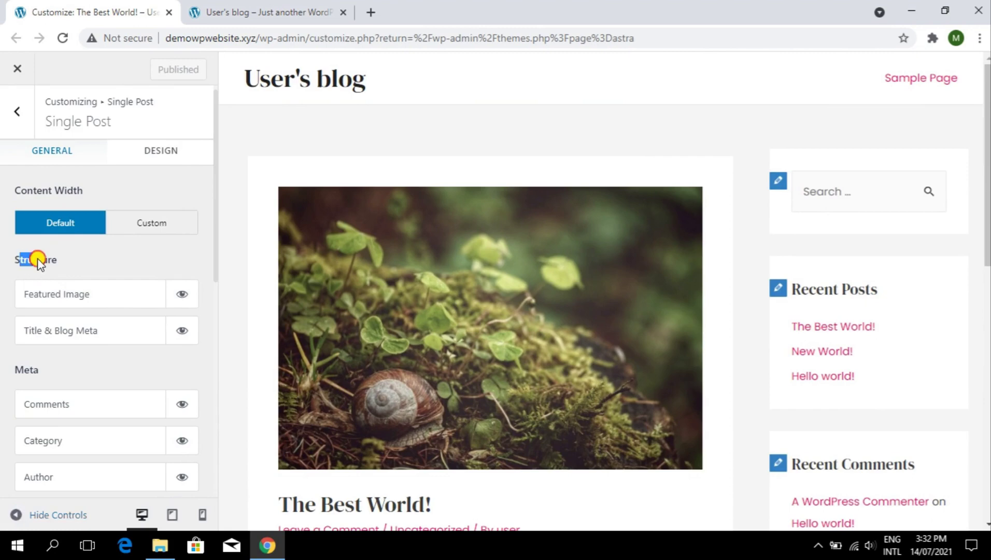
Move Title & Blog Meta above Featured Image, publish, and view the live blog
drag(38, 262, 78, 314)
scroll(408, 252, down, 4)
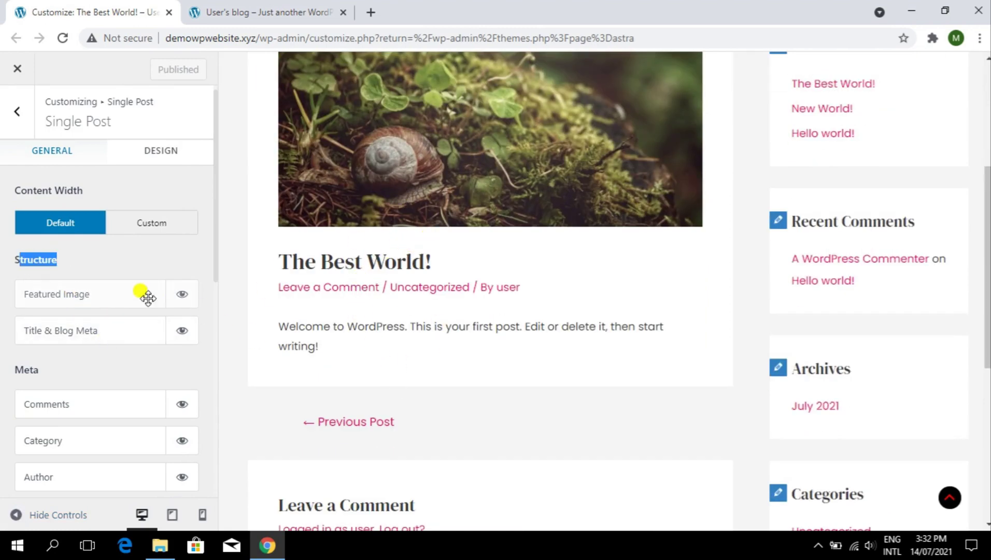
drag(94, 325, 89, 276)
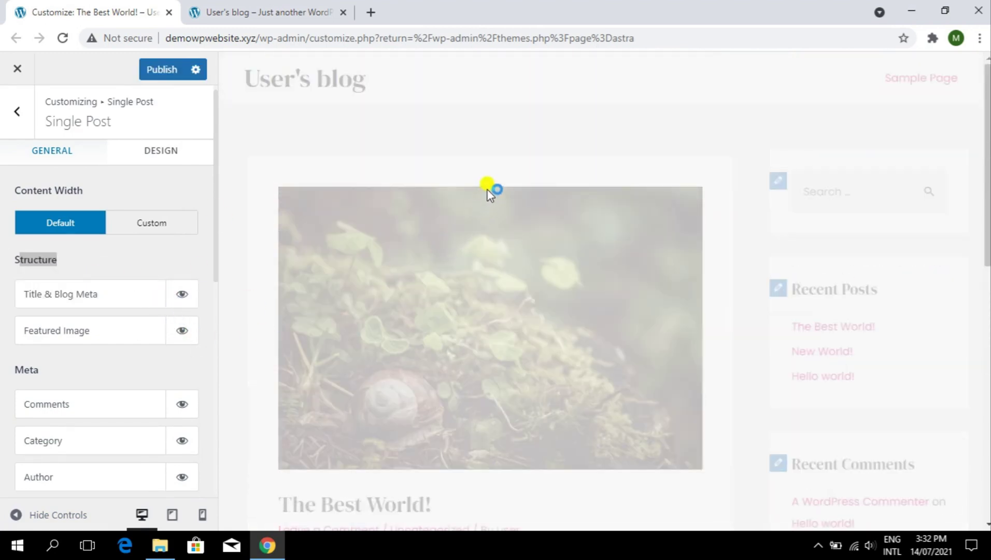
scroll(524, 185, down, 5)
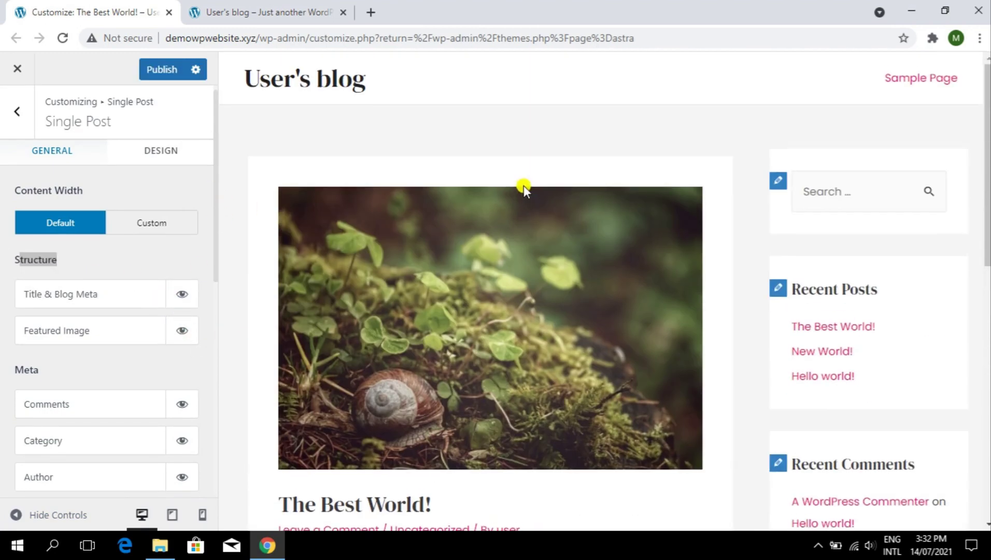
click(162, 69)
click(264, 11)
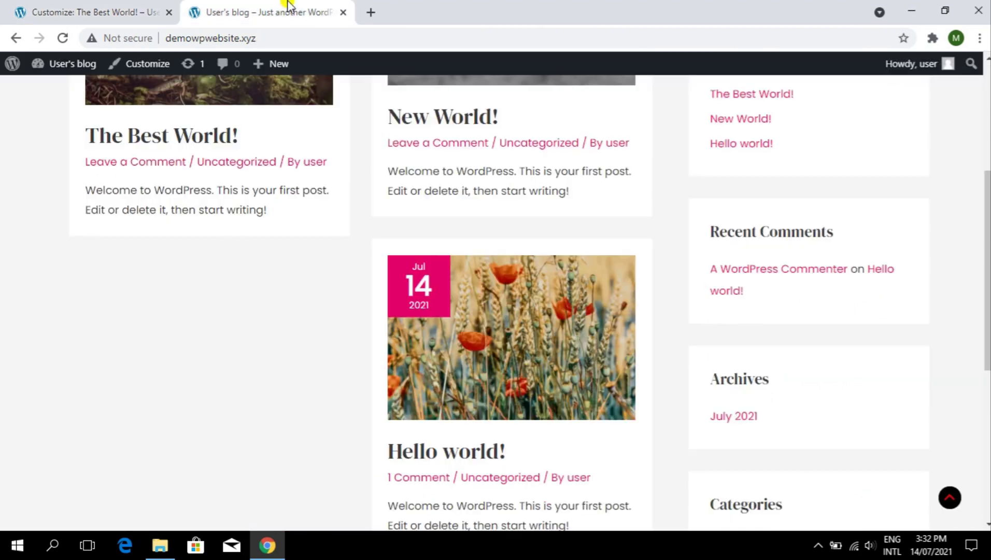
Open The Best World! post on the live site and look over its content
click(224, 137)
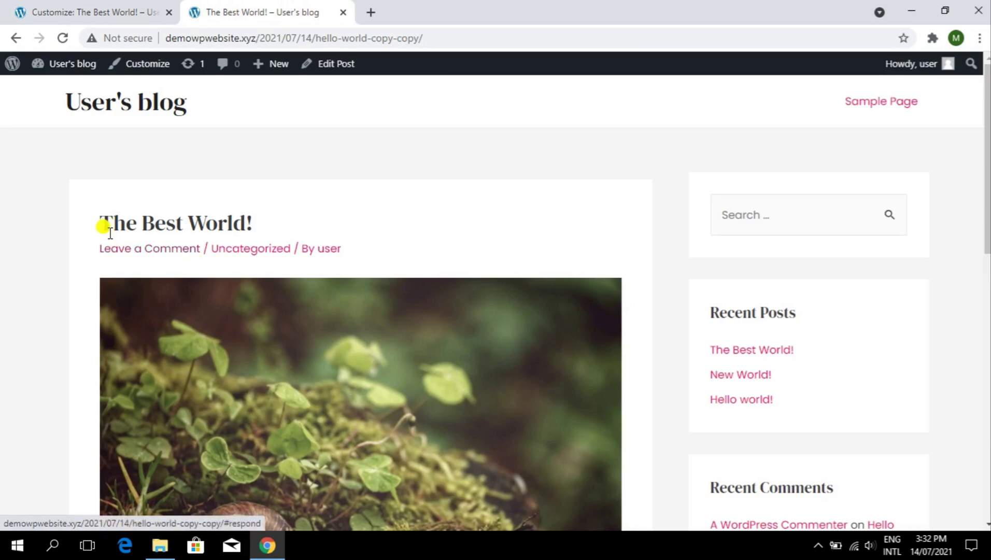
scroll(394, 275, down, 5)
triple_click(192, 176)
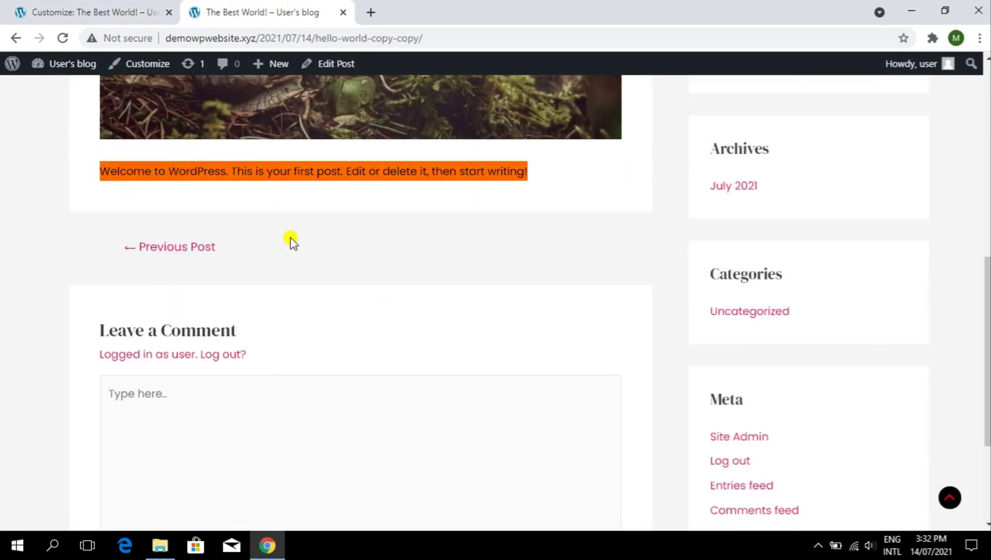
click(287, 239)
Move Featured Image back above Title & Blog Meta in the Single Post structure
click(44, 8)
drag(149, 299, 117, 287)
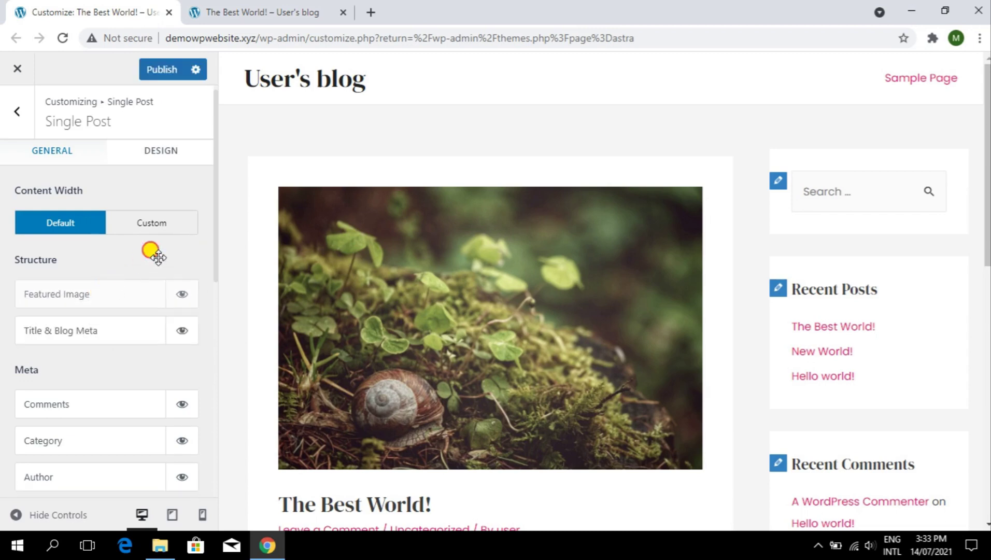
scroll(163, 352, down, 8)
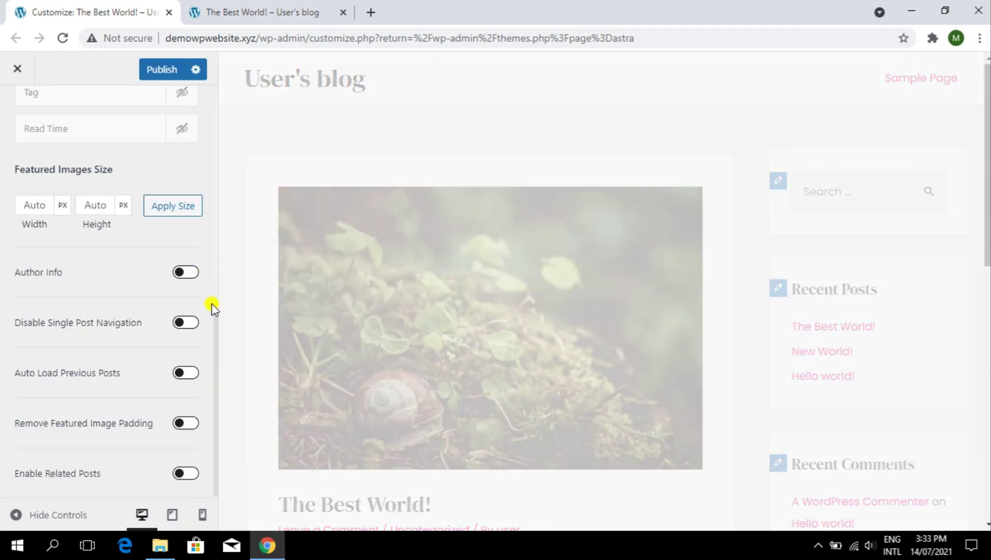
scroll(215, 296, up, 3)
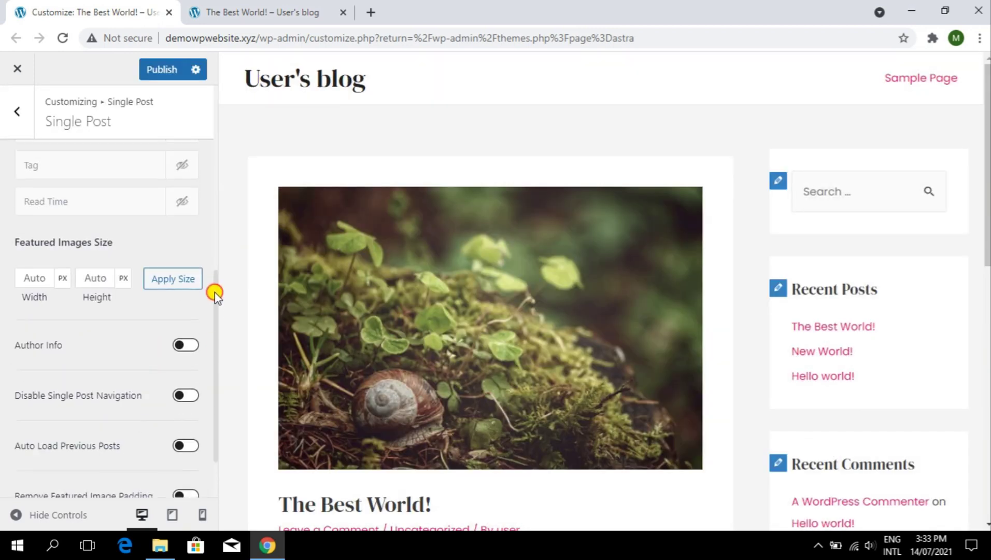
drag(215, 255, 215, 176)
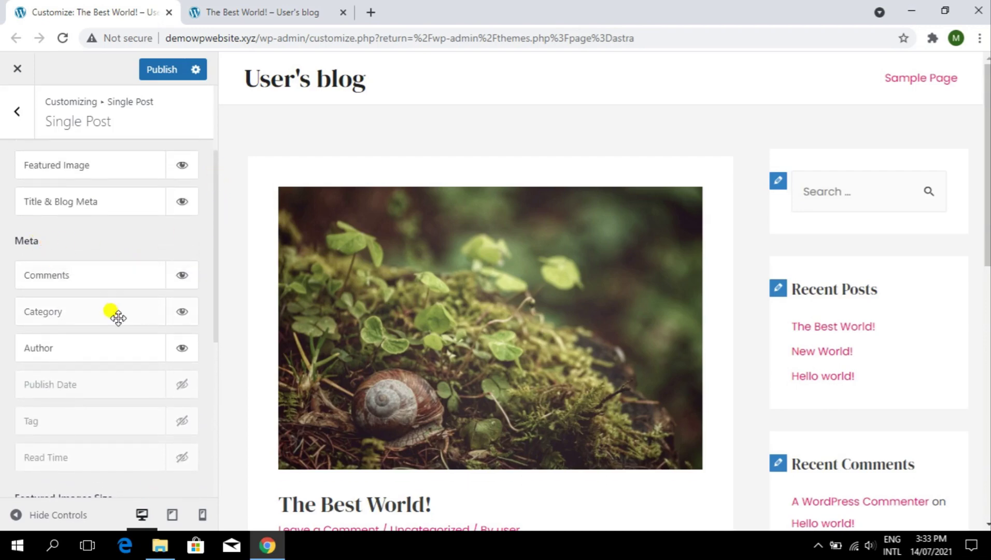
Check the post on the live site, then scroll to the Single Post toggle options
click(284, 6)
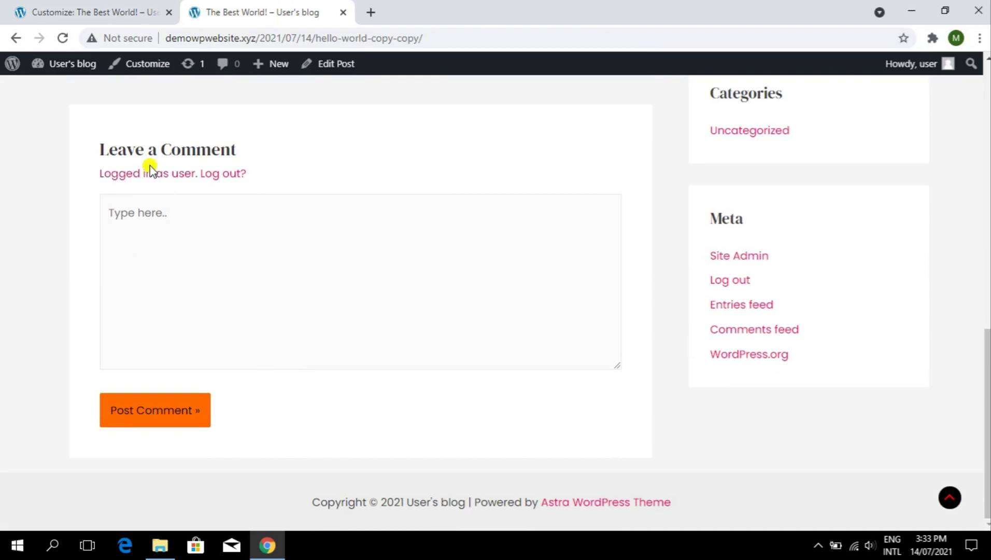
scroll(311, 234, up, 4)
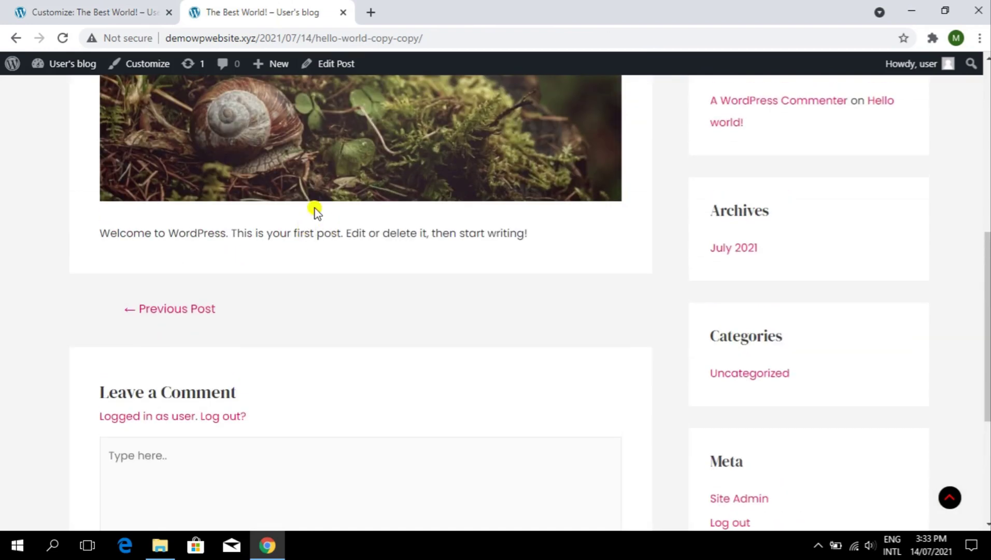
click(89, 7)
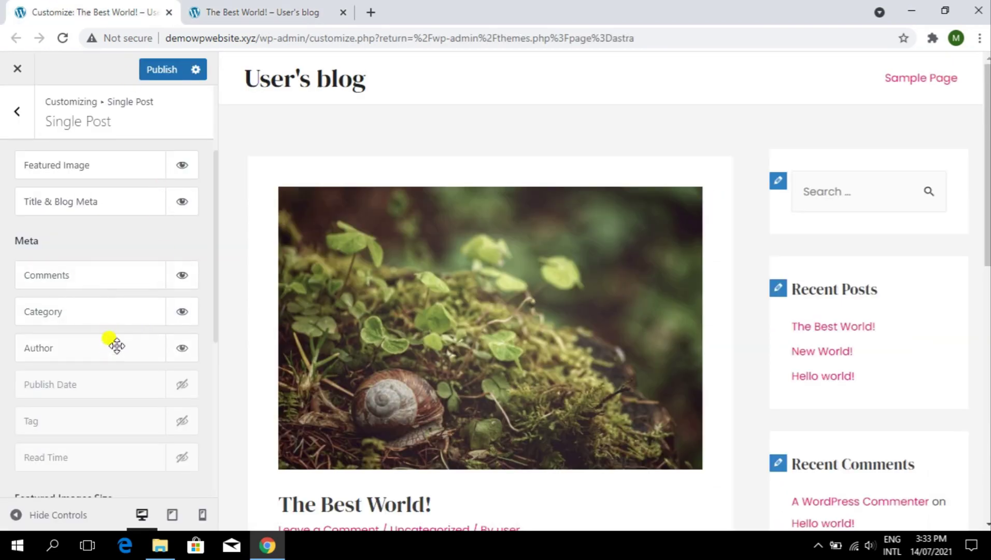
scroll(122, 352, down, 5)
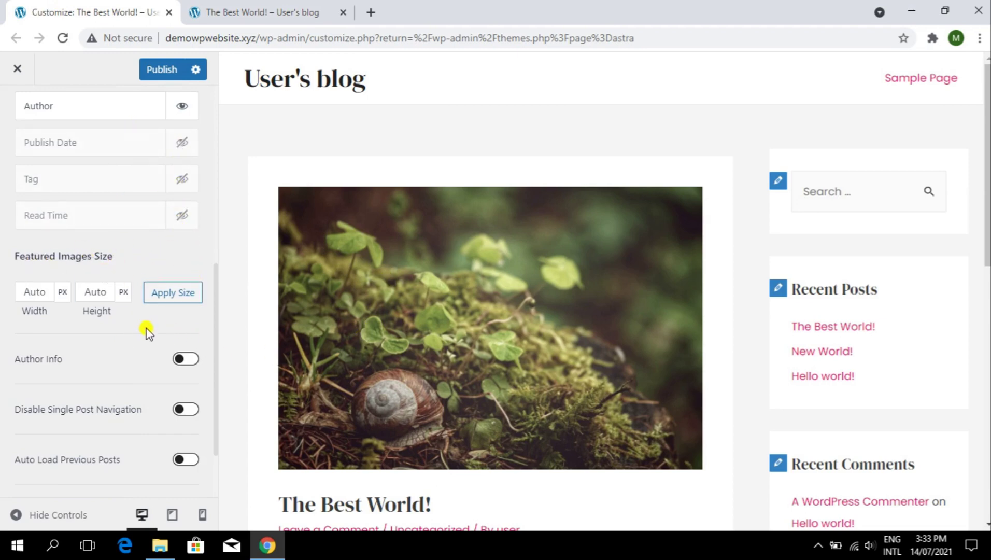
scroll(146, 330, down, 2)
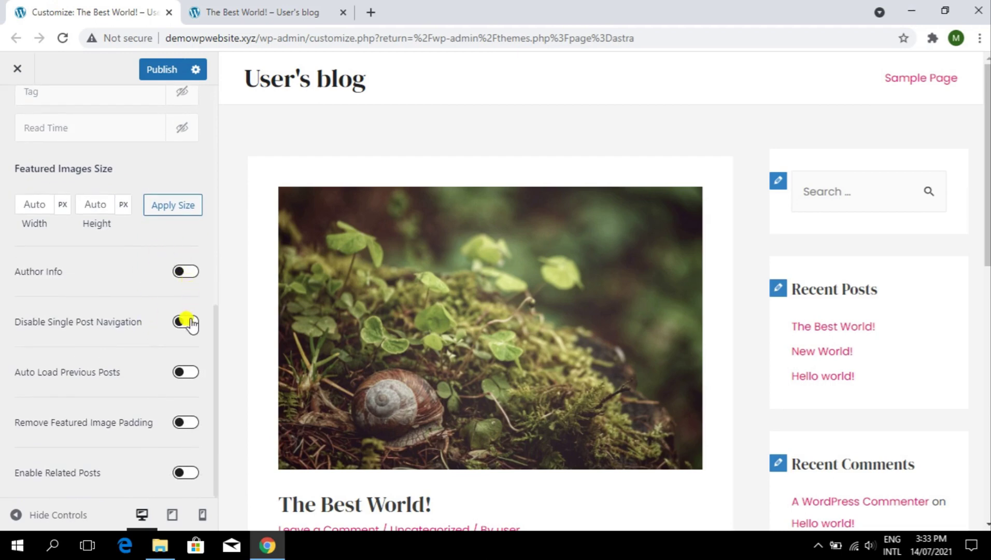
scroll(84, 250, up, 6)
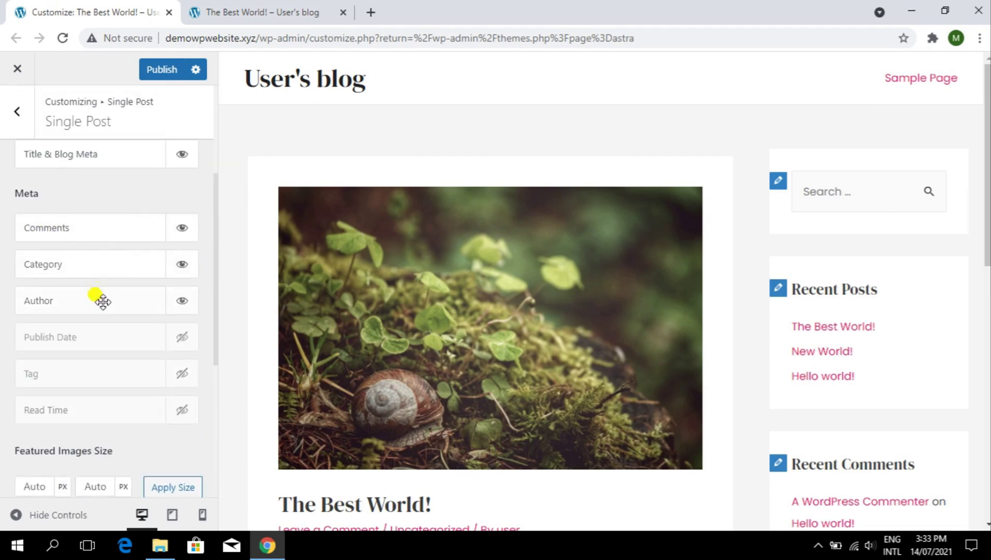
scroll(126, 305, down, 5)
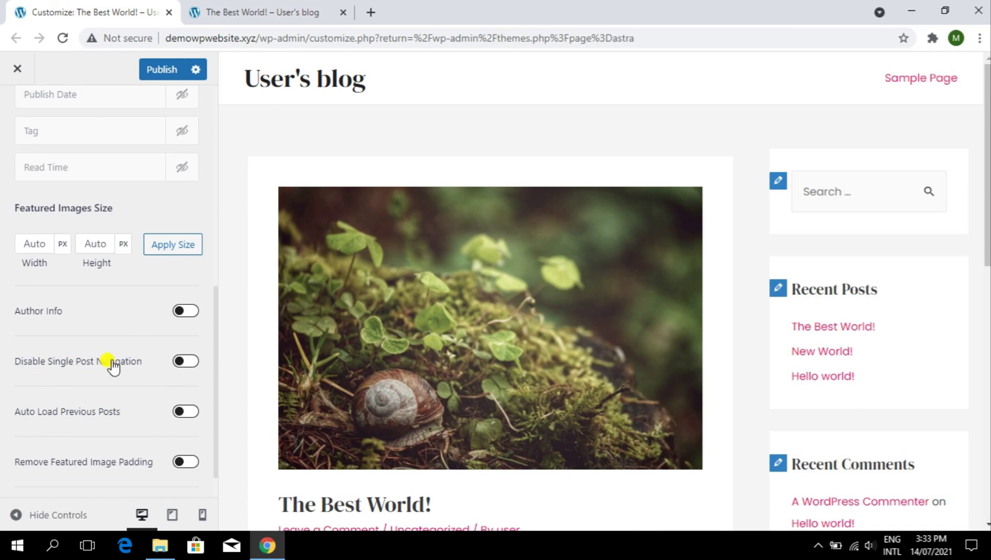
Turn on Disable Single Post Navigation, Auto Load Previous Posts and Related Posts, then publish
click(185, 362)
scroll(93, 401, down, 1)
scroll(88, 407, down, 1)
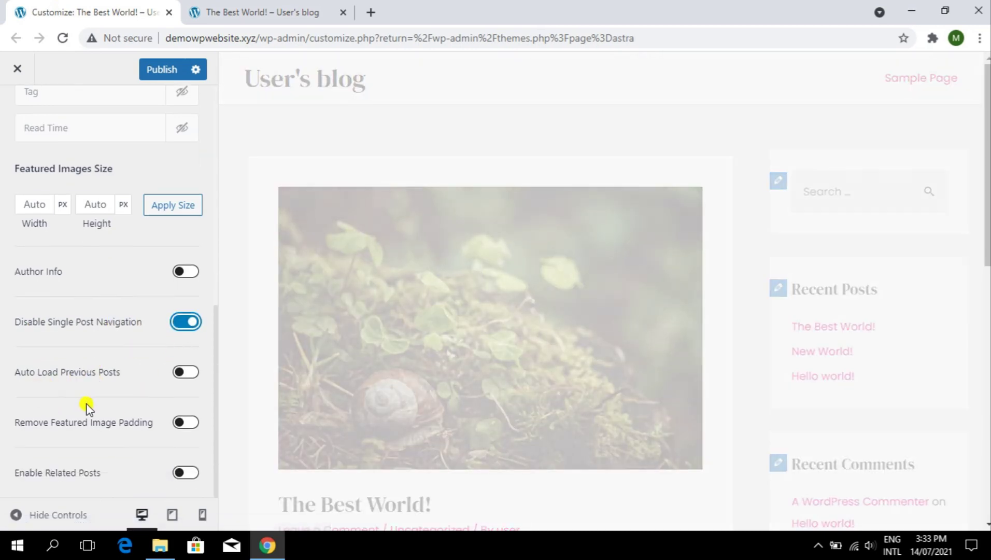
click(182, 373)
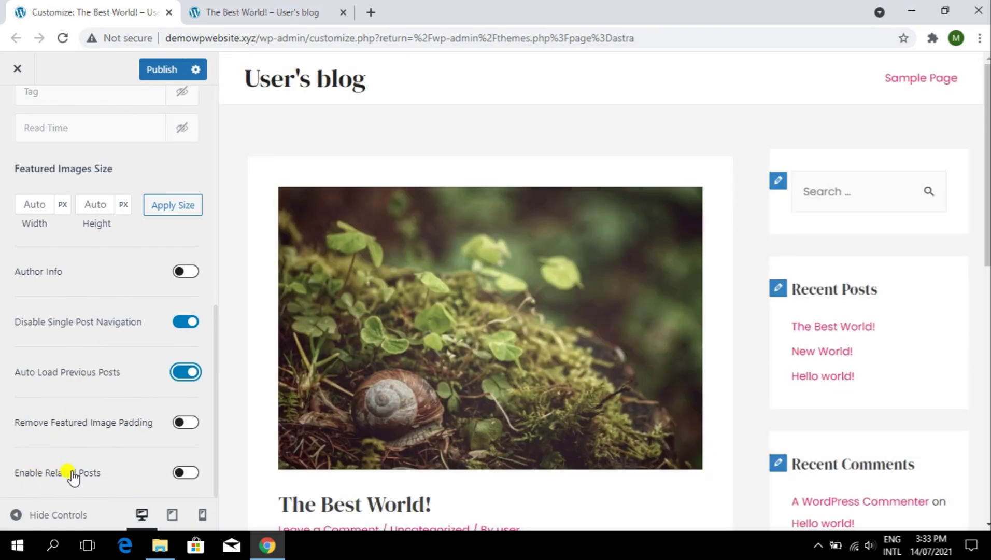
click(179, 471)
scroll(127, 300, up, 9)
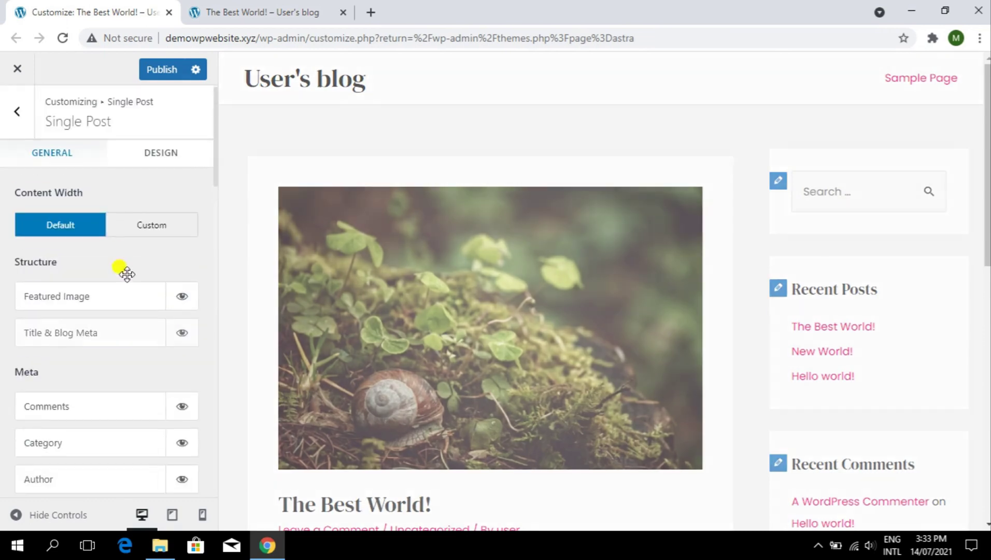
click(155, 72)
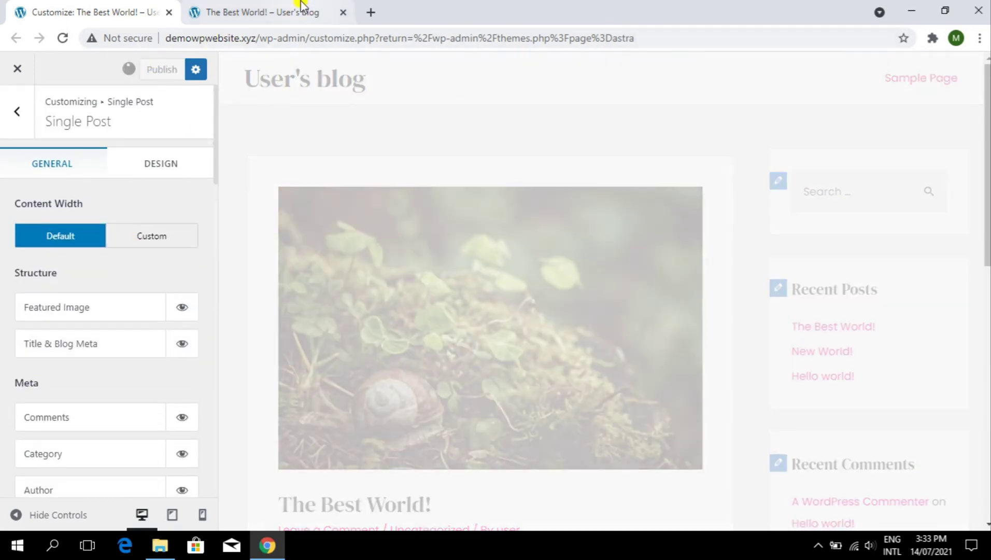
scroll(710, 270, down, 10)
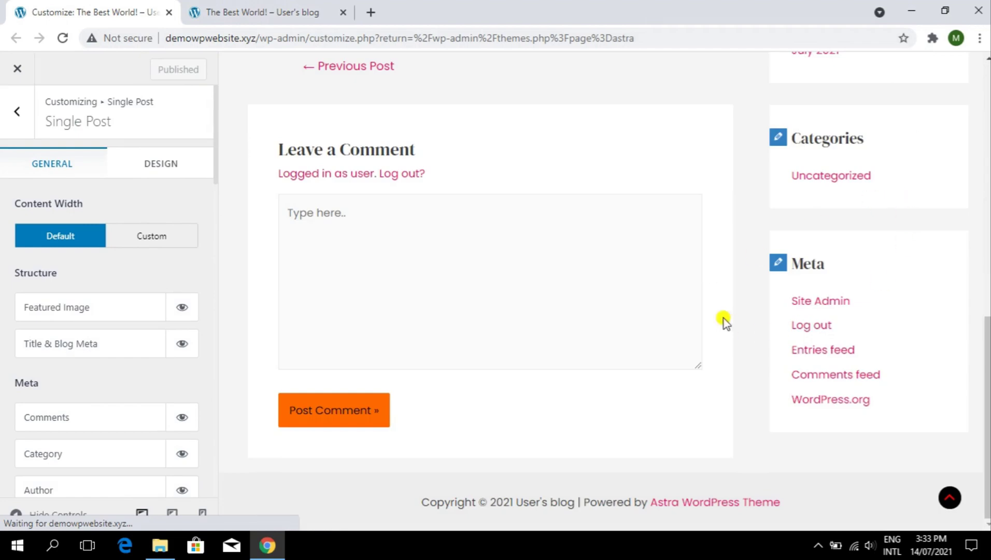
scroll(722, 318, up, 4)
Check the Related Posts section and comment form on the live post
key(ctrl+Tab)
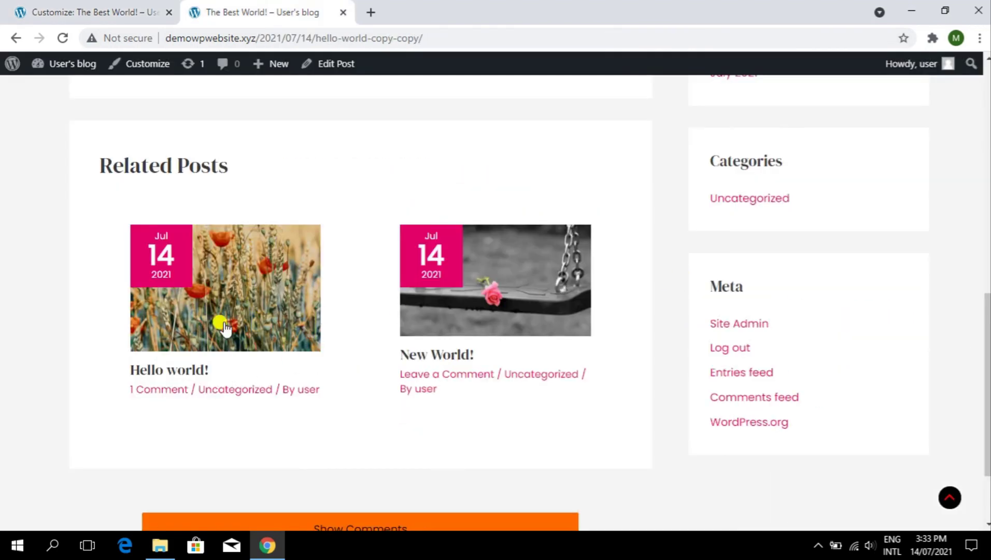
drag(95, 160, 330, 167)
scroll(659, 367, down, 2)
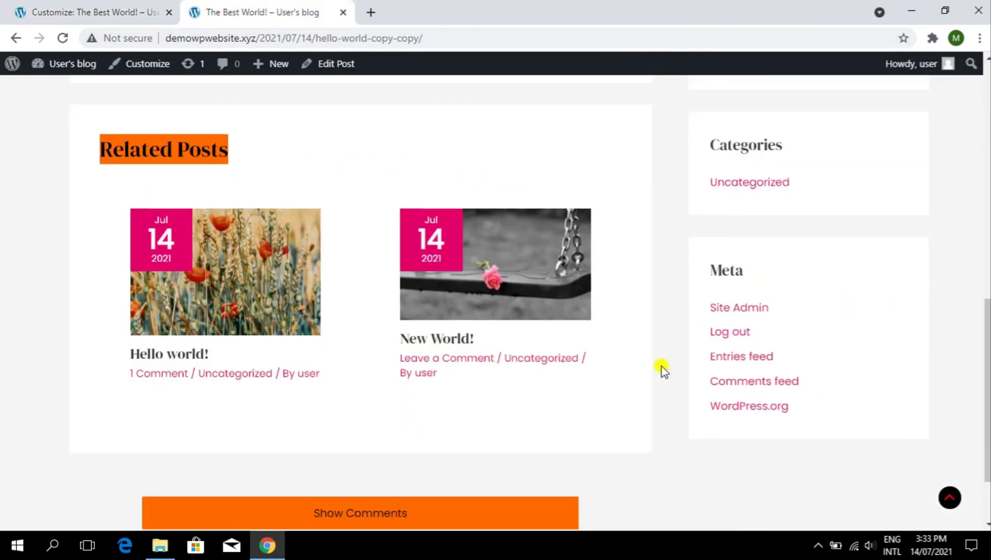
click(410, 424)
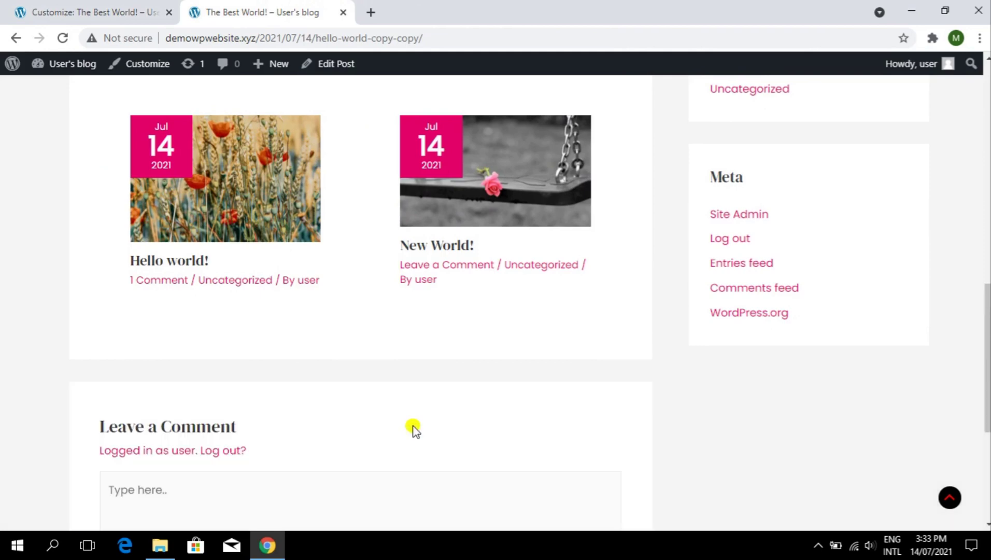
scroll(372, 354, down, 5)
click(472, 273)
scroll(677, 308, up, 15)
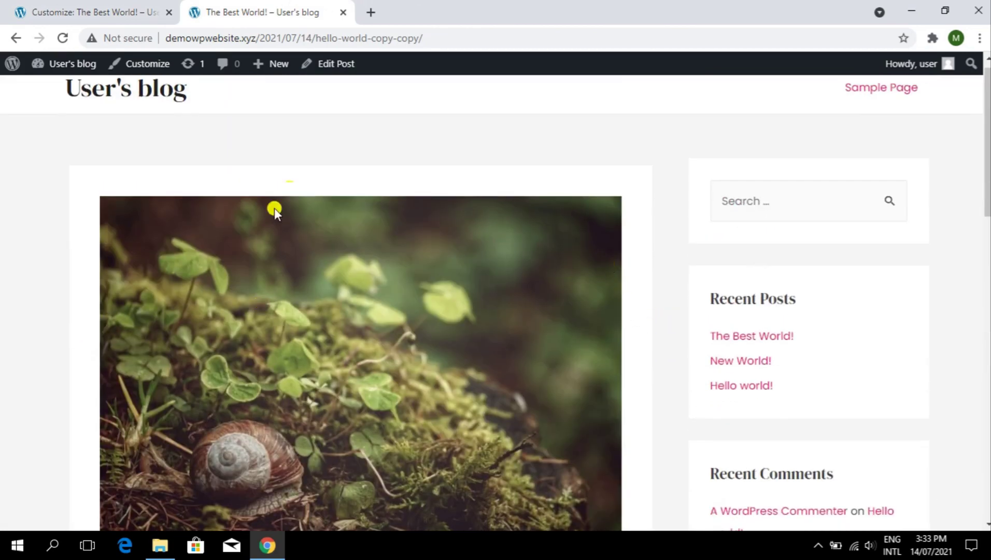
click(102, 6)
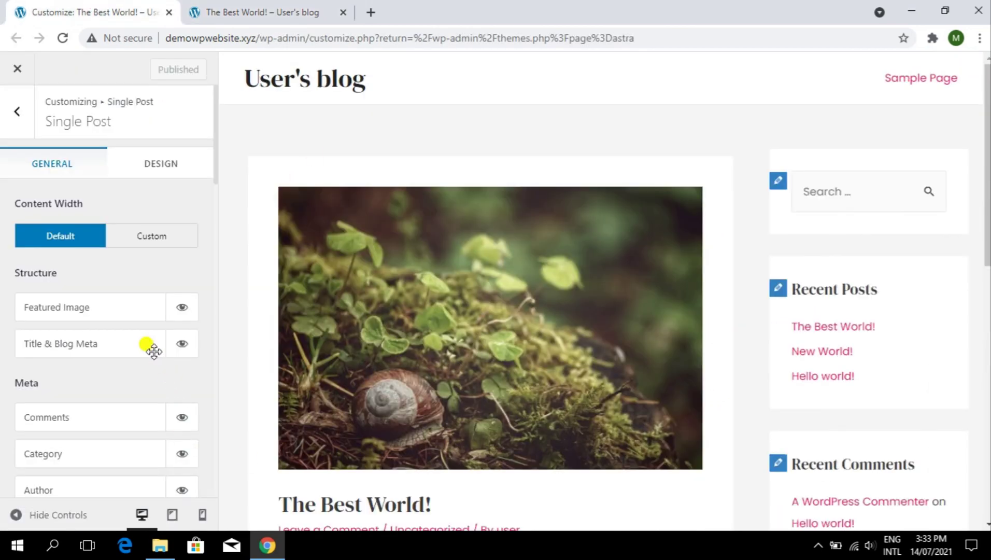
Show the Single Post Design settings and scroll through the Related Posts options
click(155, 162)
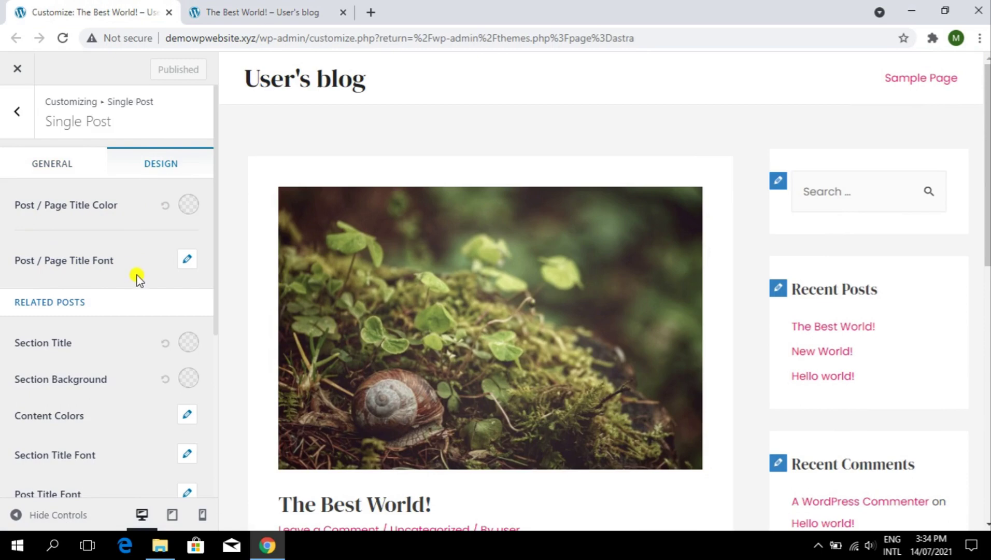
scroll(137, 281, down, 5)
scroll(136, 281, up, 5)
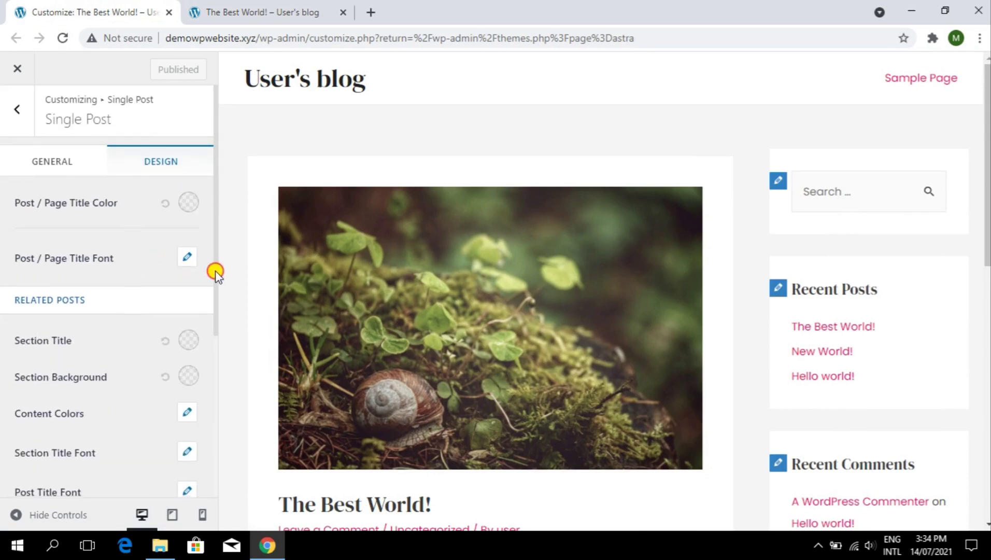
drag(215, 273, 209, 395)
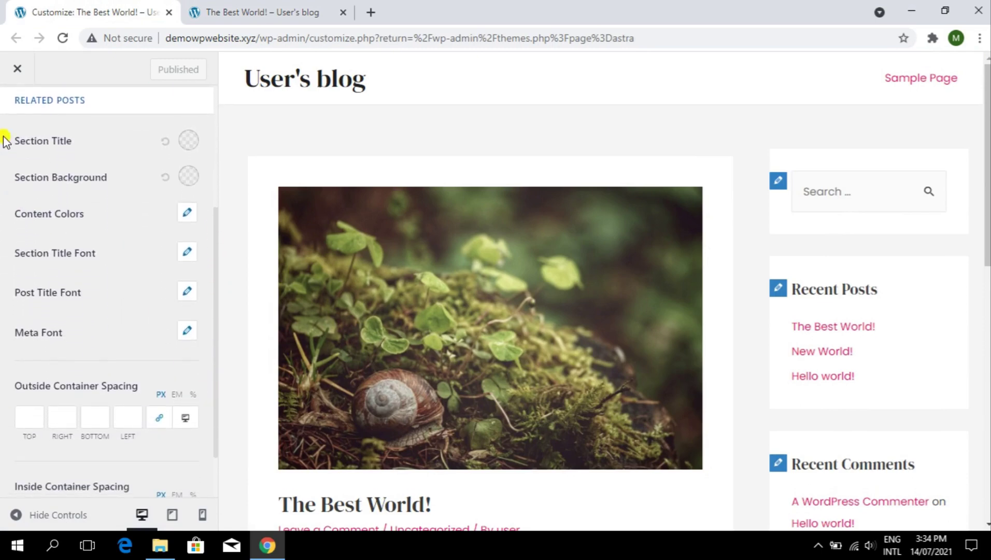
scroll(423, 166, down, 5)
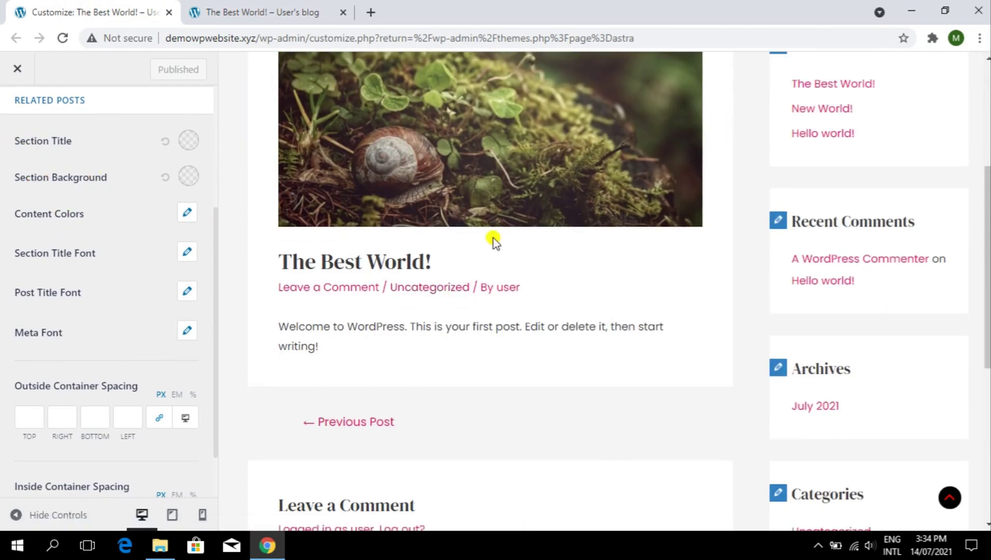
scroll(495, 249, down, 7)
Compare the Related Posts options with the two related posts on the live post
click(203, 10)
scroll(306, 373, down, 9)
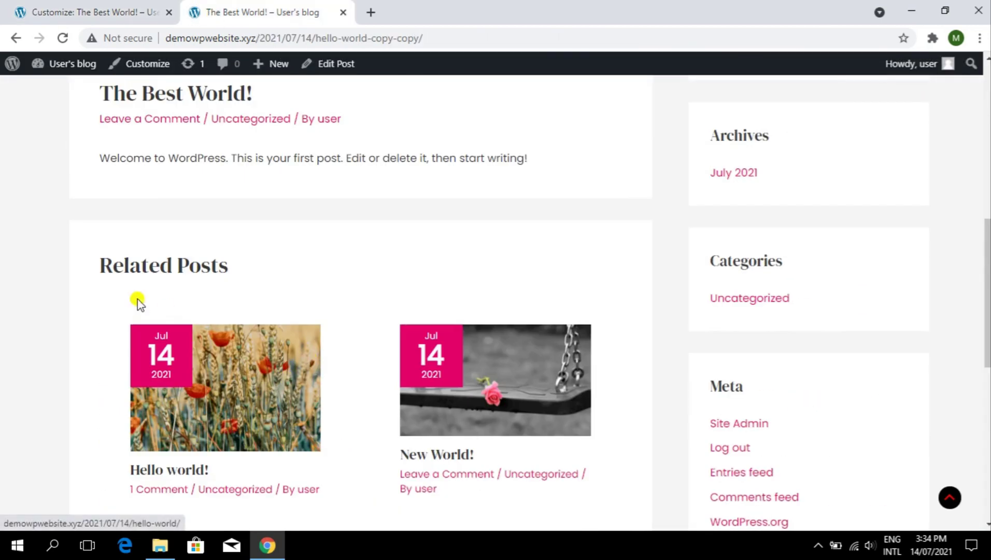
drag(98, 280, 235, 278)
scroll(259, 272, down, 5)
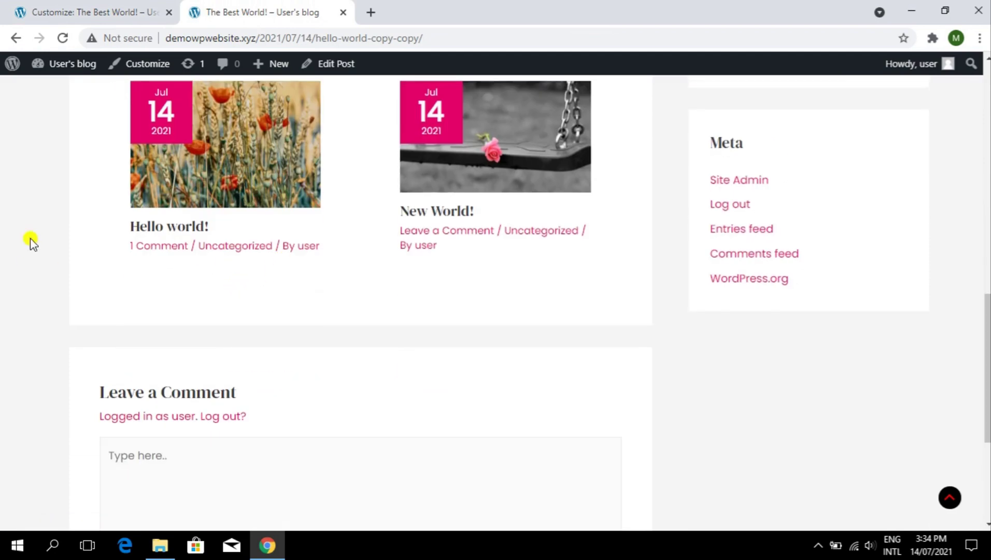
click(62, 10)
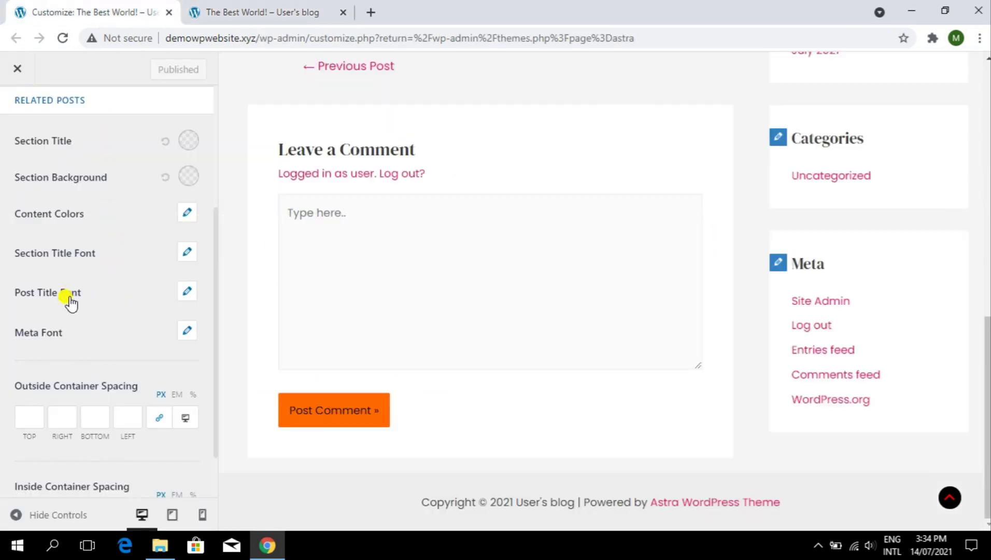
click(180, 8)
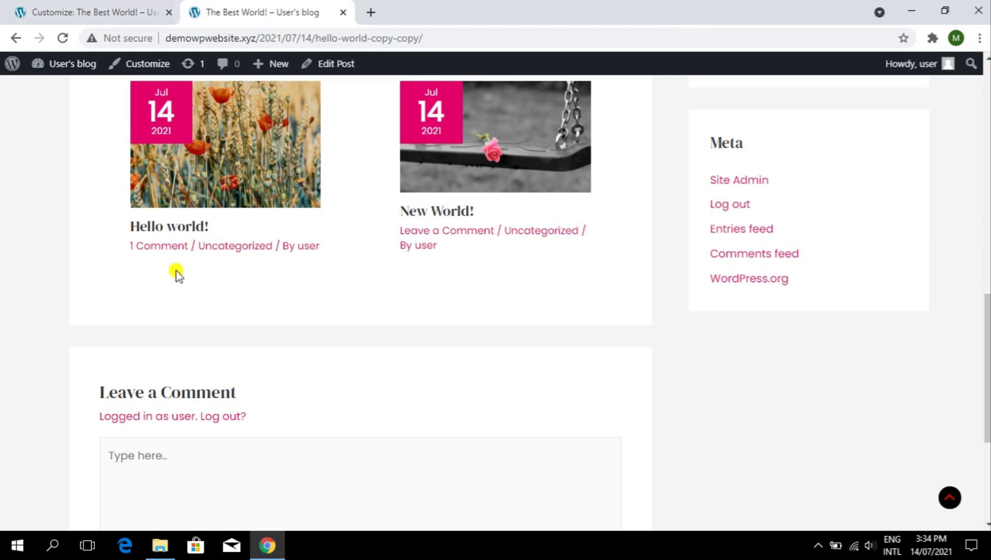
key(ctrl+Tab)
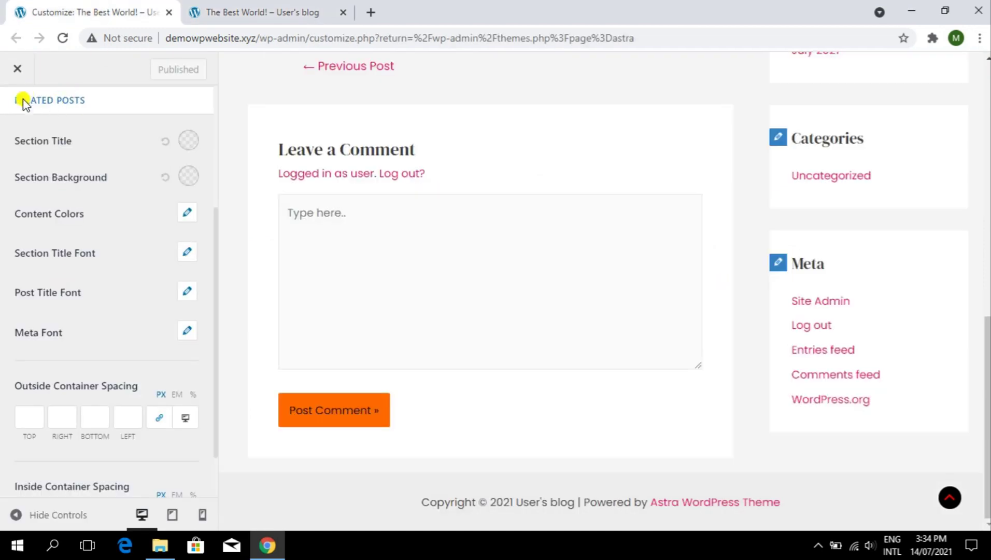
scroll(120, 300, down, 1)
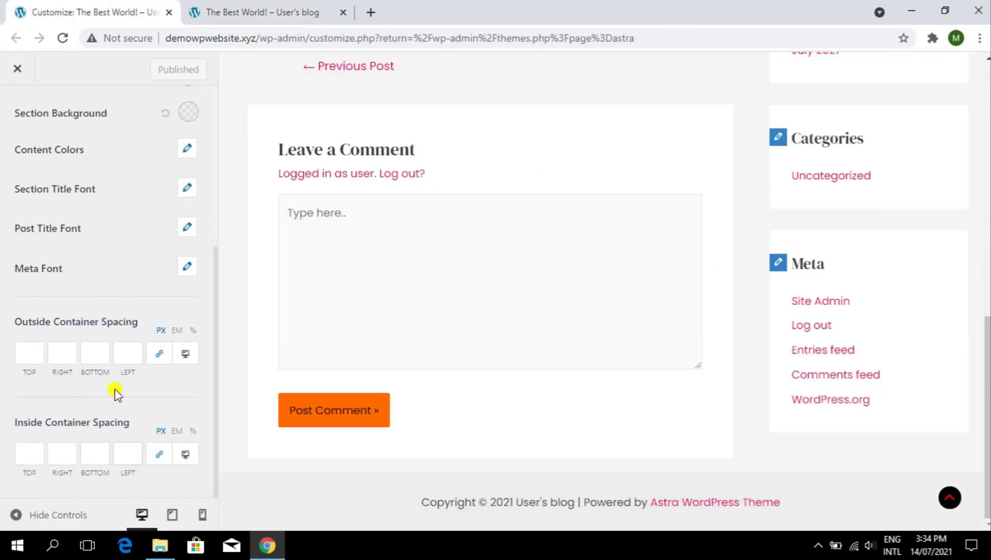
scroll(73, 343, up, 4)
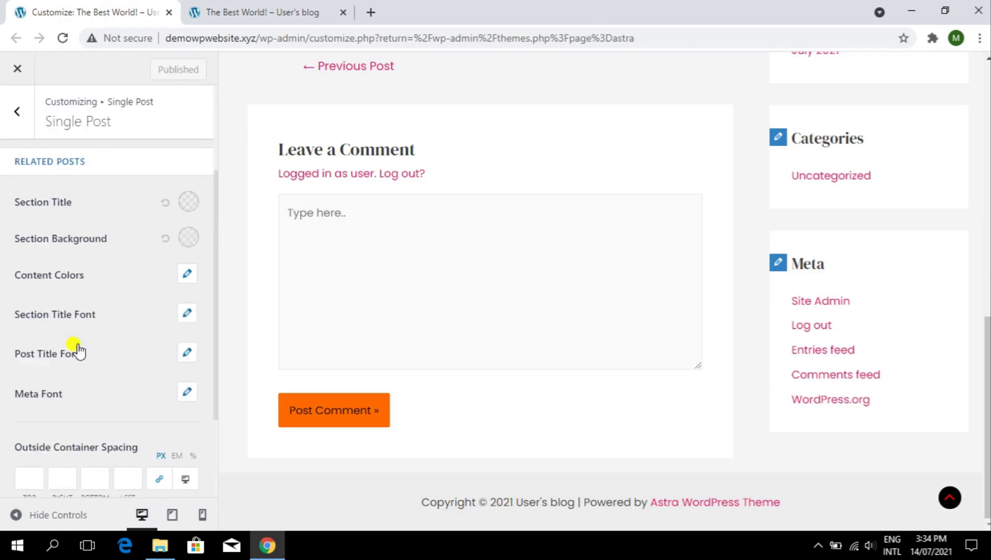
click(11, 114)
click(14, 118)
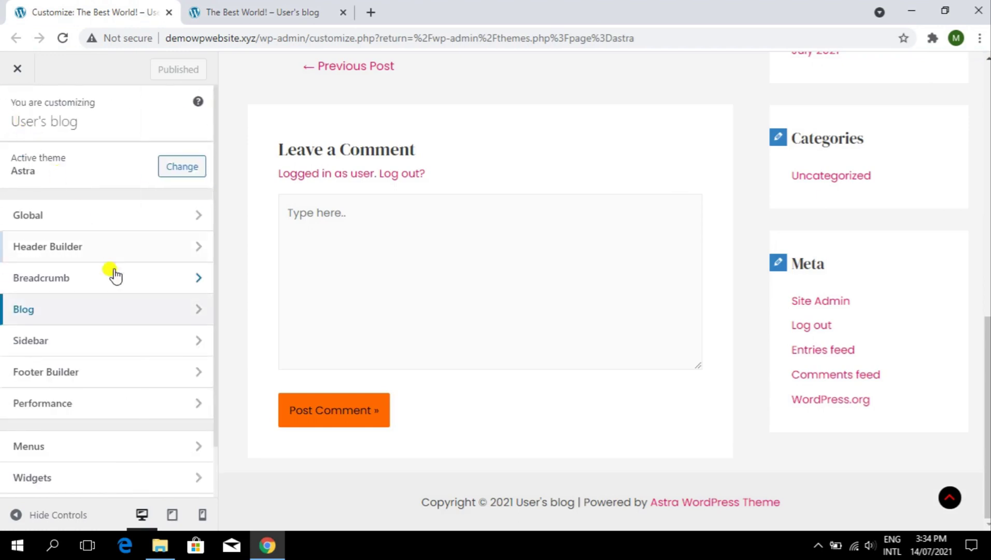
scroll(156, 267, down, 1)
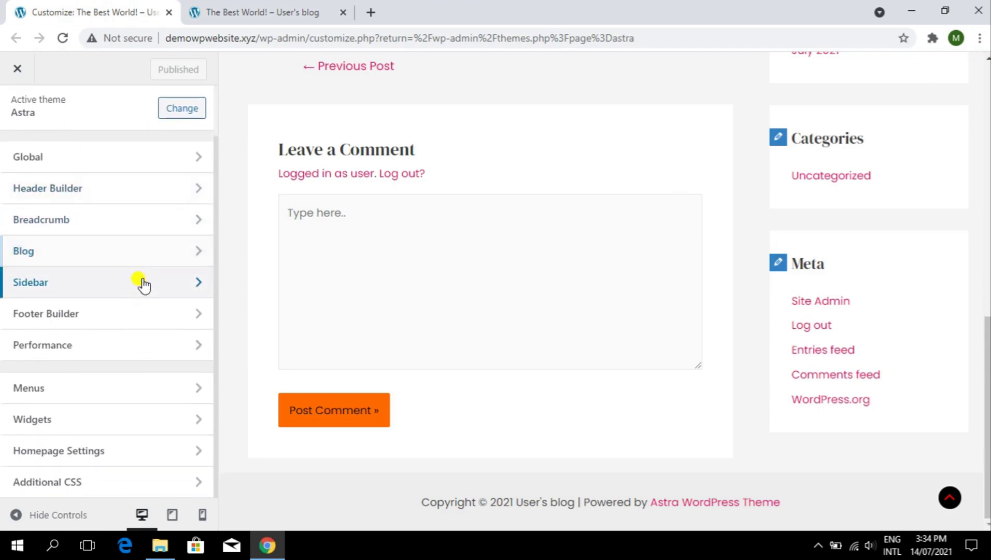
click(143, 283)
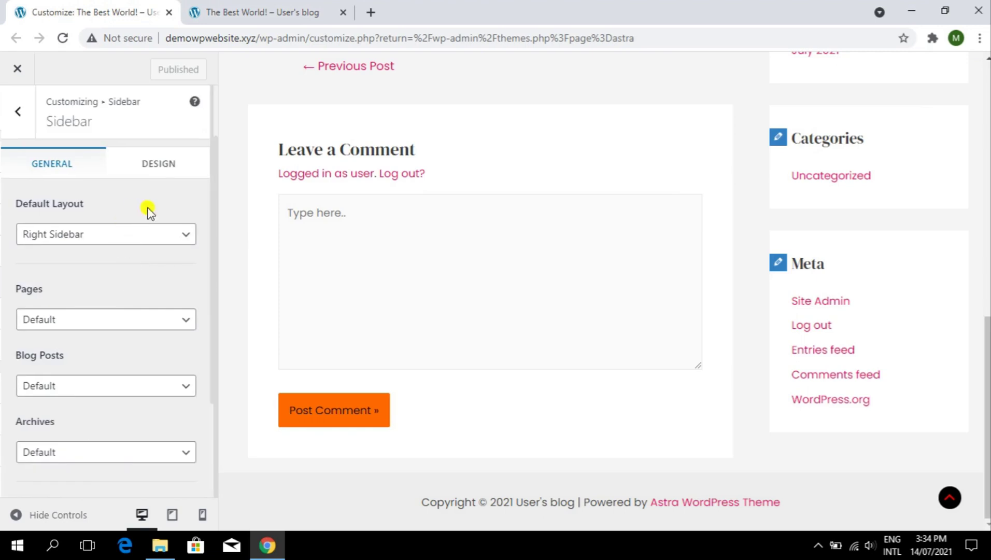
click(182, 234)
click(183, 267)
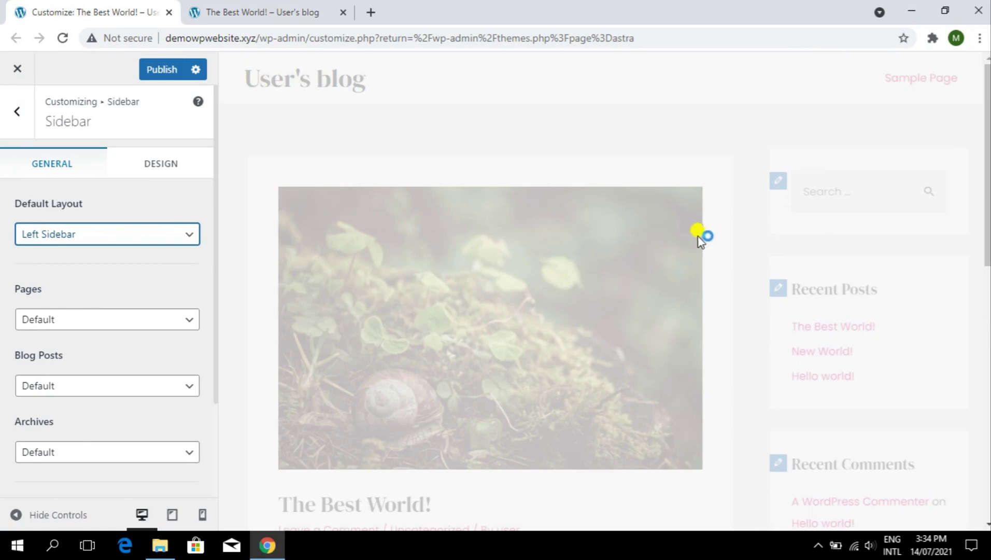
click(165, 71)
key(ctrl+Tab)
click(66, 5)
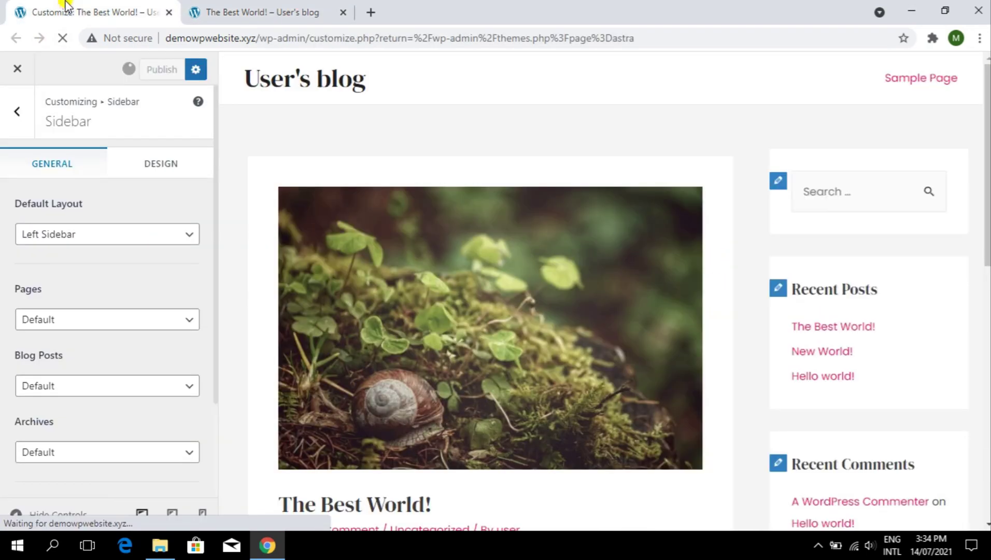
click(250, 9)
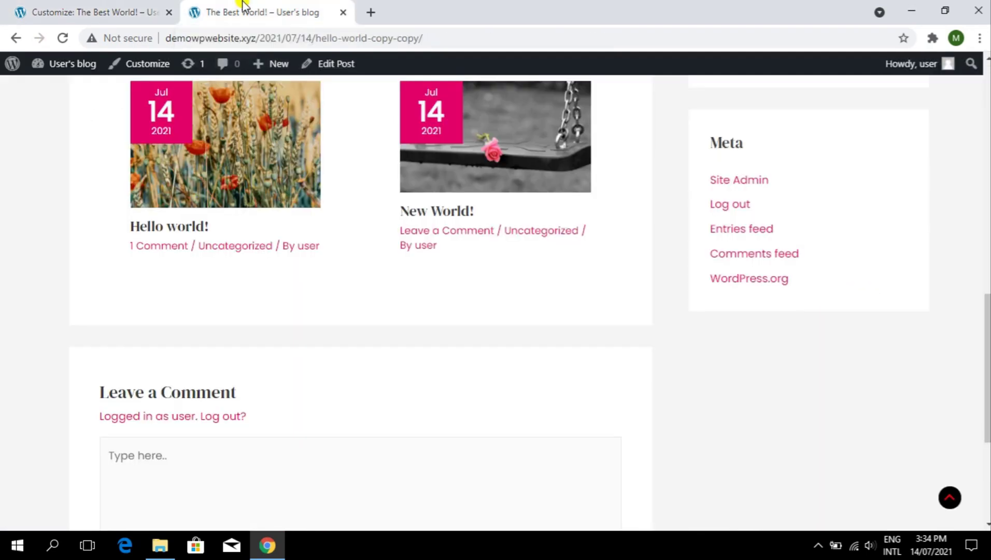
click(61, 39)
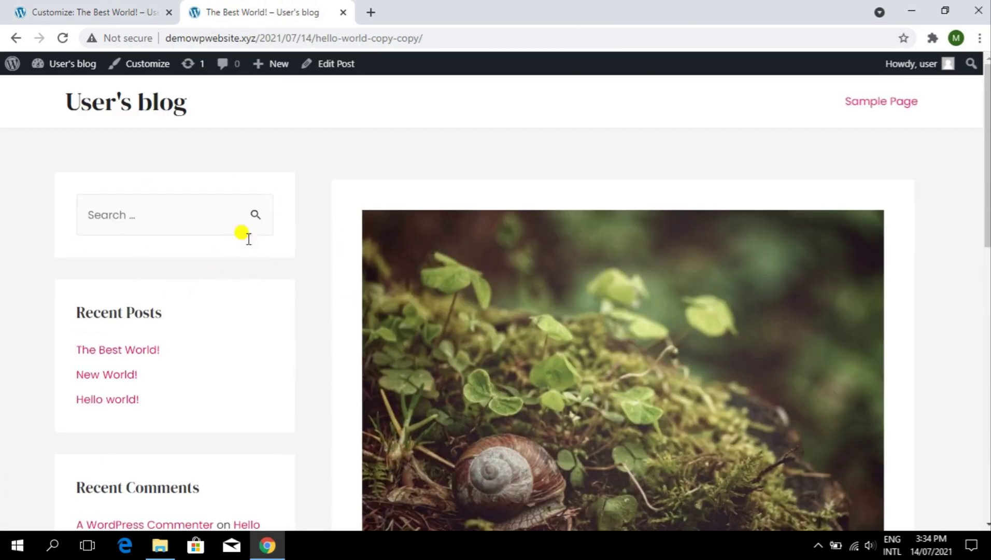
click(126, 10)
click(182, 320)
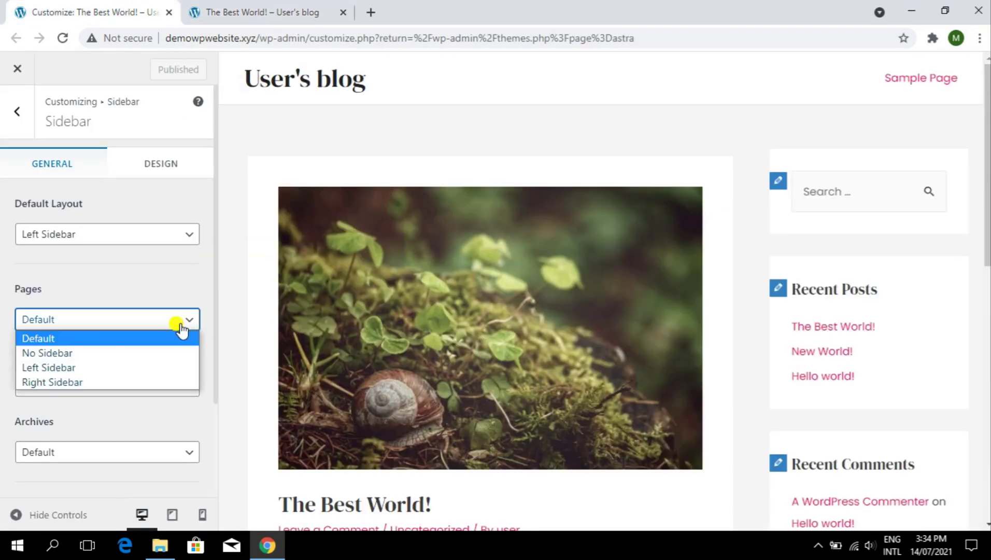
click(178, 263)
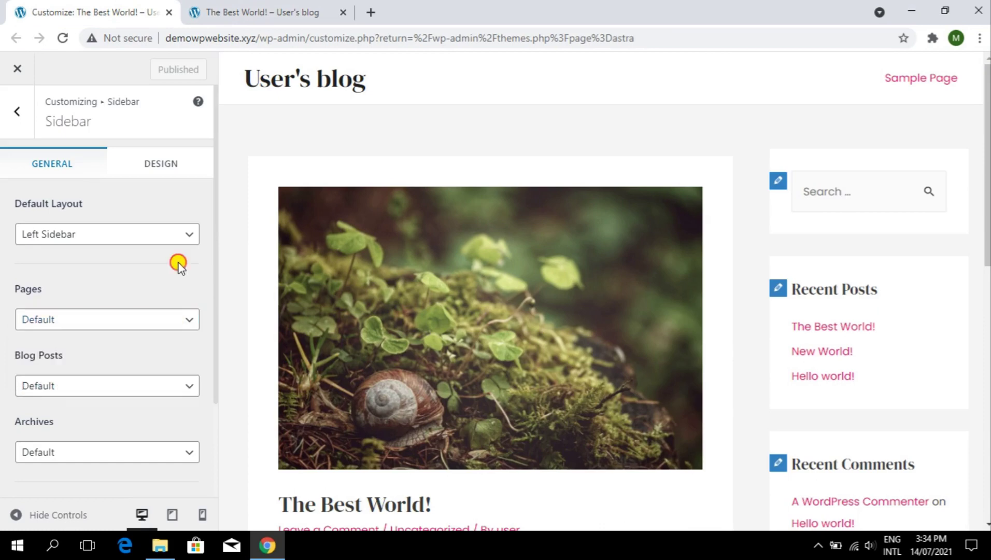
click(140, 392)
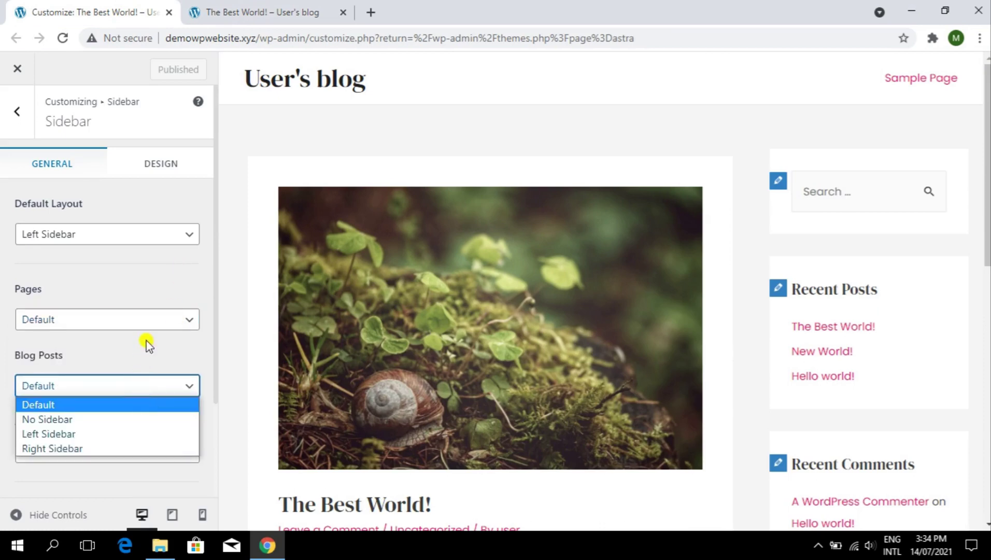
click(146, 339)
scroll(150, 327, down, 2)
click(147, 336)
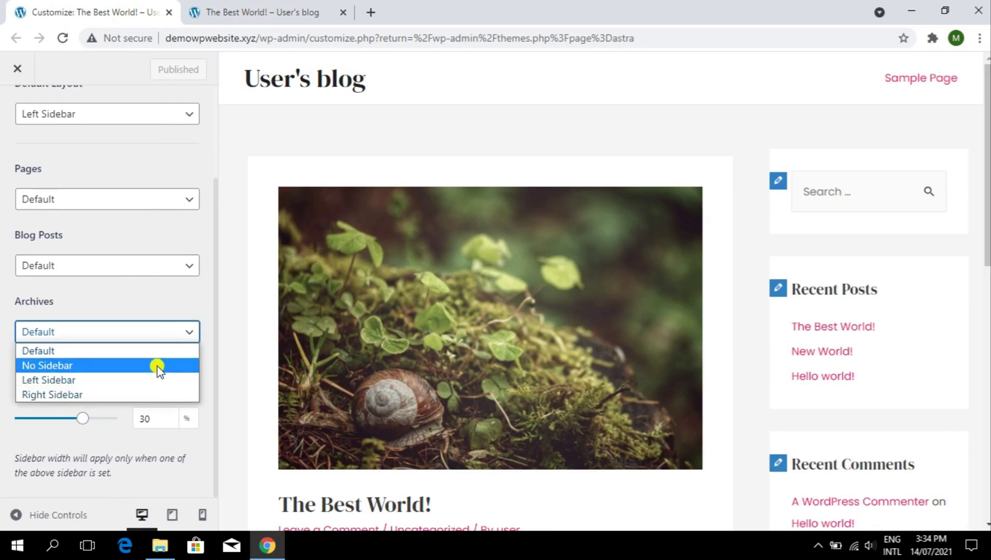
click(161, 288)
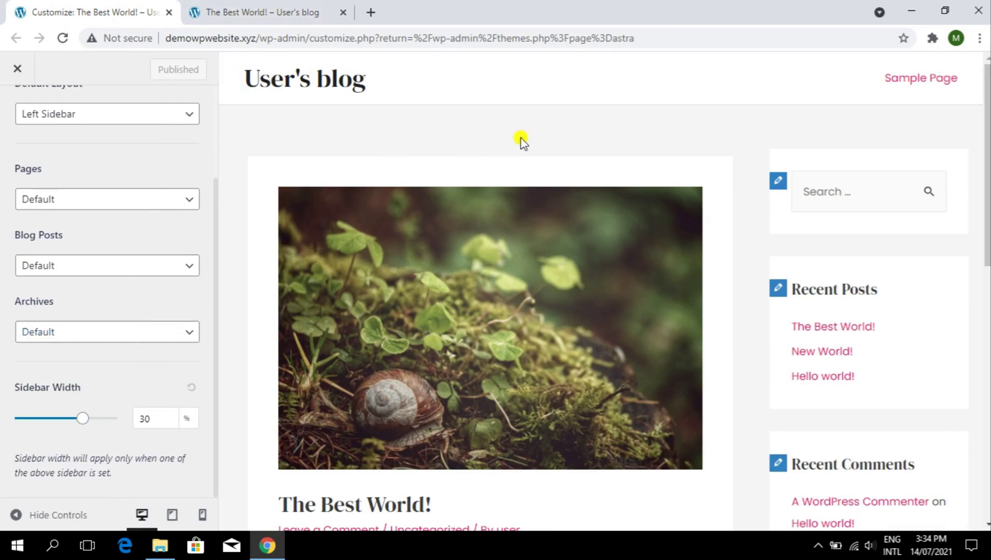
scroll(568, 288, down, 10)
scroll(567, 297, up, 10)
click(233, 12)
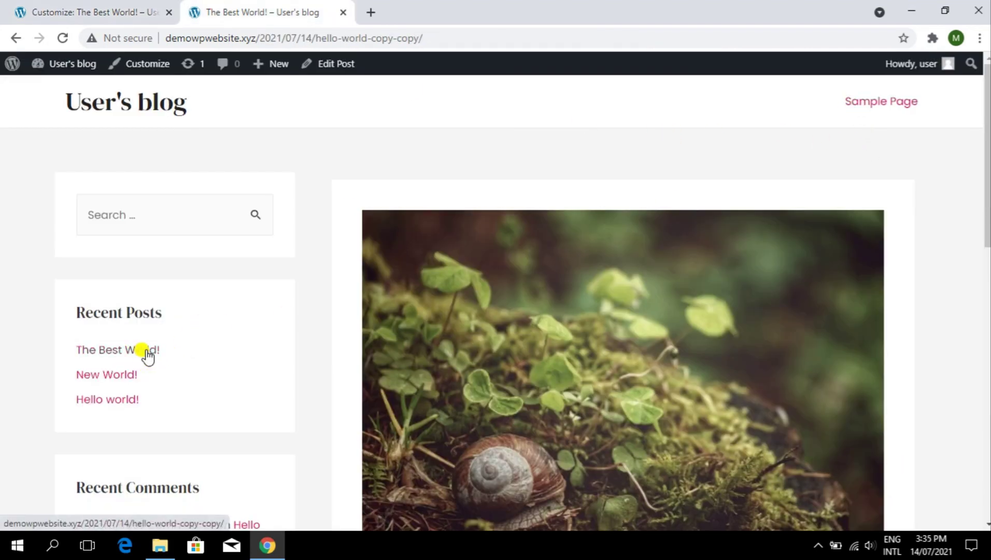
scroll(275, 316, down, 9)
scroll(275, 317, up, 5)
scroll(270, 330, down, 9)
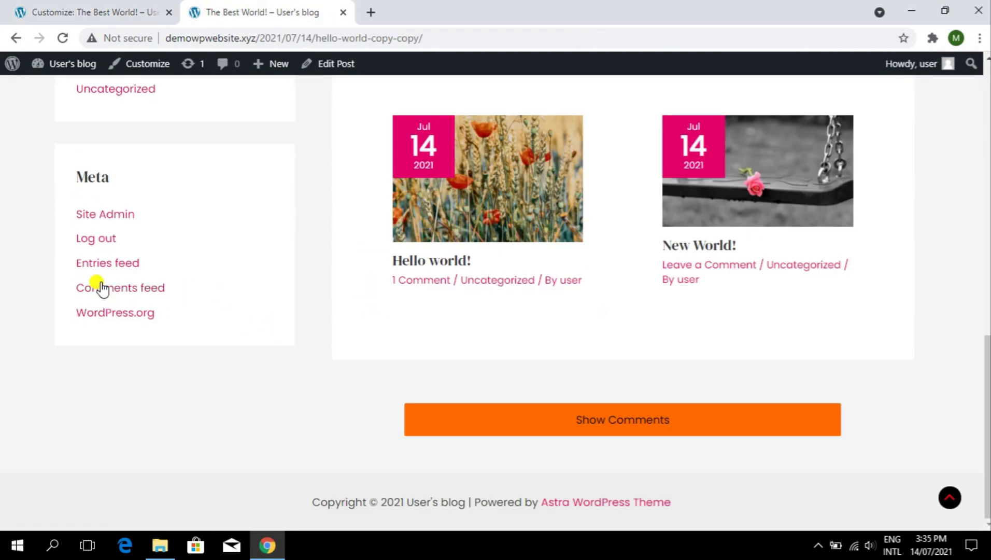
scroll(102, 287, up, 5)
click(127, 332)
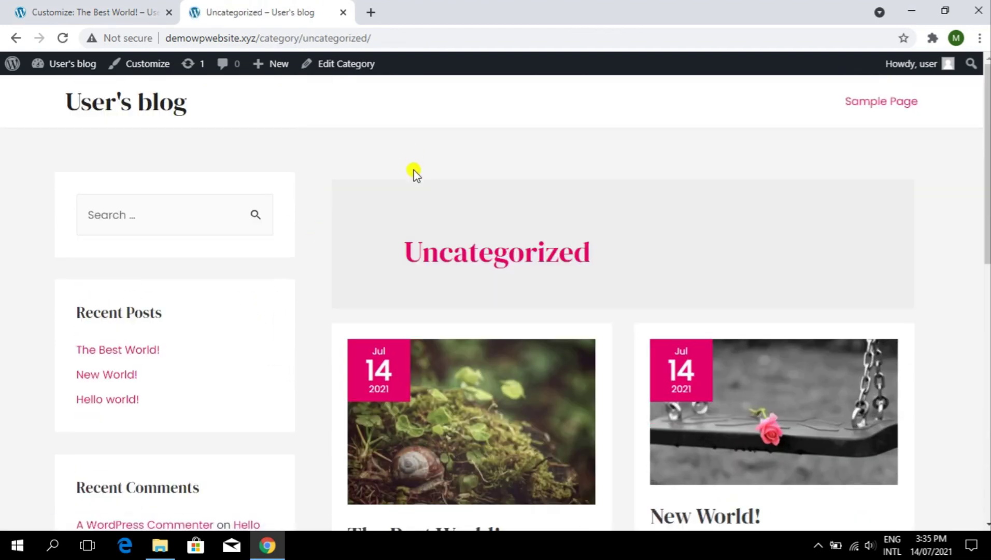
scroll(593, 186, down, 9)
scroll(626, 218, up, 5)
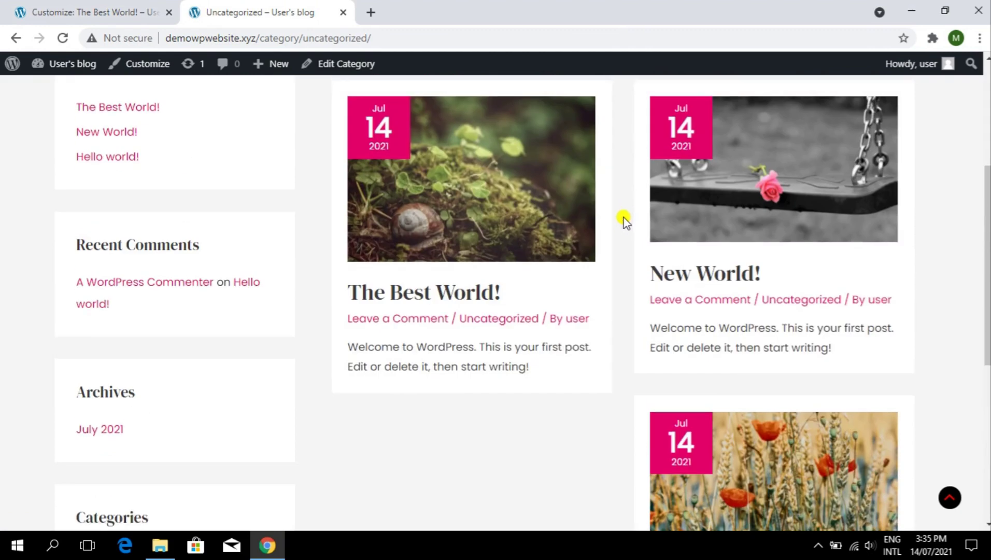
click(119, 12)
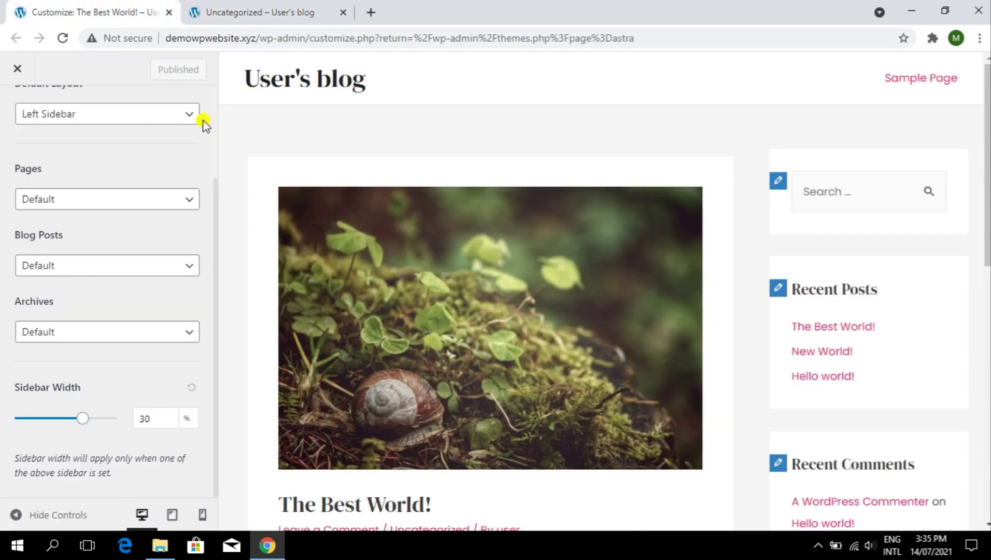
Keep archive pages on the default sidebar and set Sidebar Width to 25
click(150, 341)
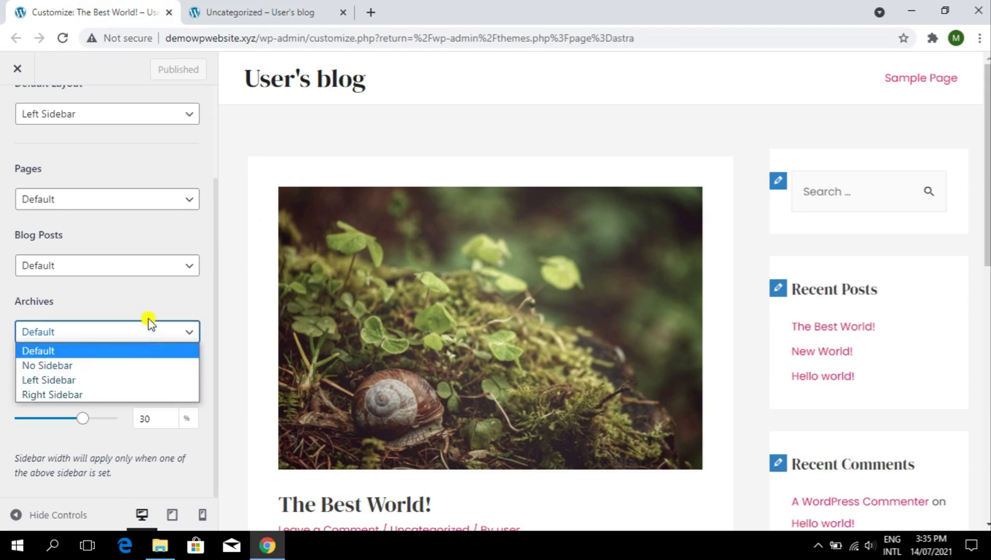
click(148, 319)
click(148, 422)
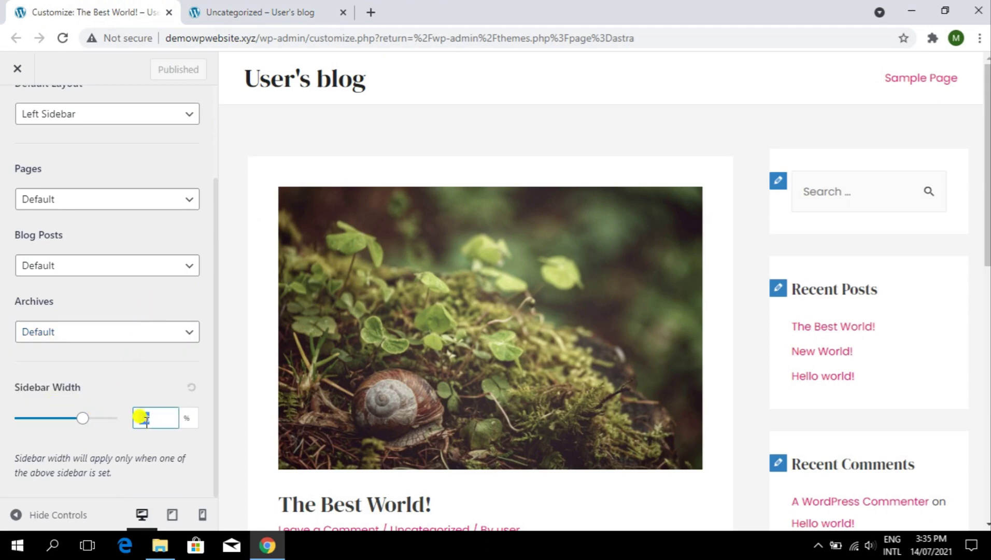
text(25)
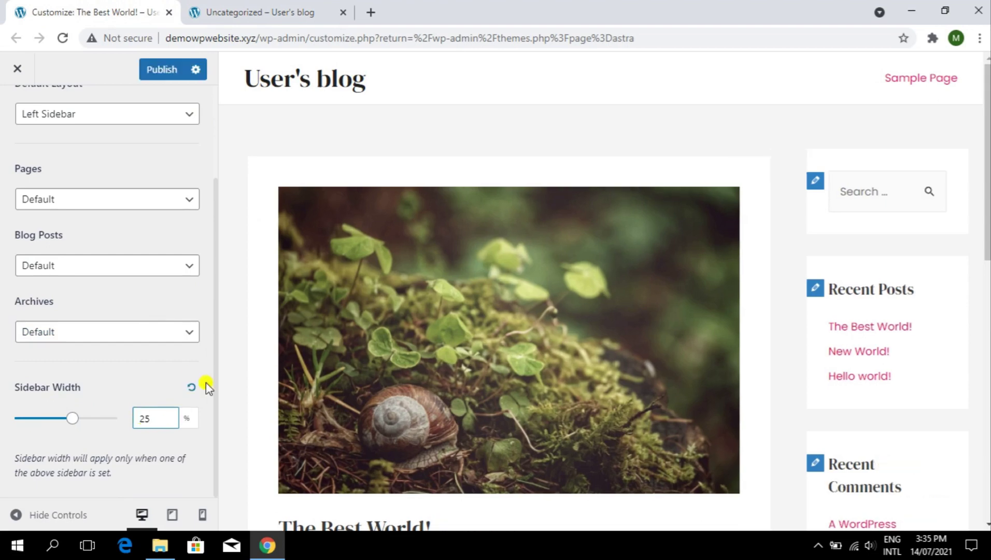
Preview the full page with the narrower 25% sidebar, then restore the settings panel
click(51, 514)
scroll(868, 319, down, 8)
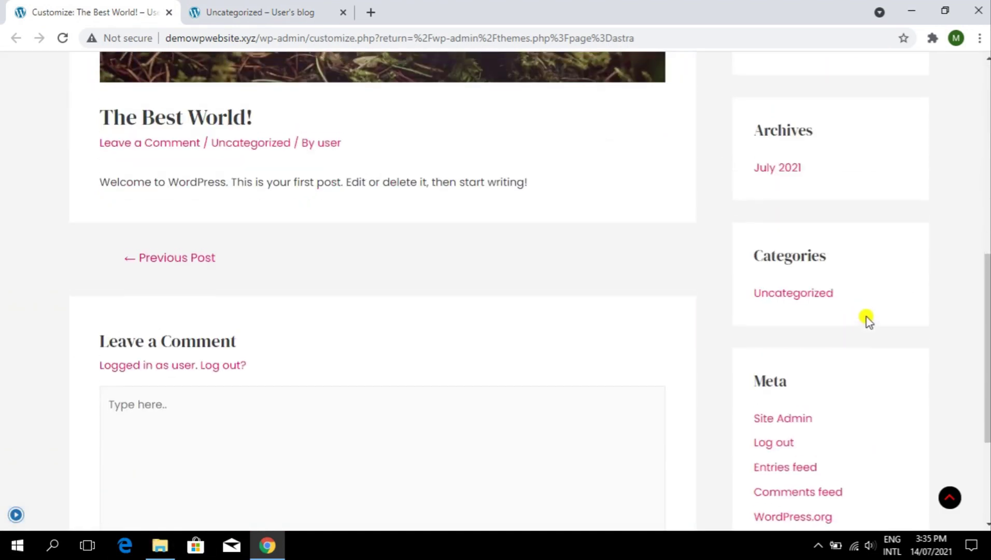
scroll(867, 321, down, 3)
scroll(850, 322, down, 15)
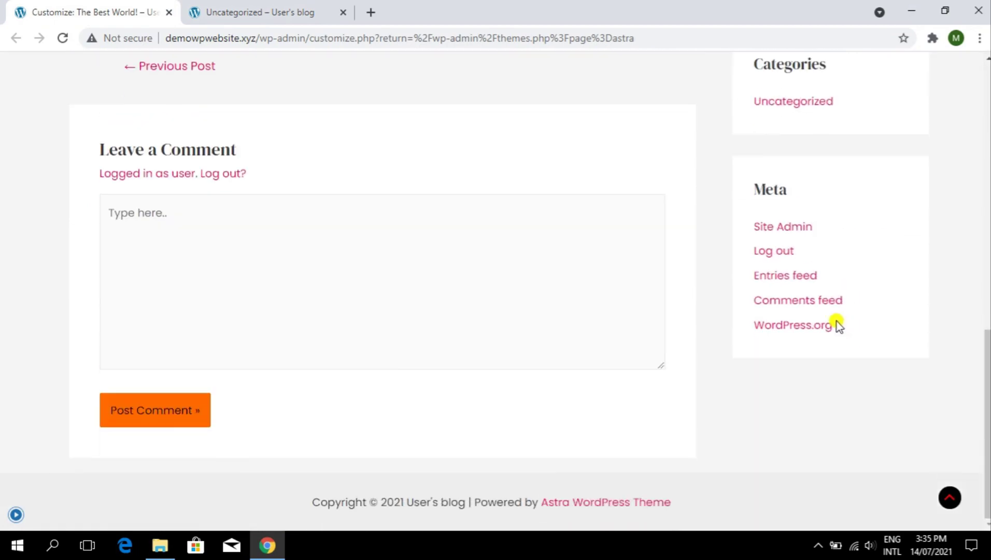
scroll(115, 436, up, 15)
scroll(347, 325, up, 7)
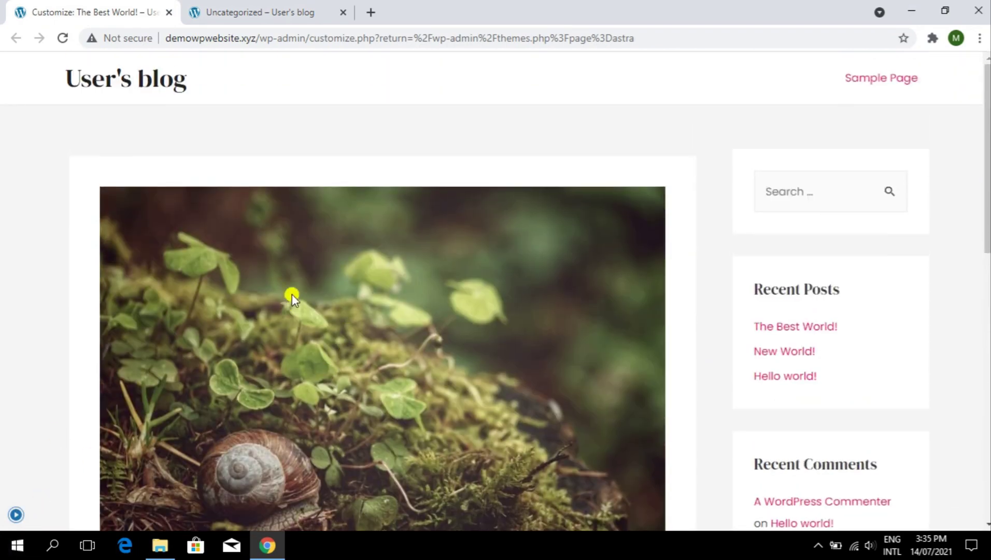
click(11, 519)
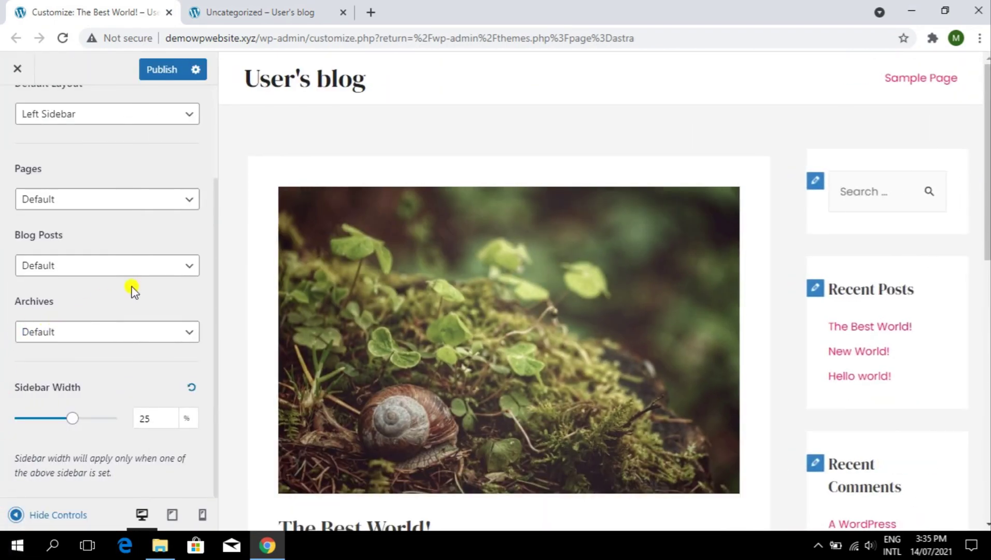
scroll(143, 289, up, 3)
Look at the sidebar Design options and Recent Comments widget, then publish the changes
click(174, 166)
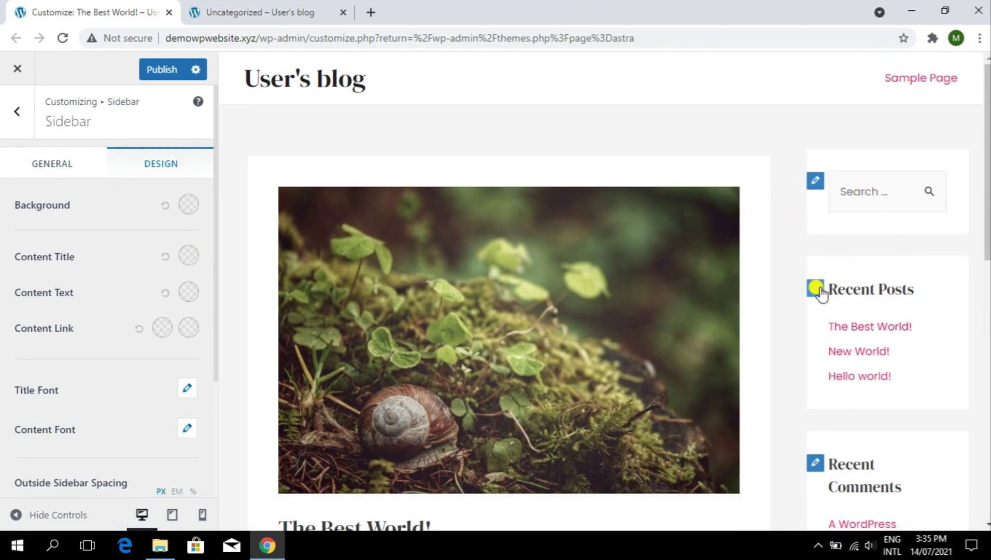
scroll(815, 291, down, 5)
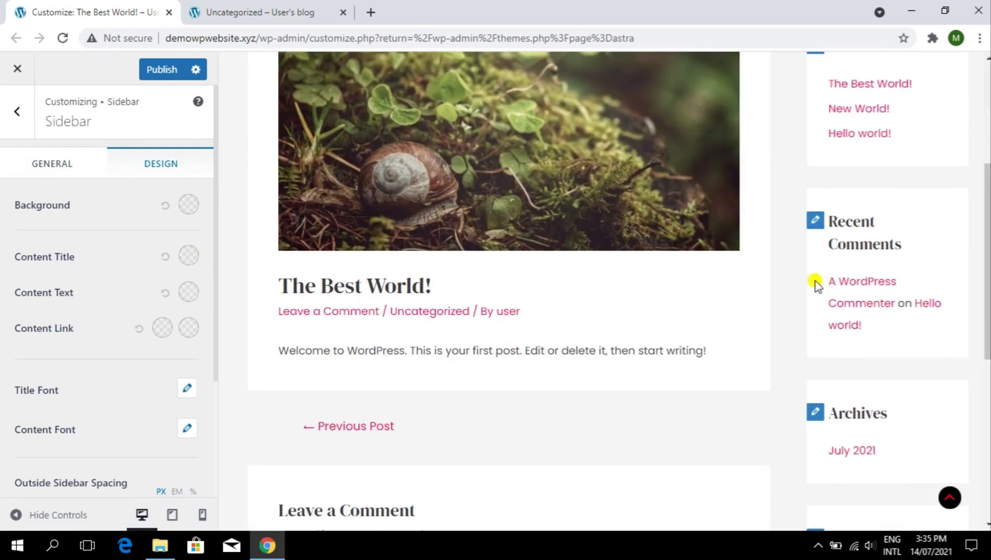
click(815, 221)
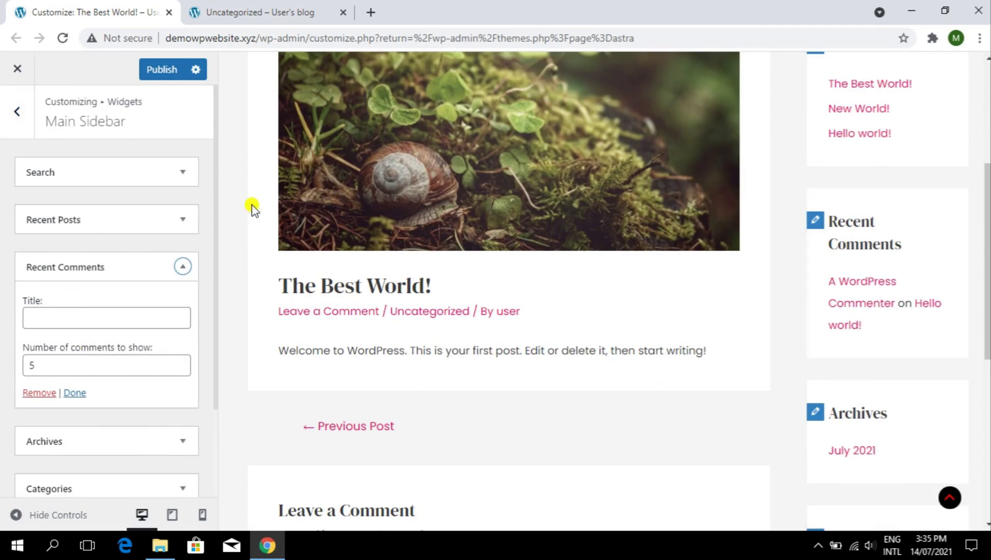
click(184, 267)
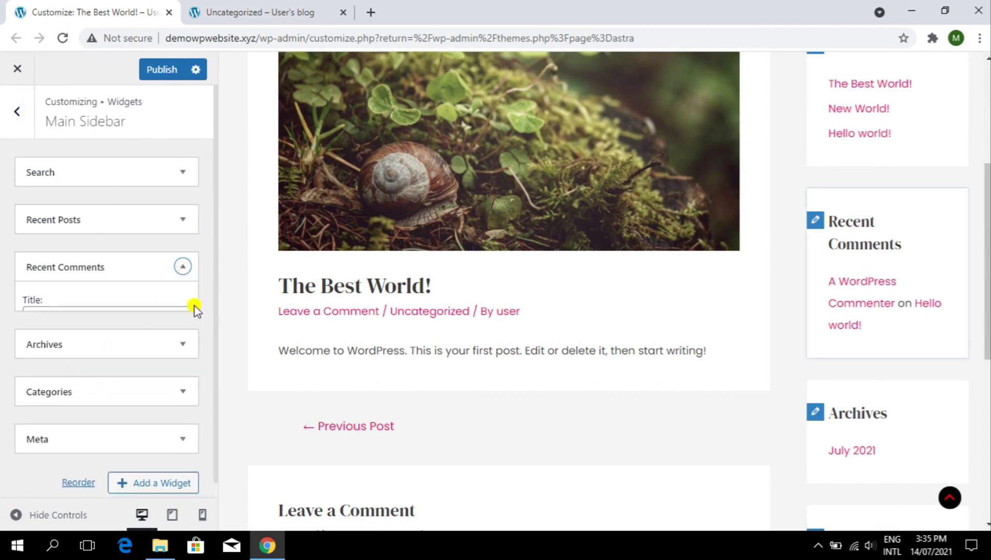
click(150, 67)
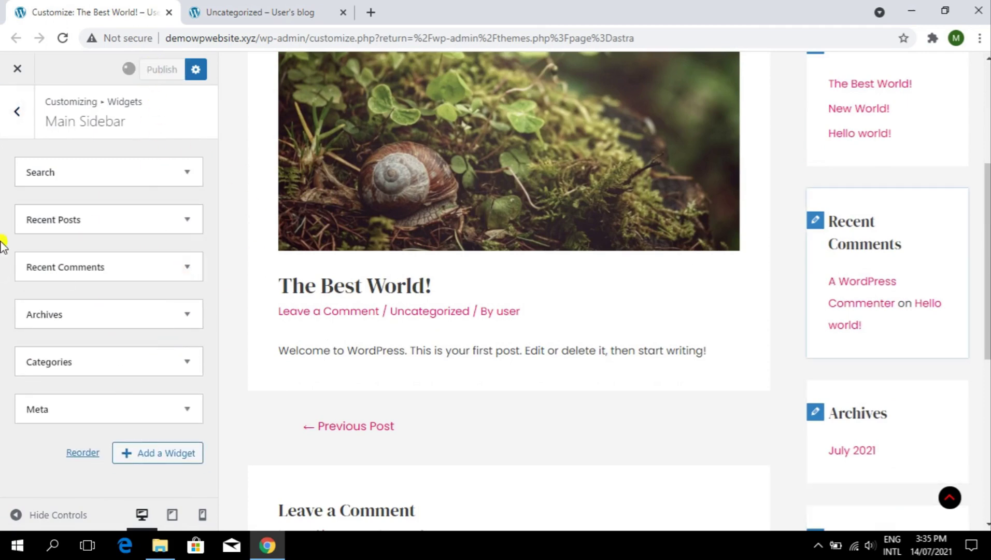
Reopen Sidebar Design settings to review them, then return to the main Customizer sections
click(3, 129)
click(18, 126)
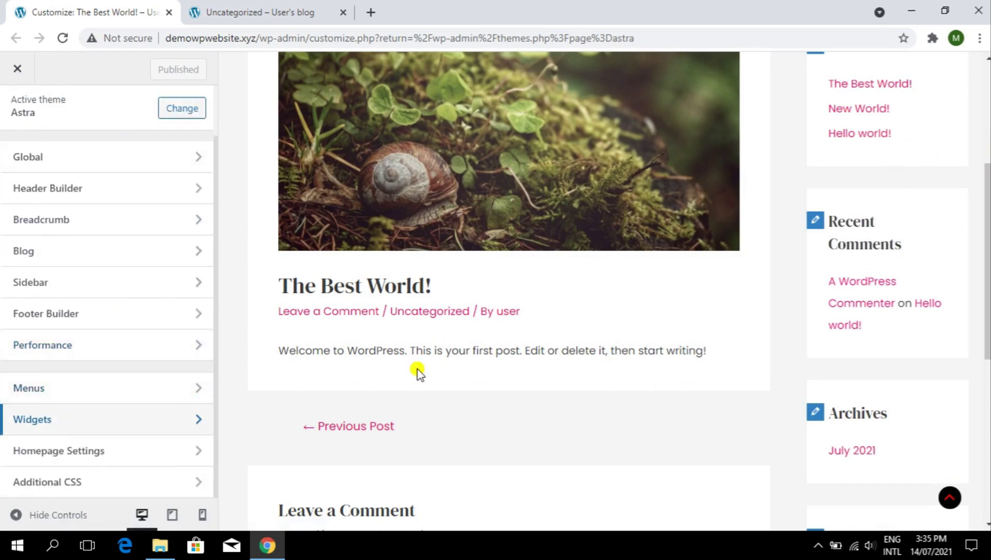
click(93, 281)
click(151, 158)
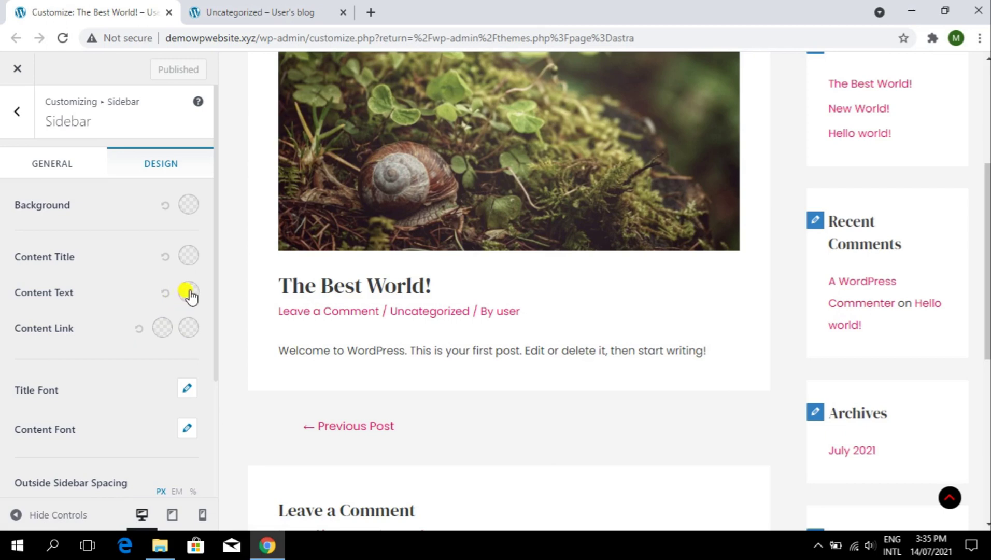
scroll(166, 394, down, 3)
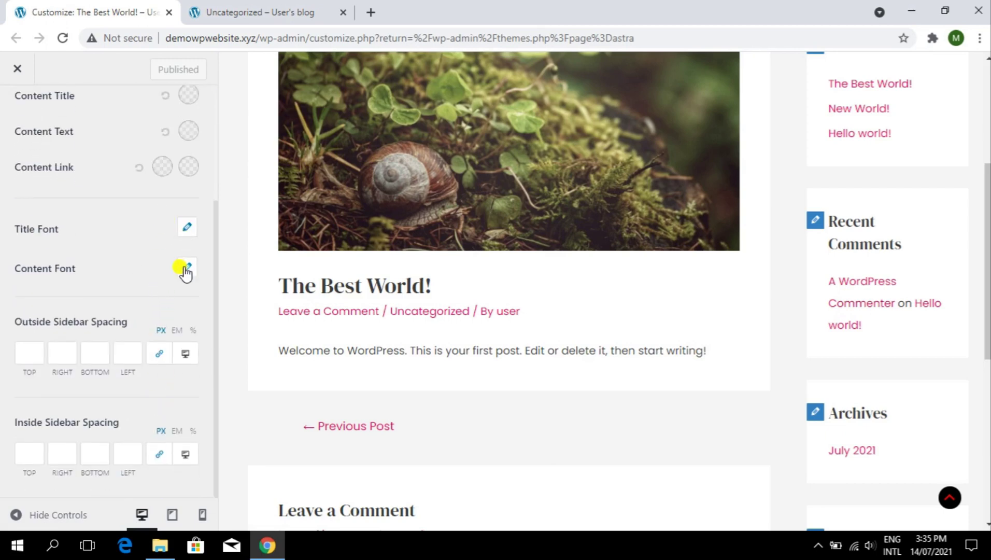
scroll(98, 267, up, 3)
click(24, 120)
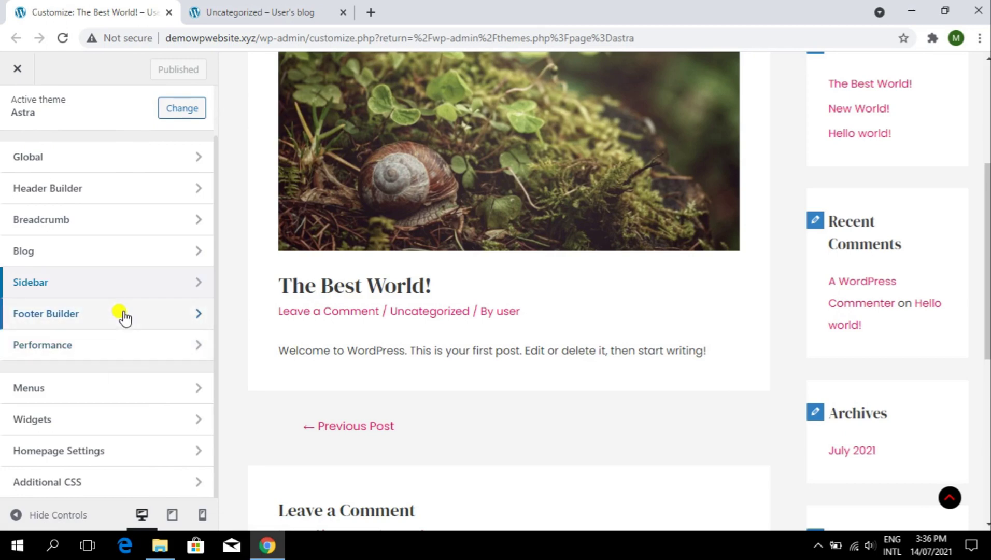
Toggle Load Google Fonts Locally on then off in Performance, and go to Menus
click(131, 345)
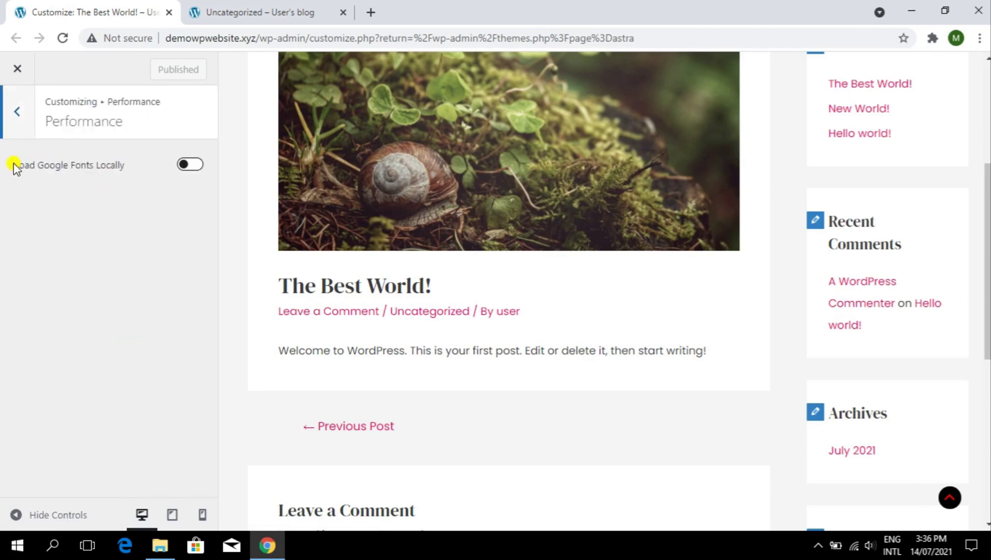
click(190, 165)
click(190, 165)
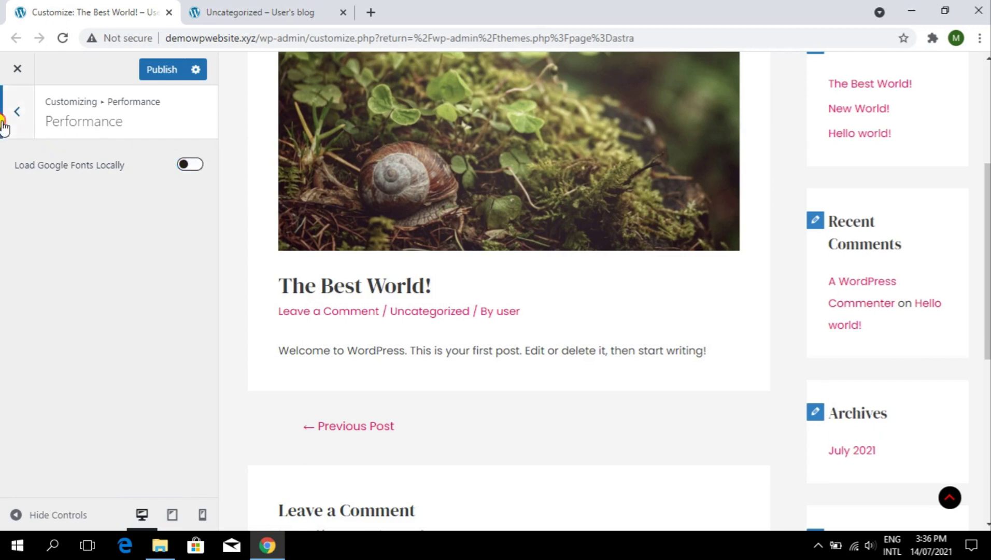
click(7, 123)
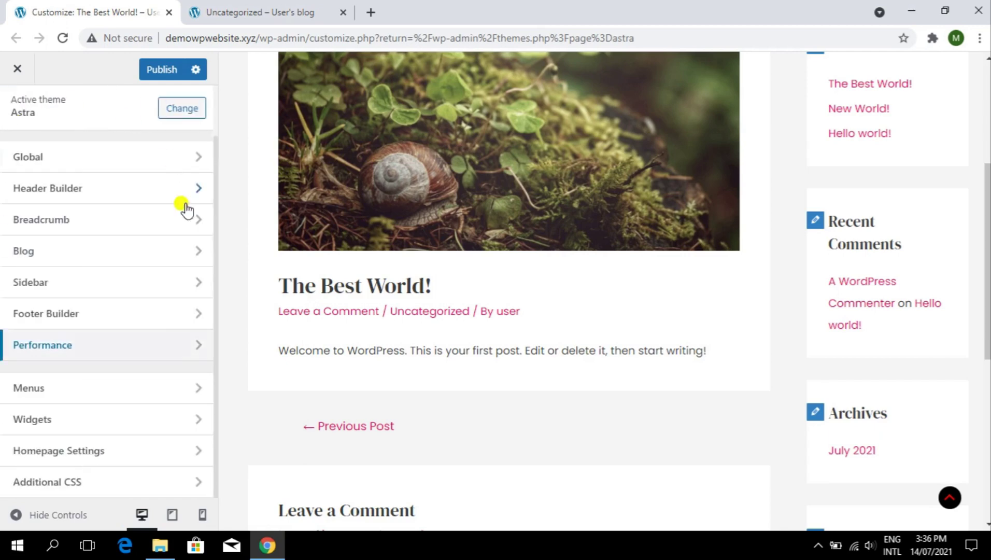
click(150, 384)
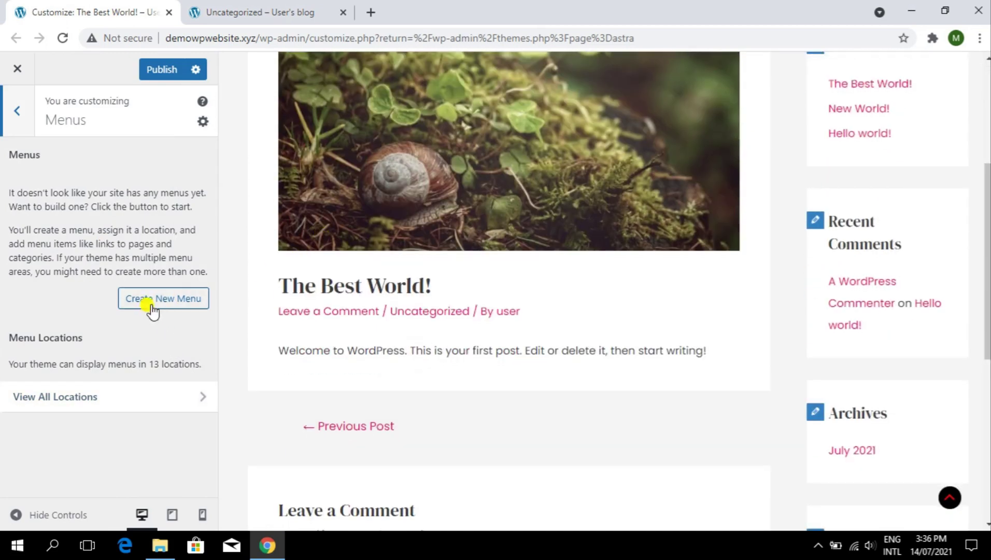
Open the new, still-empty Main Menu for the Primary Menu location in the menu editor
click(153, 306)
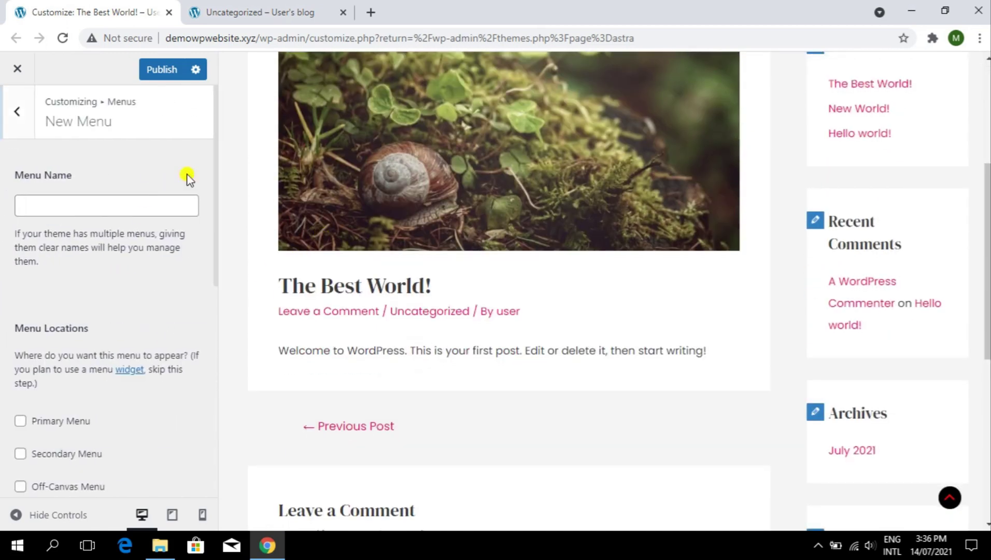
click(87, 205)
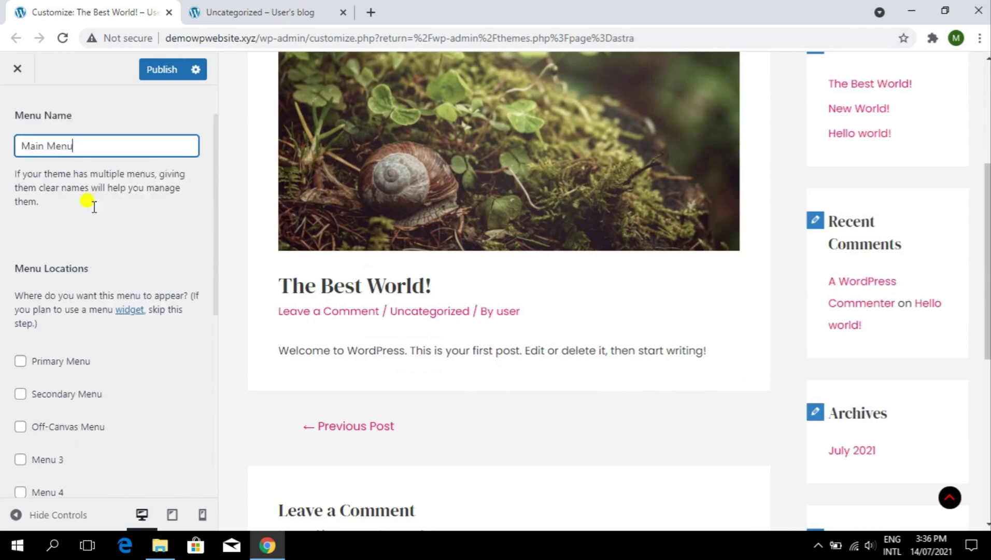
scroll(89, 195, down, 8)
scroll(26, 126, up, 5)
scroll(93, 246, down, 5)
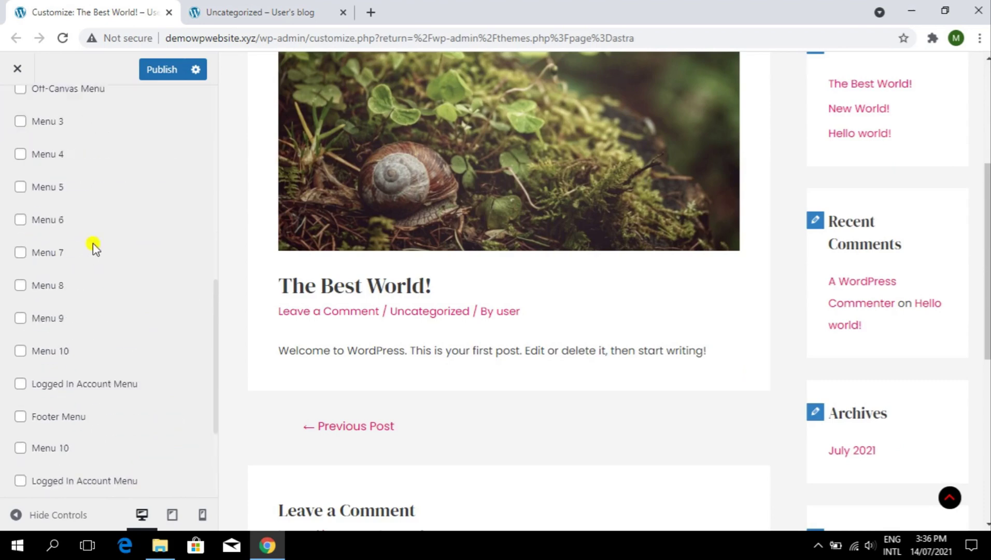
click(161, 468)
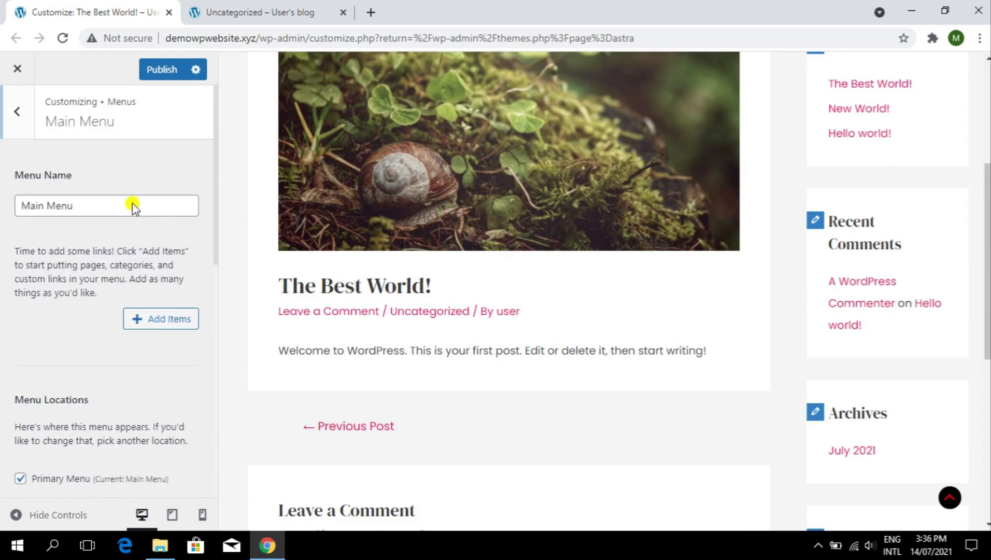
click(143, 317)
click(143, 317)
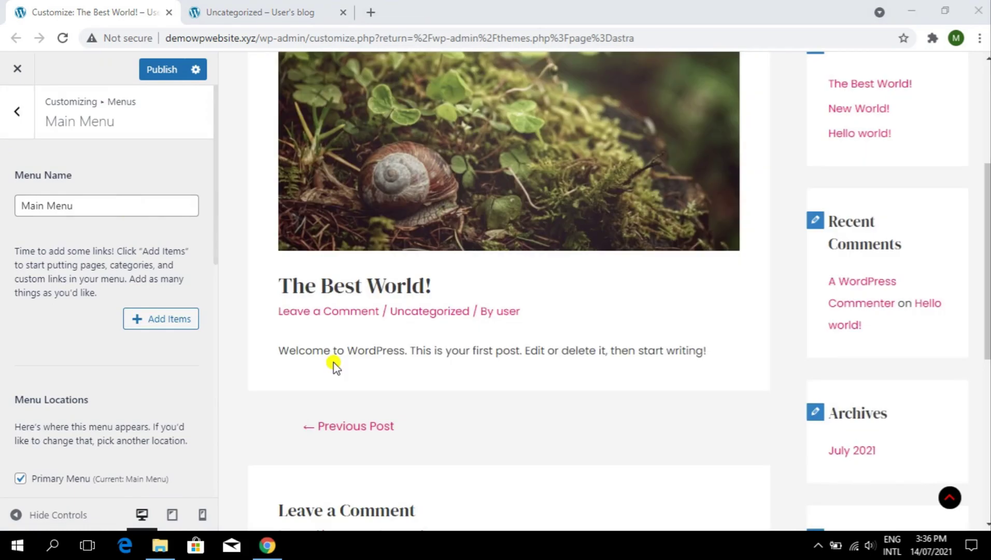
Add Home and About to the Main Menu as custom links with URL #
click(166, 324)
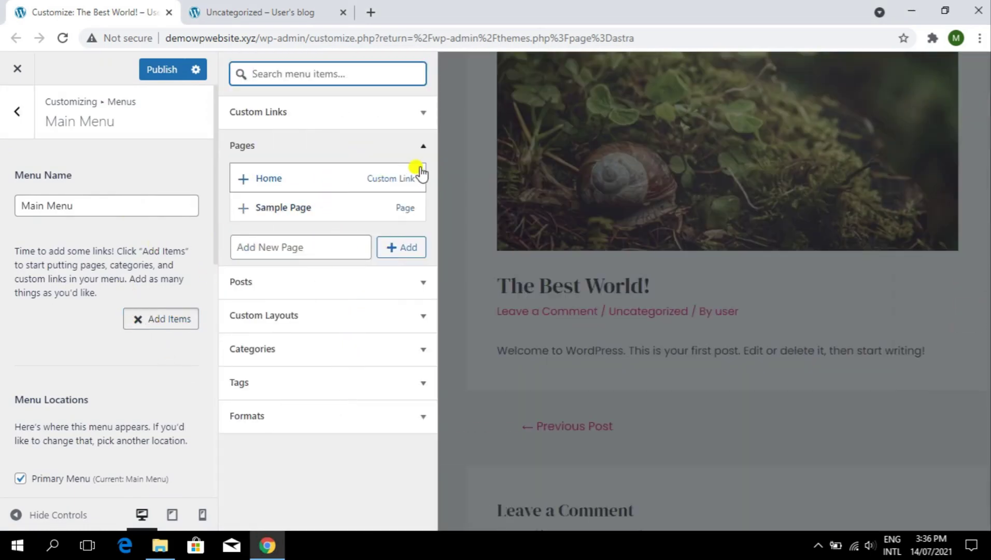
click(419, 146)
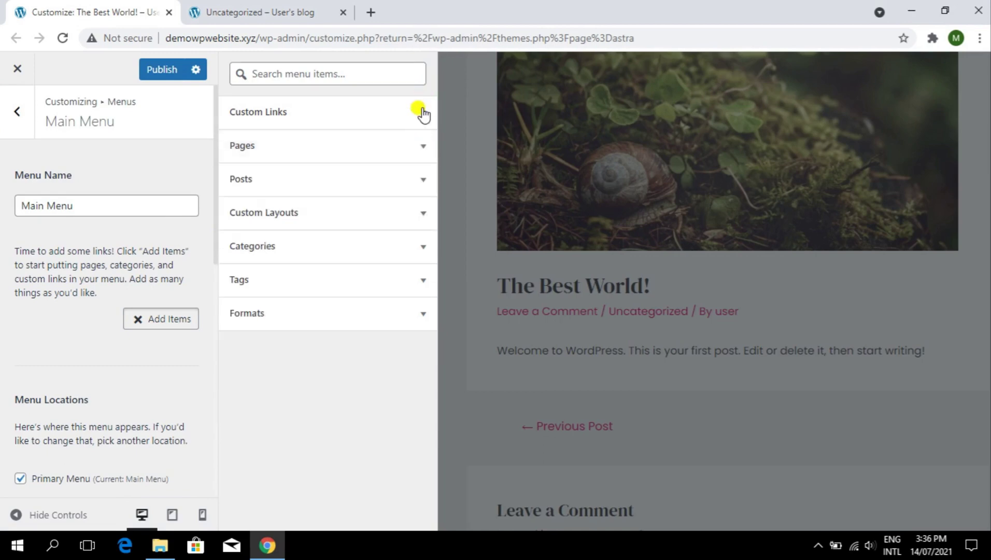
click(421, 113)
click(384, 142)
key(Tab)
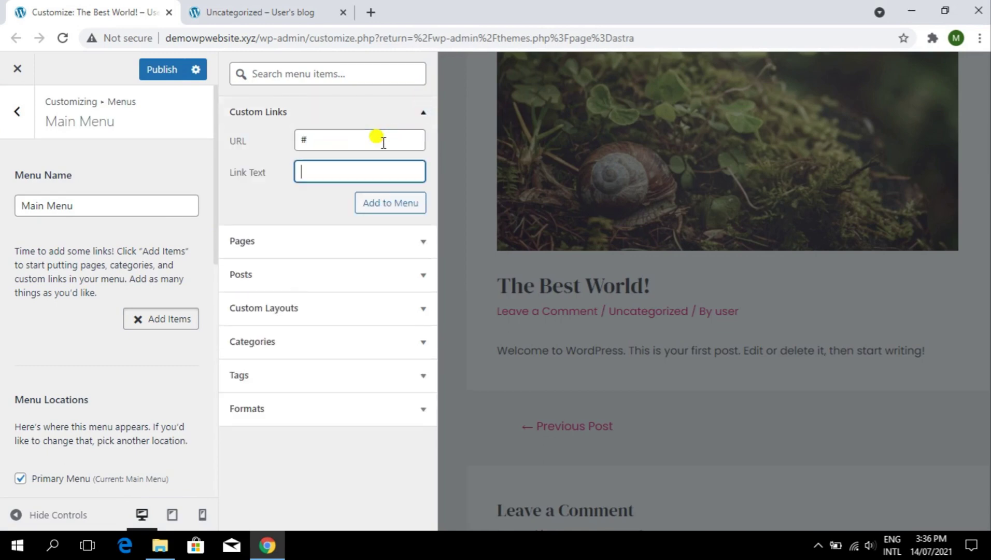
key(Return)
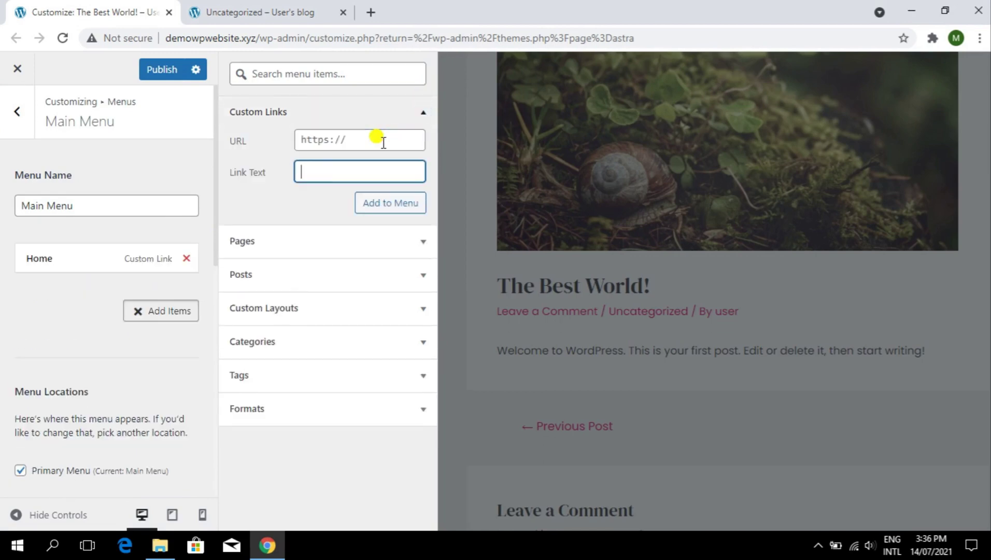
click(383, 143)
key(Tab)
key(Return)
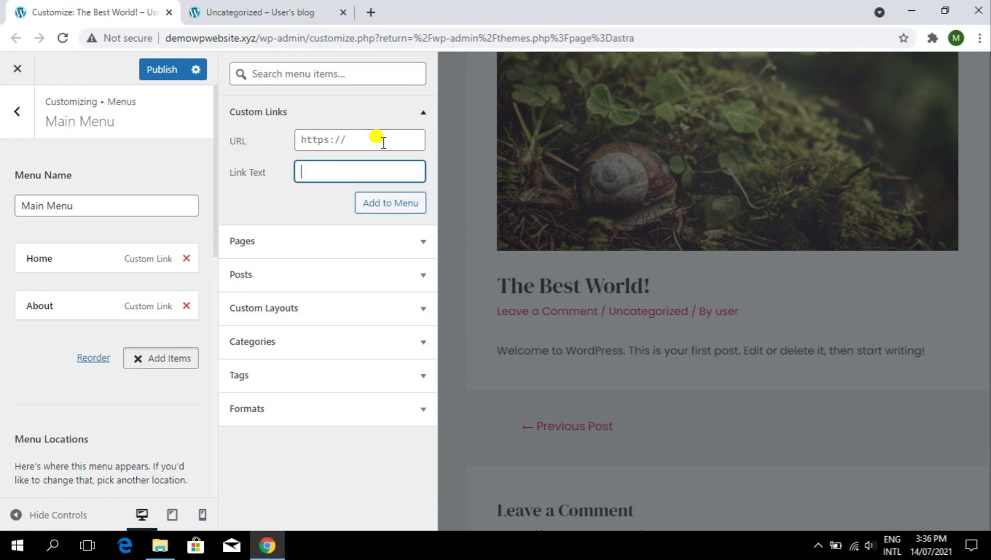
Add the Services, Contact and Work custom # links to the Main Menu
click(383, 143)
key(Tab)
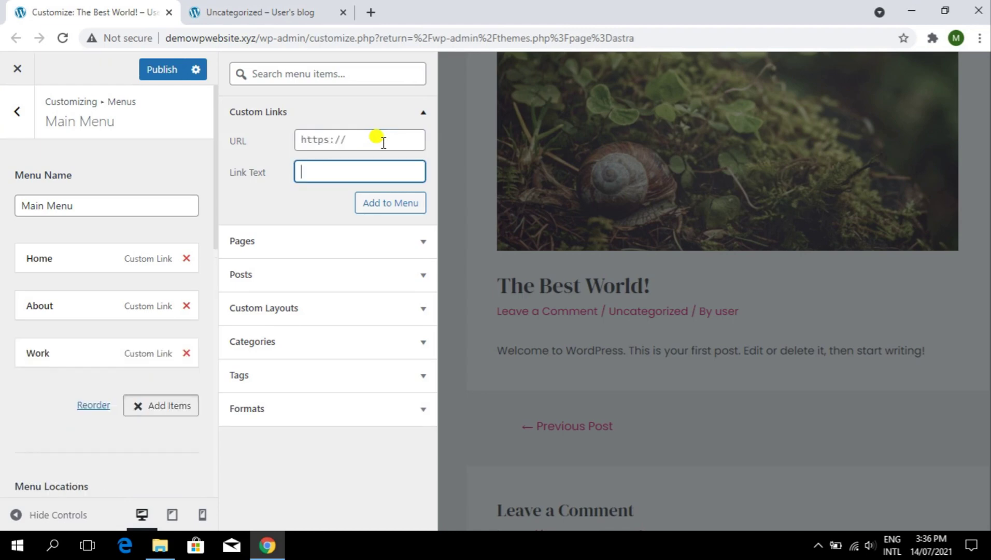
click(383, 143)
key(Tab)
key(Return)
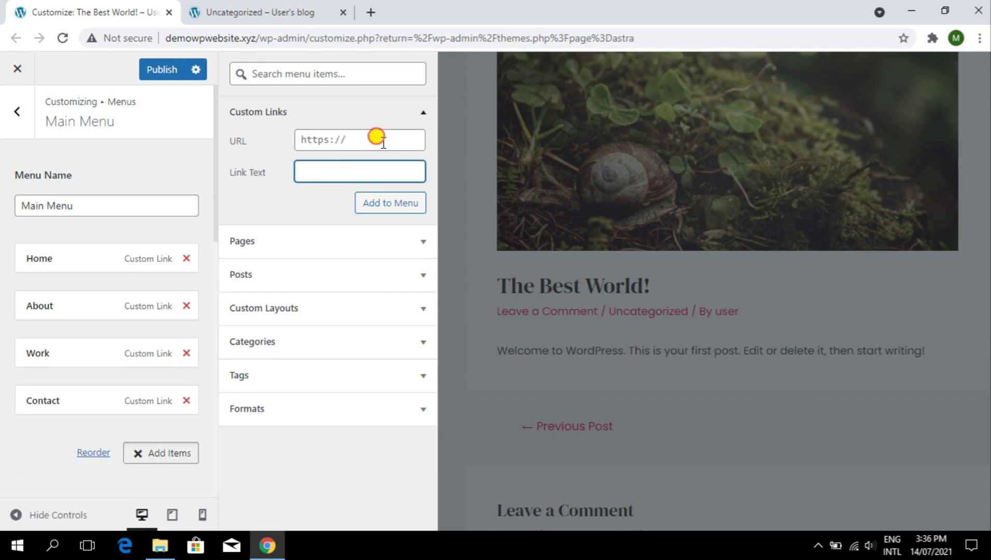
click(383, 142)
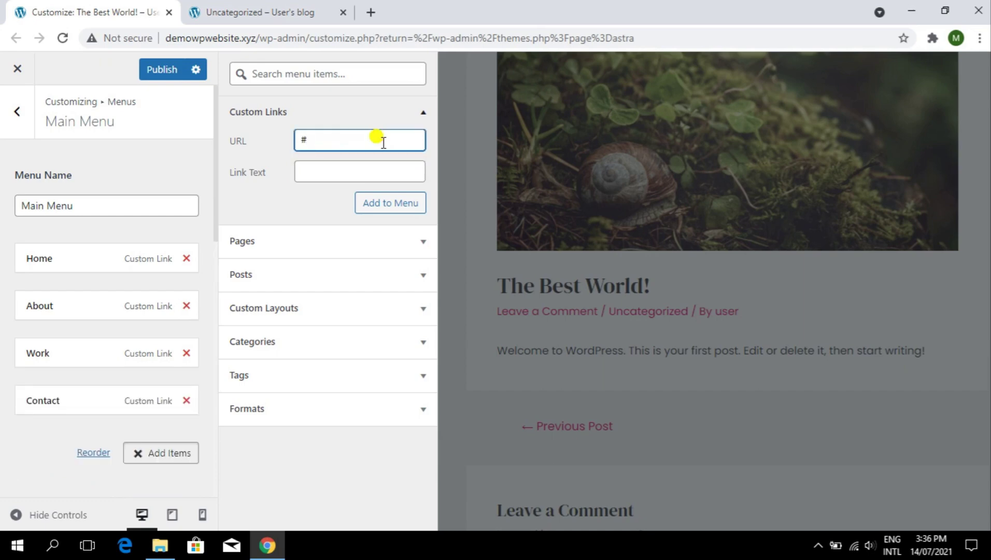
key(Tab)
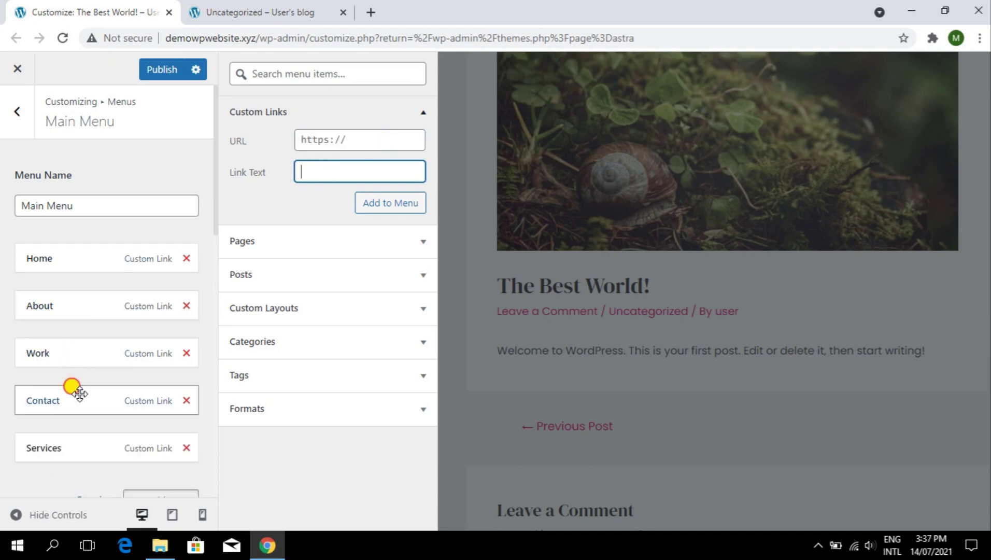
Reorder the links to Home, About, Services, Work, Contact and publish the Main Menu
mouse_move(80, 394)
mouse_down()
mouse_move(73, 447)
mouse_move(67, 407)
mouse_up()
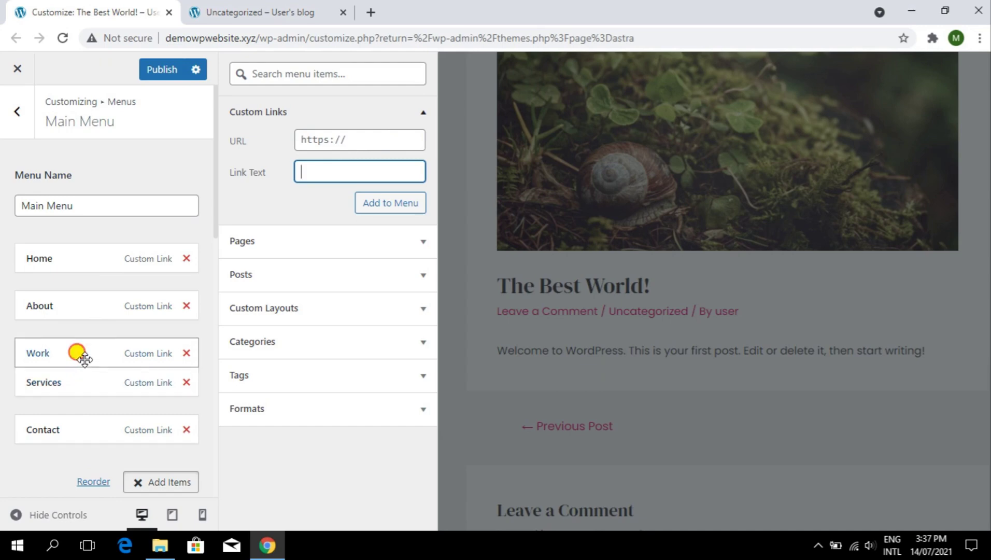
drag(85, 358, 54, 404)
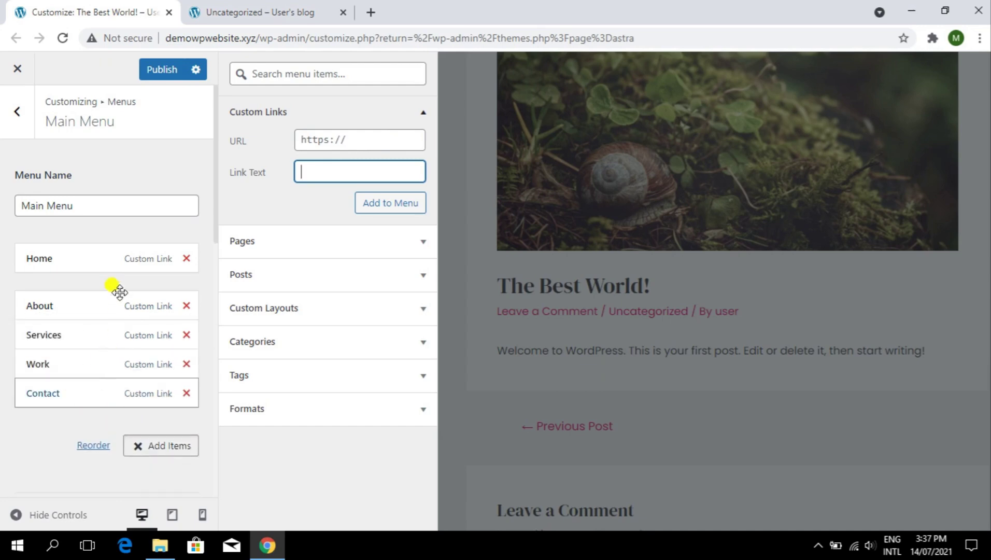
click(155, 72)
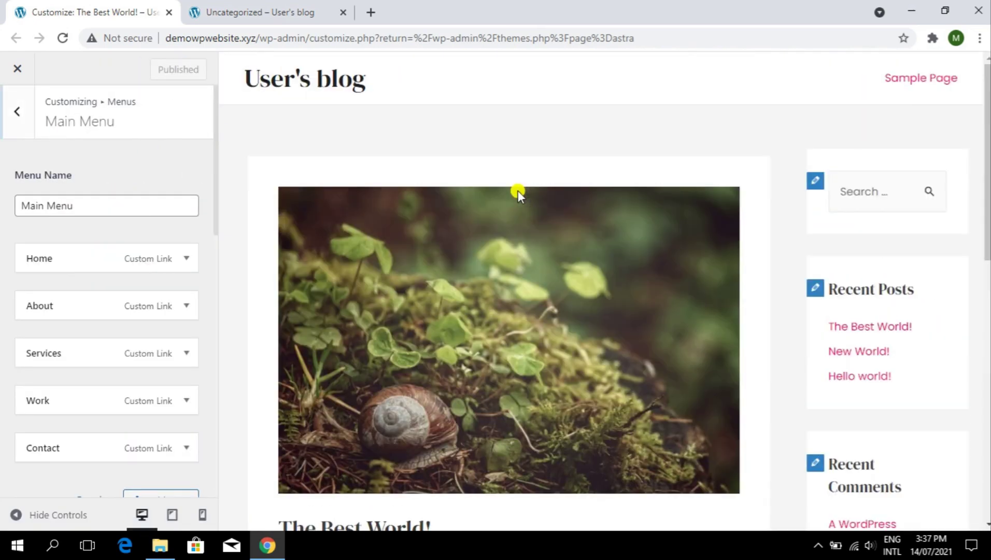
Back out of the Main Menu editor to the Customizer home and show the Widgets section
click(921, 78)
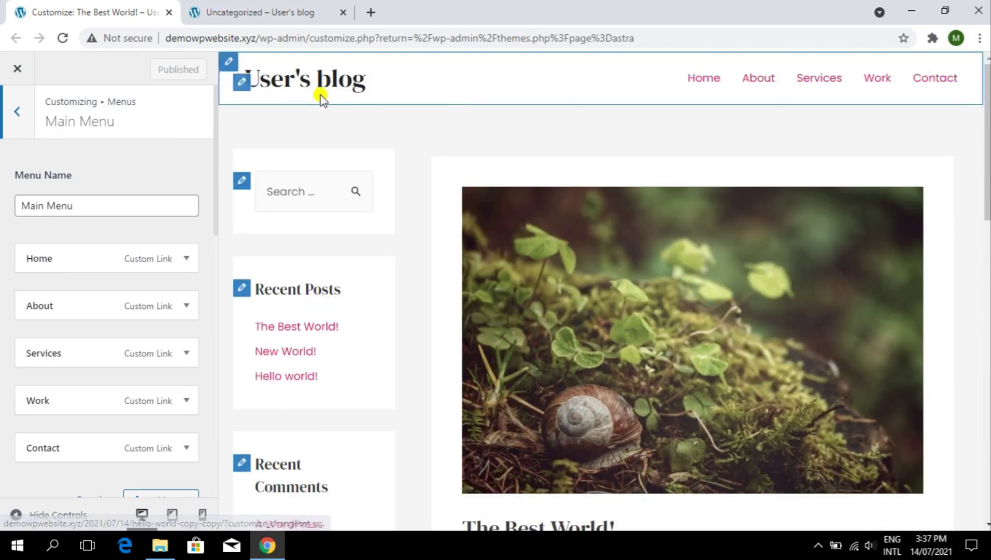
scroll(436, 143, down, 4)
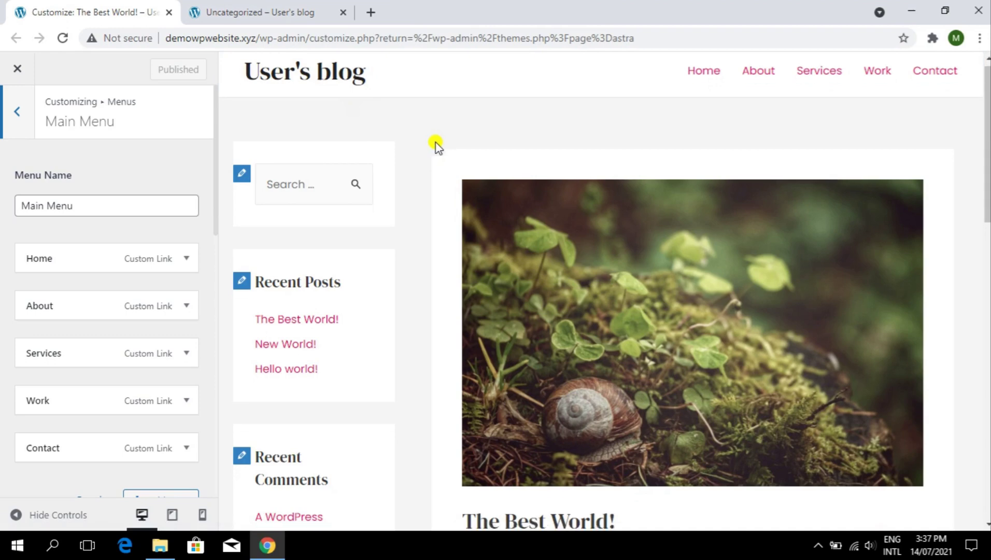
scroll(436, 144, up, 4)
click(11, 118)
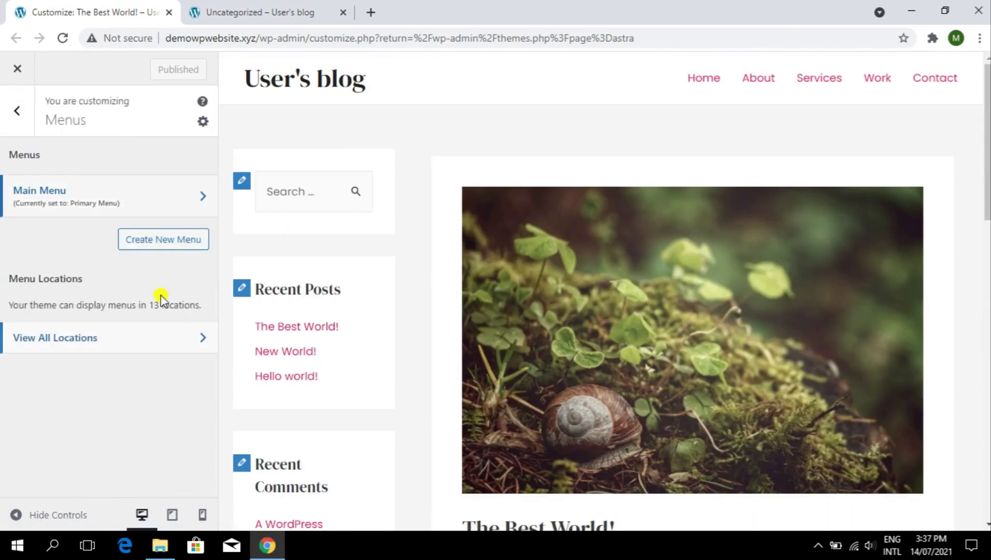
click(5, 124)
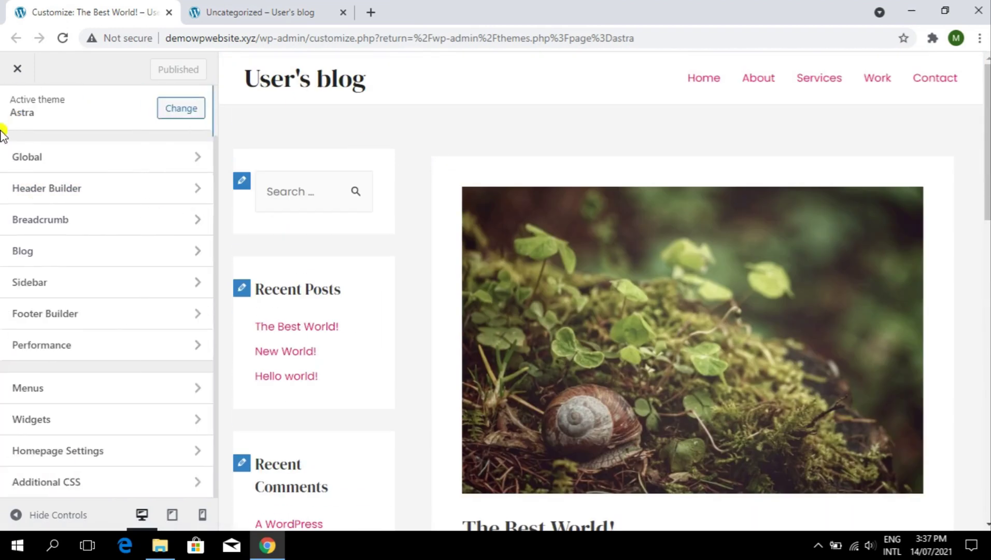
click(113, 418)
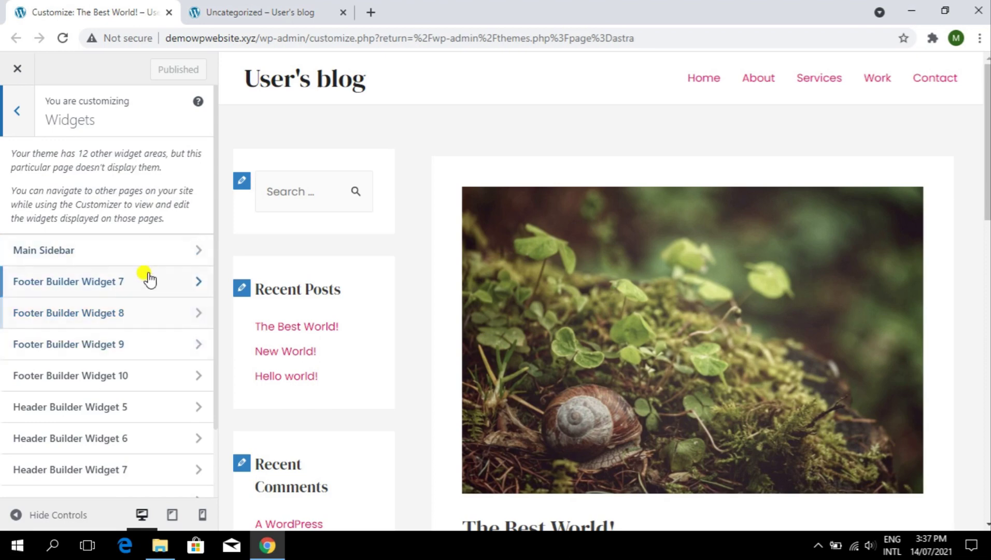
In the Main Sidebar, delete the Meta widget, keeping Search, Recent Posts, Comments, Archives and Categories
click(148, 252)
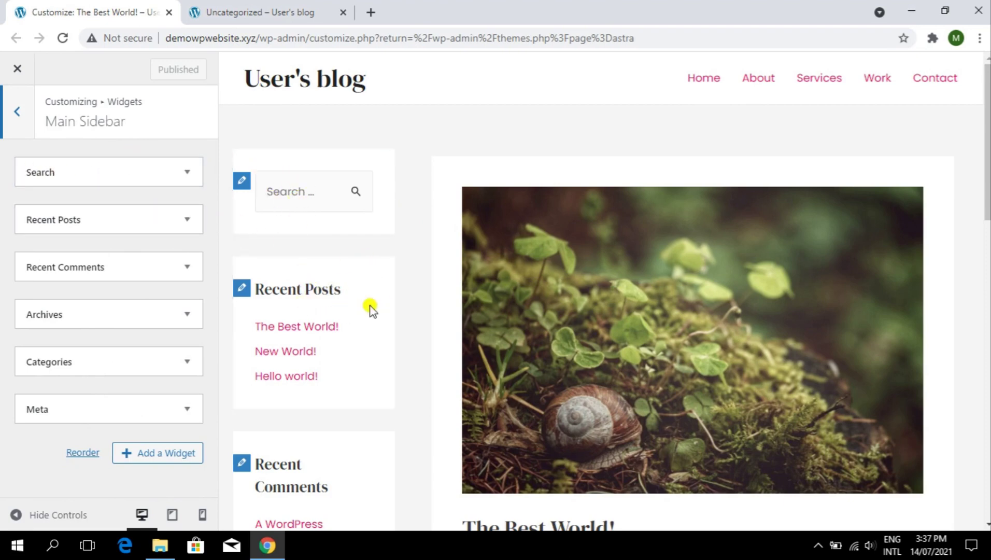
scroll(447, 259, down, 5)
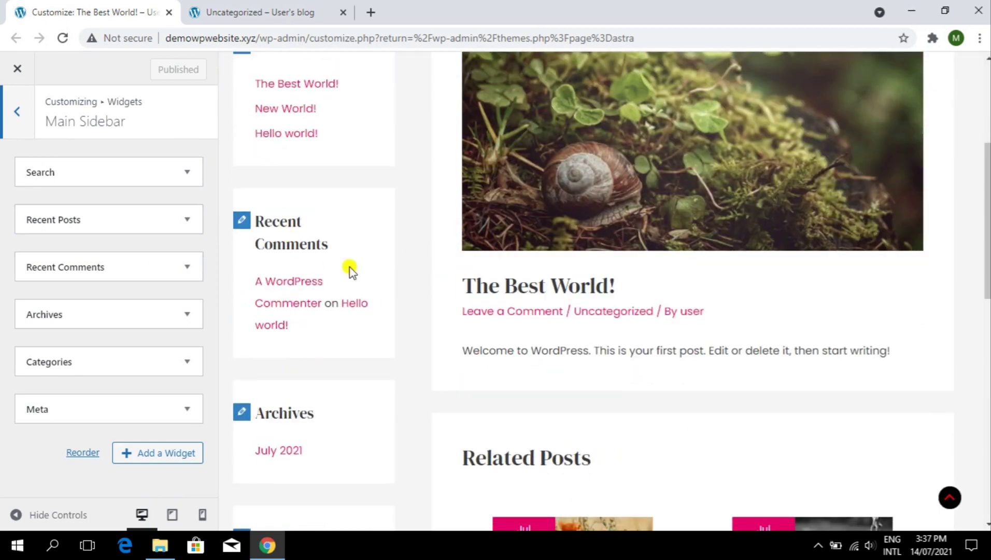
scroll(336, 289, down, 5)
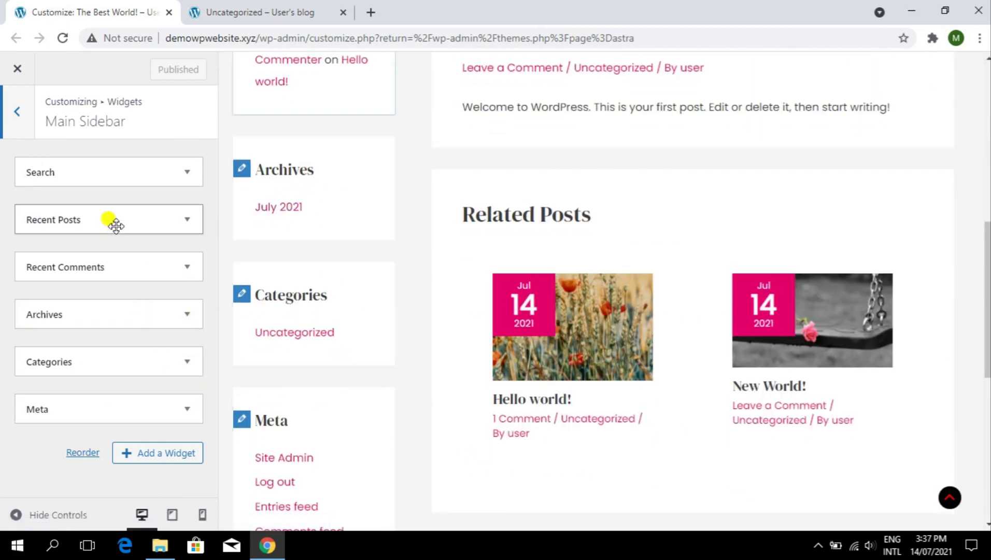
click(178, 221)
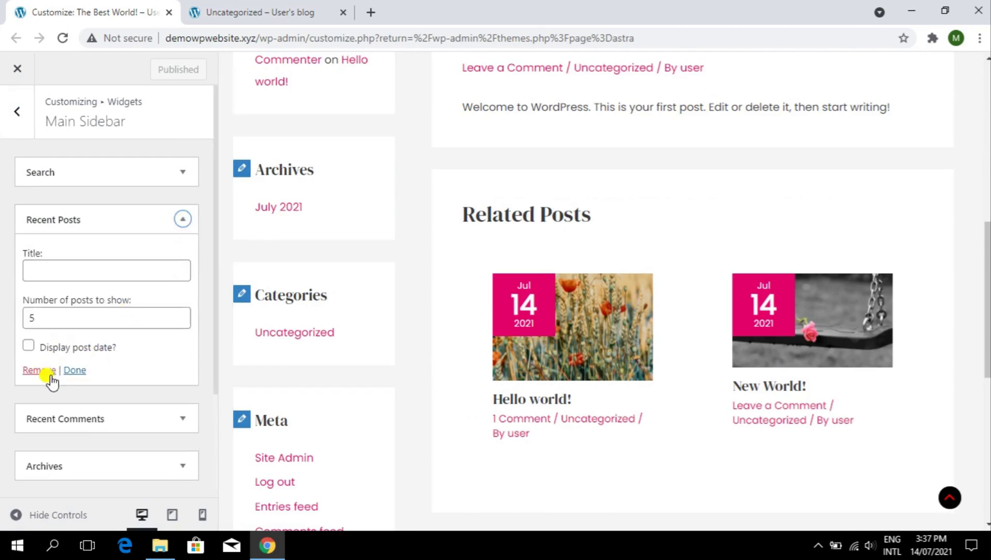
click(174, 229)
scroll(316, 330, down, 8)
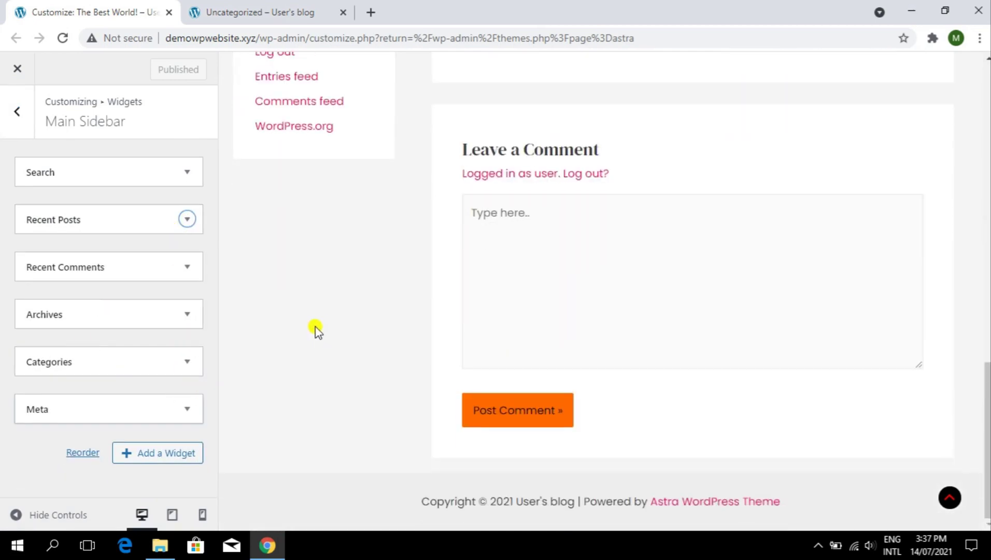
scroll(322, 309, up, 3)
click(169, 405)
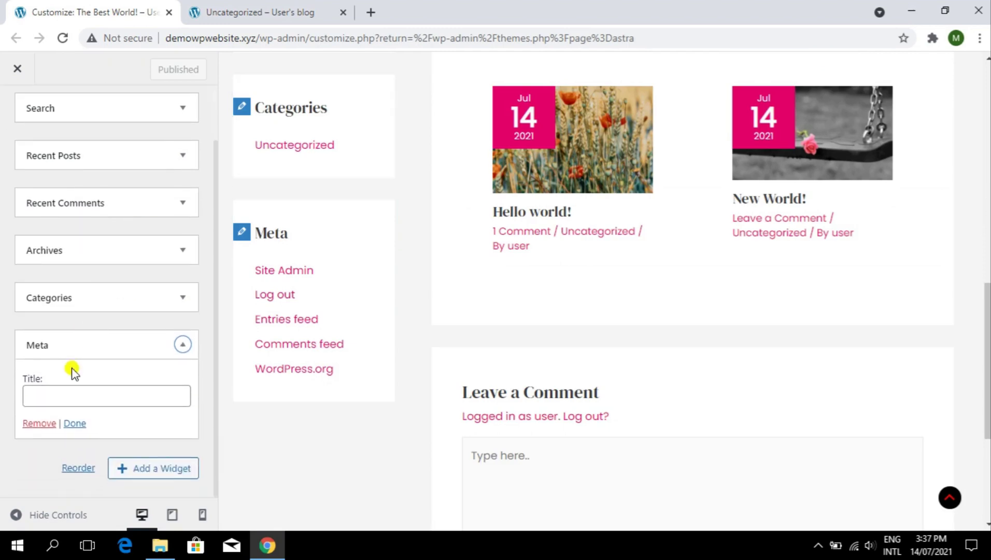
click(39, 423)
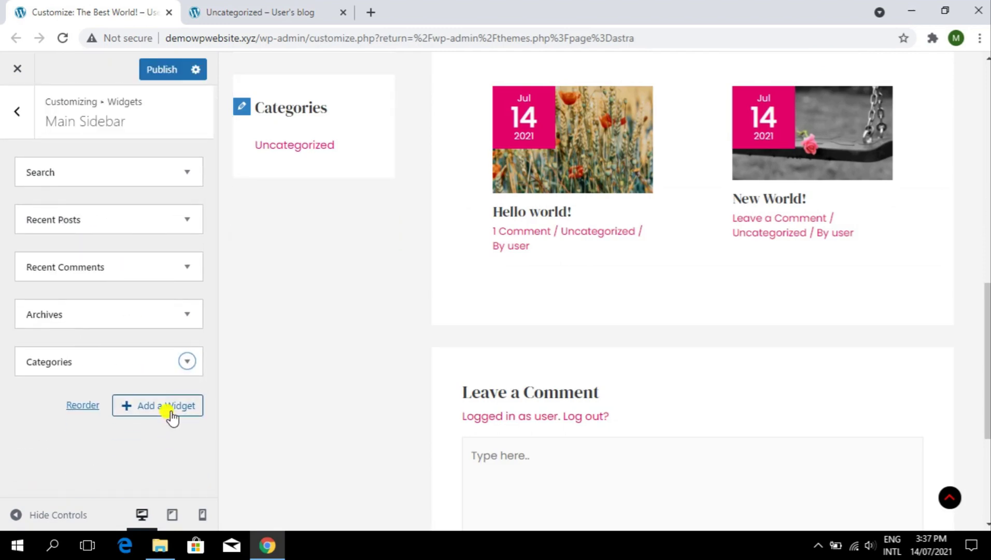
Add a Text widget titled 'Subscribe To My Weekly Newsletter', correcting the 'Subscribet' typo
click(158, 405)
scroll(311, 212, down, 5)
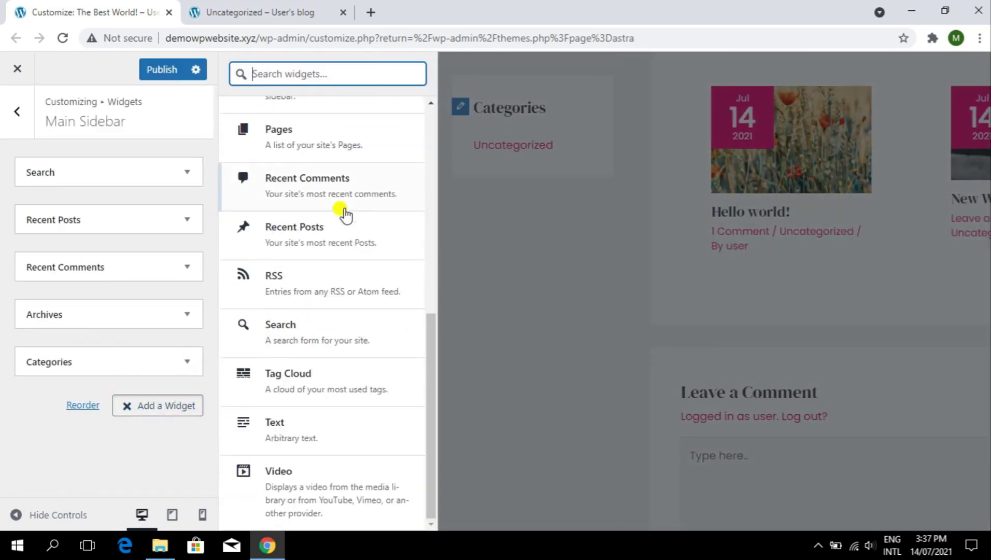
scroll(349, 257, up, 5)
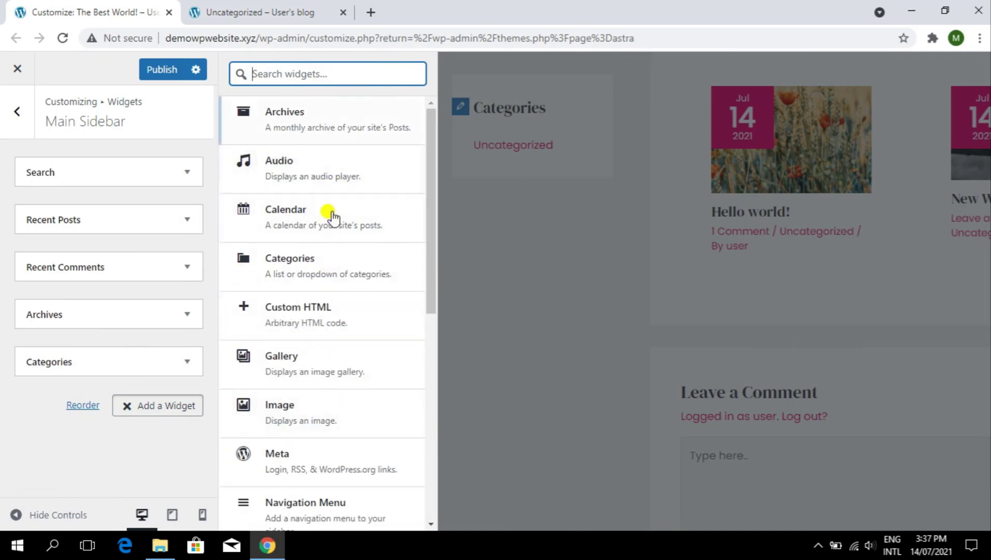
scroll(327, 212, down, 5)
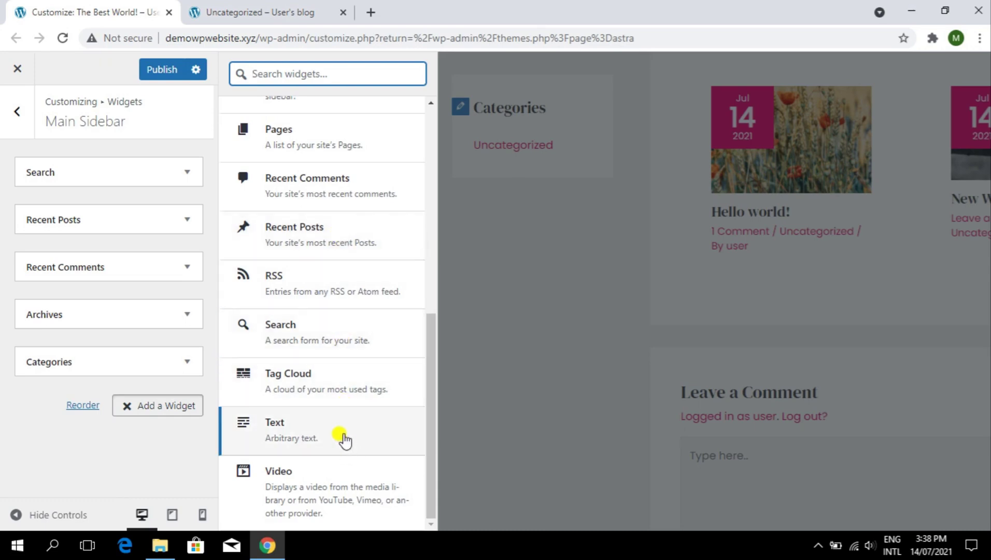
click(338, 437)
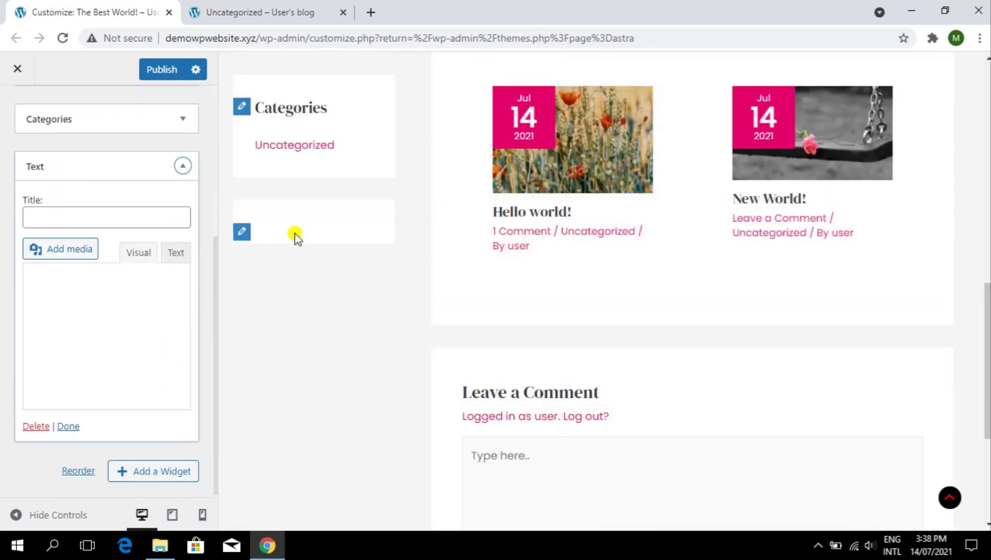
click(104, 217)
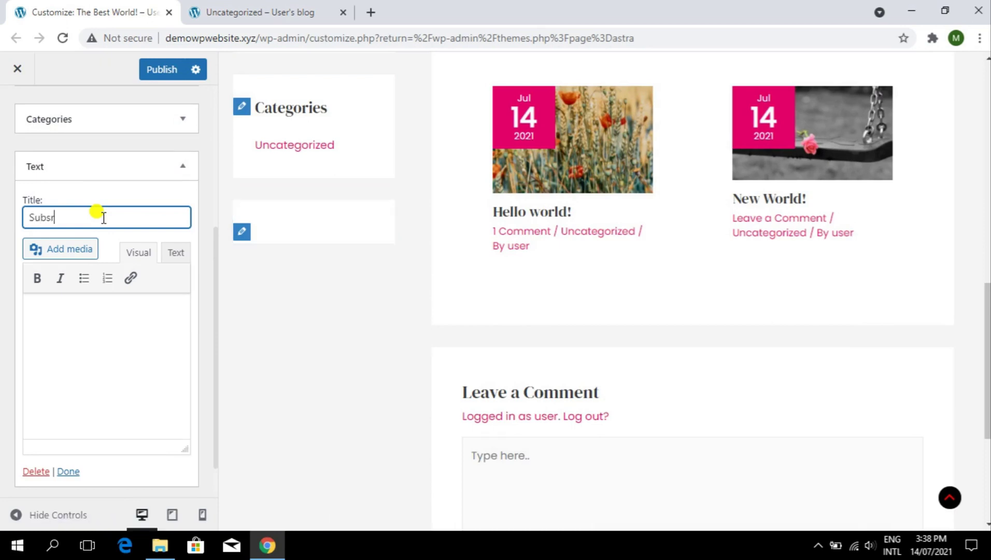
text(Subscribet )
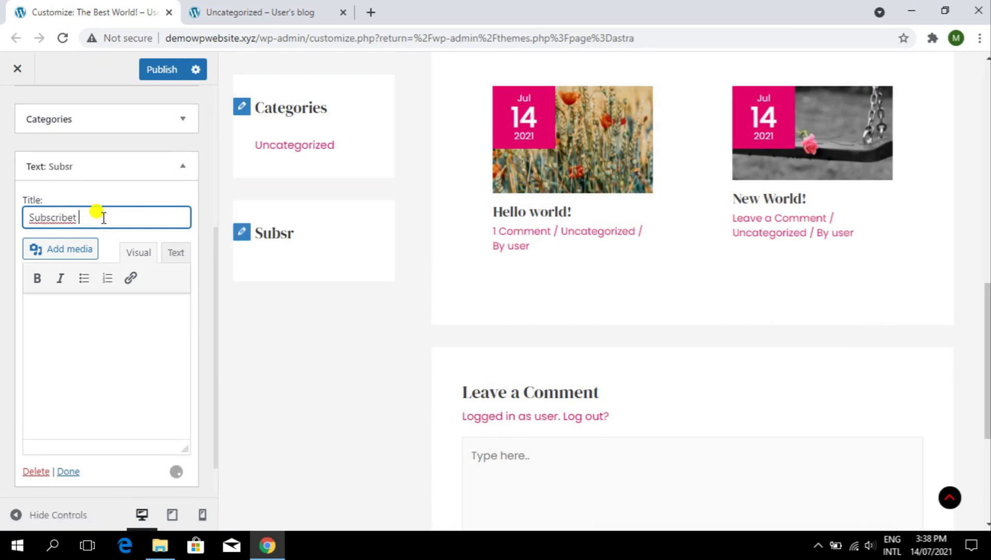
text(To My)
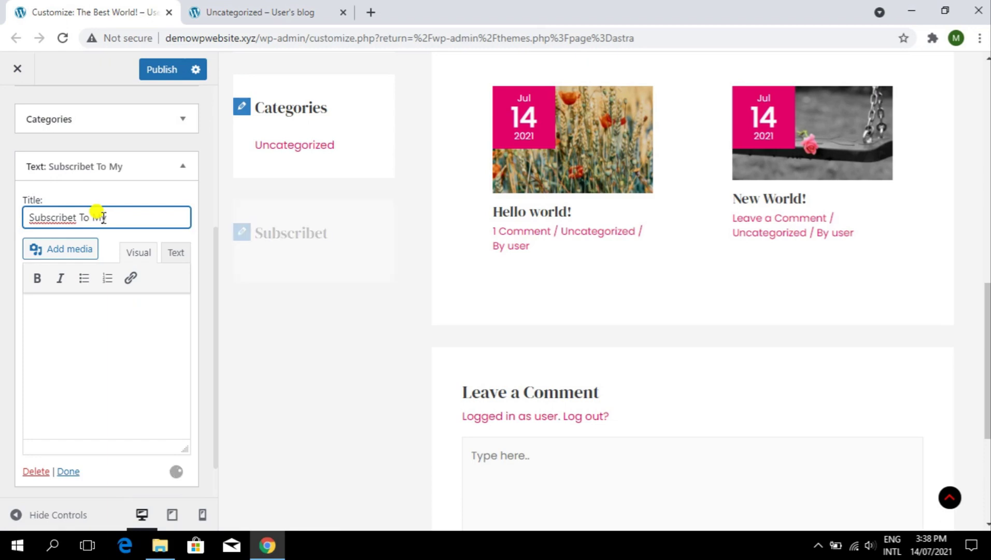
text( Weekly New)
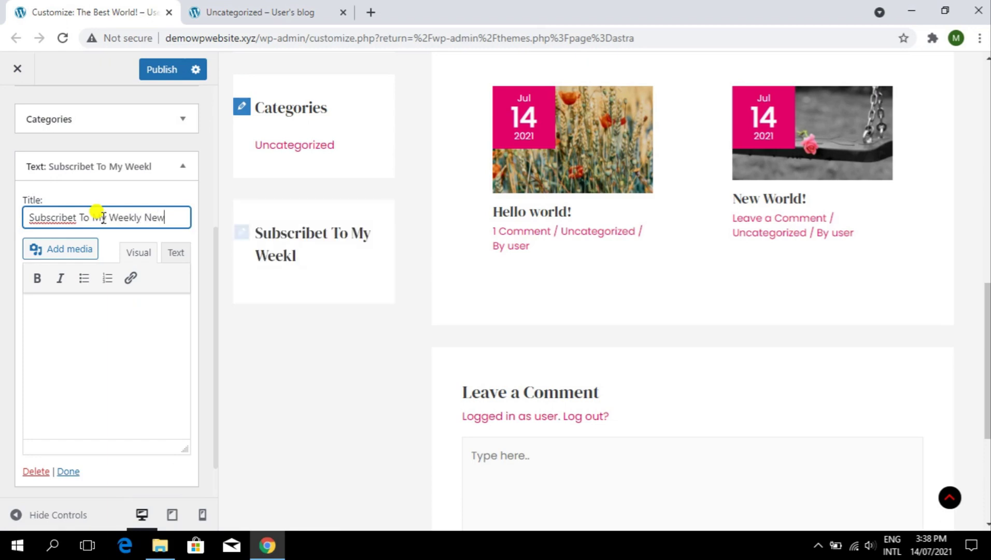
text(sletter)
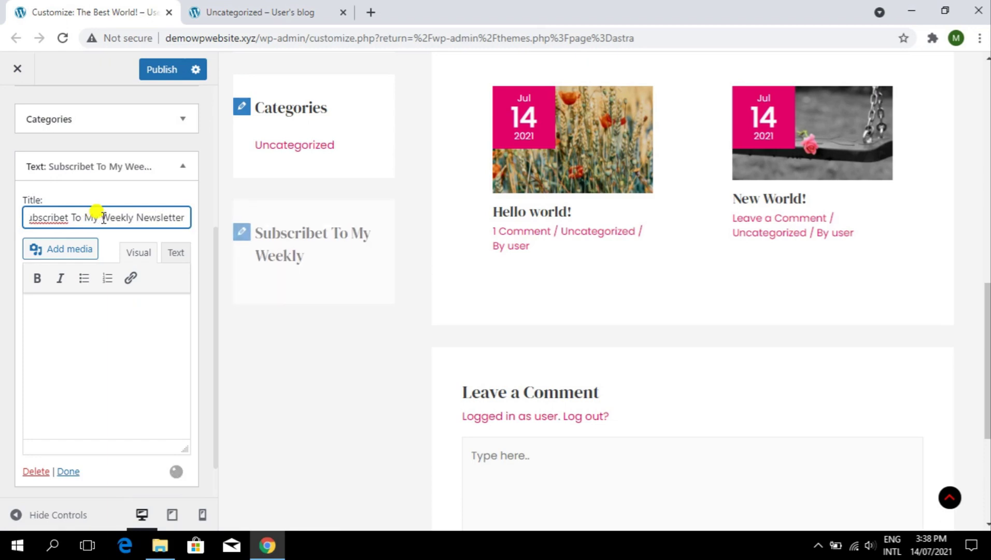
right_click(59, 217)
click(92, 249)
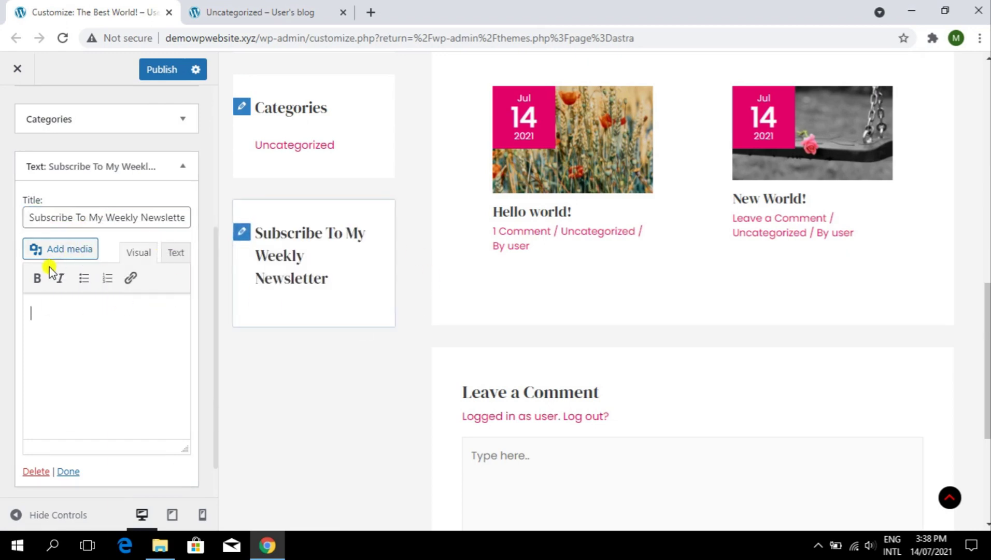
Fill the widget body with the title phrase followed by a period
click(90, 336)
triple_click(81, 216)
key(ctrl+c)
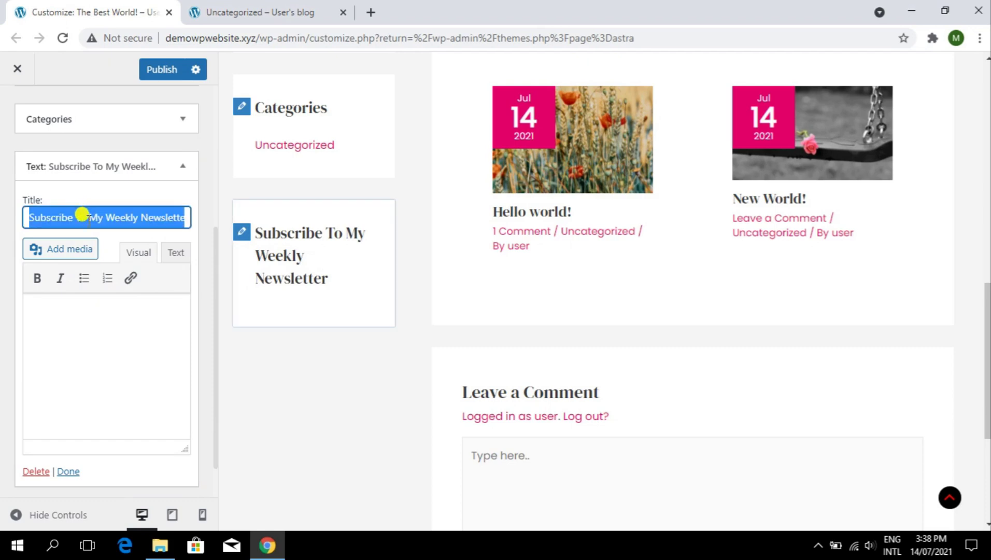
click(112, 312)
key(ctrl+v)
key(ctrl+v)
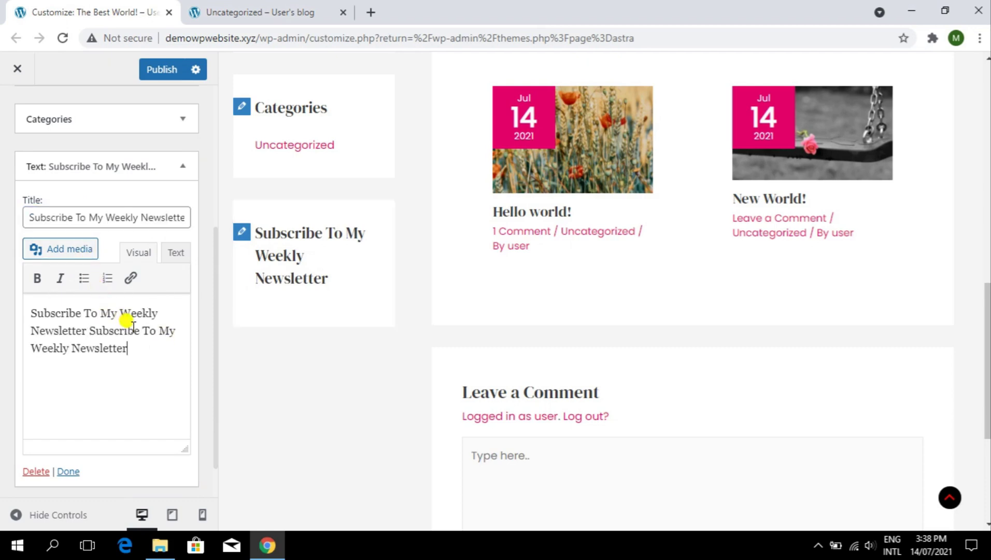
key(ctrl+v)
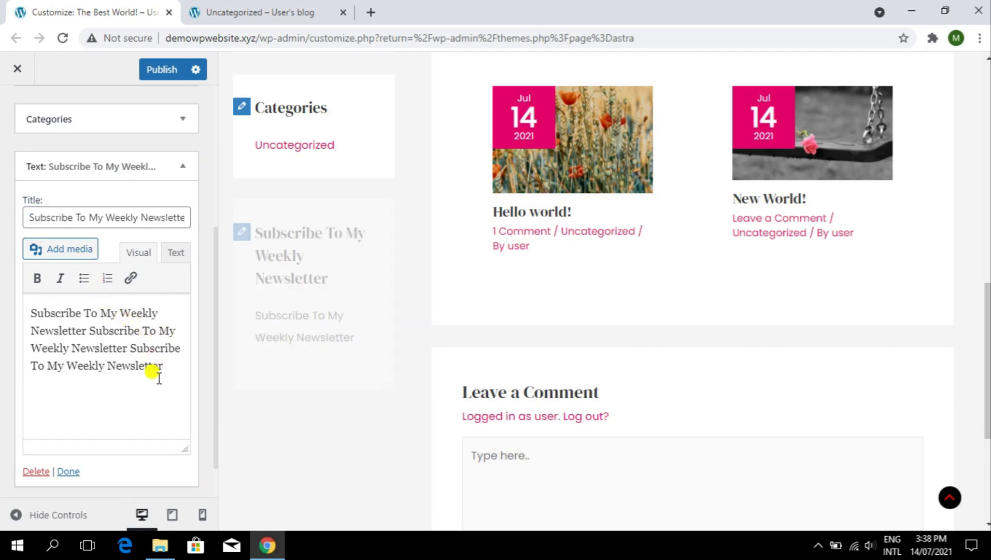
text(.)
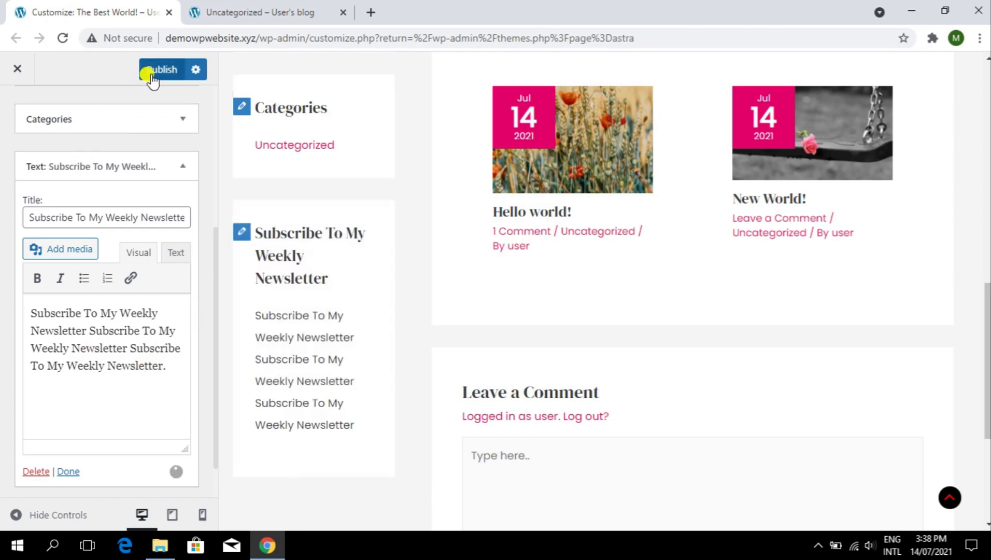
Publish the newsletter widget and return to the list of widget areas
click(148, 71)
click(45, 514)
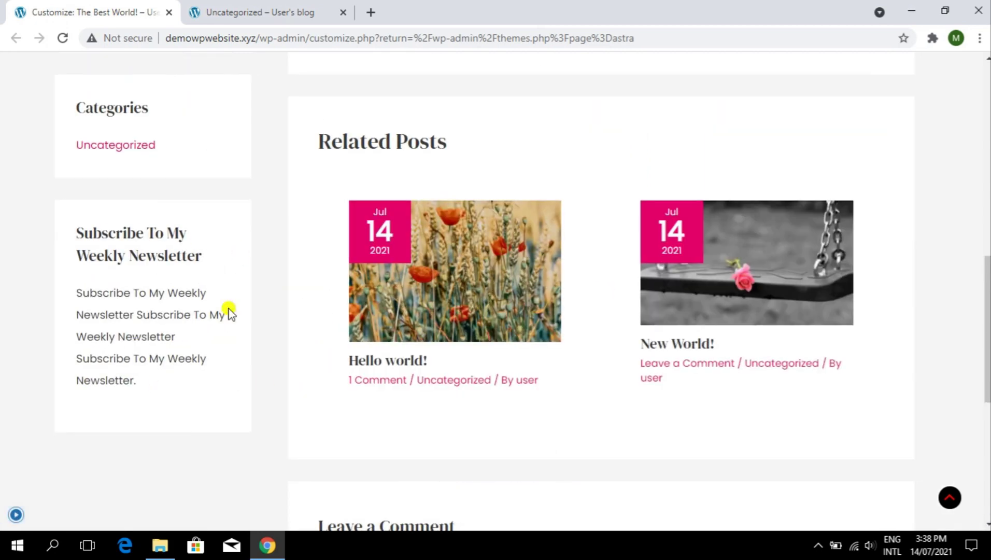
click(19, 518)
scroll(84, 322, up, 5)
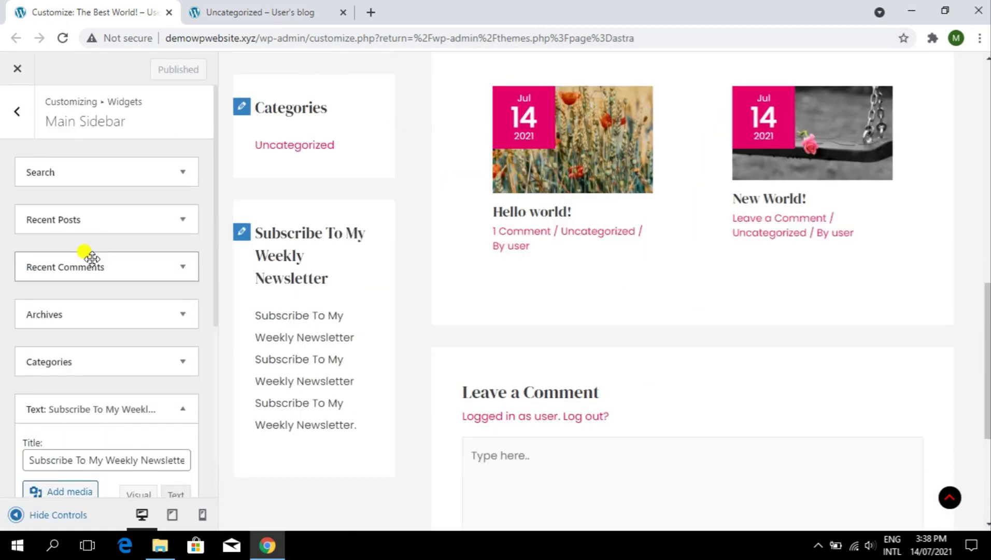
click(179, 405)
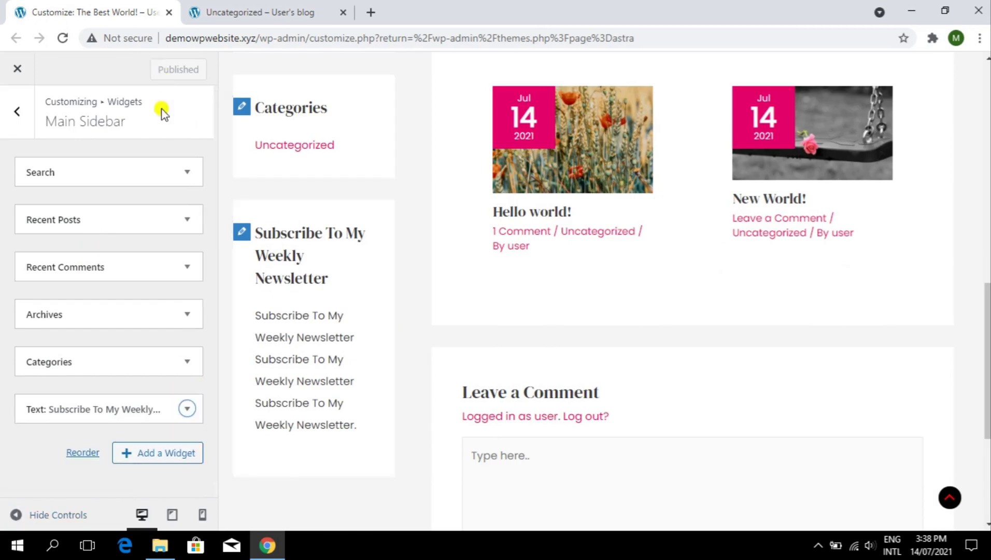
click(25, 123)
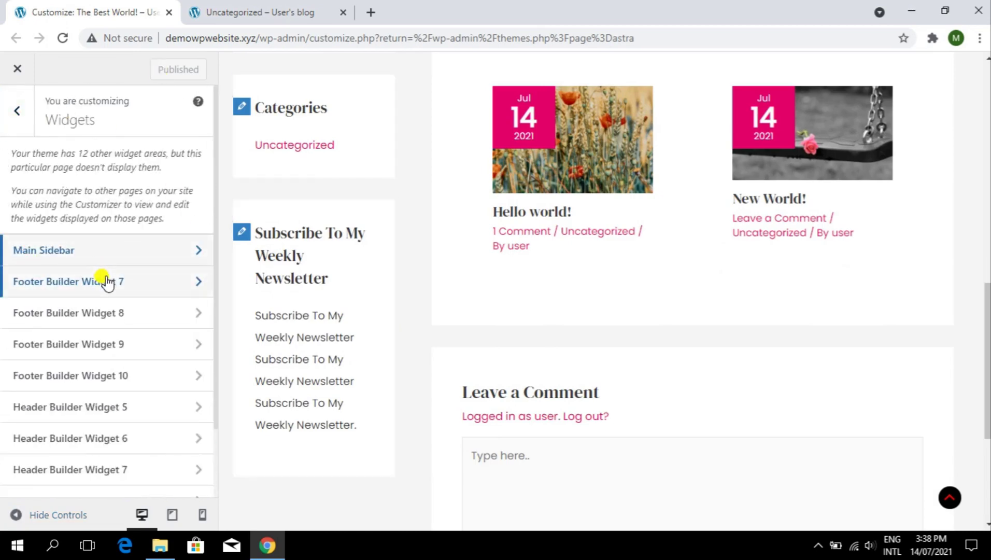
scroll(558, 354, down, 5)
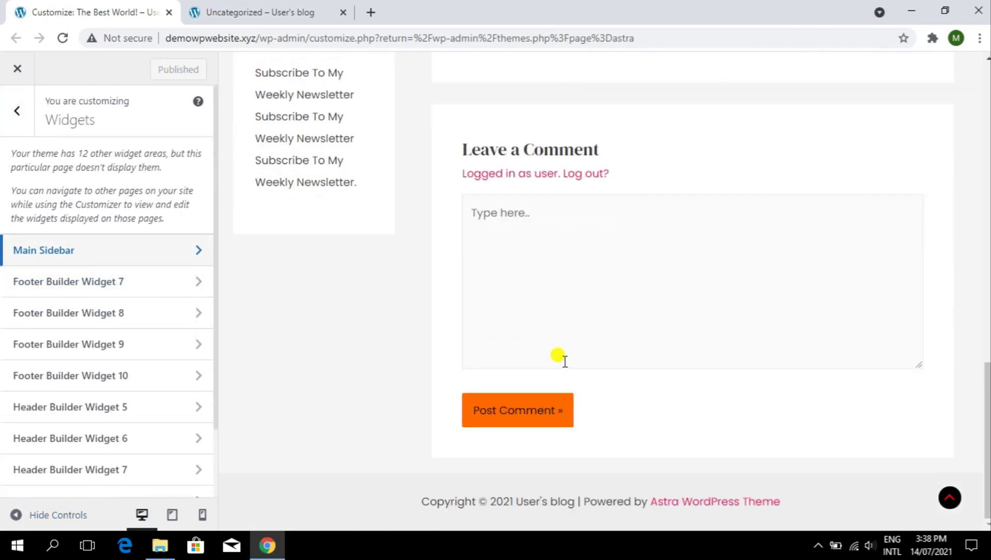
Create a menu named 'Footer Menu' assigned to the Footer Menu location
click(48, 281)
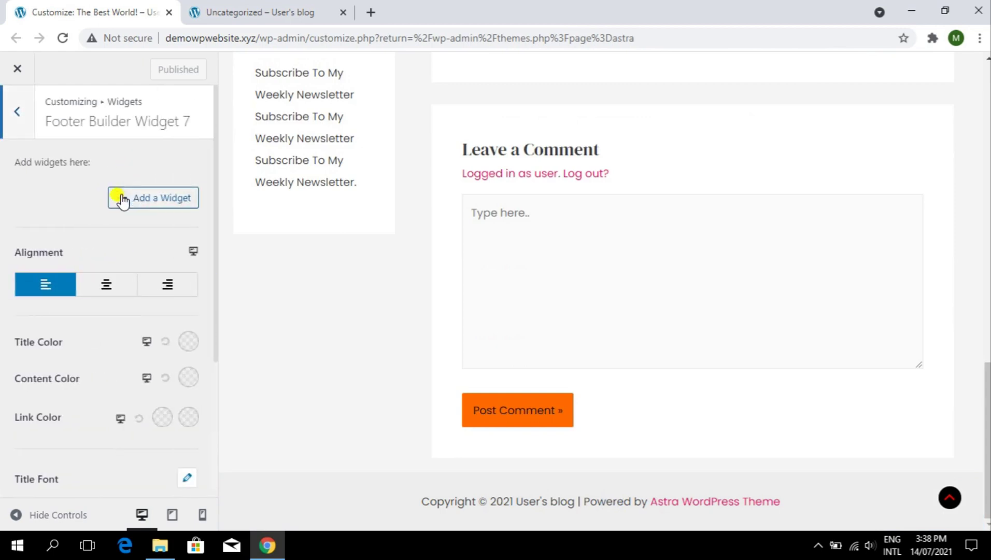
click(17, 122)
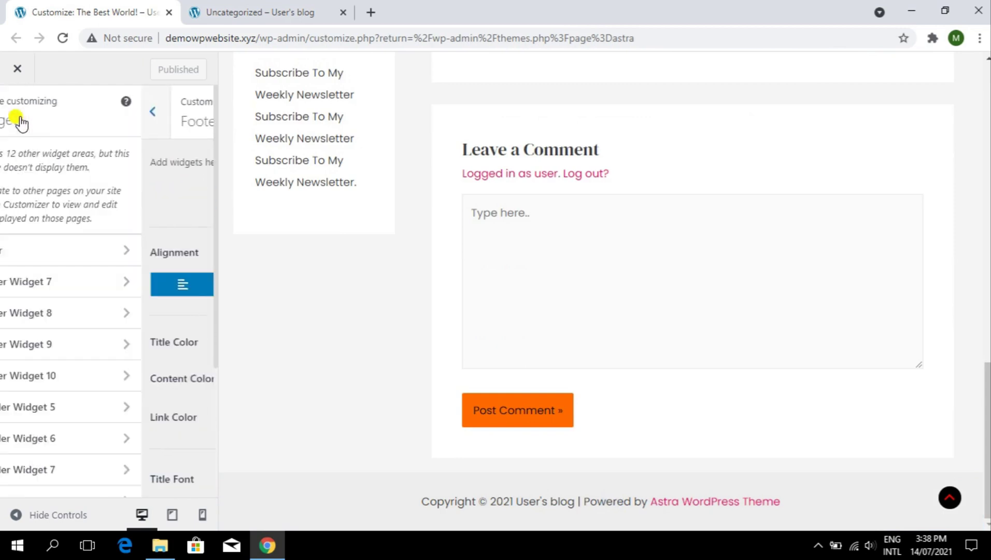
click(17, 122)
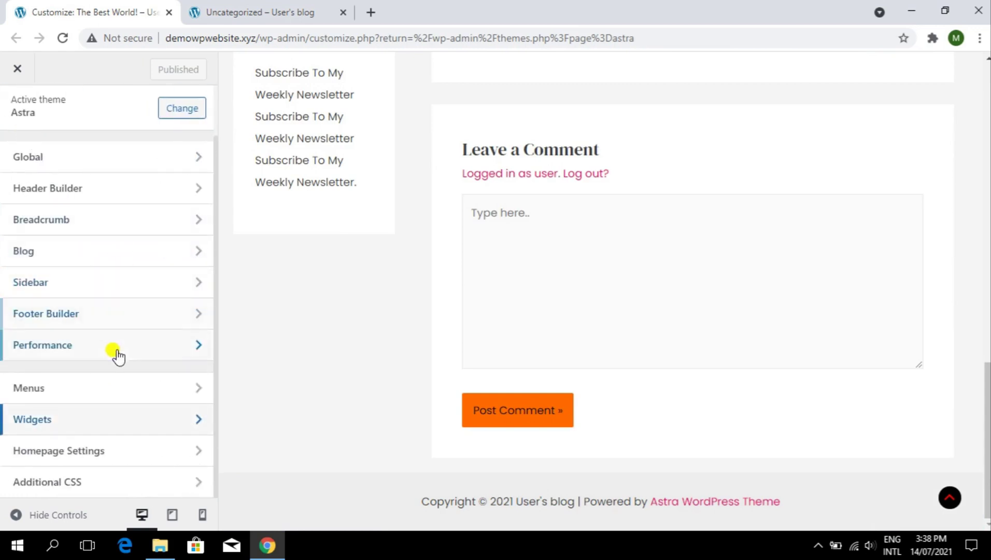
click(132, 397)
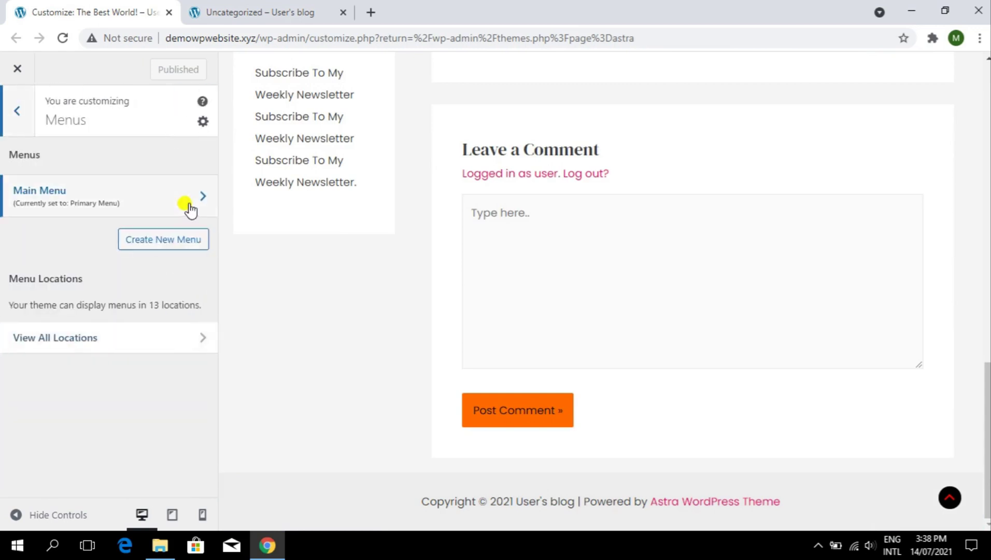
click(139, 239)
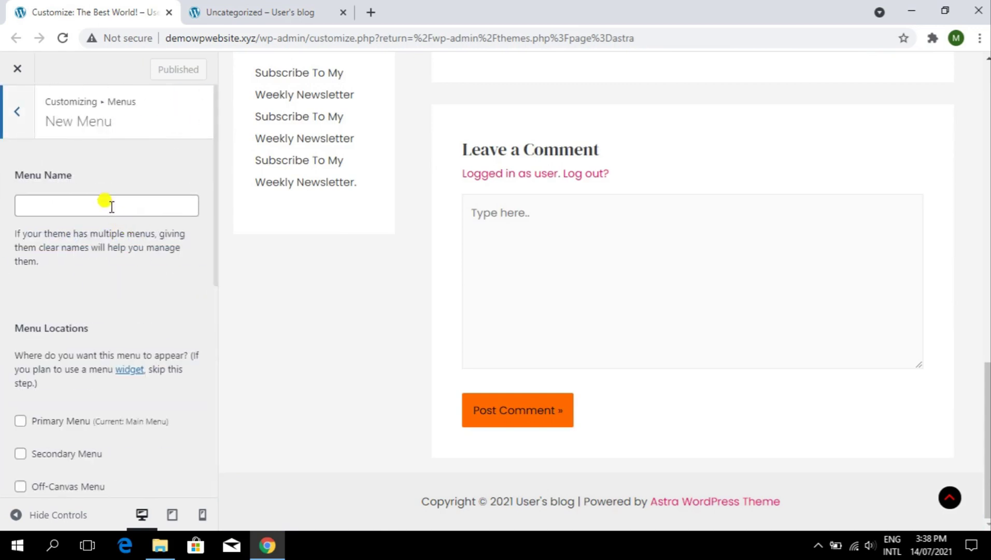
click(110, 204)
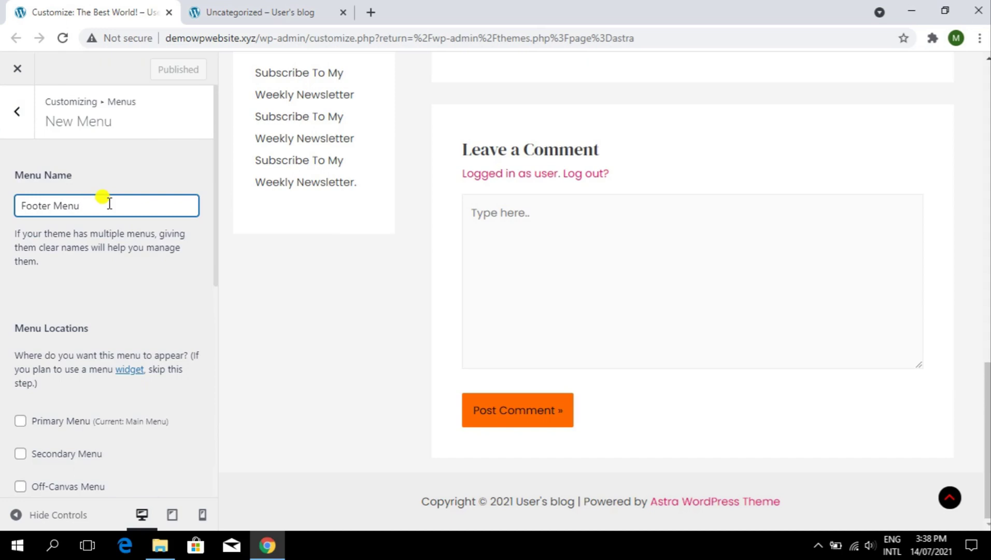
scroll(106, 217, down, 8)
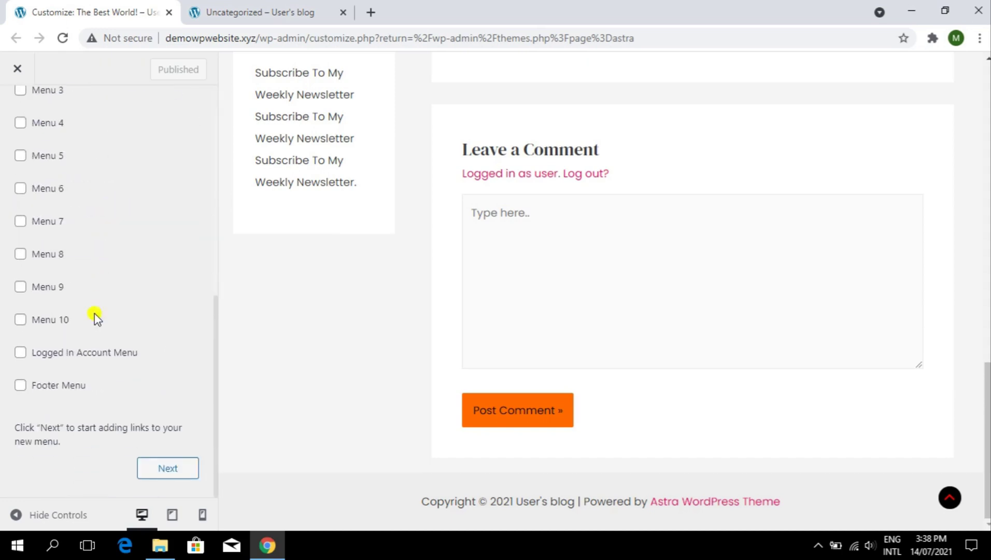
click(60, 392)
click(165, 468)
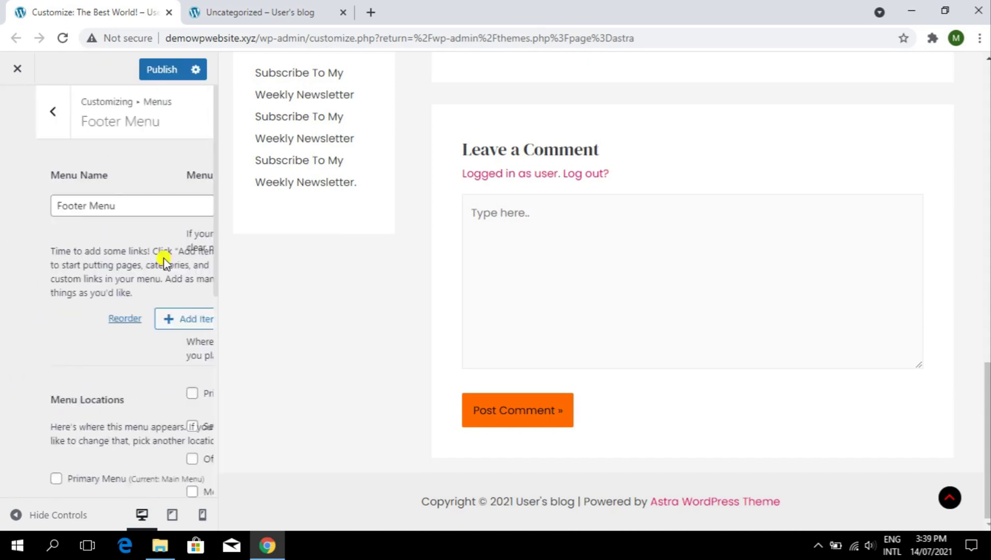
Add custom # links labelled Menu 1 and Menu 2 to the Footer Menu
click(164, 324)
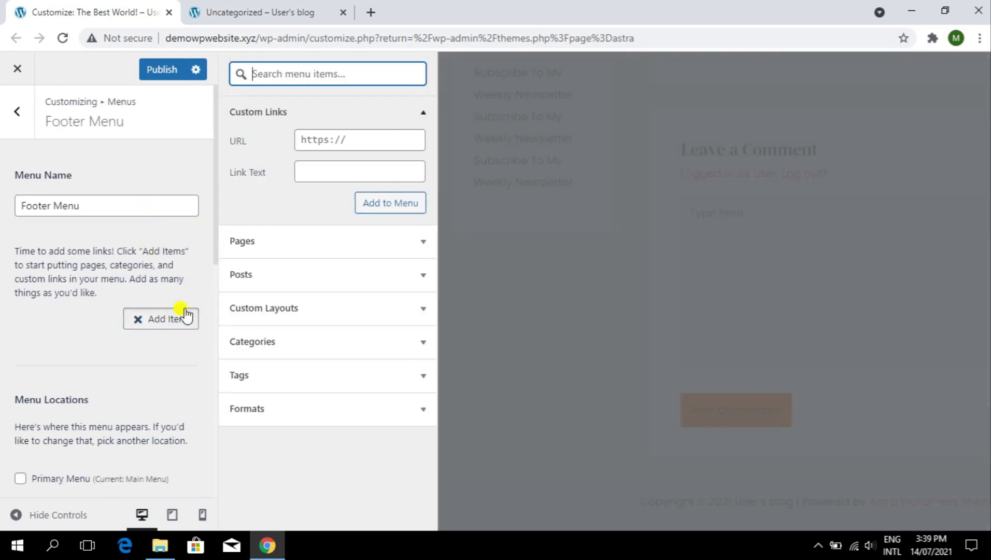
click(413, 145)
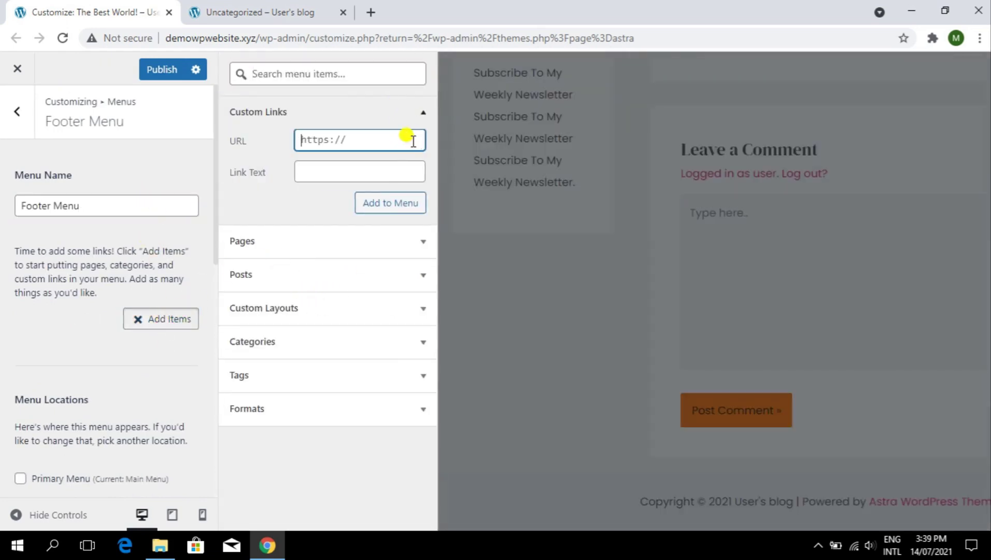
key(Tab)
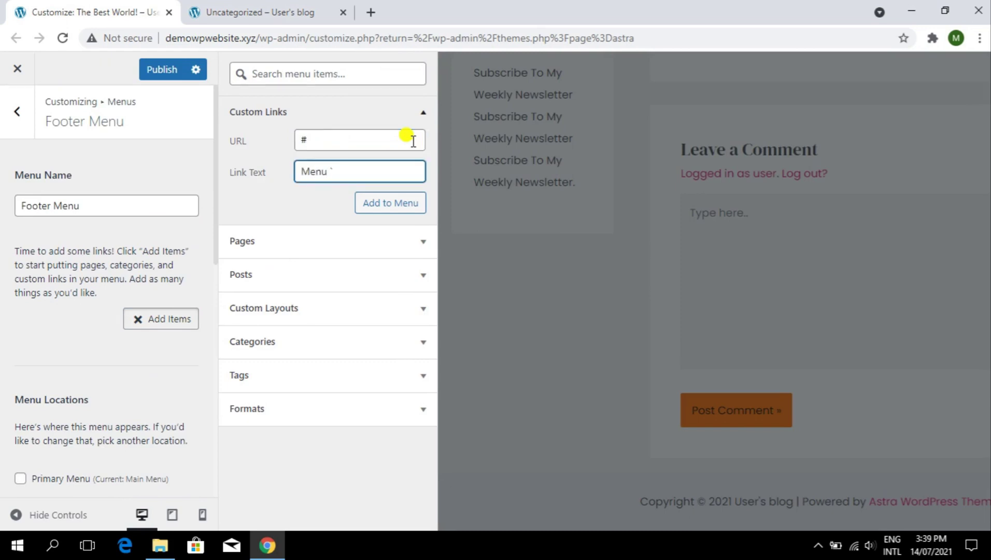
key(ctrl+a)
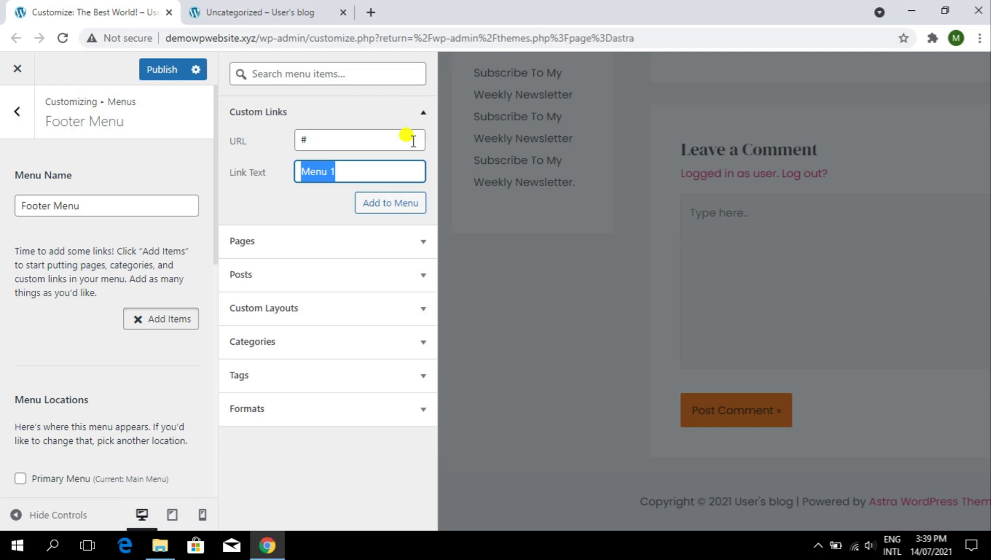
click(413, 141)
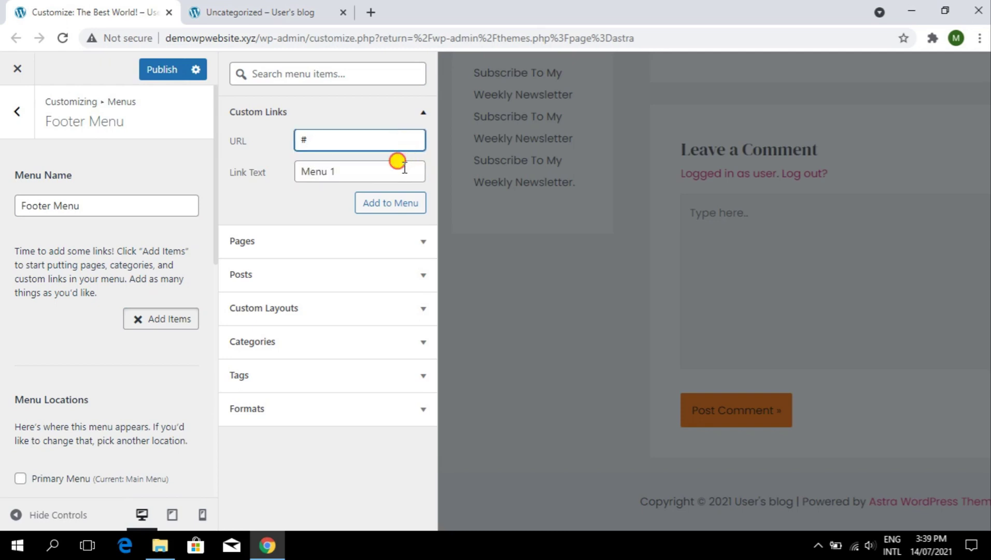
key(Return)
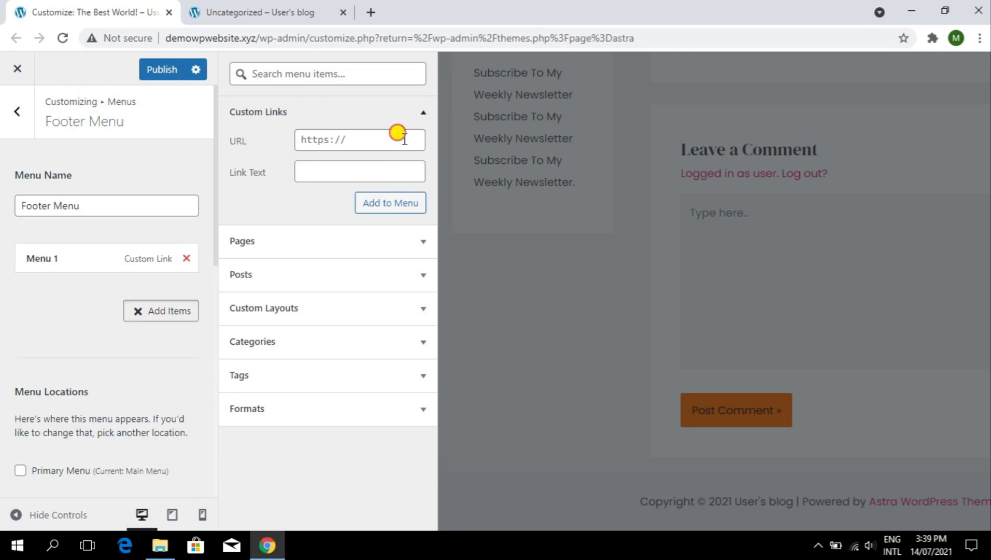
click(405, 140)
key(ctrl+a)
text(#)
key(Tab)
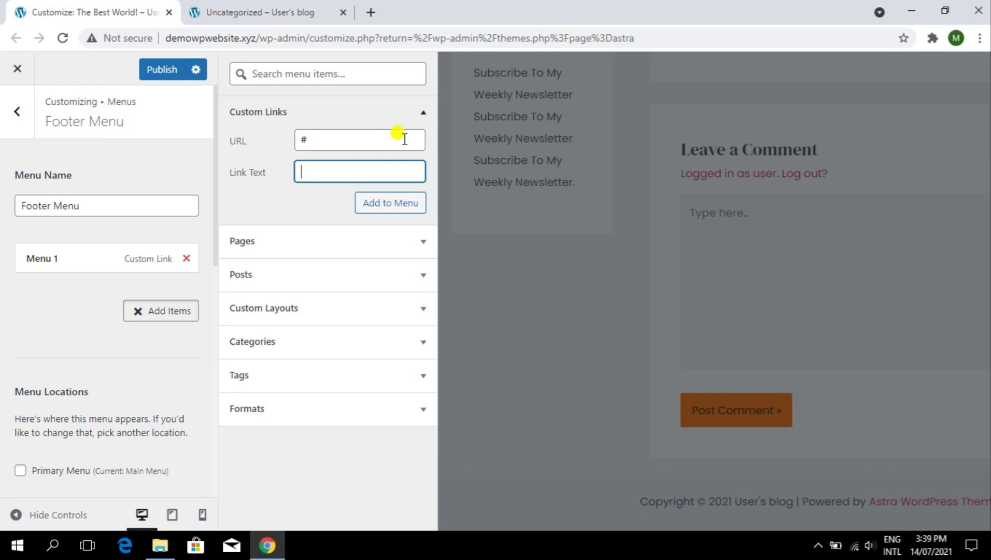
text(Menu 2)
key(Return)
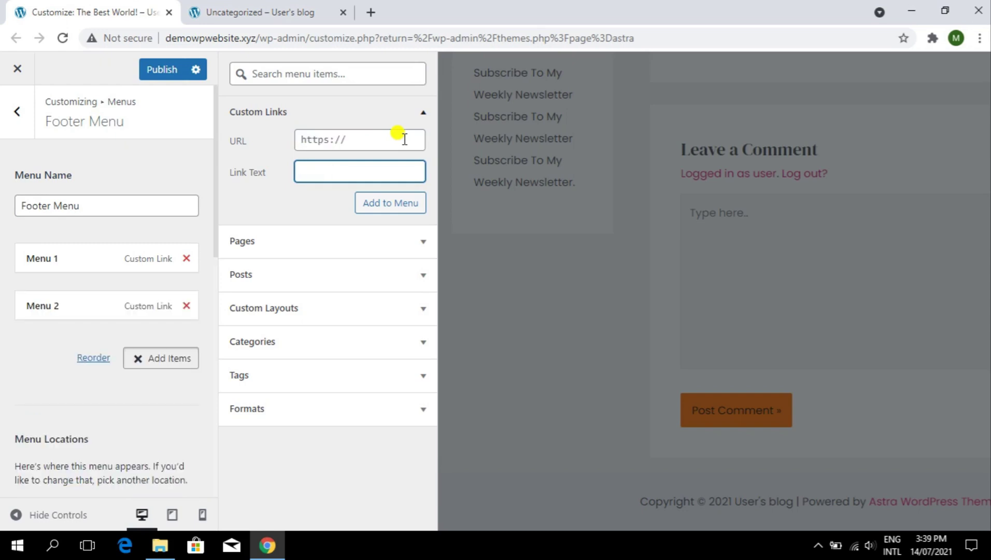
Add the Menu 3 custom link plus a fourth custom # link
click(405, 140)
text(#)
key(Tab)
click(405, 139)
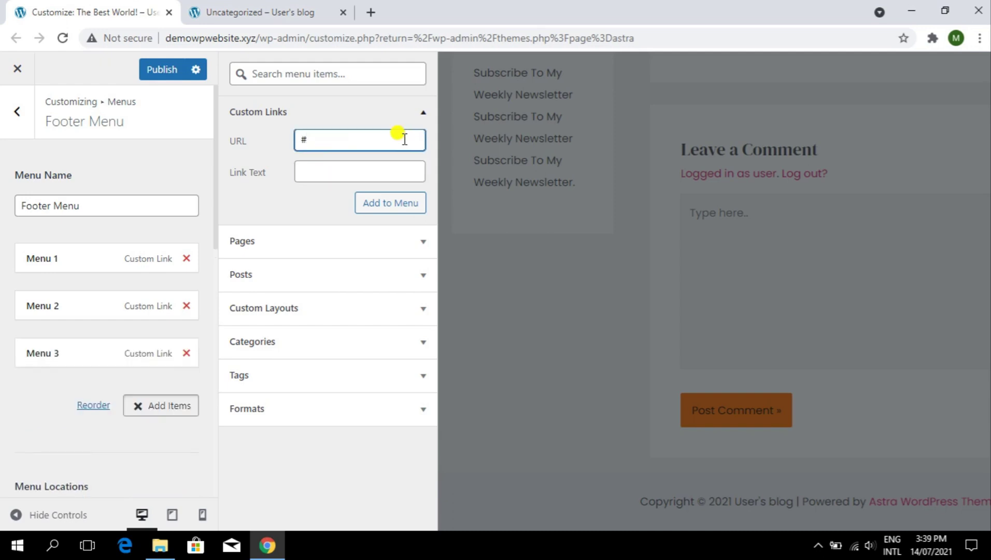
key(Tab)
key(Return)
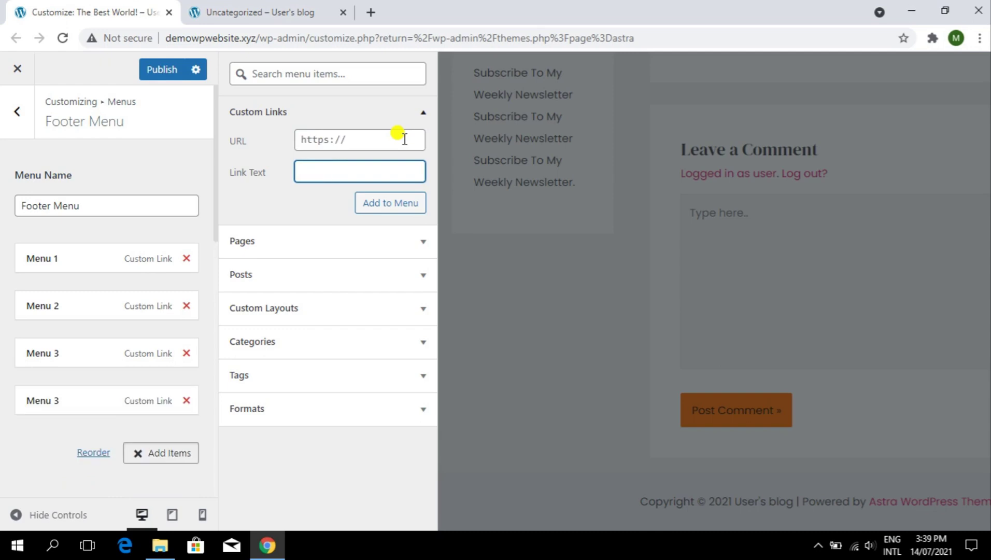
Relabel the last link as Menu 4 and publish the Footer Menu
click(93, 400)
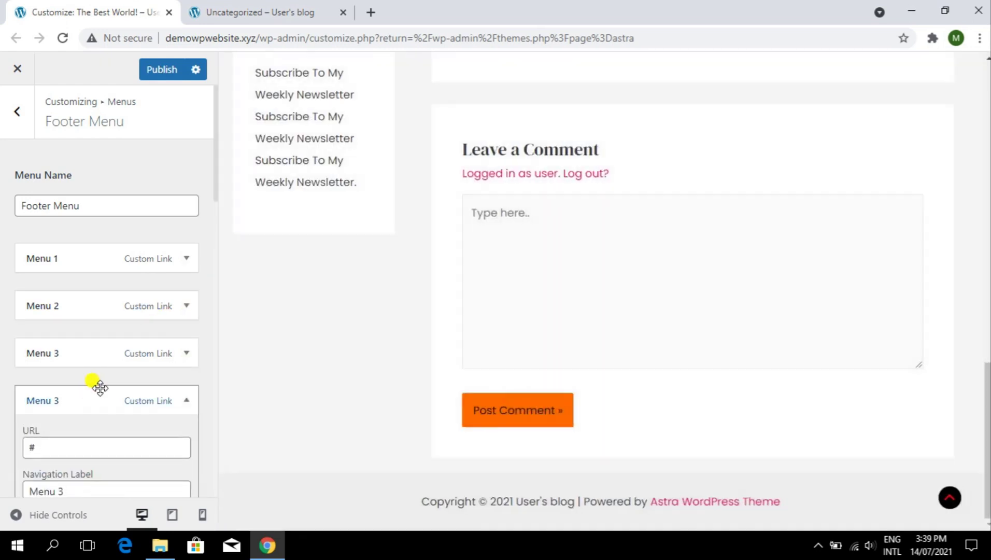
scroll(87, 358, down, 5)
click(77, 254)
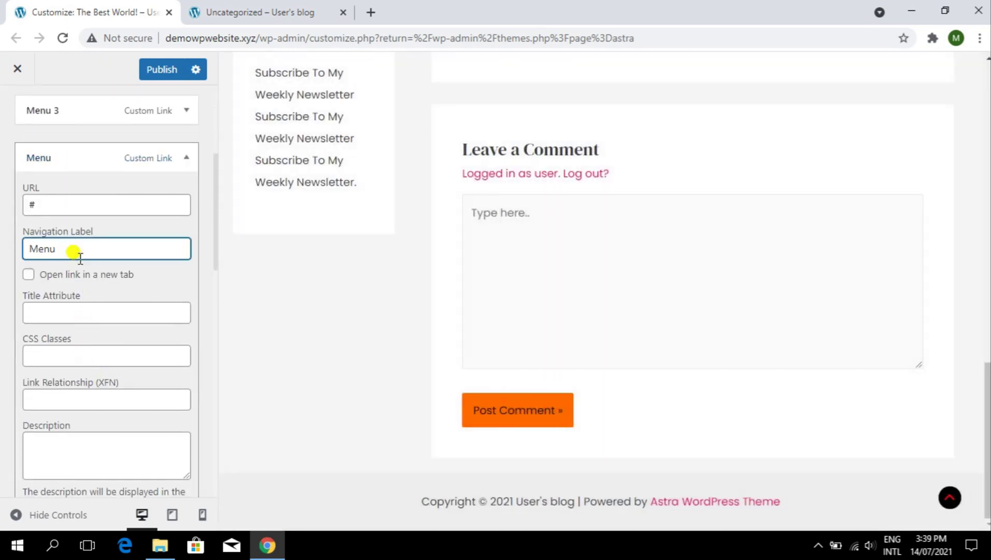
click(84, 157)
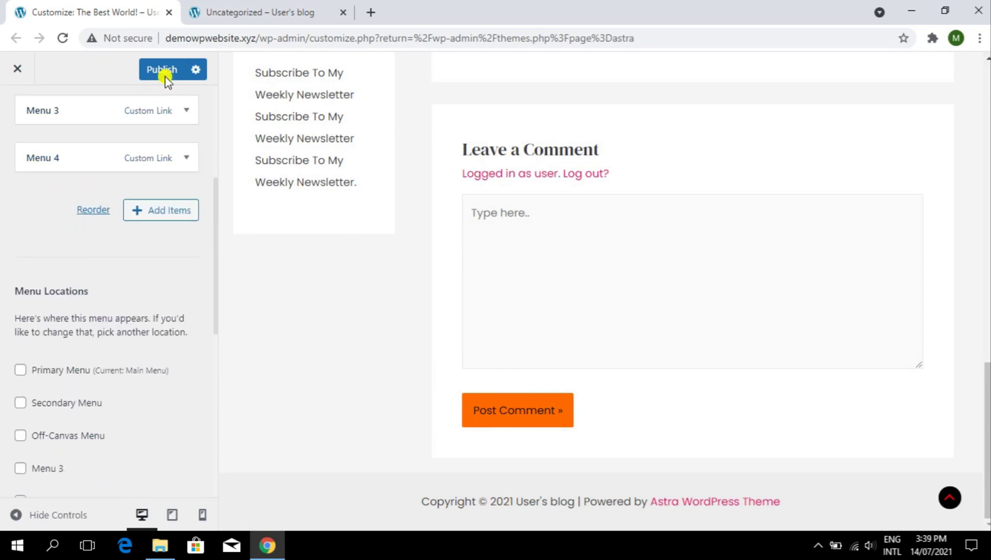
click(165, 73)
scroll(134, 197, up, 5)
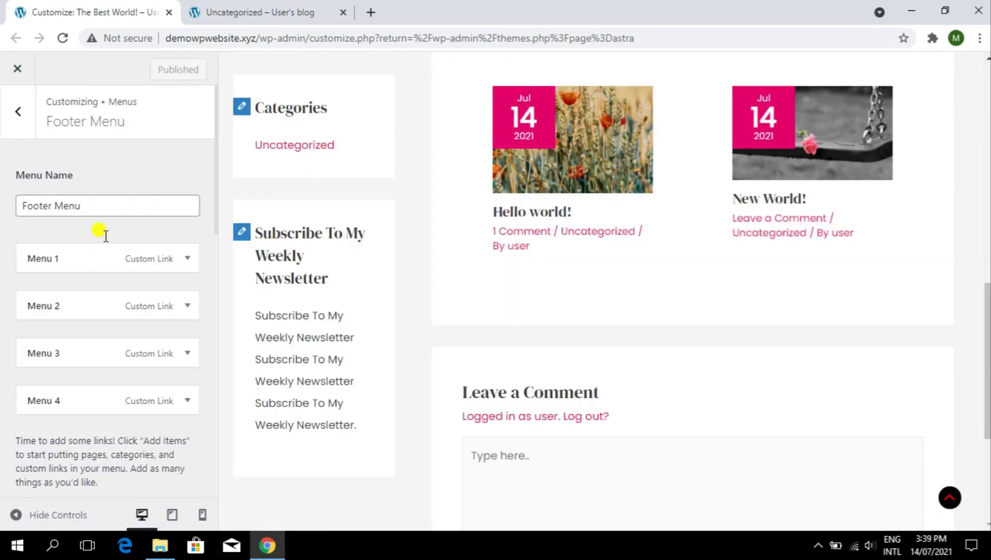
Create a menu called 'New Footer Menu' and show its Add Items choices
scroll(147, 311, down, 5)
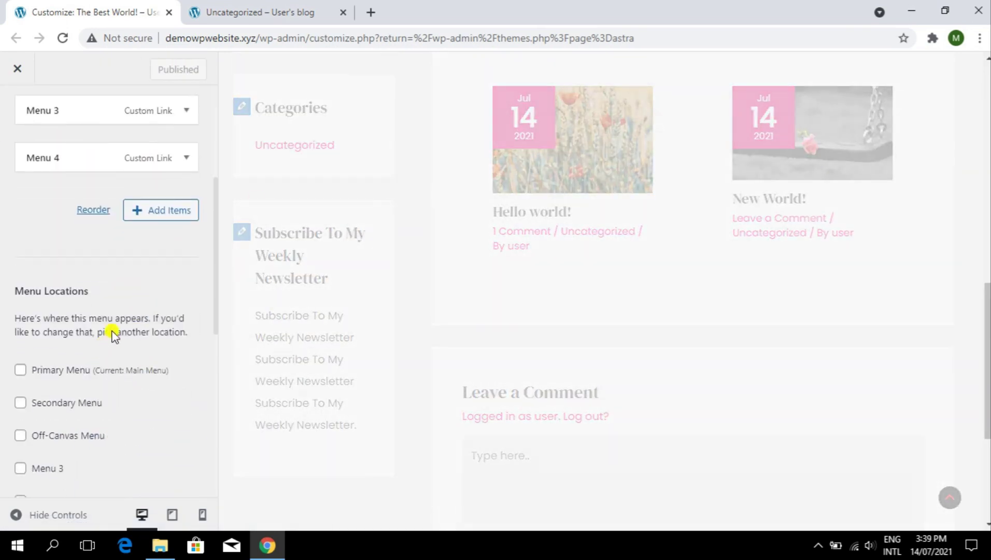
scroll(114, 447, down, 8)
scroll(73, 290, up, 10)
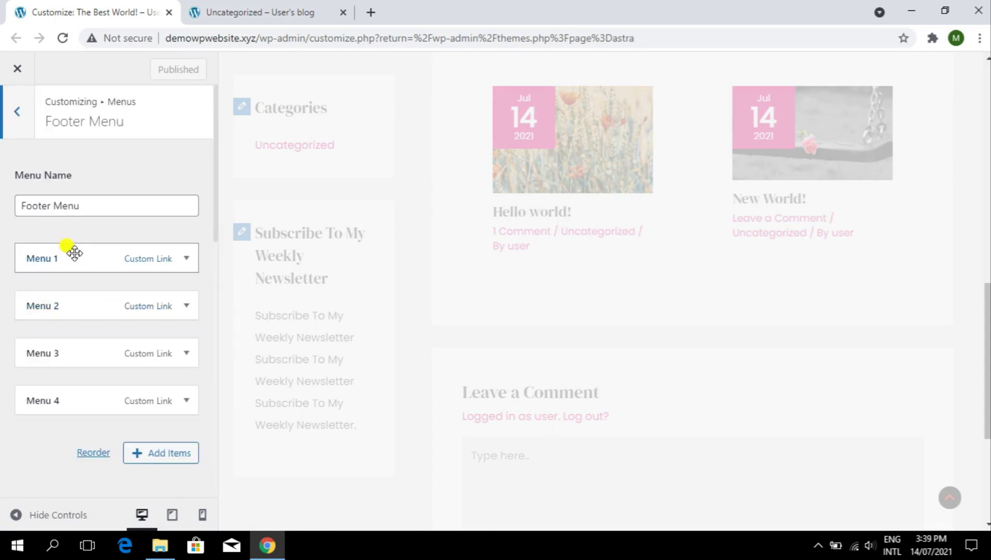
click(15, 109)
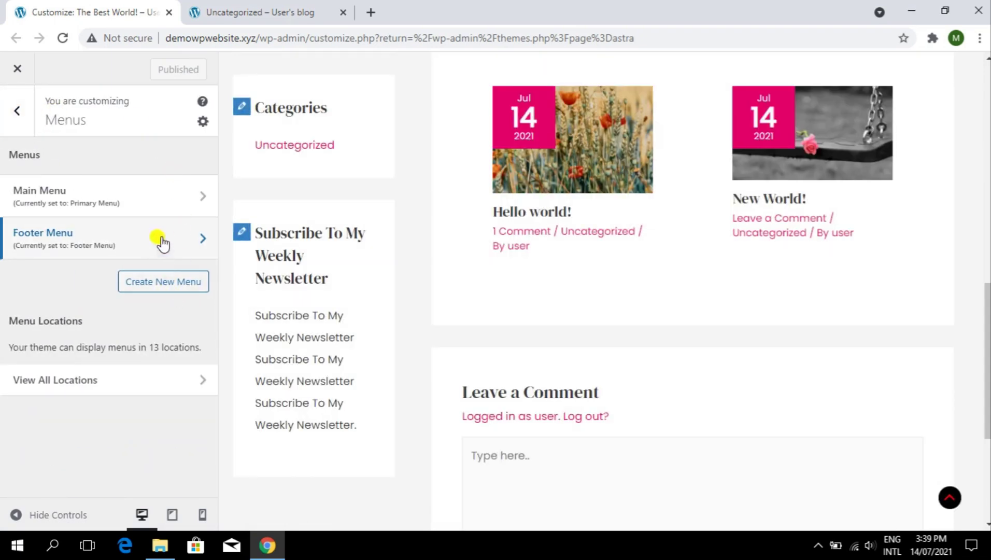
click(160, 287)
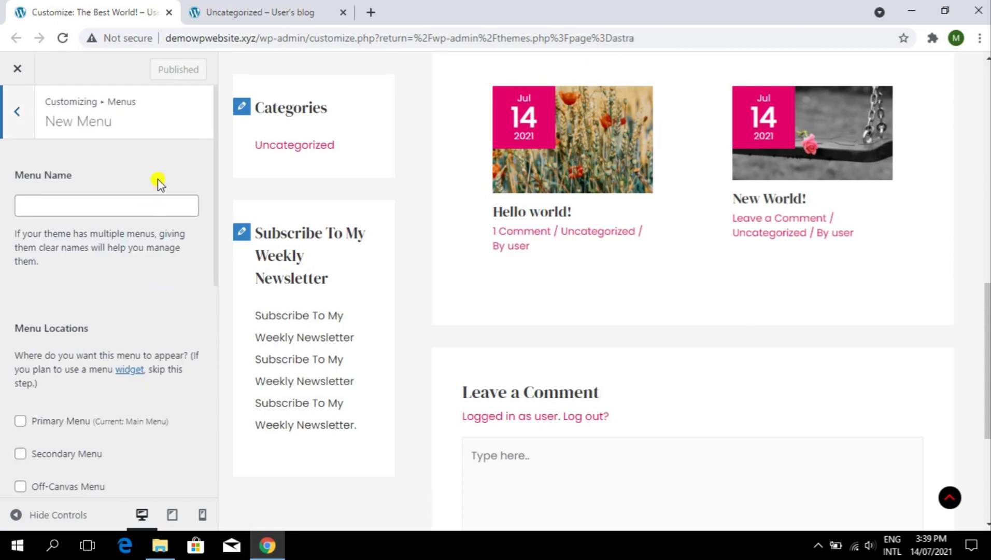
click(157, 202)
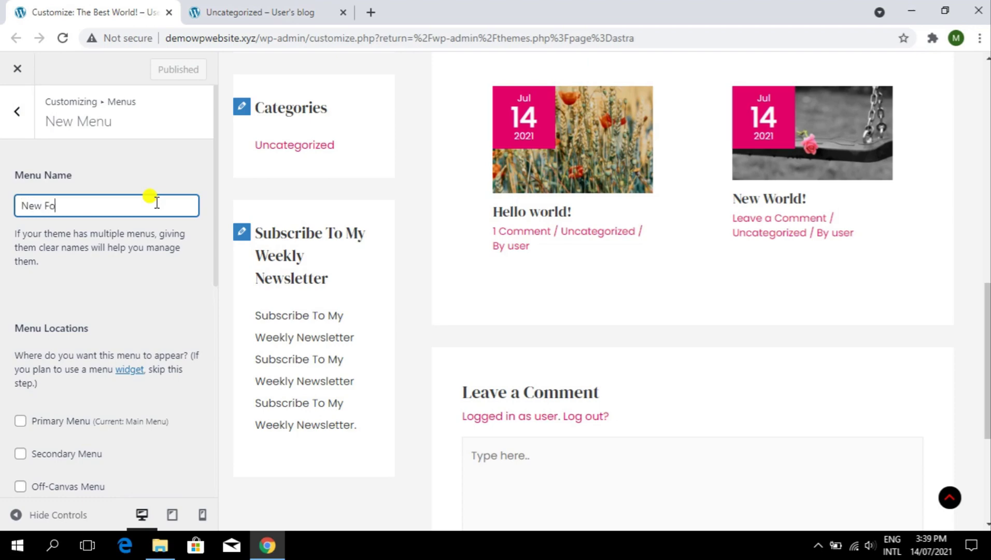
text(New Footer Menu)
key(Return)
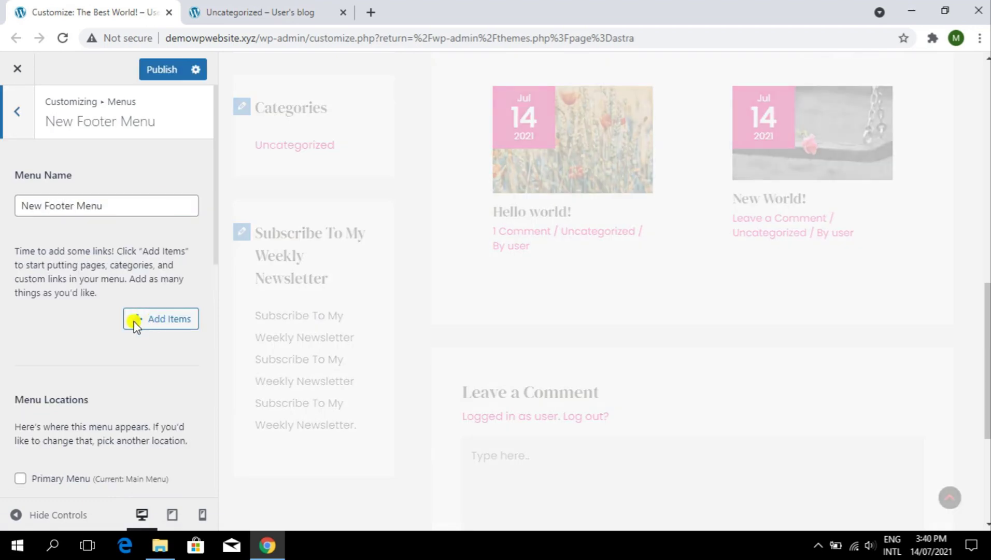
click(153, 326)
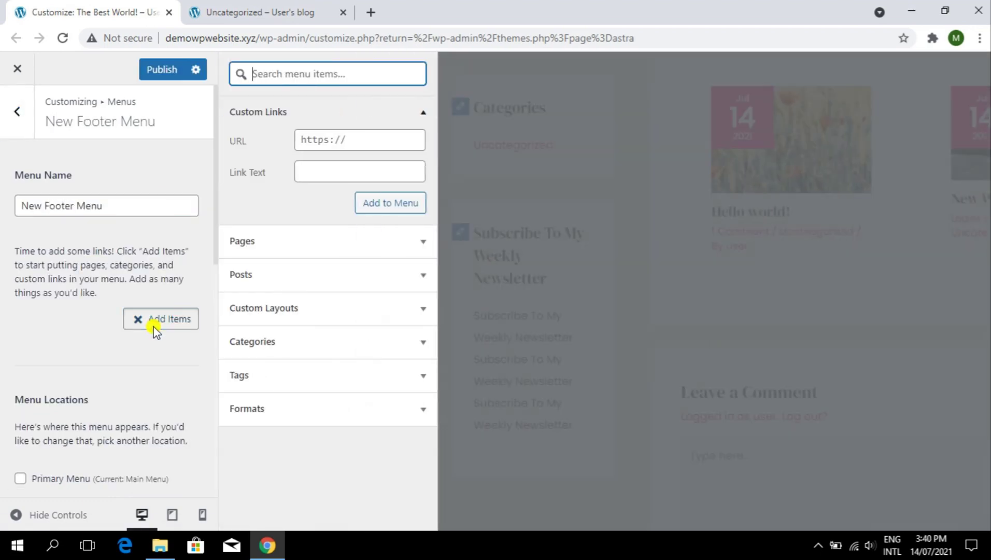
Add two custom # links labelled New Menu 1 to the New Footer Menu
click(352, 140)
text(#)
key(Tab)
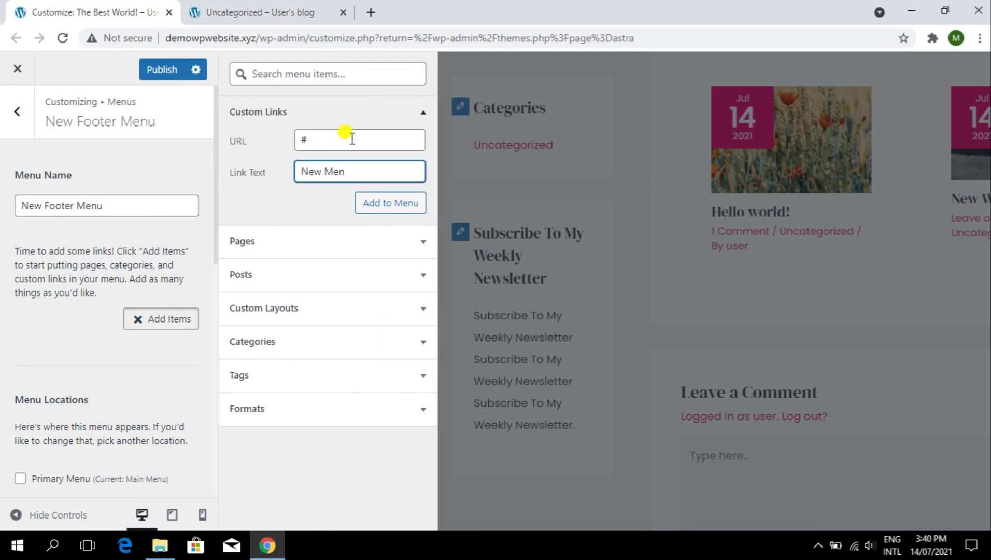
key(ctrl+a)
key(ctrl+c)
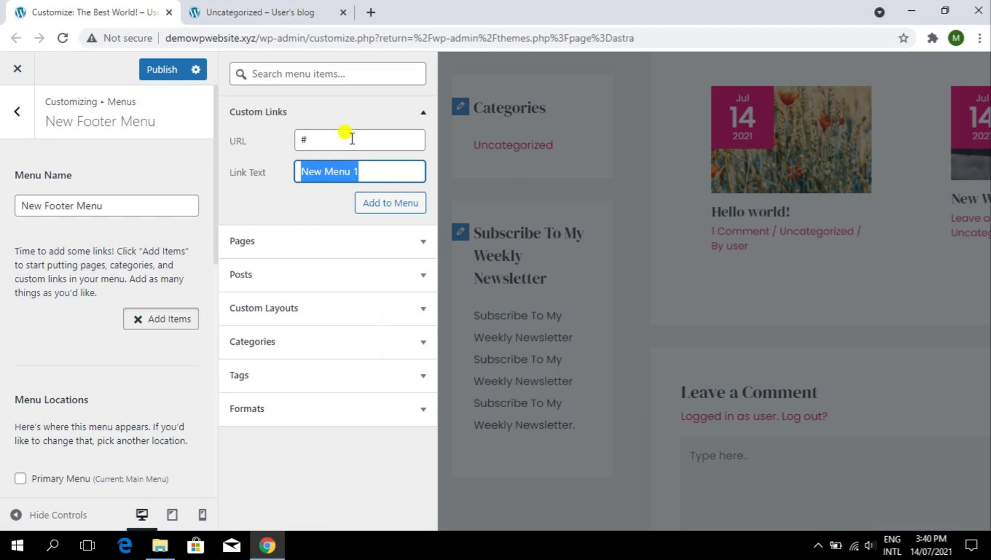
key(Return)
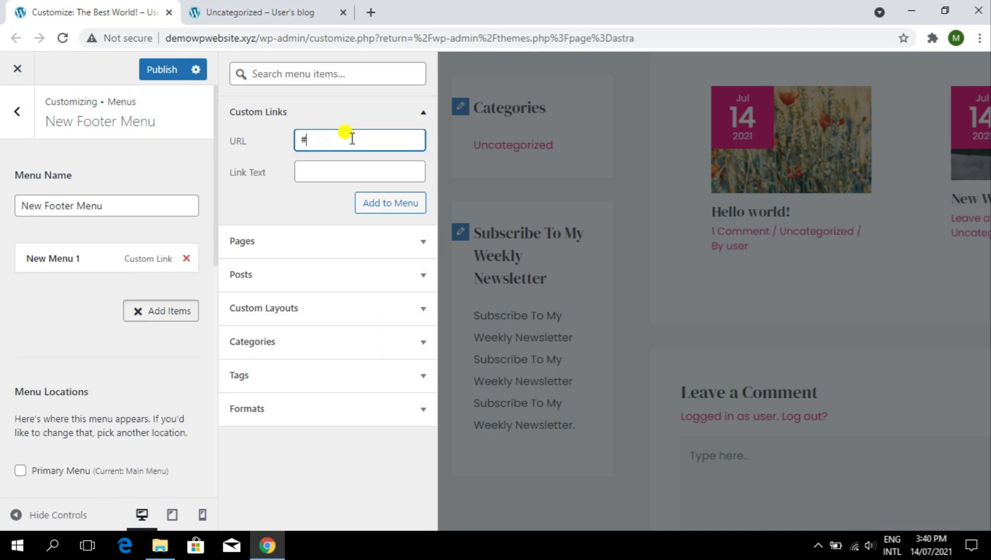
key(Tab)
key(ctrl+v)
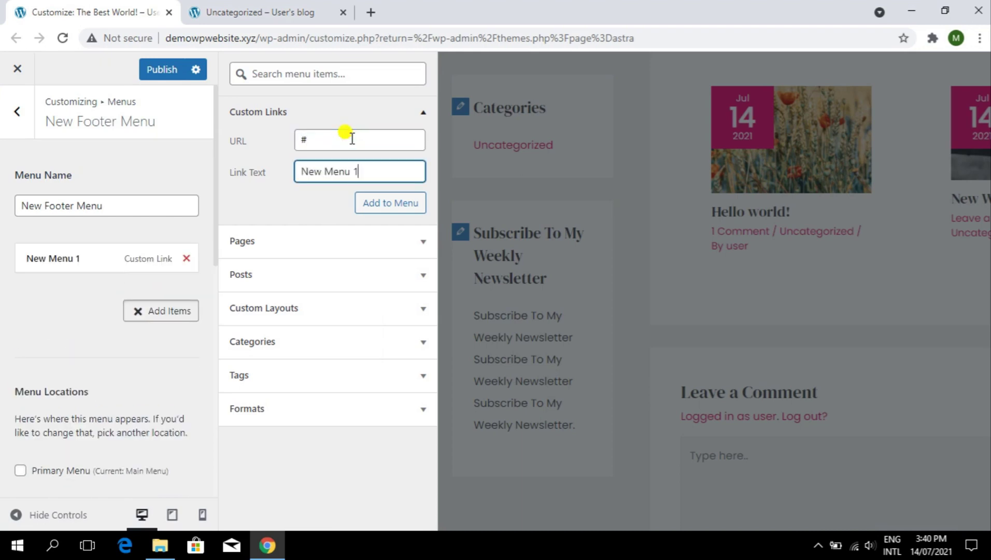
key(Return)
Add the New Menu 3 and New Menu 4 custom # links
click(351, 139)
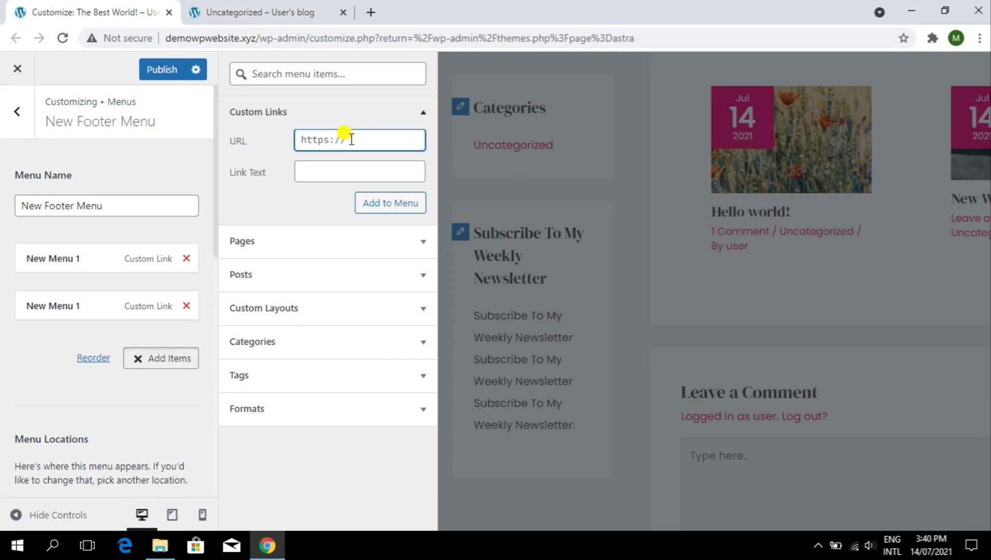
key(Tab)
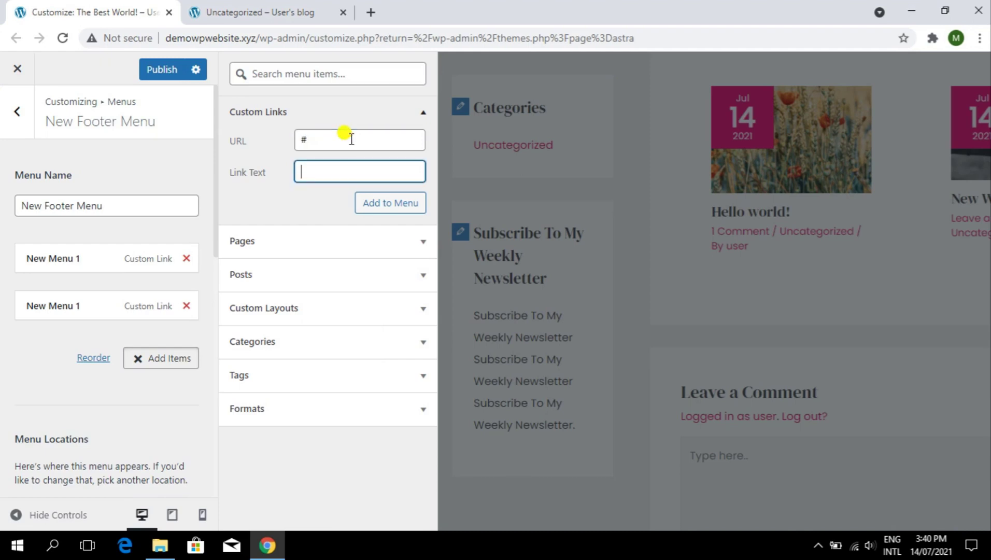
key(Return)
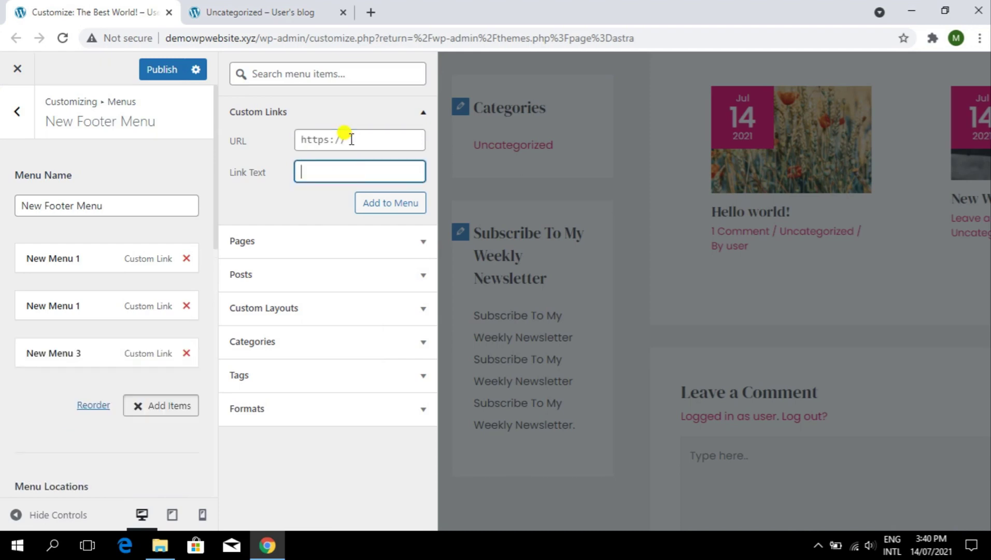
click(352, 139)
key(Tab)
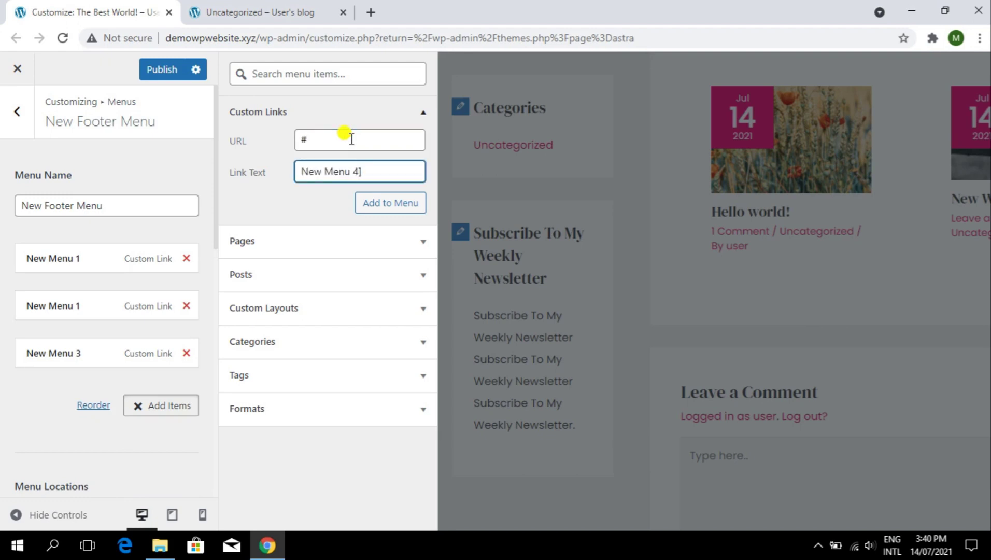
key(Return)
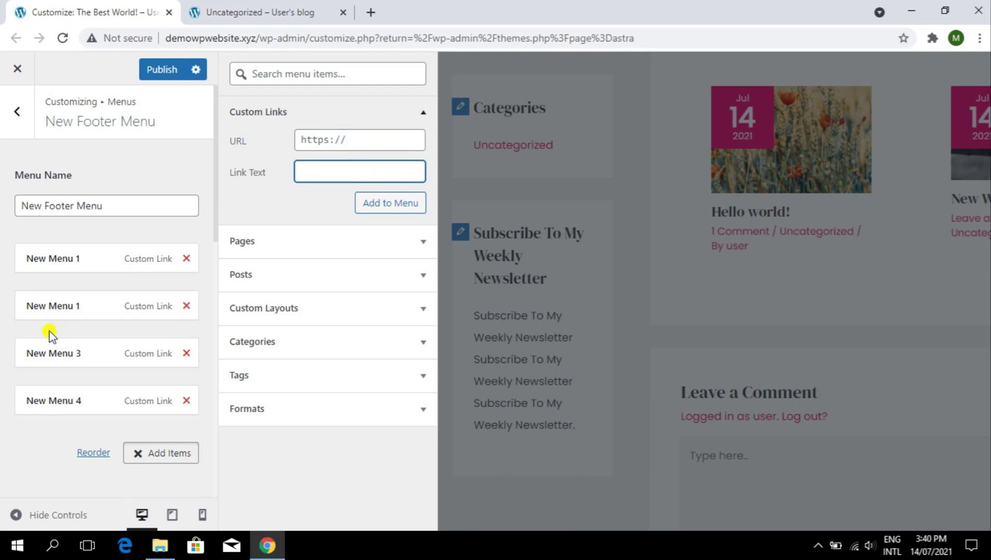
Move the duplicate link down, relabel New Menu 3 as New Menu 2, and publish
mouse_move(78, 316)
mouse_down()
mouse_move(88, 310)
mouse_move(100, 325)
mouse_move(84, 321)
mouse_up()
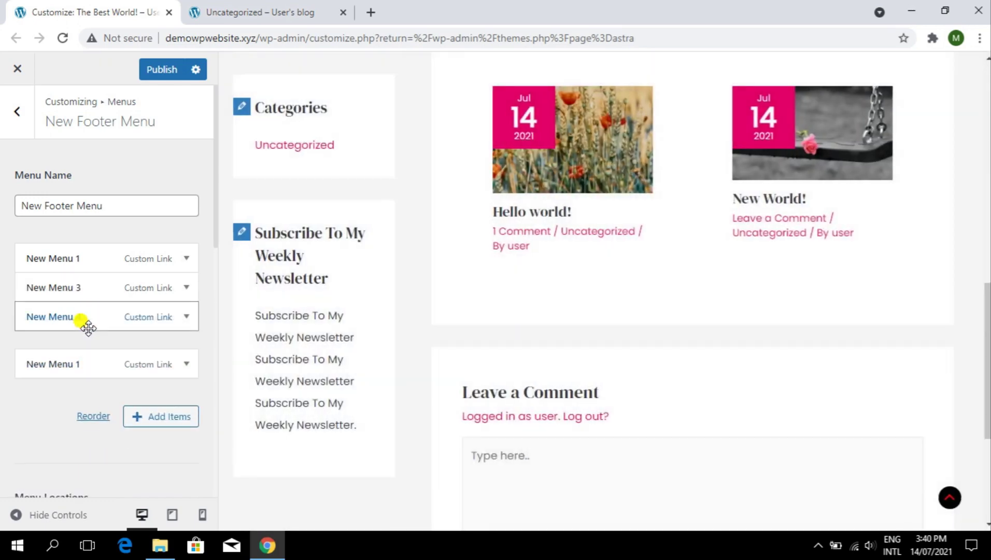
click(107, 288)
click(104, 378)
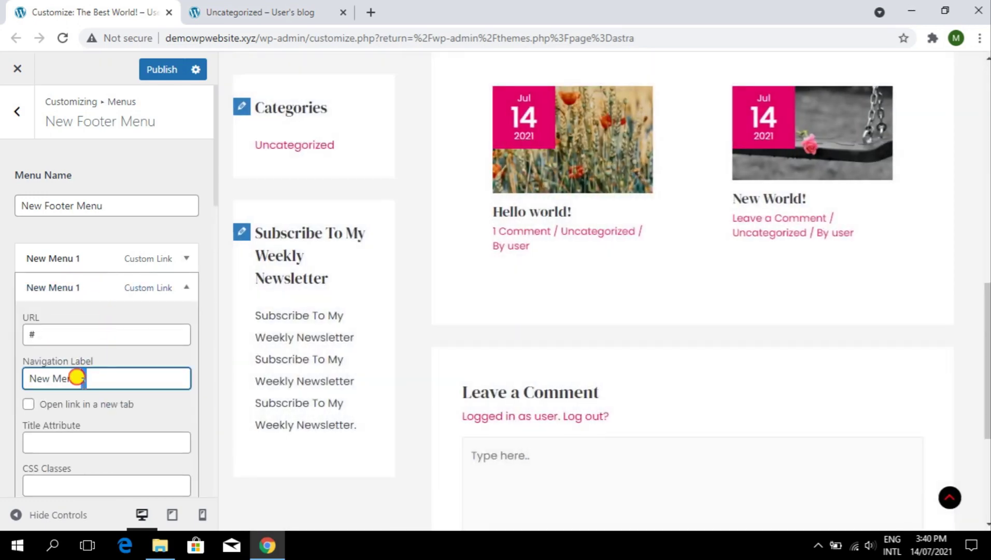
key(BackSpace)
text(2)
click(162, 69)
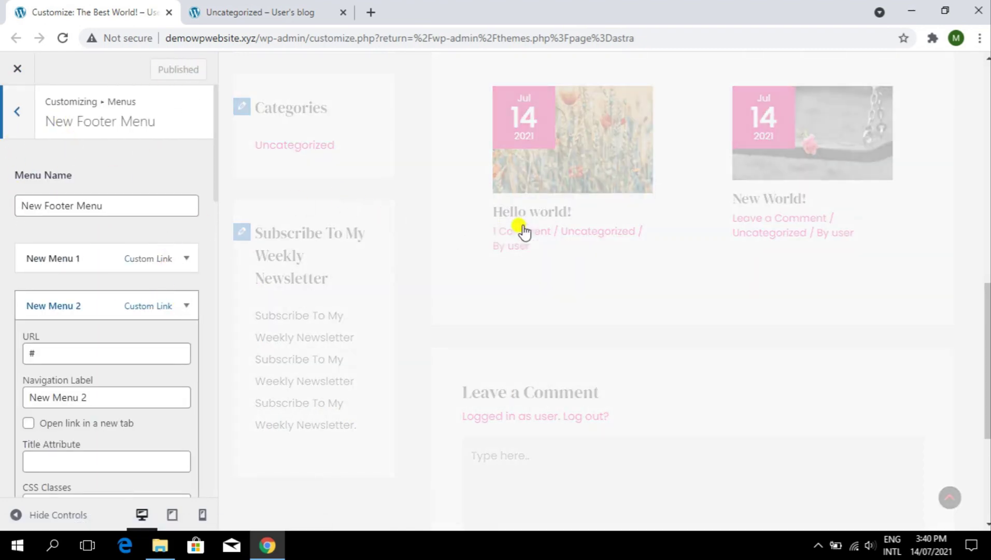
Back out from New Footer Menu through the Menus list to the Customizer's main sections
click(18, 123)
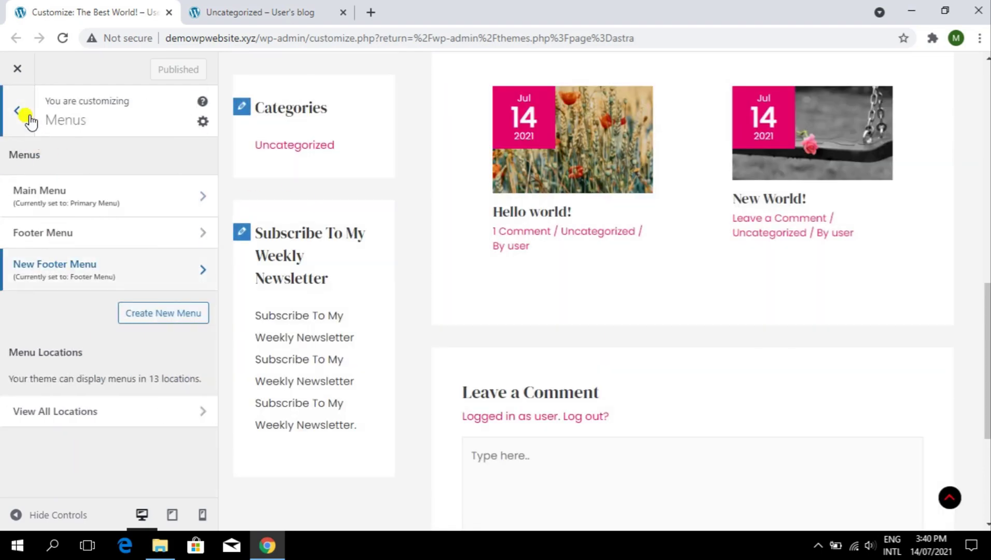
click(29, 117)
click(536, 184)
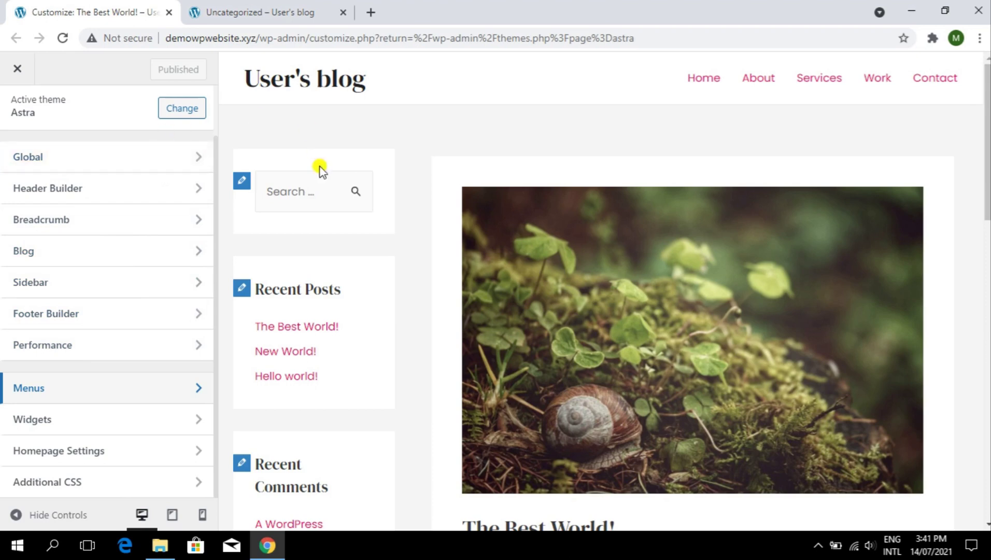
Back out of the primary header row settings to the root Customizer menu and enter Header Builder
click(228, 62)
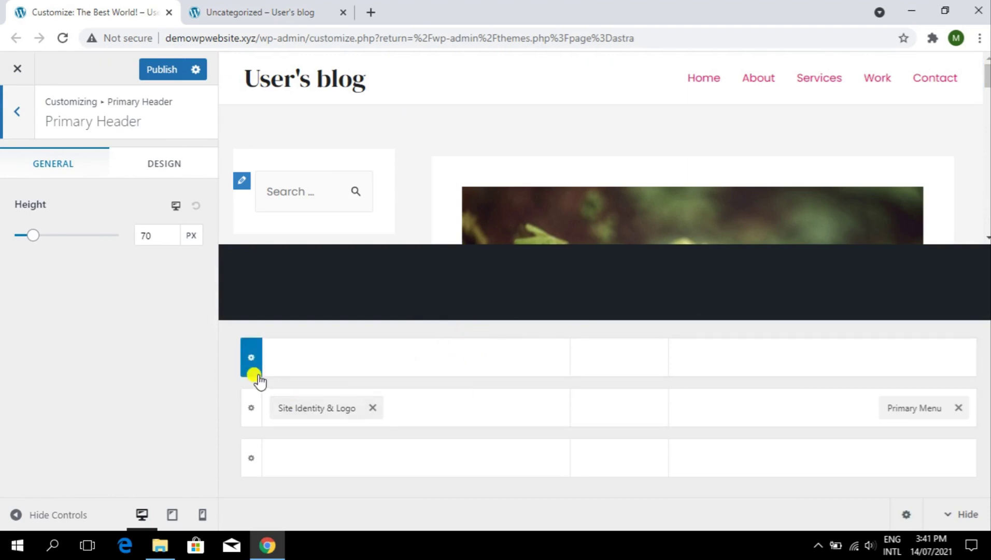
click(21, 114)
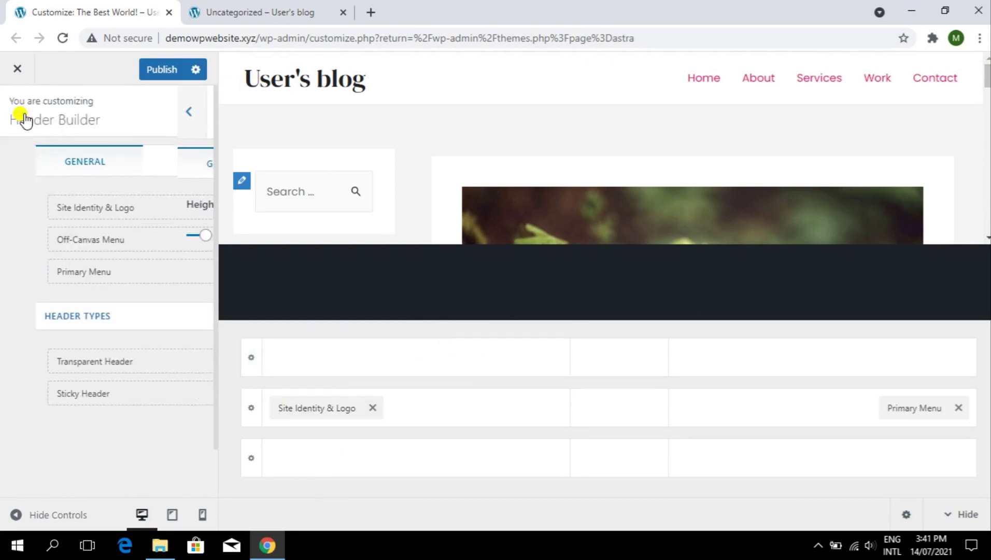
click(6, 113)
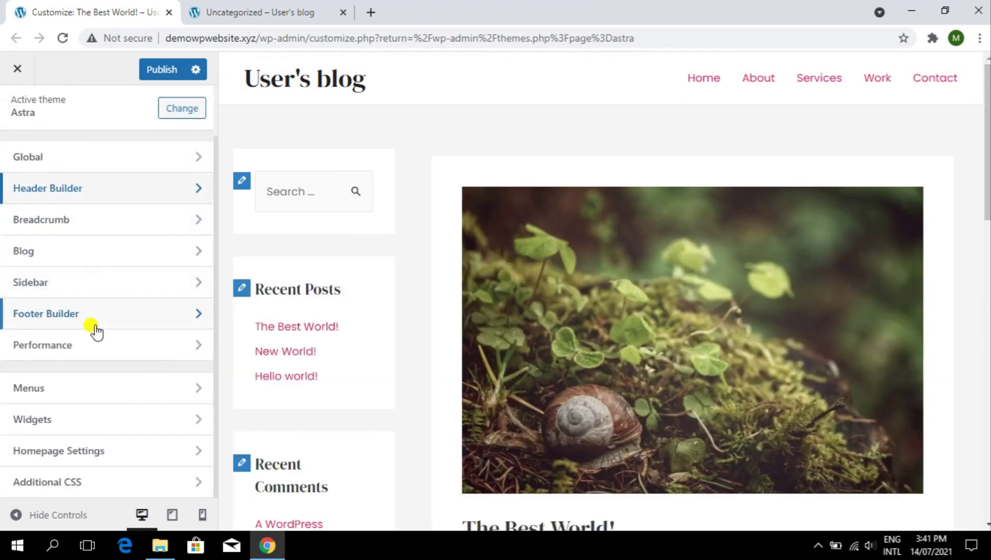
click(129, 192)
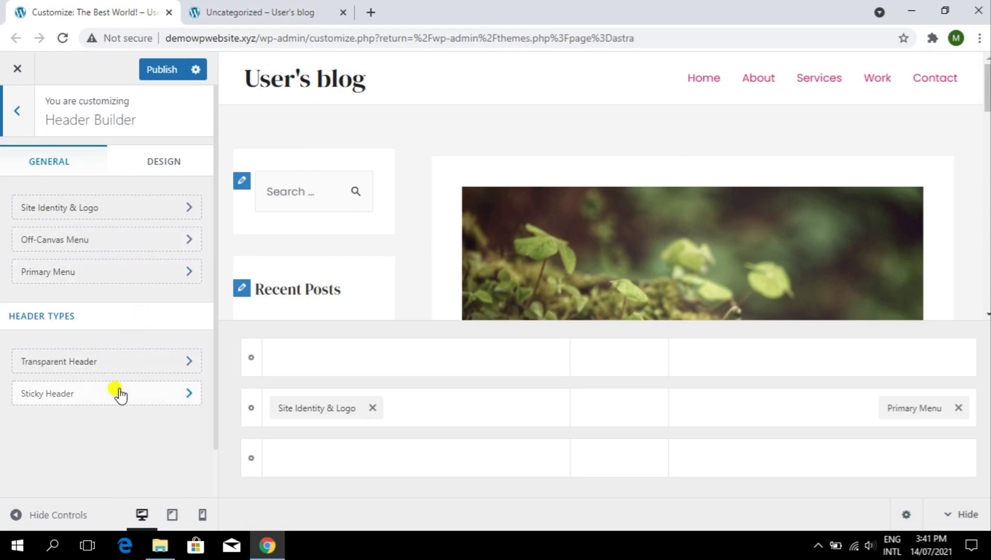
Add a Search element beside the logo in the middle header row
drag(9, 317, 84, 316)
click(86, 320)
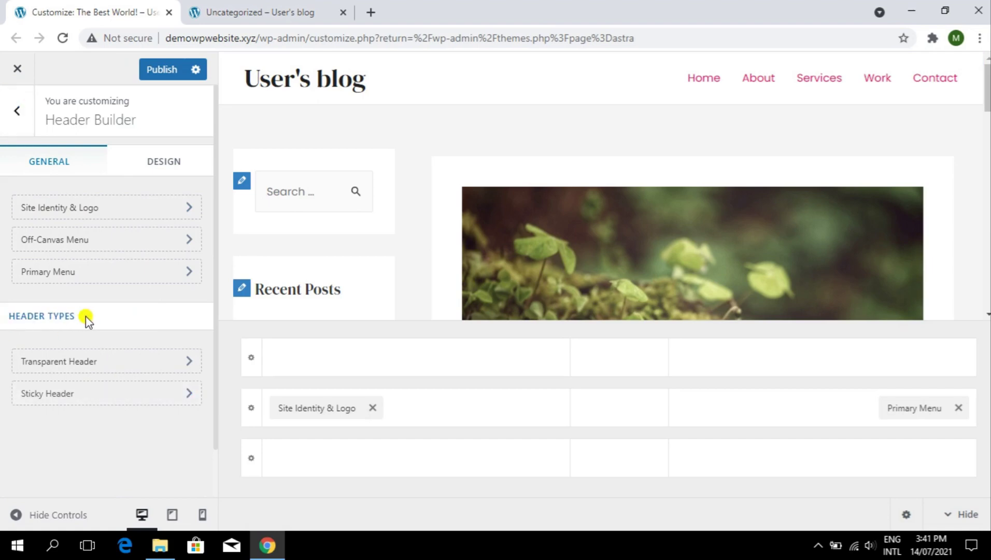
scroll(553, 92, down, 4)
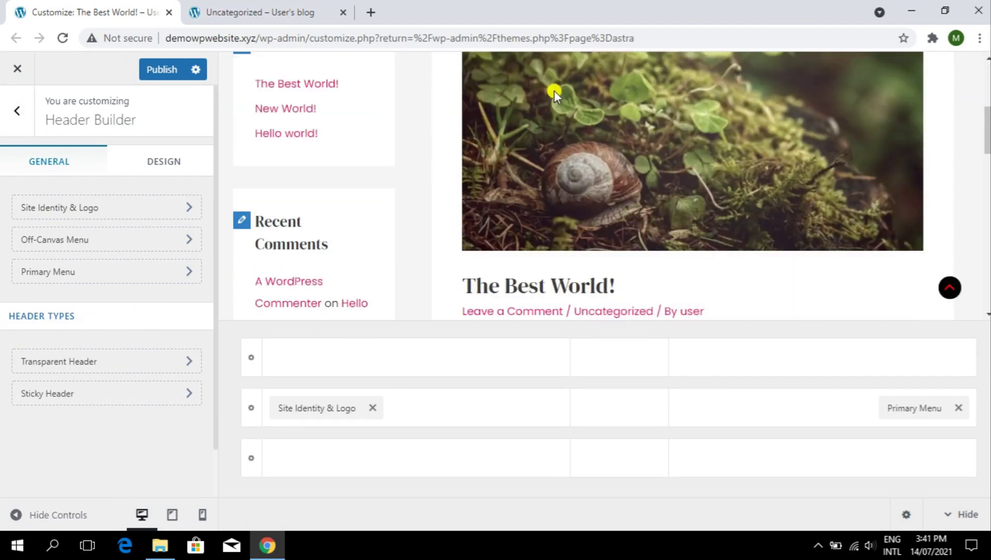
scroll(553, 93, up, 4)
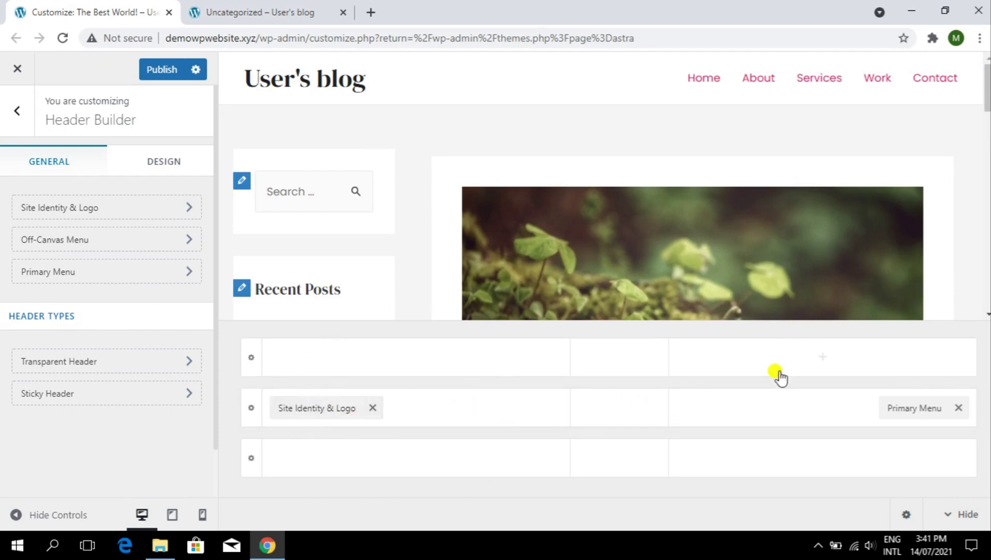
click(415, 407)
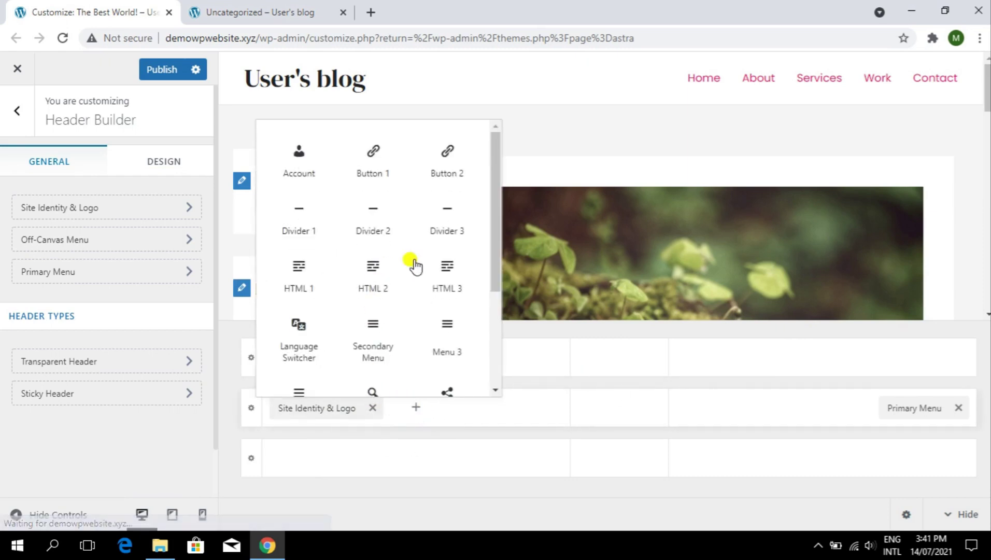
scroll(427, 274, down, 3)
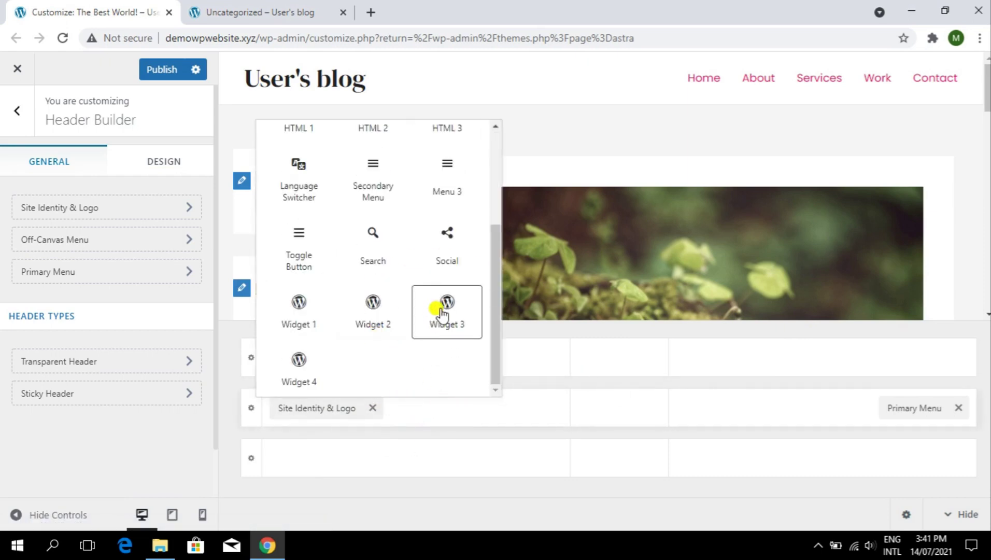
click(396, 240)
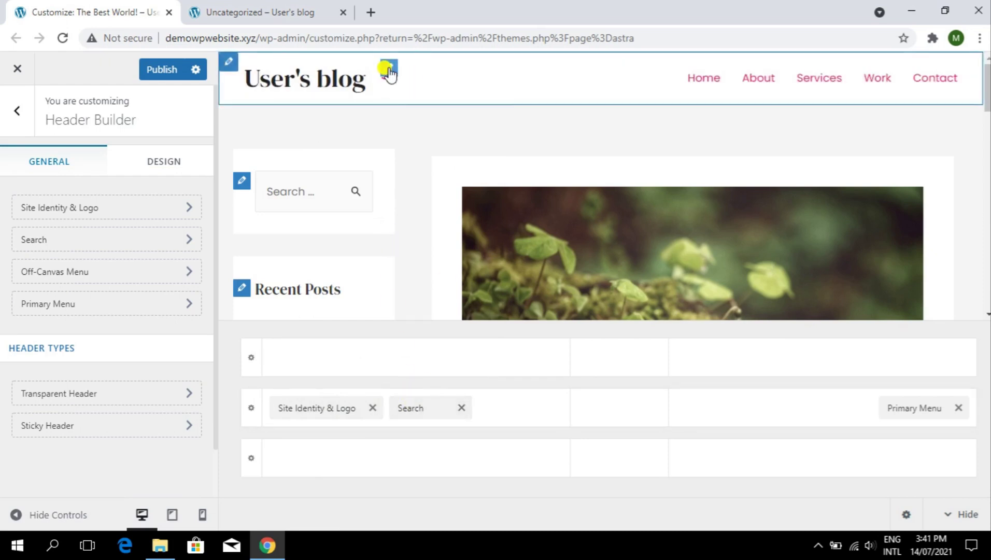
Remove the Search element, keep Primary Menu at the row's right end, and collapse the side panel
click(462, 407)
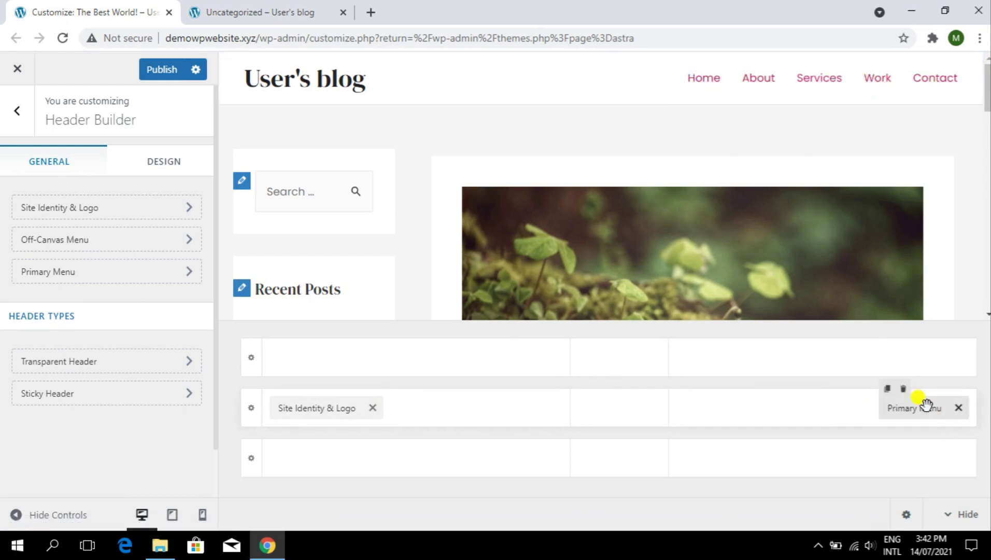
drag(926, 405, 897, 424)
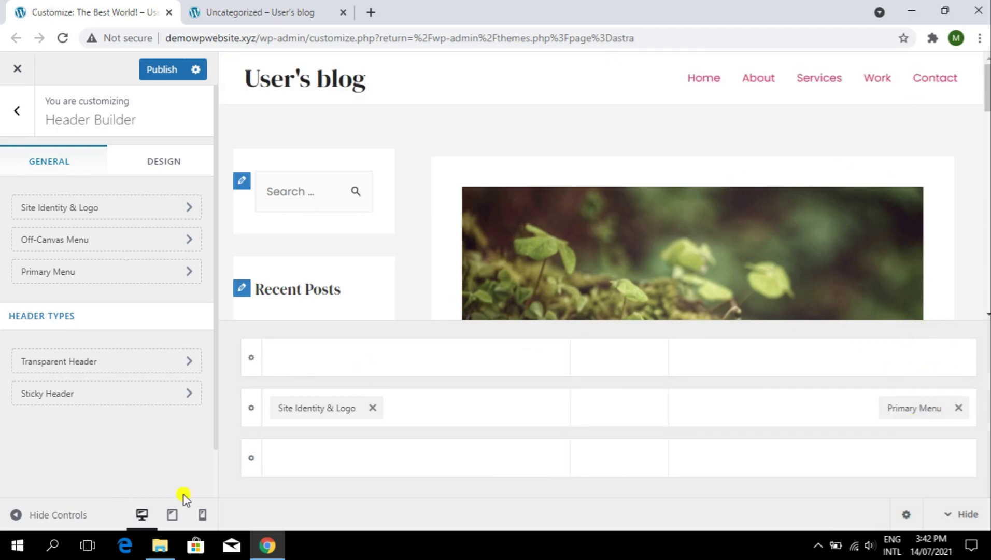
click(10, 516)
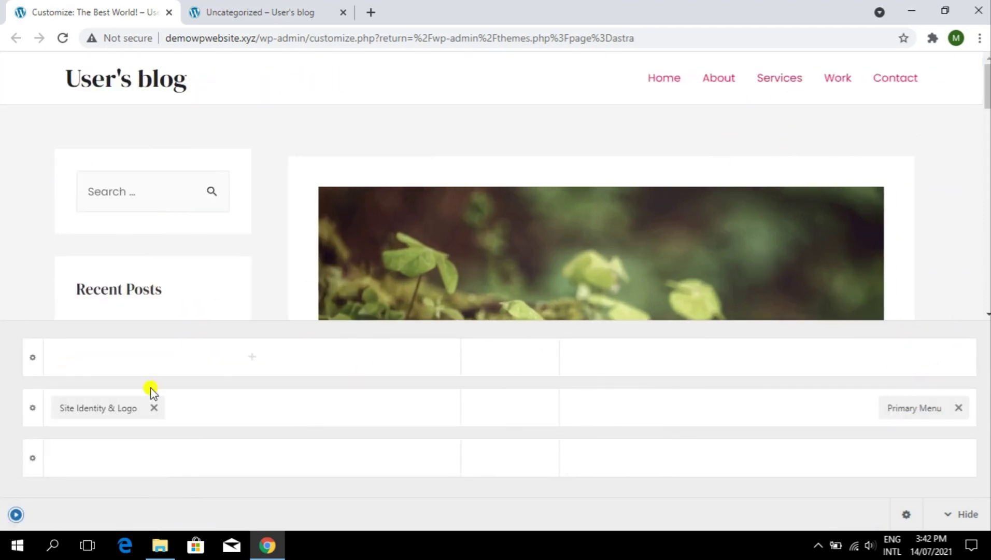
Restore the side panel, review the Site Identity & Logo and Primary Menu settings, then open the Primary Header row
click(15, 514)
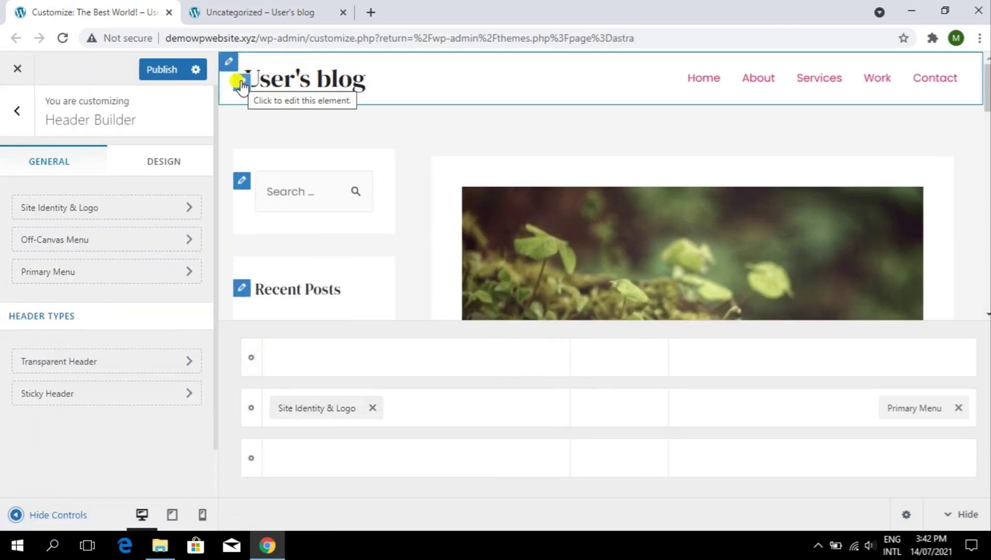
click(319, 408)
scroll(103, 311, down, 5)
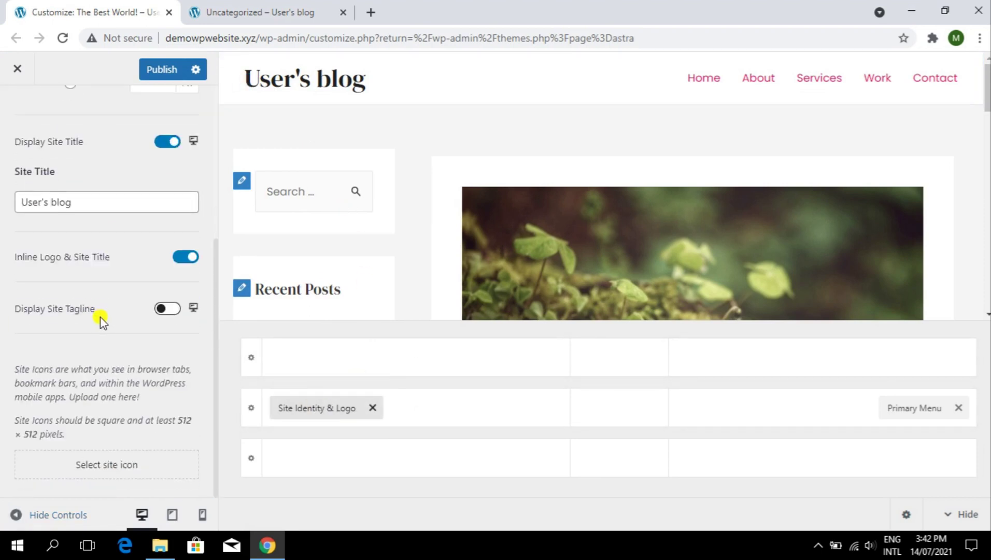
scroll(101, 318, up, 5)
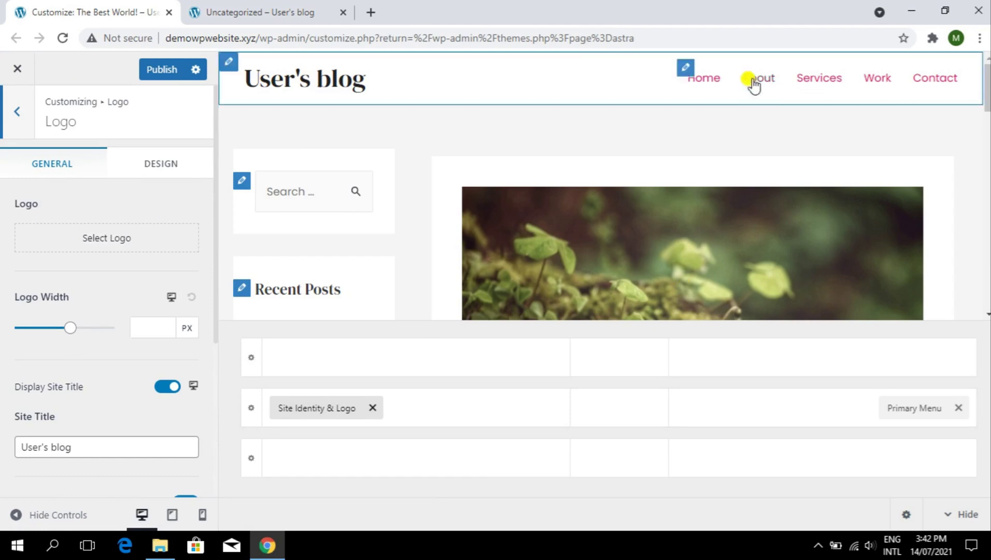
click(917, 408)
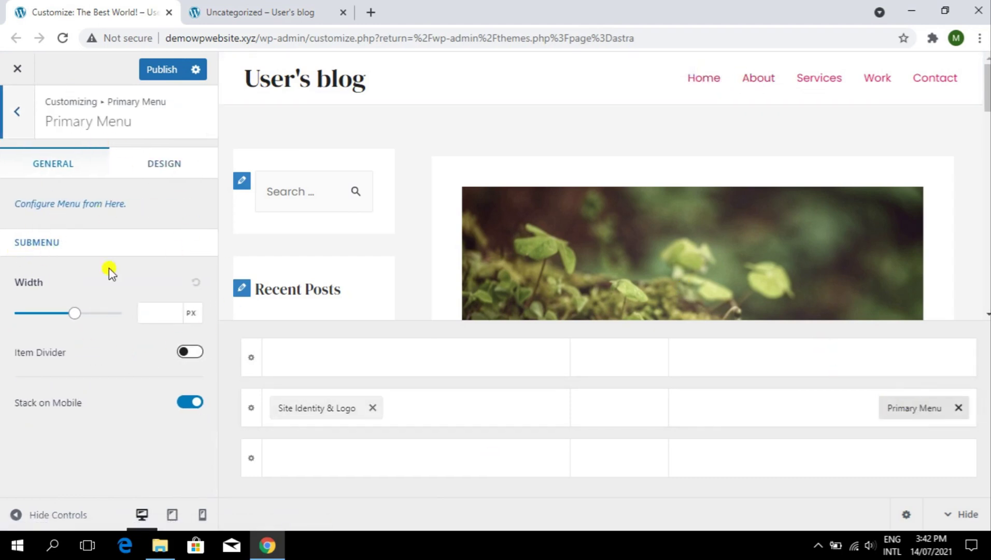
click(15, 114)
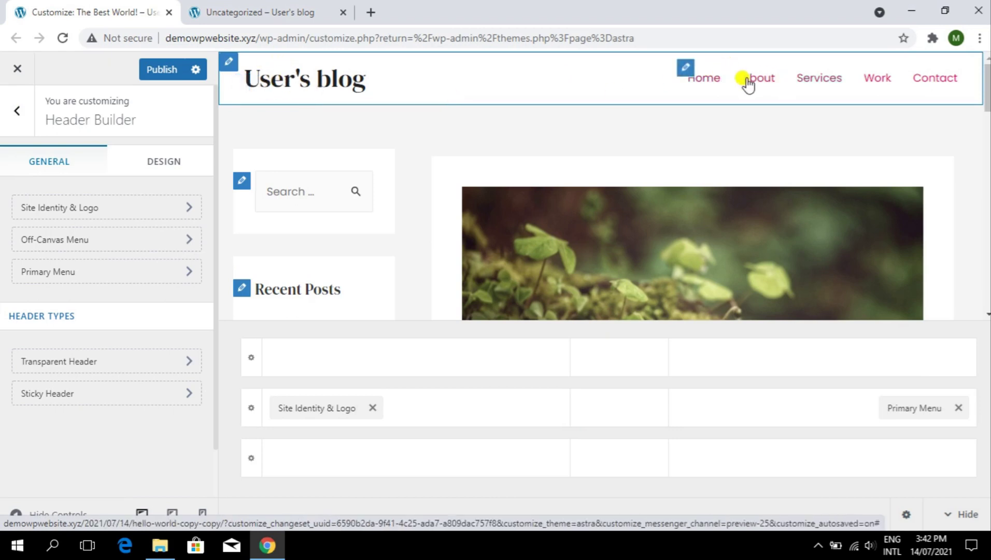
click(228, 66)
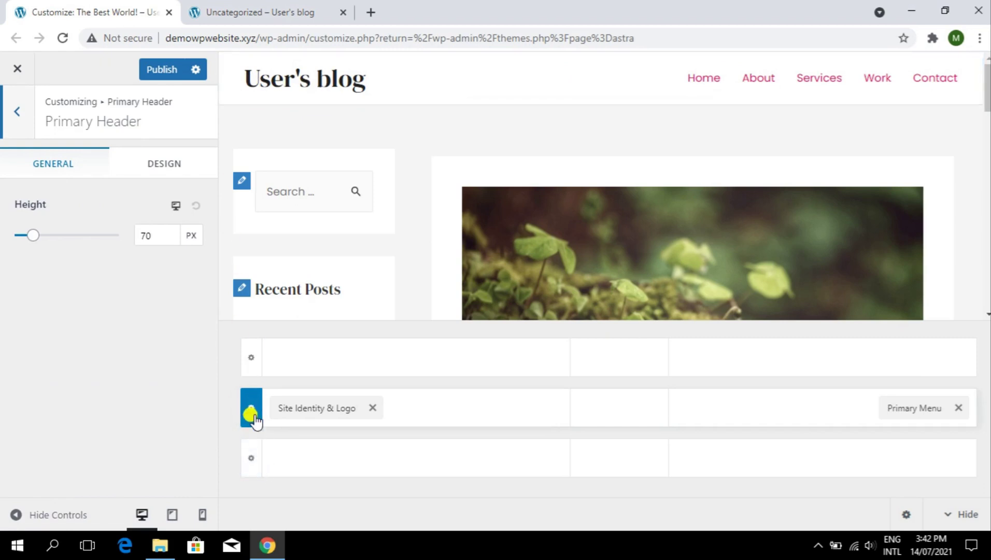
Set the Primary Header row height to 70 px
click(251, 458)
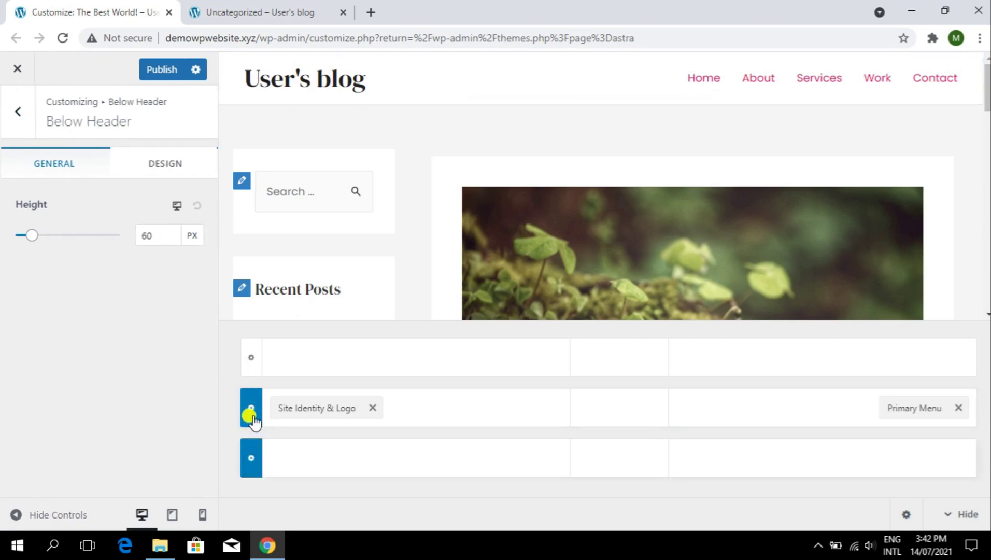
click(251, 407)
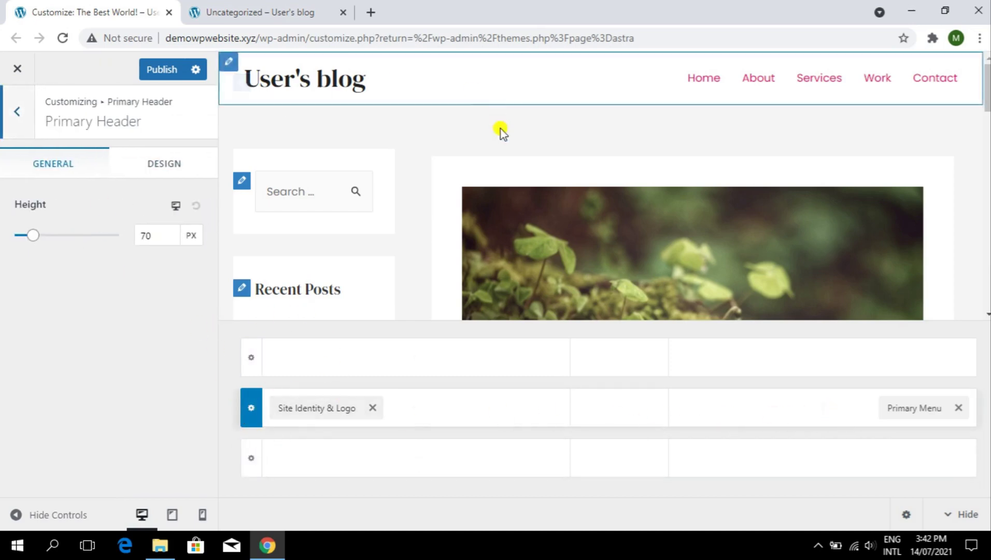
drag(164, 236, 131, 238)
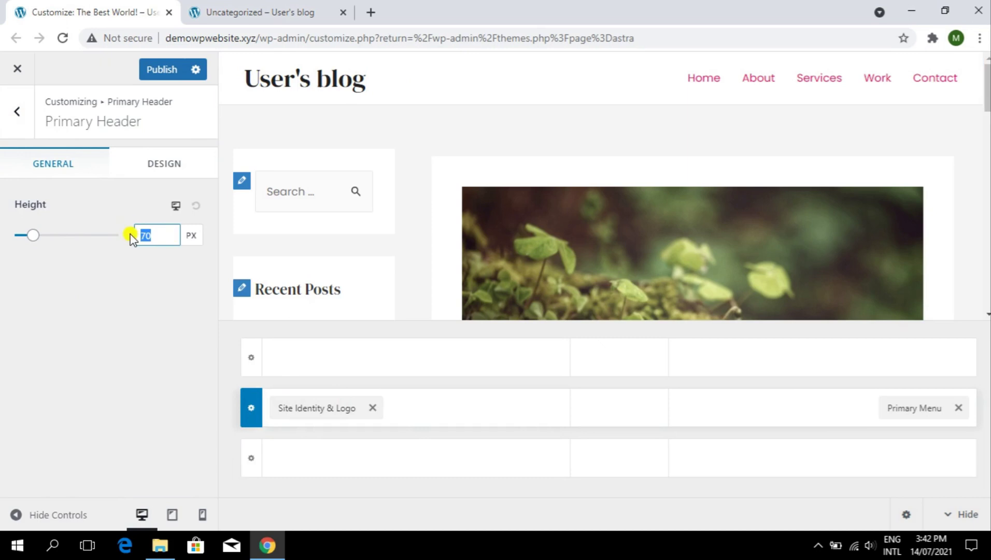
text(65)
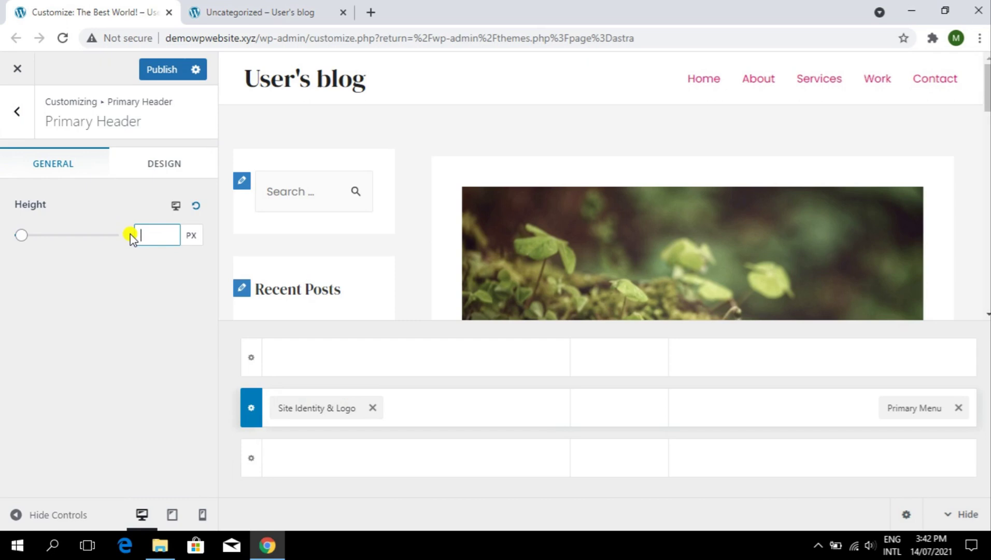
text(70)
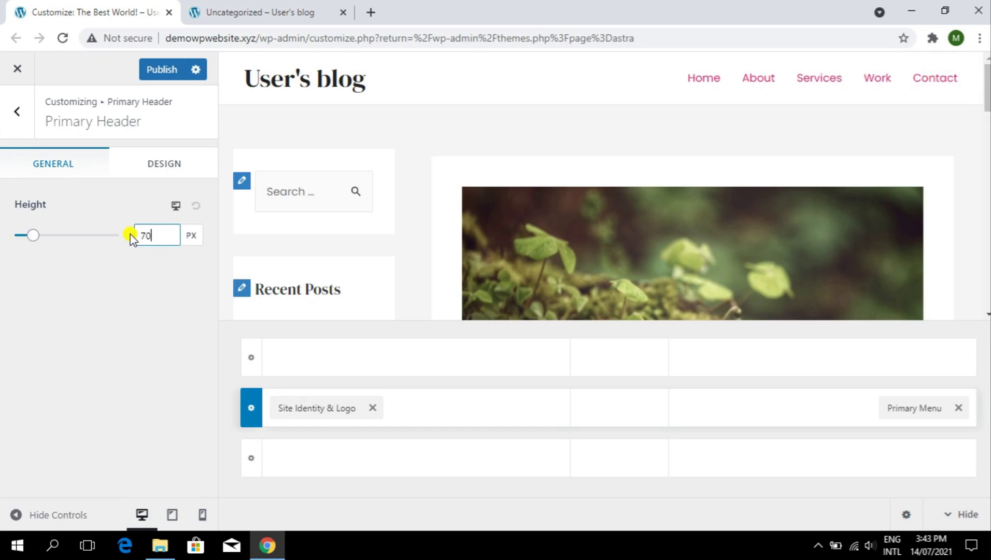
key(alt)
Give the Primary Header row a 1 px bottom border in its design options
click(182, 166)
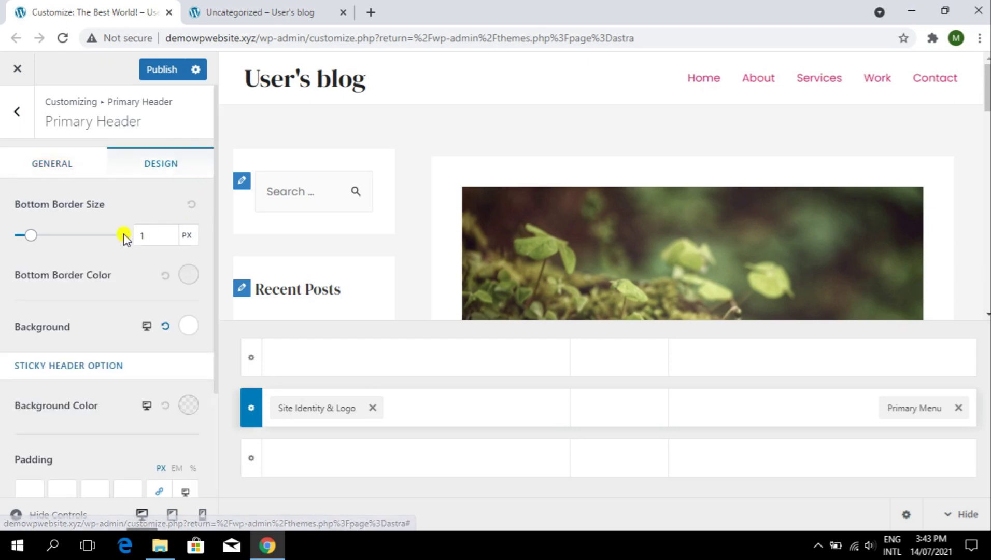
drag(12, 207, 122, 207)
click(122, 207)
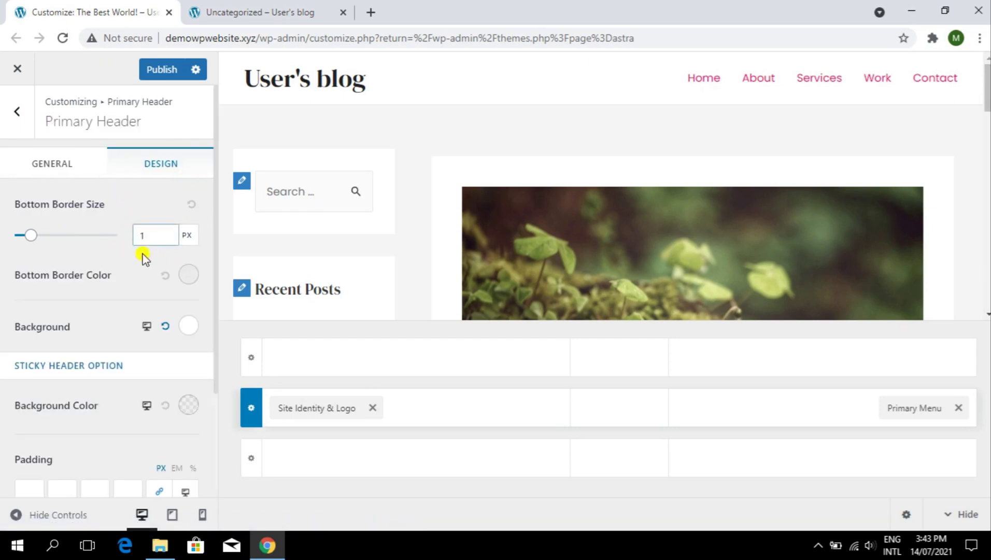
click(65, 509)
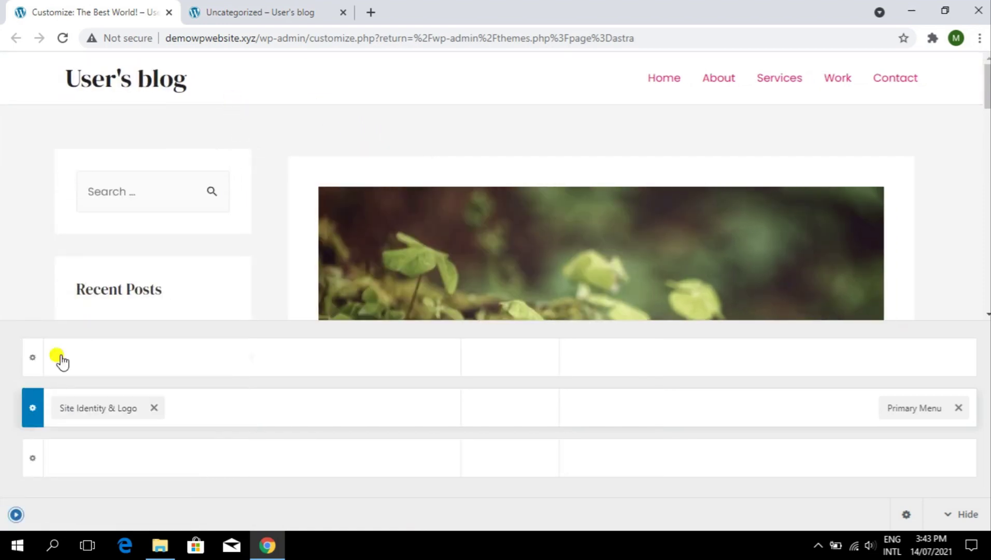
click(11, 516)
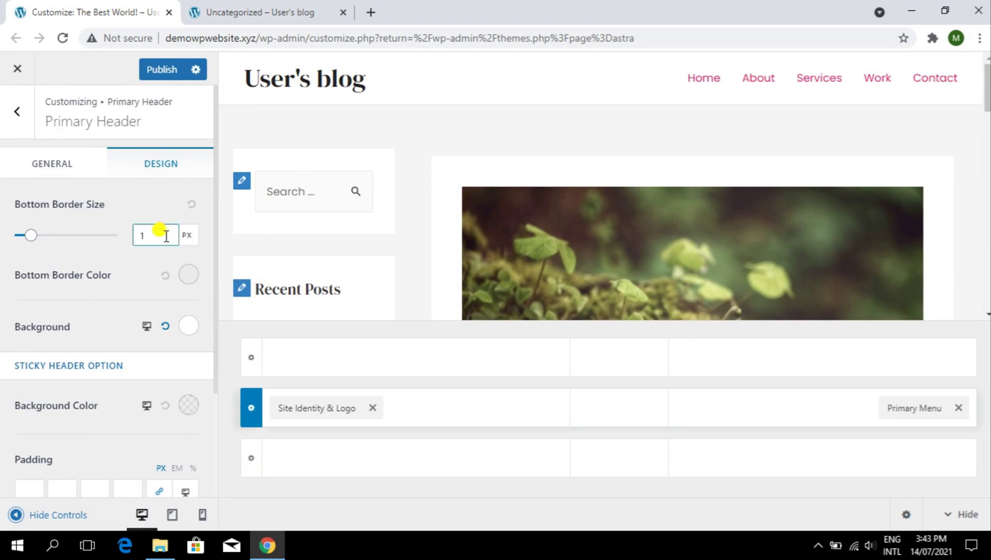
drag(166, 236, 119, 238)
text(2)
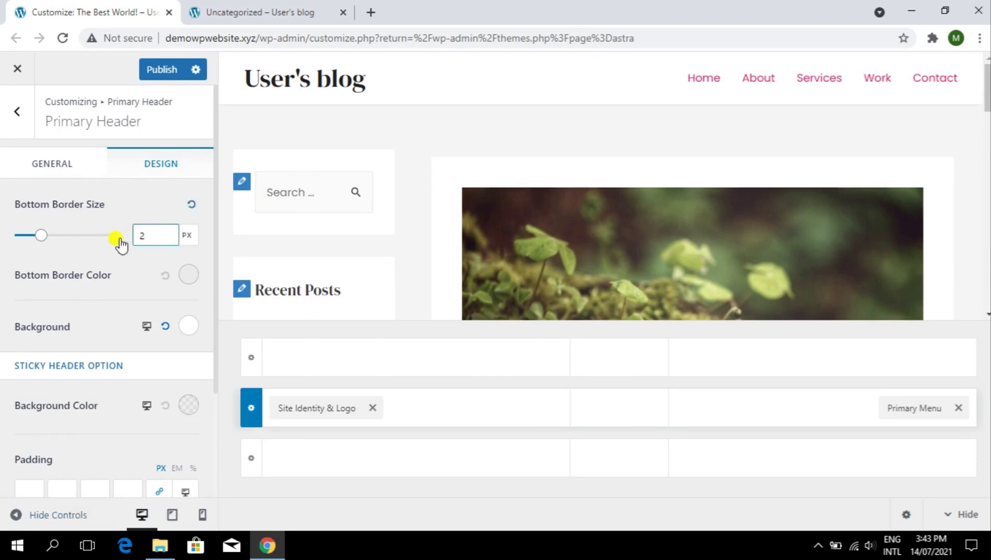
text(5)
key(BackSpace)
text(1)
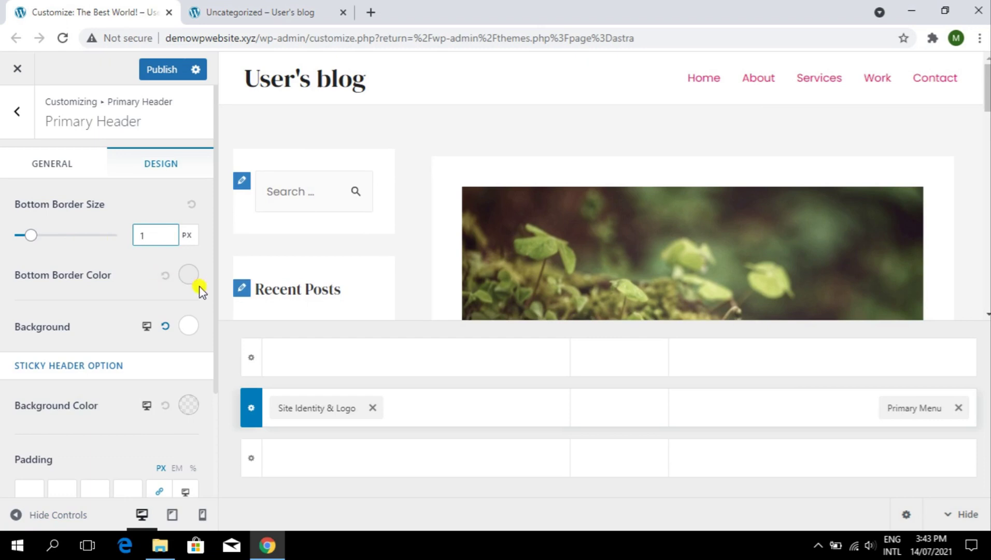
scroll(187, 334, down, 3)
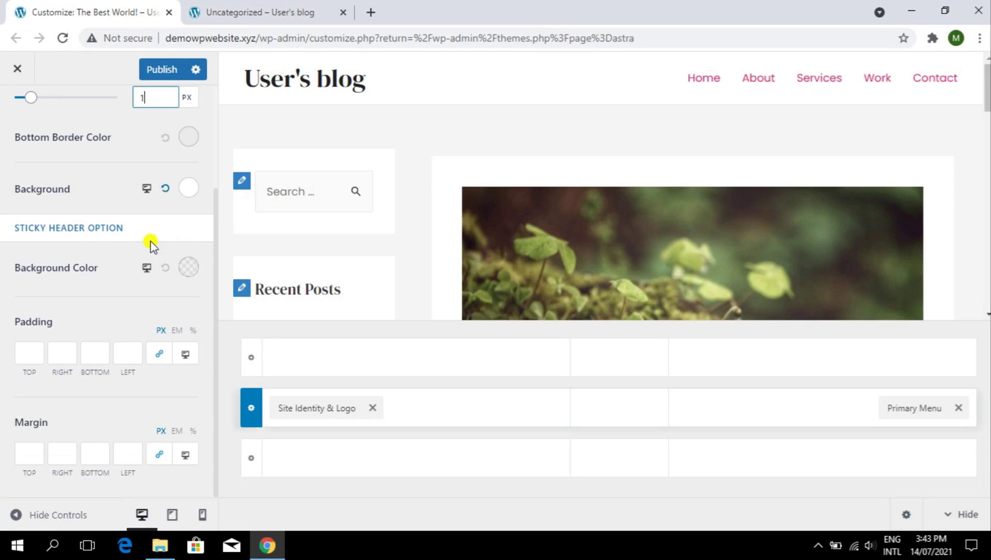
Publish the primary header changes and return to the Header Builder overview
click(162, 69)
scroll(189, 149, up, 3)
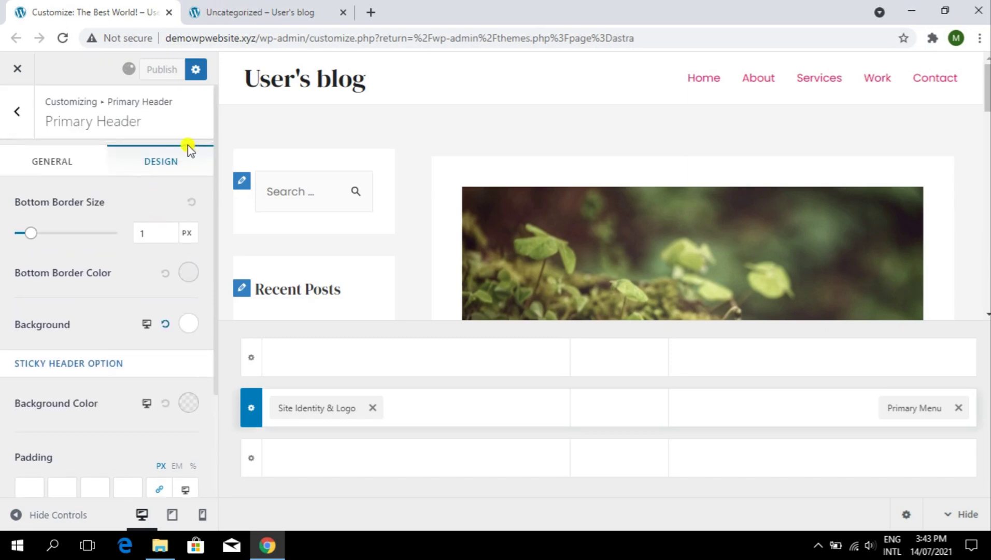
scroll(103, 357, down, 3)
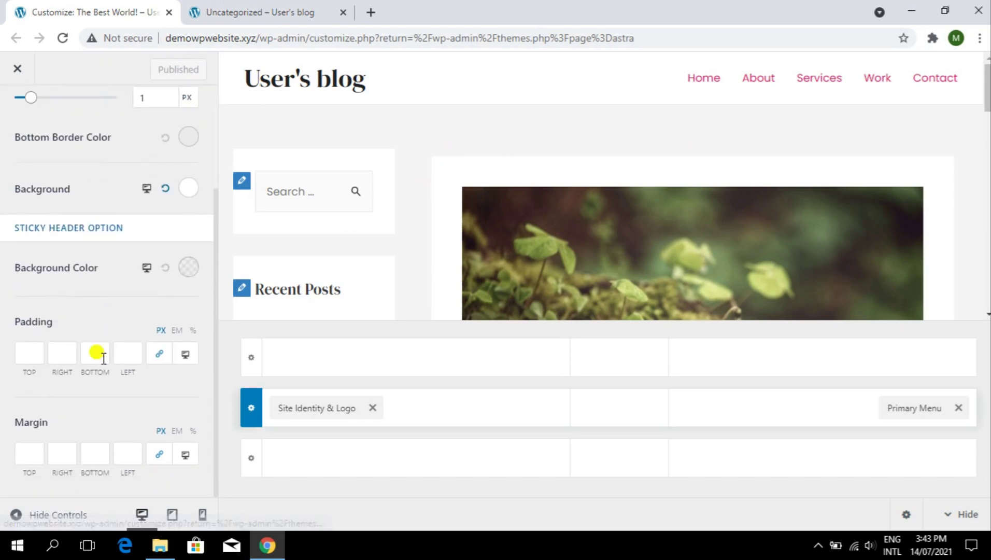
scroll(23, 173, up, 3)
click(8, 118)
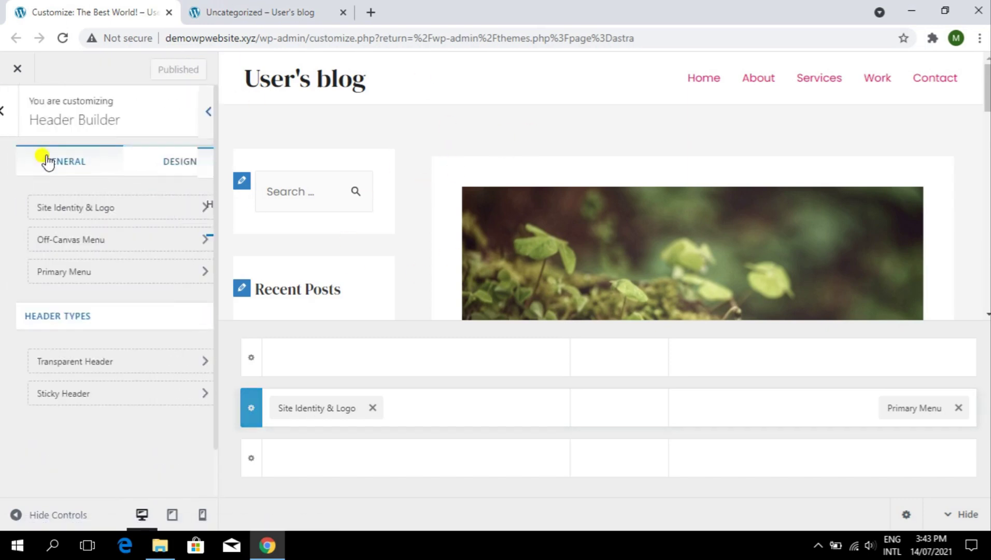
Enable Stick Primary Header in the Sticky Header settings and publish it
click(87, 387)
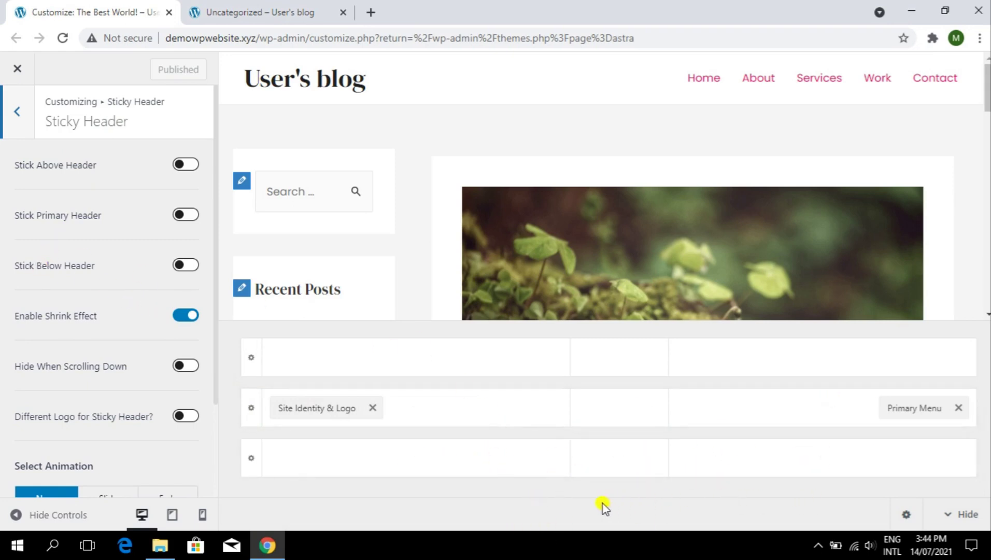
click(186, 215)
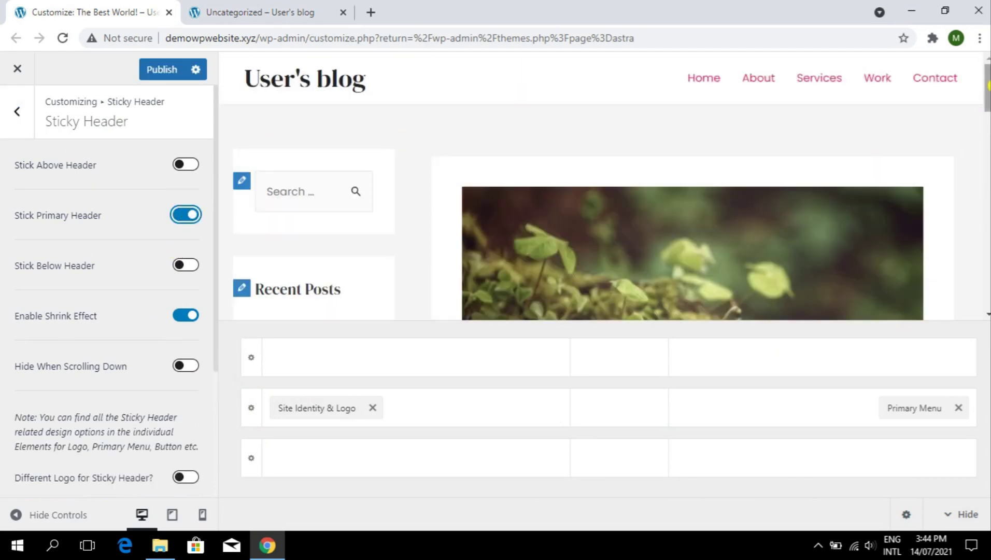
drag(988, 82, 989, 134)
scroll(949, 288, down, 5)
click(949, 287)
Switch to the live Uncategorized – User's blog page
scroll(145, 357, down, 3)
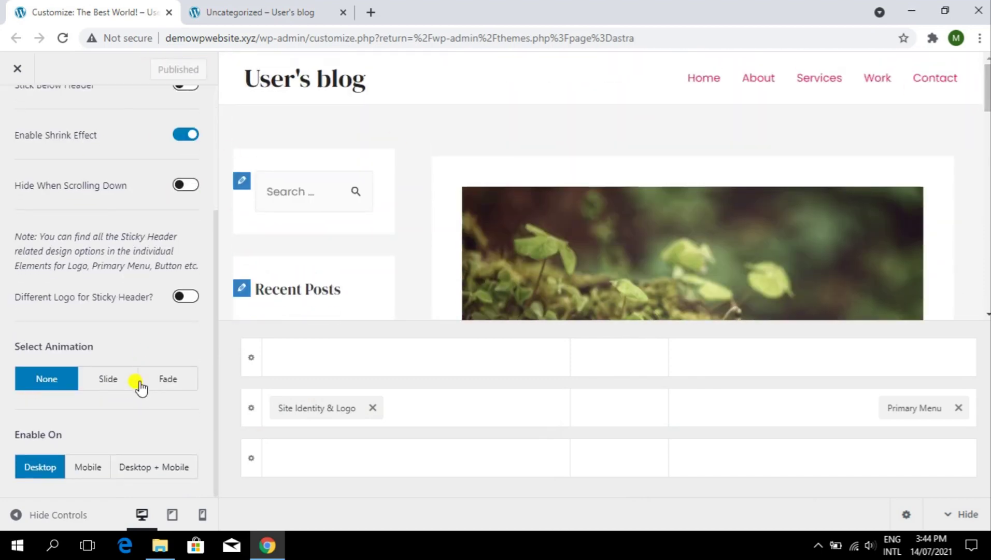
scroll(165, 222, up, 5)
click(287, 8)
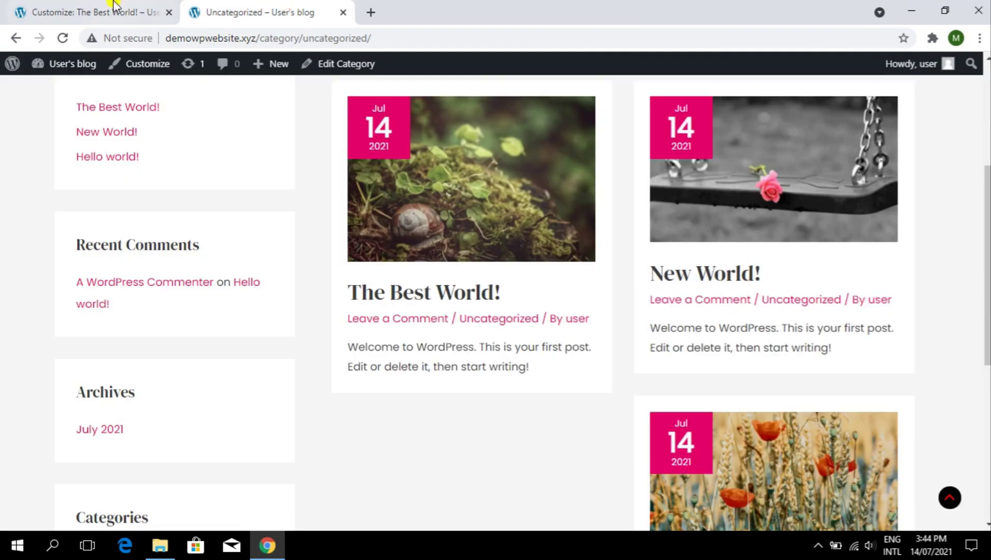
Scroll the live Uncategorized page to confirm the header stays pinned
click(115, 9)
click(230, 10)
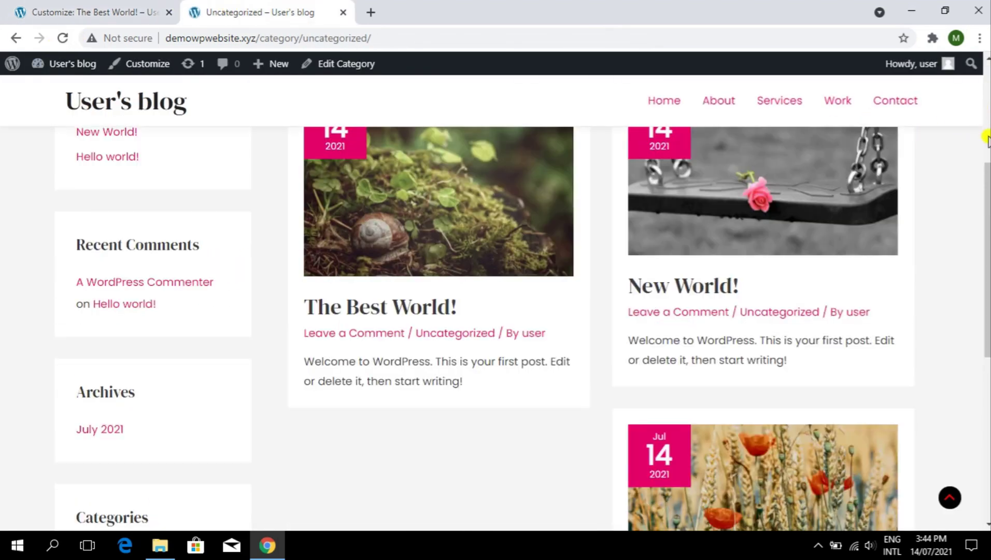
drag(987, 182, 987, 72)
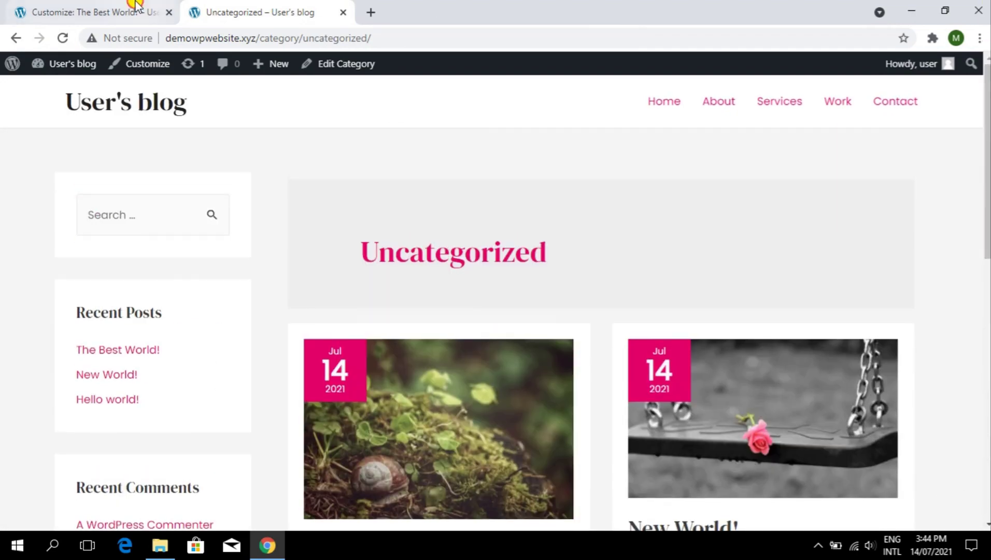
Return to the Customizer's Header Builder settings
click(136, 6)
click(63, 39)
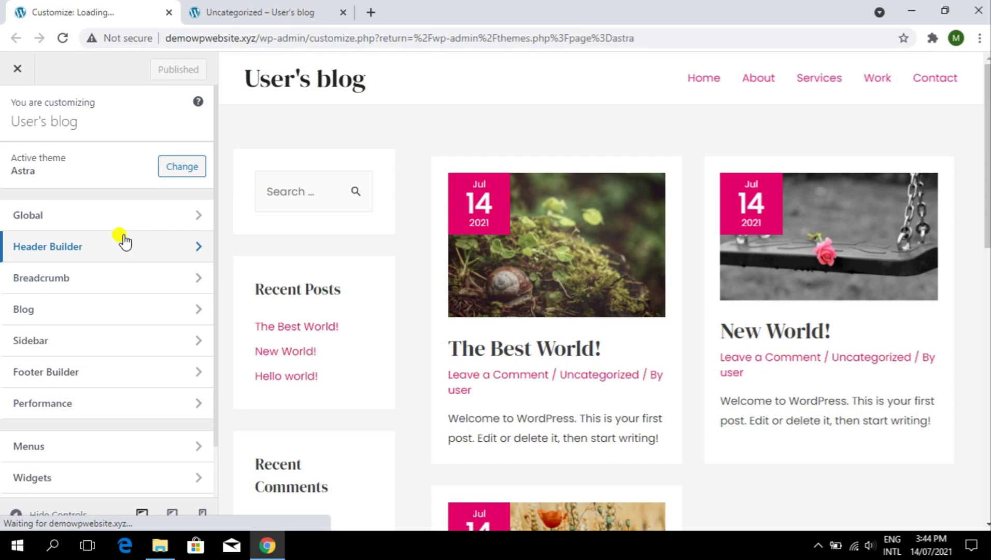
click(124, 241)
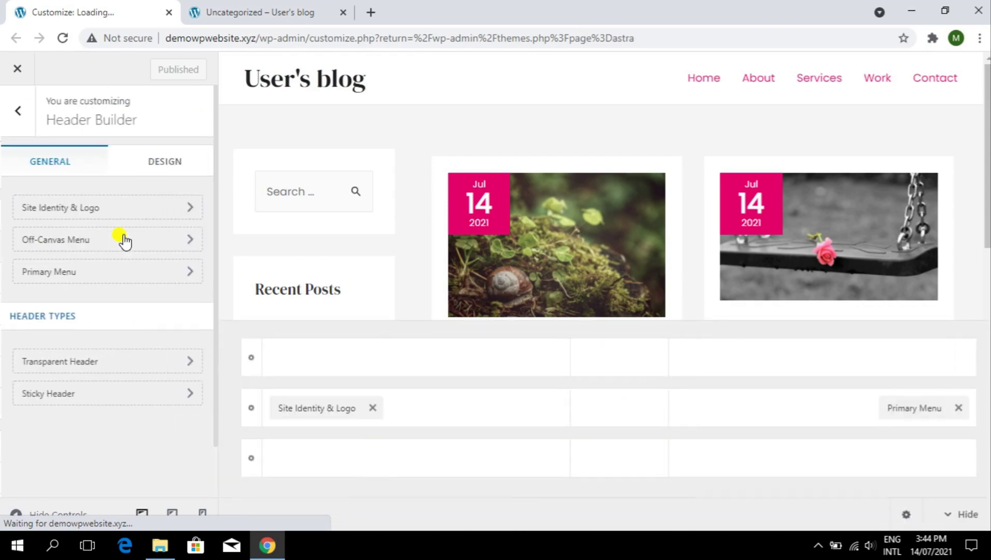
scroll(526, 161, down, 5)
scroll(529, 165, down, 10)
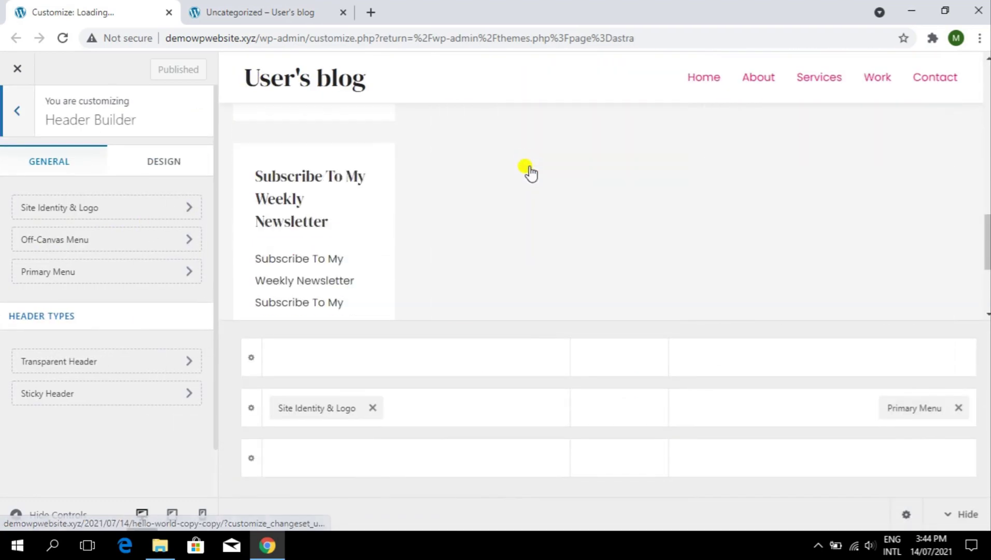
Toggle the Sticky Header's Enable Shrink Effect off and back on
scroll(529, 165, down, 5)
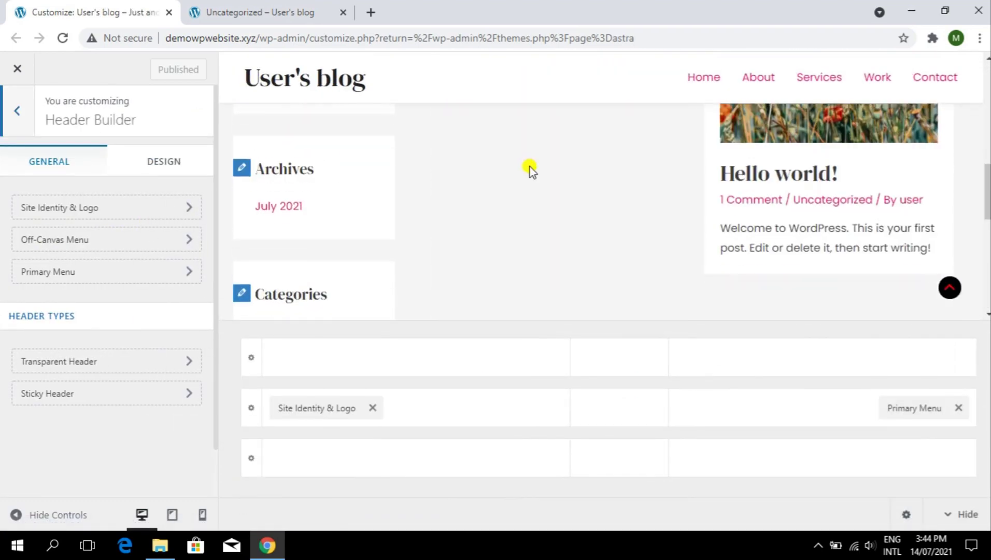
click(86, 402)
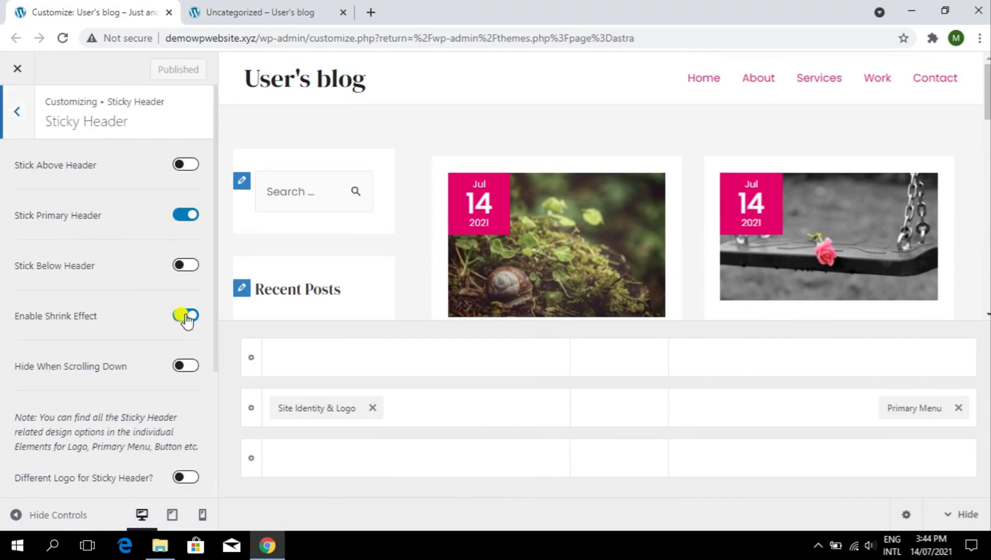
click(185, 315)
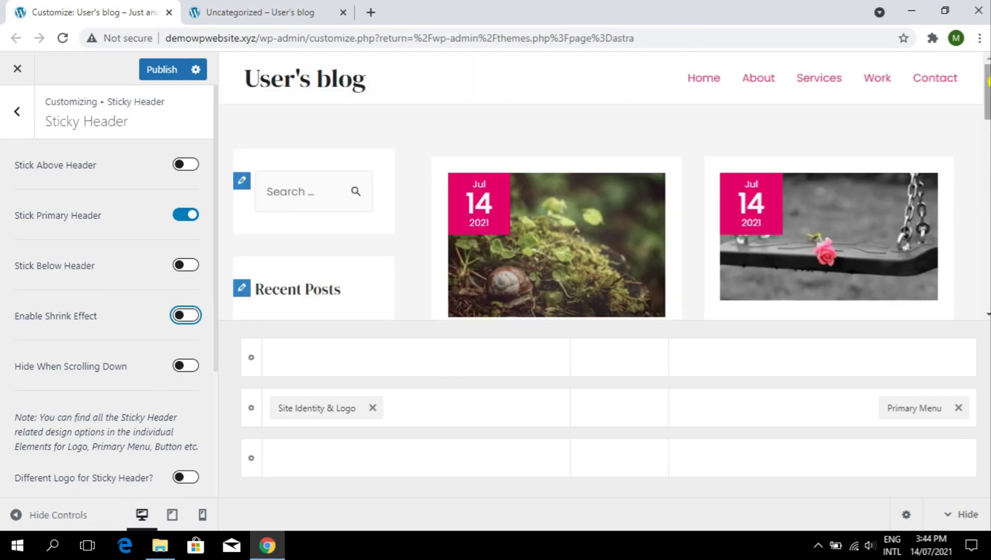
mouse_move(988, 81)
mouse_down()
mouse_move(988, 101)
mouse_move(988, 70)
mouse_up()
click(186, 315)
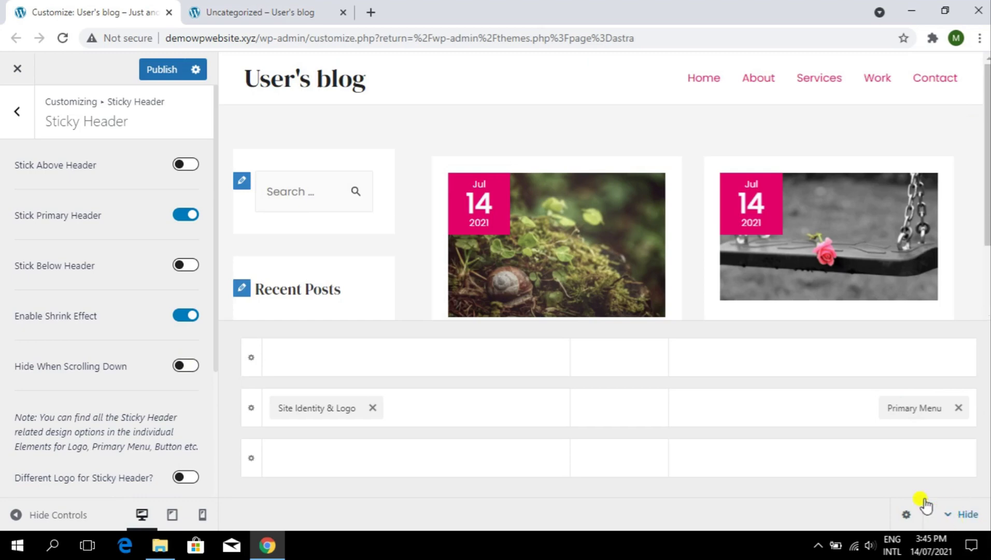
click(927, 506)
Turn on Hide When Scrolling Down and preview it with the side panel hidden
click(178, 367)
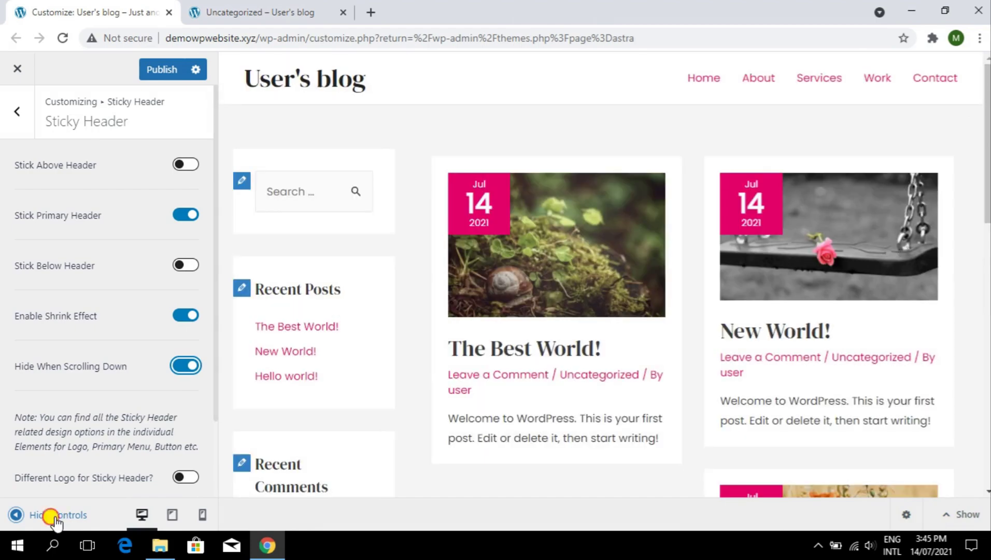
click(52, 515)
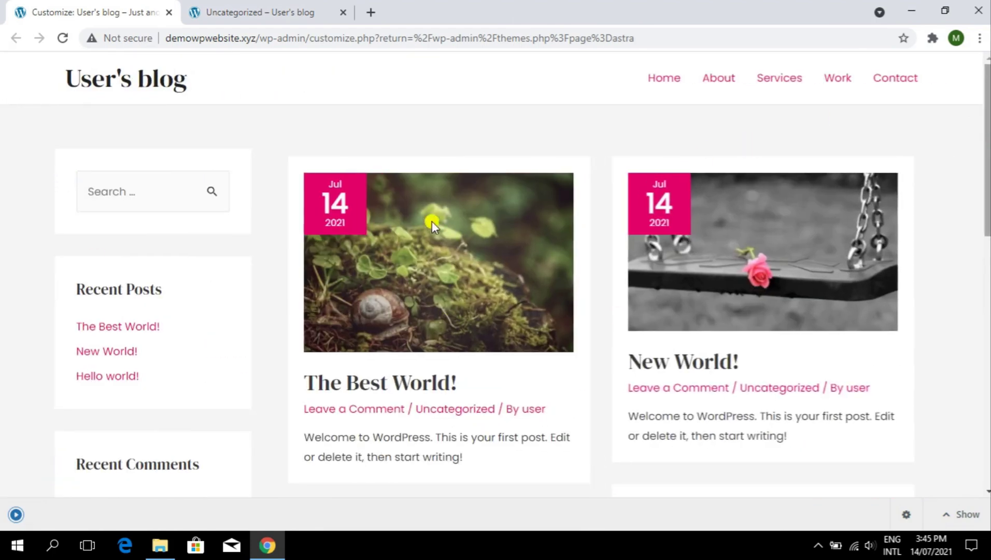
scroll(988, 214, down, 5)
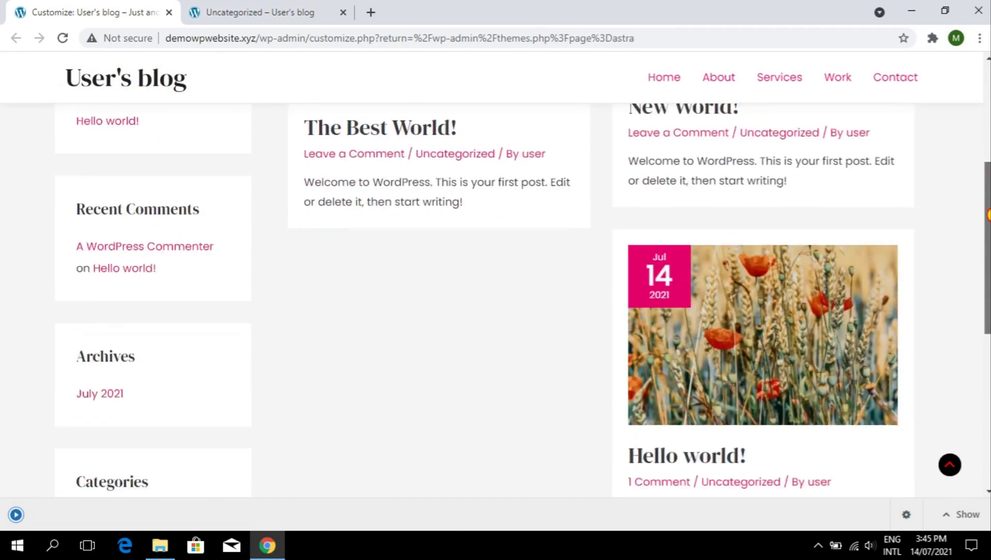
drag(988, 214, 986, 243)
click(16, 514)
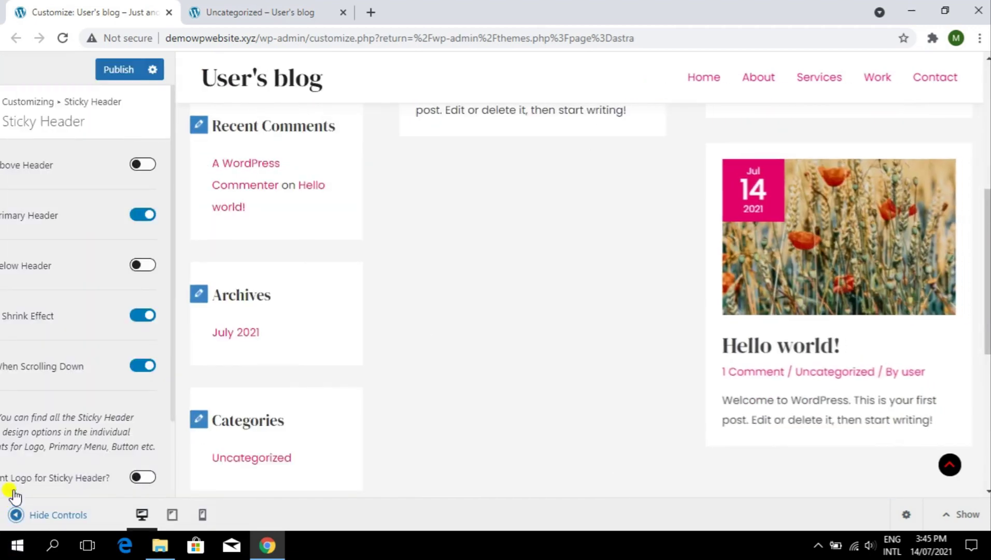
Publish the sticky header changes and reload the live Uncategorized page
click(151, 69)
click(206, 11)
click(93, 12)
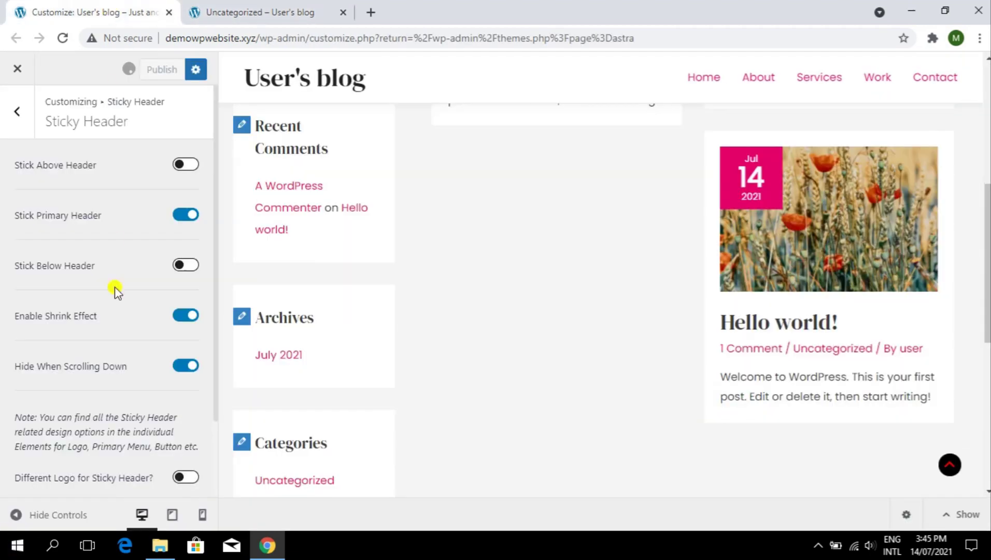
click(201, 6)
click(61, 39)
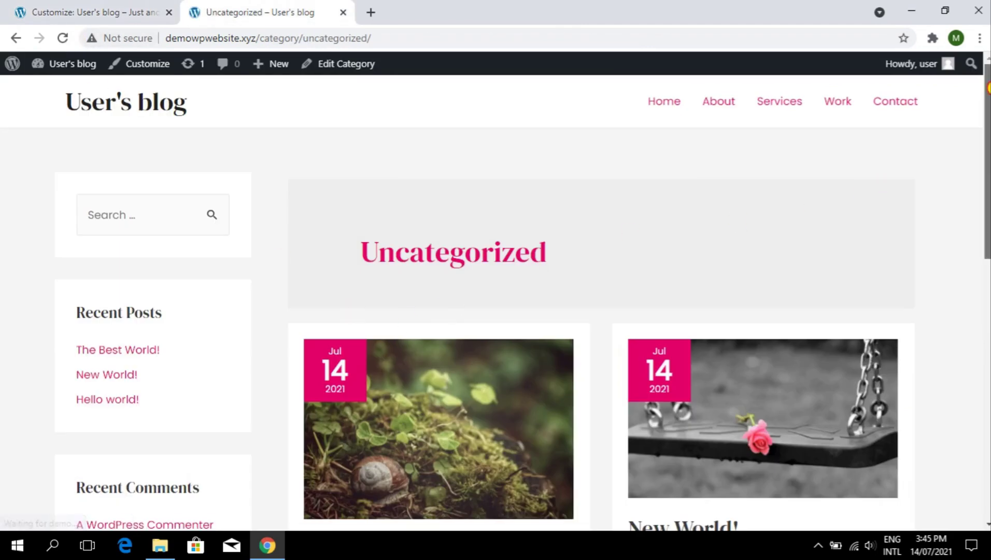
Scroll the Uncategorized page to confirm the header hides, then return to the Customize tab
drag(988, 110, 988, 51)
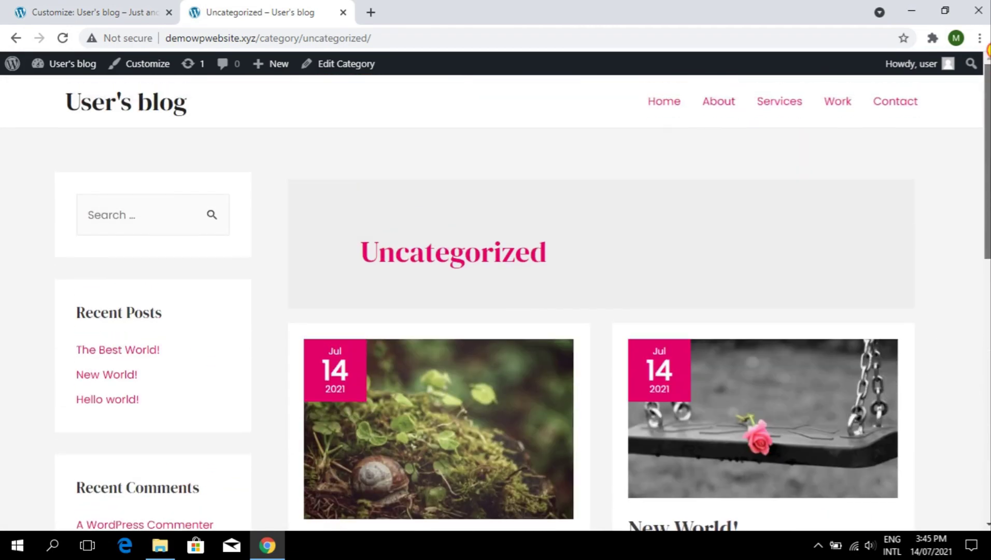
click(121, 10)
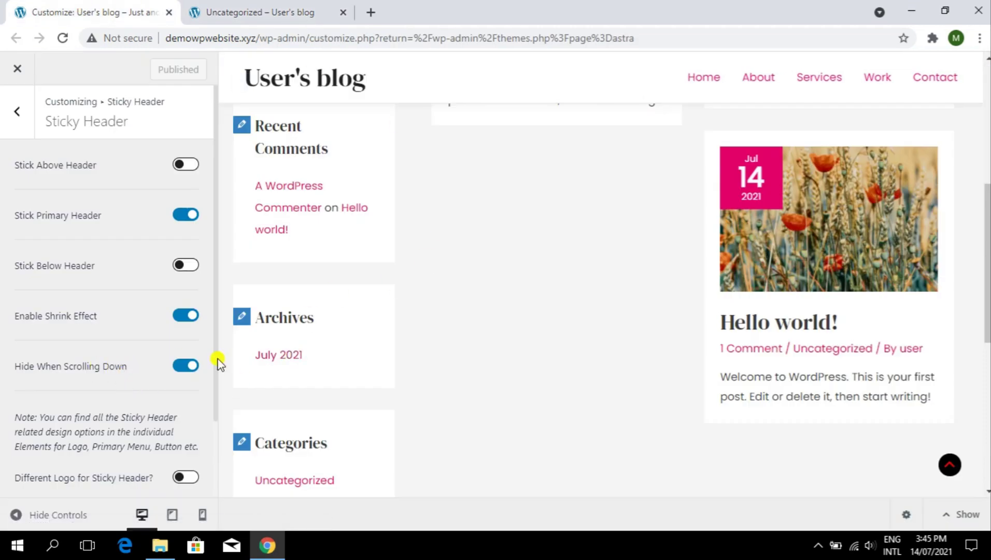
Turn off Hide When Scrolling Down and try the 'Different Logo for Sticky Header?' toggle
click(186, 365)
scroll(137, 311, down, 3)
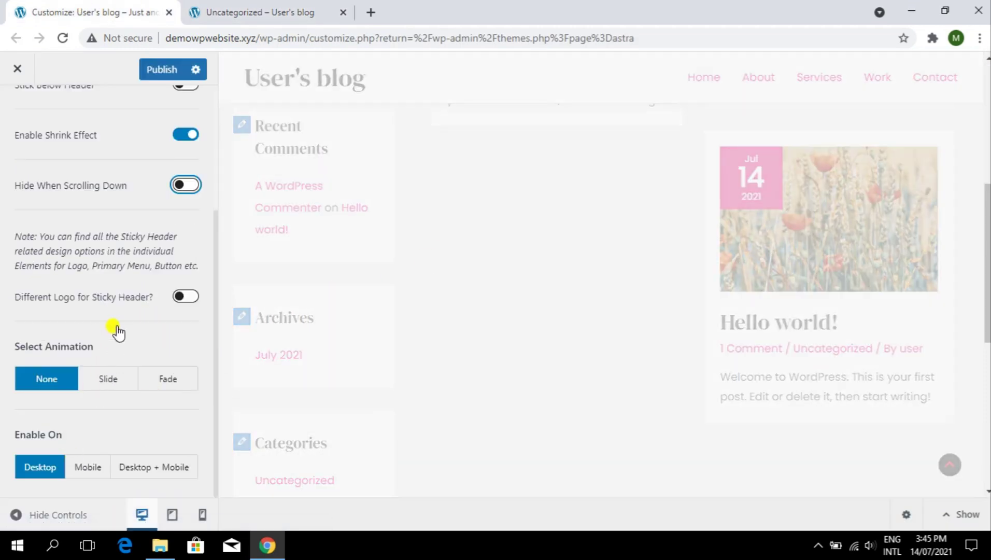
click(181, 298)
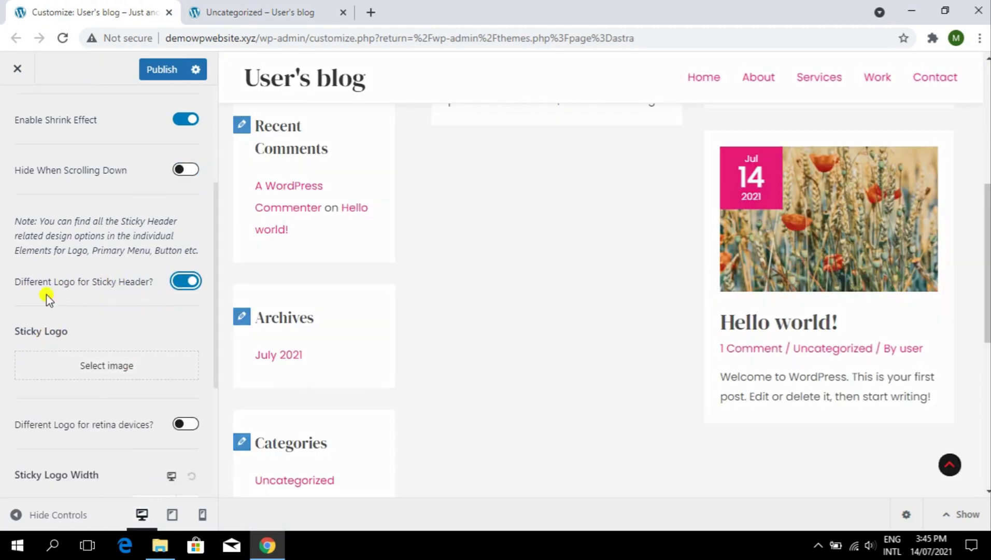
scroll(170, 248, down, 5)
scroll(178, 368, up, 8)
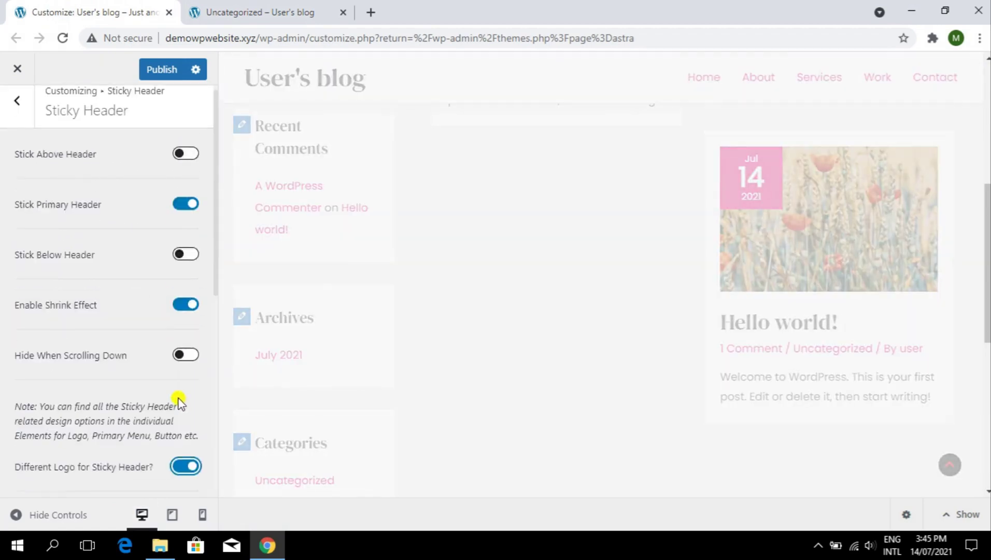
scroll(177, 400, down, 5)
click(185, 235)
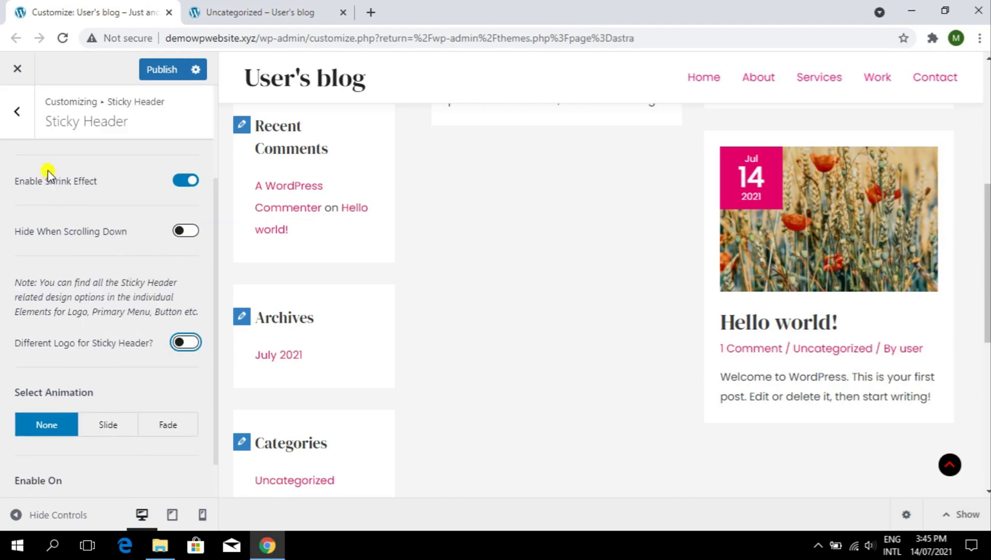
scroll(150, 246, up, 3)
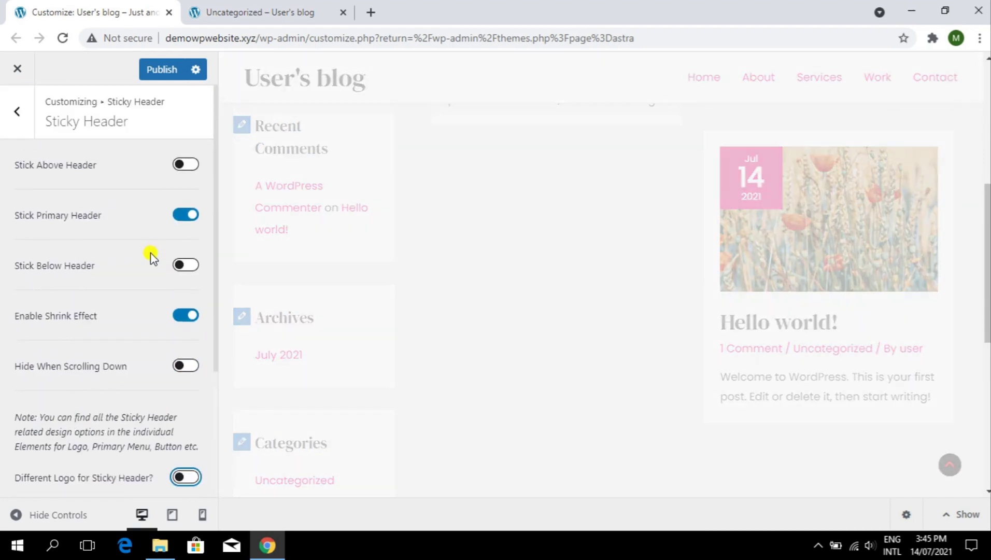
scroll(141, 287, down, 3)
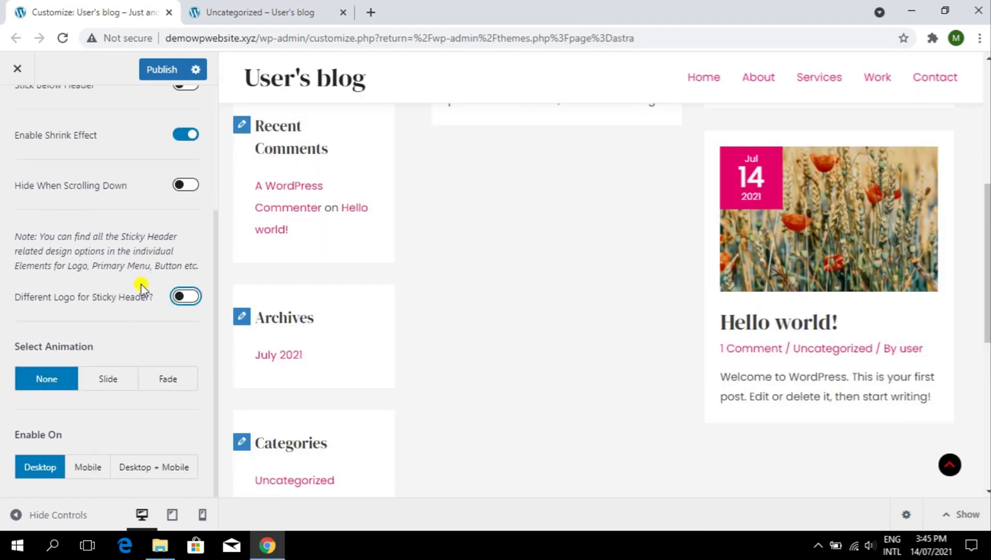
Enable a different sticky header logo and choose 2.png from the Media Library
click(185, 297)
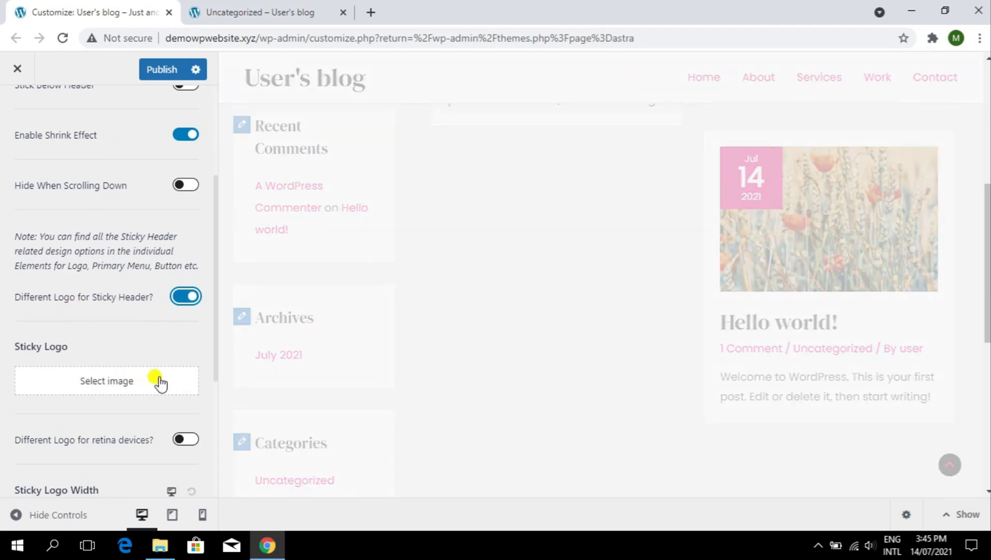
click(107, 380)
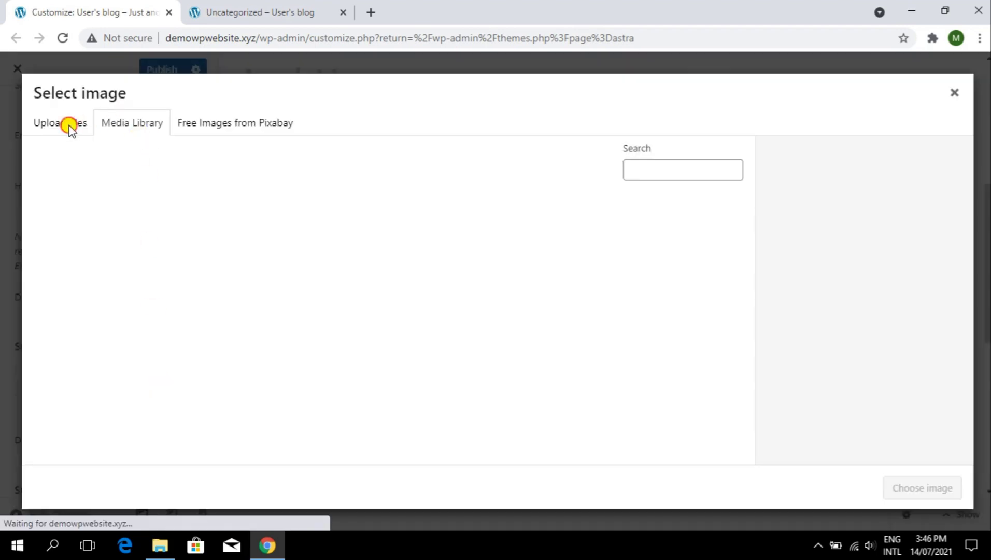
click(69, 126)
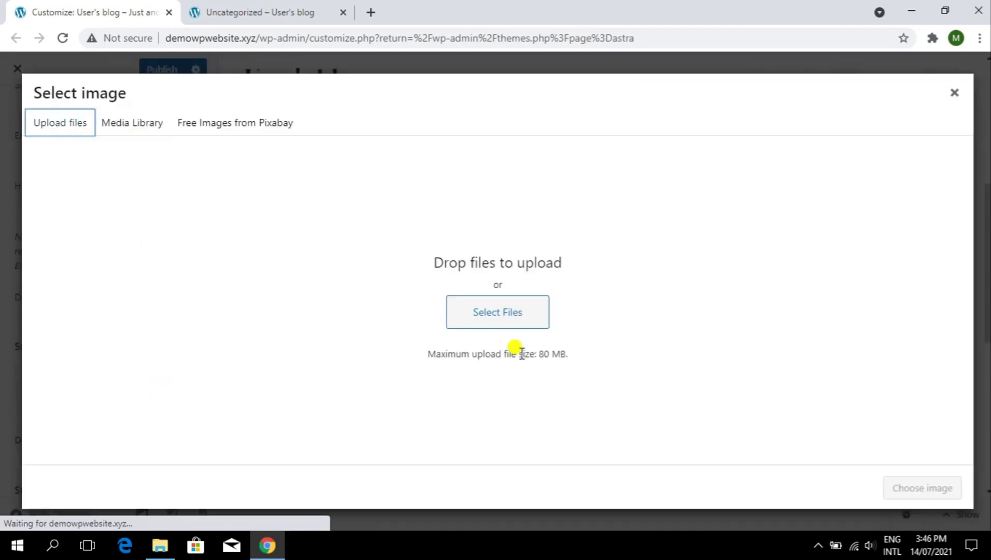
click(534, 311)
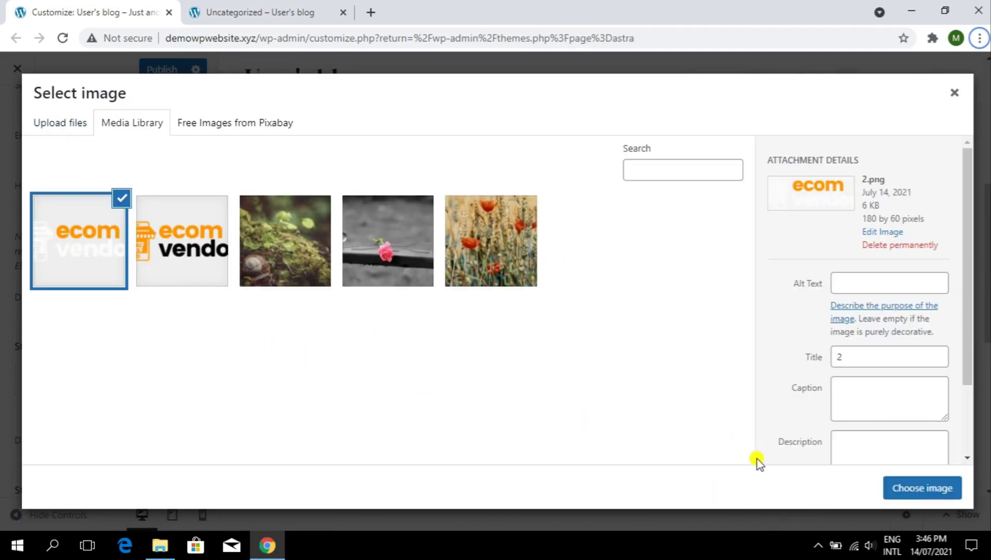
click(912, 486)
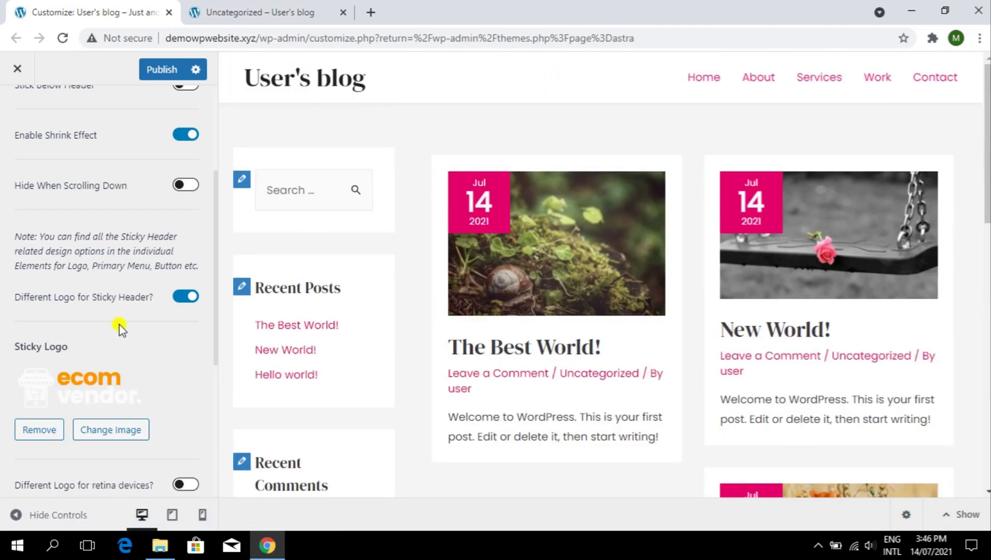
Set the sticky logo width to 204 px, choose the Fade animation, and publish
scroll(120, 328, down, 5)
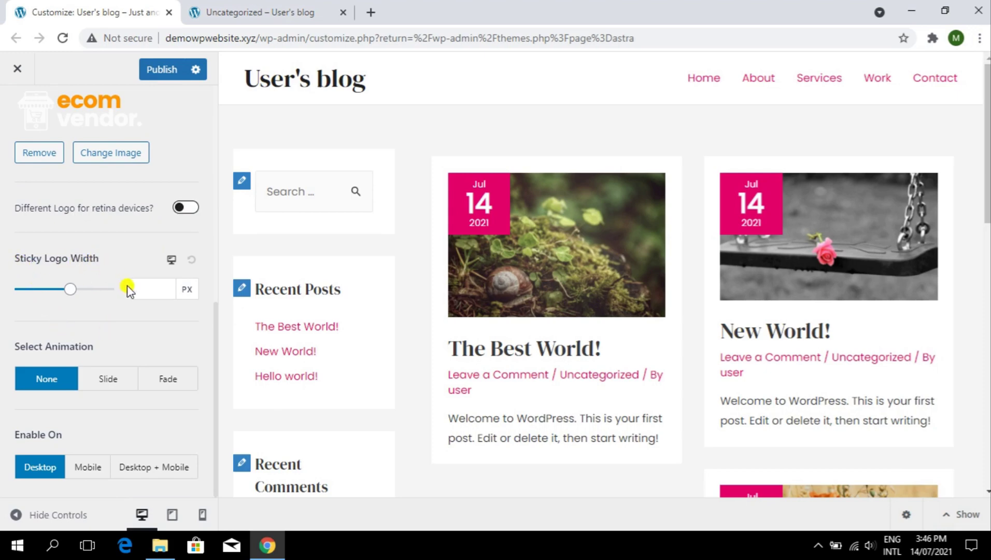
drag(73, 293, 49, 297)
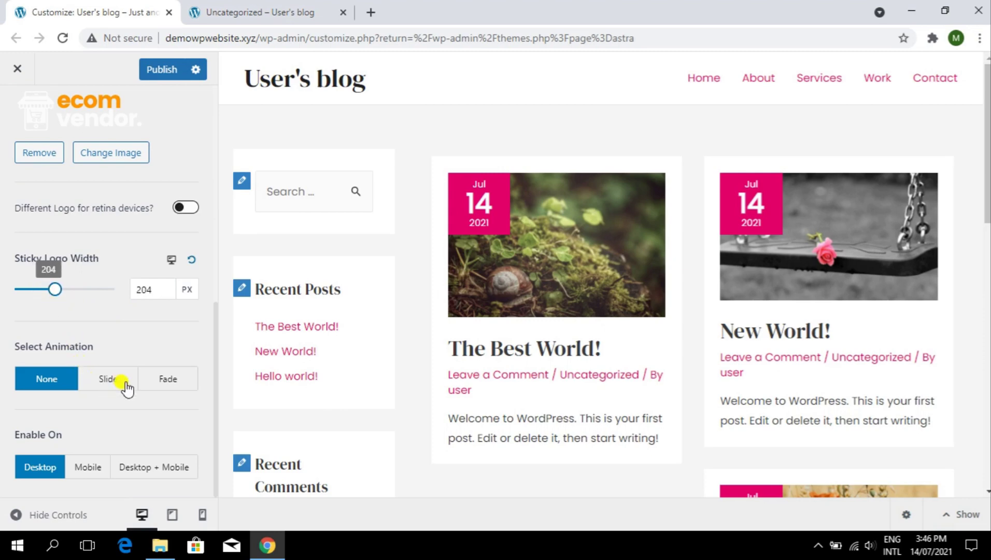
click(162, 378)
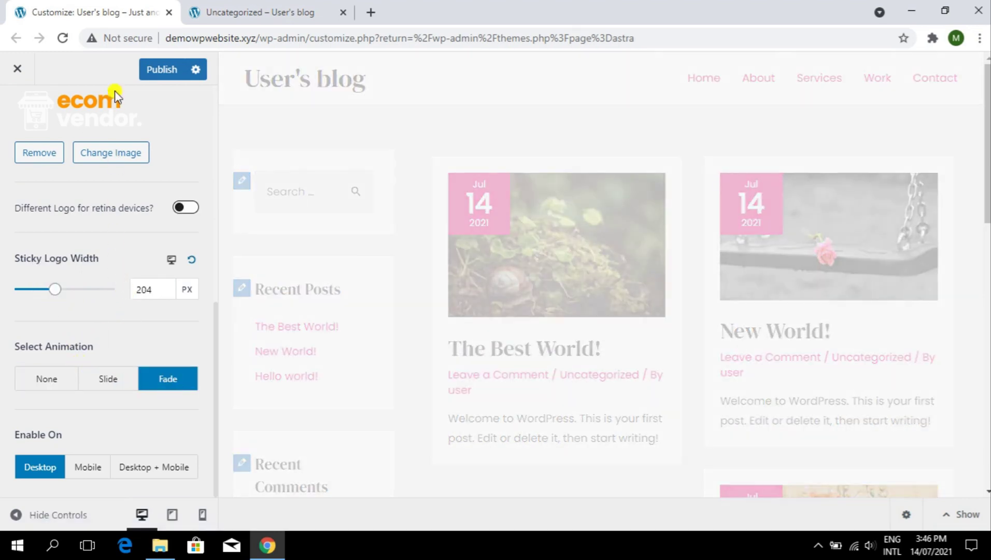
click(205, 11)
click(86, 11)
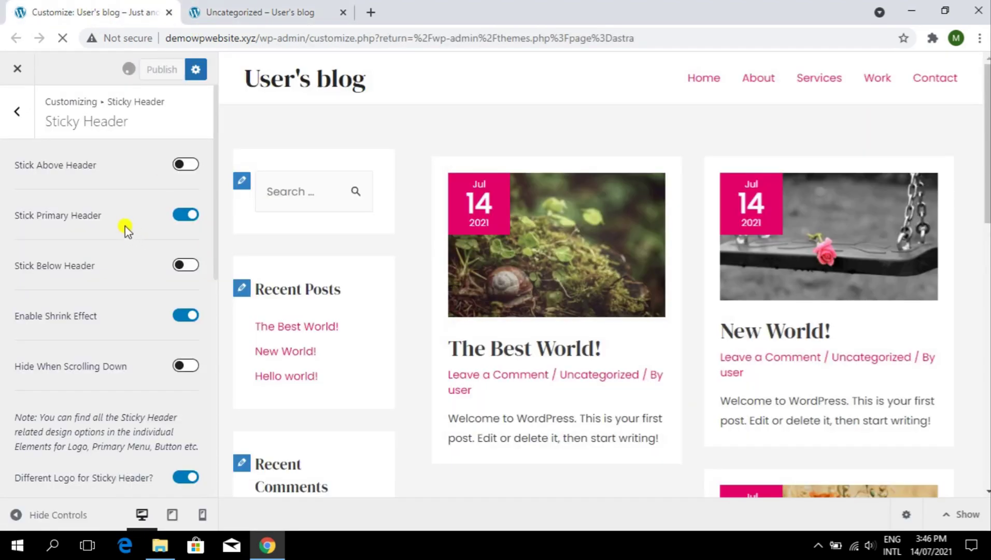
Make the ecom vendor image 1.png the site logo, skipping cropping
click(24, 125)
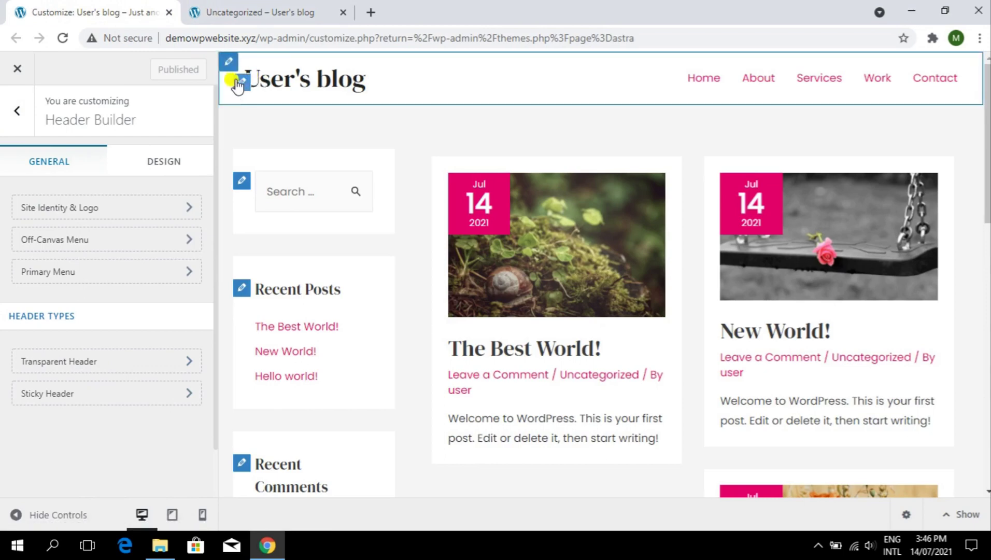
click(229, 60)
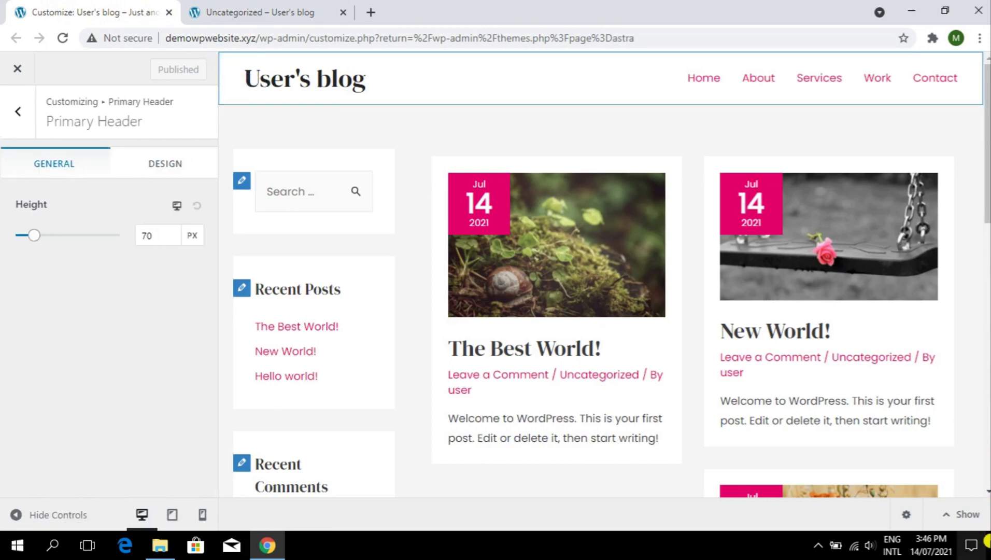
click(965, 514)
click(336, 421)
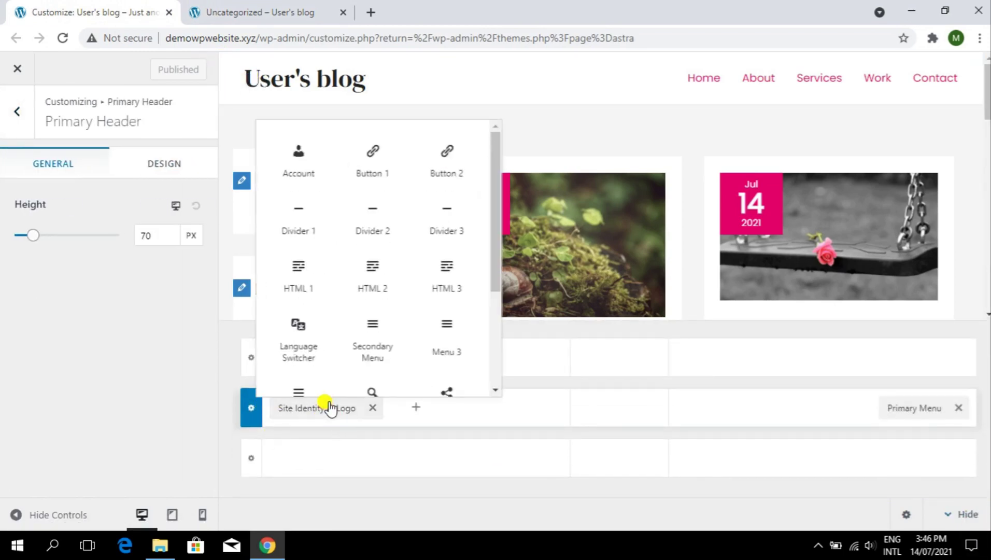
click(324, 400)
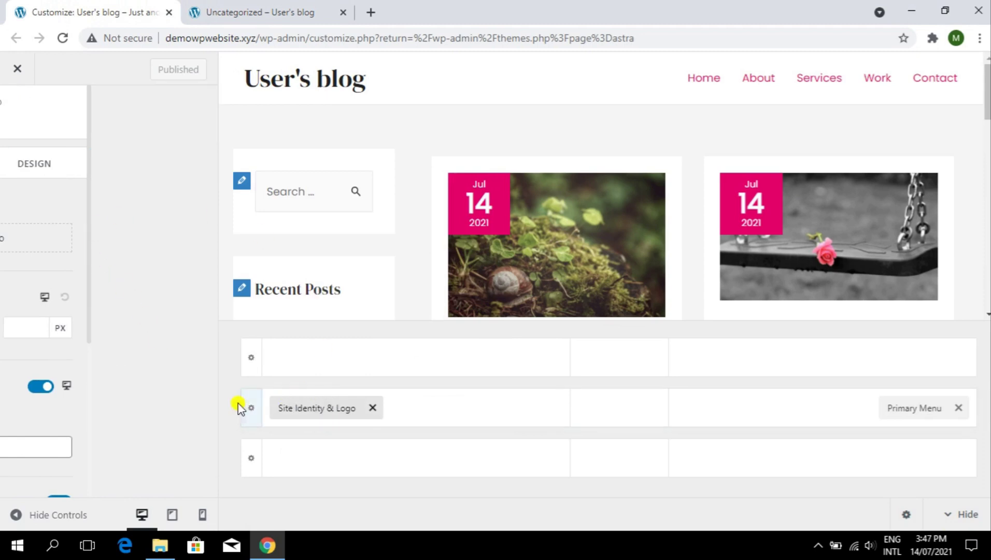
click(98, 246)
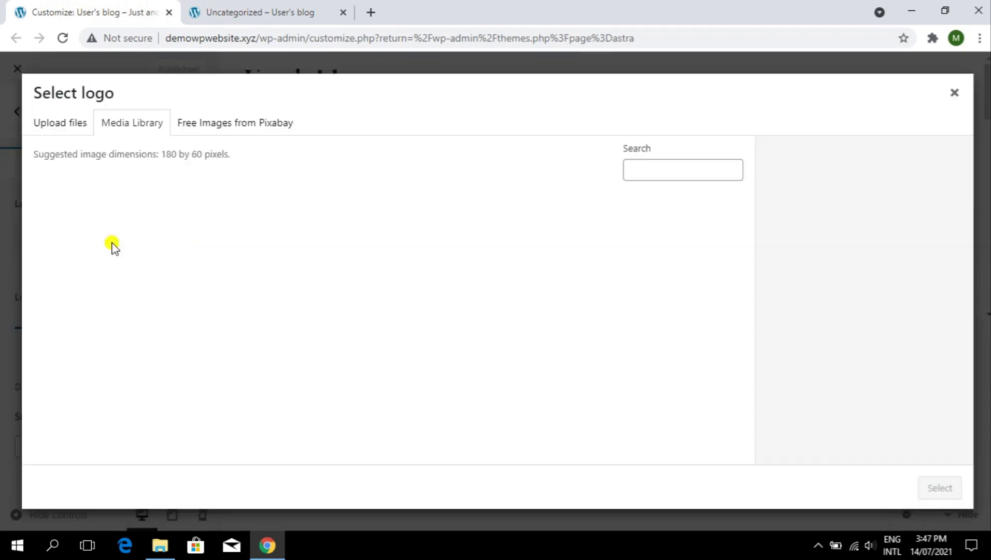
click(189, 239)
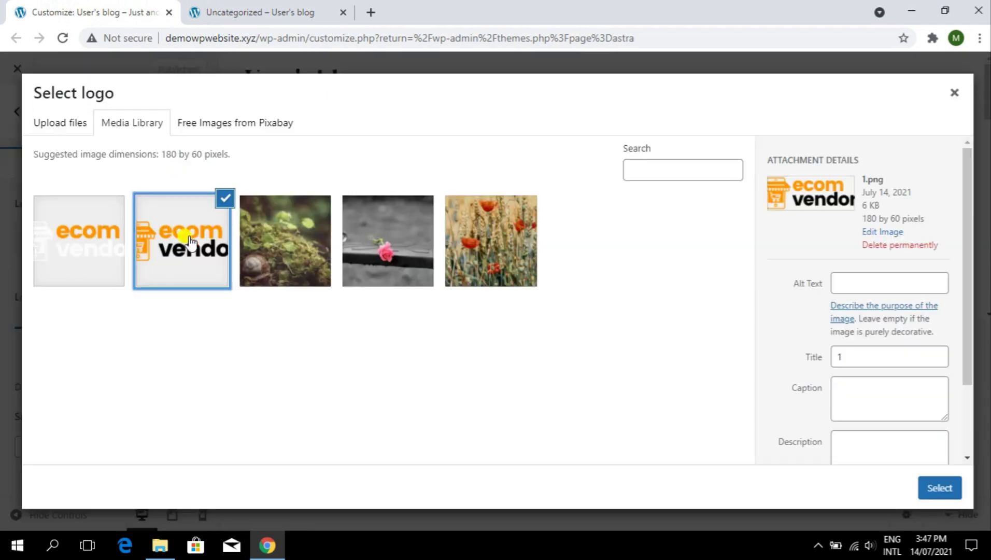
click(915, 489)
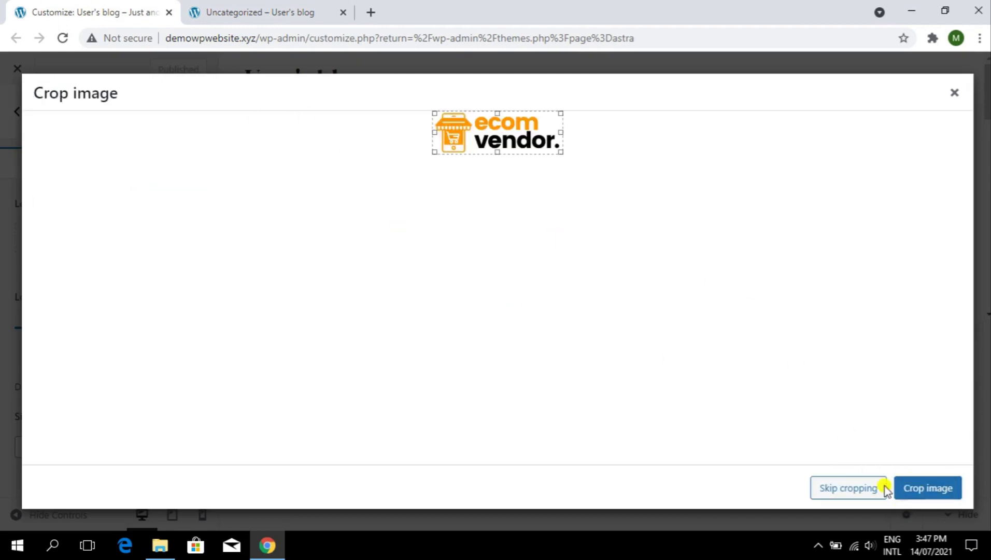
click(881, 488)
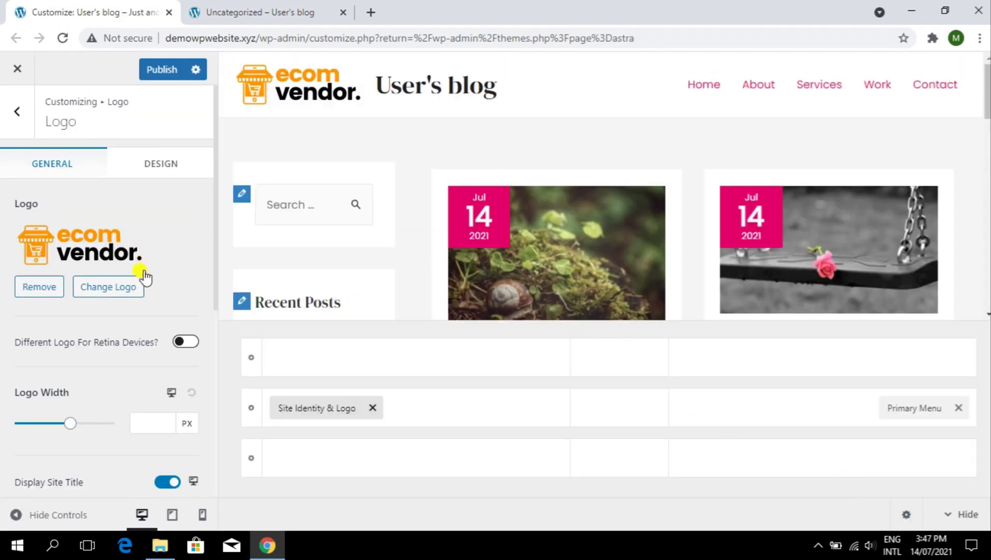
Turn off Display Site Title and hide the controls to preview full width
scroll(140, 347, down, 5)
scroll(138, 348, up, 5)
click(161, 425)
scroll(104, 332, down, 6)
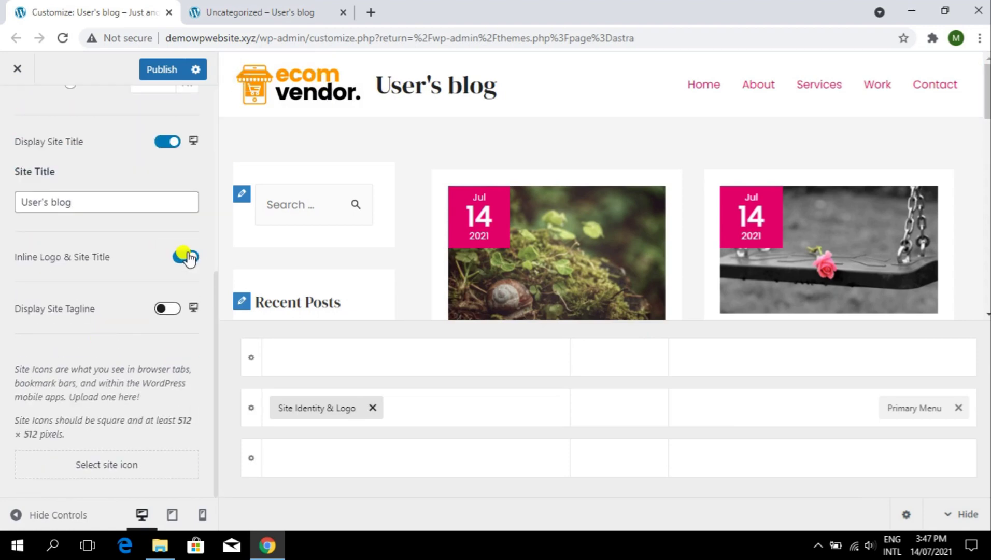
click(162, 140)
scroll(140, 217, up, 4)
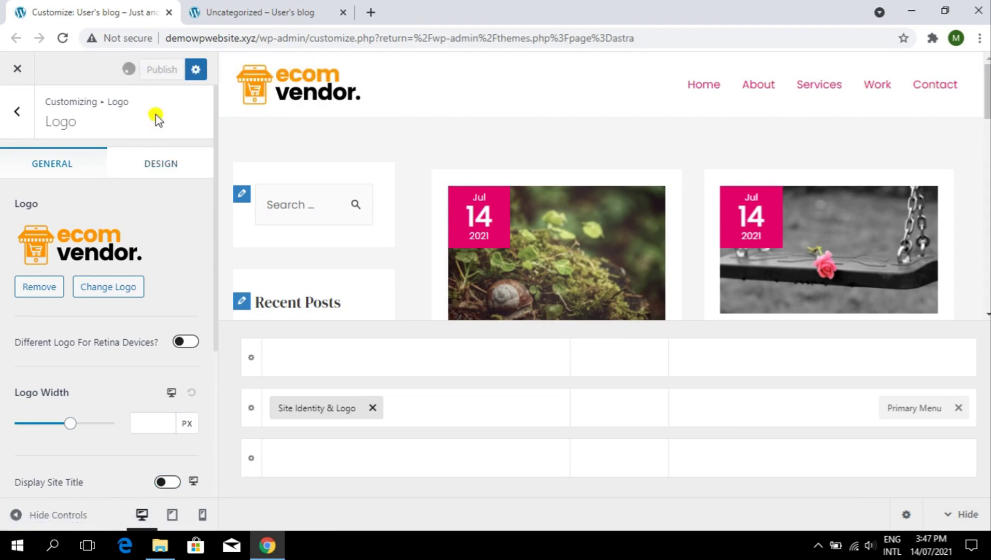
click(33, 528)
scroll(531, 129, down, 10)
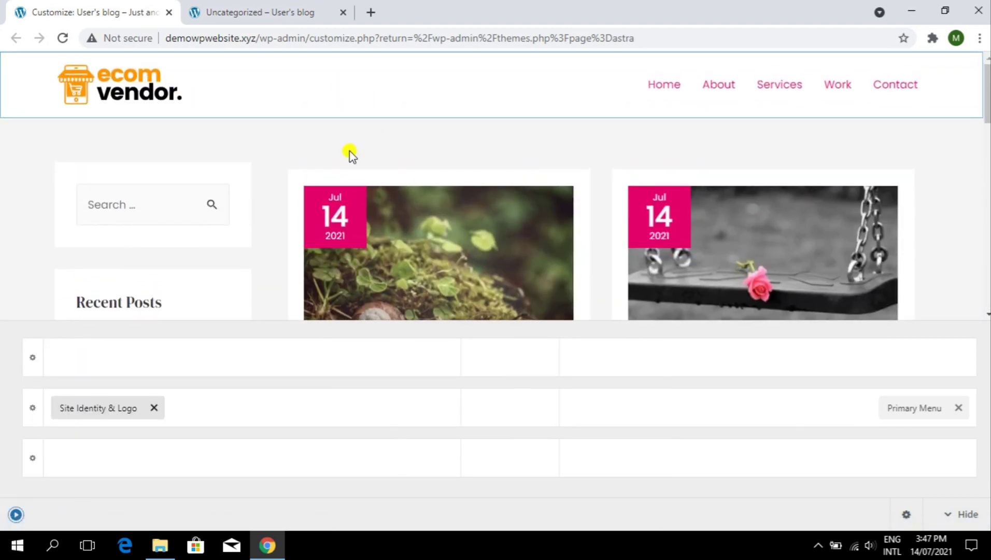
Bring the Customizer settings panel back after the full-width preview
scroll(384, 145, down, 5)
scroll(413, 130, up, 5)
scroll(413, 130, down, 4)
scroll(415, 132, up, 5)
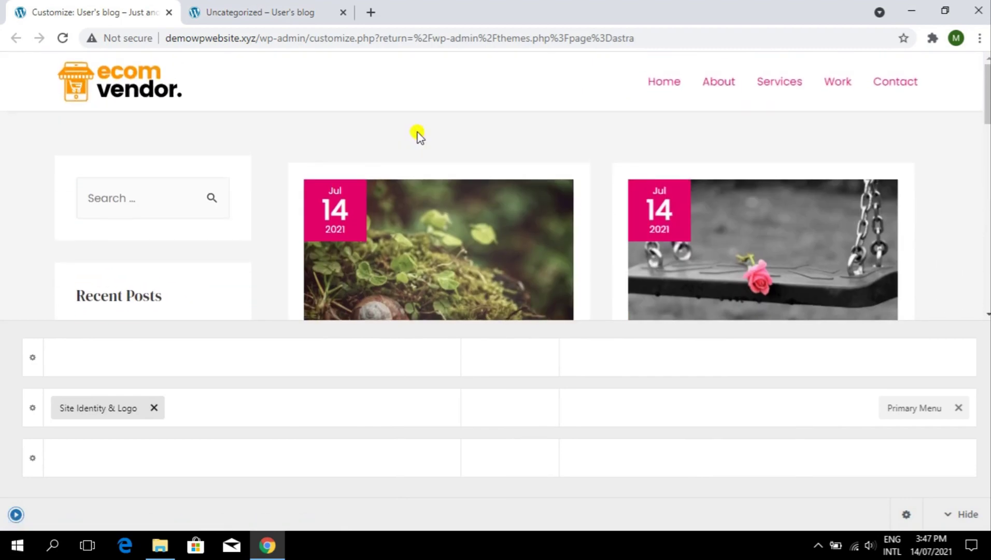
click(16, 514)
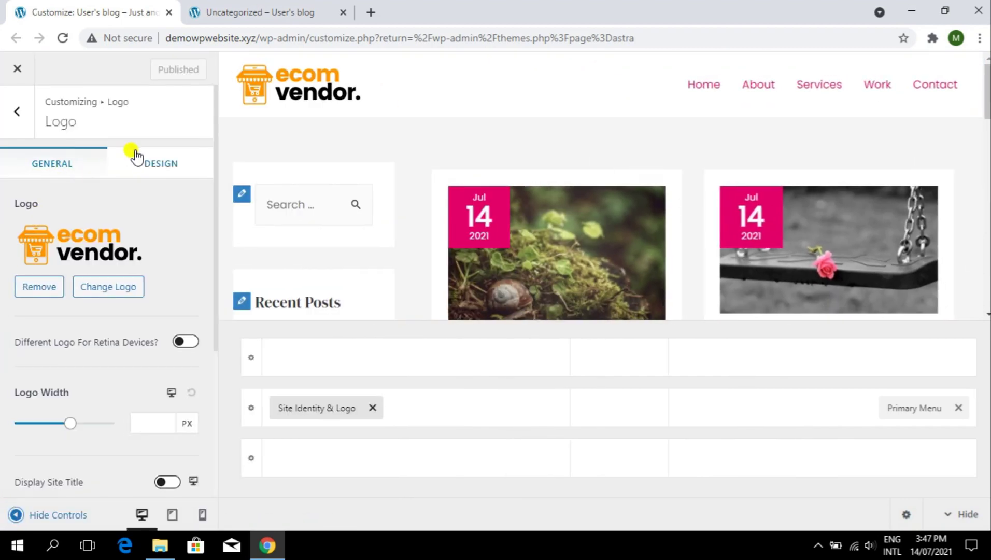
scroll(156, 260, down, 4)
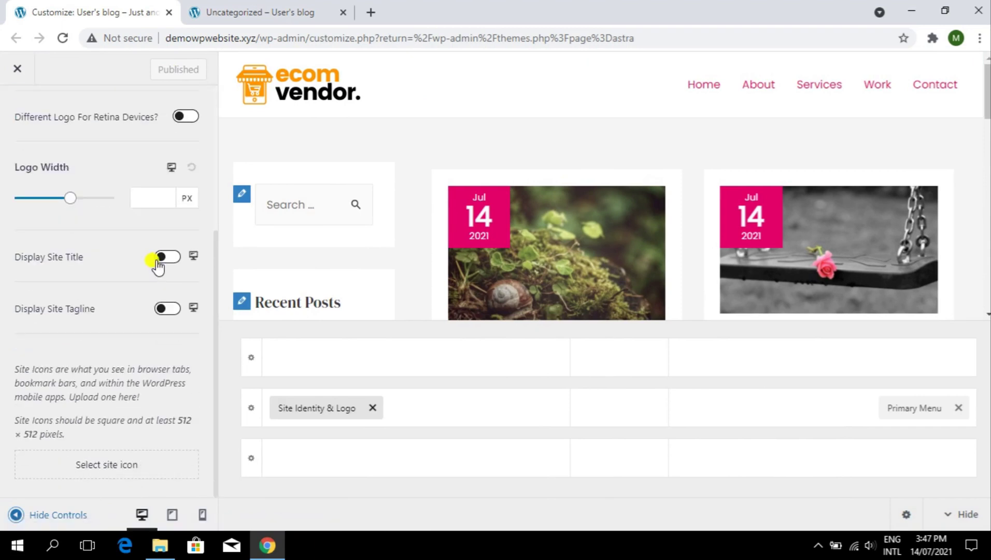
scroll(145, 267, up, 4)
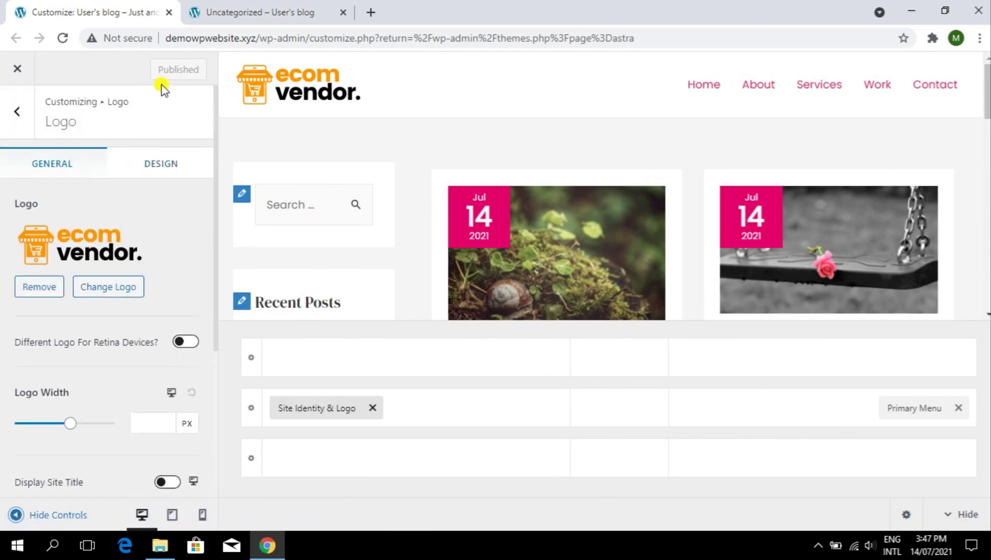
Set the Primary Header's Sticky Header Background Color to black #000000
click(6, 123)
click(250, 408)
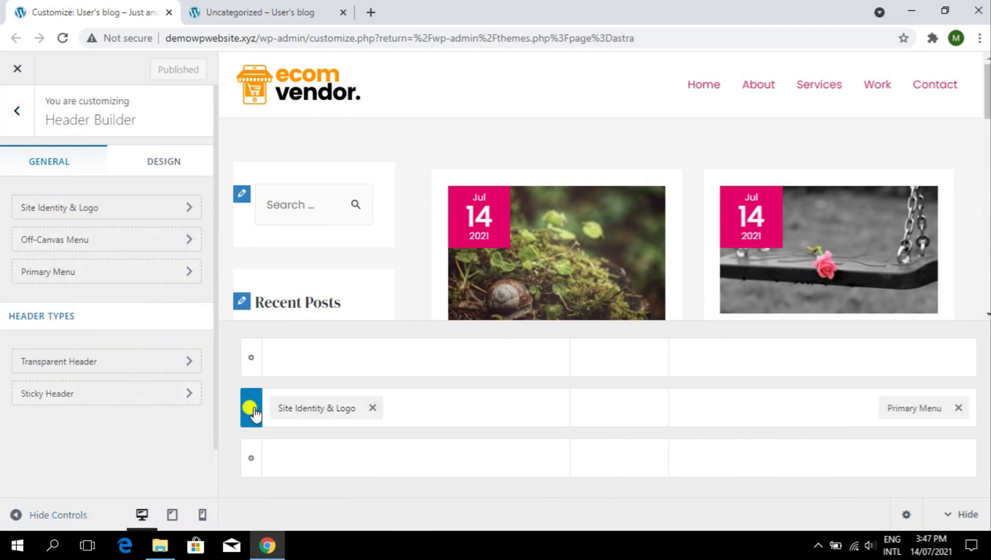
click(172, 164)
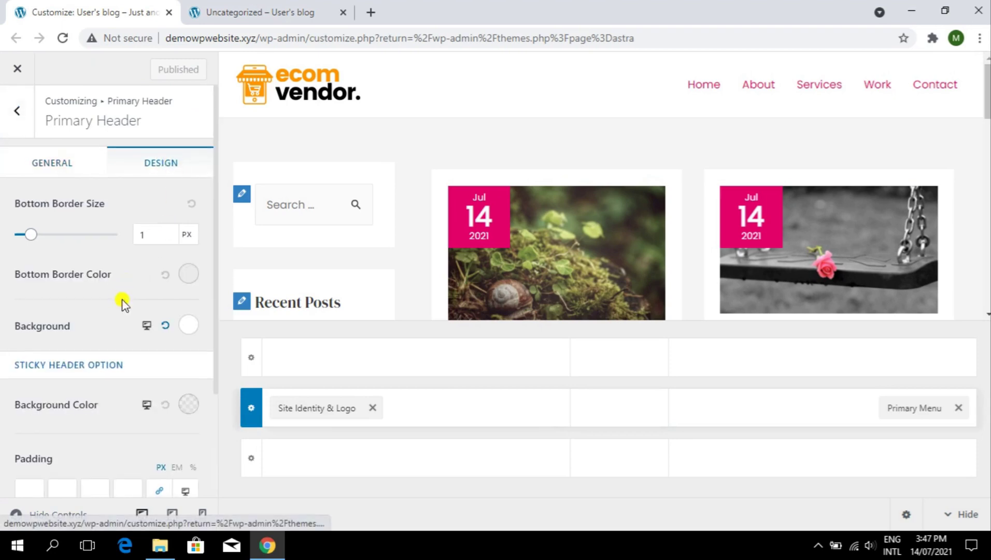
scroll(123, 303, down, 2)
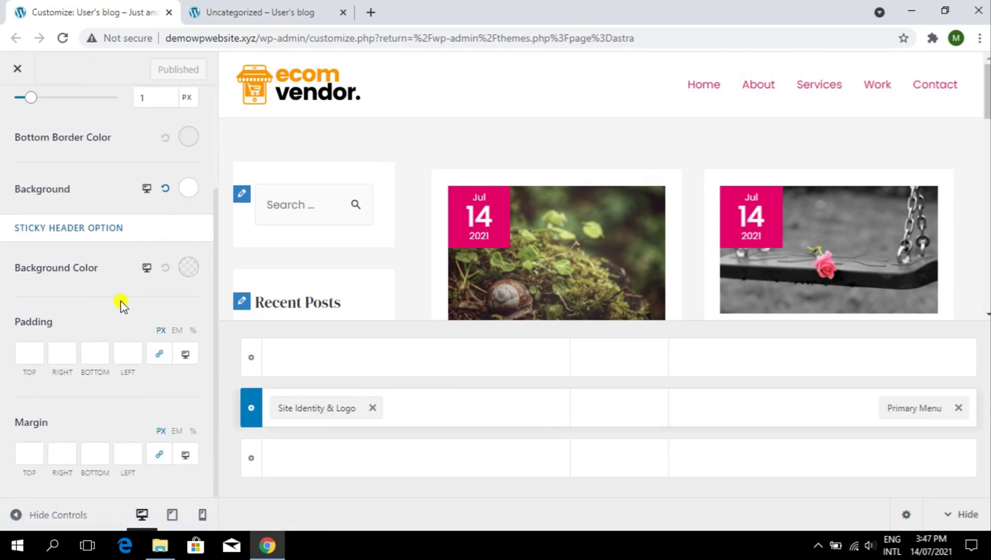
click(188, 268)
click(41, 418)
click(48, 287)
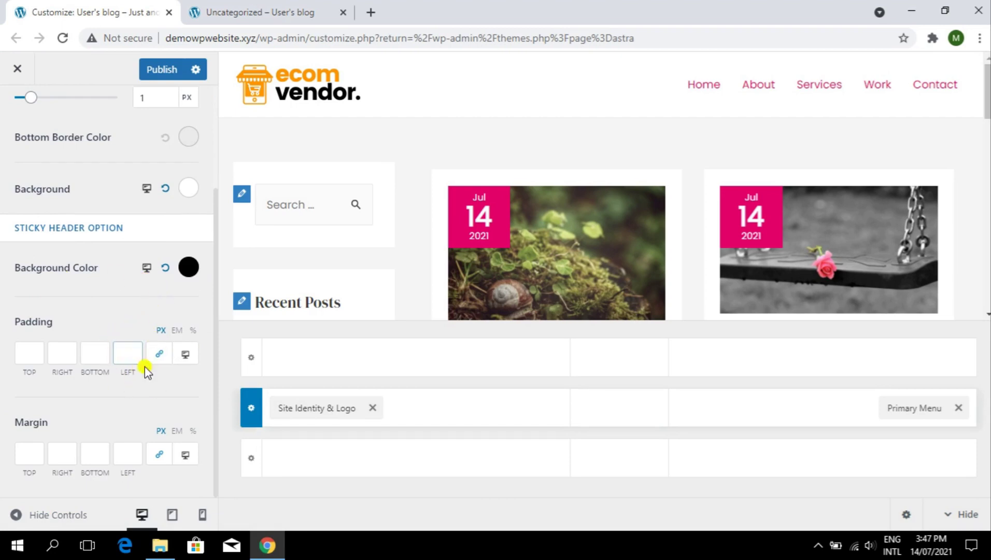
mouse_move(904, 404)
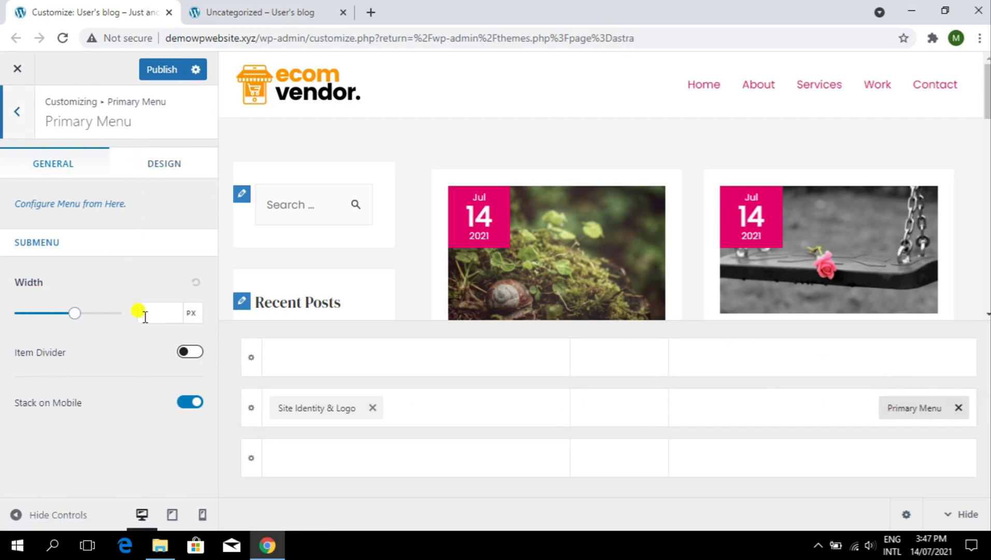
Set the Primary Menu's Menu Hover Style to Underline, leaving Submenu Animation at None
click(143, 162)
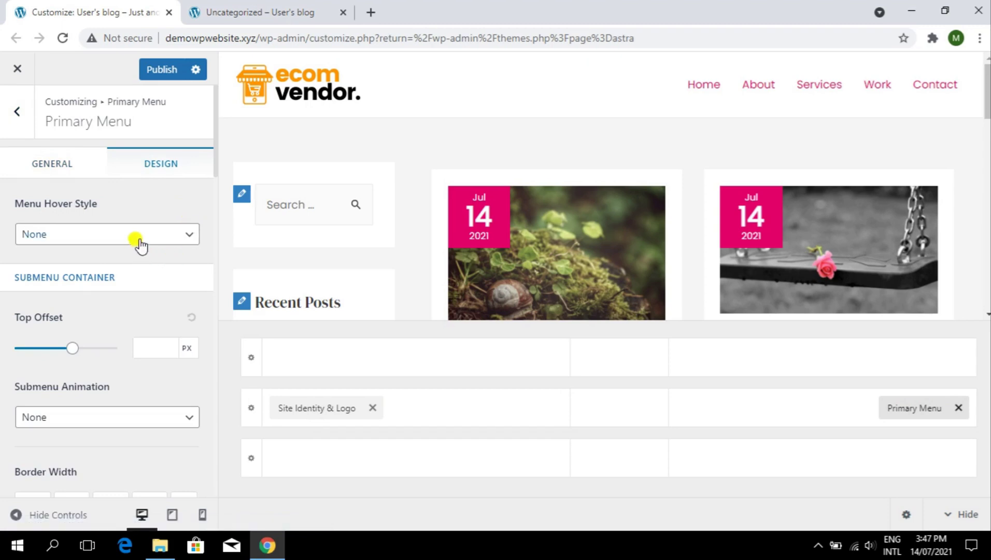
click(167, 242)
click(167, 281)
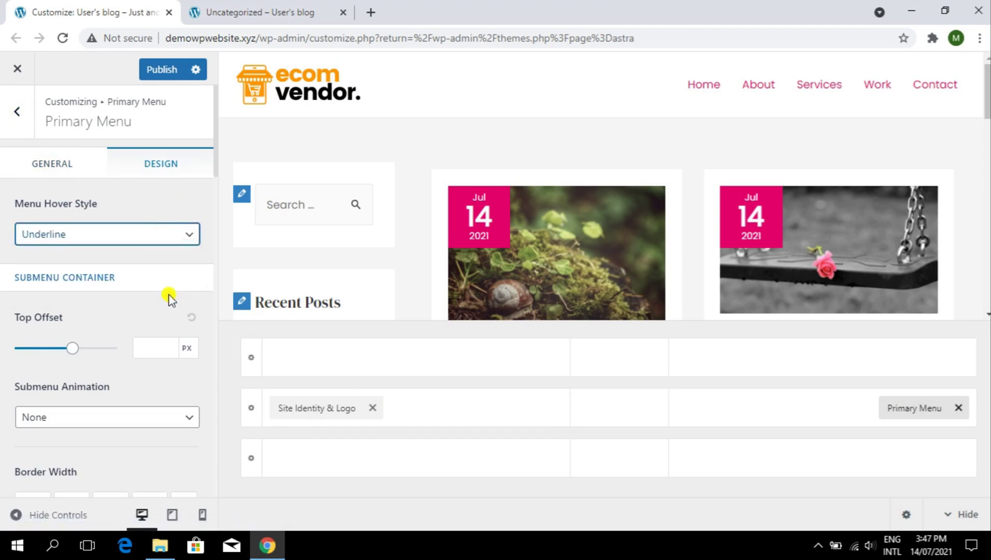
scroll(134, 369, down, 5)
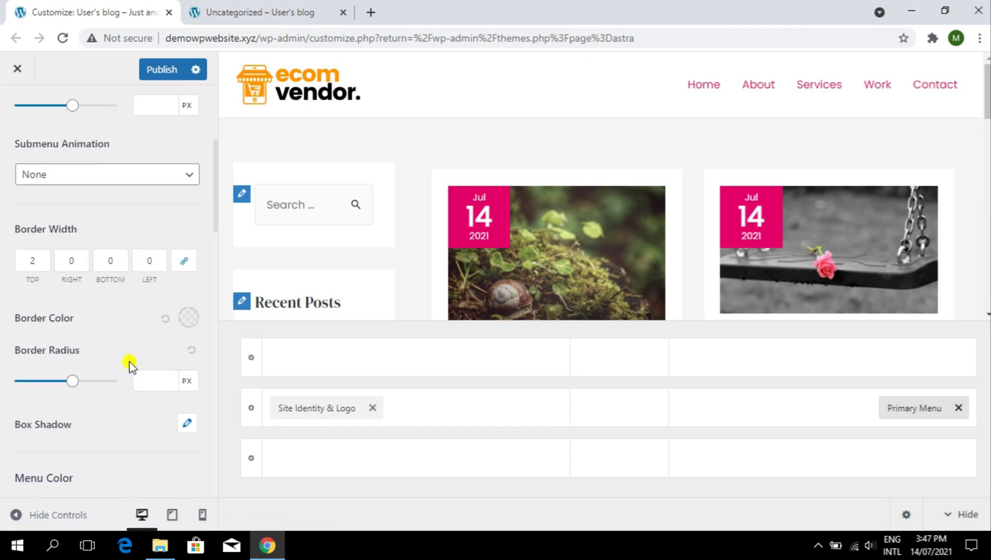
scroll(102, 202, up, 5)
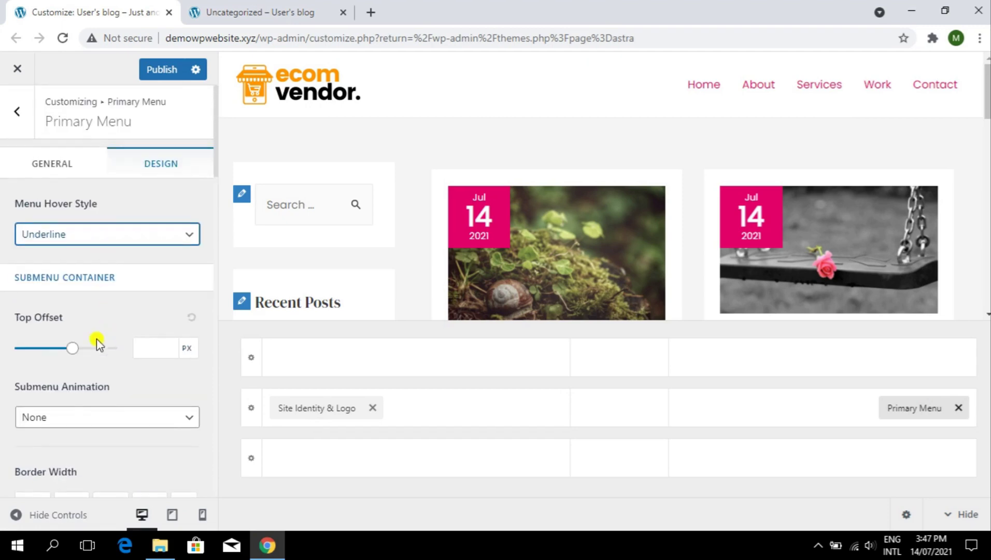
click(73, 428)
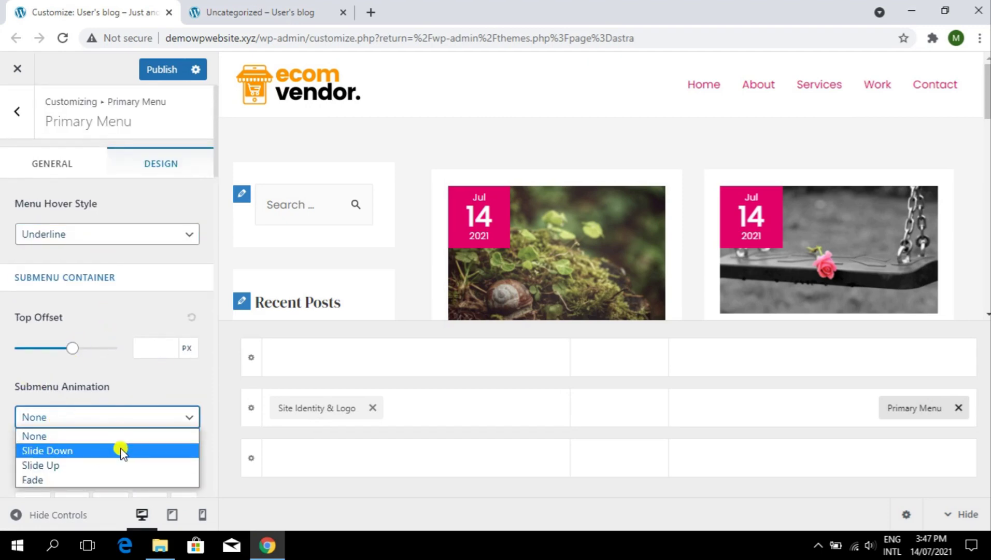
click(139, 379)
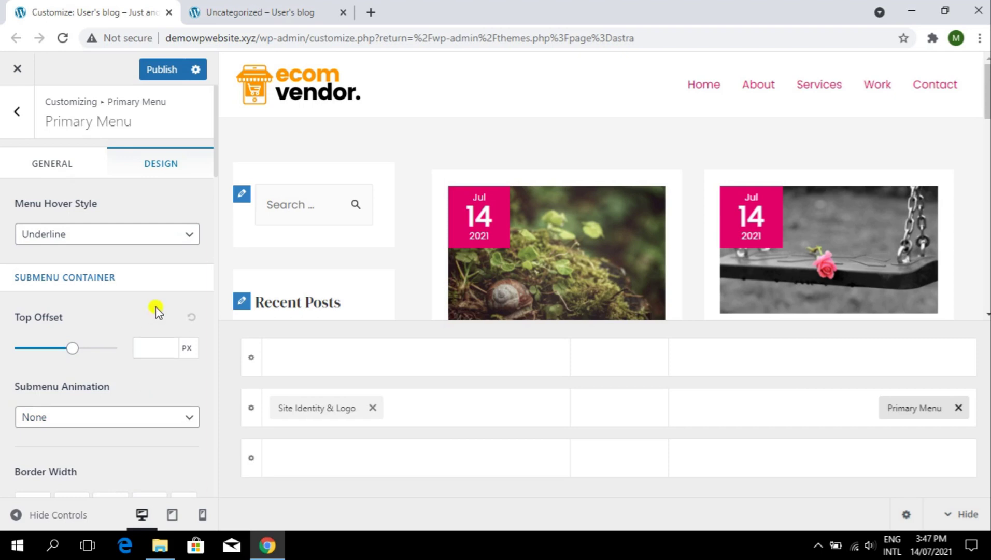
scroll(155, 311, down, 5)
scroll(185, 290, down, 5)
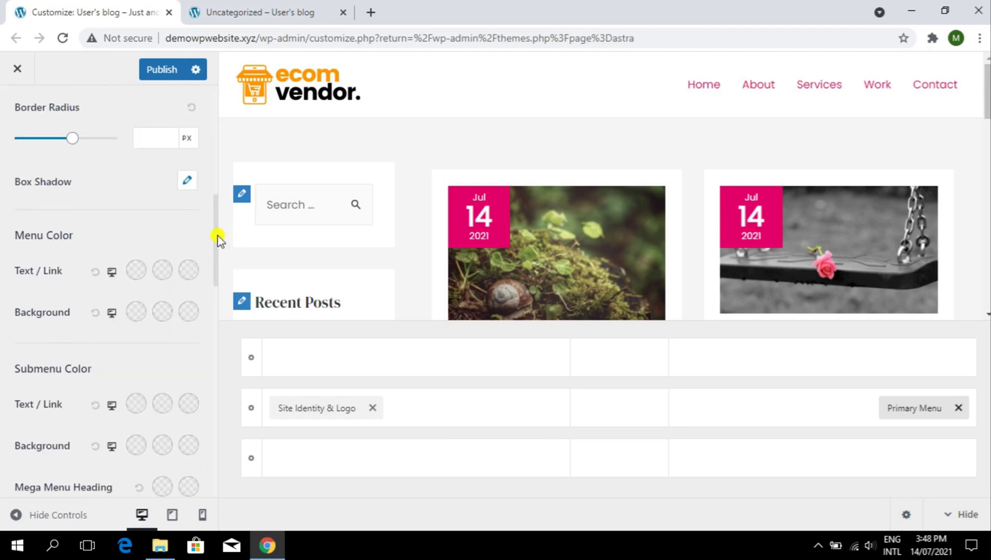
drag(215, 240, 211, 330)
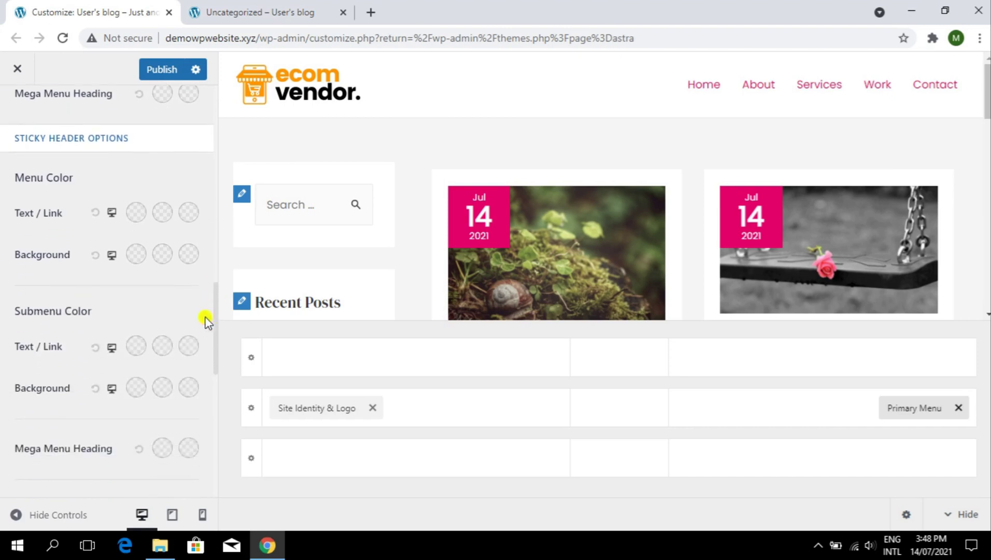
Set the sticky header menu Text/Link colour to white
click(136, 212)
click(44, 255)
click(127, 213)
click(11, 233)
click(44, 192)
scroll(493, 166, down, 5)
scroll(496, 171, up, 5)
scroll(496, 171, down, 8)
scroll(496, 171, up, 8)
scroll(496, 171, down, 5)
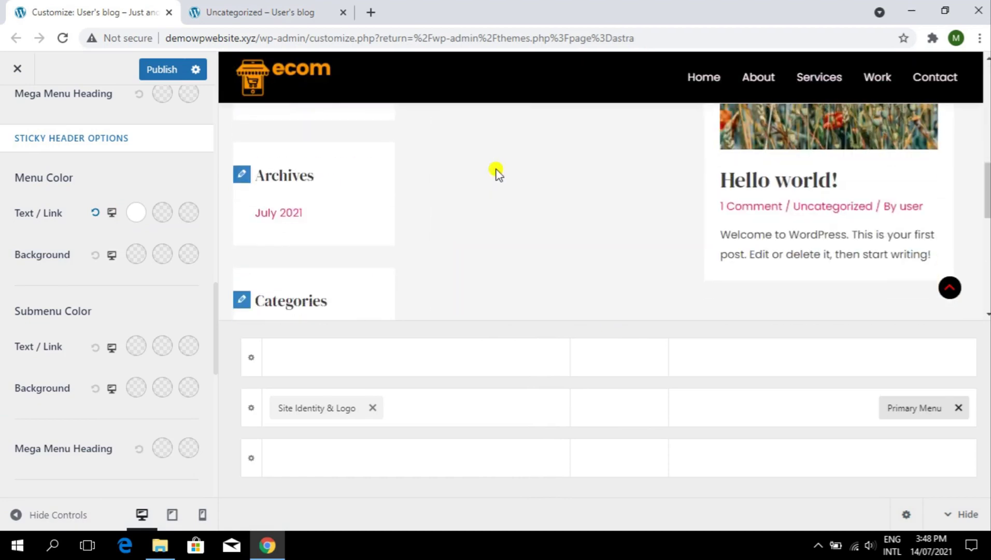
scroll(496, 171, up, 5)
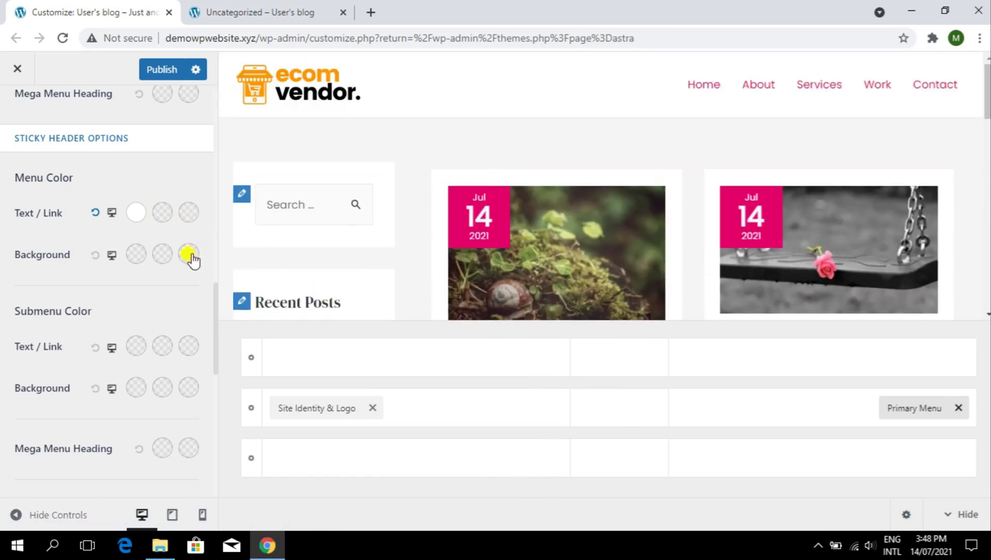
Try a red #e71a1a sticky menu background, then reset it to default
click(130, 256)
click(177, 282)
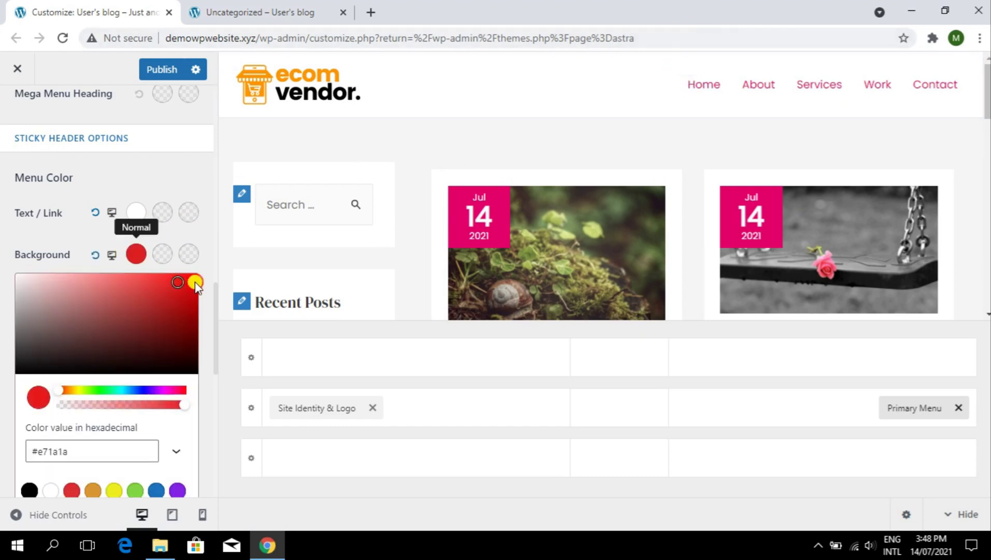
click(700, 161)
scroll(701, 162, down, 10)
scroll(696, 170, up, 10)
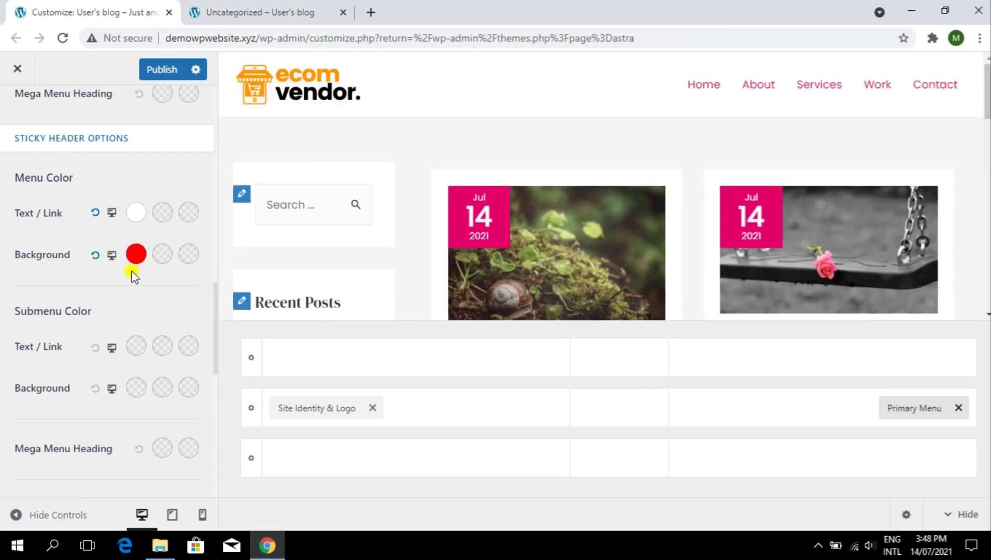
click(93, 255)
scroll(165, 325, down, 5)
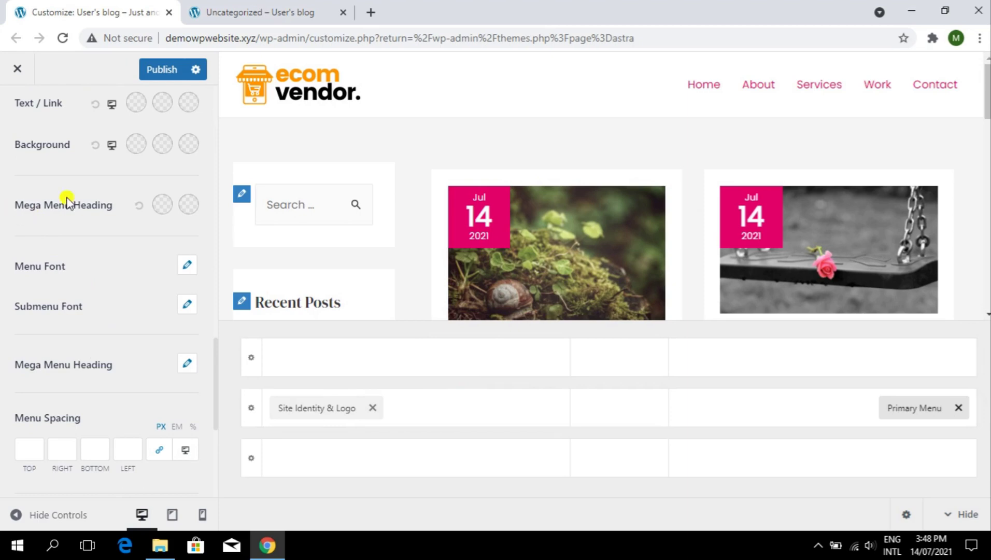
scroll(153, 292, up, 3)
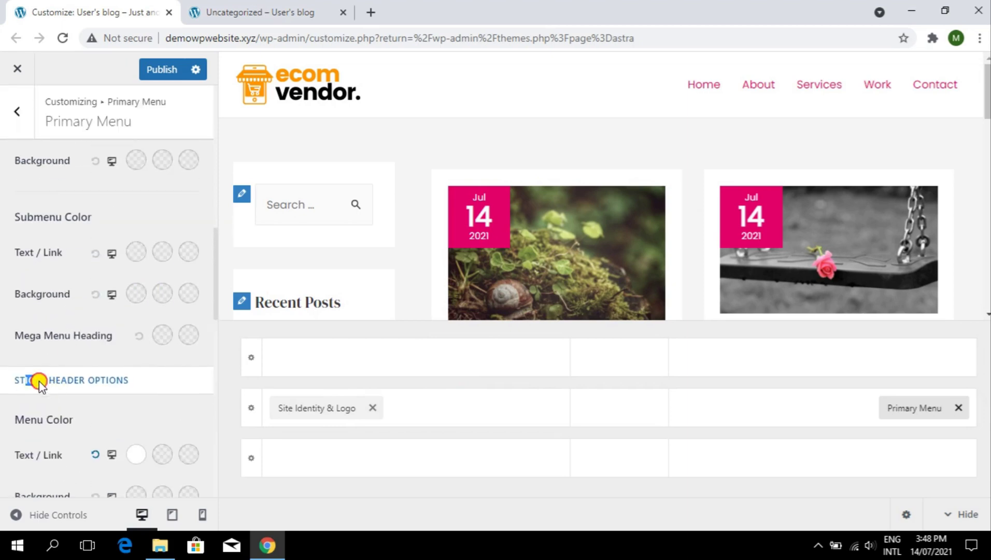
scroll(133, 299, down, 7)
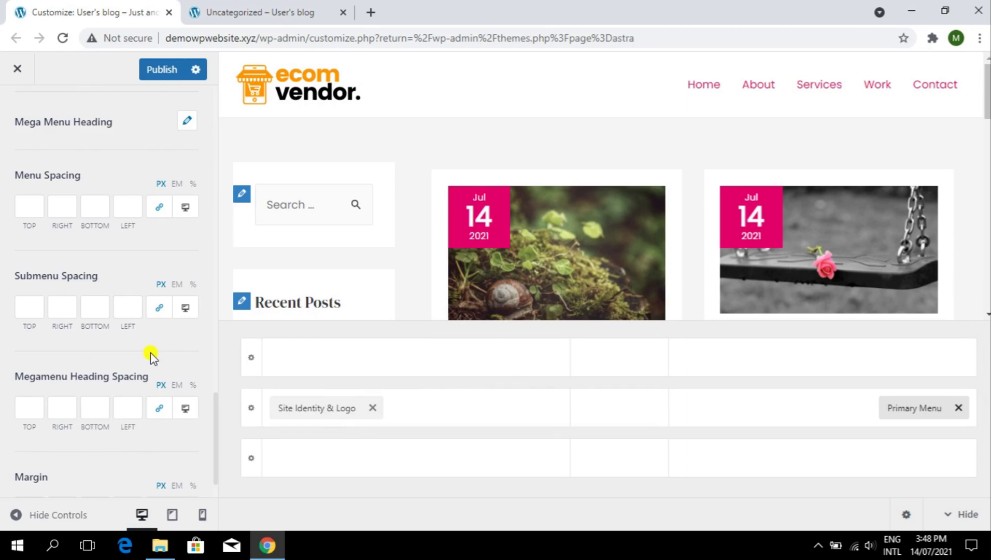
scroll(156, 381, down, 1)
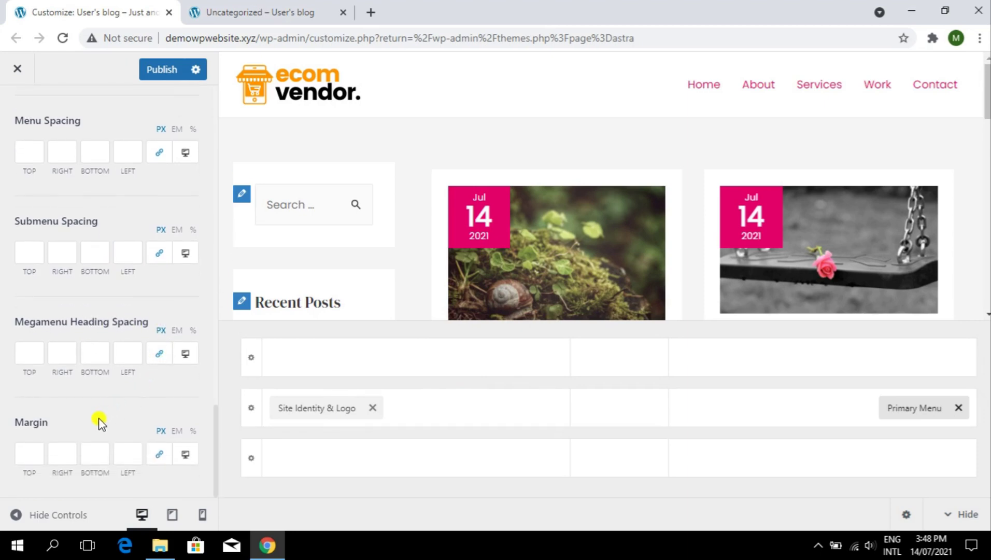
scroll(118, 401, up, 7)
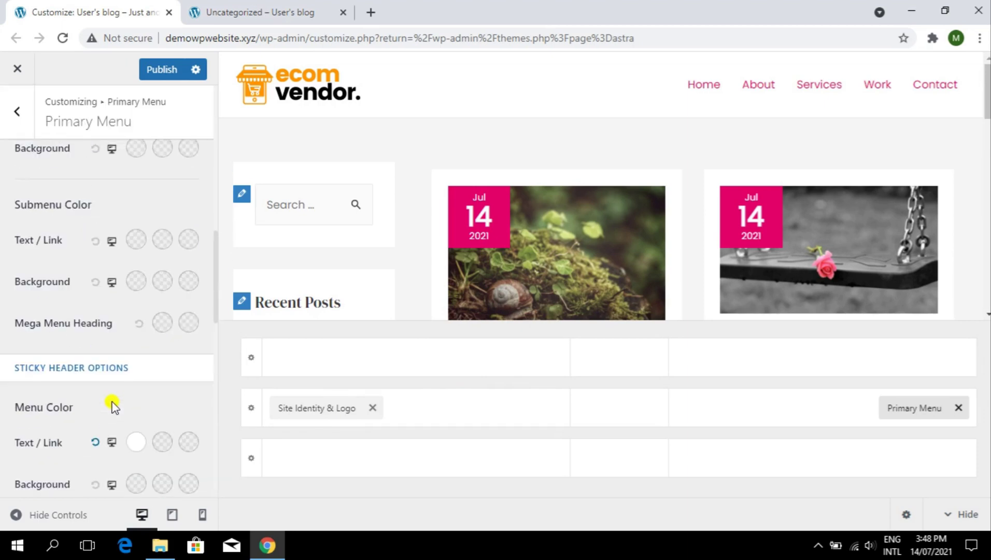
scroll(132, 313, up, 10)
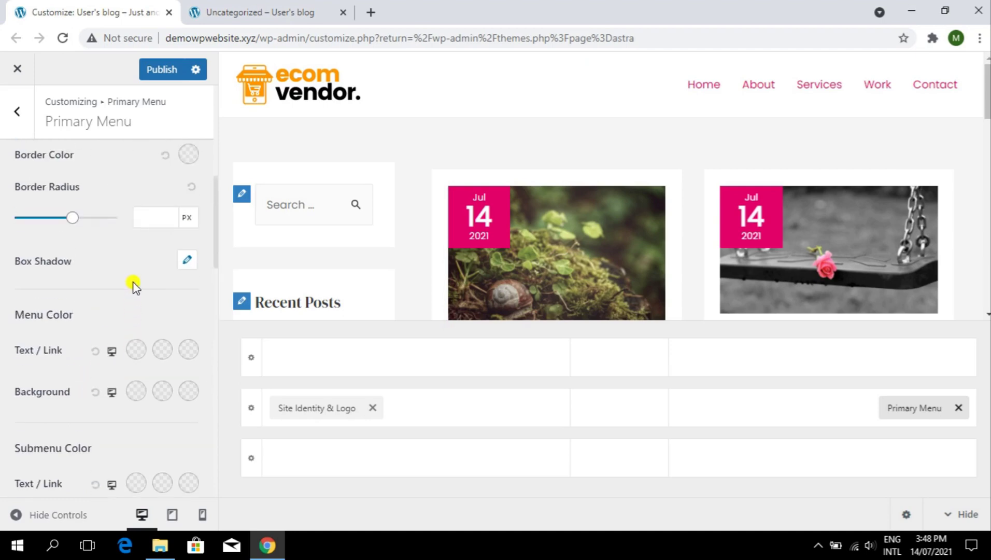
Publish the primary menu and sticky header changes
click(161, 69)
scroll(513, 178, down, 5)
scroll(467, 223, up, 5)
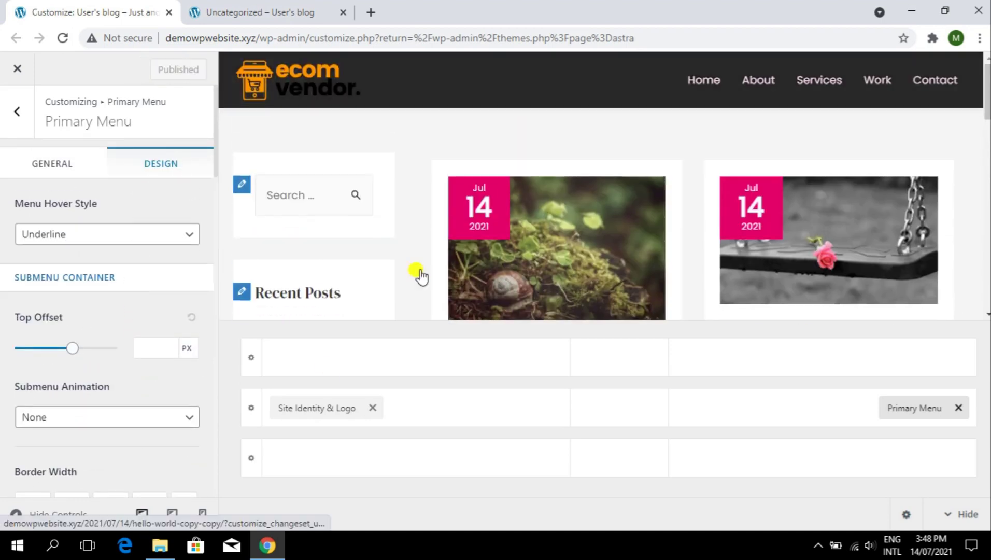
Move from the logo settings to the Header Builder's Sticky Header settings
click(313, 401)
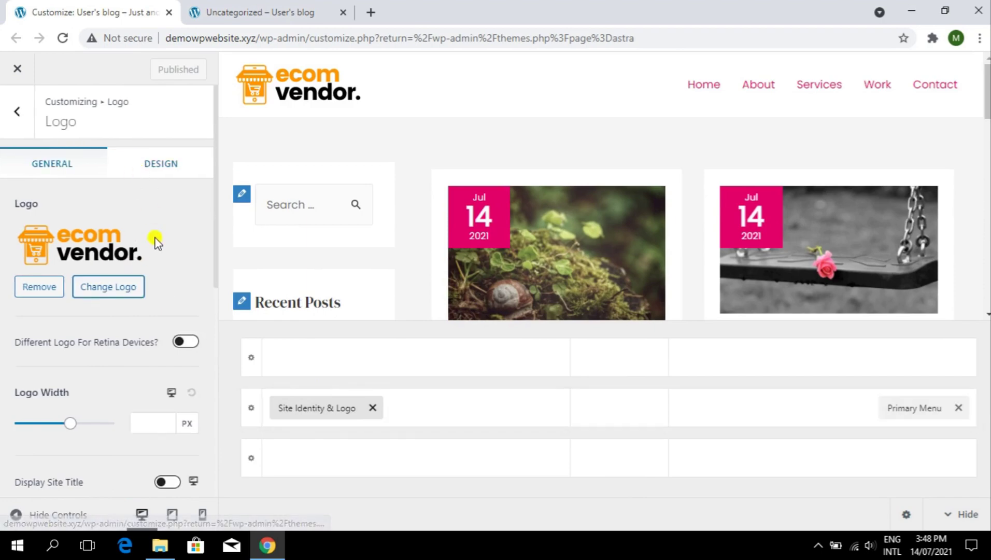
scroll(159, 250, down, 8)
scroll(161, 275, up, 8)
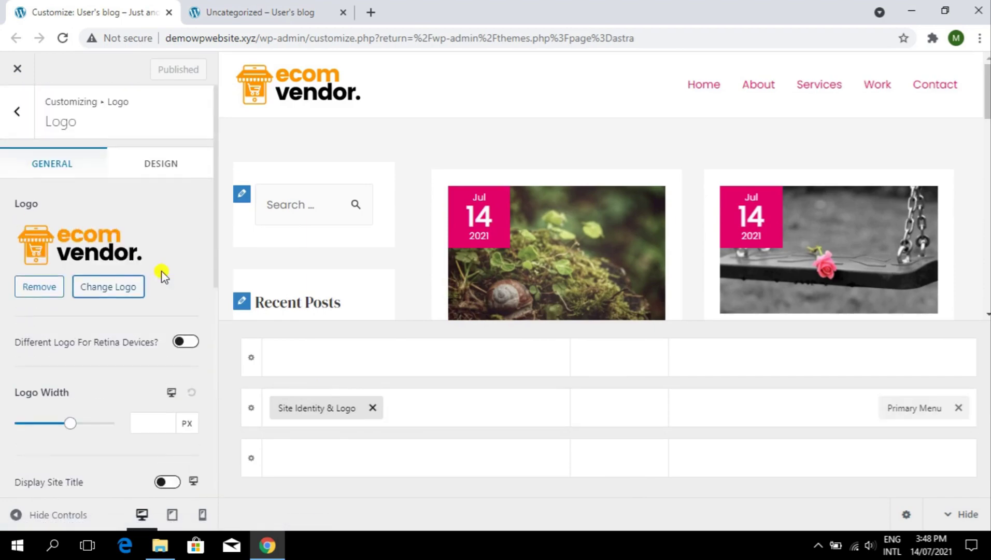
scroll(162, 277, down, 4)
scroll(130, 259, up, 5)
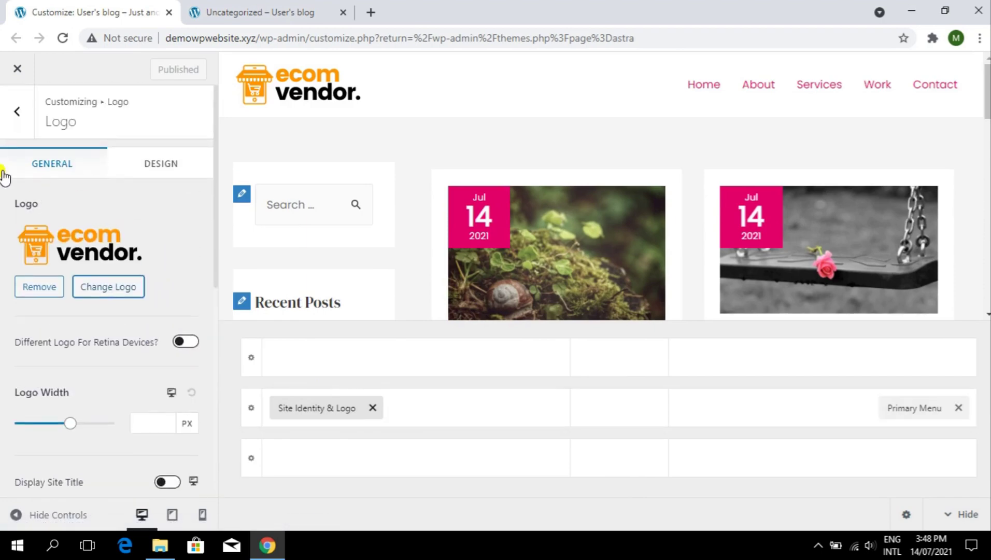
click(16, 124)
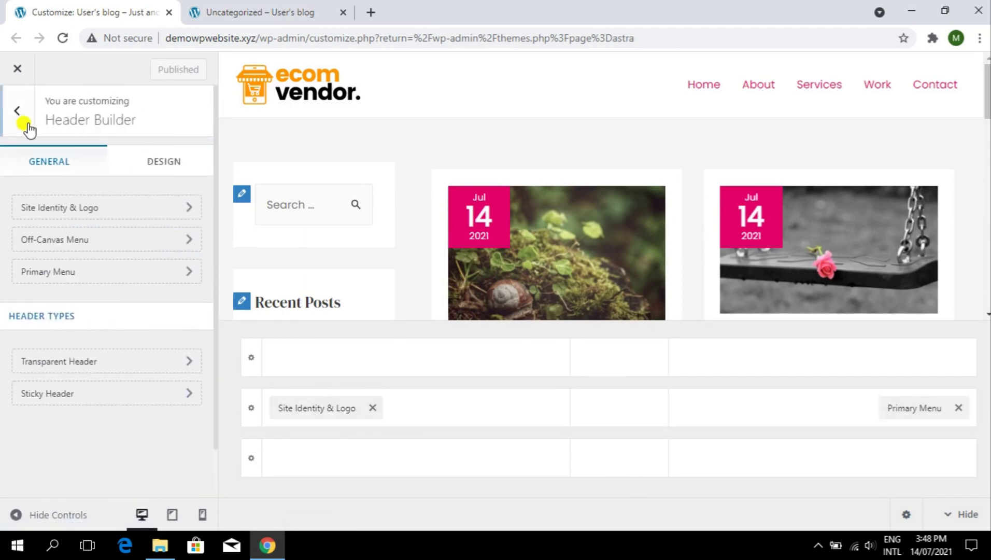
click(110, 394)
scroll(117, 256, down, 3)
scroll(157, 343, up, 5)
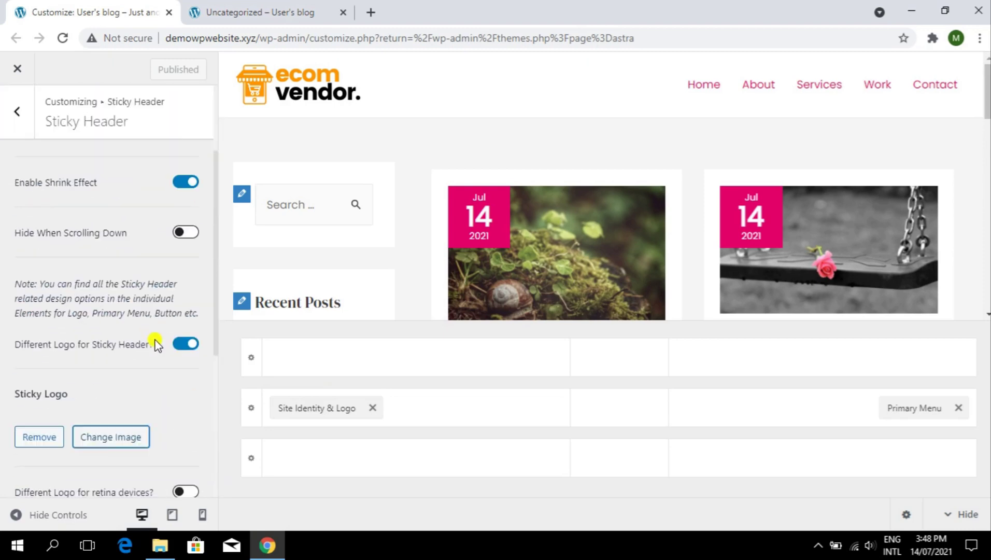
scroll(140, 379, down, 5)
Set the sticky logo to the white ecom vendor 2.png image and publish
click(97, 207)
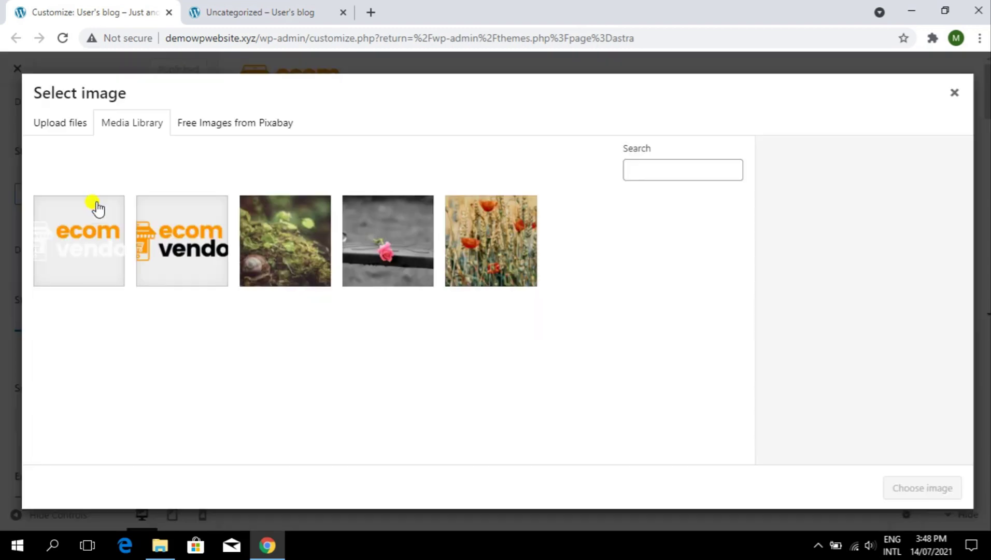
click(93, 259)
click(199, 250)
click(103, 254)
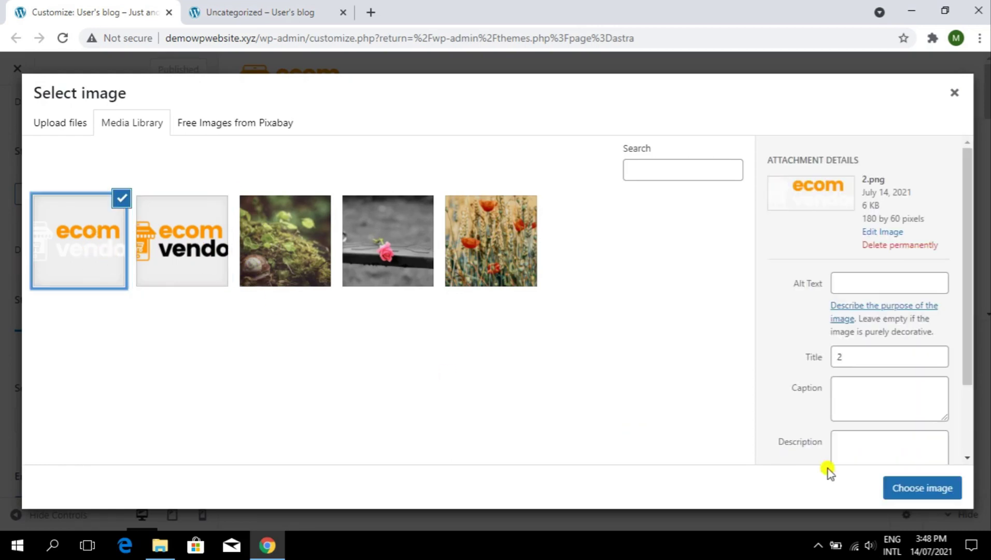
click(920, 485)
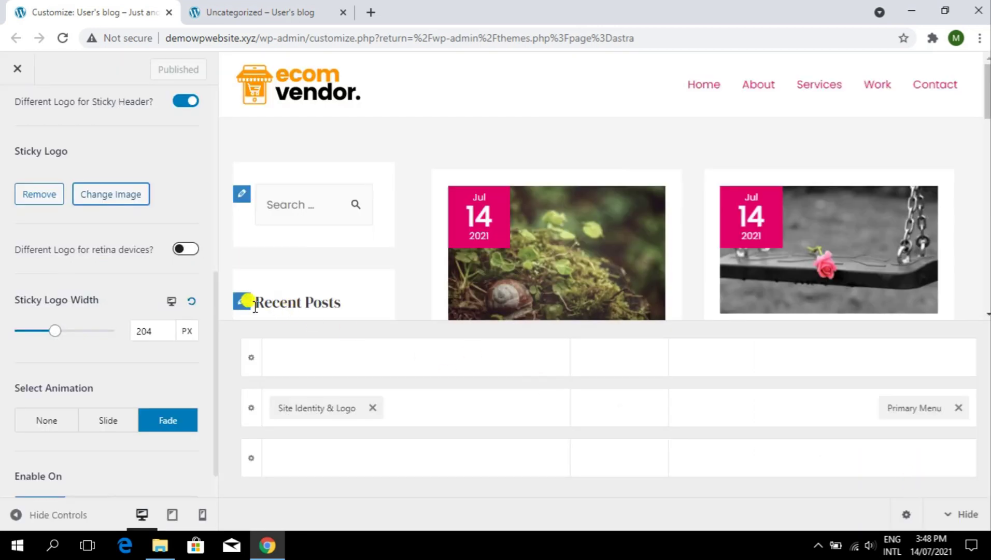
click(49, 196)
click(97, 197)
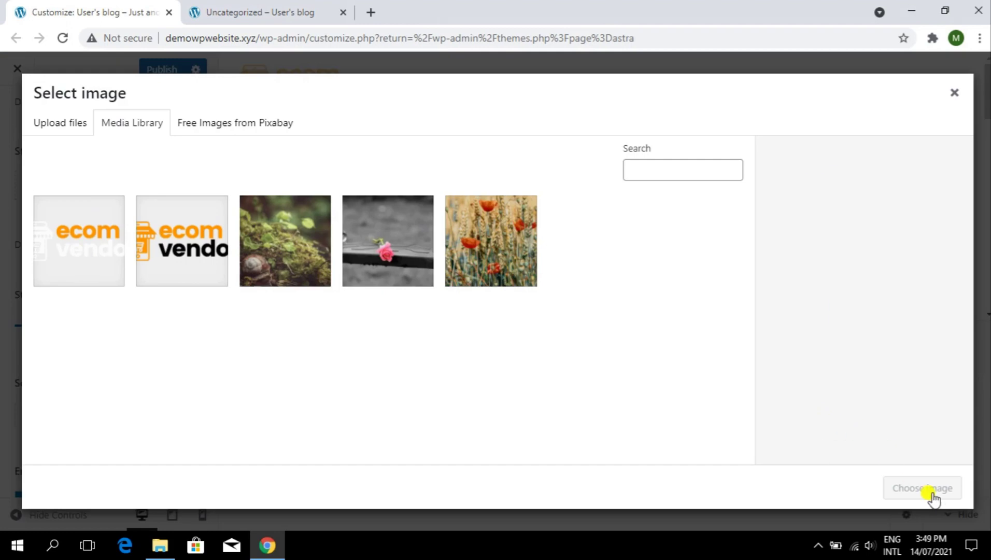
key(Return)
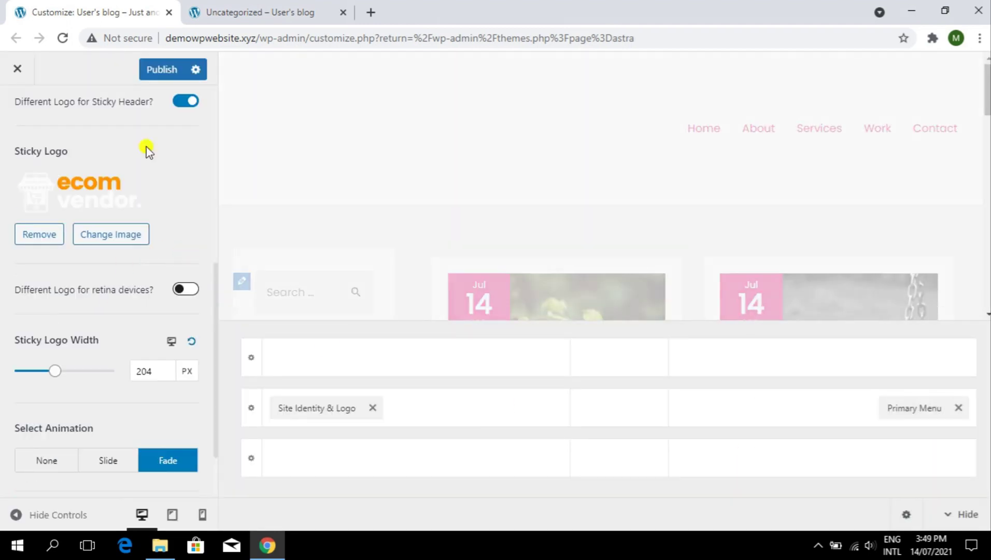
click(156, 67)
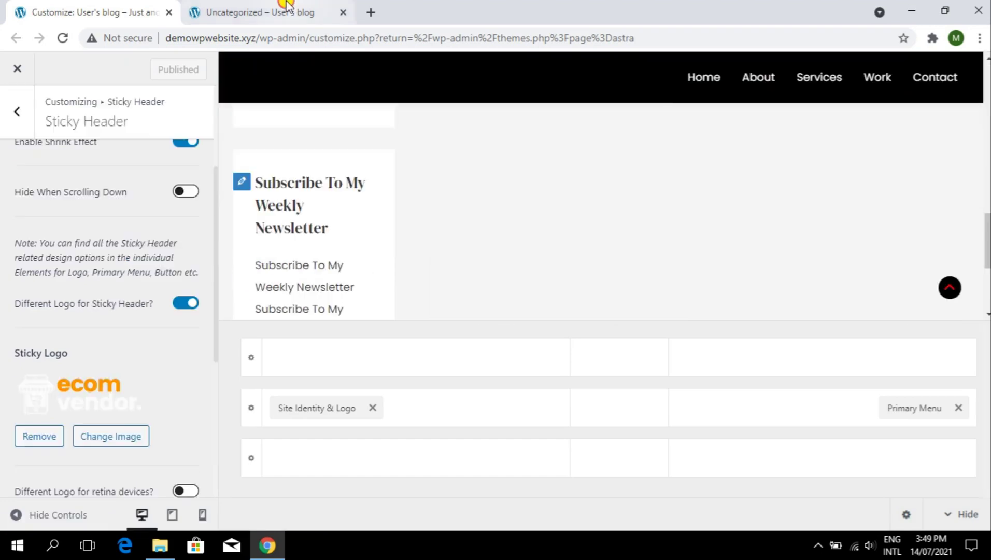
Reload the live Uncategorized page to check the new logo, then return to Customize
click(280, 10)
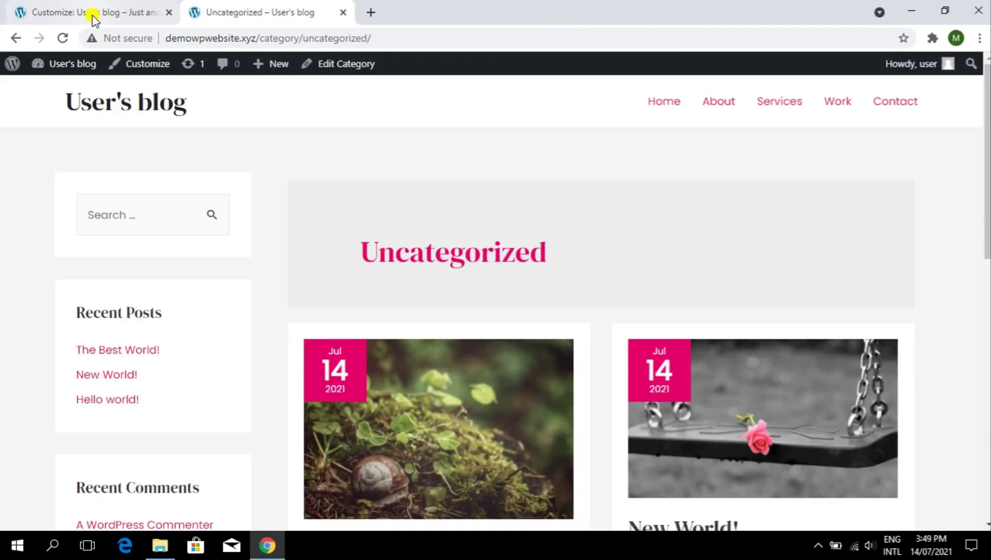
click(62, 38)
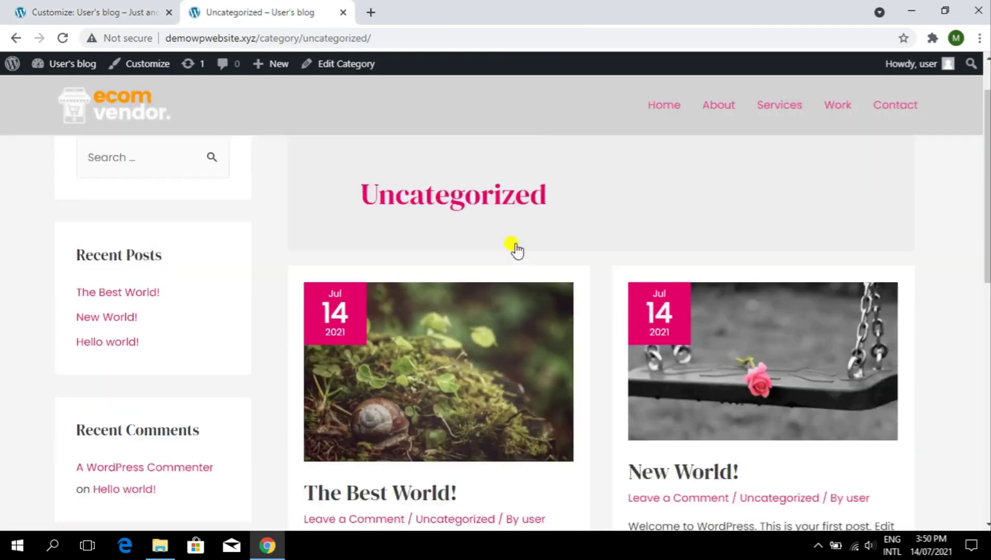
scroll(515, 246, down, 4)
scroll(989, 152, up, 2)
drag(988, 151, 989, 99)
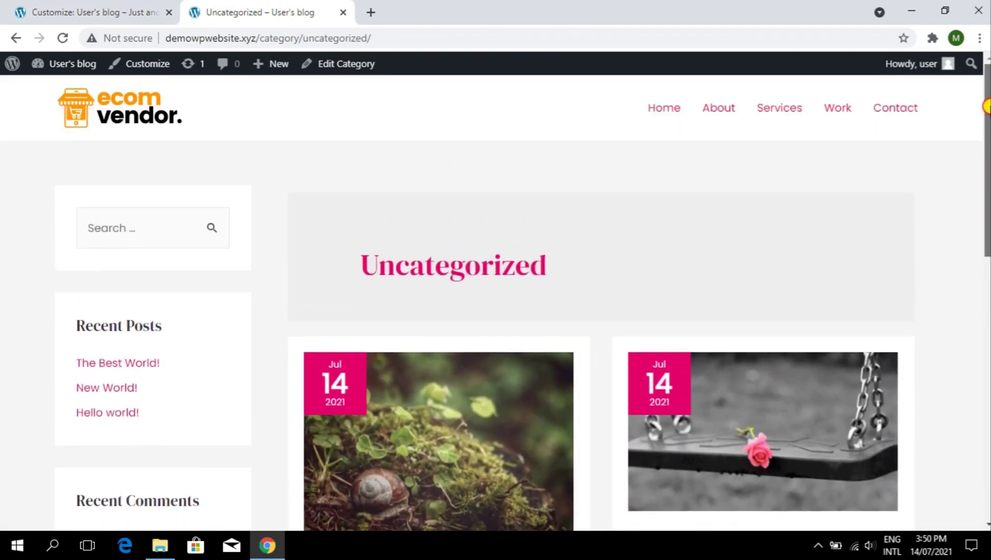
click(89, 11)
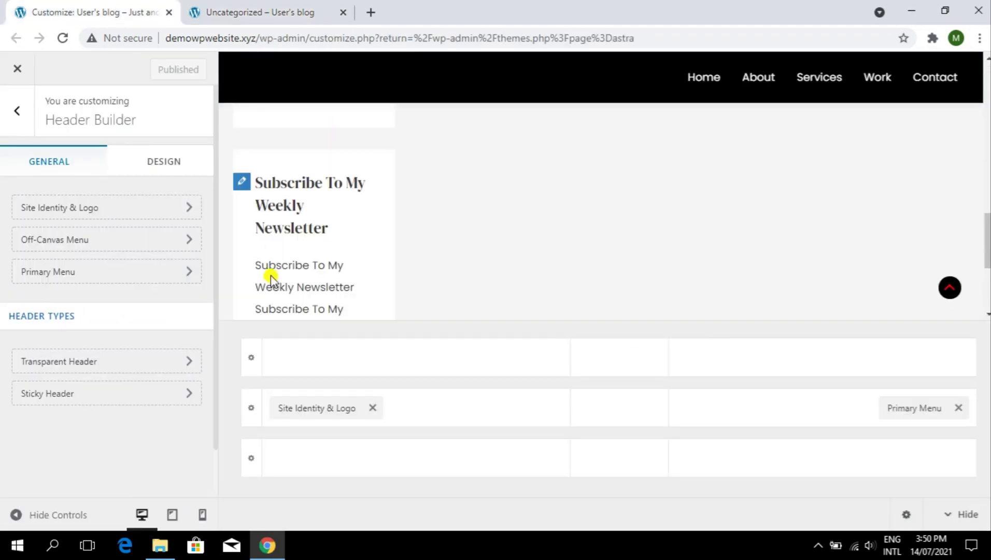
Make the Primary Header's sticky background dark grey at about 0.75 alpha, publish, and view the live page
click(68, 403)
scroll(129, 295, down, 3)
click(251, 407)
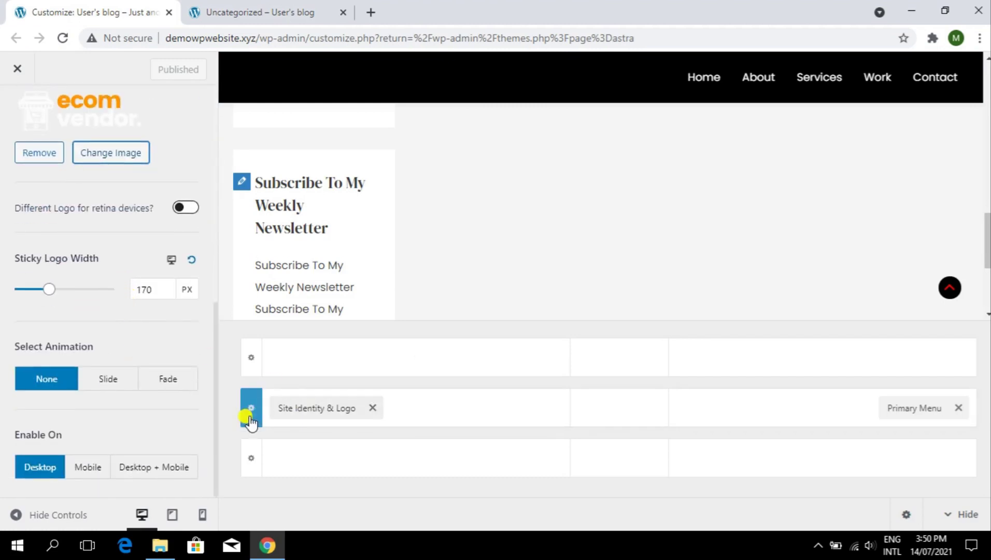
click(143, 161)
scroll(130, 358, down, 3)
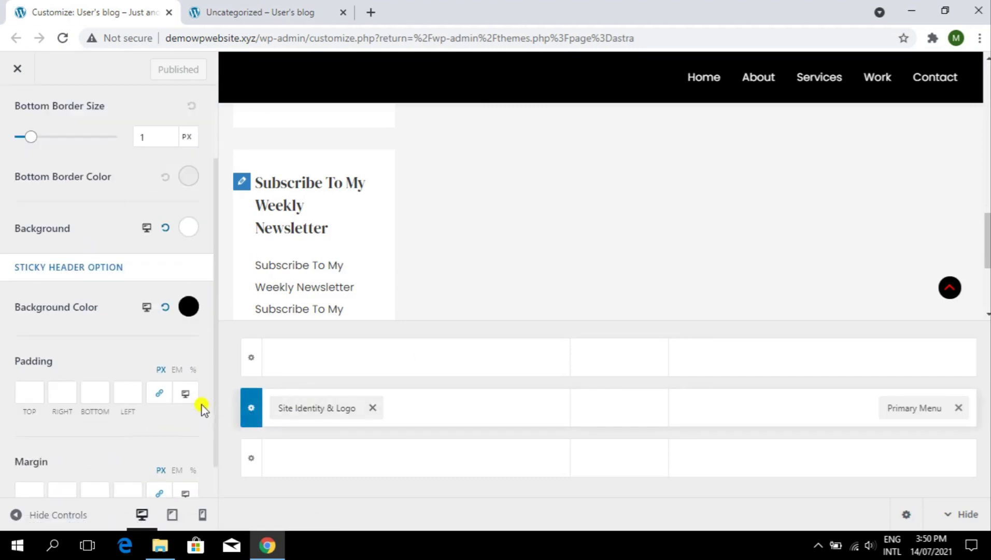
click(189, 267)
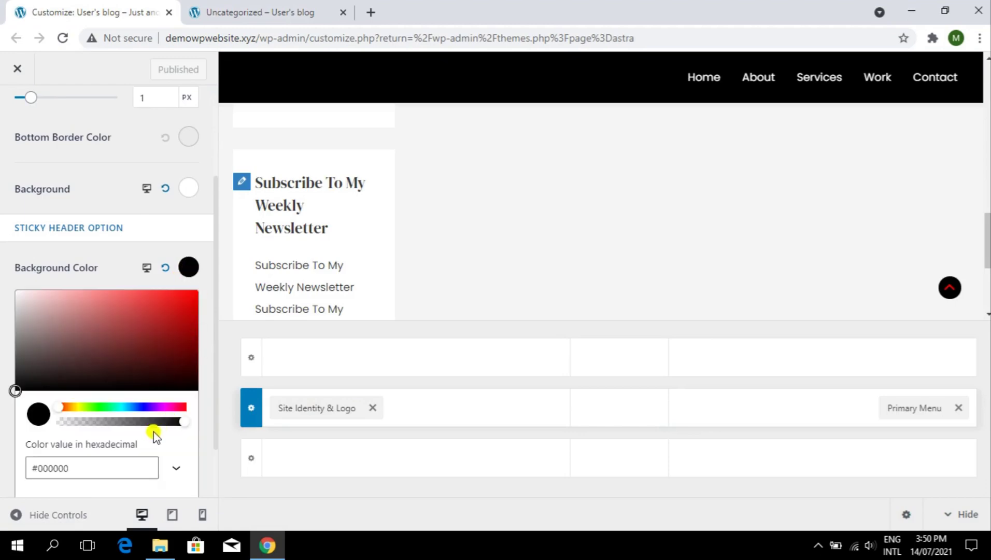
mouse_move(136, 424)
mouse_down()
mouse_move(124, 422)
mouse_move(153, 421)
mouse_up()
click(163, 73)
click(283, 10)
click(106, 11)
click(283, 11)
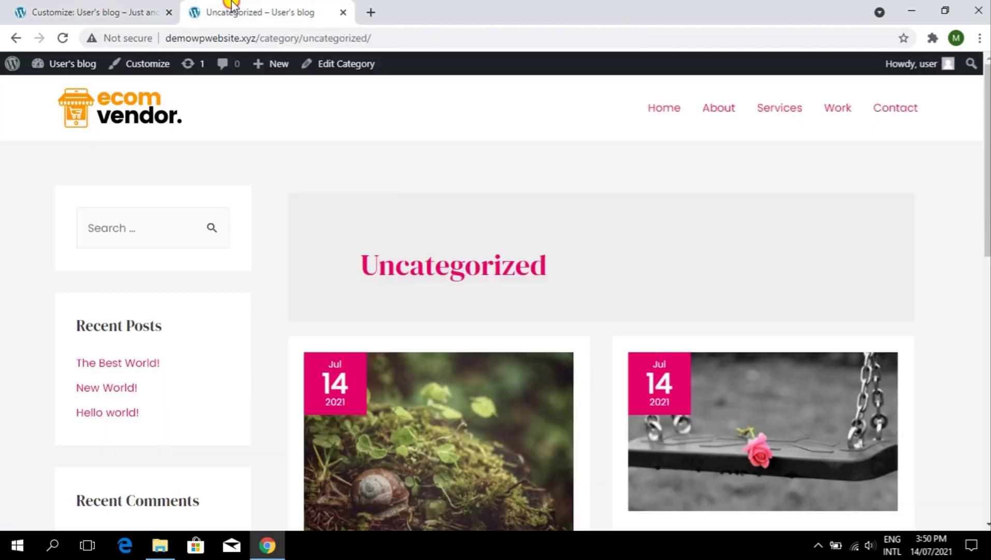
Reload the Uncategorized page and scroll to see the translucent sticky header, then return to Customize
click(70, 40)
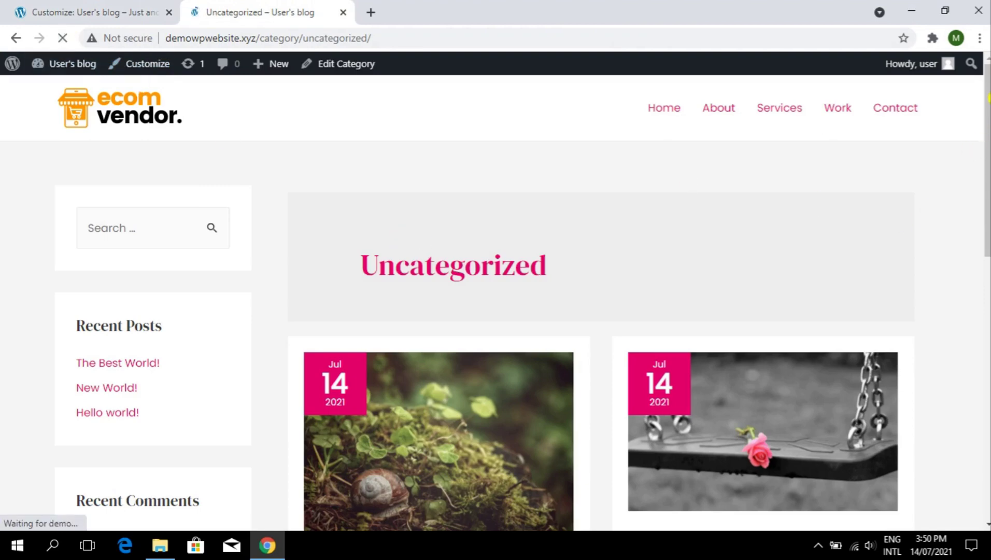
drag(987, 89, 988, 298)
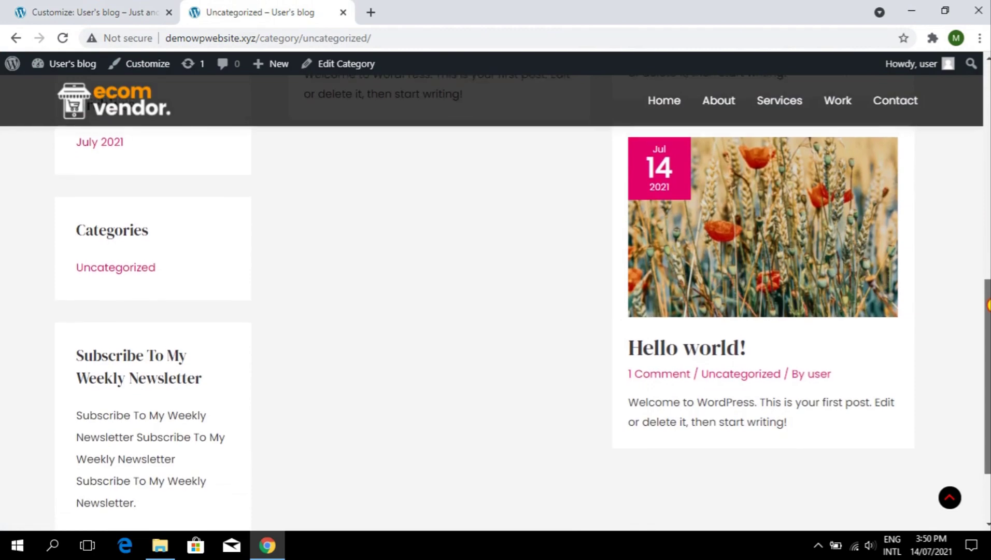
drag(988, 405, 987, 73)
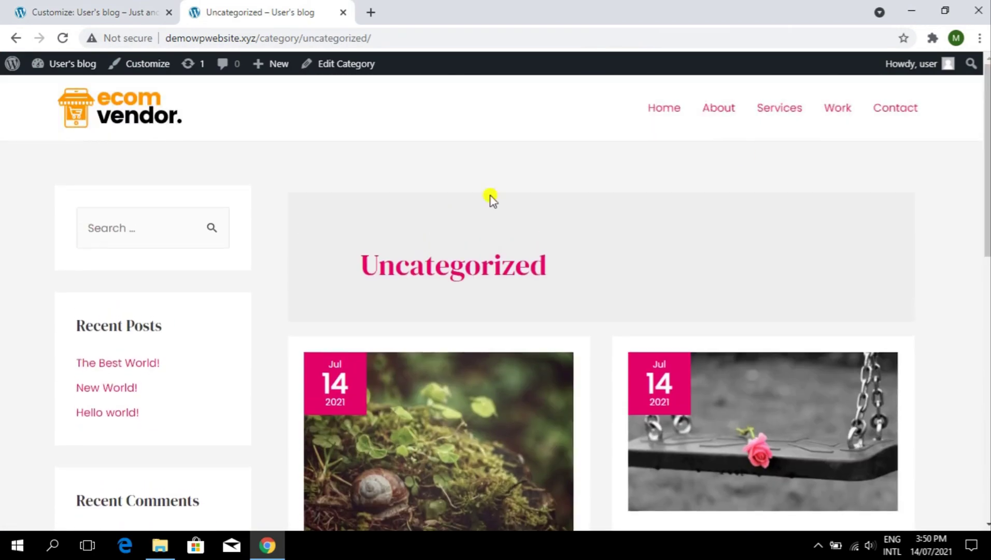
click(99, 9)
View the Off-Canvas Menu design options, then go back to the top-level Customizer list
scroll(97, 275, up, 3)
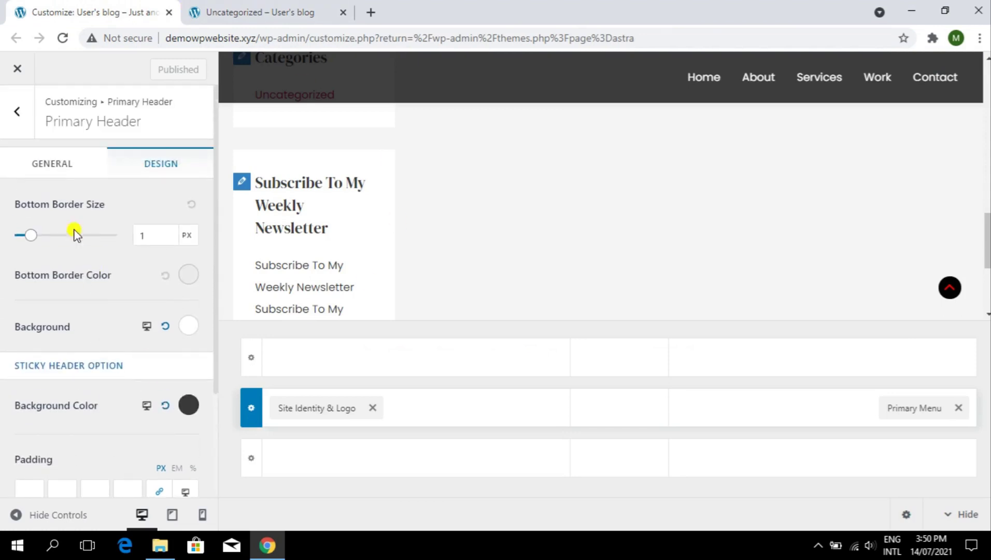
click(20, 110)
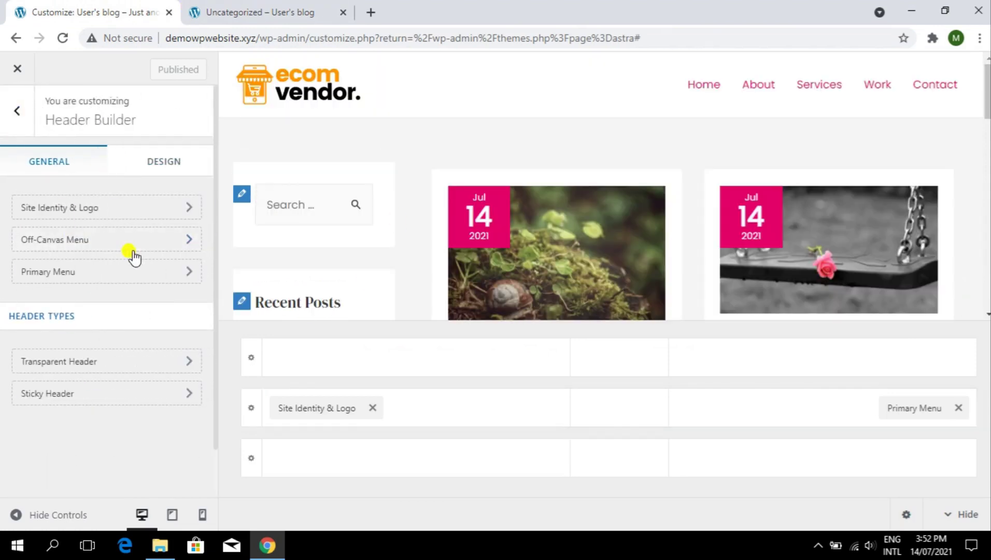
click(142, 240)
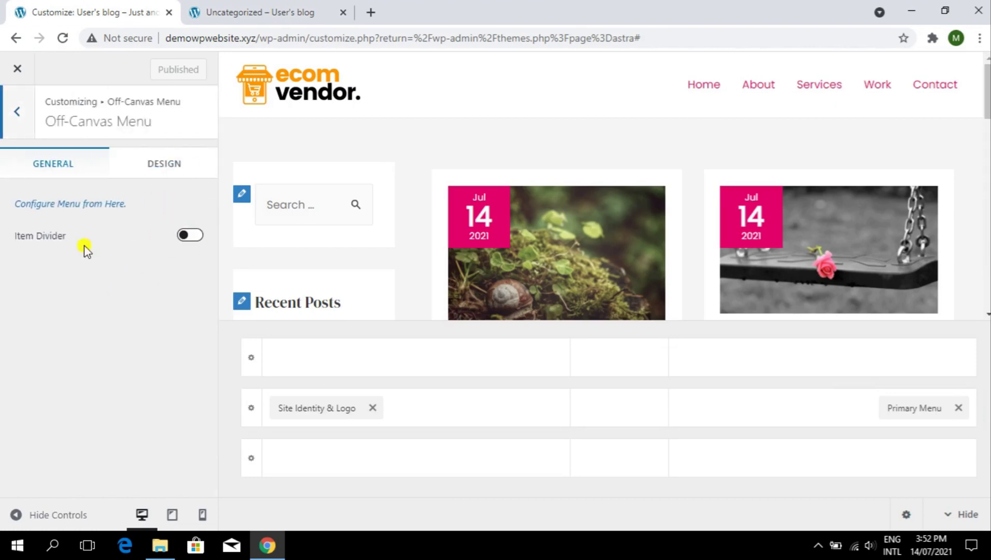
click(148, 164)
scroll(62, 398, down, 5)
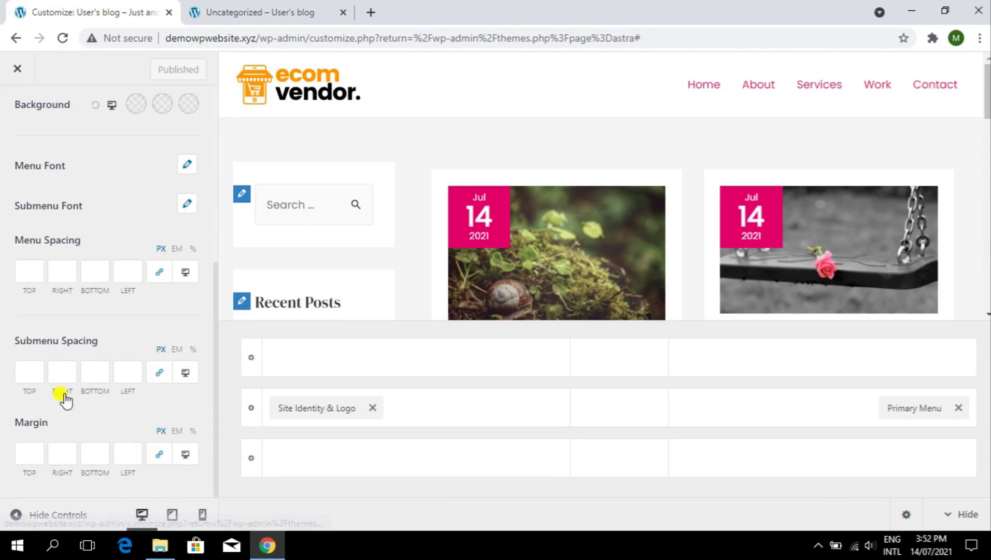
scroll(46, 391, up, 5)
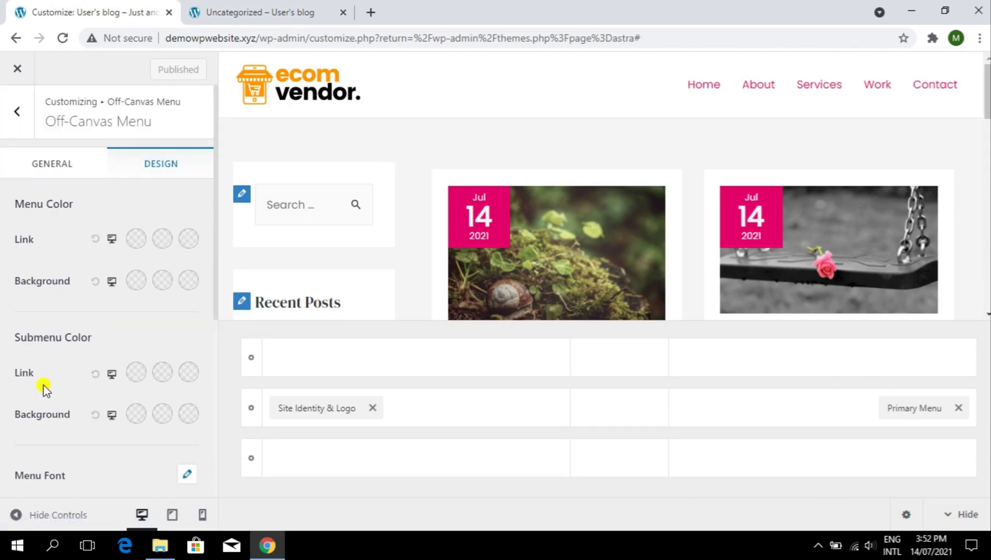
click(14, 115)
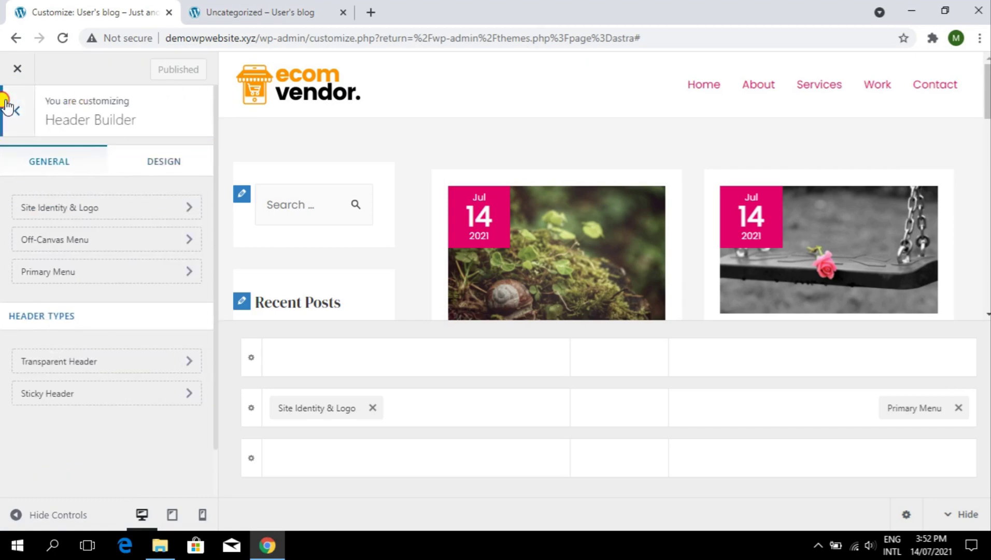
click(7, 109)
scroll(764, 146, down, 10)
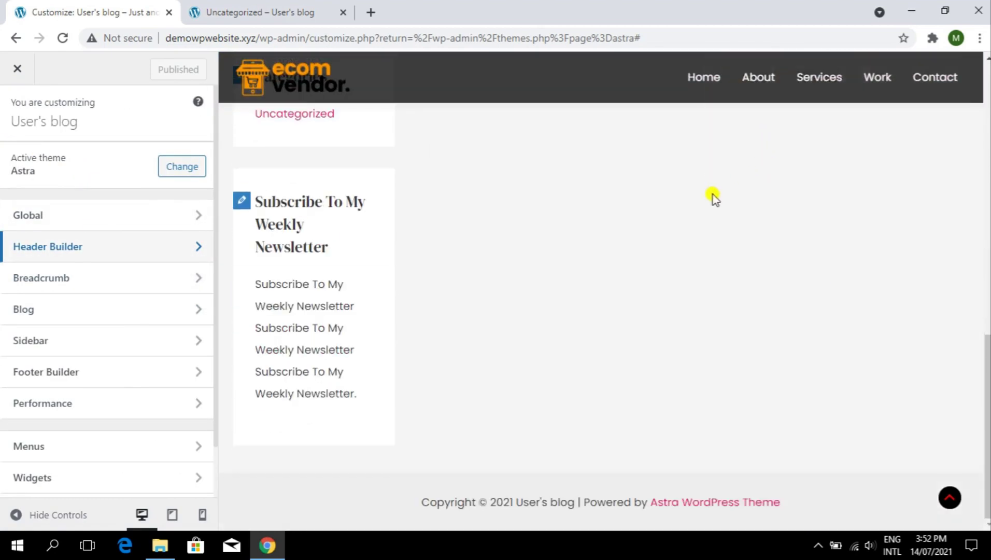
scroll(578, 226, up, 10)
scroll(292, 173, down, 4)
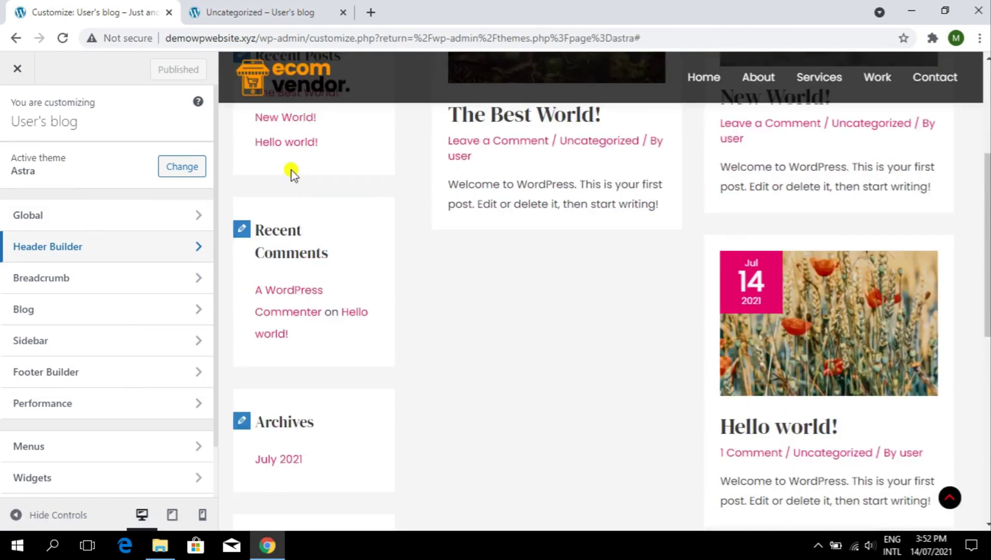
scroll(291, 172, down, 10)
scroll(7, 374, down, 1)
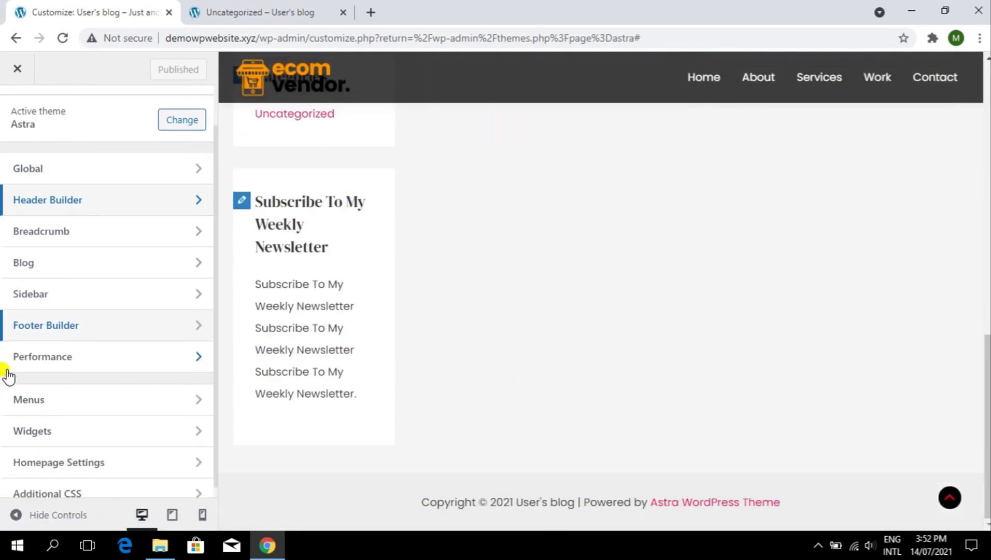
Place Widget 1 in the second footer row of the Footer Builder
click(140, 313)
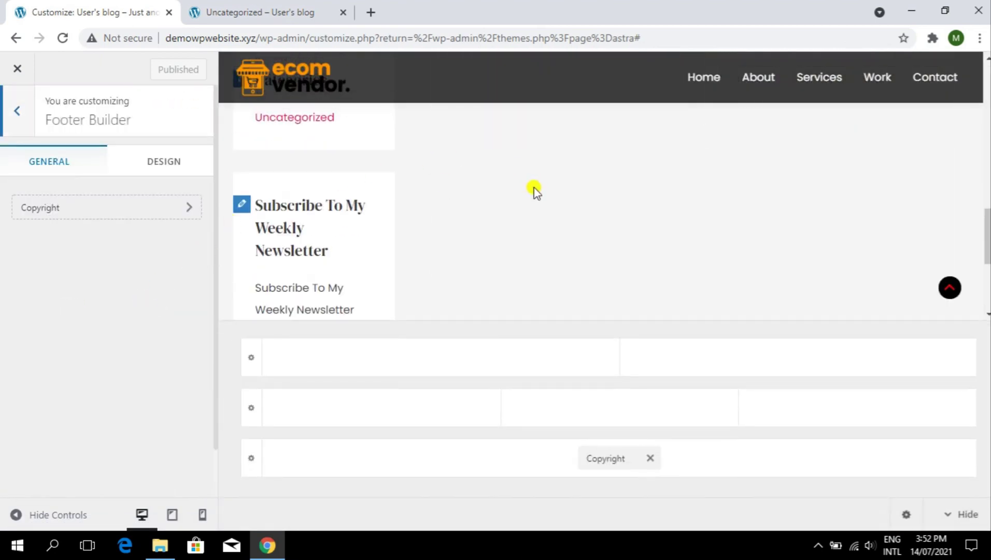
scroll(664, 261, down, 3)
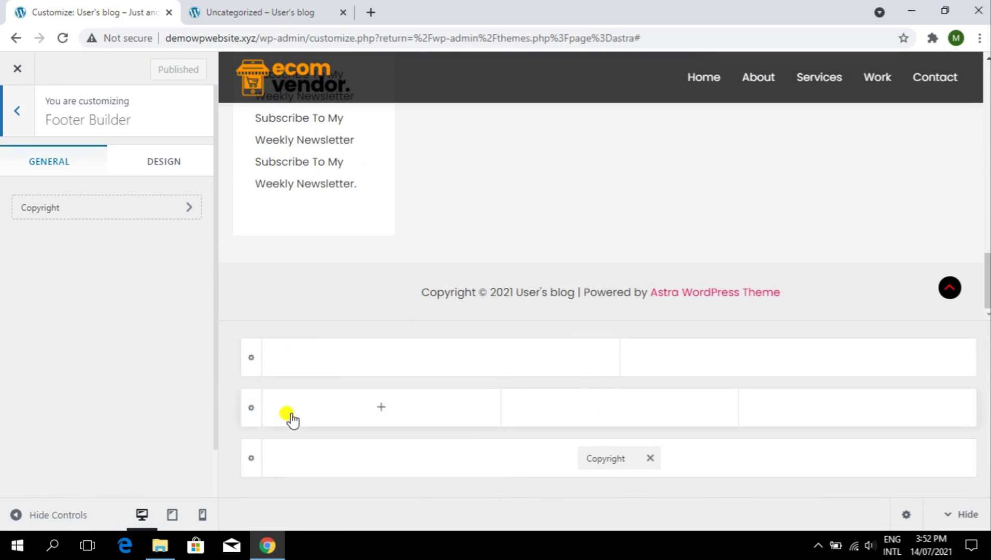
click(381, 414)
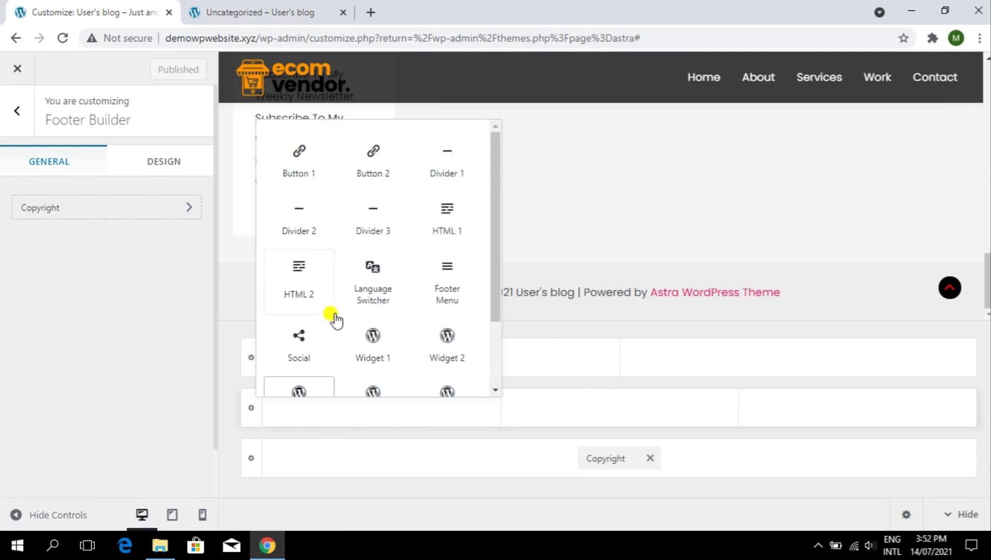
scroll(337, 316, down, 2)
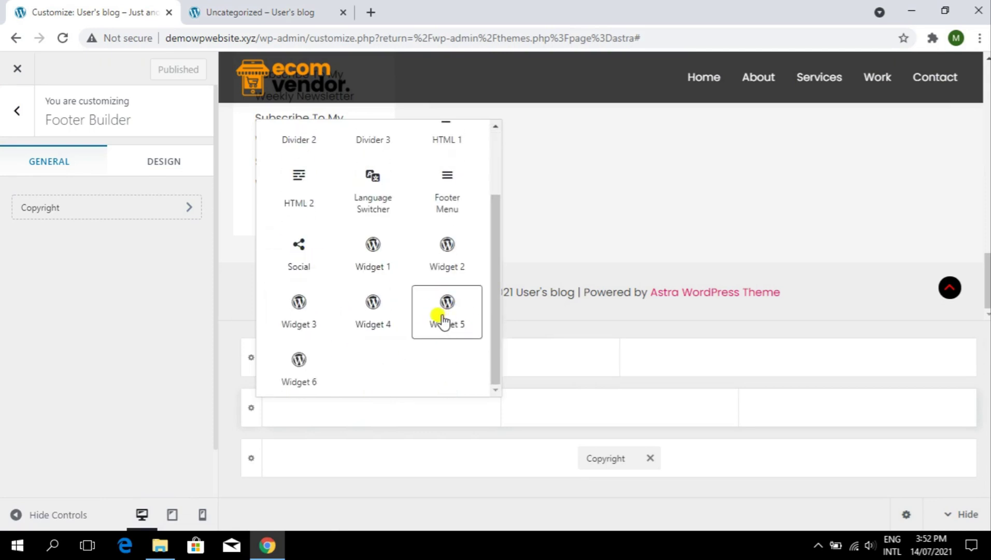
click(365, 256)
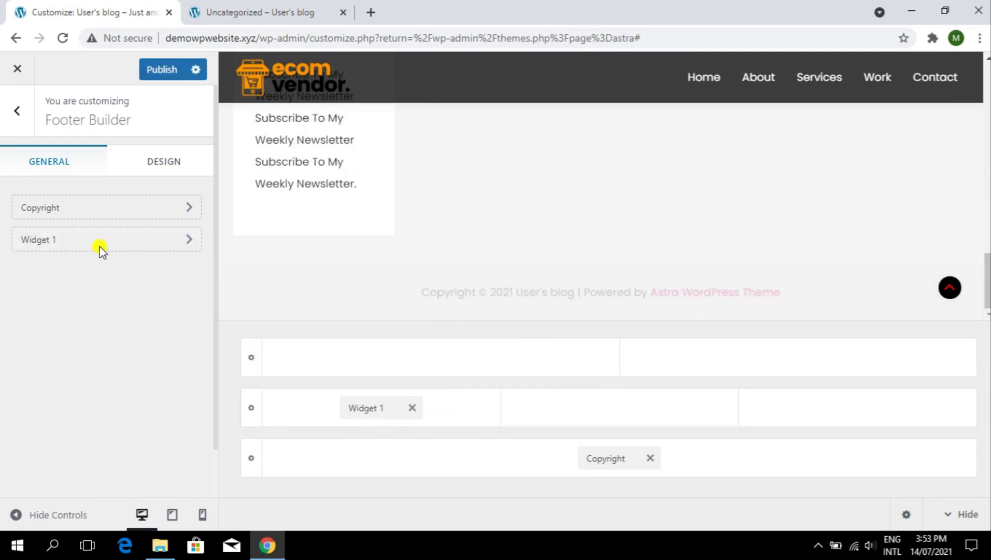
click(369, 407)
Add an Image widget showing the ecom vendor logo to Widget 1
click(151, 203)
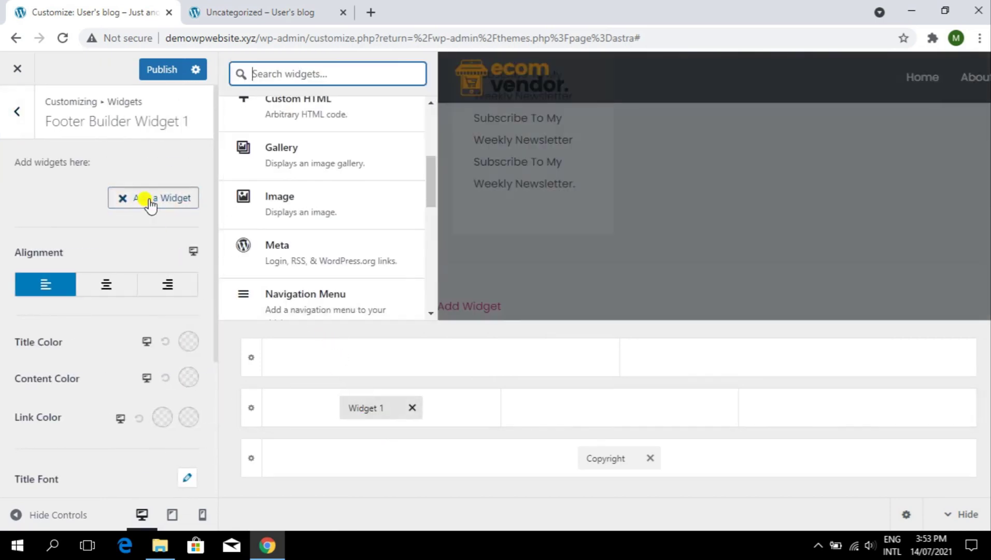
click(288, 196)
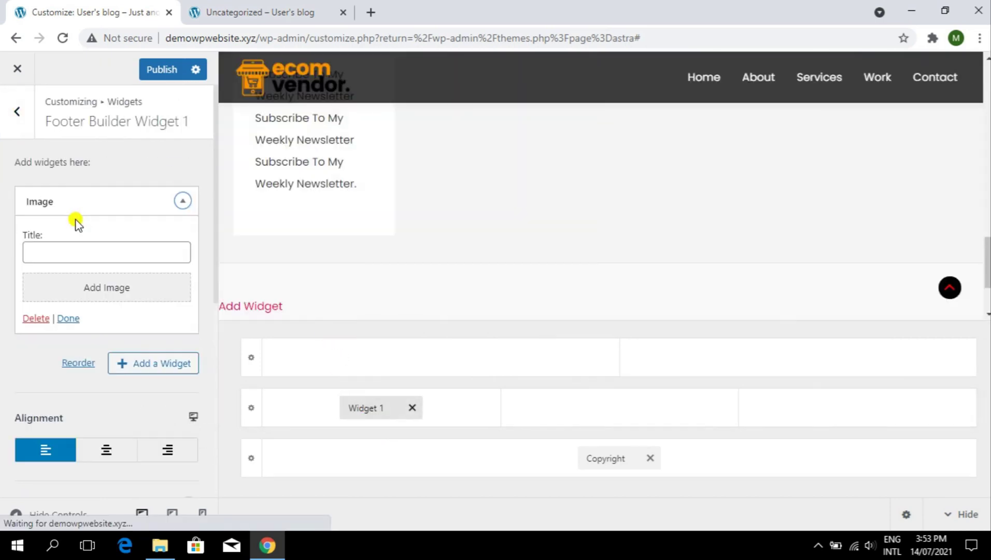
click(71, 290)
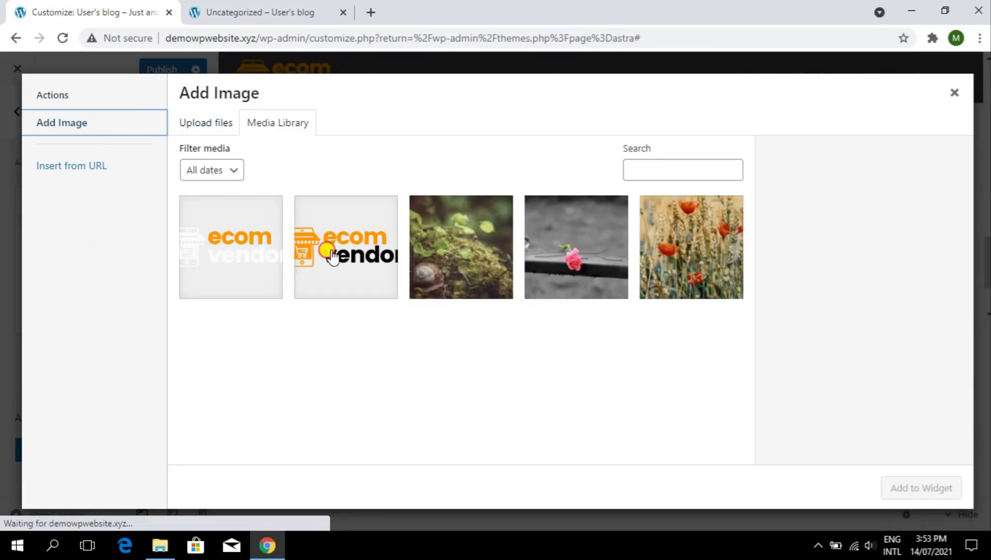
click(327, 253)
click(951, 495)
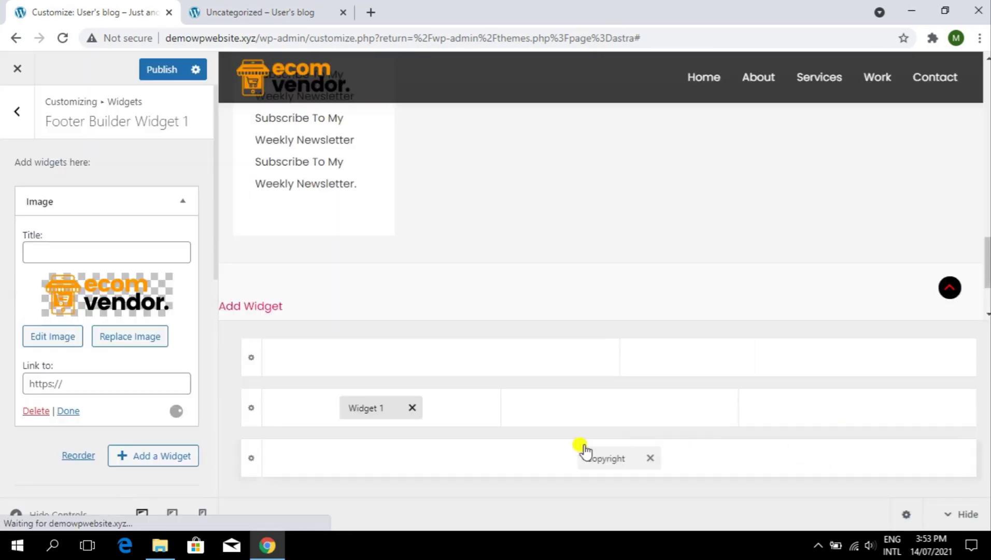
click(187, 202)
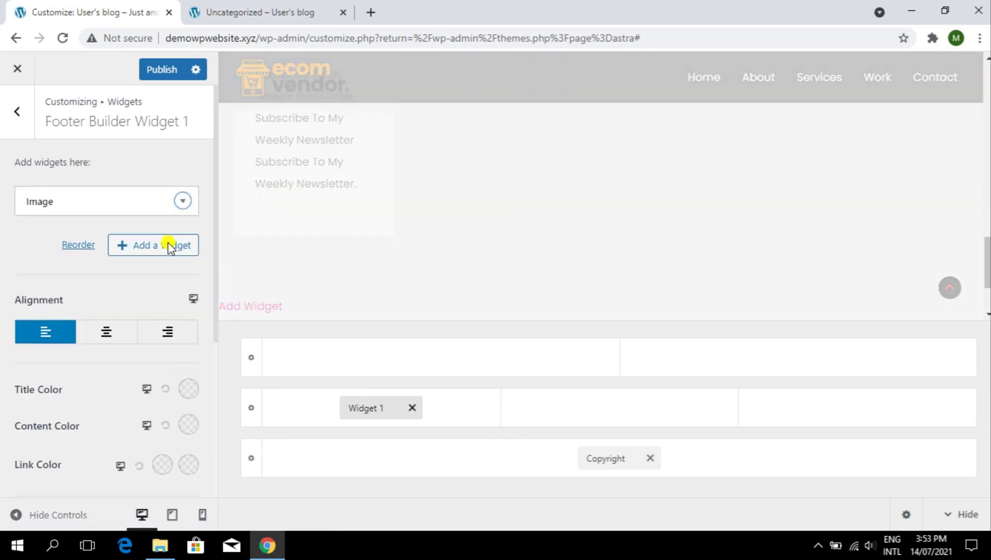
Add a Text widget below the image and publish the footer changes
click(168, 247)
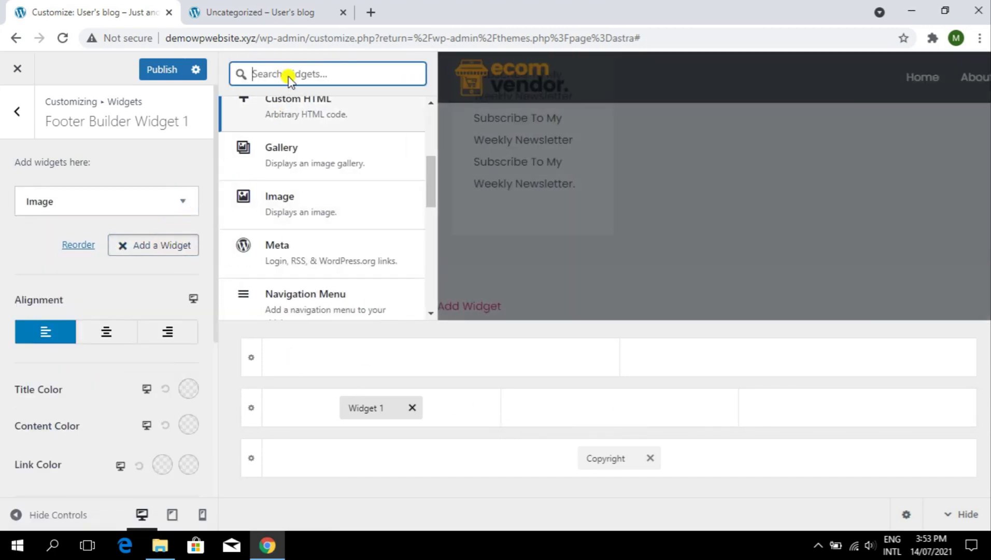
text(text)
click(305, 131)
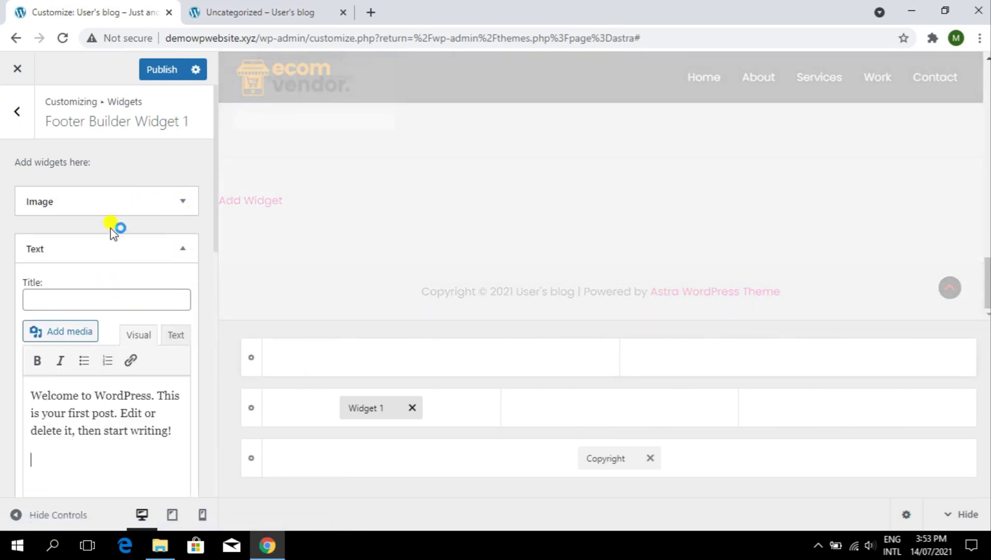
click(181, 251)
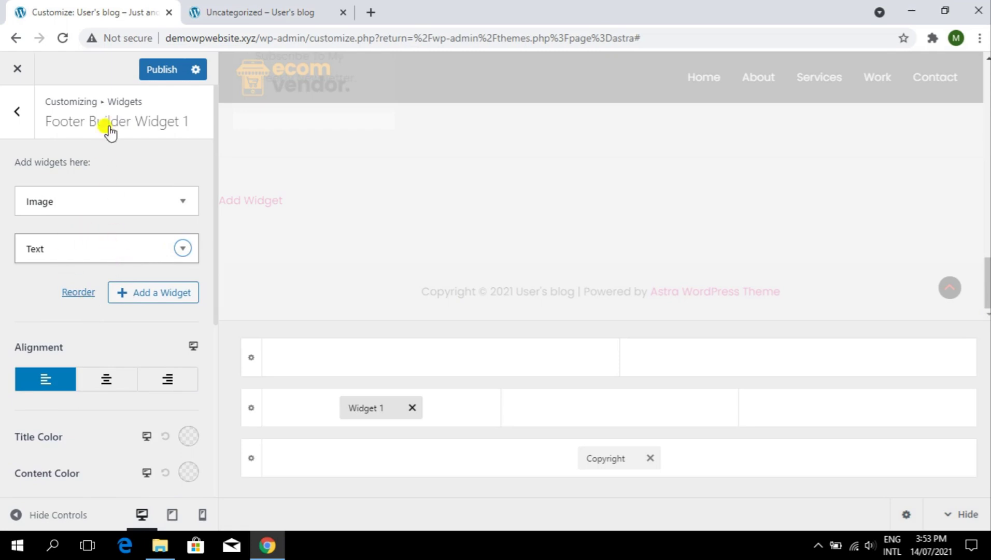
click(155, 69)
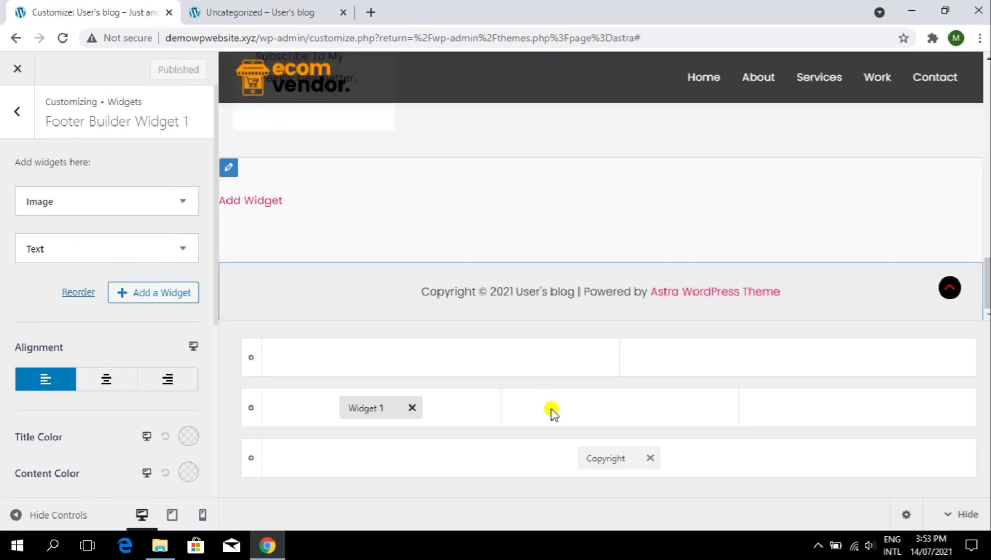
Add Widget 2 to the middle footer column and insert a Navigation Menu widget into it
click(619, 407)
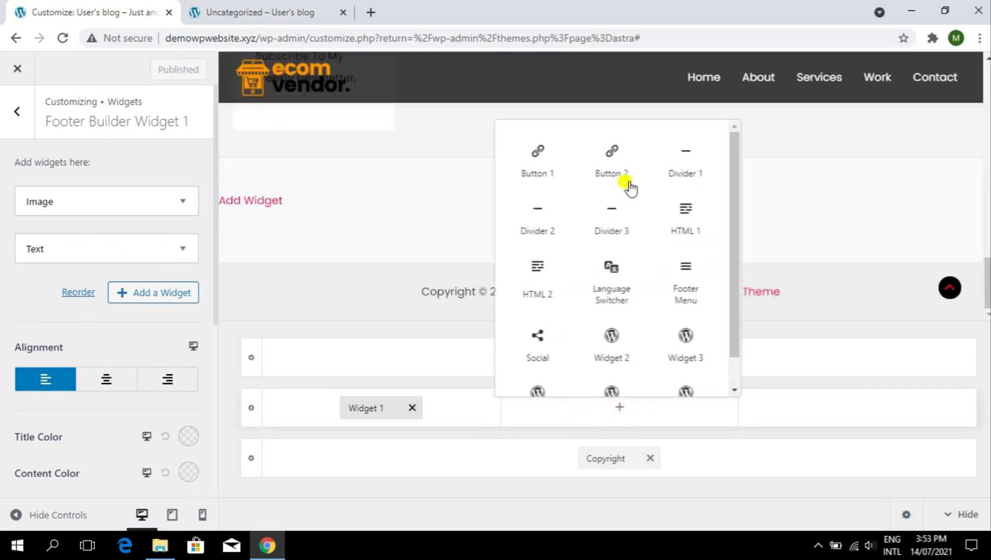
scroll(659, 276, down, 1)
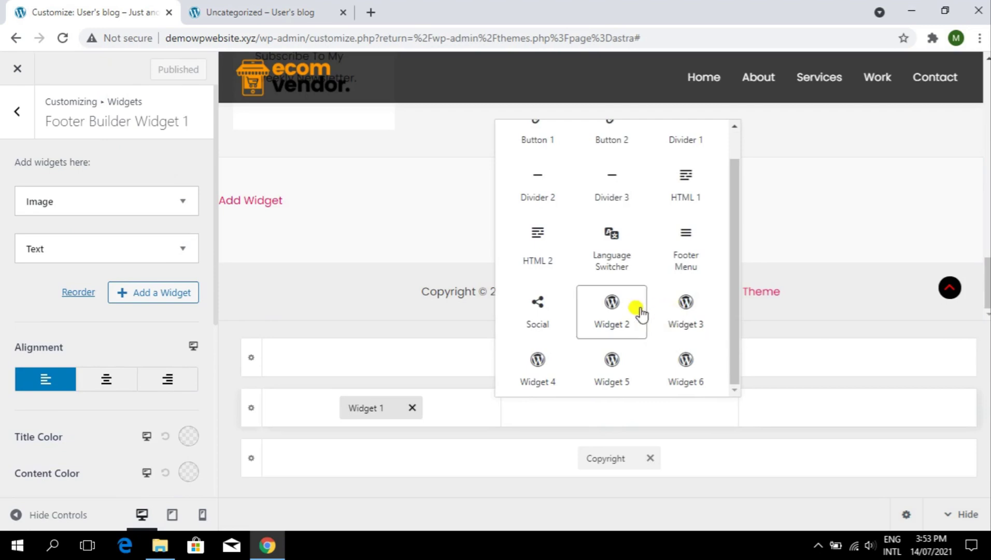
click(636, 310)
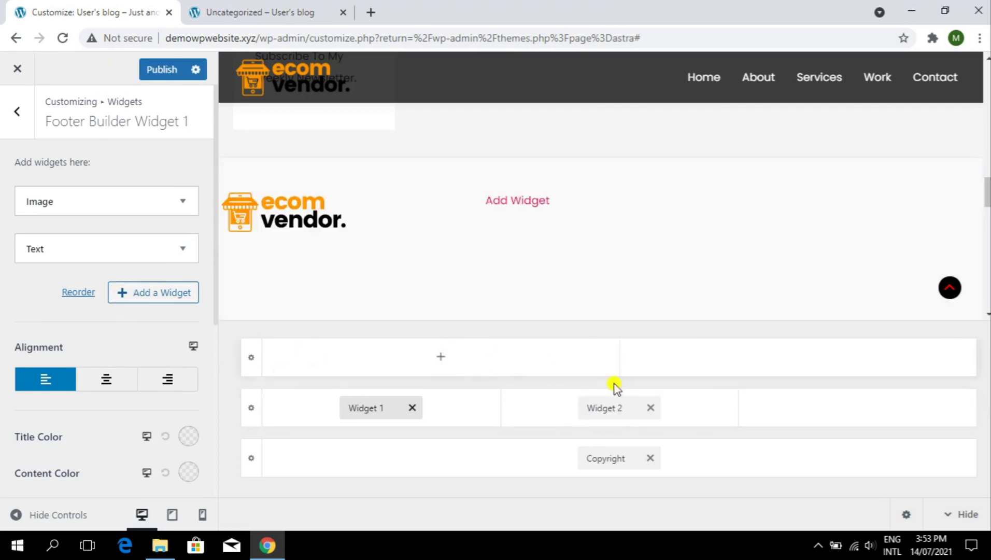
click(611, 407)
click(154, 205)
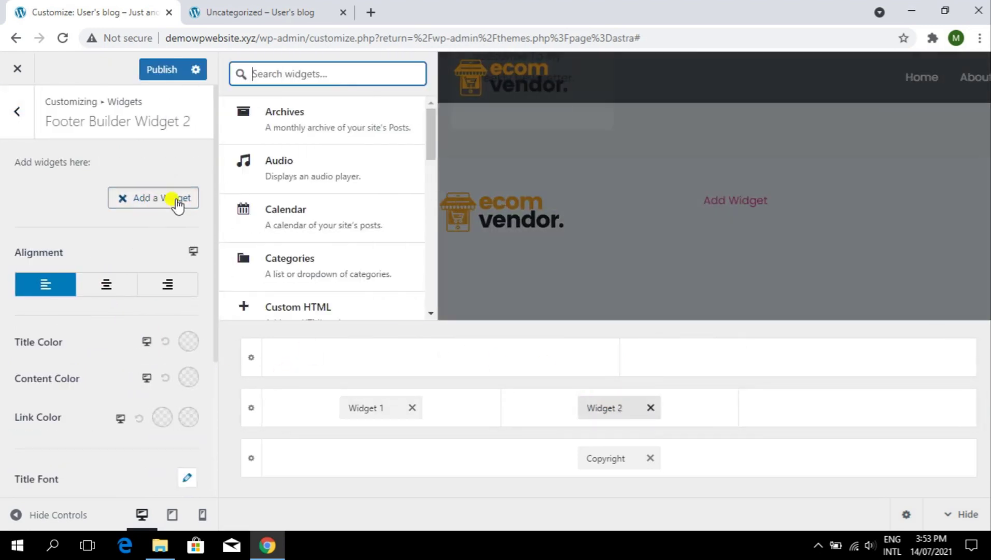
scroll(347, 255, down, 4)
click(346, 280)
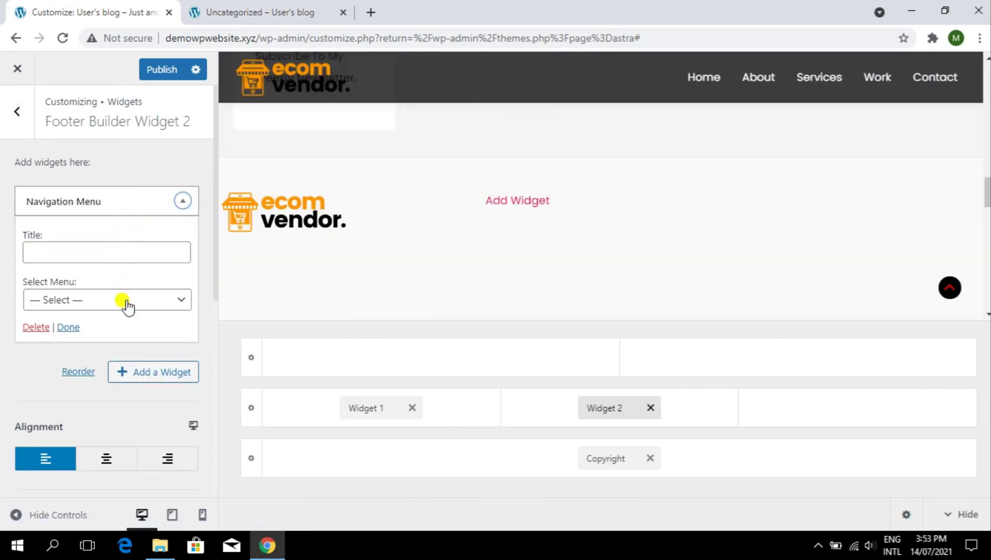
Title the menu widget 'Quick Links' showing Footer Menu, and place Widget 7 in the right column
click(128, 305)
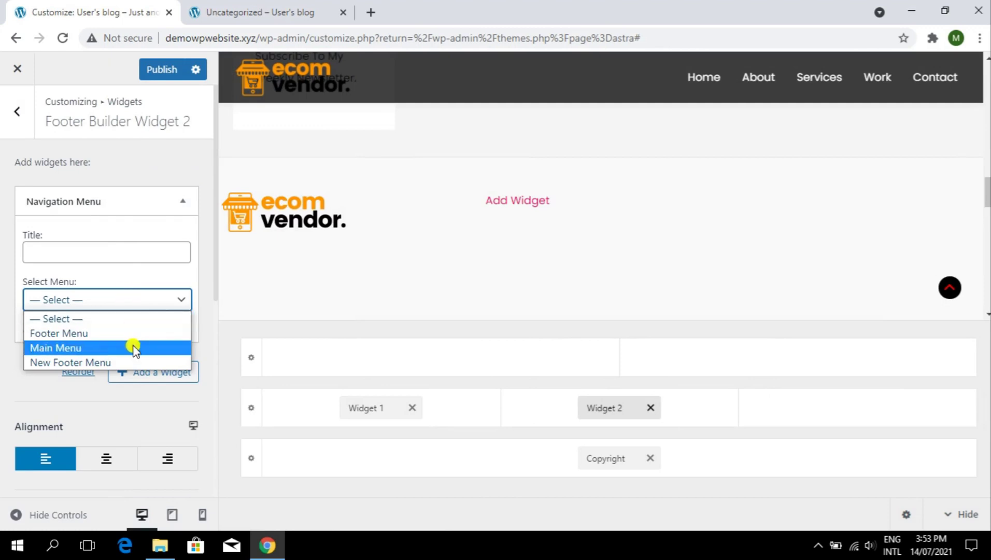
key(Return)
click(156, 253)
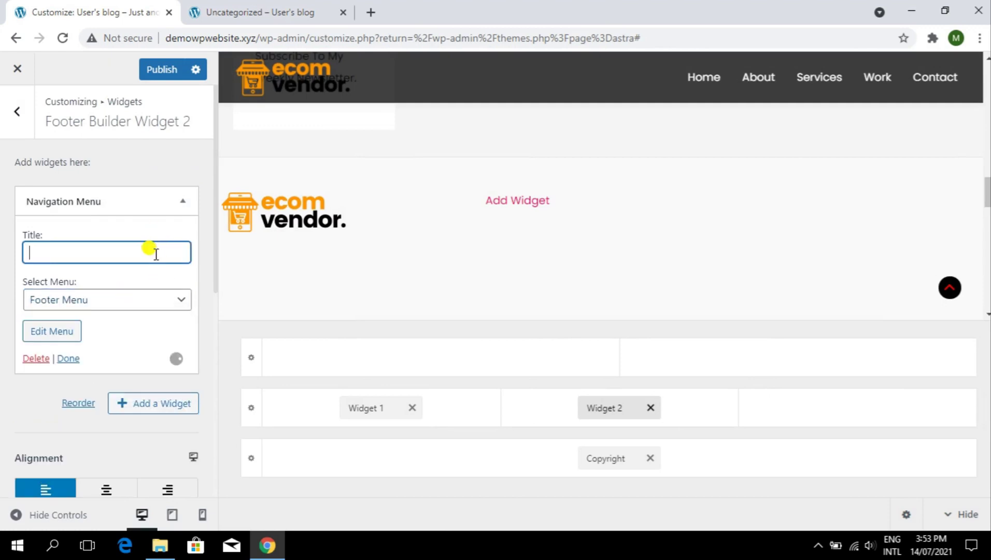
text(Quick Links)
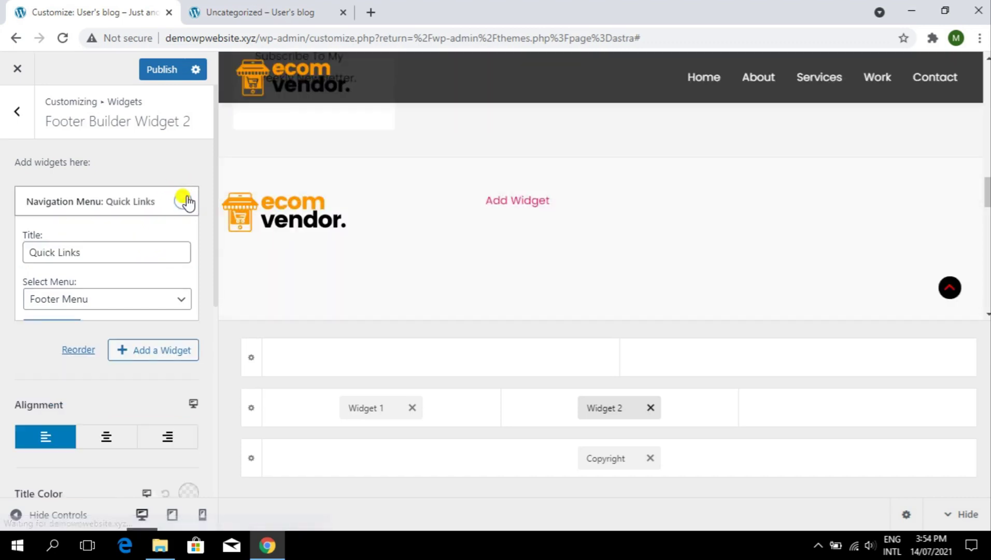
double_click(186, 203)
click(183, 202)
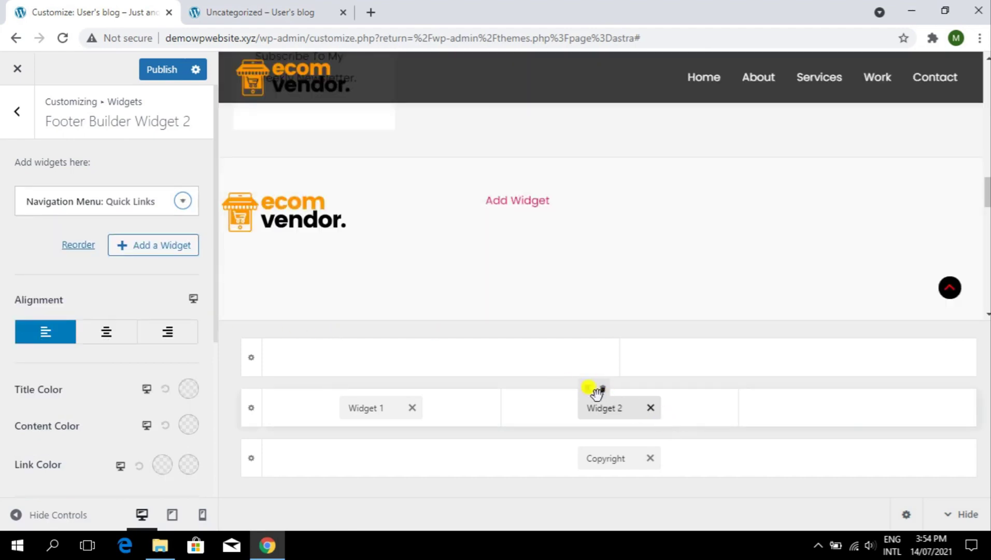
click(586, 390)
drag(645, 412, 917, 409)
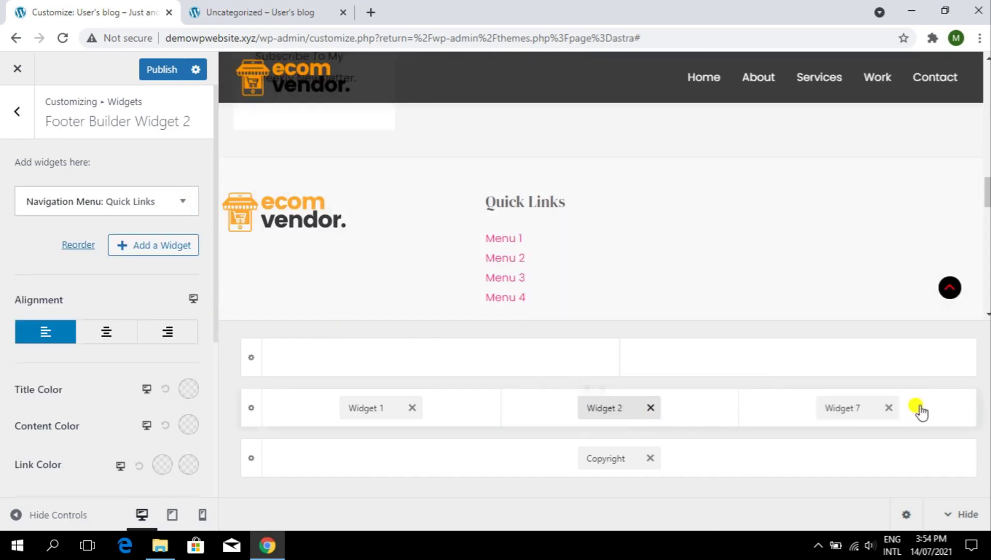
Give Widget 7 a Services Navigation Menu widget displaying New Footer Menu
click(829, 408)
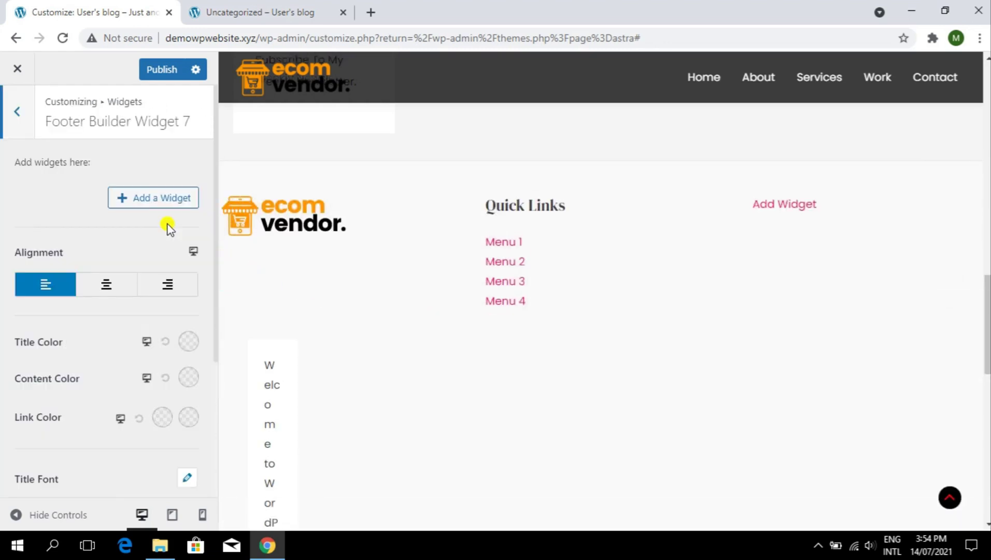
click(160, 203)
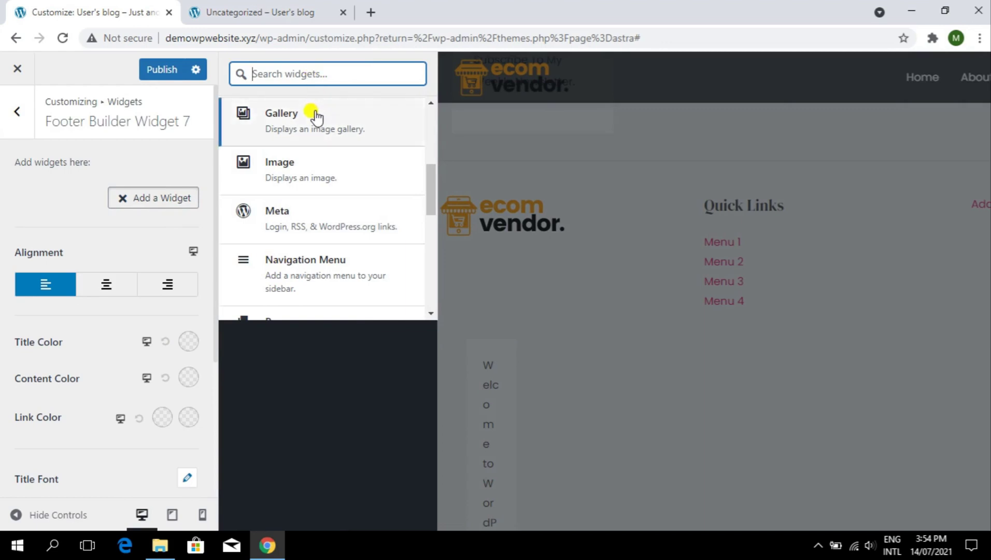
click(282, 261)
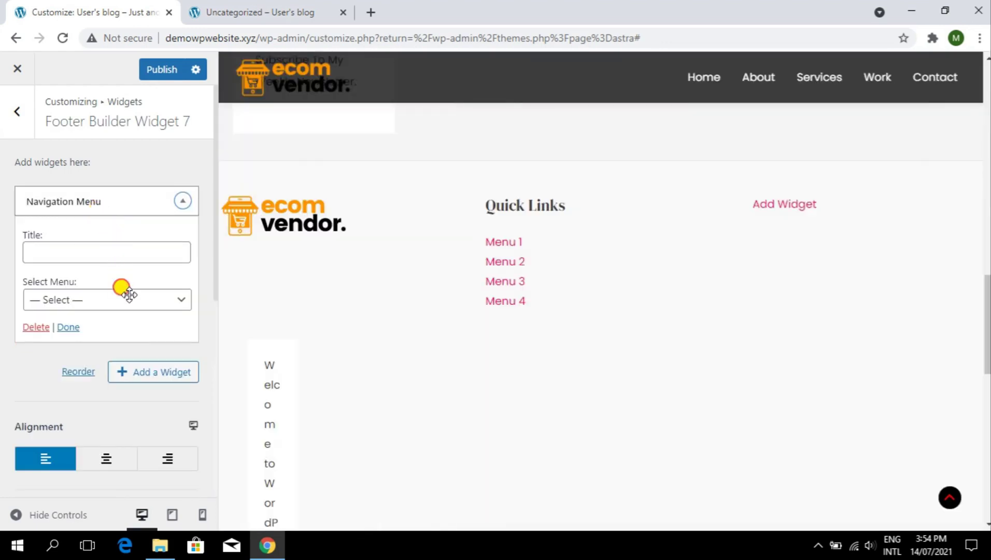
click(129, 295)
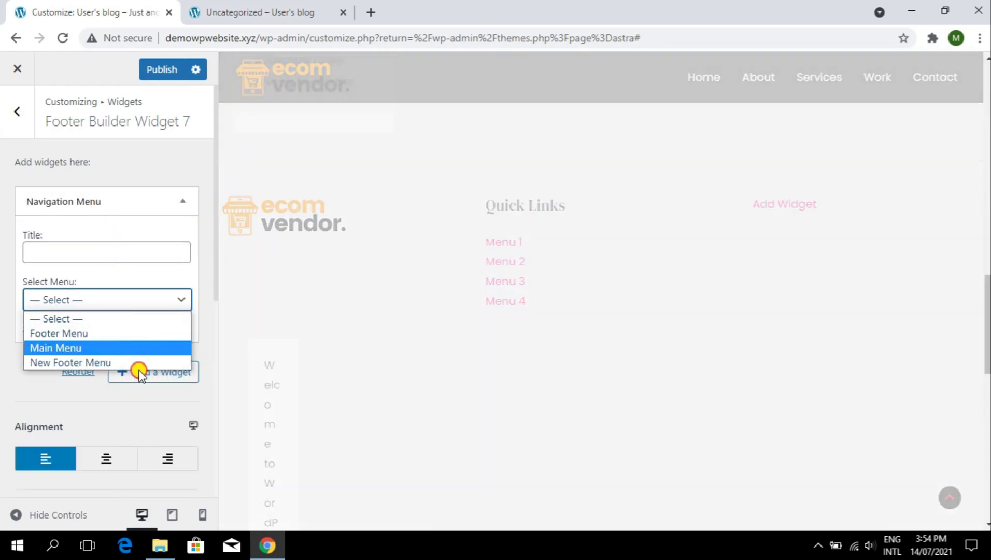
click(94, 250)
click(94, 247)
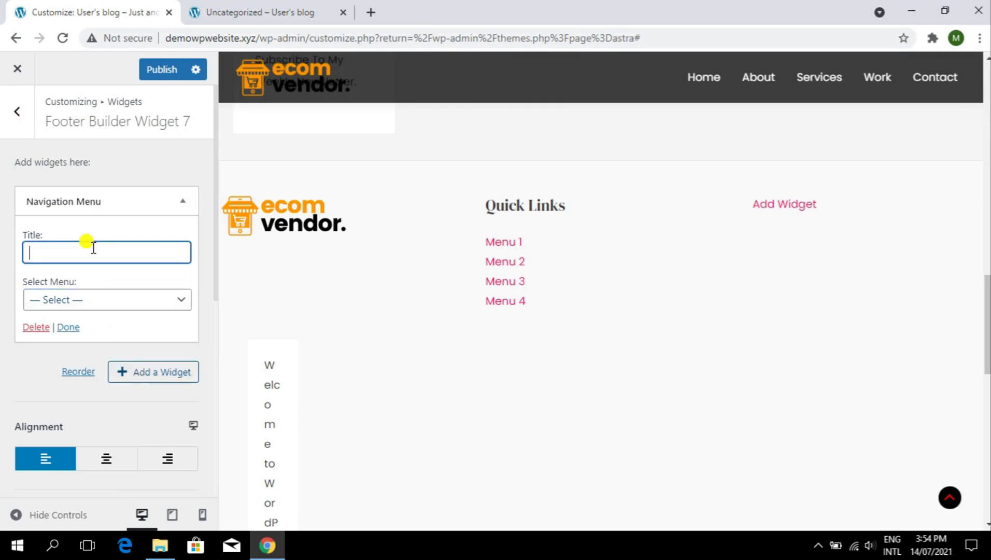
click(129, 314)
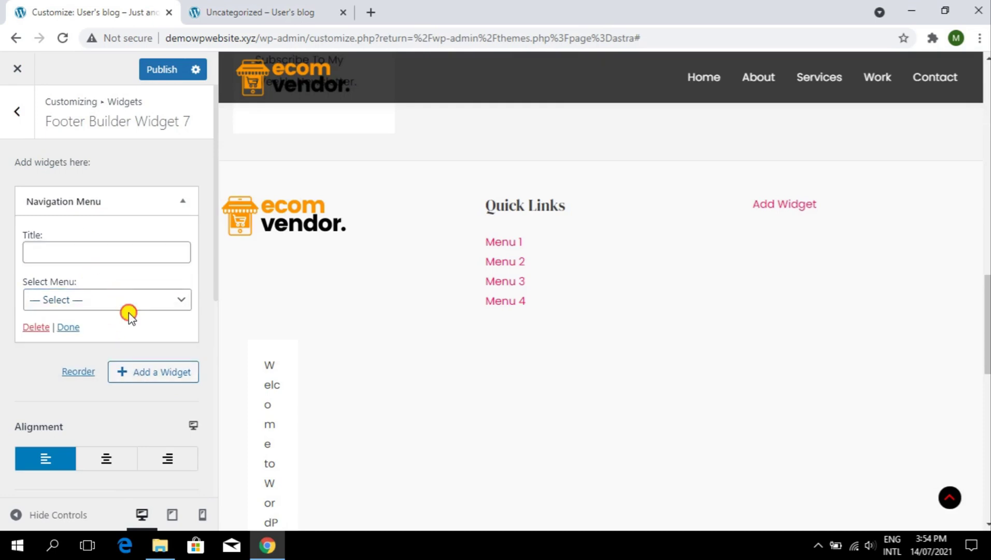
click(133, 310)
click(126, 361)
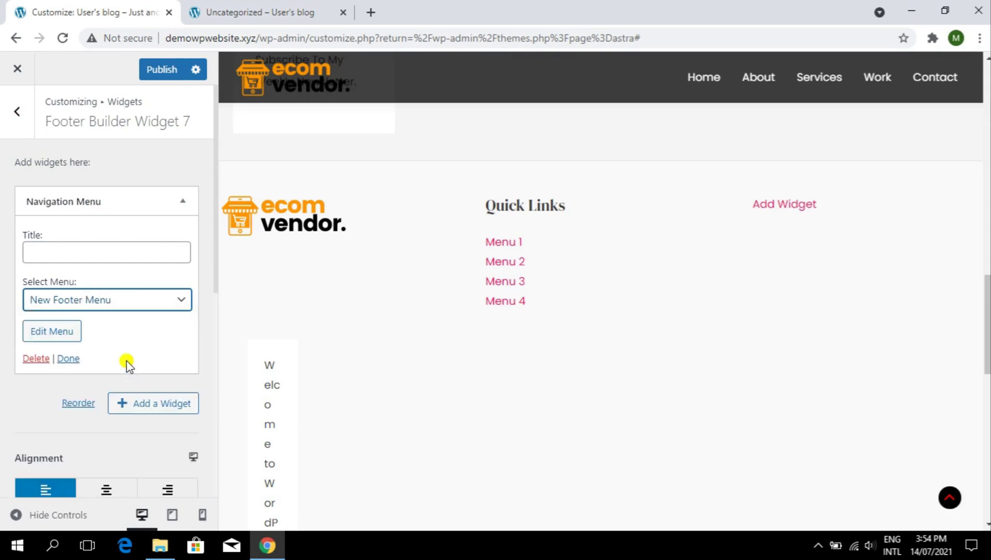
click(154, 251)
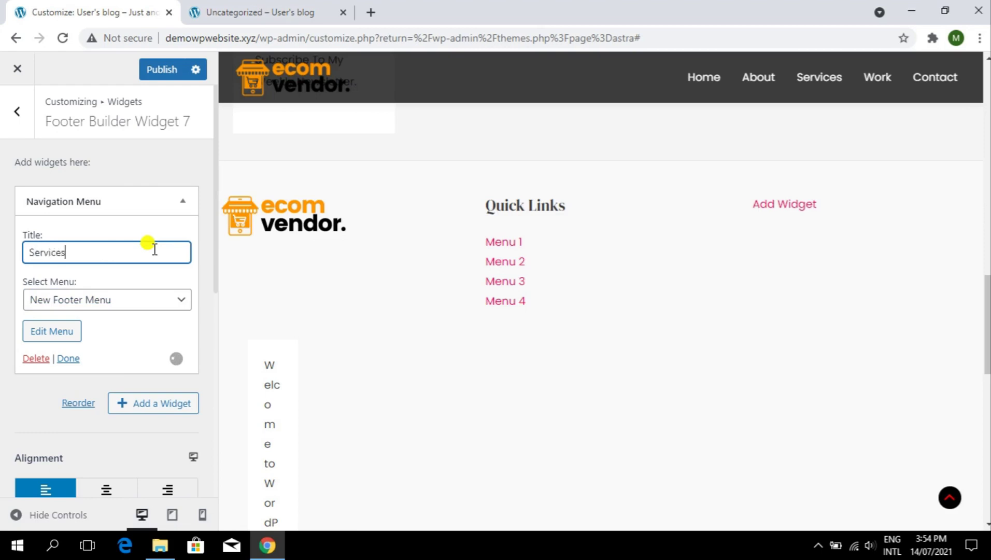
click(176, 202)
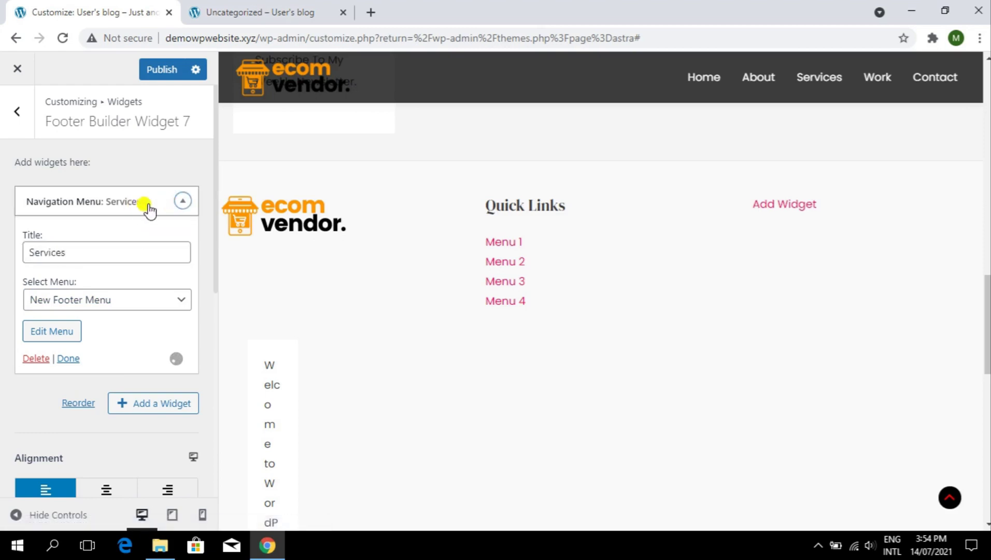
Publish the footer, then review the Primary Footer, Widget 2 and Widget 7 settings in the builder
click(156, 72)
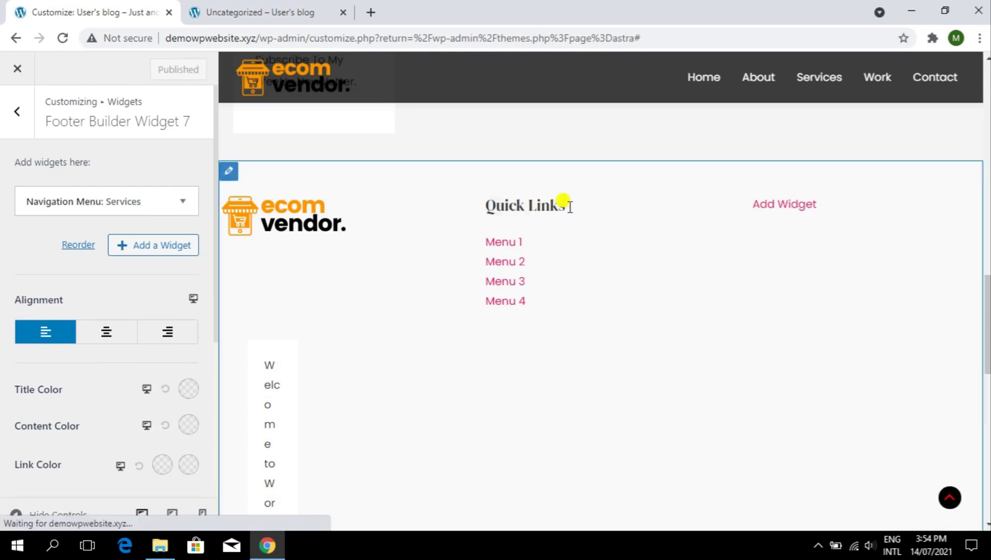
click(229, 173)
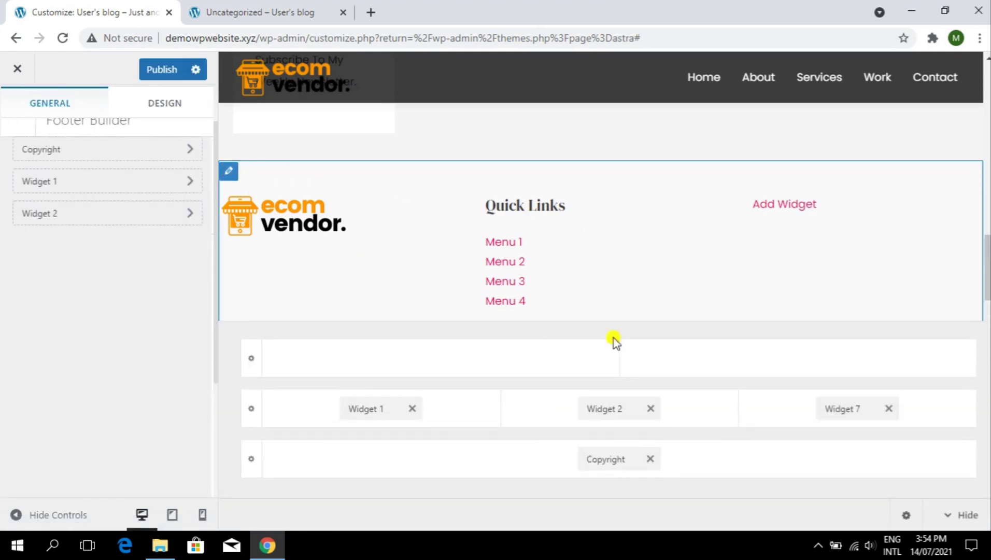
click(714, 409)
click(599, 402)
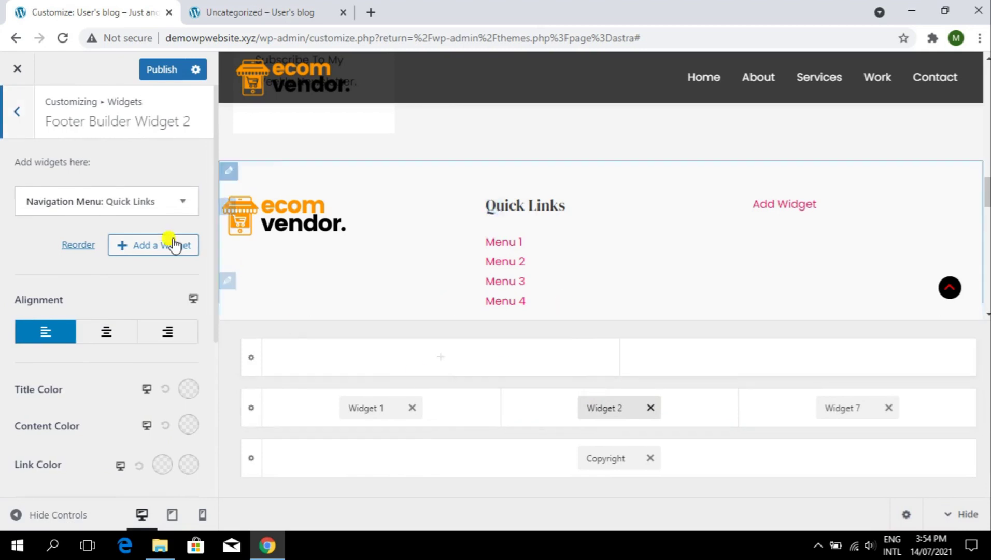
scroll(115, 332, down, 5)
scroll(118, 340, up, 5)
scroll(115, 337, down, 5)
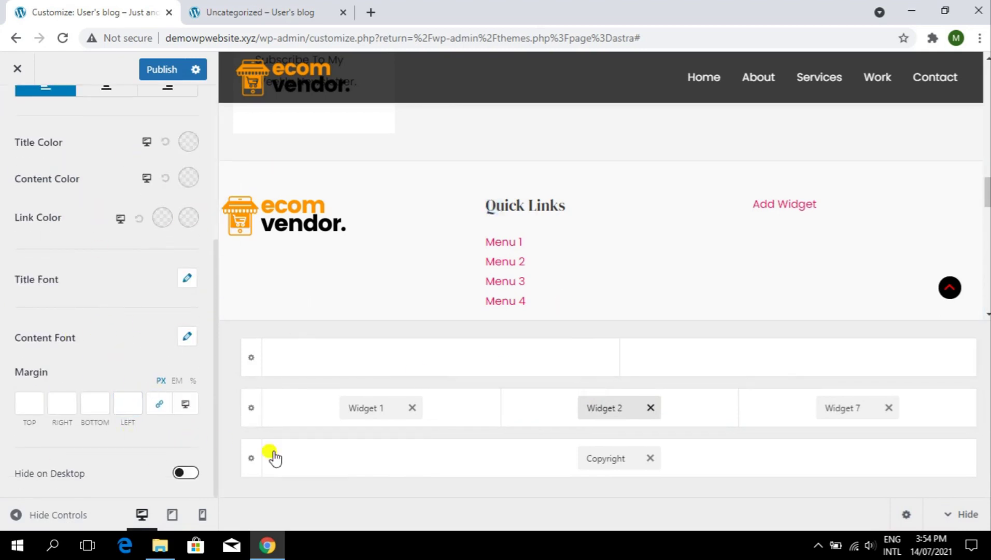
click(836, 404)
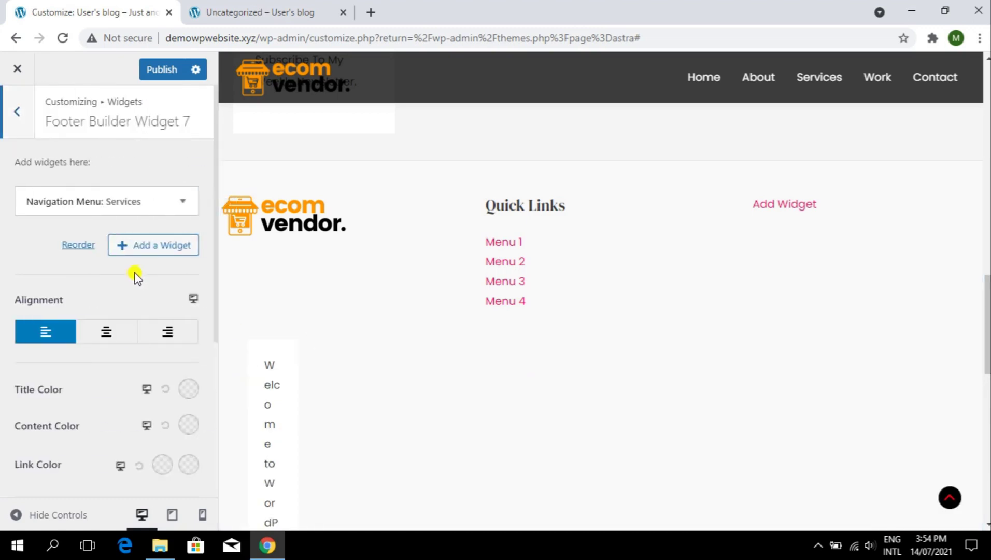
Reload the live page to check the footer, then publish the first footer column's widget settings
click(261, 10)
click(63, 38)
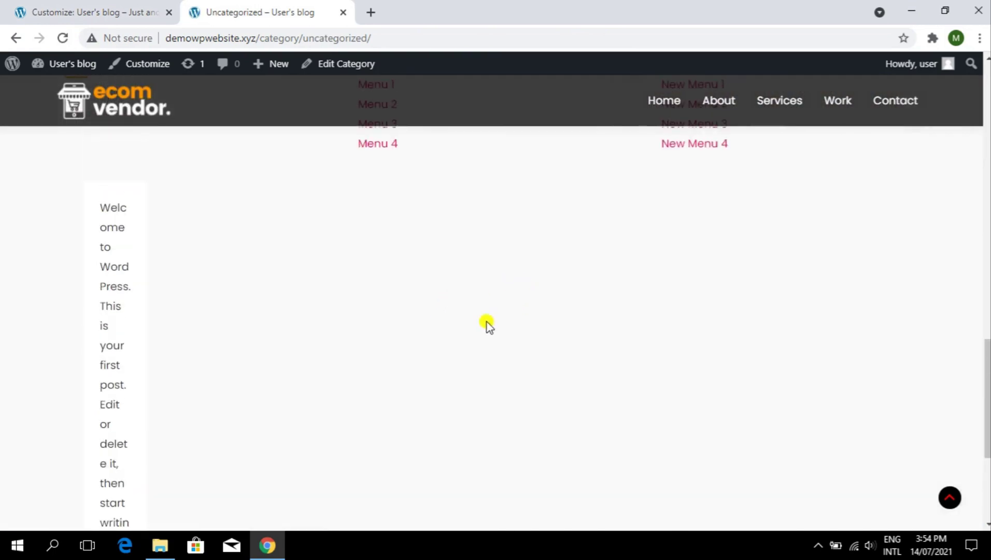
drag(122, 223, 125, 407)
click(124, 10)
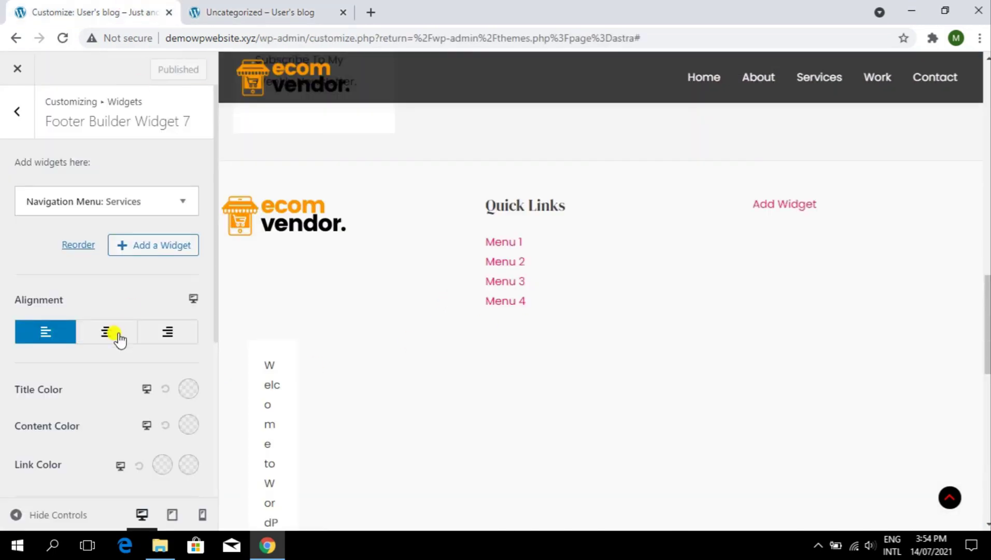
click(228, 282)
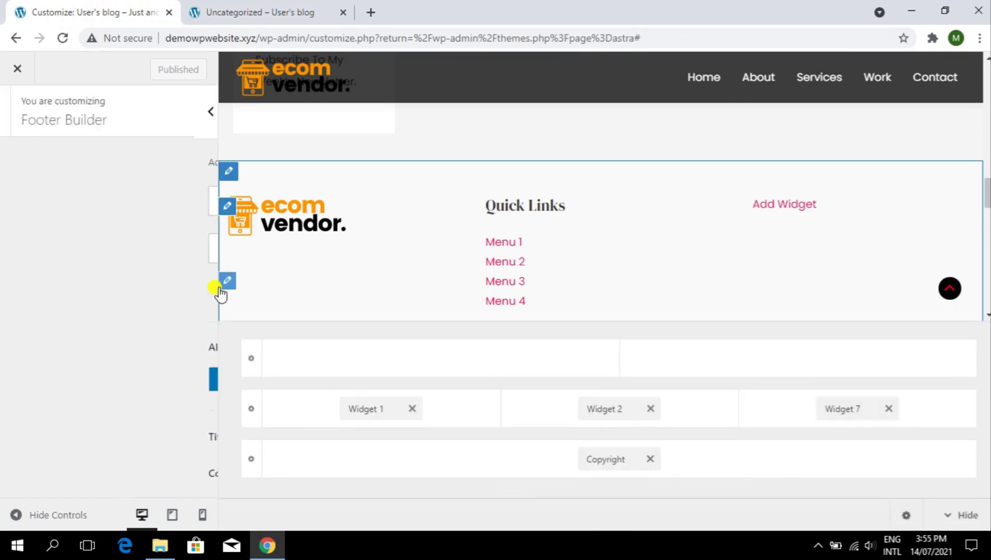
scroll(173, 331, down, 5)
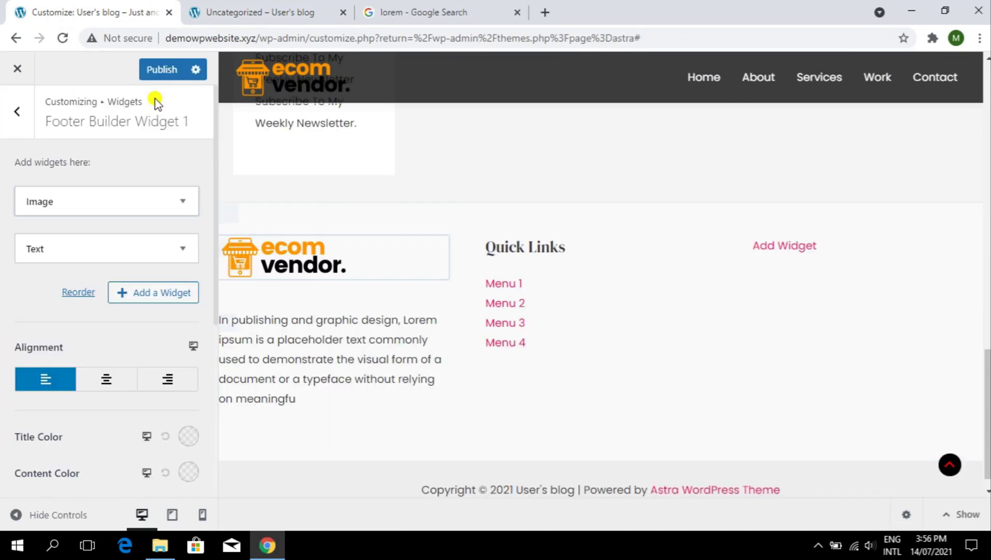
click(162, 69)
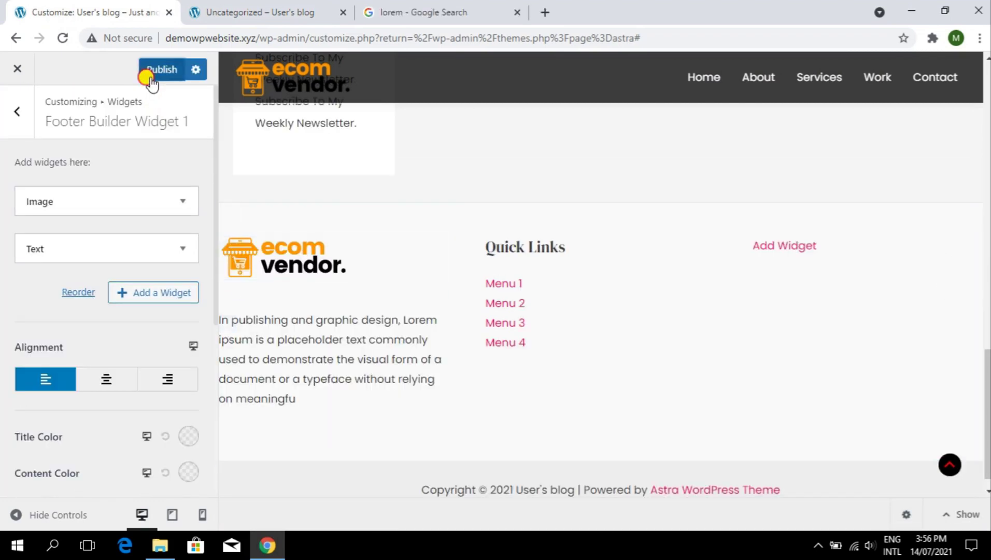
Reload the live page showing logo, lorem text, Quick Links and Services, then open Primary Footer settings
click(250, 11)
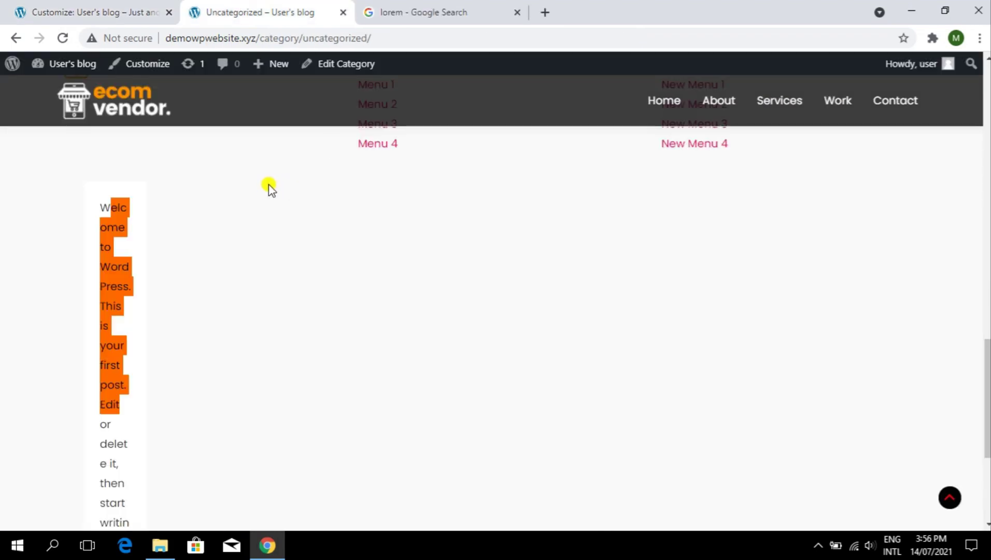
key(F5)
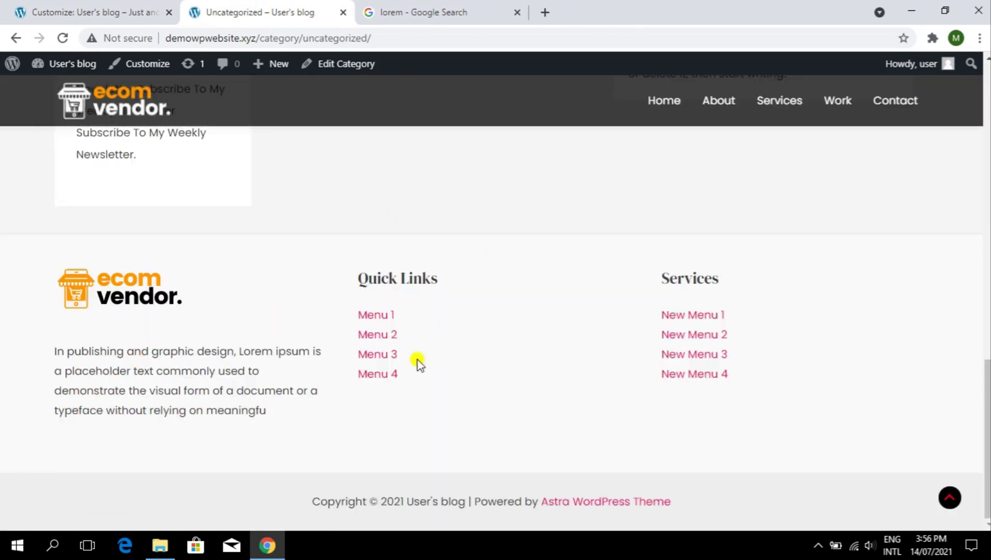
key(ctrl+shift+Tab)
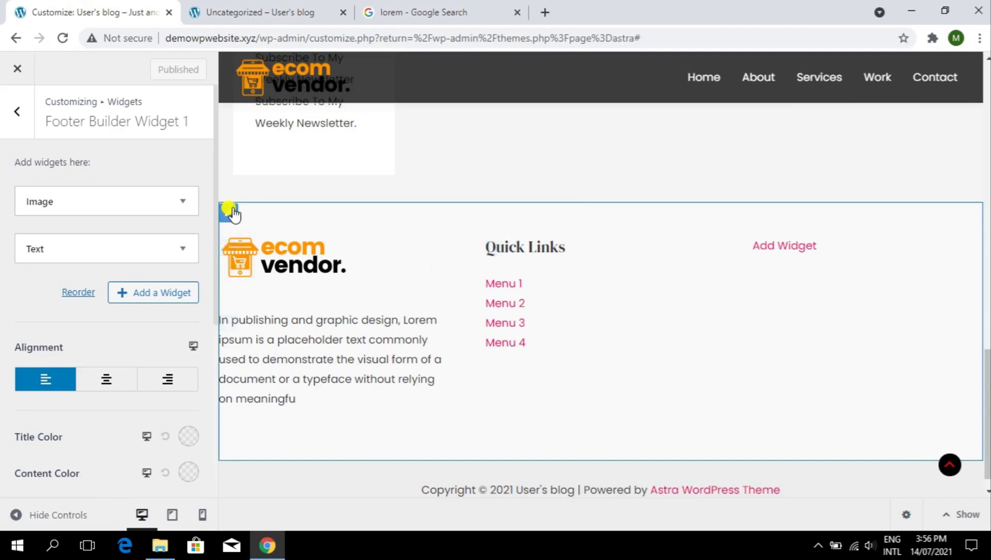
click(228, 212)
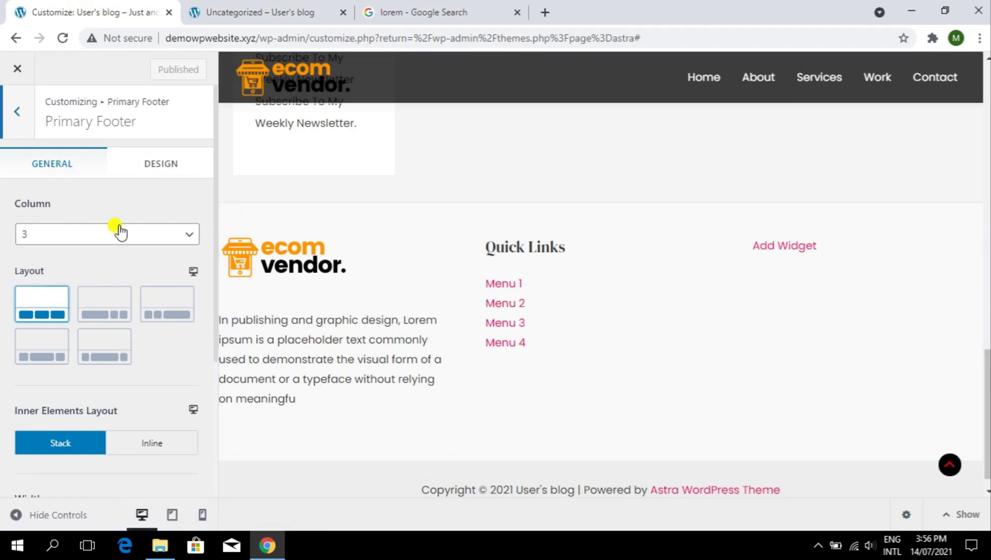
Choose the Primary Footer layout with a wider first column, publish it, and reload the live page
click(227, 7)
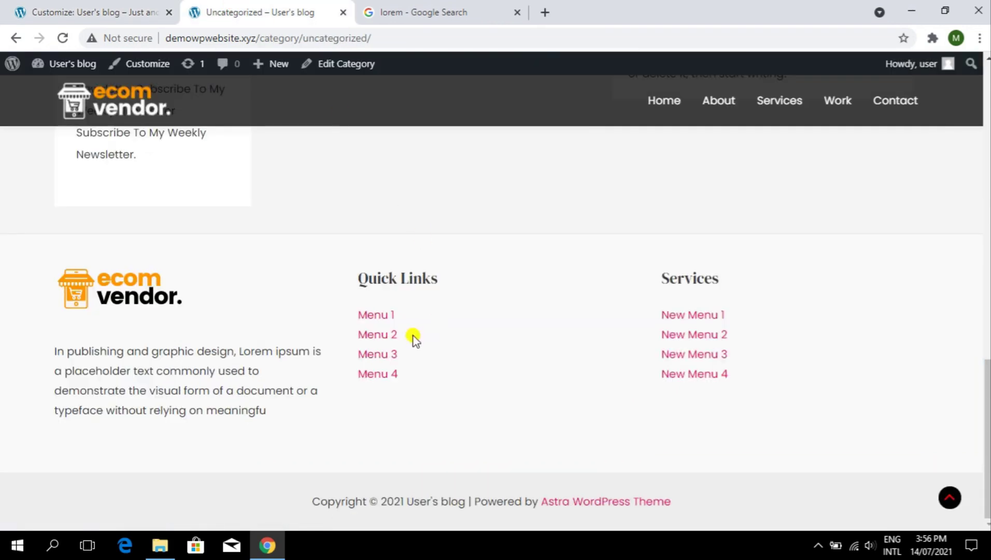
click(140, 15)
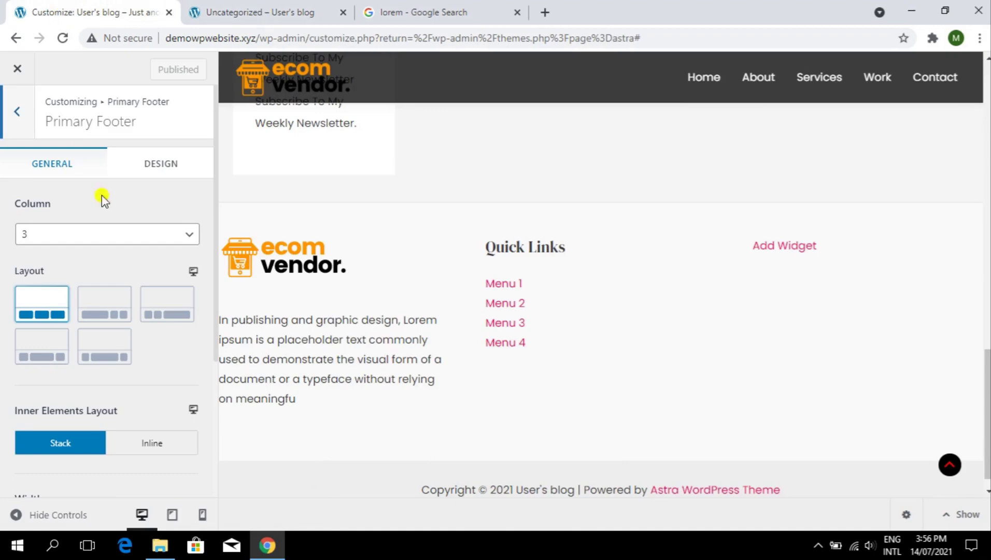
click(101, 320)
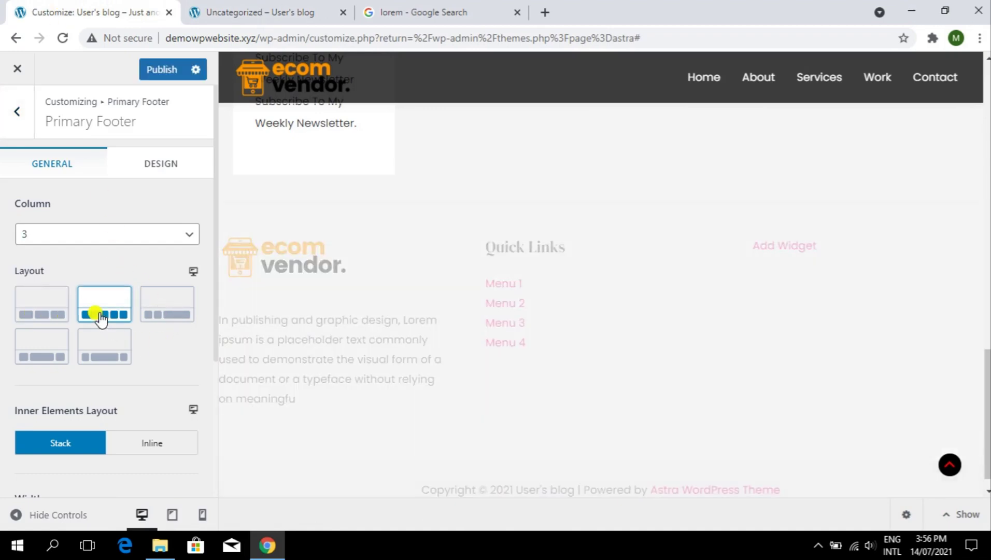
click(213, 12)
click(98, 10)
click(159, 62)
click(269, 5)
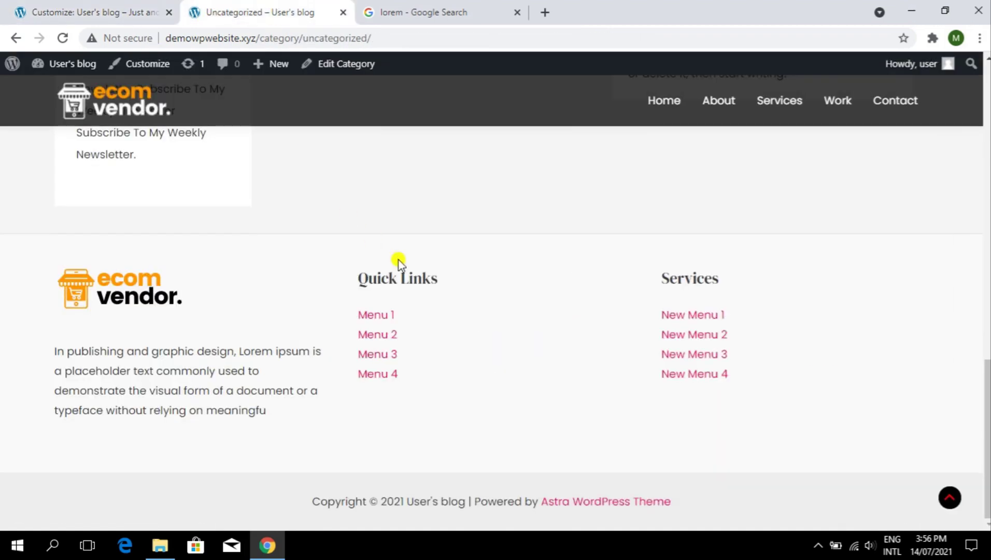
click(33, 6)
click(209, 5)
key(F5)
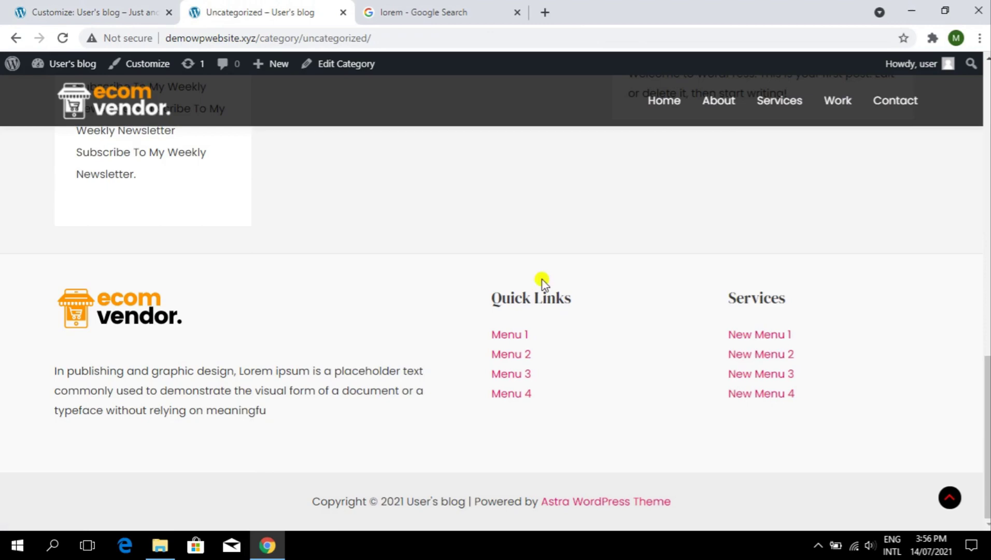
click(132, 11)
Keep the footer at 3 columns and open the Primary Footer's Design settings
scroll(163, 390, down, 4)
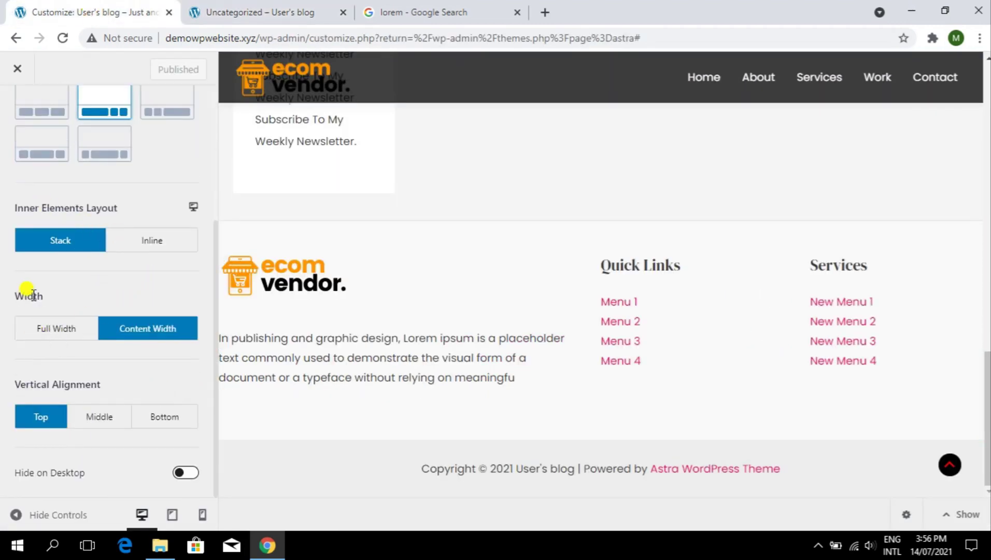
drag(41, 384, 112, 382)
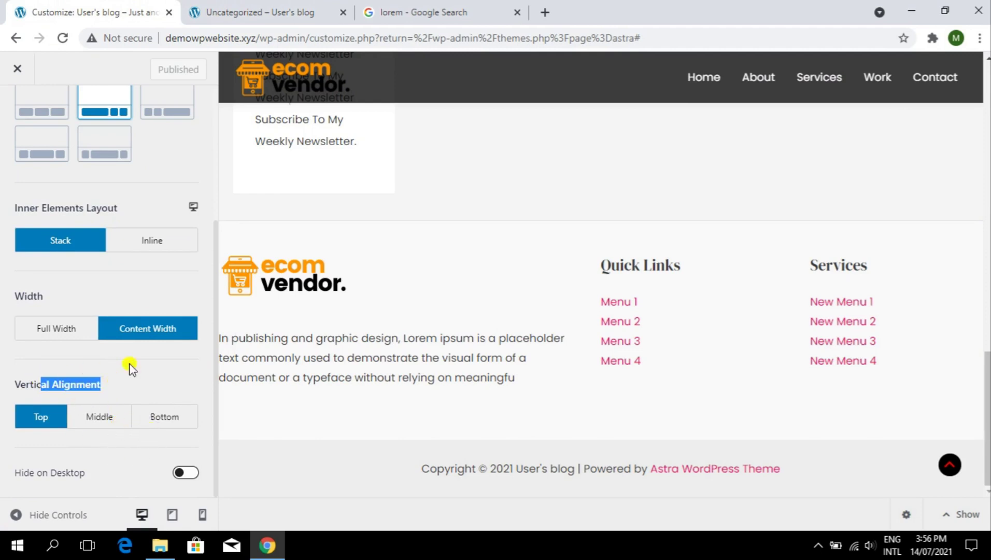
scroll(135, 354, up, 4)
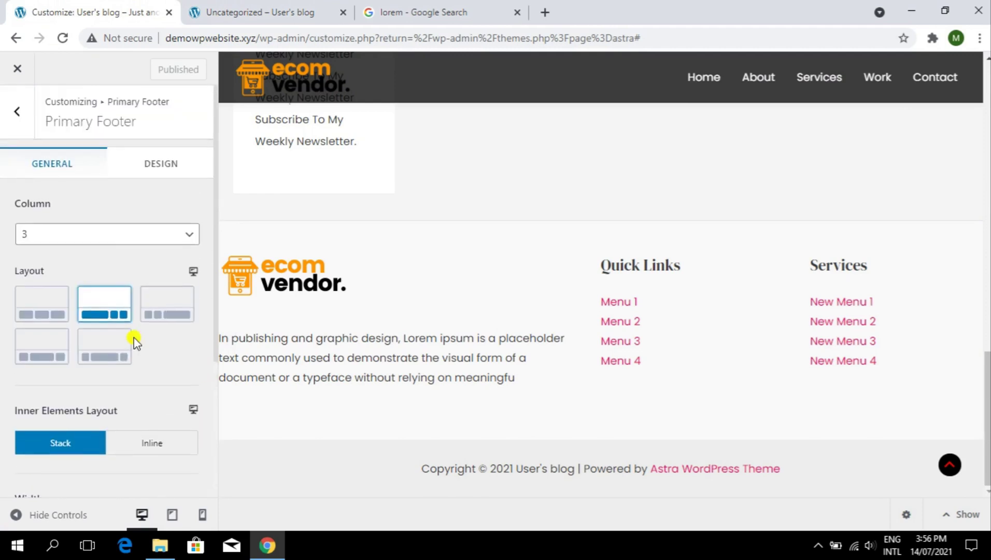
click(99, 236)
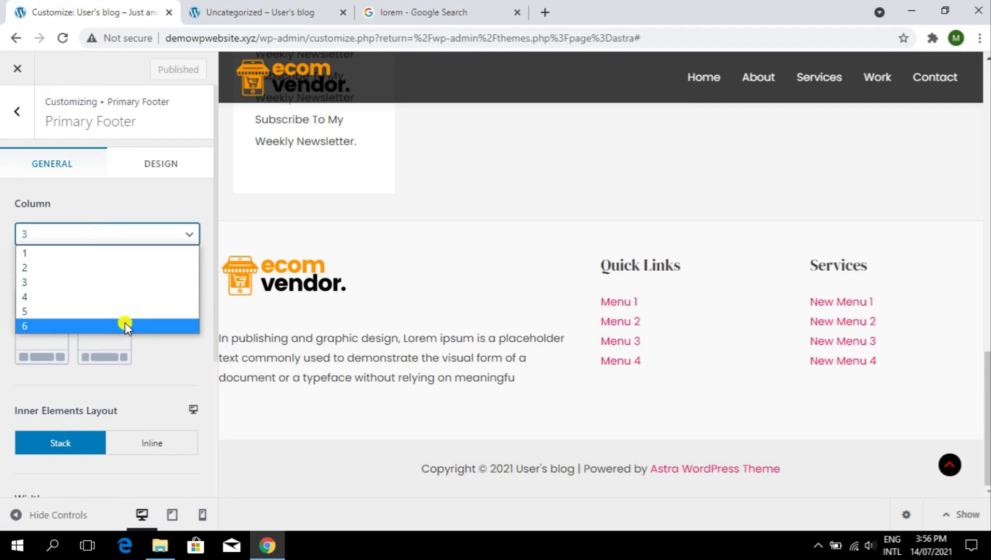
click(138, 190)
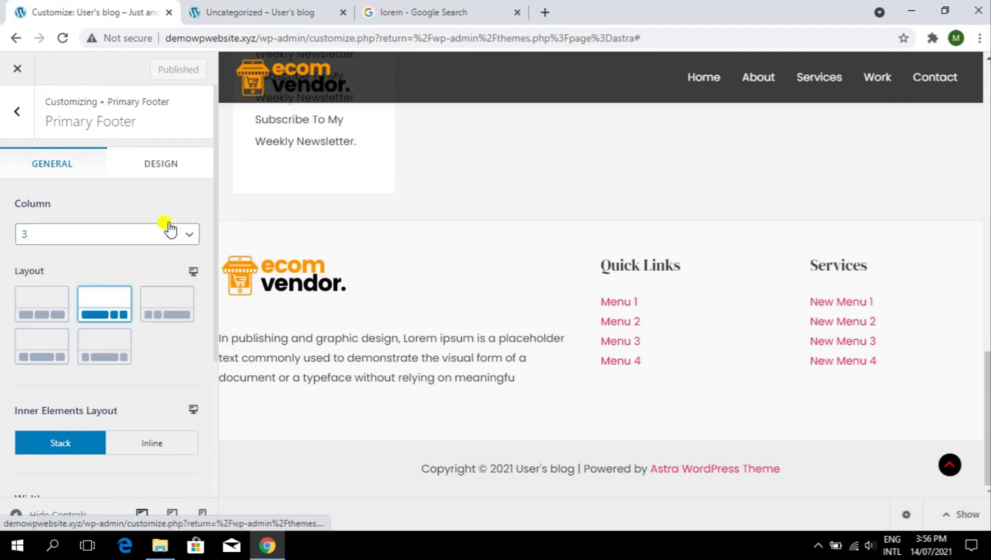
click(155, 163)
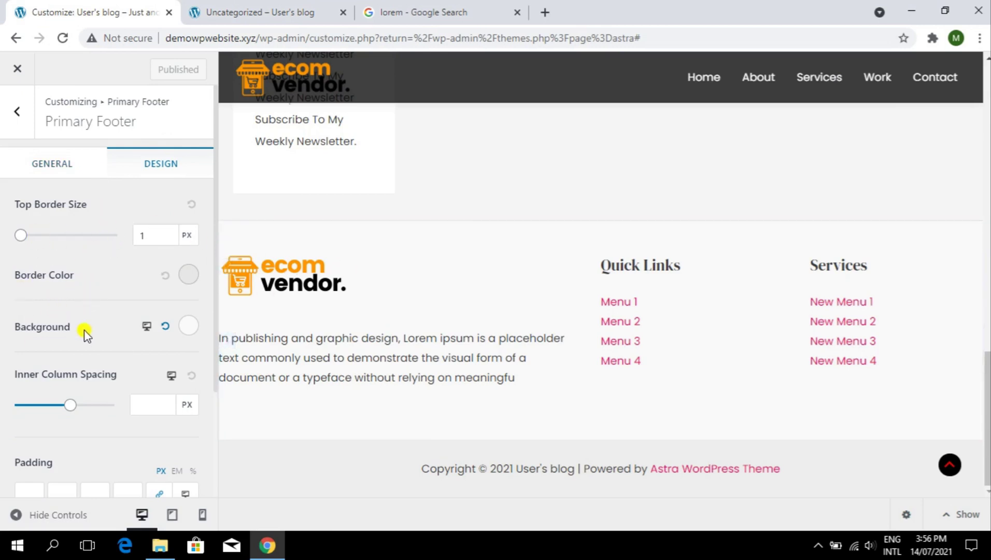
Reset the Primary Footer background colour to plain white
scroll(104, 337, down, 3)
scroll(115, 362, up, 3)
scroll(117, 310, down, 3)
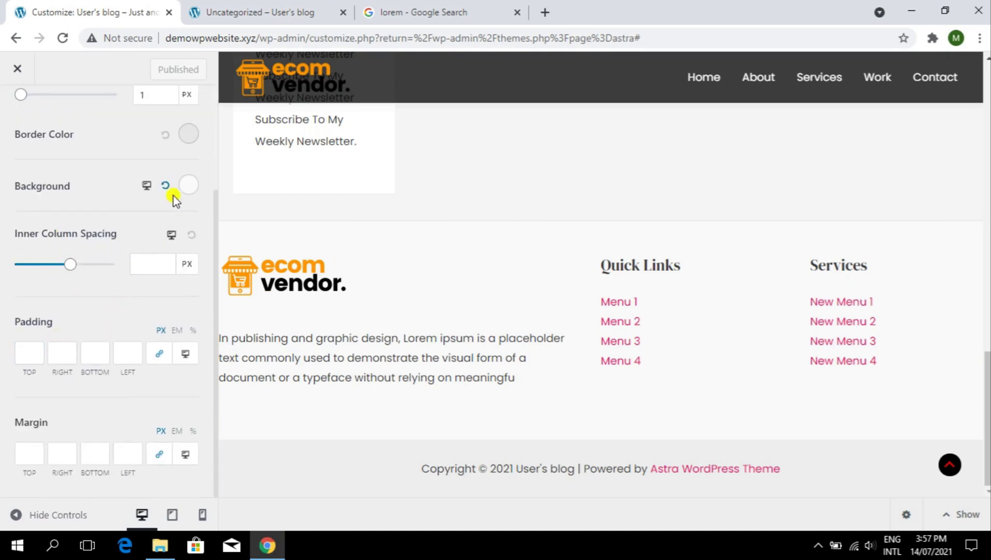
click(185, 186)
click(165, 185)
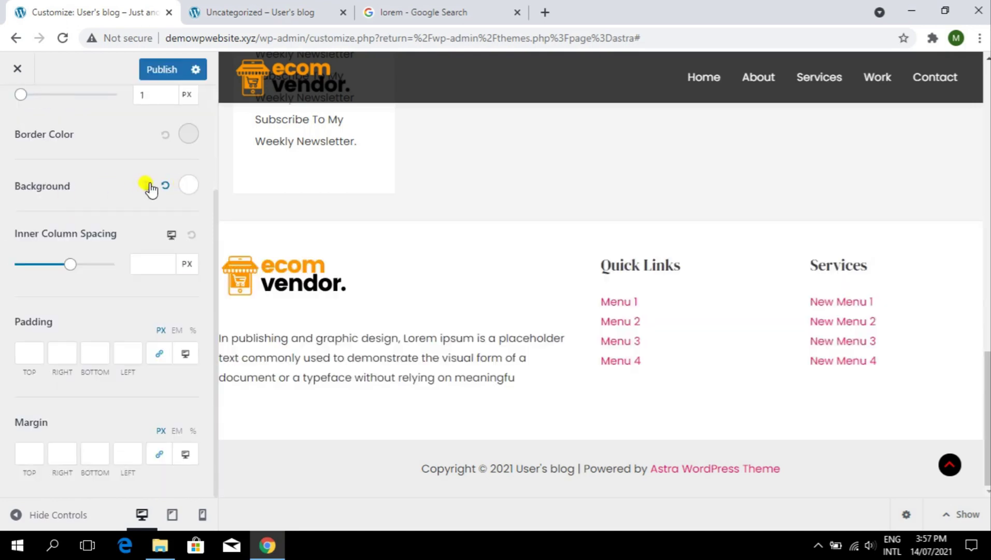
Reload the live page to confirm the white footer background
click(261, 7)
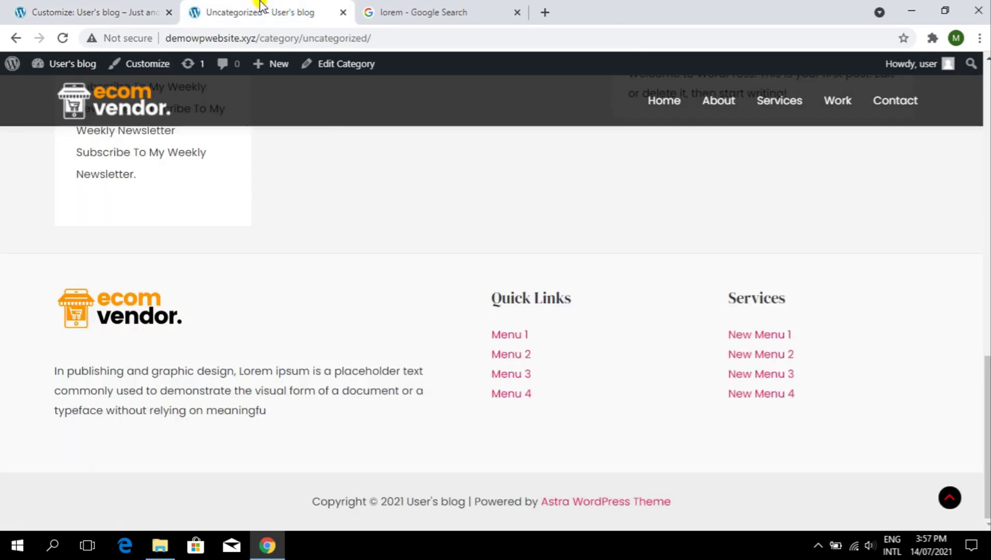
key(F5)
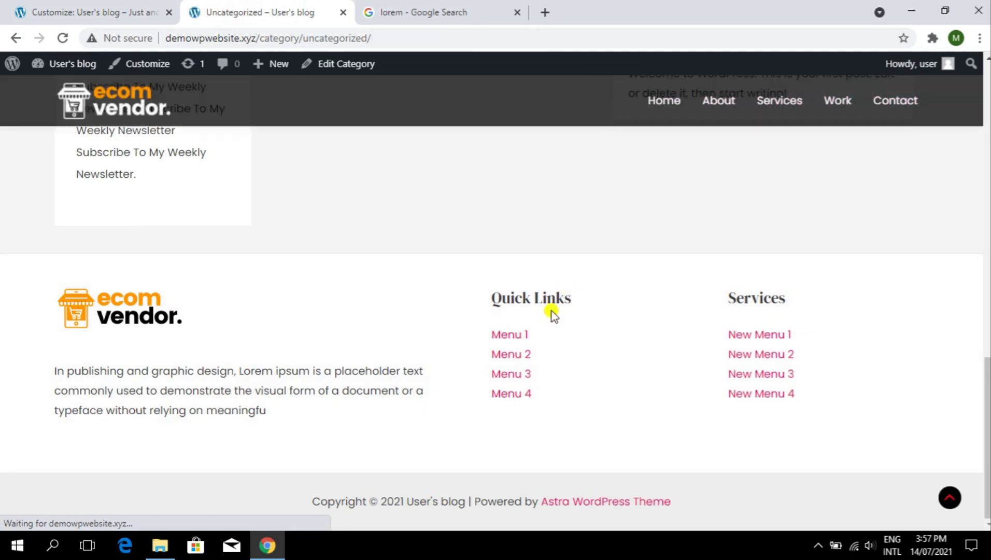
click(29, 13)
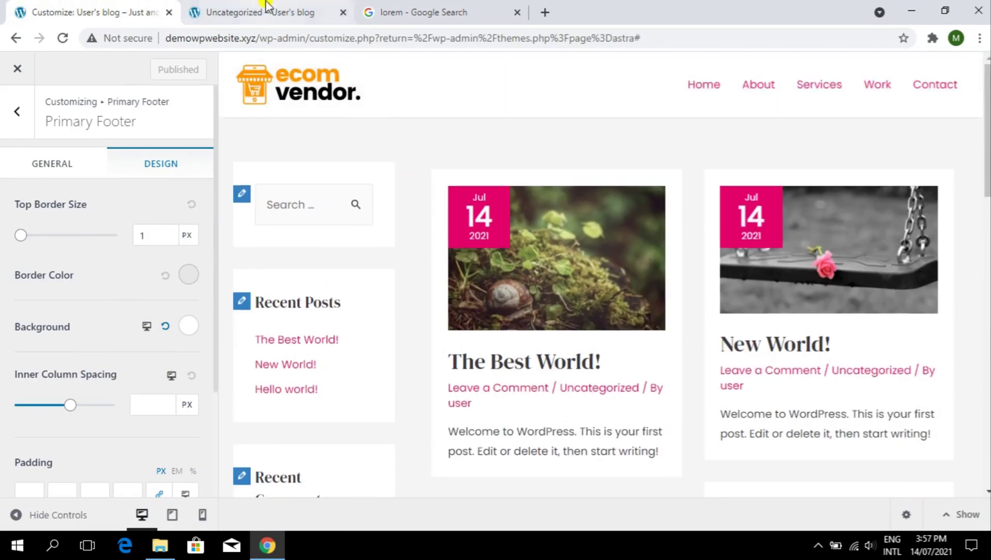
click(266, 5)
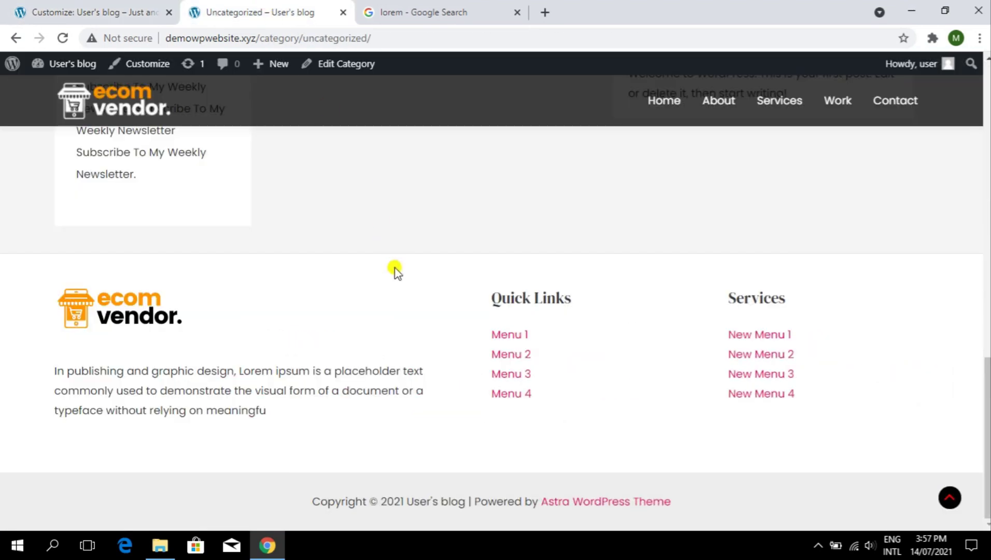
scroll(394, 267, up, 15)
click(2, 3)
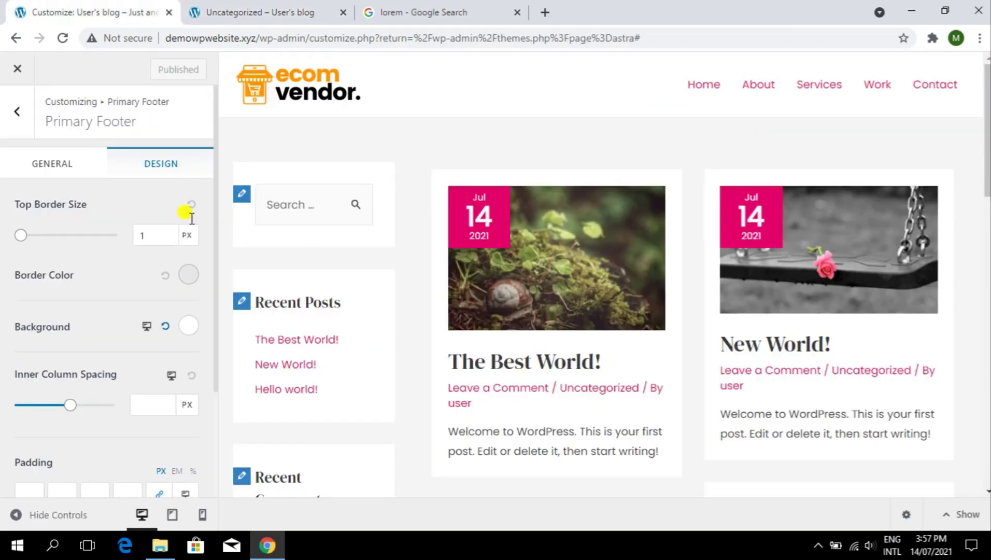
Return to the footer builder overview and scroll through it
click(17, 111)
scroll(715, 294, down, 5)
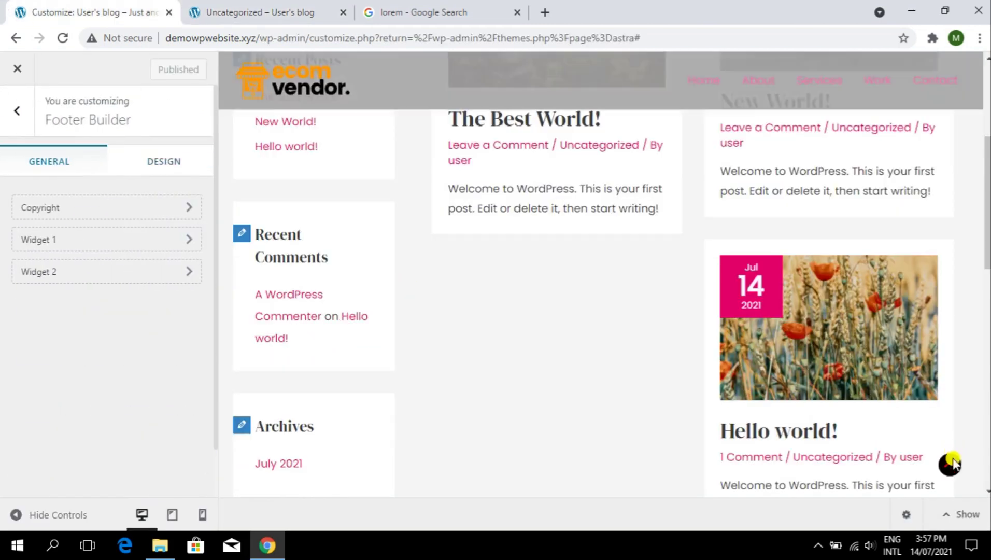
scroll(699, 309, down, 5)
scroll(686, 301, up, 15)
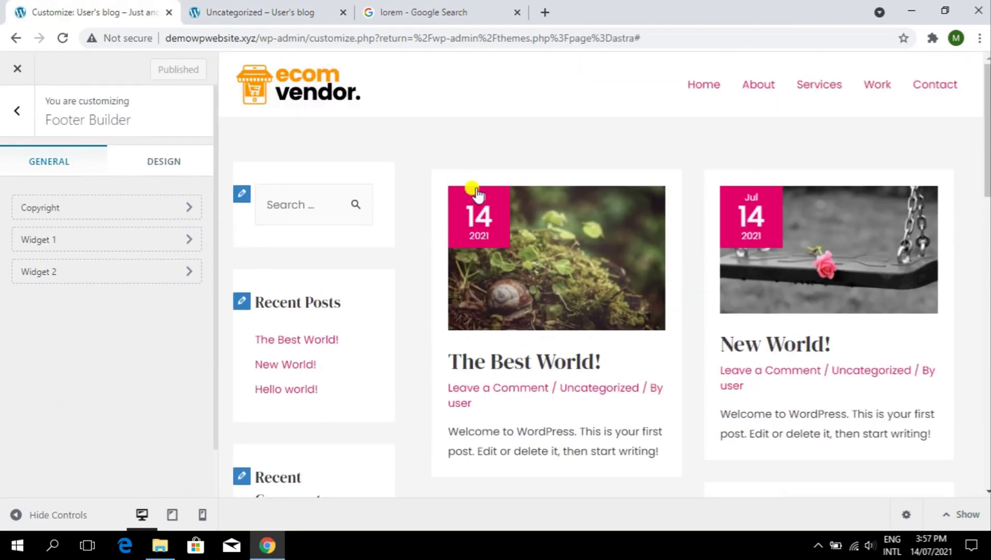
From the admin dashboard, open Appearance > Custom Layouts in a new tab
click(310, 6)
mouse_move(78, 65)
click(81, 91)
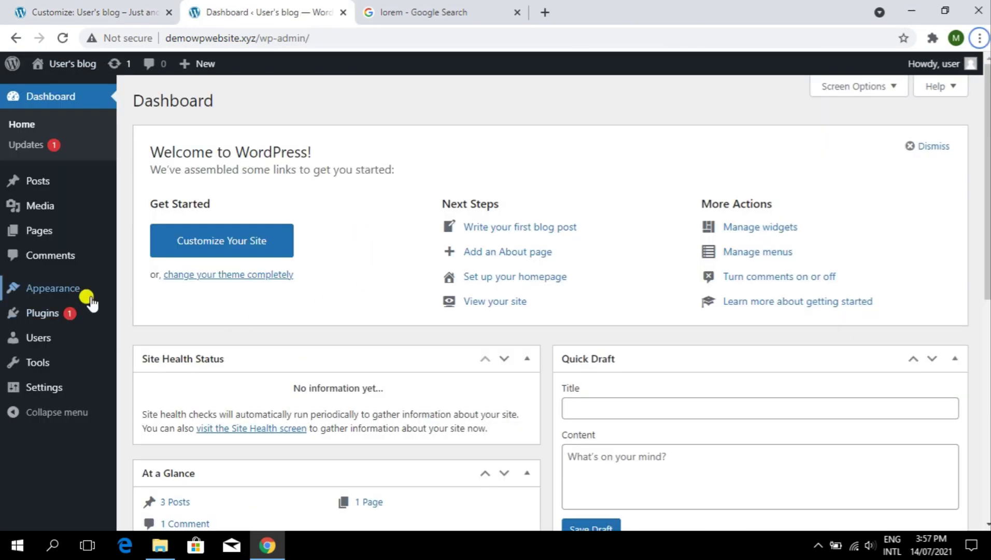
mouse_move(95, 293)
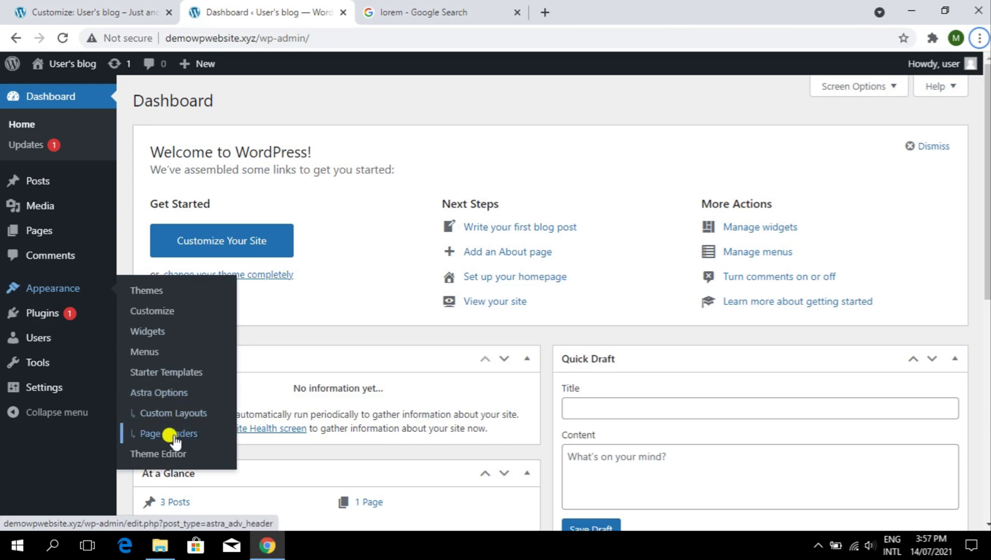
right_click(169, 412)
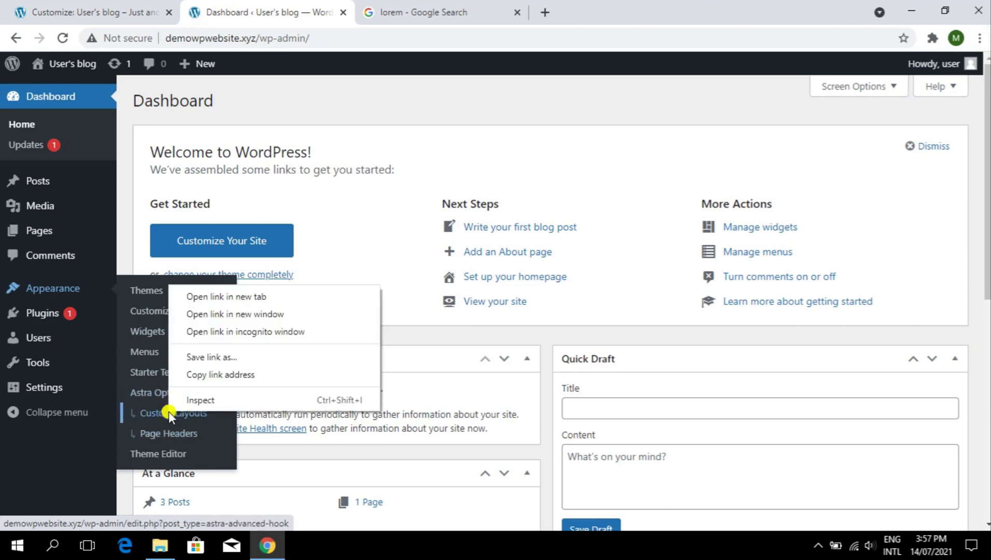
click(182, 296)
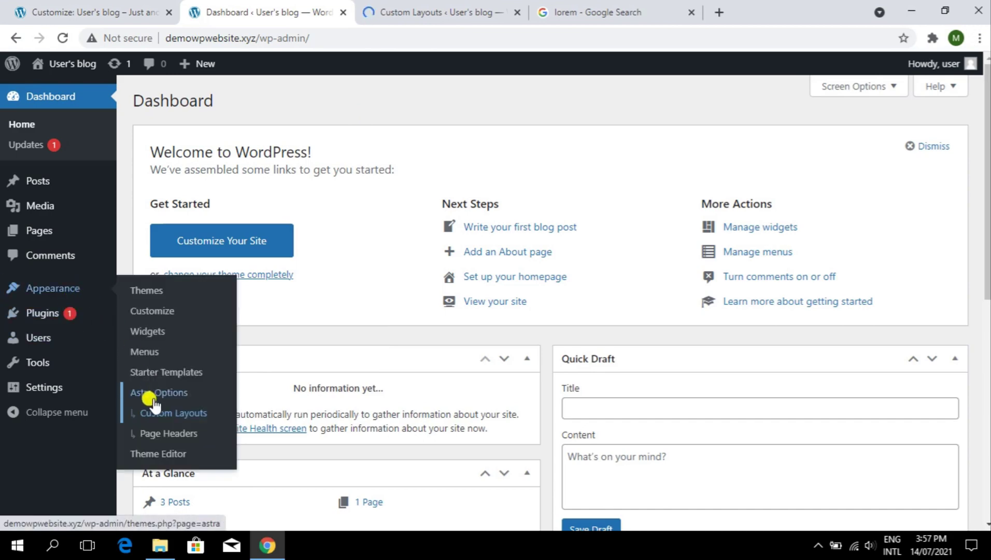
click(166, 469)
Browse the Customizer's main sections and homepage settings, then close the Customizer
click(93, 12)
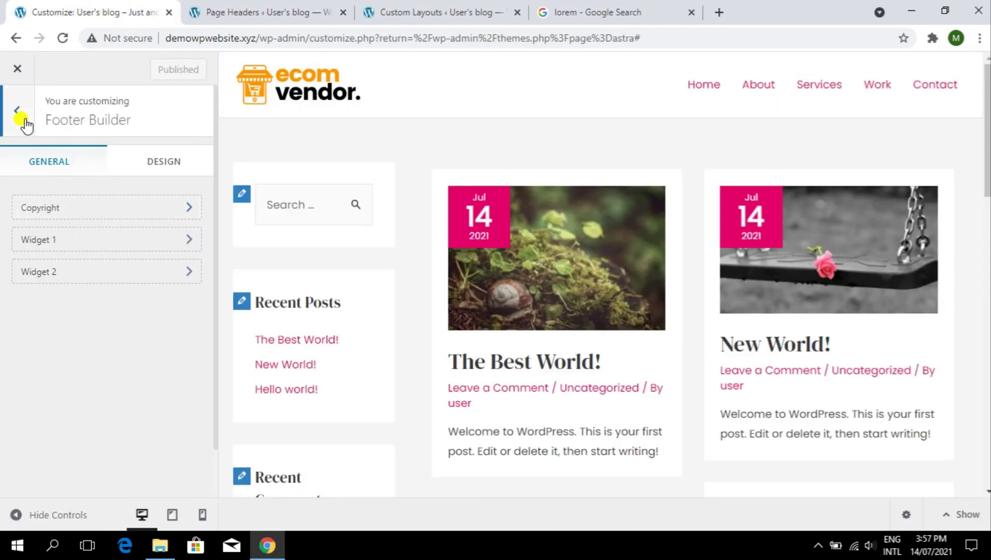
click(21, 118)
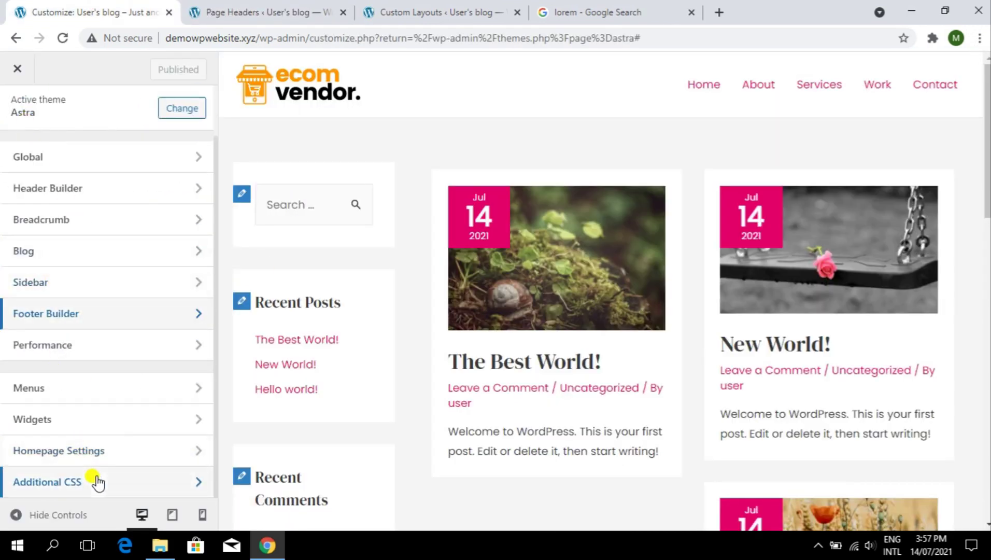
click(130, 459)
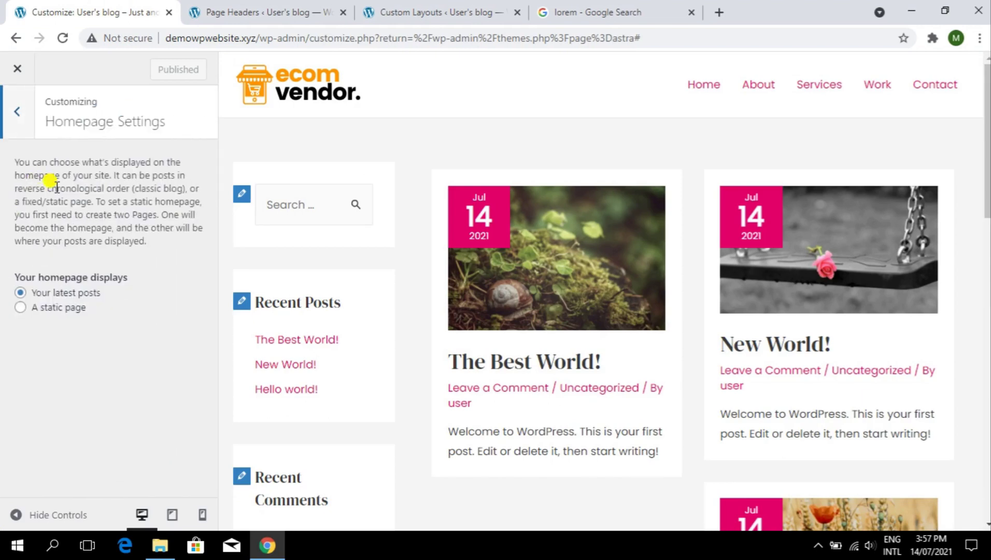
click(15, 119)
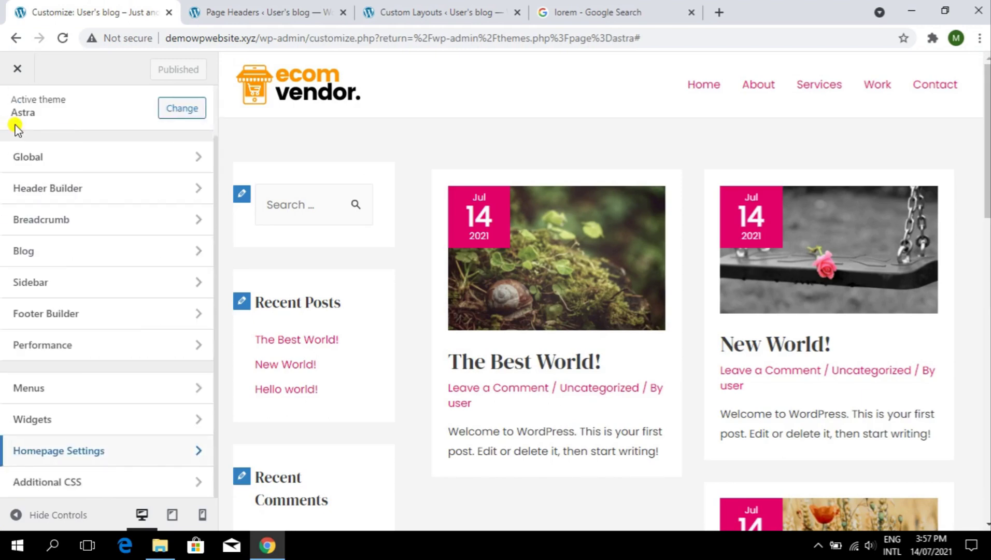
scroll(144, 246, up, 1)
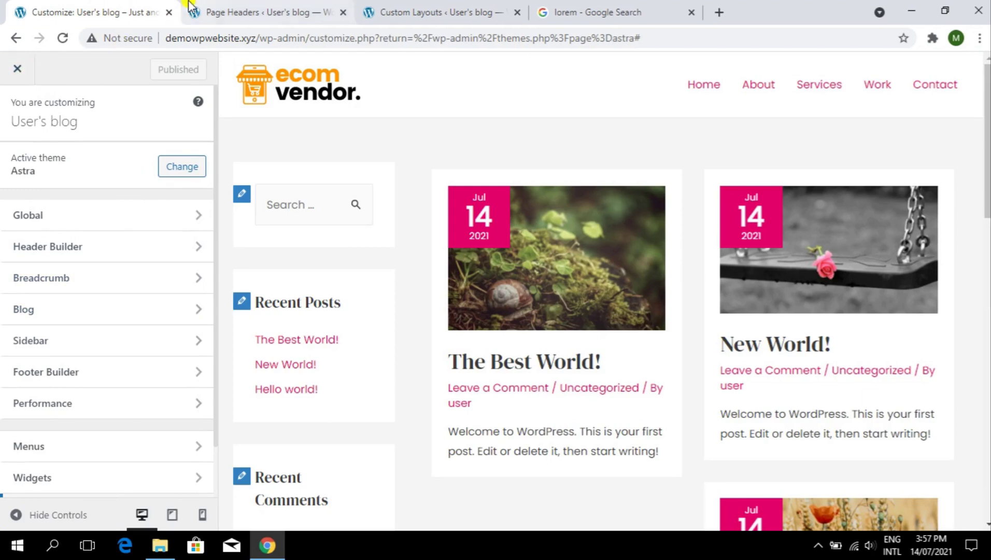
click(169, 12)
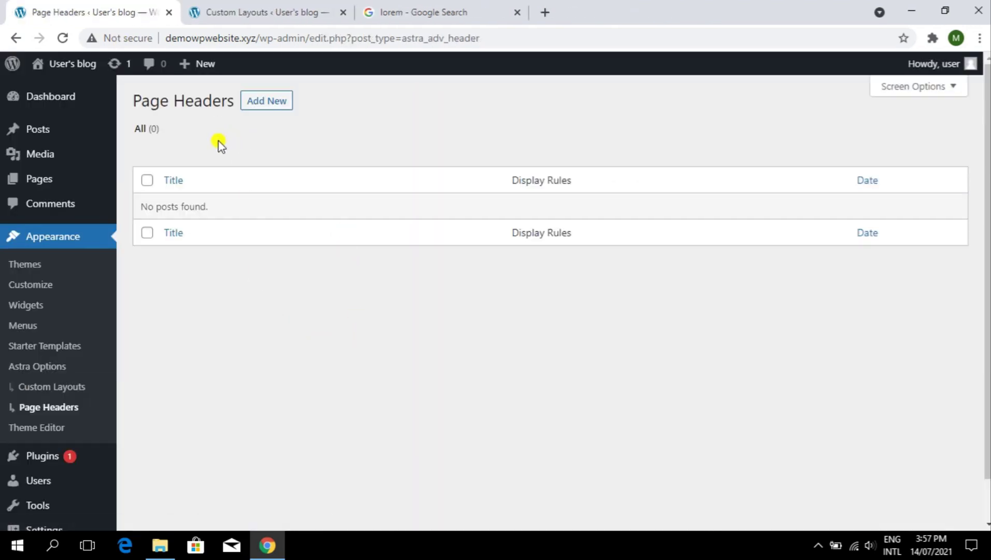
Add a new custom layout titled 'New Layout' and open its Layout type dropdown
drag(221, 9, 104, 10)
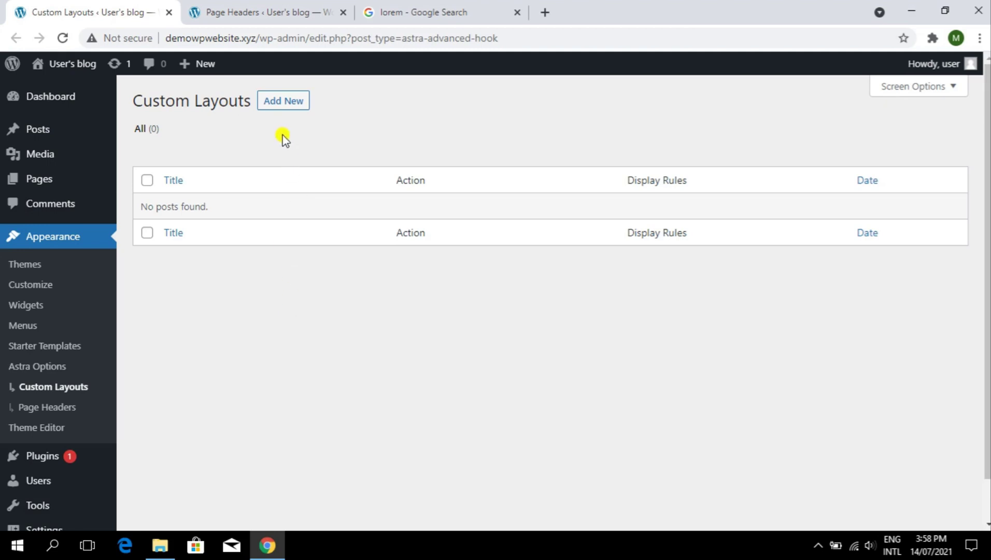
click(282, 104)
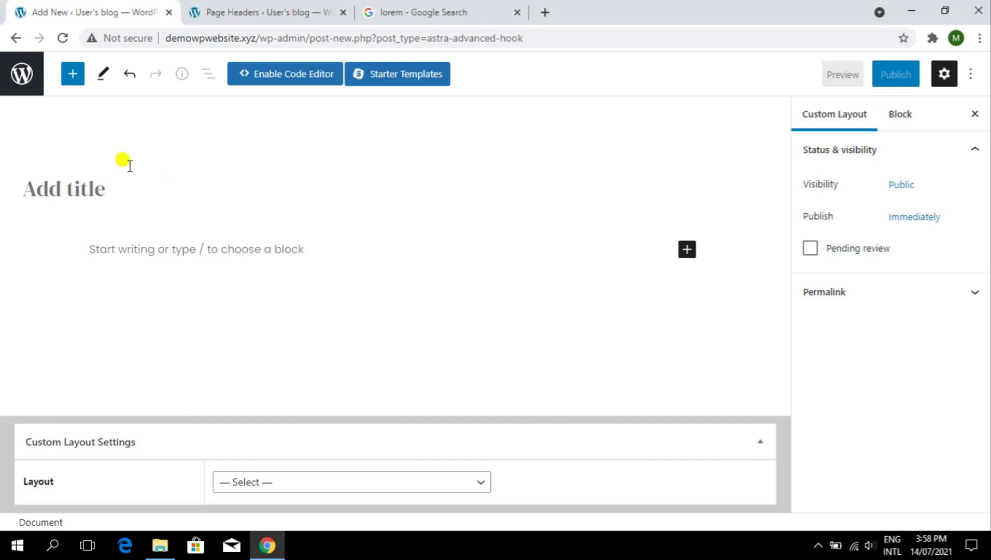
text(Cus)
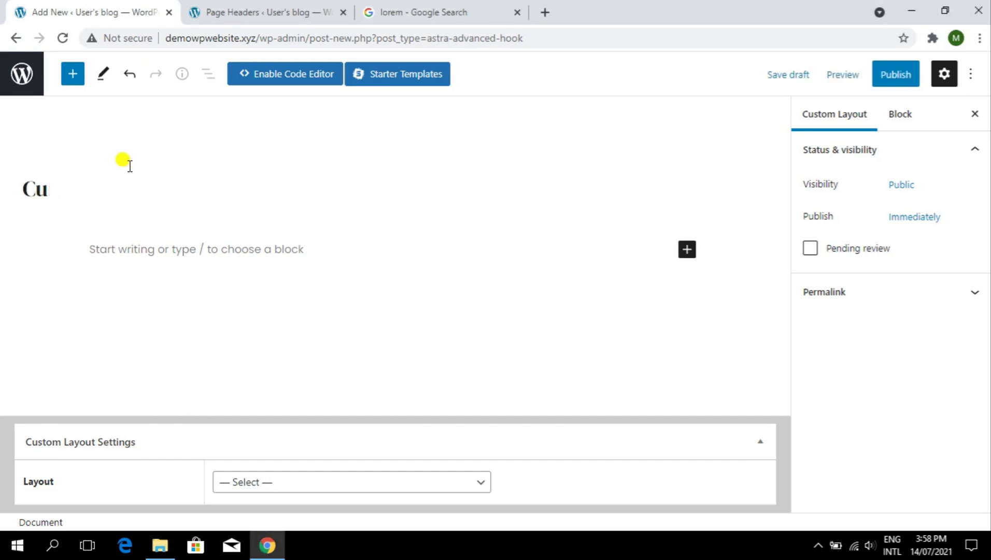
key(BackSpace)
key(BackSpace)
text(New Layout)
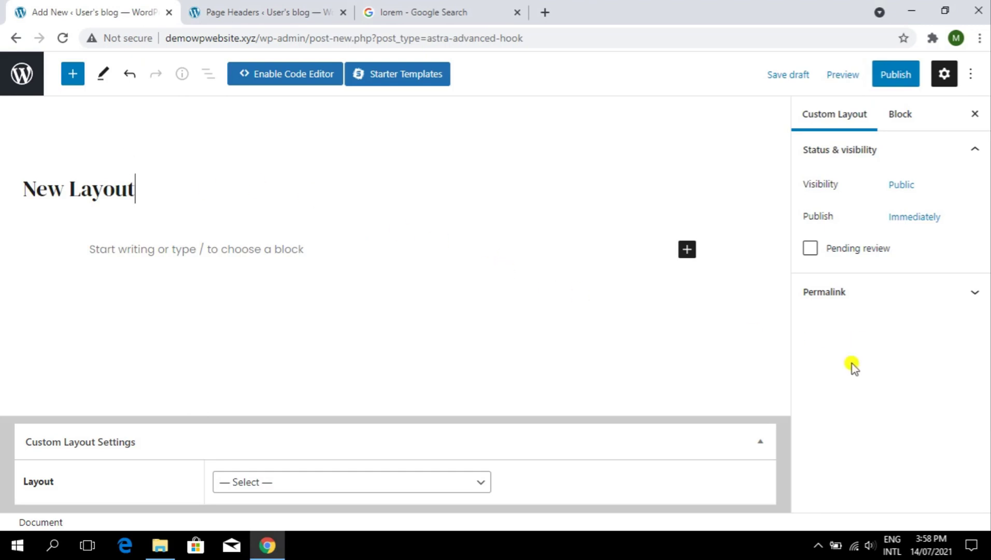
click(281, 479)
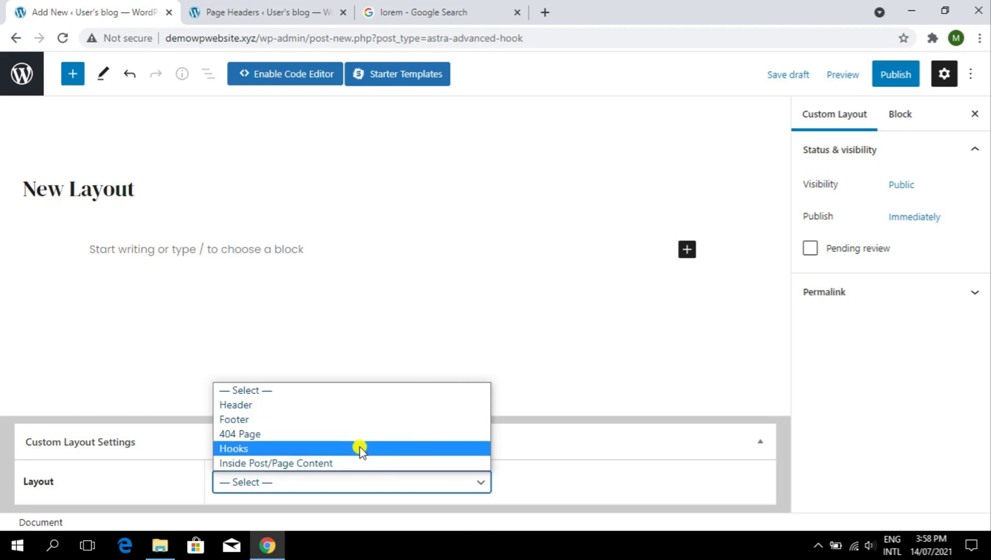
Set the layout type to Header, trying the sticky and shrink options before turning sticky off
click(358, 405)
scroll(394, 353, down, 4)
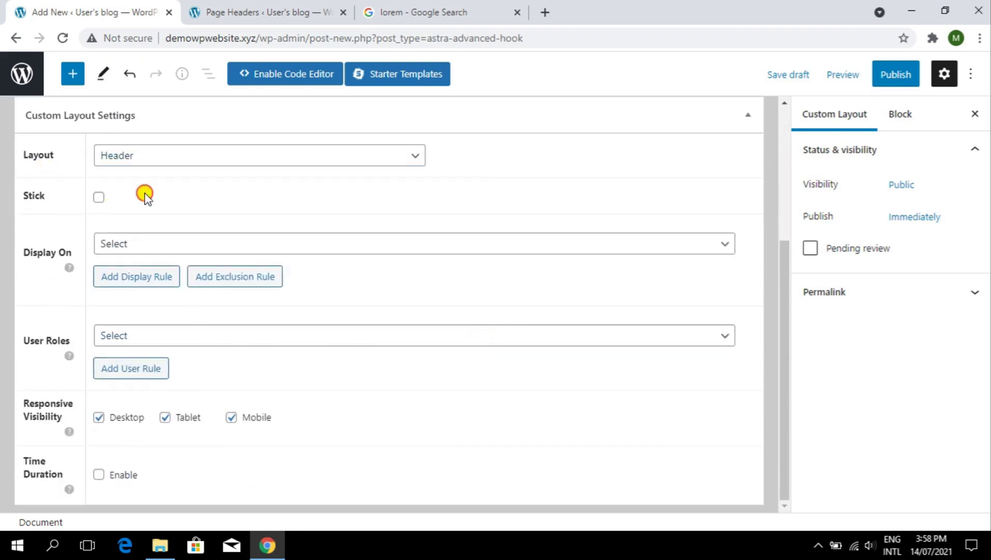
click(98, 200)
click(98, 235)
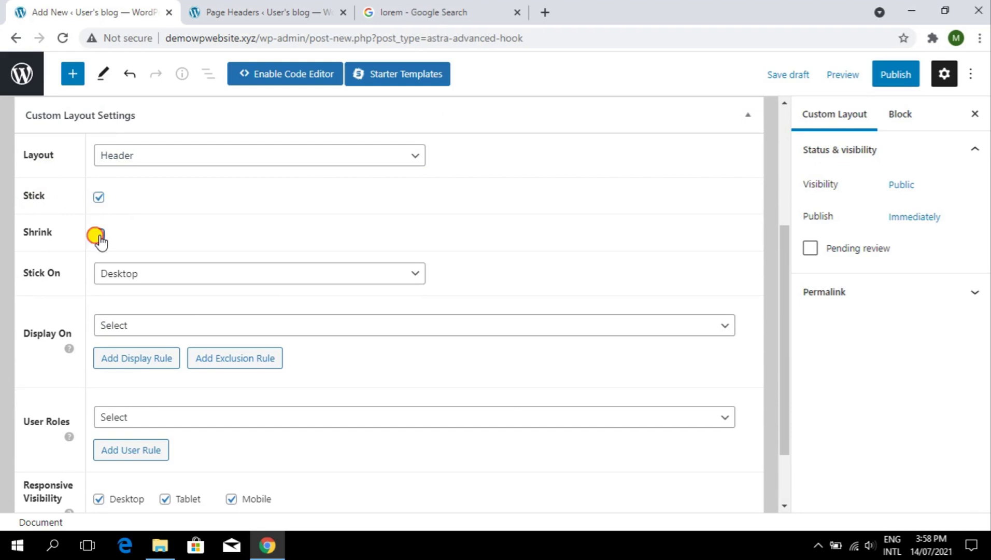
click(99, 198)
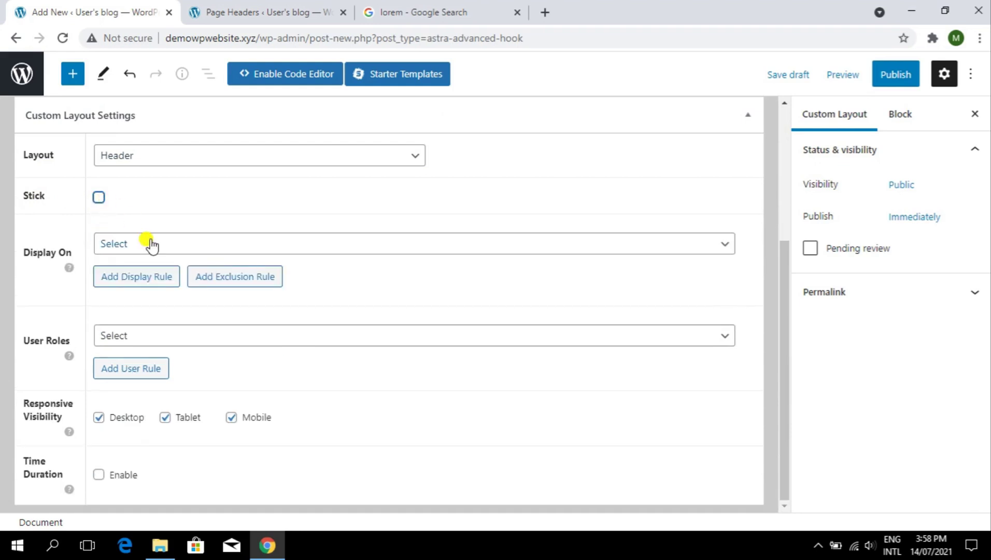
Leave Display On unset and tick Time Duration Enable, keeping the type as Header
click(177, 238)
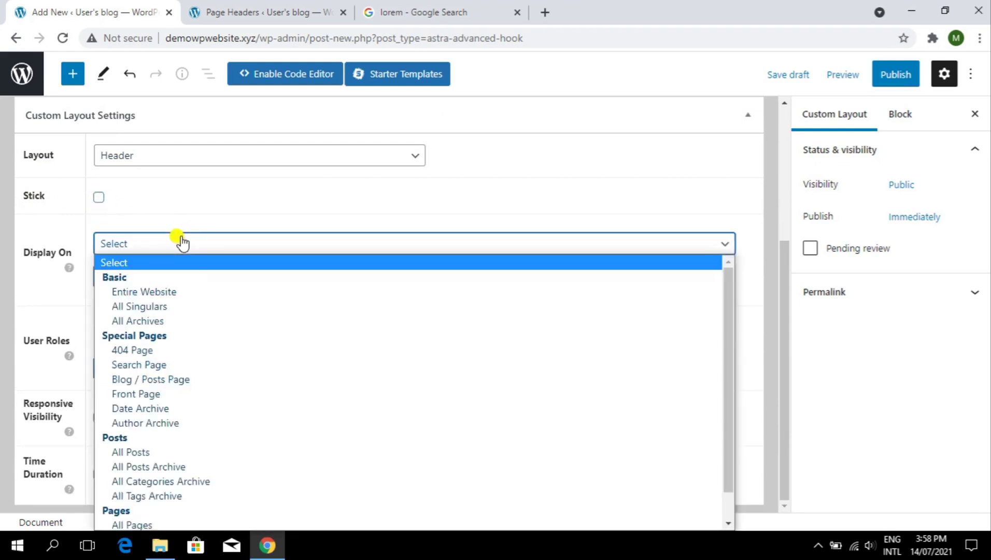
click(184, 244)
click(183, 245)
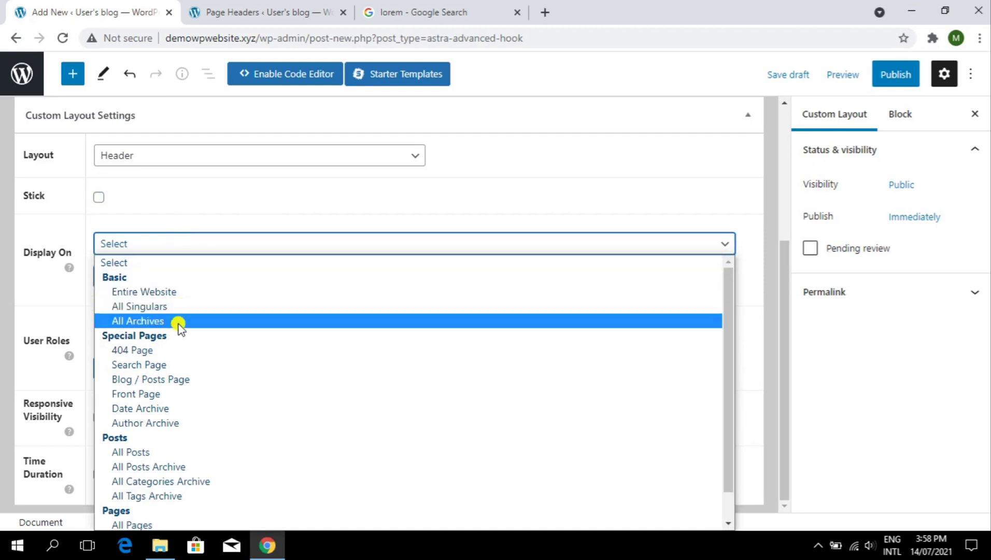
click(188, 231)
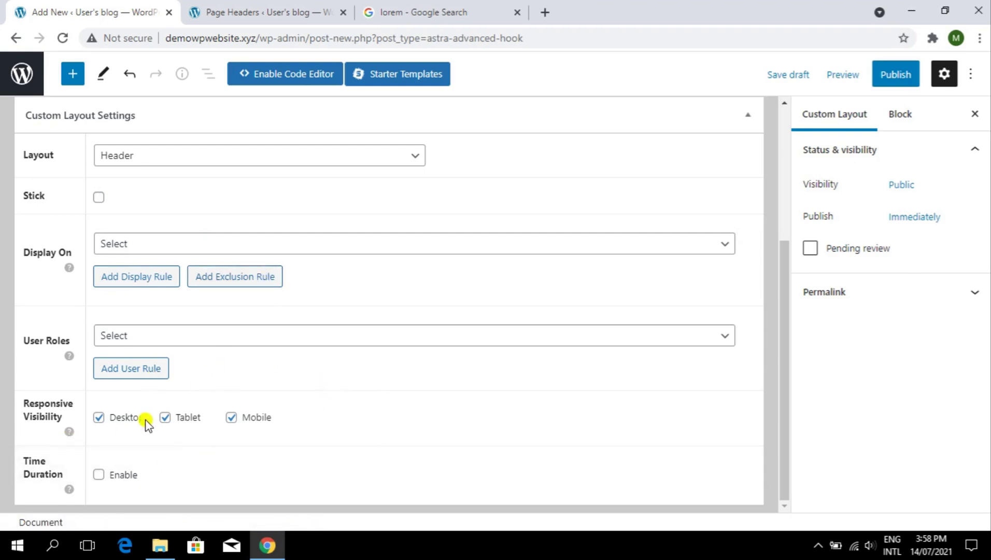
click(98, 474)
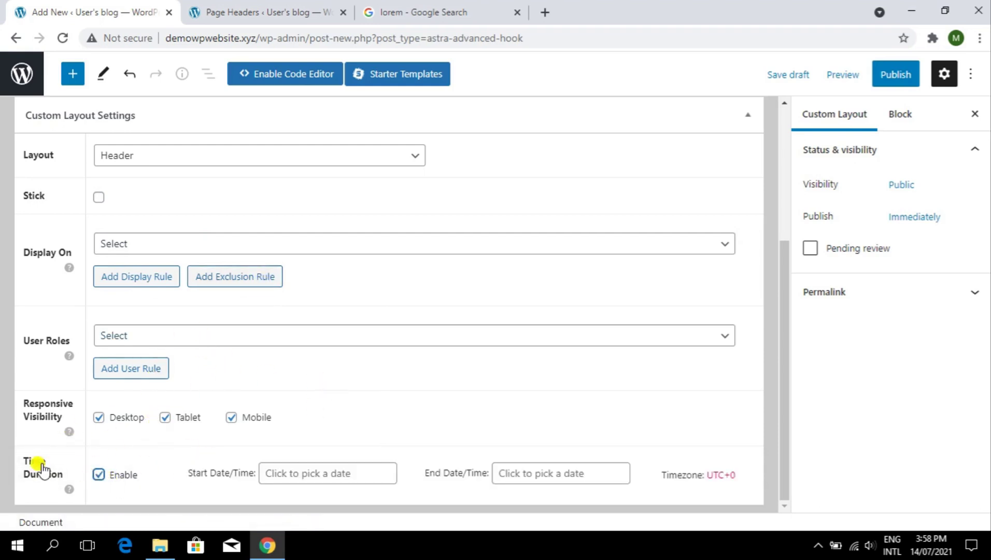
click(130, 155)
click(228, 190)
Change the custom layout's type from Header to Hooks
click(185, 153)
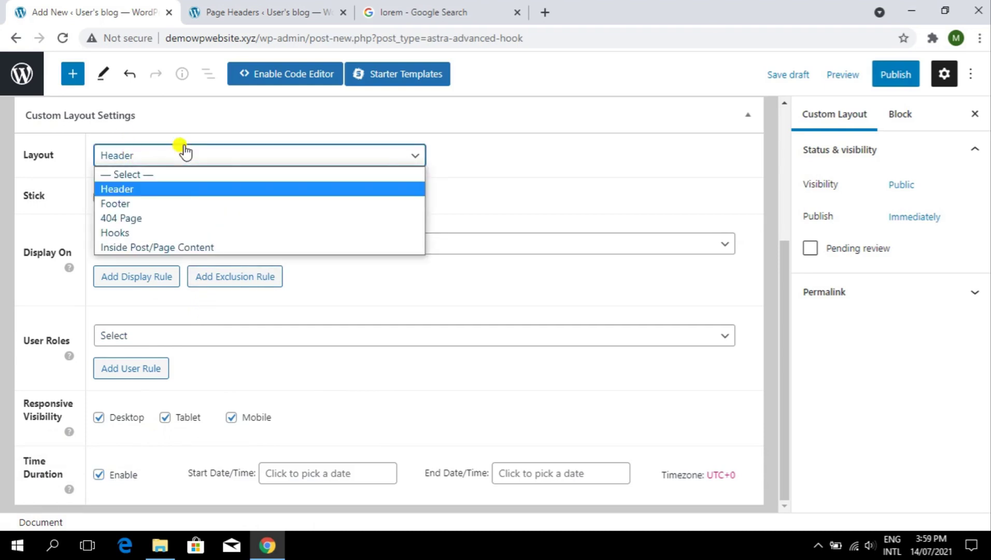
click(199, 234)
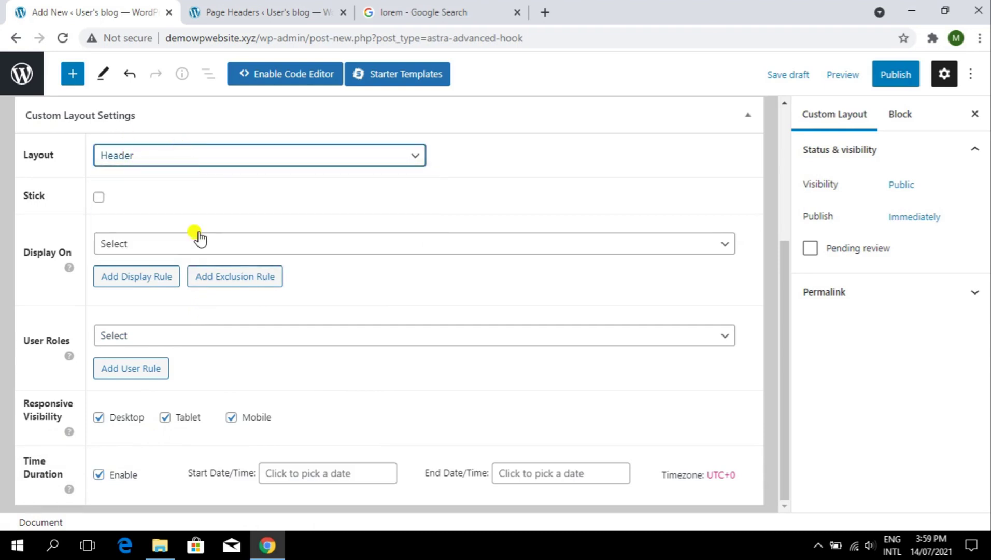
scroll(229, 320, down, 3)
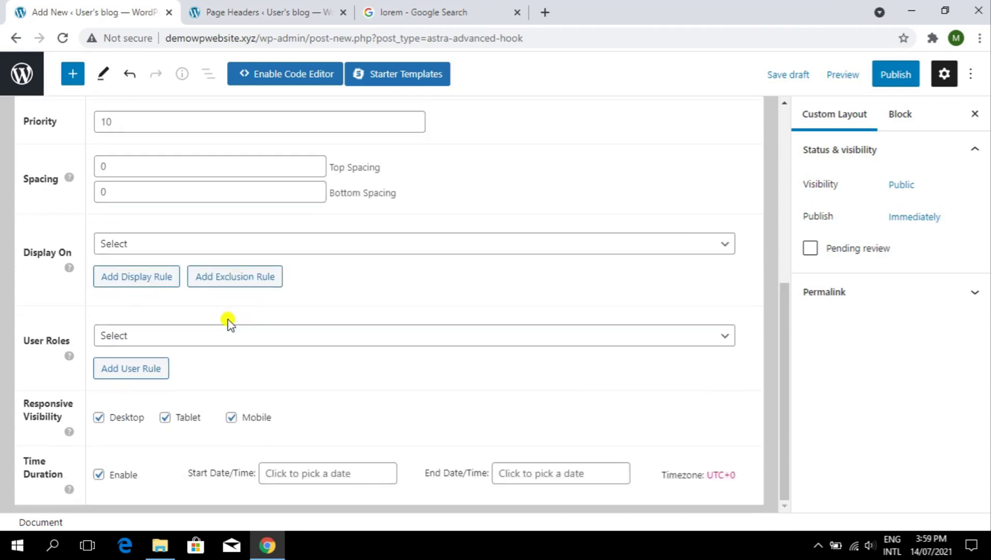
scroll(230, 322, up, 4)
Scroll through the Action list of head, header, content and footer hooks without choosing one
click(204, 326)
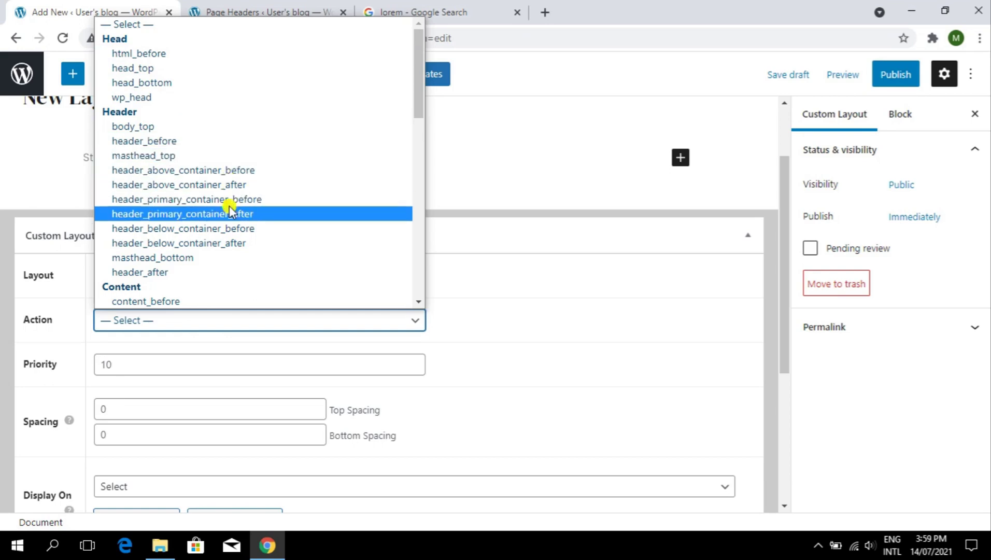
scroll(228, 184, down, 9)
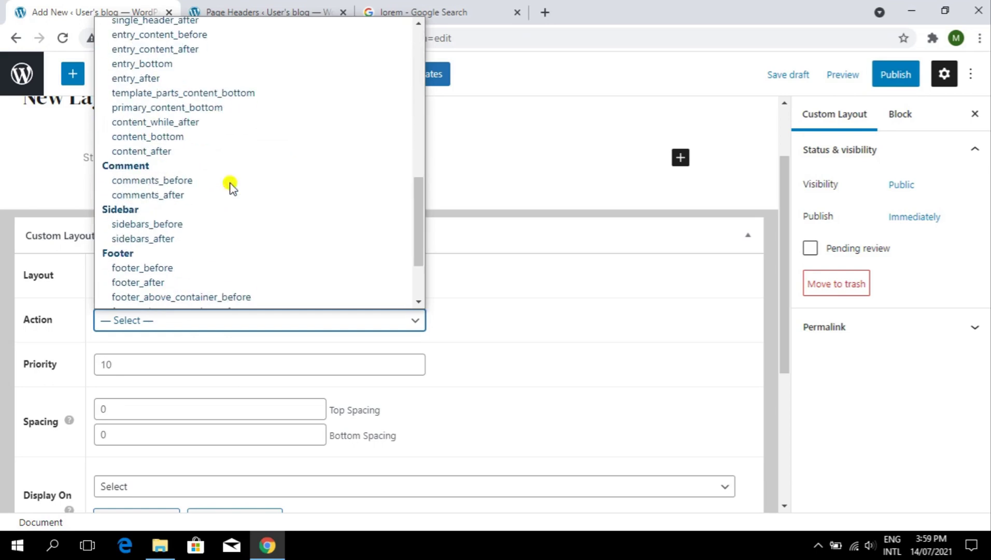
drag(420, 237, 411, 181)
click(536, 283)
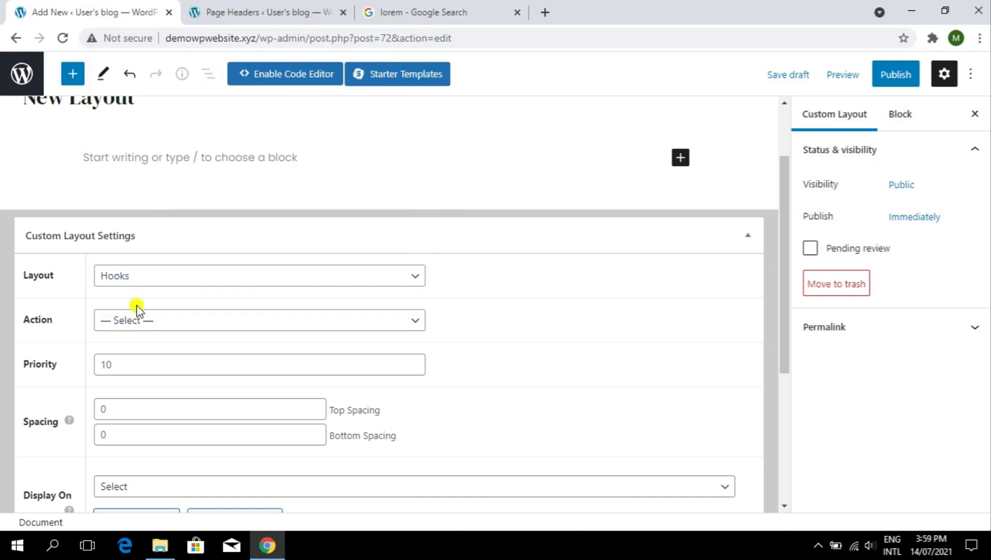
click(170, 321)
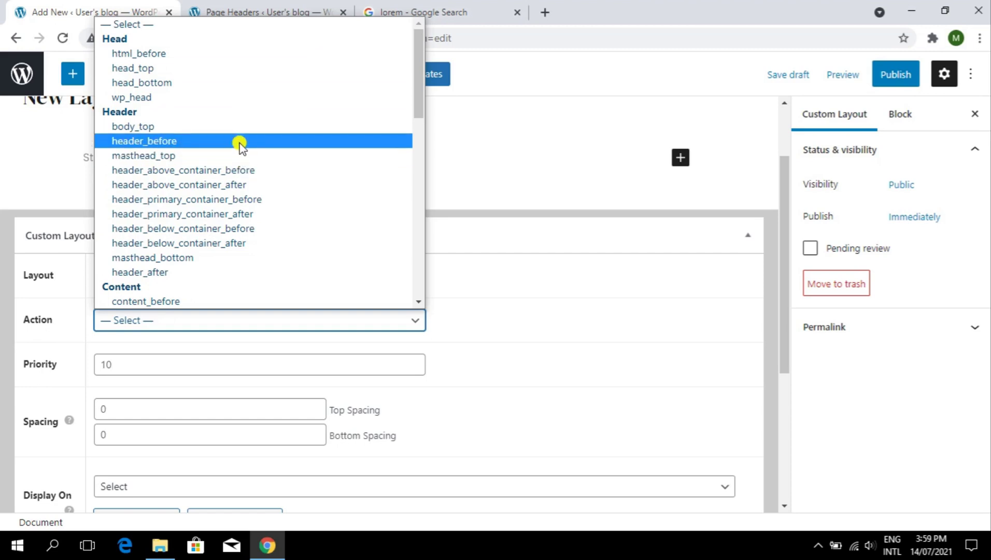
scroll(256, 215, down, 7)
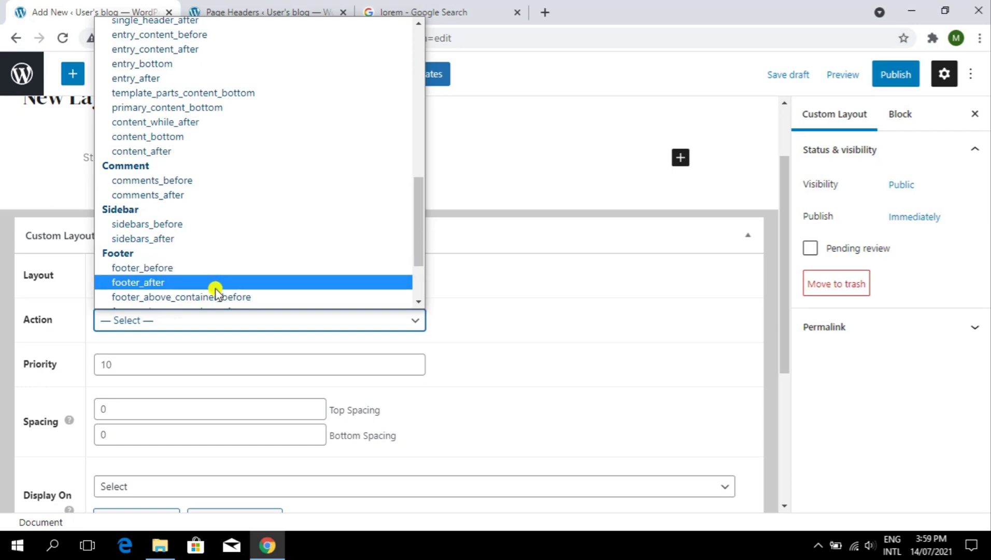
drag(419, 239, 421, 206)
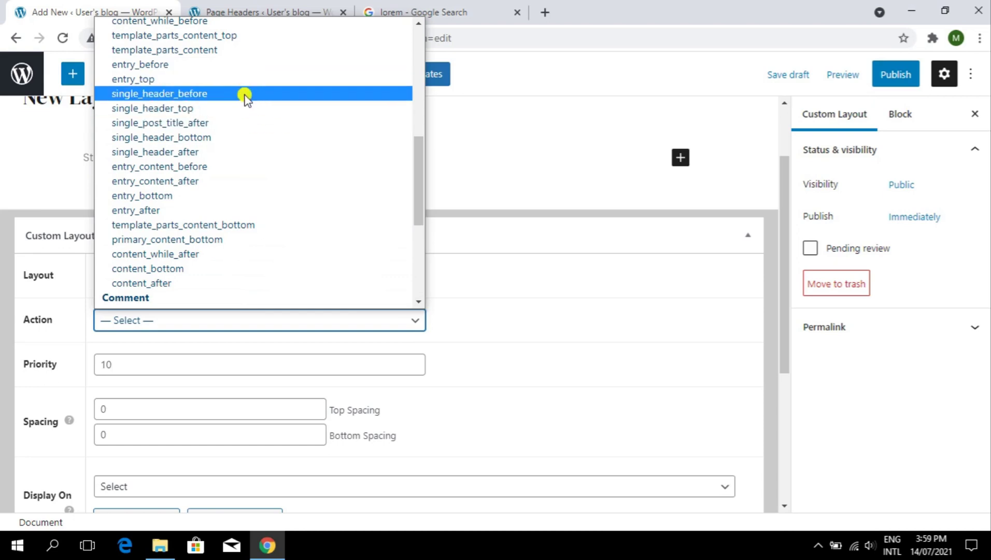
drag(418, 193, 420, 95)
Change the layout type to Inside Post/Page Content, located after a certain number of blocks
click(538, 284)
click(321, 275)
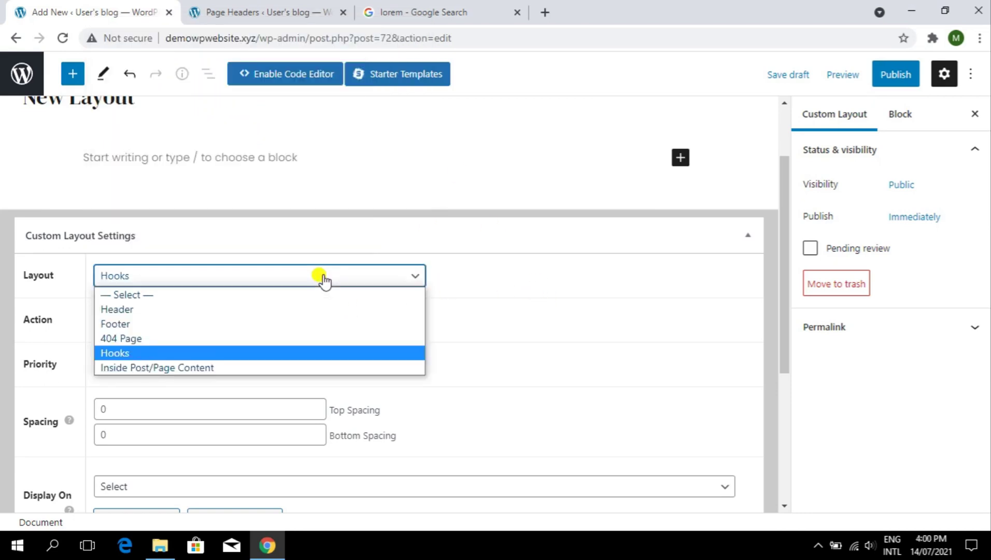
click(320, 367)
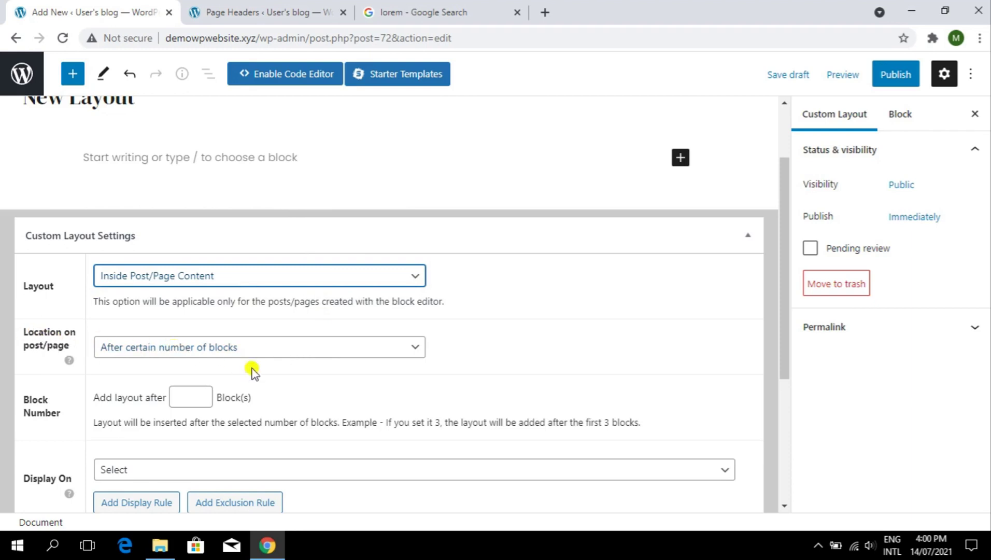
click(269, 355)
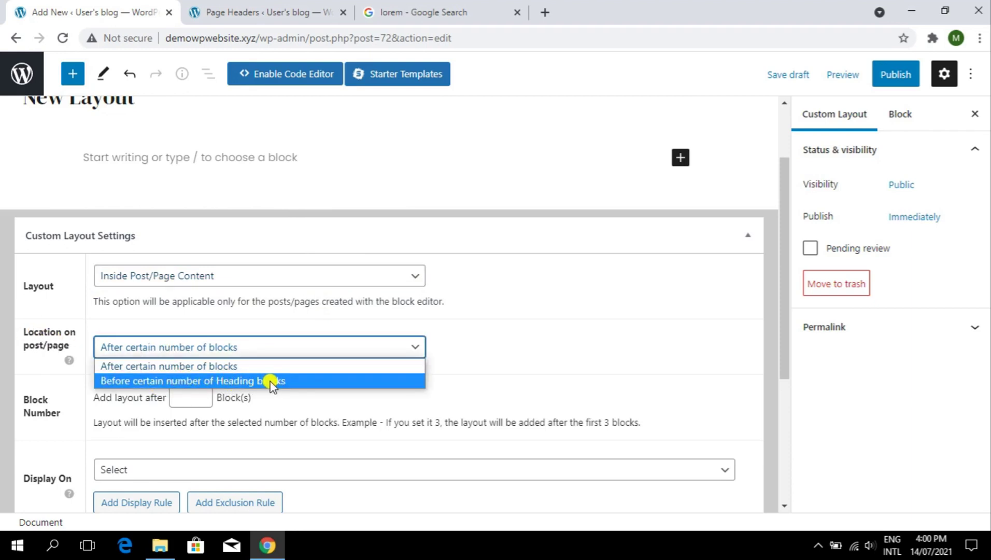
click(291, 365)
Keep 'After certain number of blocks' as the location and set Block Number to 1
scroll(199, 430, down, 2)
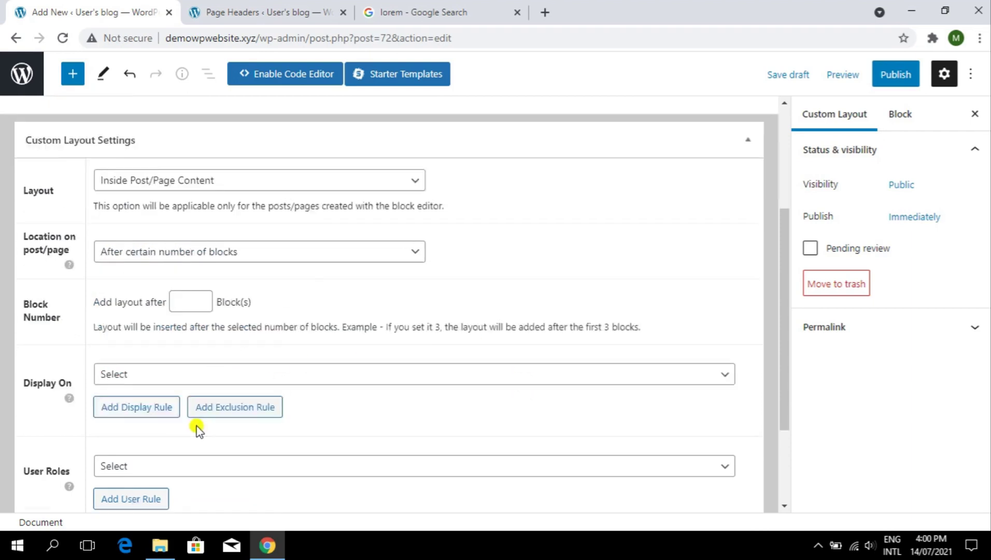
scroll(199, 429, down, 3)
click(204, 122)
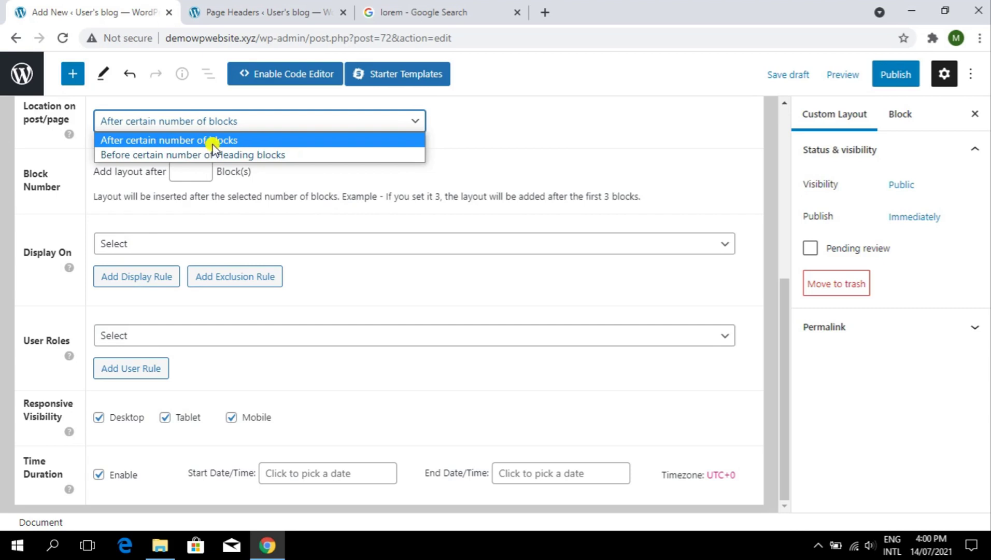
click(218, 192)
click(200, 166)
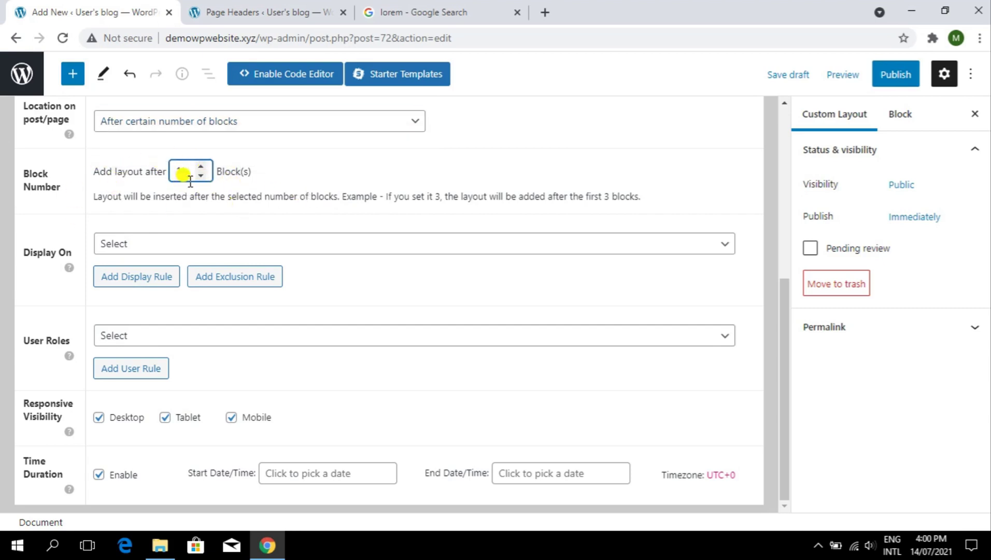
double_click(187, 173)
click(338, 173)
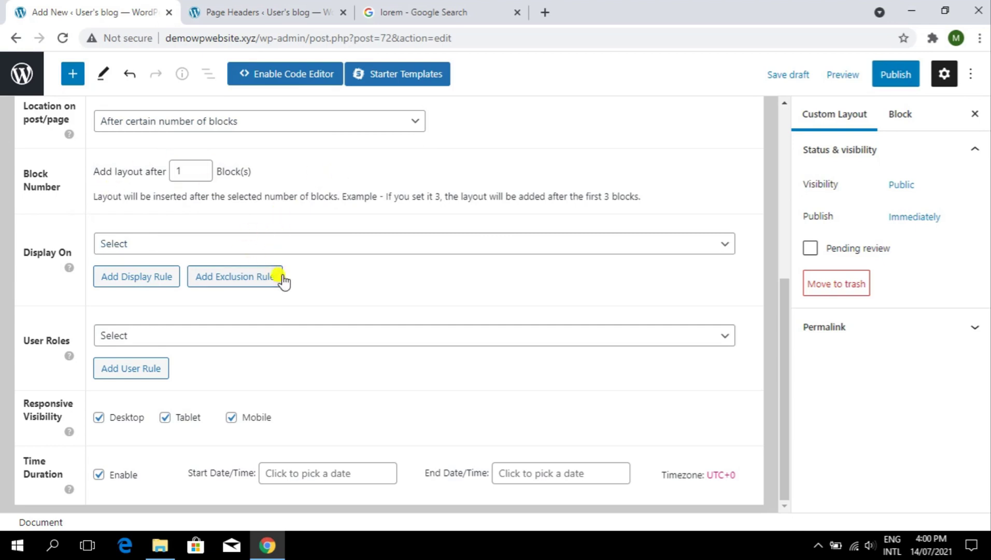
scroll(279, 336, up, 5)
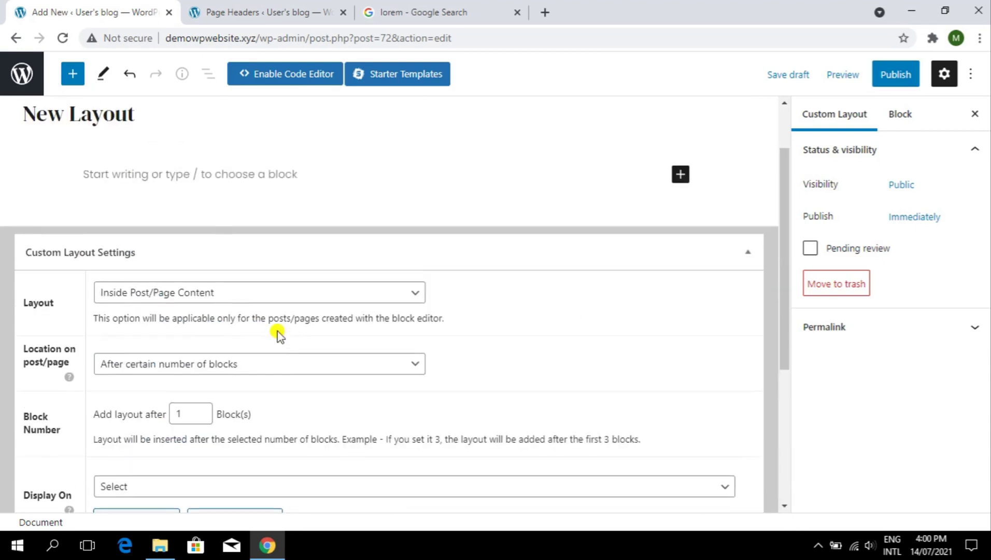
click(232, 294)
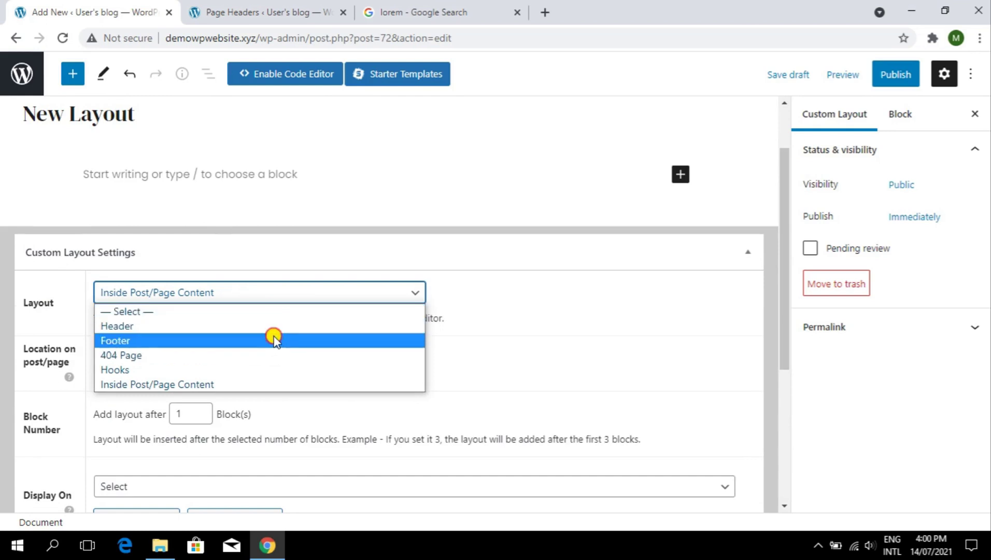
Set the layout type to Header, leaving the Start and End date pickers without dates
click(273, 326)
scroll(513, 255, down, 3)
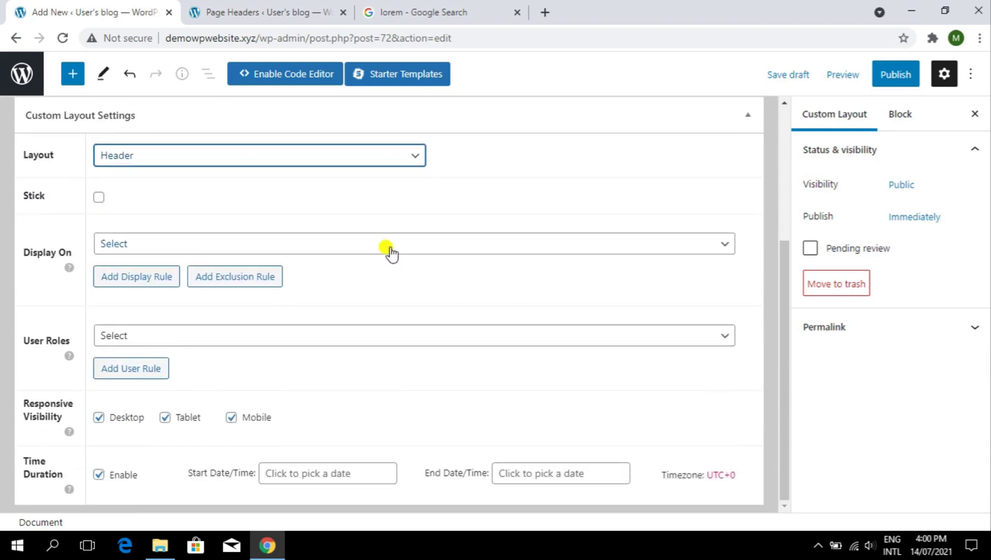
click(293, 473)
click(563, 469)
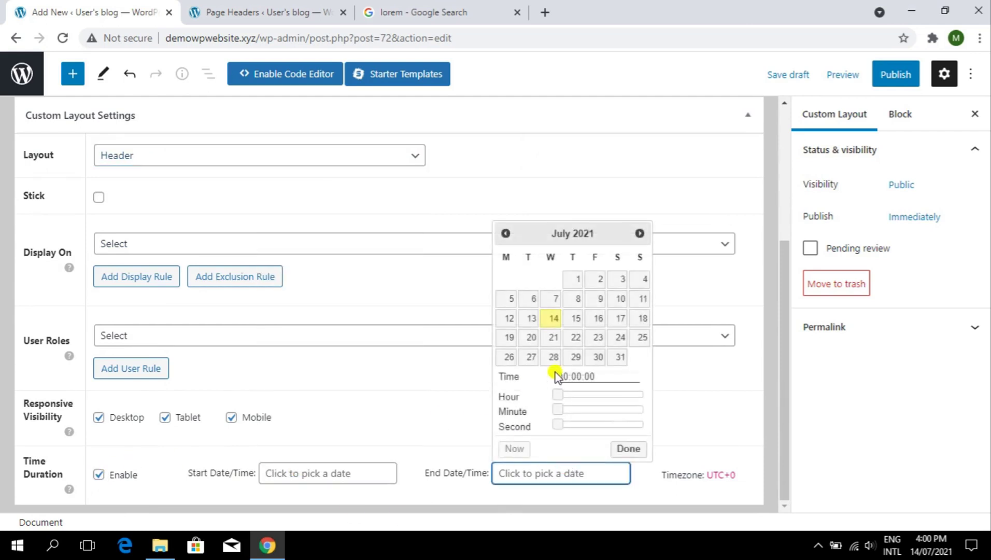
click(467, 424)
click(568, 464)
click(715, 412)
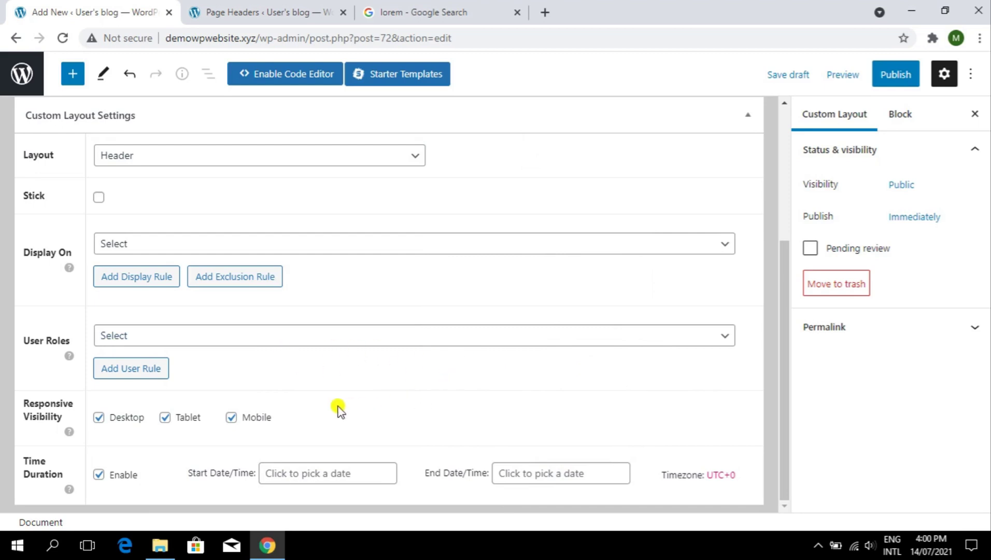
scroll(322, 404, up, 4)
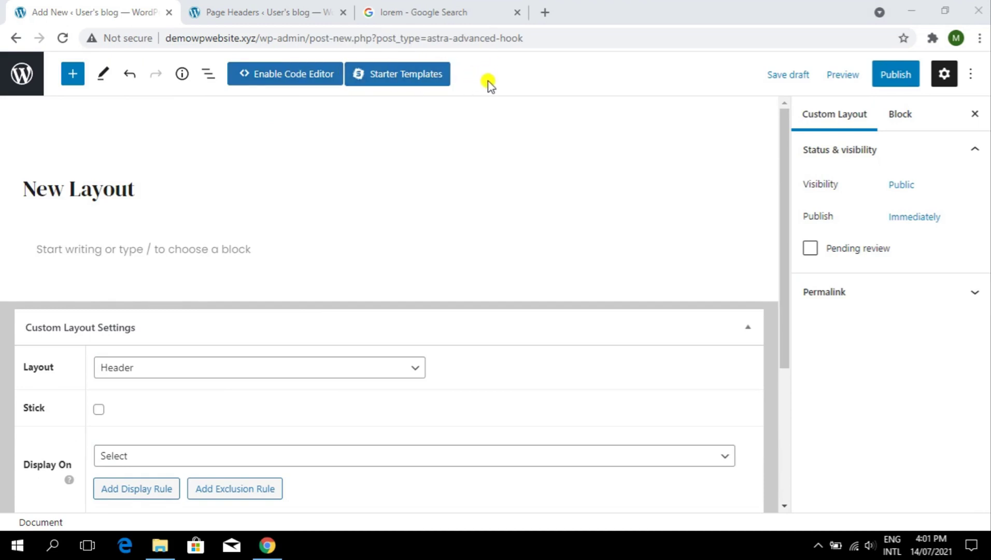
Switch the layout type to Hooks, leaving the hook Action unchanged
scroll(240, 322, down, 4)
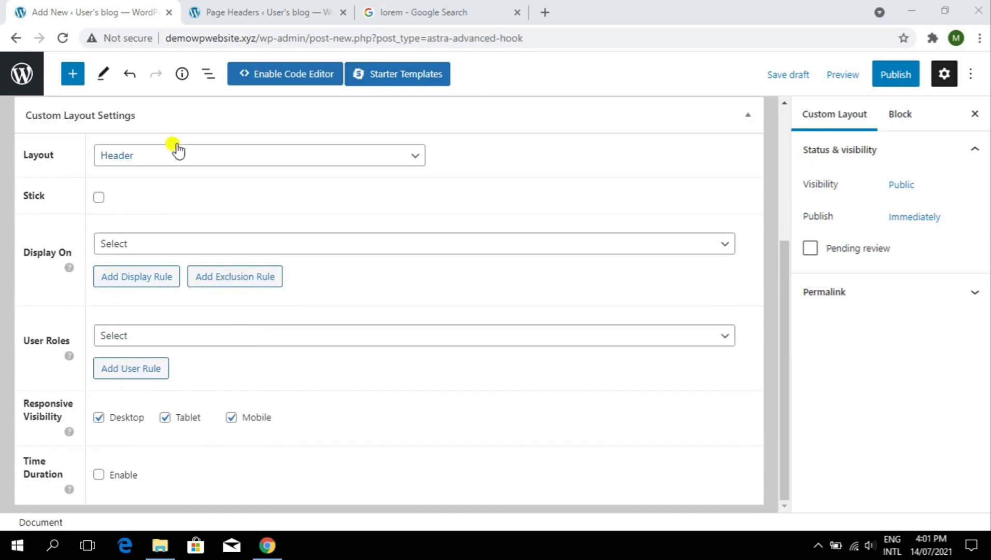
click(177, 161)
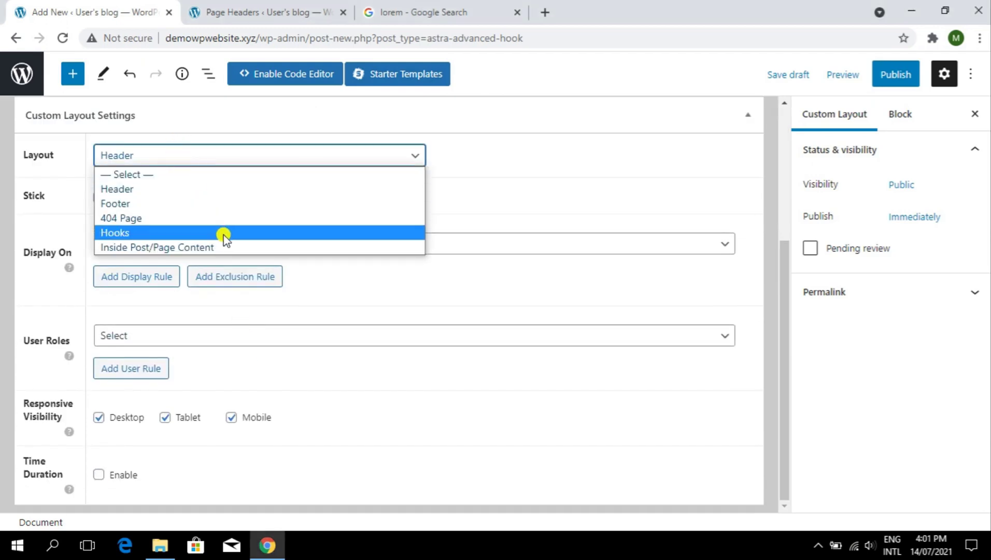
click(224, 236)
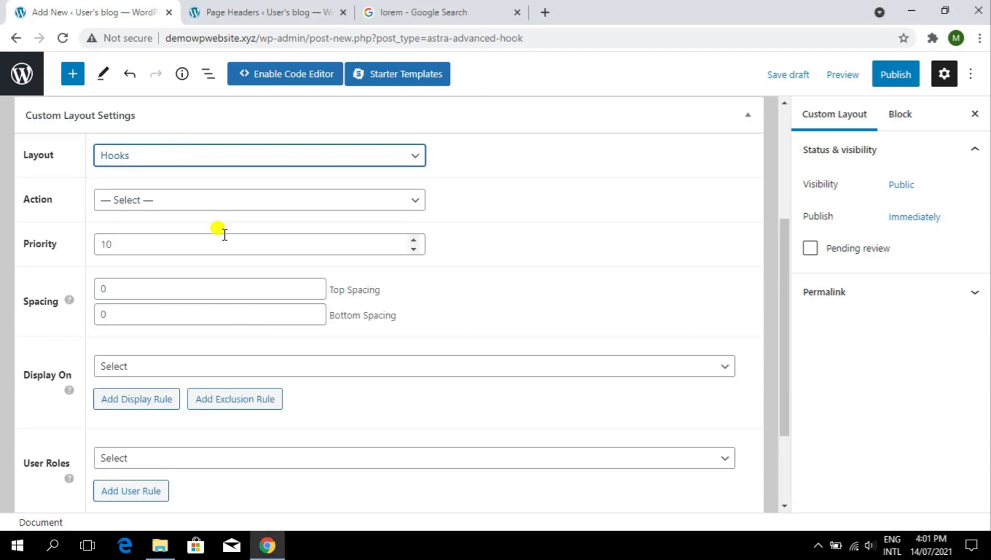
click(359, 197)
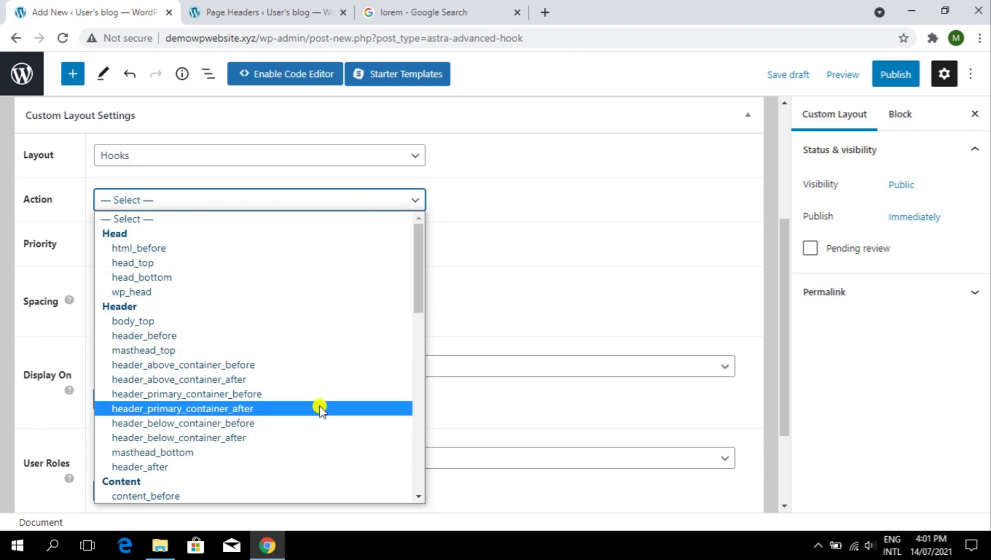
click(457, 265)
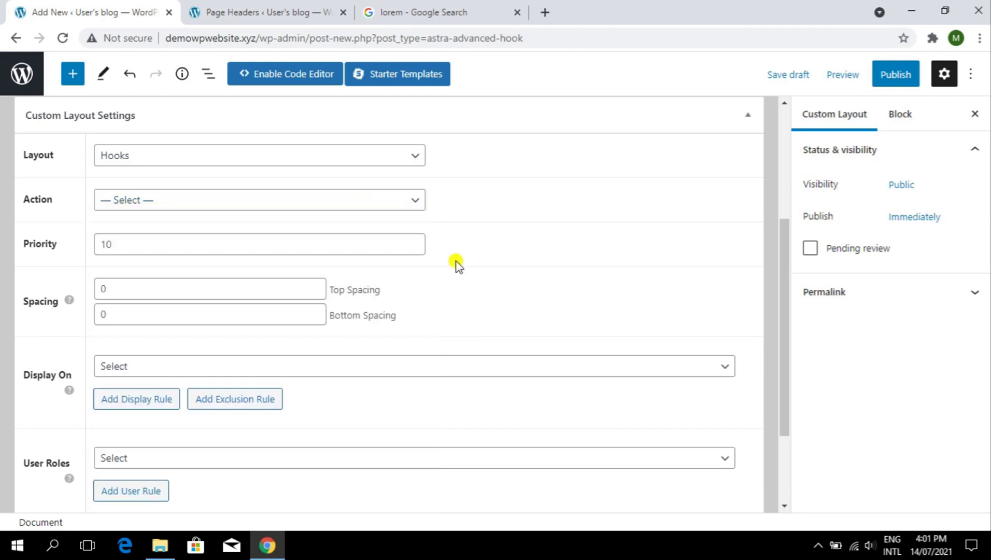
click(213, 200)
click(469, 237)
Keep Priority 10 and spacing 0, and enable the Time Duration limit
click(328, 243)
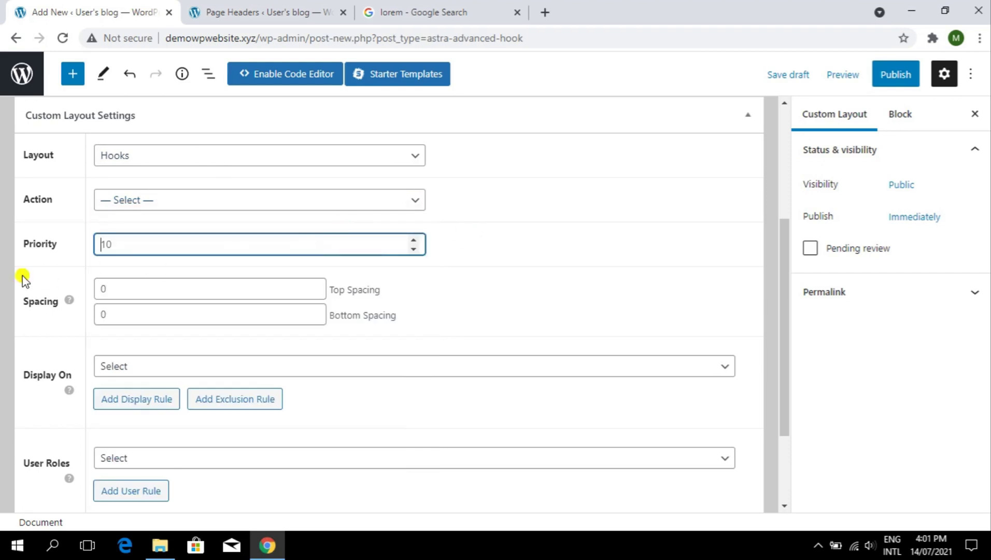
click(280, 289)
click(276, 315)
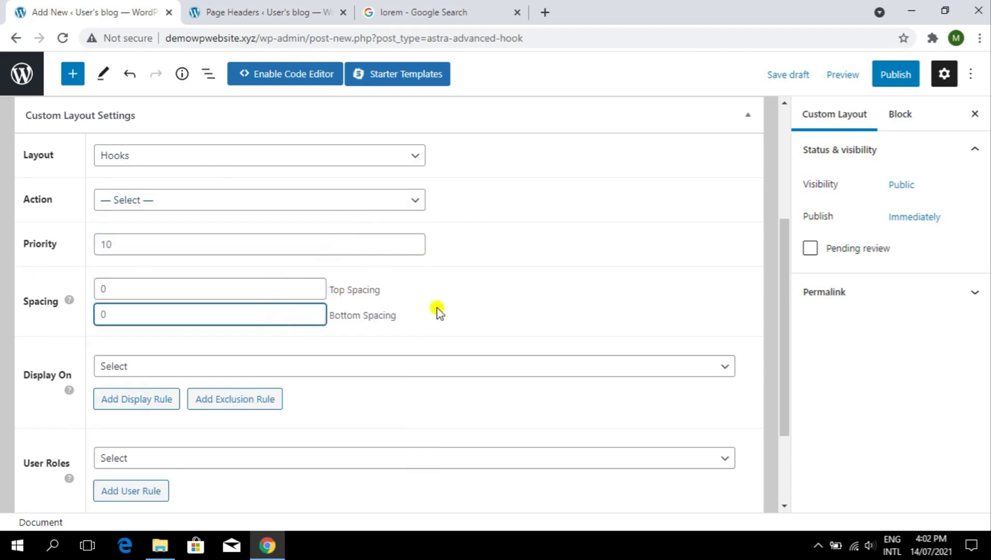
scroll(549, 254, down, 2)
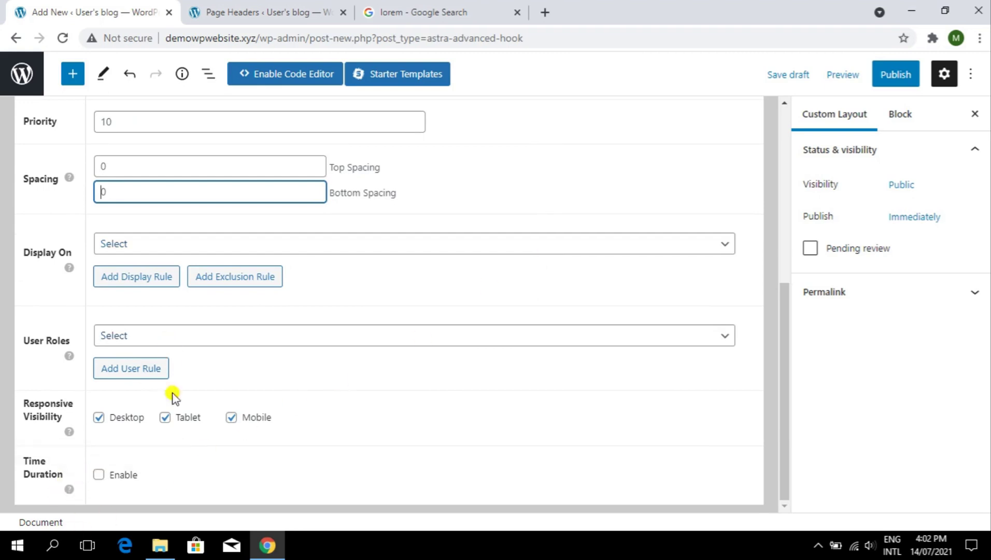
click(98, 476)
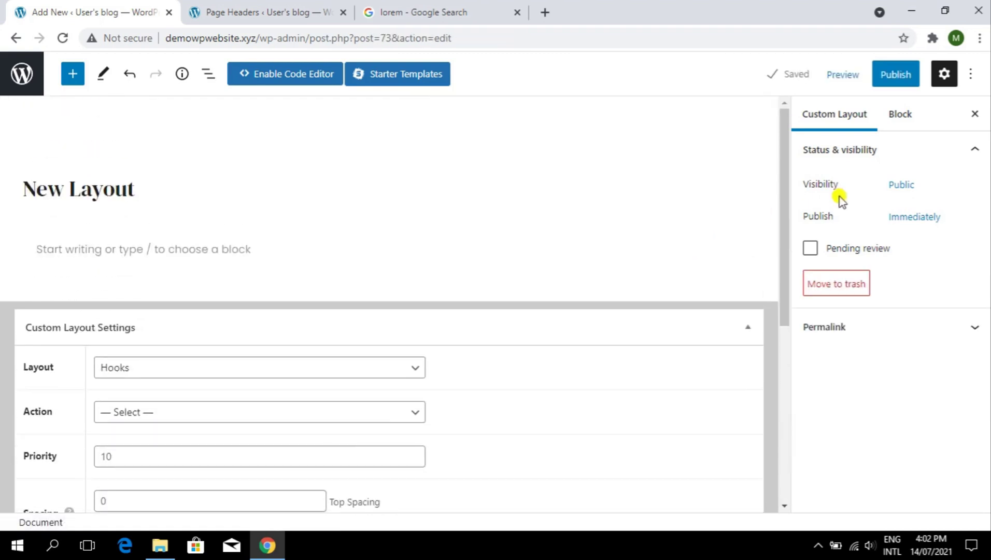
Publish the Hooks layout and return to the Custom Layouts list
click(876, 76)
click(864, 74)
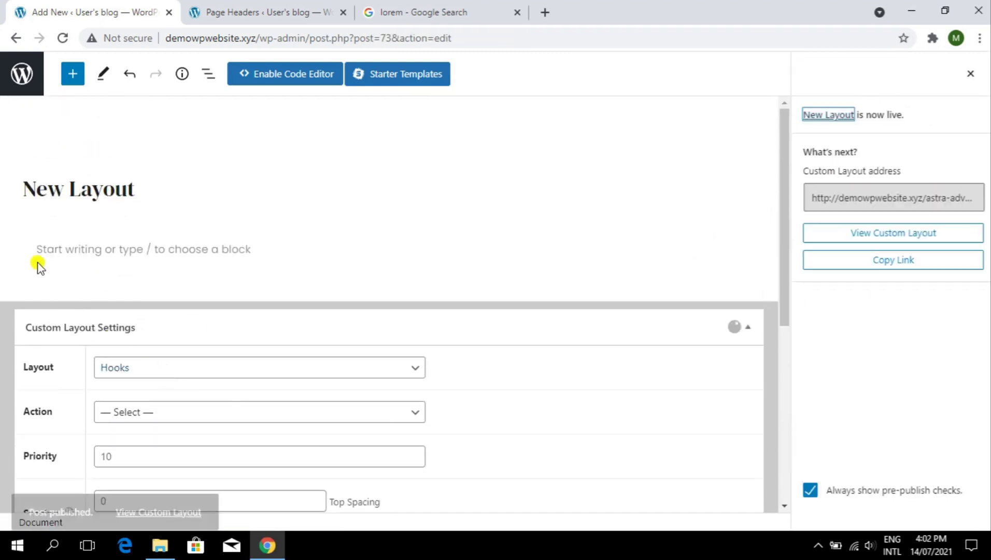
click(16, 38)
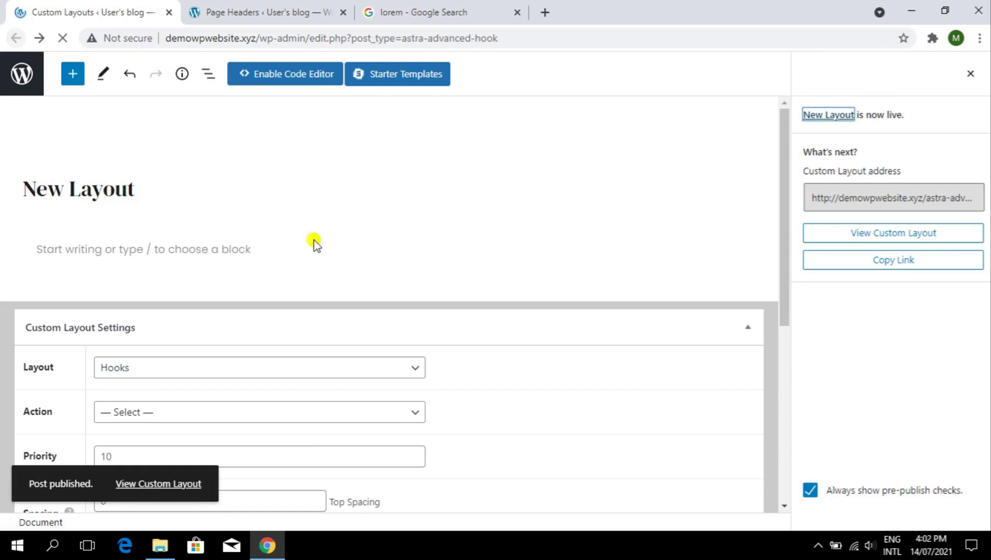
Move to Page Headers, close the Custom Layouts tab, and start a new page header
click(259, 6)
click(169, 14)
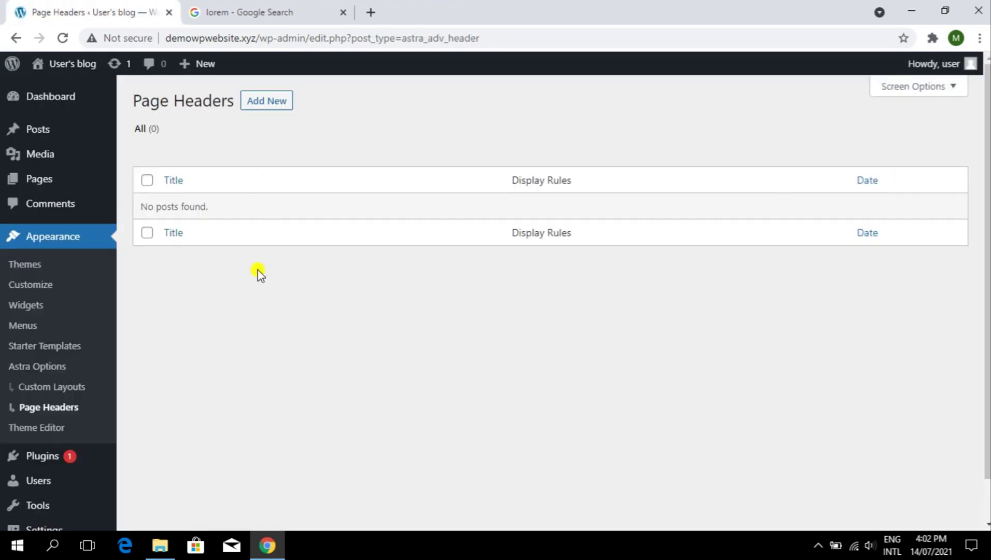
click(267, 113)
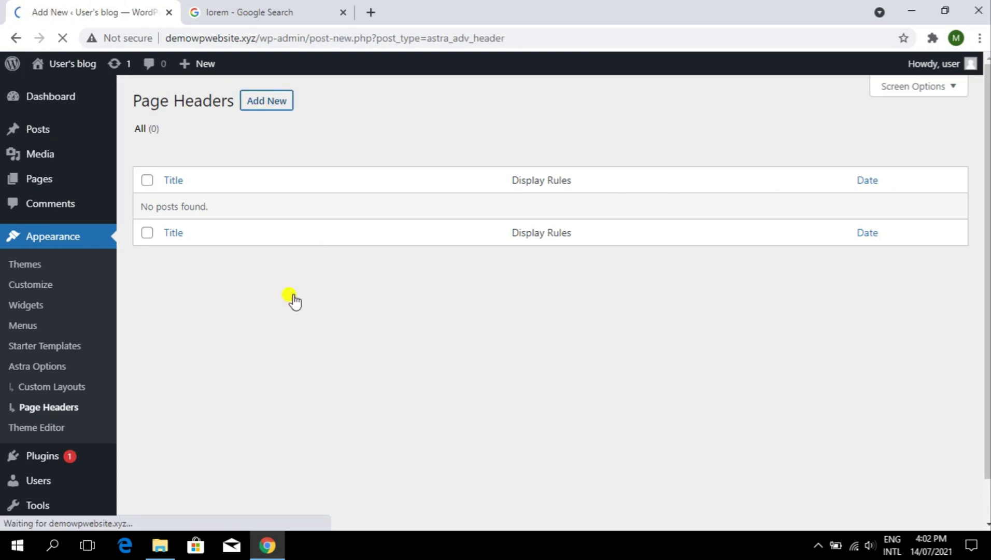
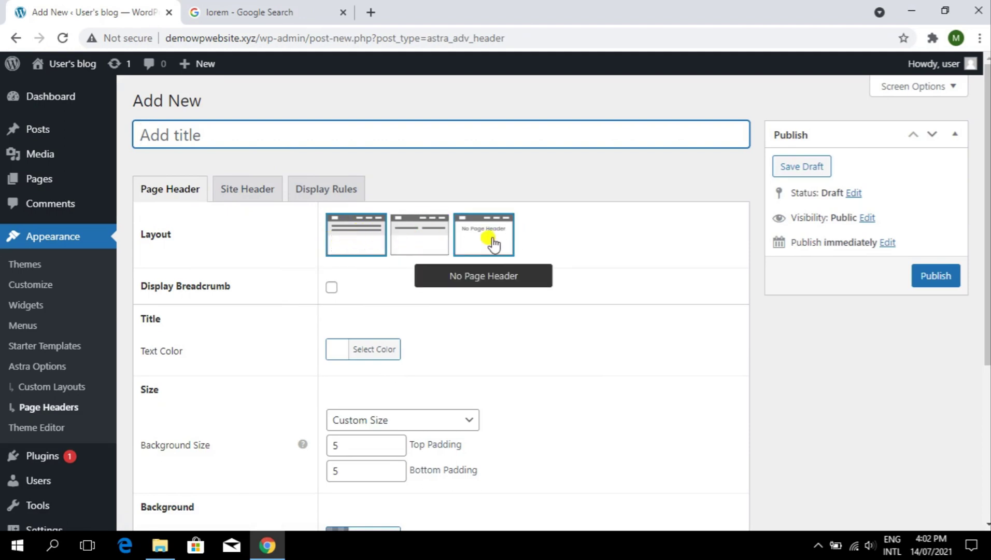
Leave Display Breadcrumb off for the page header after briefly ticking it
scroll(988, 217, down, 2)
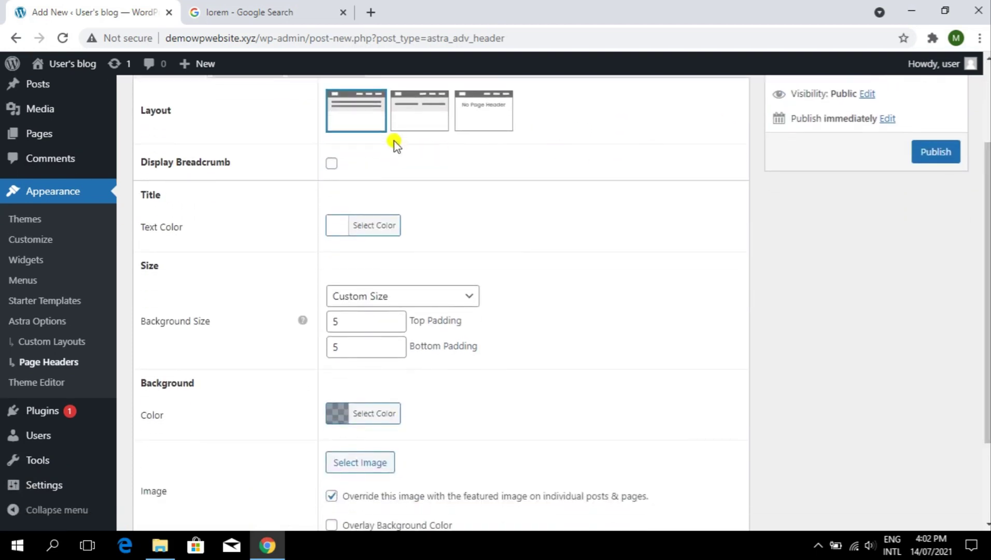
click(331, 164)
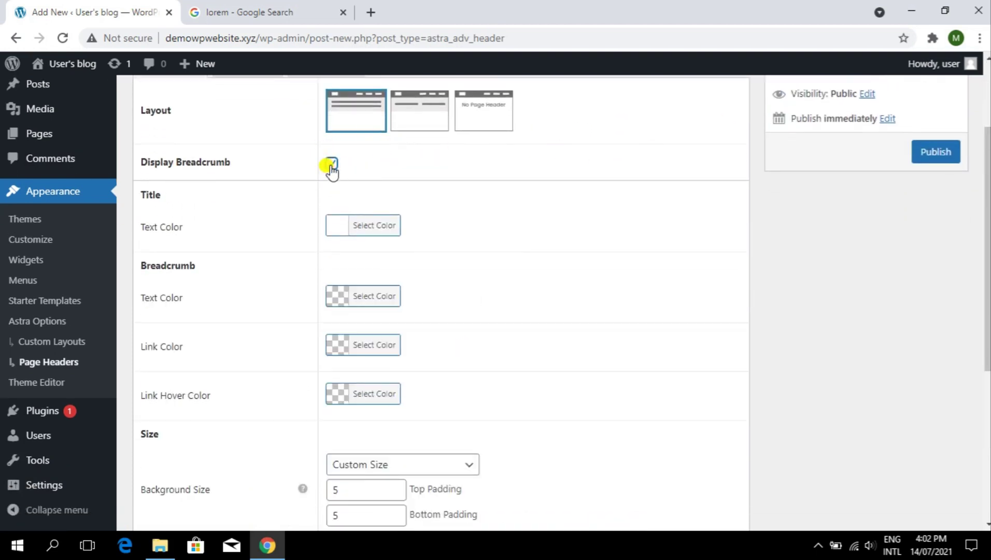
click(332, 164)
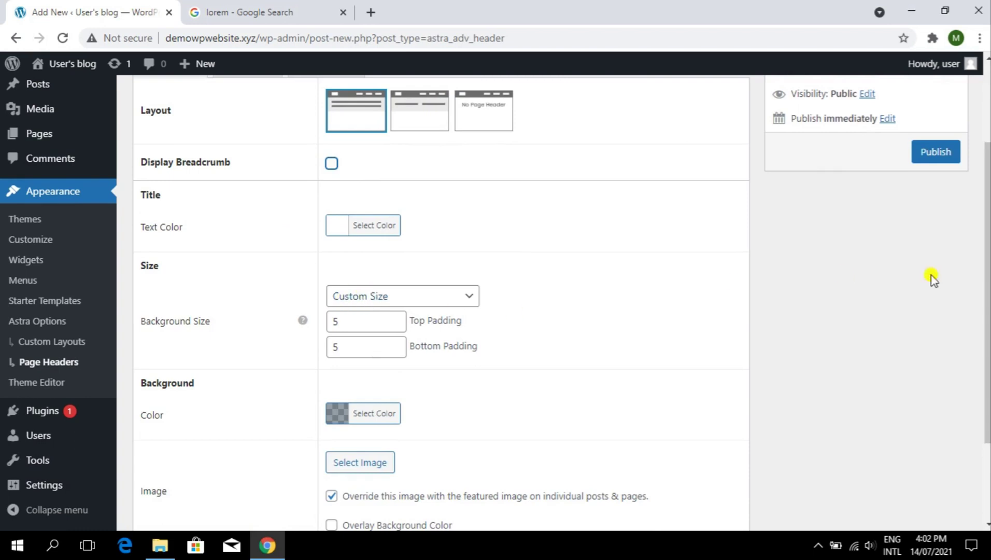
Set the page header's Parallax to Desktop and look over the background size choices
scroll(933, 280, down, 2)
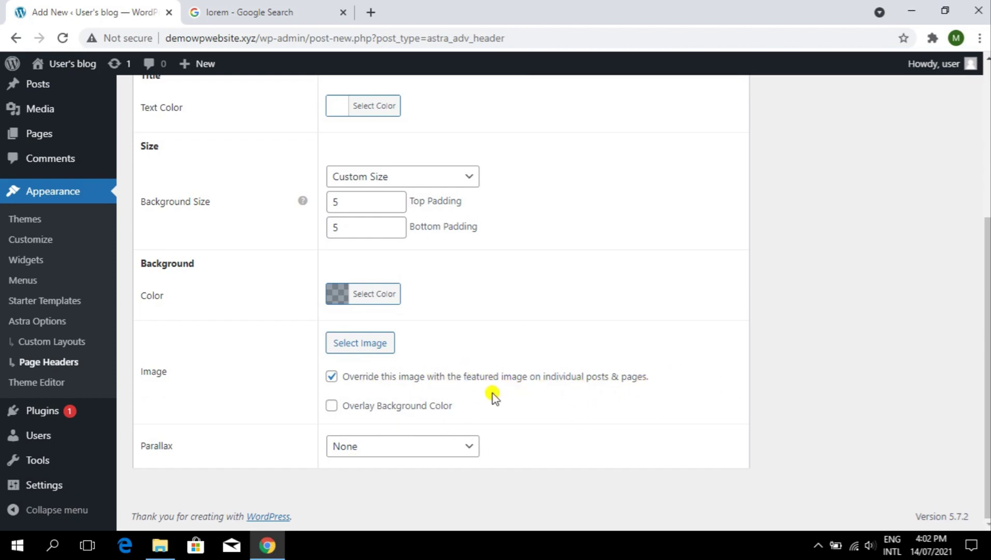
click(369, 447)
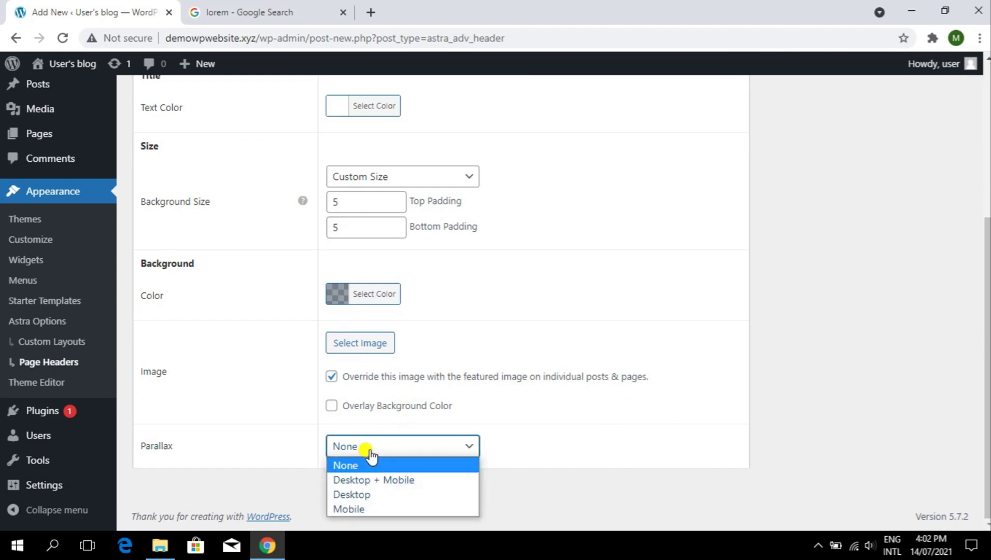
click(398, 494)
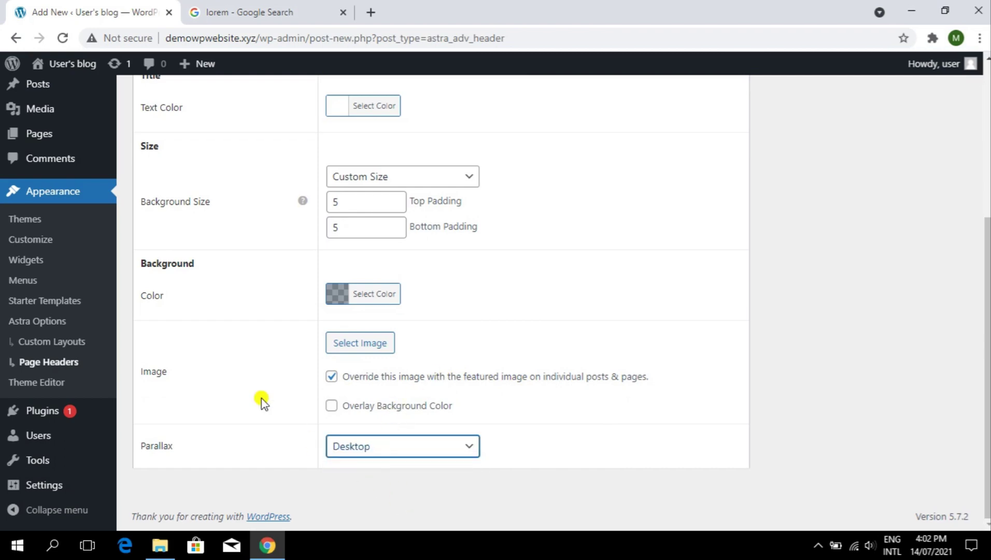
click(302, 381)
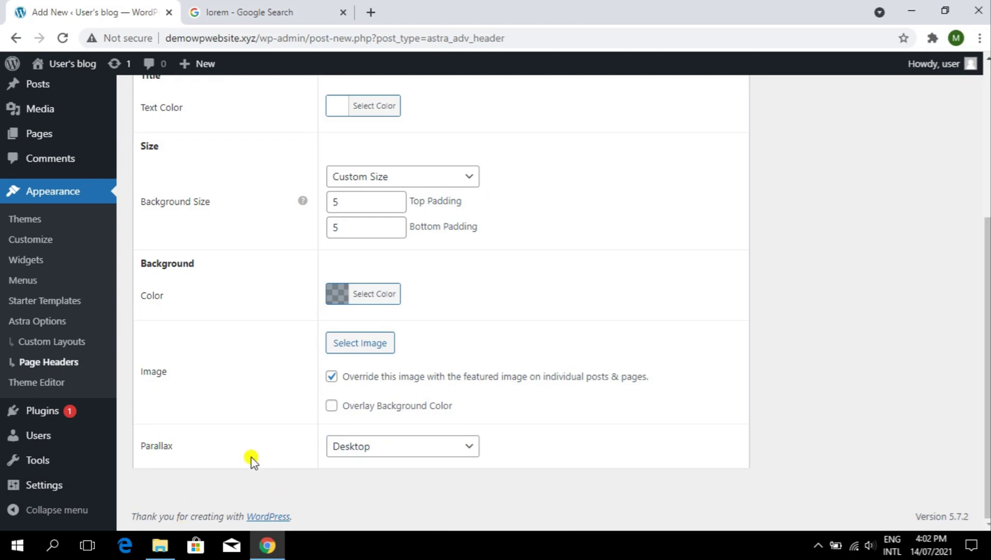
scroll(370, 408, up, 5)
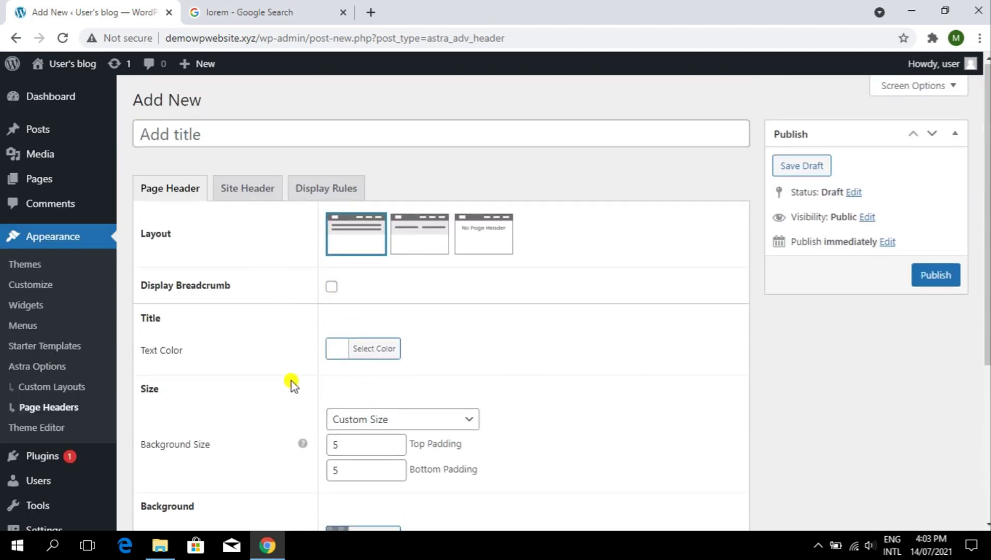
click(380, 414)
click(435, 361)
Keep Merge Page Header with Site Header unticked after trying it, and open Display Rules
click(242, 198)
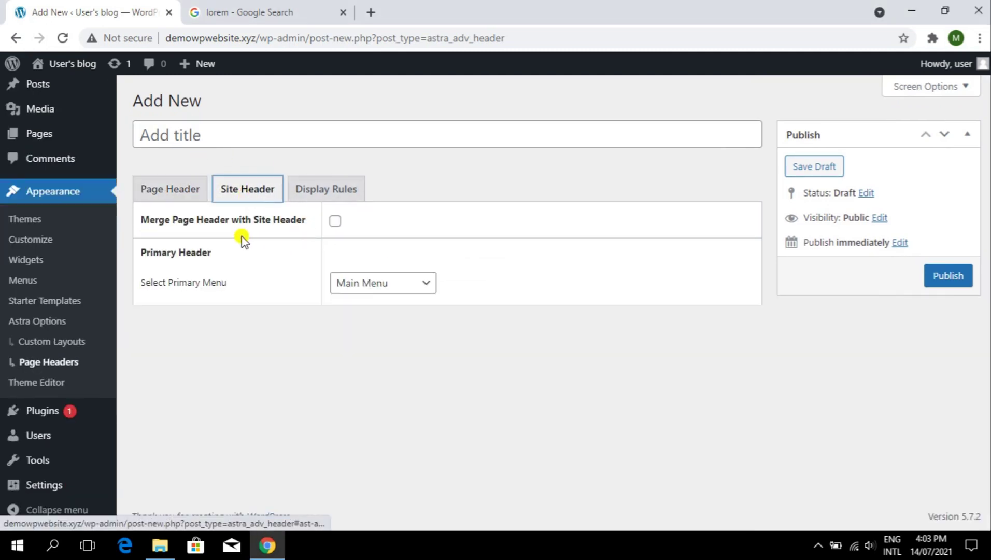
click(331, 221)
scroll(380, 269, down, 5)
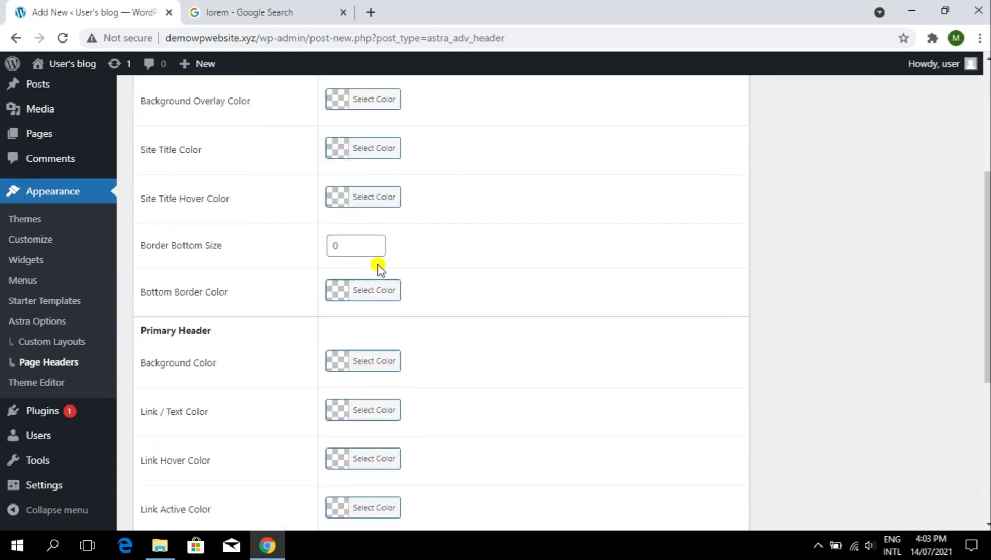
scroll(380, 269, down, 5)
scroll(320, 298, down, 2)
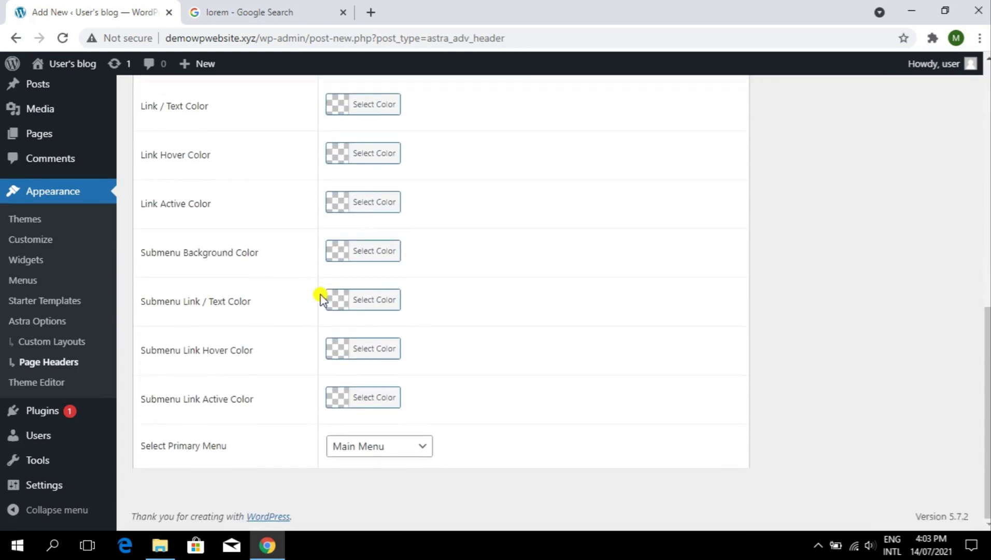
scroll(332, 337, up, 5)
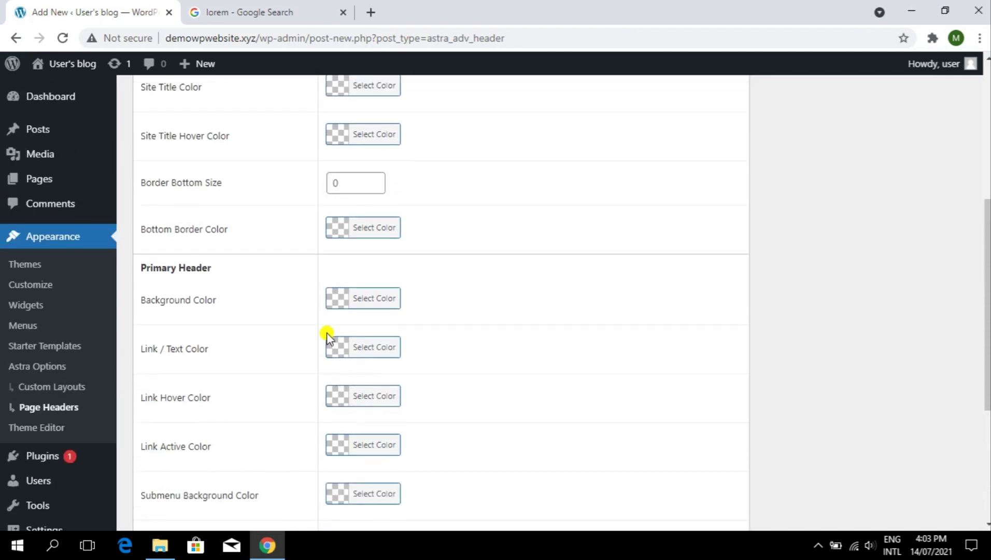
scroll(326, 326, up, 5)
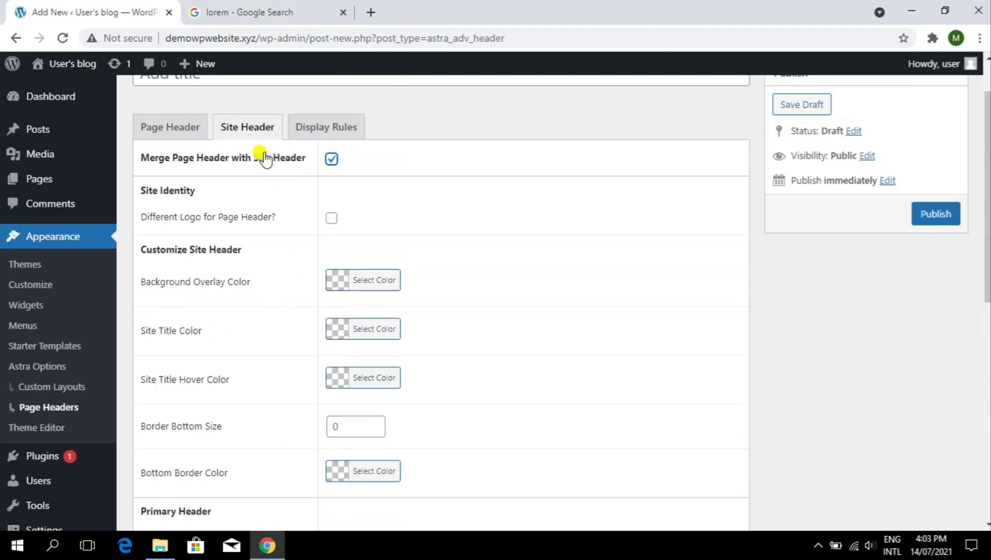
scroll(526, 274, down, 8)
scroll(526, 275, down, 3)
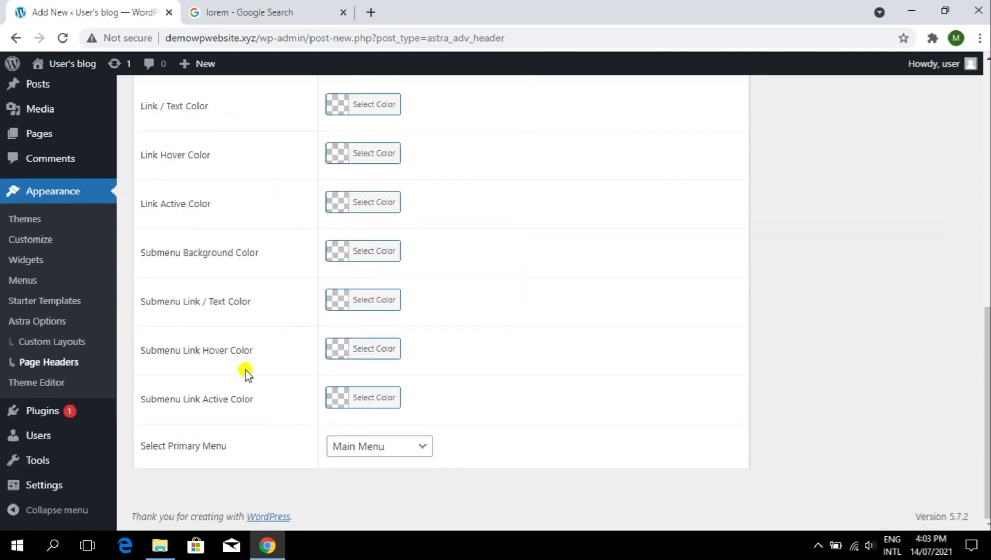
scroll(390, 323, up, 10)
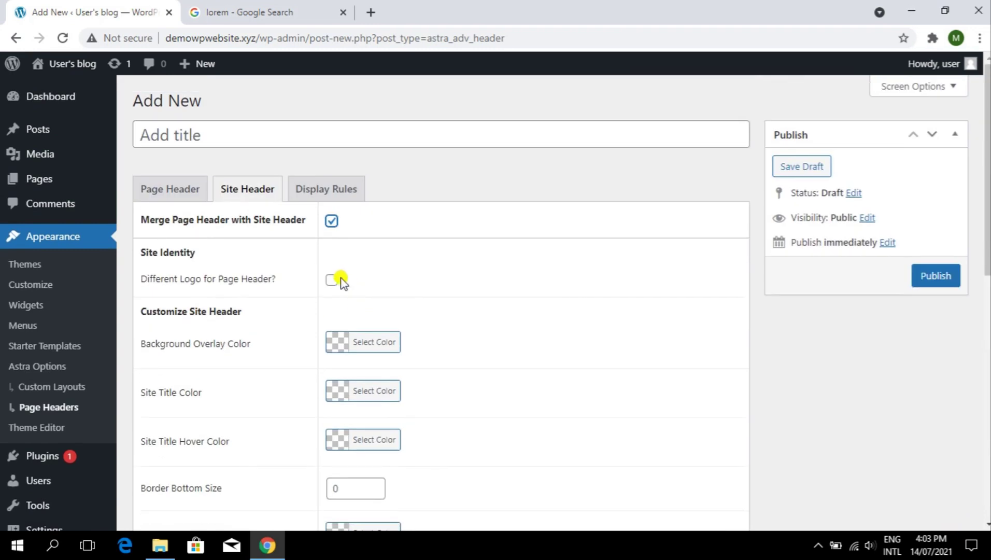
click(331, 221)
click(328, 191)
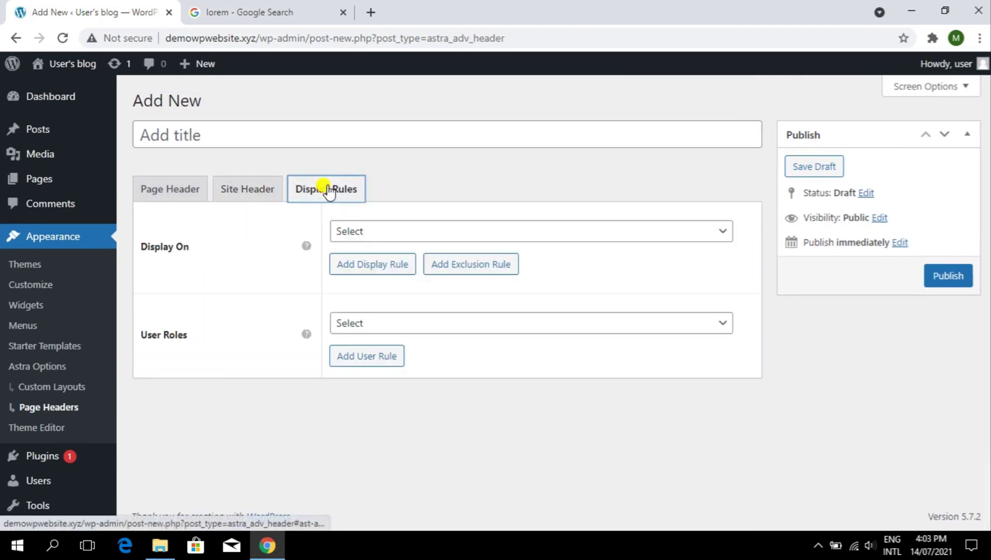
Close the Display On list unchanged, return to Page Header layout, then go to Appearance > Starter Templates
click(409, 229)
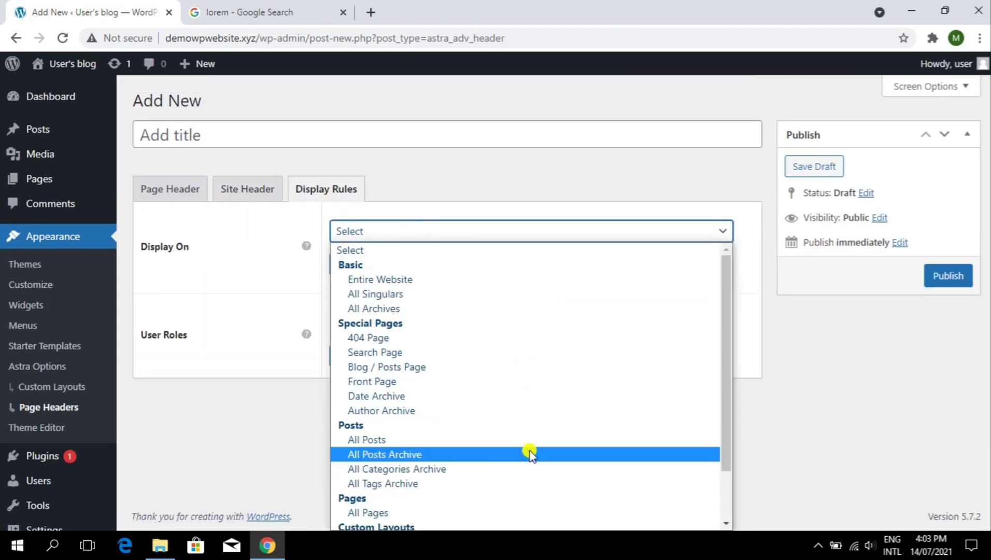
scroll(420, 438, down, 2)
click(210, 404)
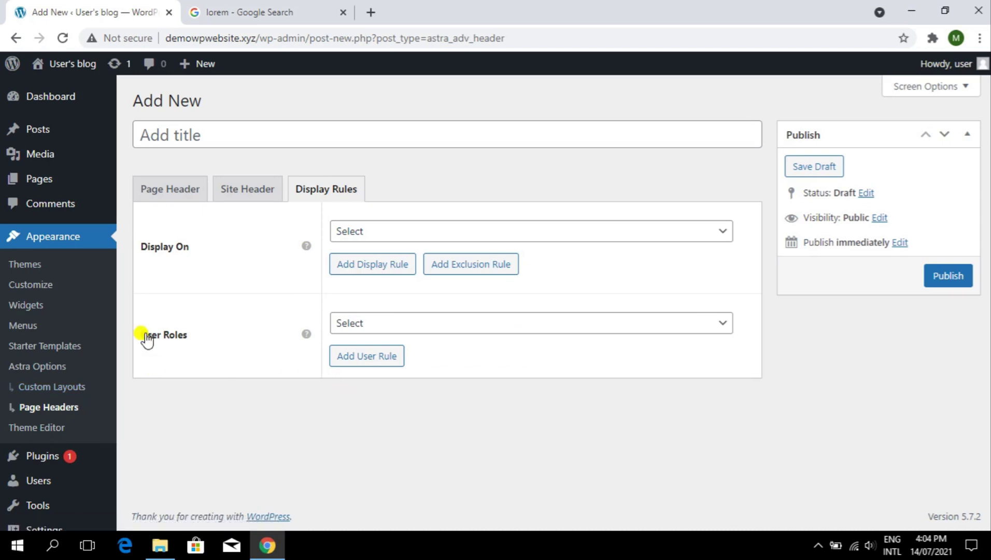
click(162, 193)
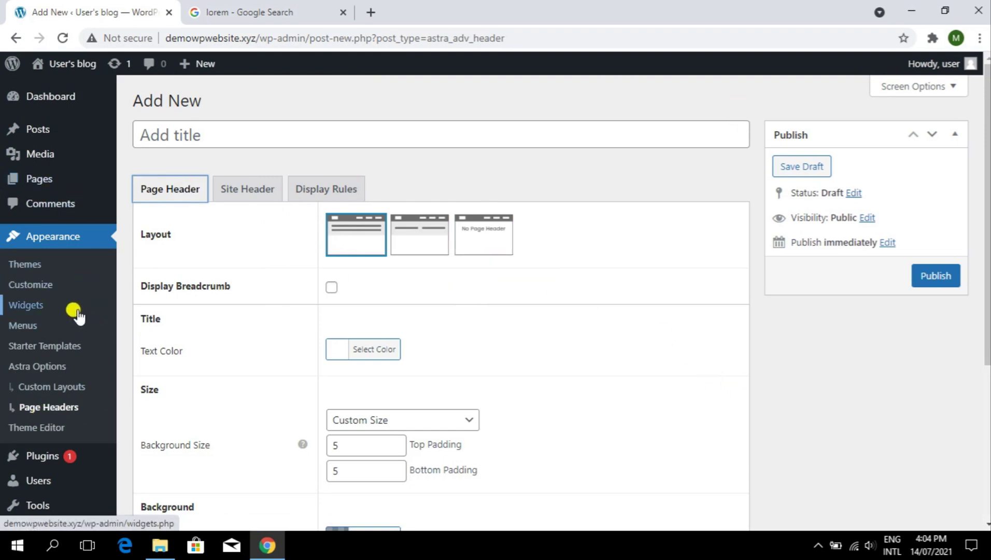
click(66, 349)
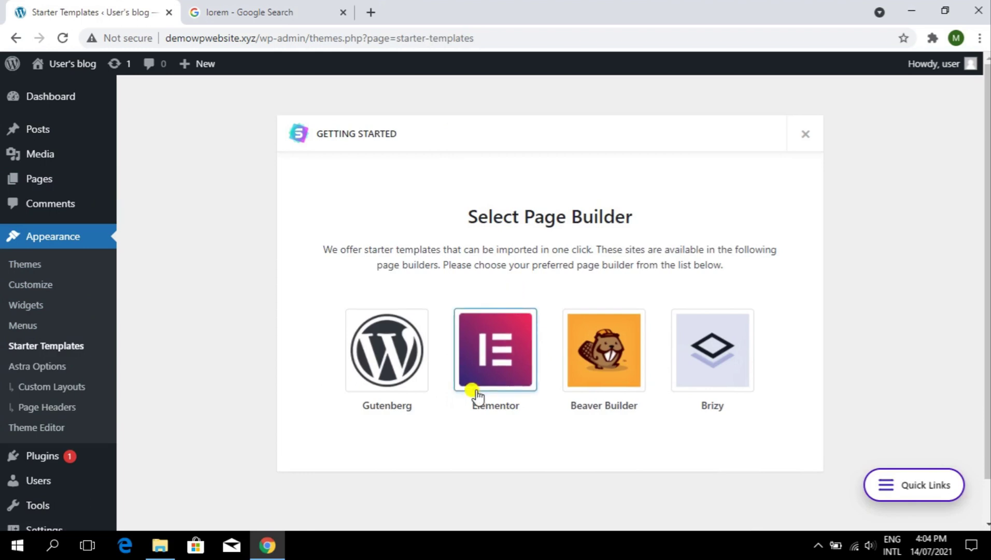
Choose Elementor as the page builder and open the Coffee Shop template's details
click(475, 395)
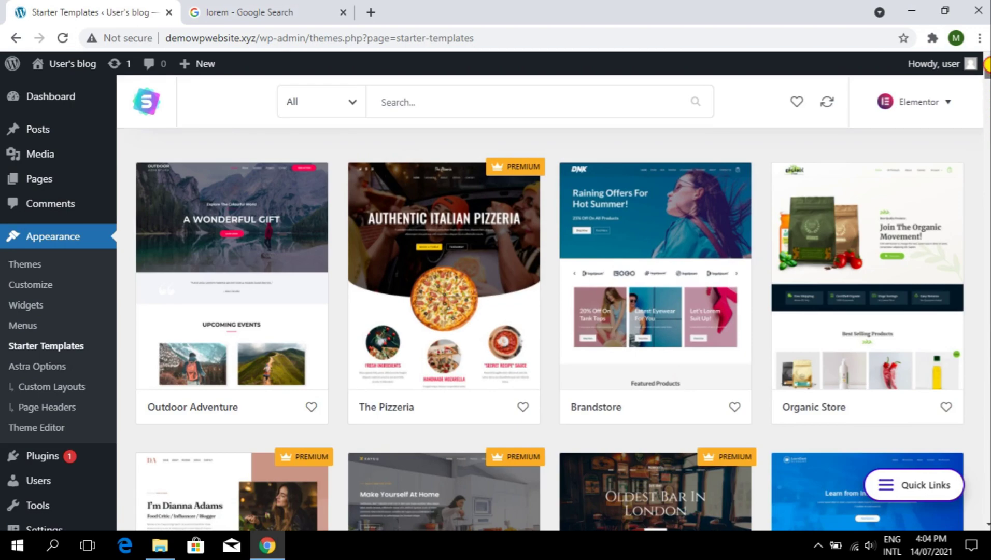
drag(987, 64, 987, 86)
click(593, 279)
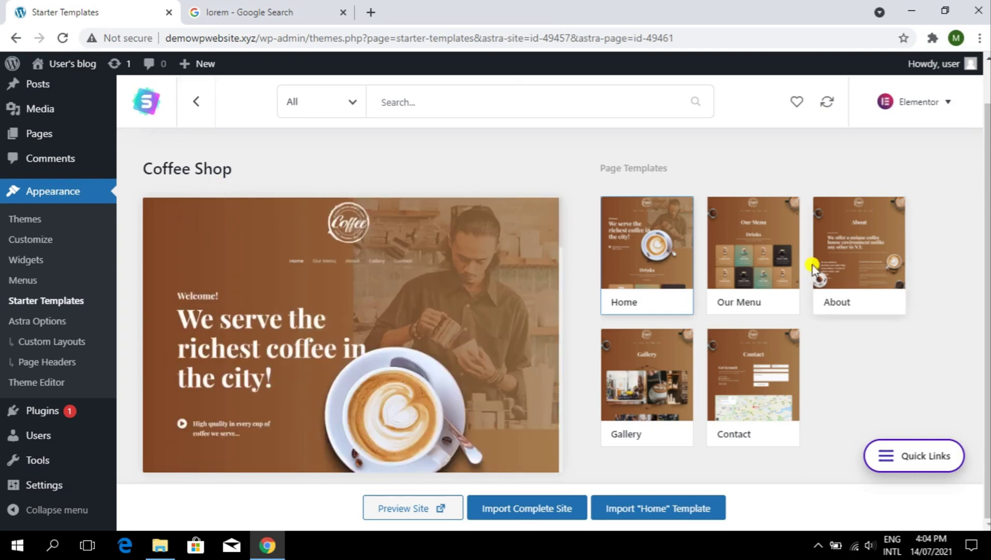
Preview Coffee Shop's Our Menu page, then go back to the full template list and scroll it
click(785, 258)
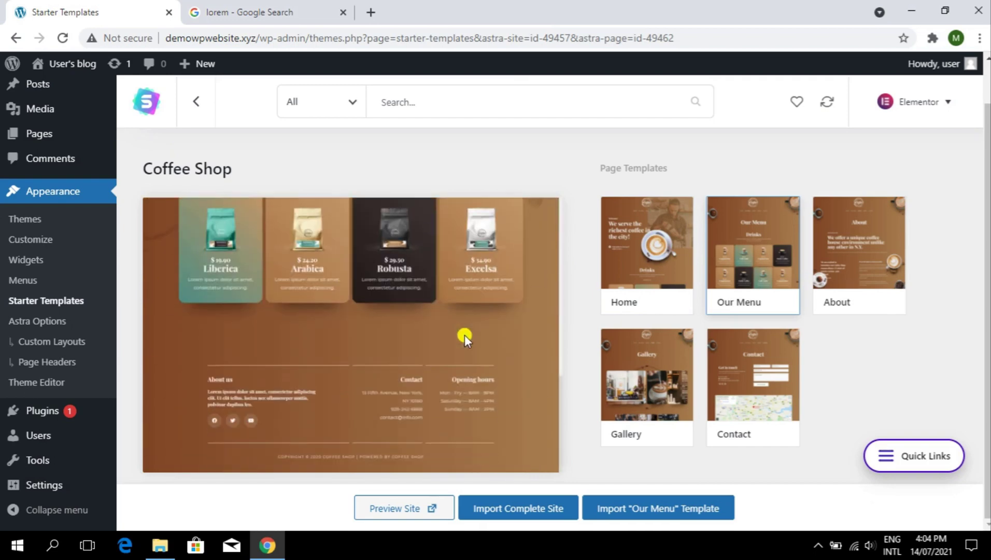
mouse_move(200, 78)
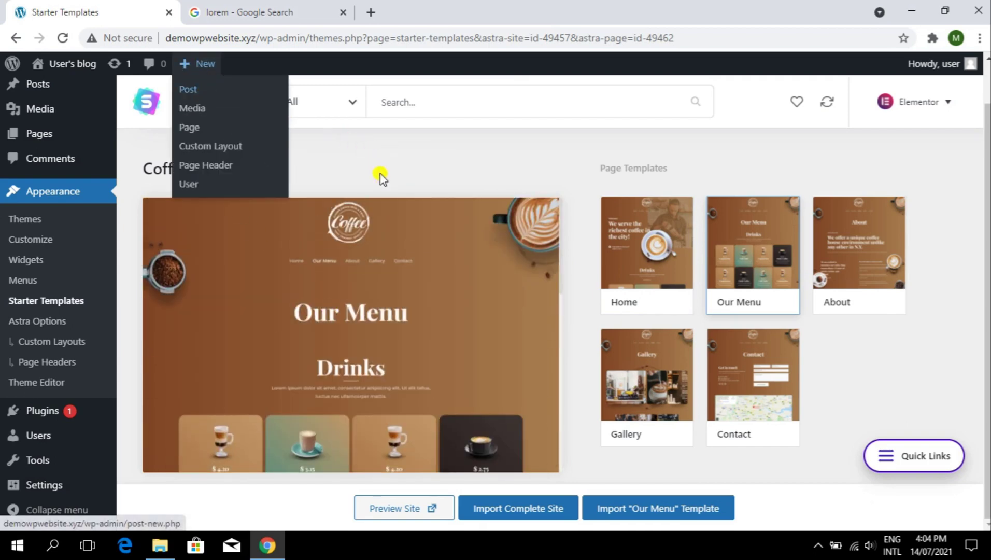
click(197, 97)
scroll(652, 294, down, 5)
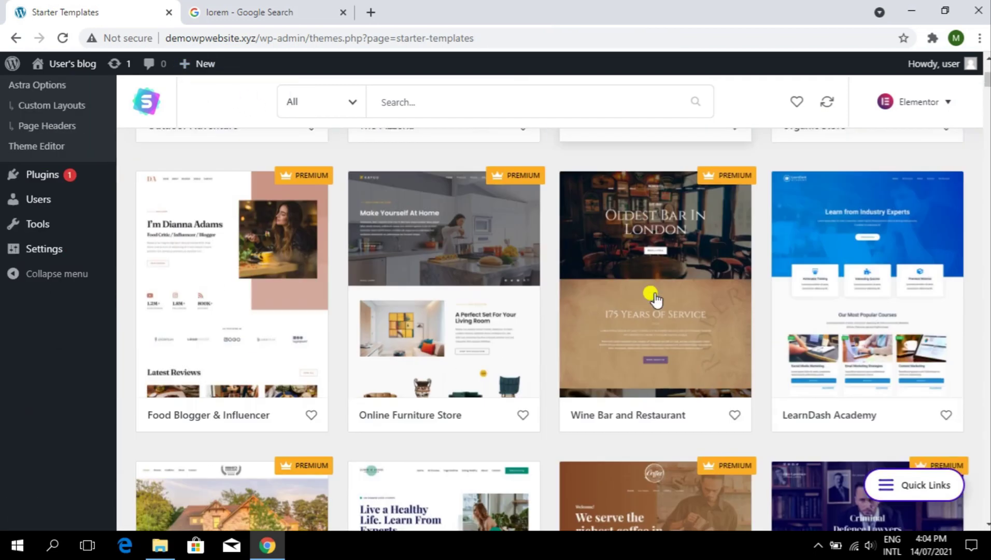
scroll(547, 278, down, 4)
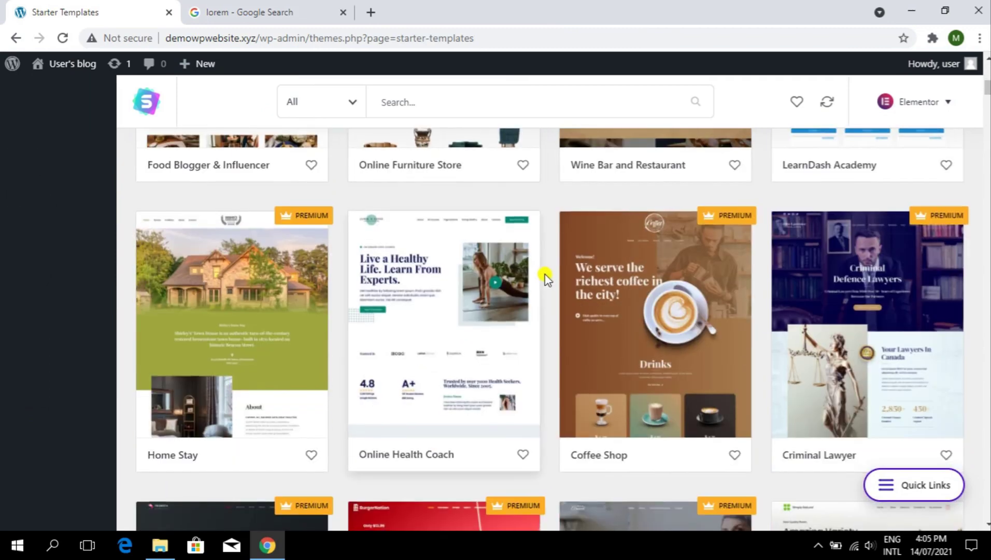
scroll(546, 278, down, 5)
scroll(546, 275, up, 5)
Open Online Health Coach and preview its About, All Courses and Contact pages
click(476, 321)
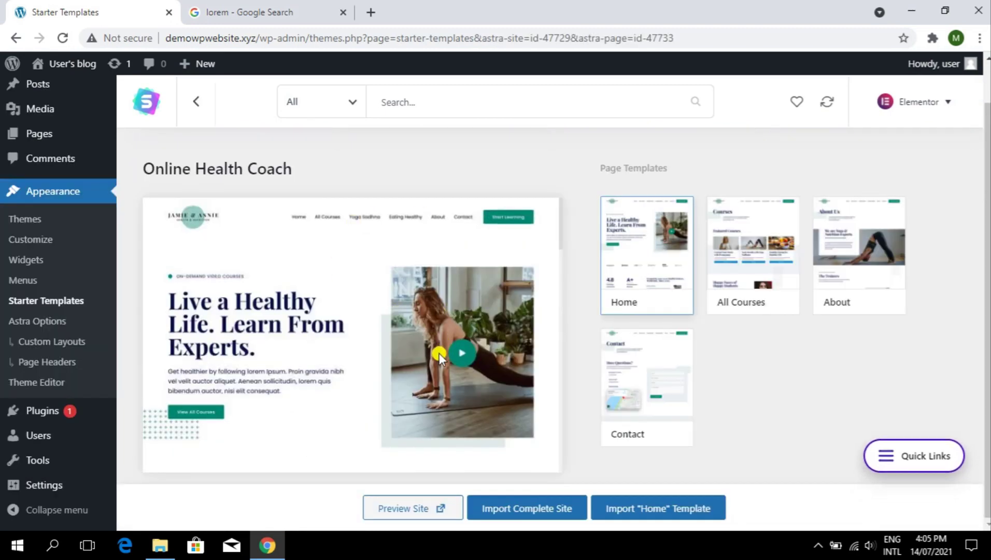
scroll(437, 355, down, 5)
scroll(421, 249, down, 10)
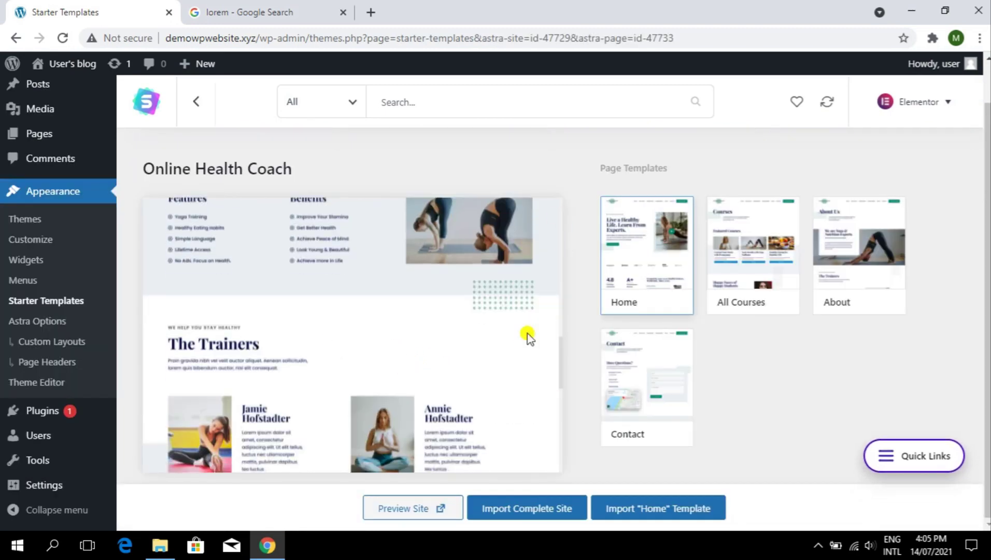
scroll(301, 342, up, 10)
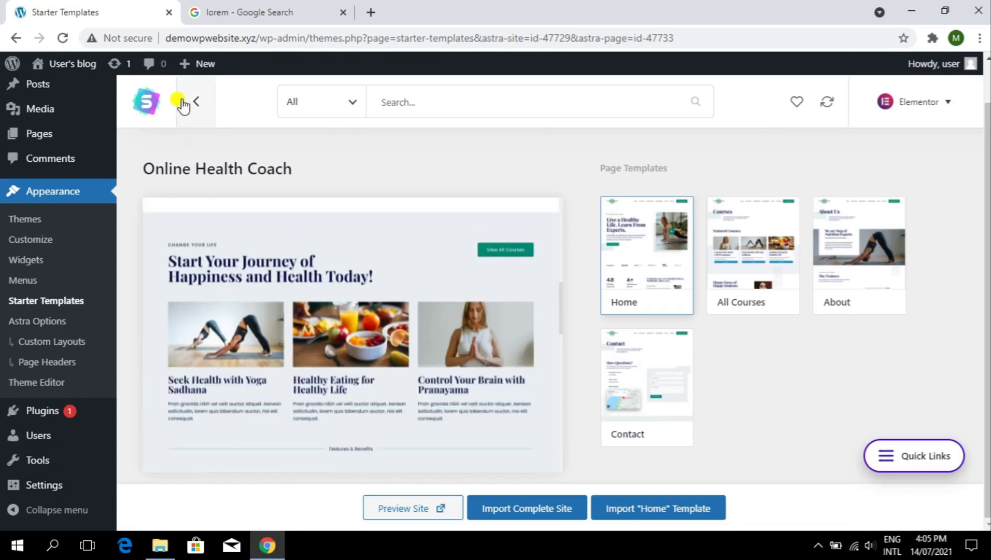
click(817, 274)
click(788, 274)
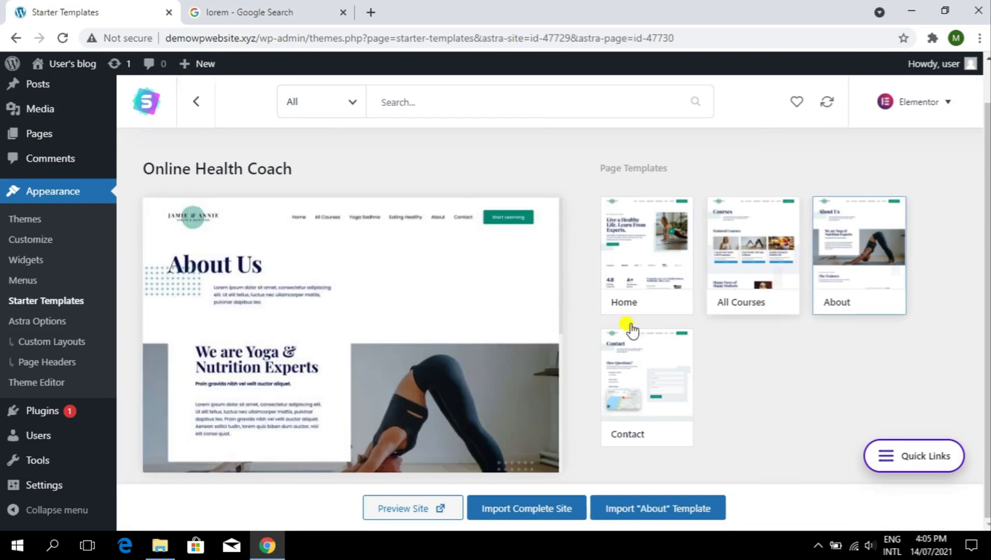
click(656, 414)
scroll(420, 303, down, 10)
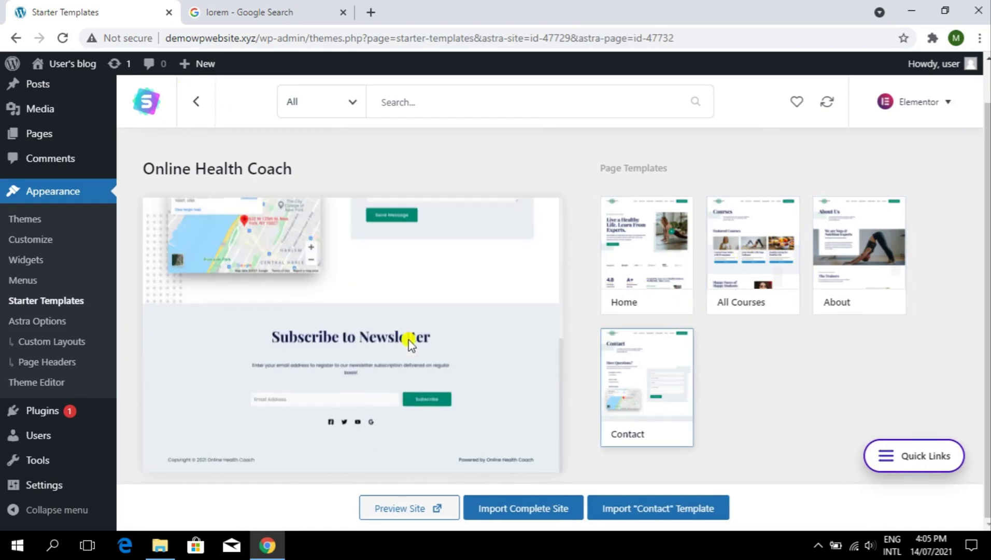
scroll(409, 339, up, 8)
scroll(311, 280, up, 2)
scroll(268, 374, down, 10)
scroll(269, 373, up, 10)
Back on the templates grid, filter it to show Free templates only
click(196, 101)
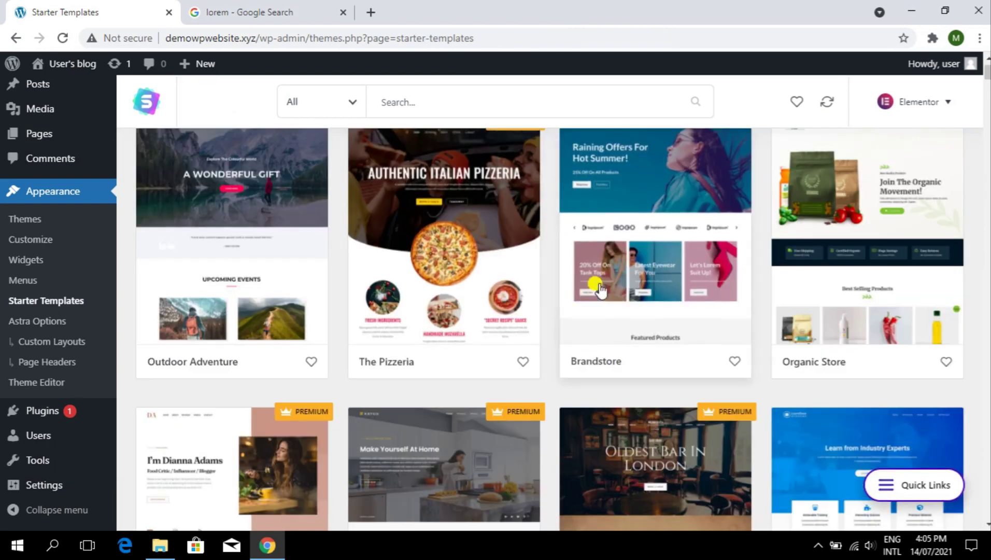
scroll(543, 325, up, 2)
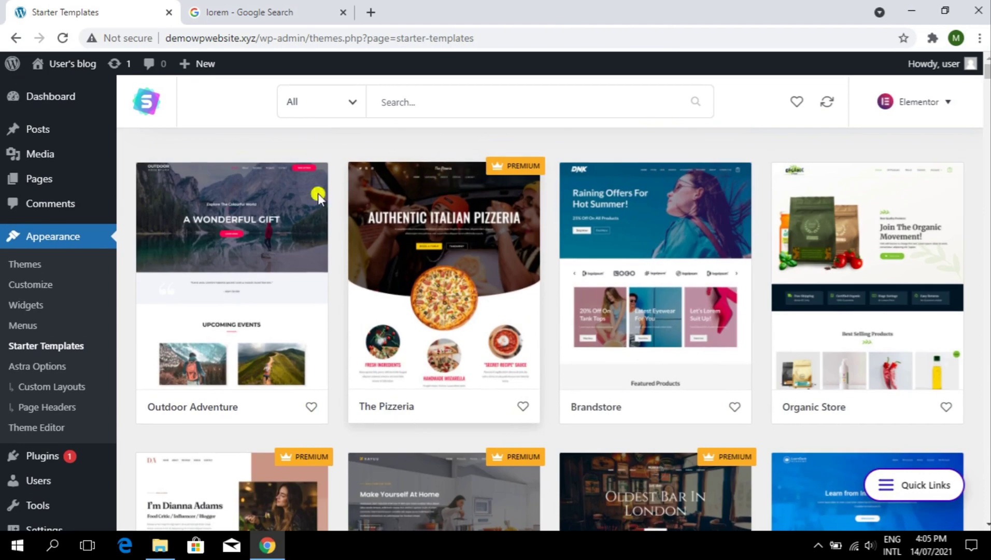
click(303, 102)
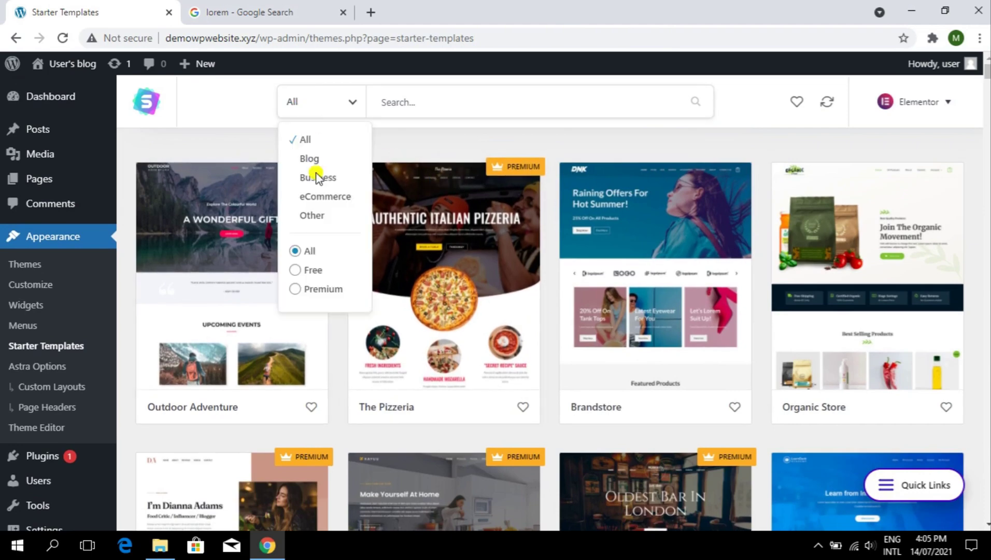
click(298, 271)
Browse the free templates, briefly opening Coffee Shop and returning to the grid
scroll(772, 192, down, 15)
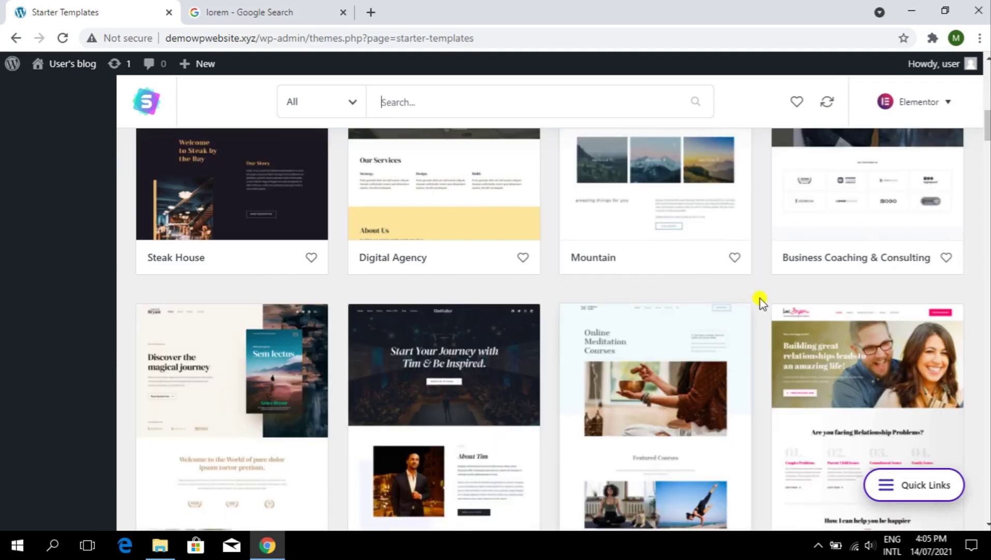
scroll(756, 309, up, 5)
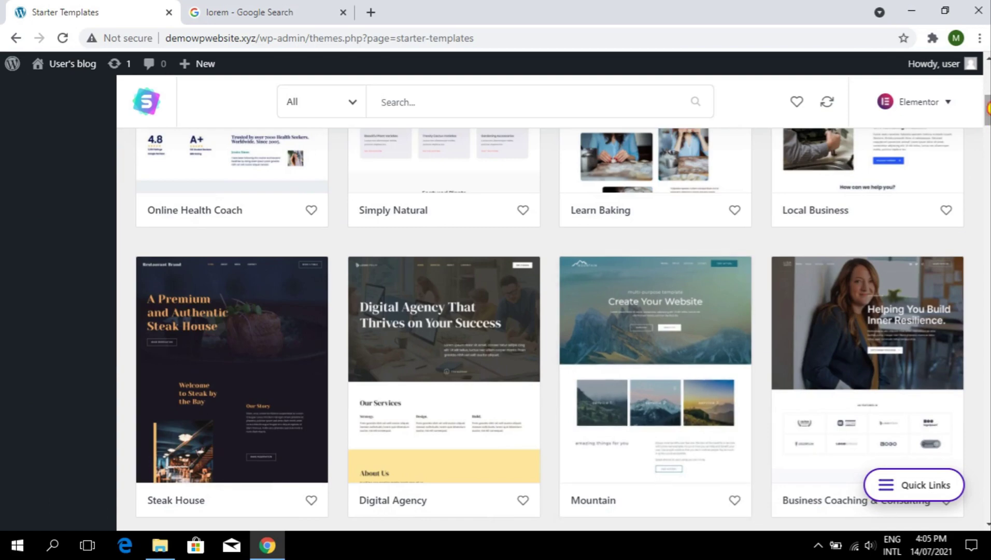
scroll(989, 109, down, 13)
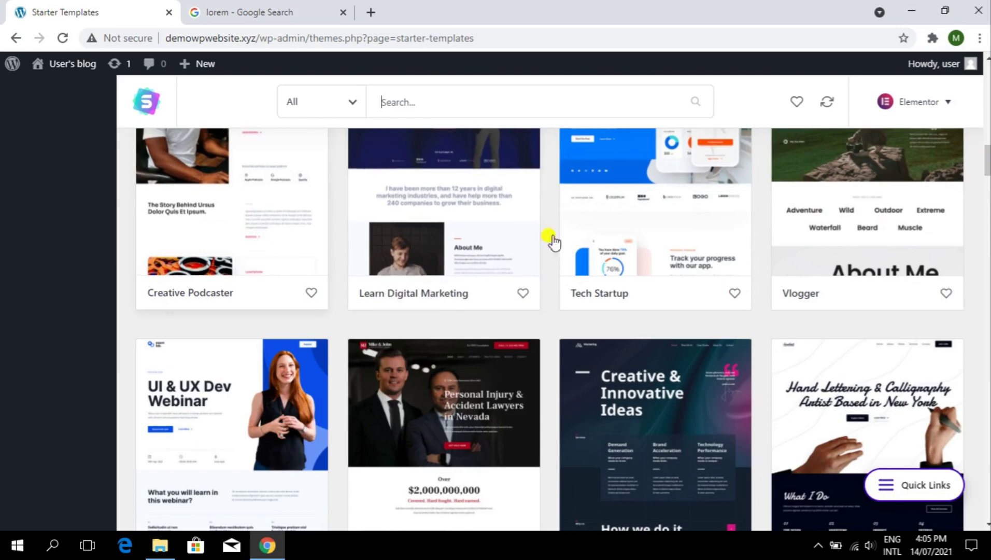
scroll(988, 188, down, 8)
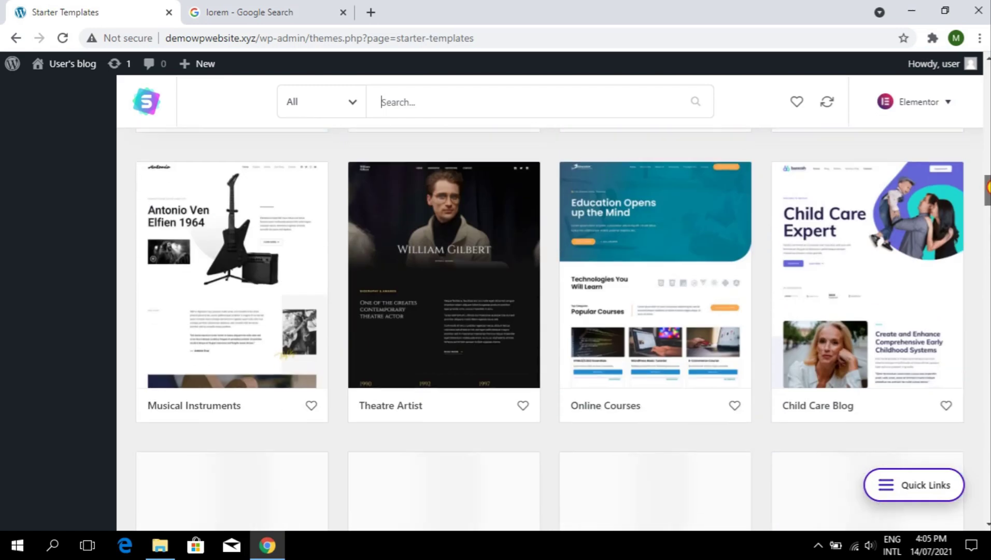
scroll(988, 187, down, 1)
scroll(988, 187, down, 3)
scroll(987, 187, up, 2)
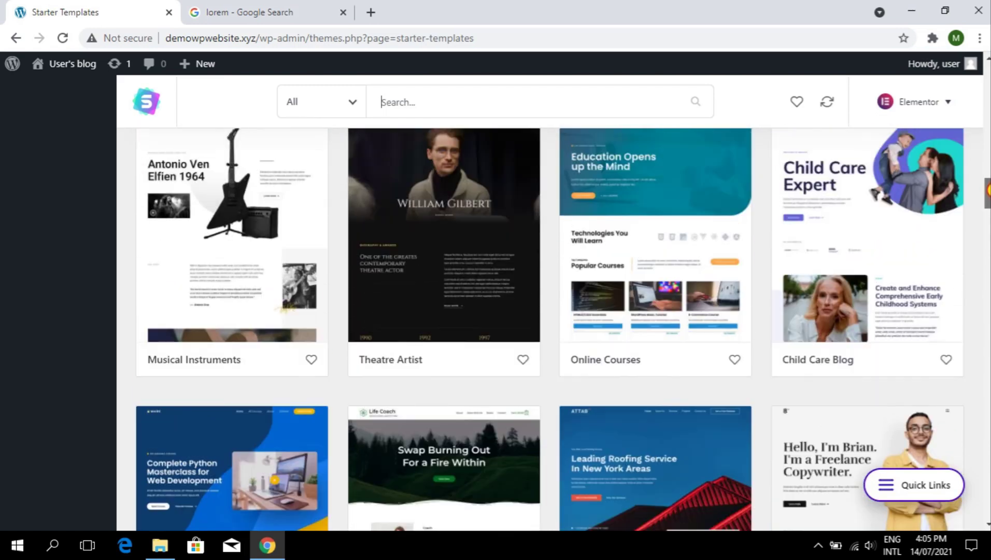
mouse_move(989, 182)
mouse_down()
mouse_move(988, 149)
mouse_move(988, 265)
mouse_up()
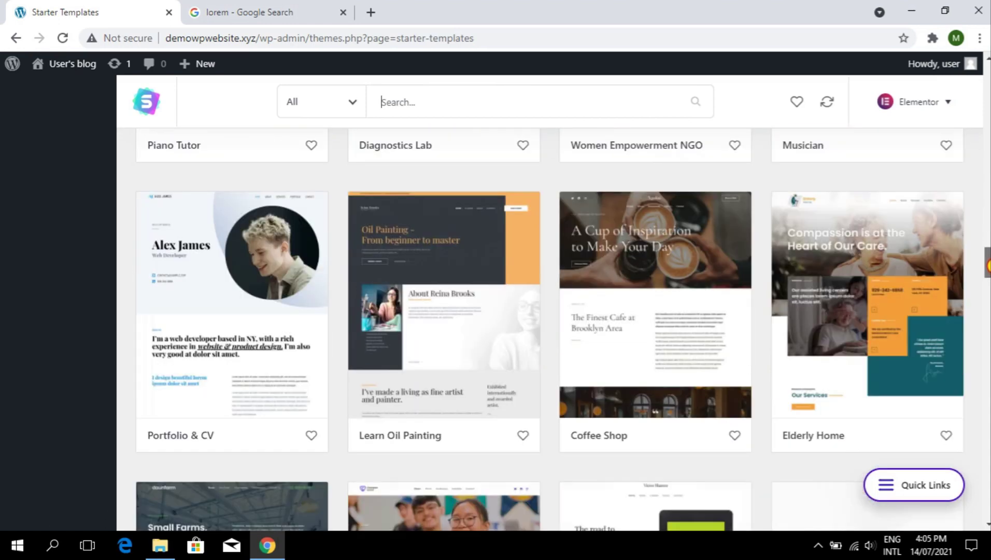
click(651, 327)
click(196, 101)
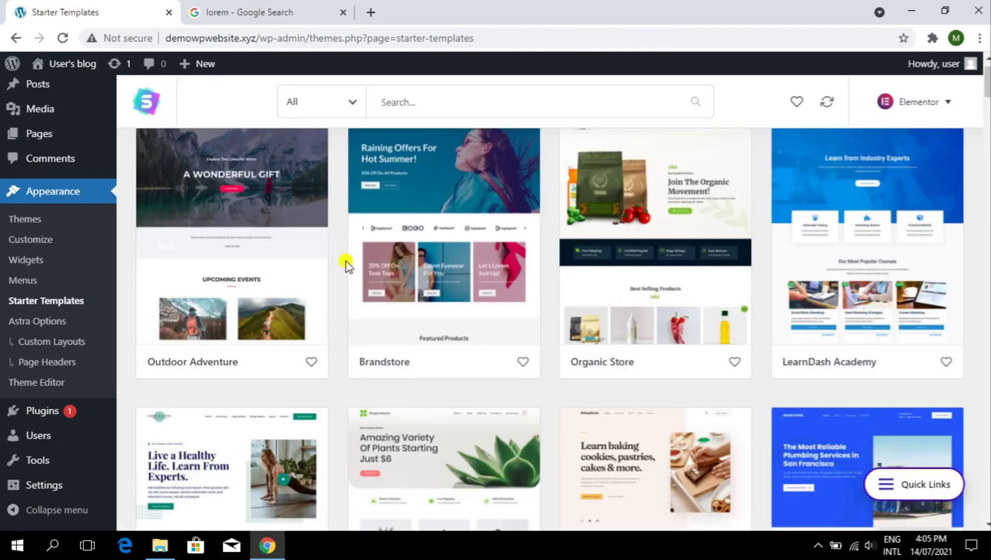
click(237, 286)
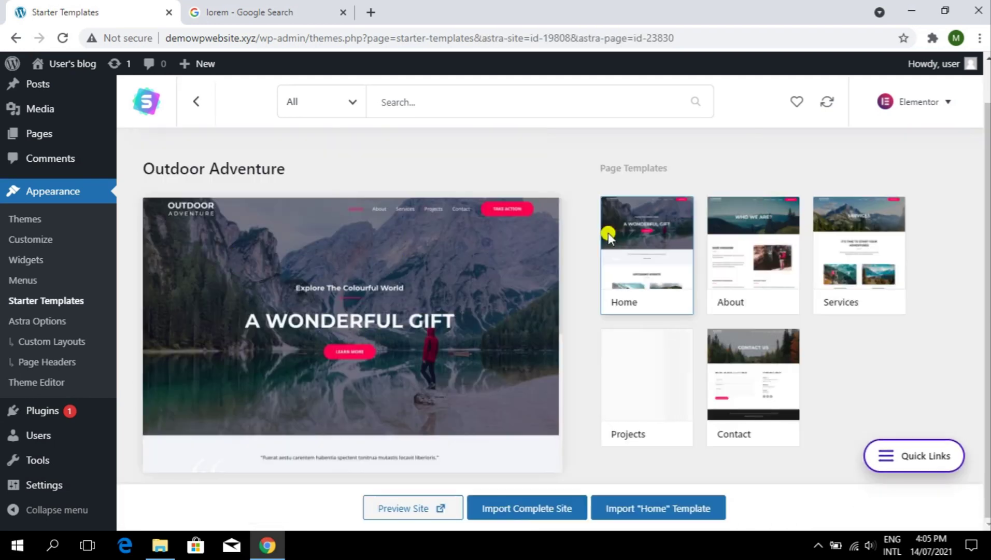
click(742, 259)
click(875, 249)
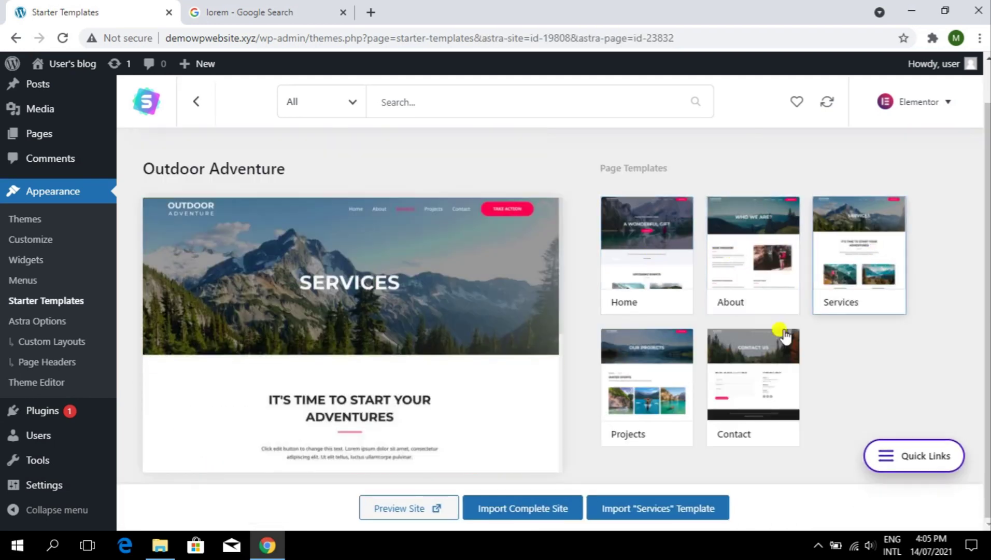
click(758, 393)
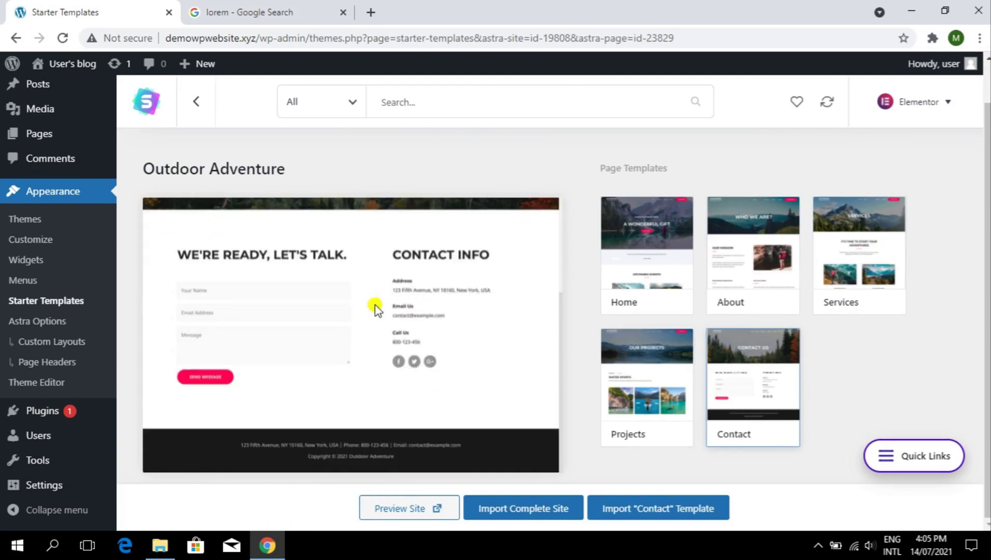
click(202, 100)
scroll(331, 381, down, 14)
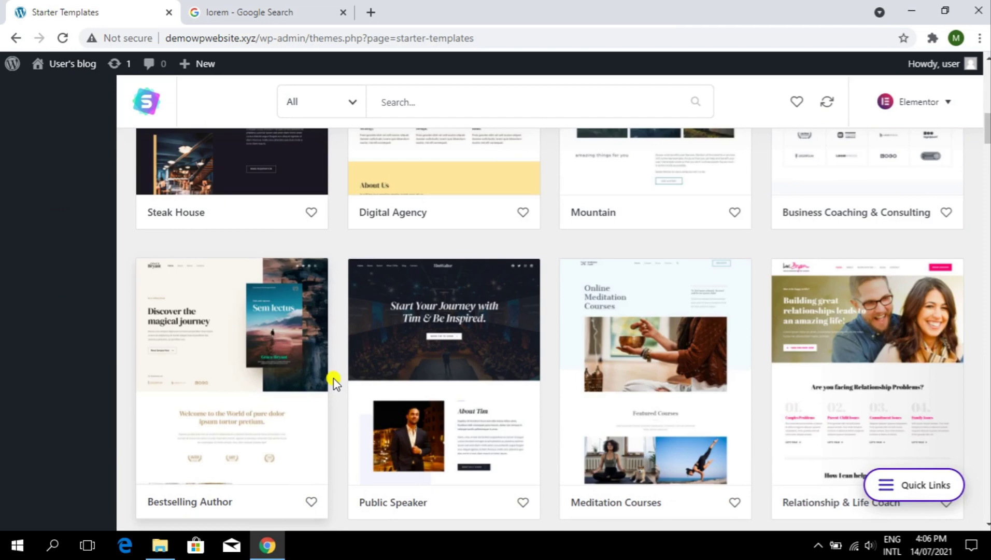
Look at the Bestselling Author template's details, then return to the templates grid
click(239, 364)
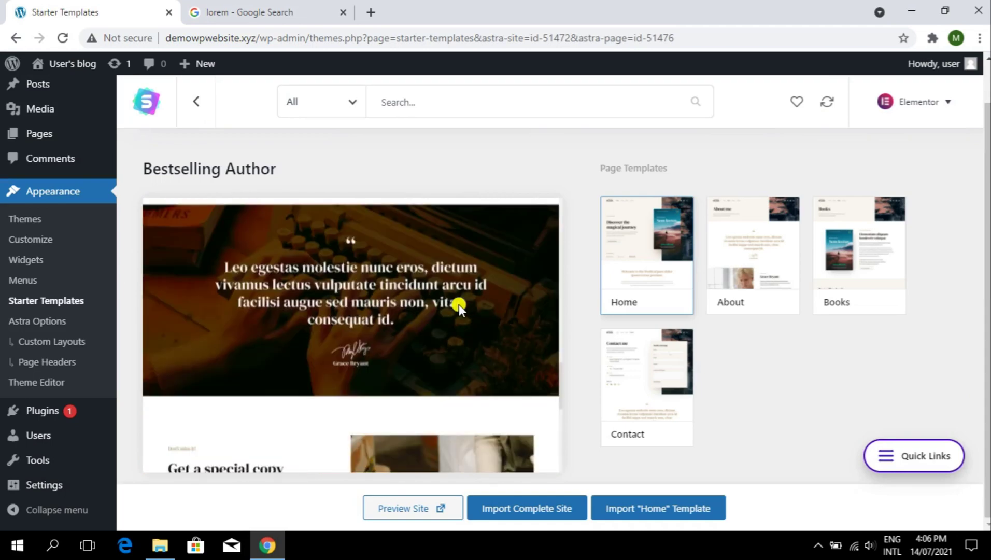
click(195, 101)
scroll(591, 317, down, 3)
scroll(881, 354, down, 10)
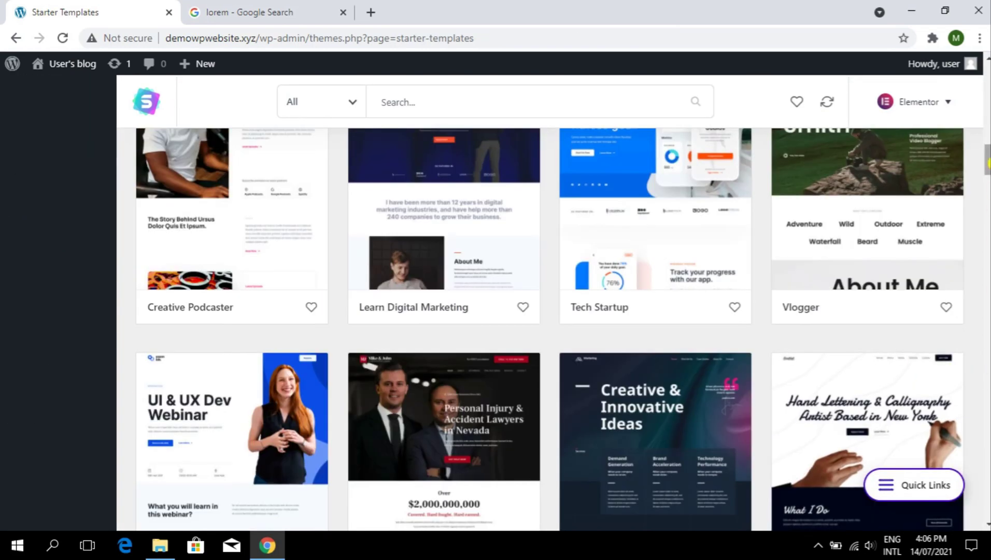
scroll(506, 91, up, 15)
Filter the grid to Premium templates and scroll down through them
click(299, 106)
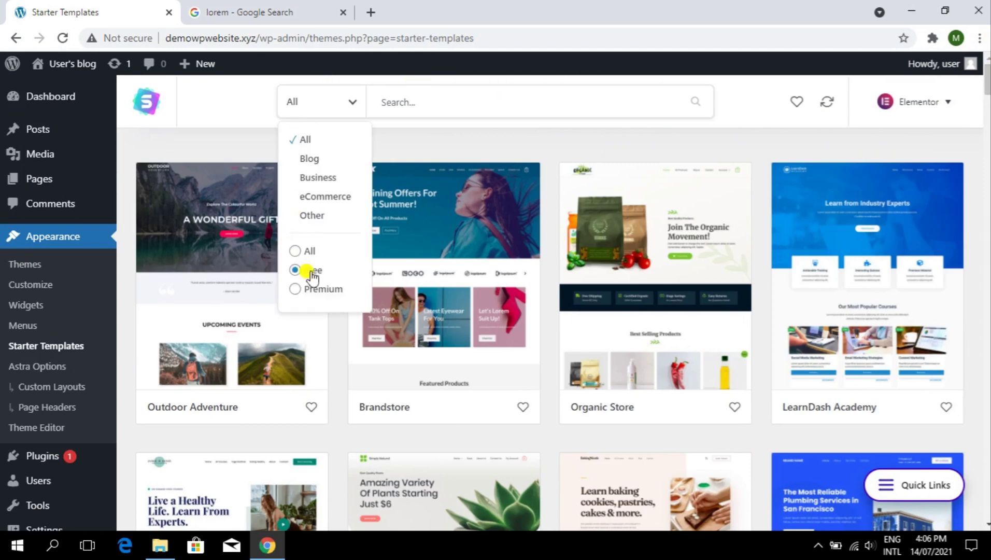
click(297, 290)
click(277, 100)
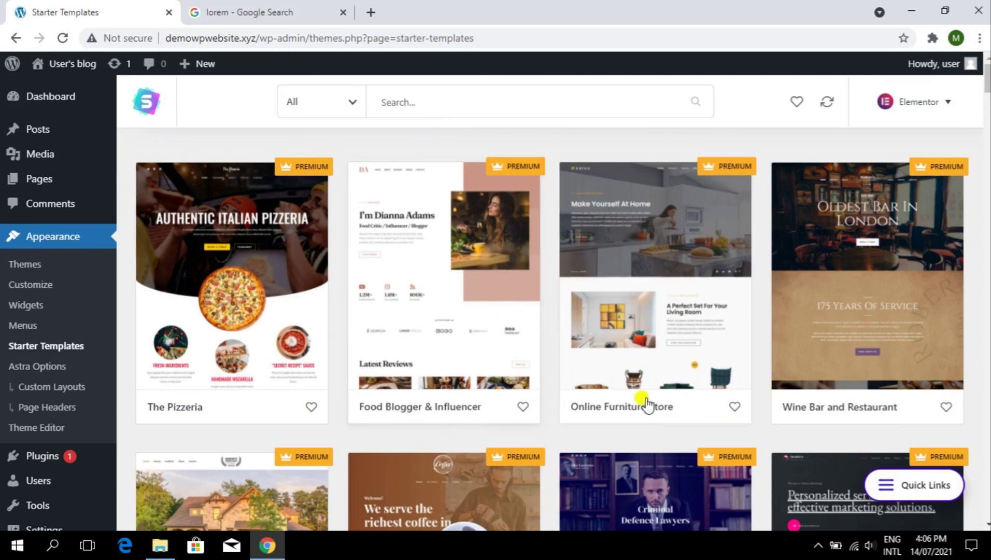
drag(987, 78, 988, 115)
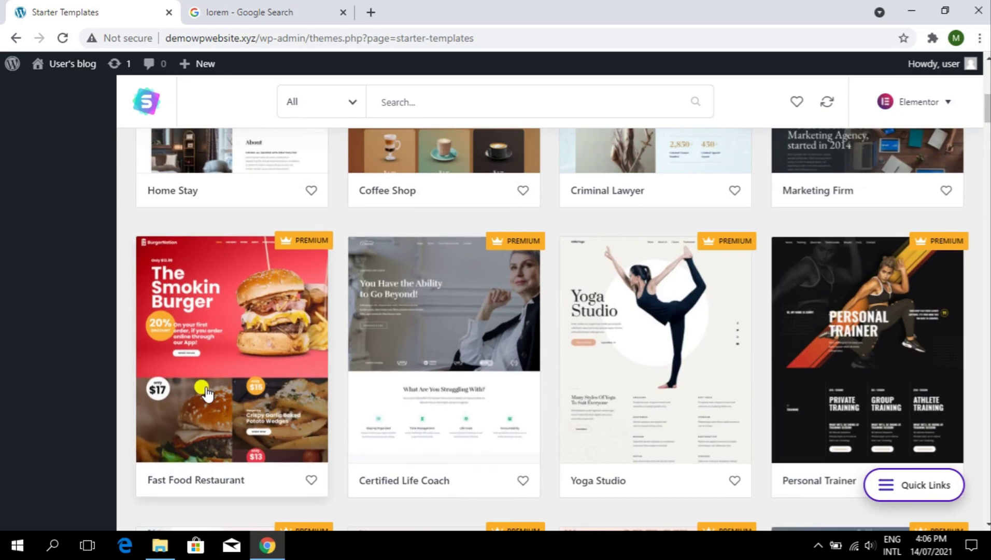
click(987, 128)
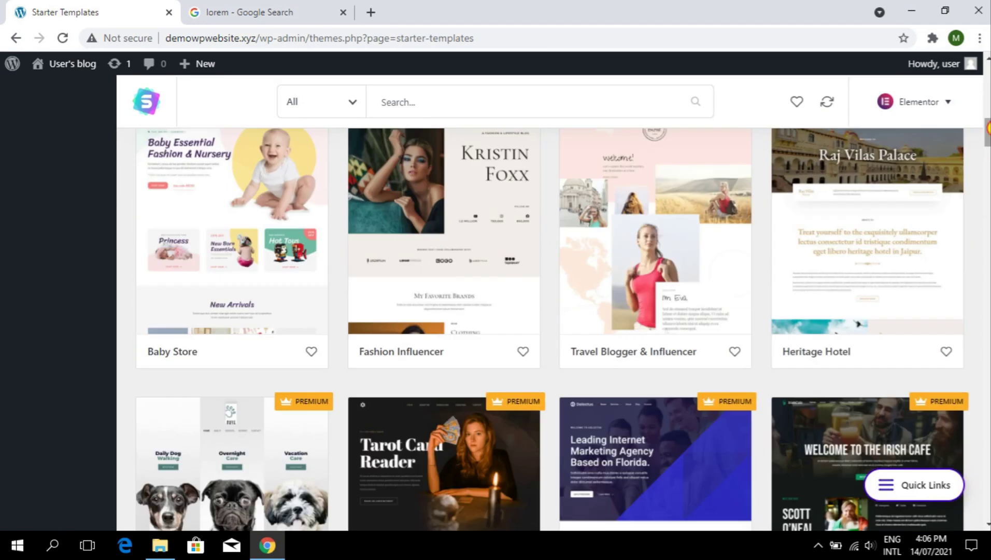
scroll(563, 324, up, 1)
drag(987, 127, 988, 251)
scroll(873, 285, up, 1)
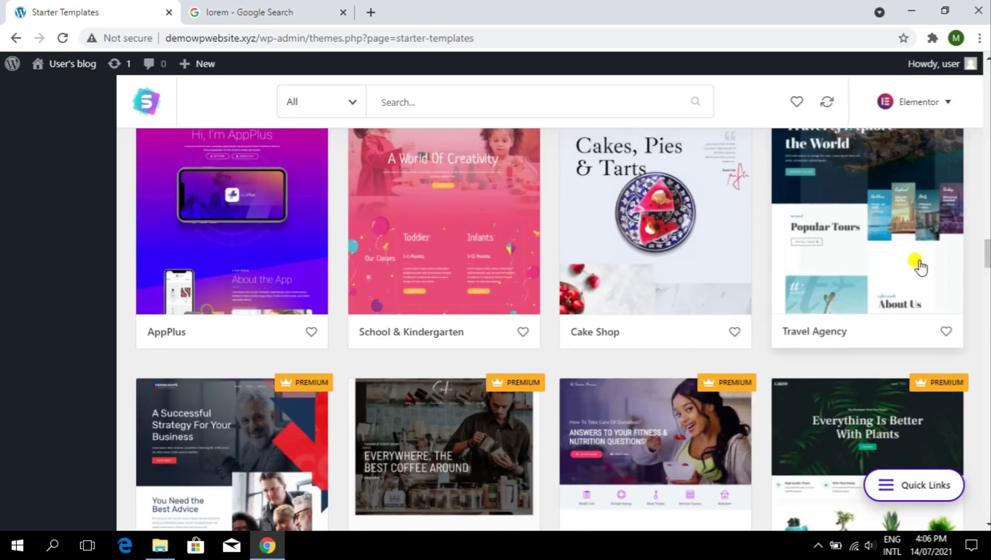
scroll(881, 270, down, 5)
scroll(692, 284, up, 2)
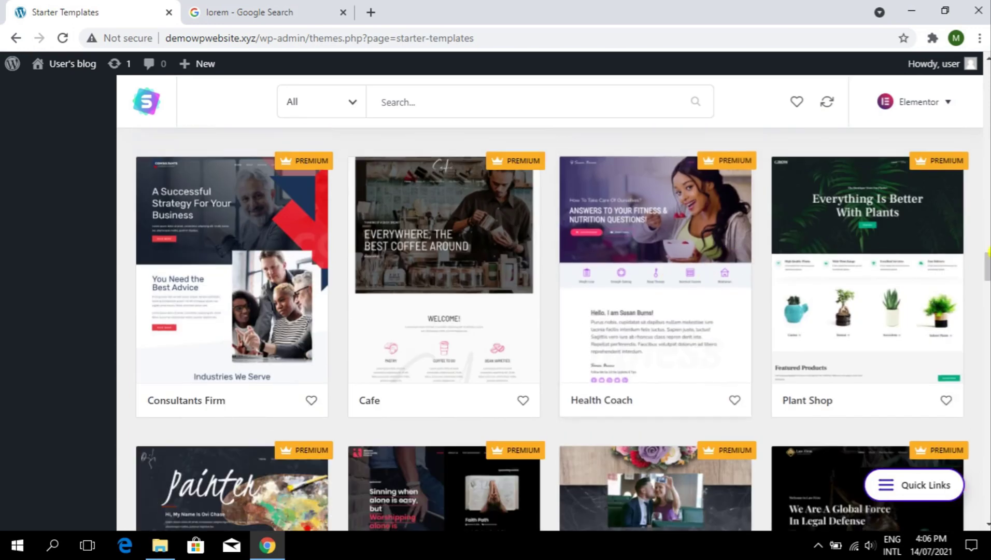
drag(988, 259, 989, 319)
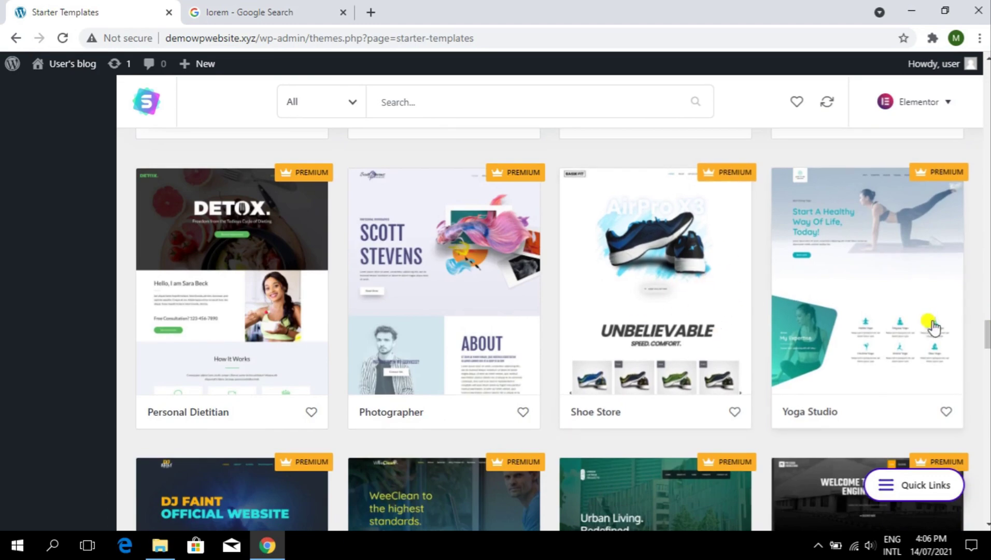
drag(988, 333, 989, 449)
scroll(539, 291, down, 5)
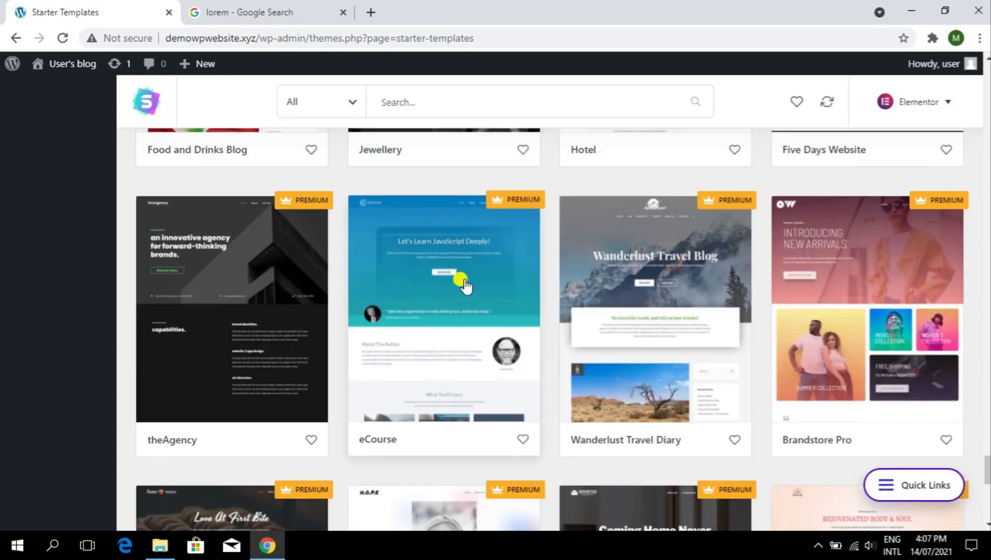
scroll(565, 278, down, 4)
scroll(564, 278, up, 5)
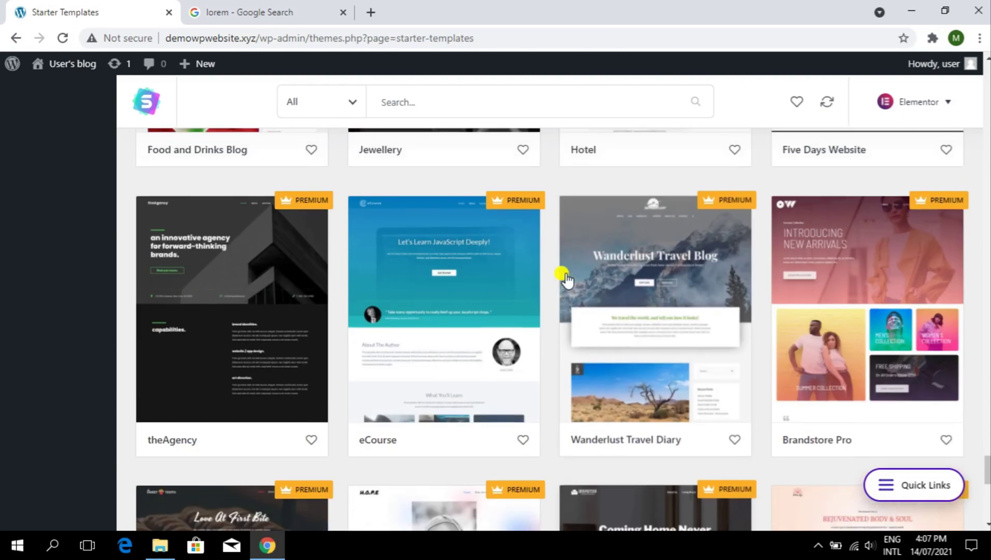
Look over the Brandstore Pro template, then return to the templates grid
click(883, 270)
scroll(336, 333, down, 10)
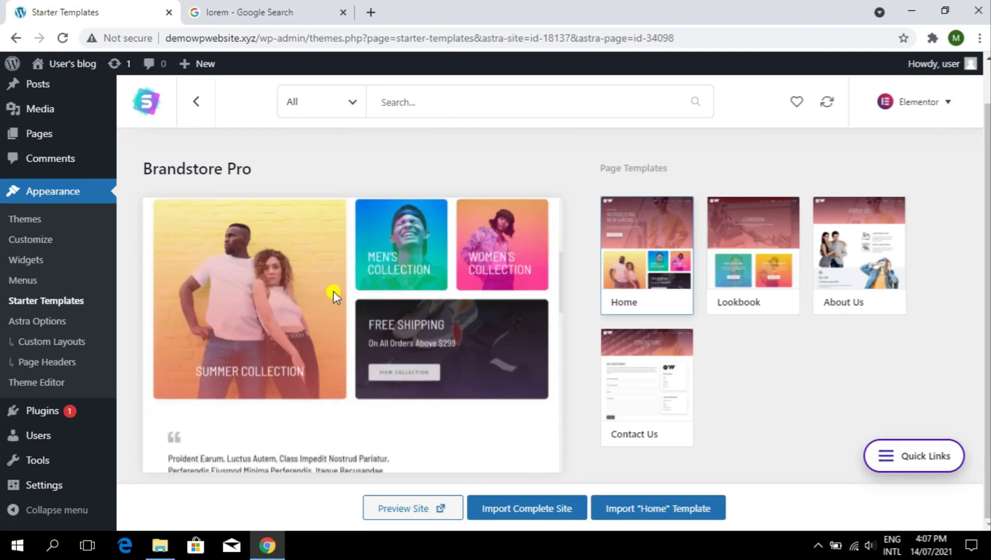
scroll(382, 310, up, 5)
scroll(383, 317, down, 5)
scroll(288, 323, up, 8)
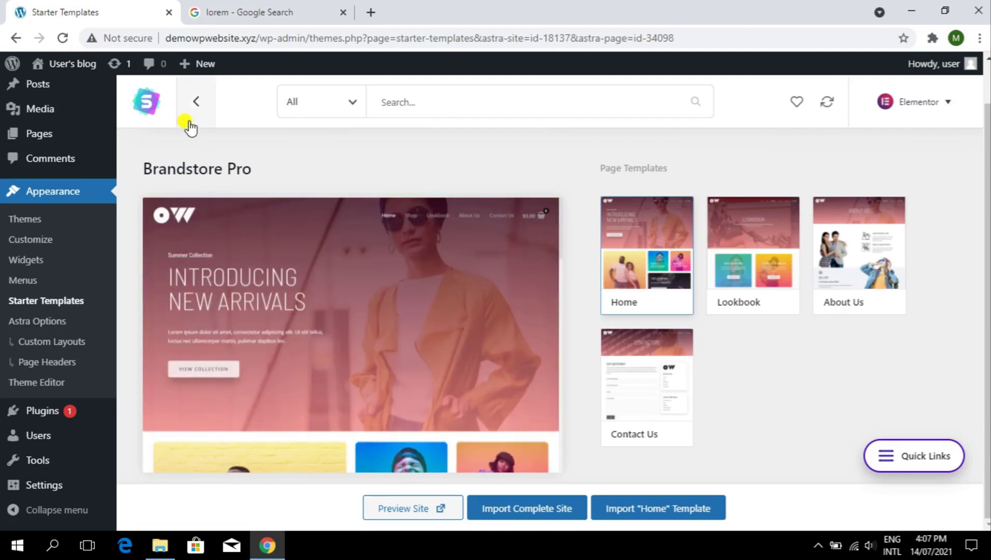
click(196, 101)
scroll(417, 262, down, 1)
scroll(415, 262, down, 3)
scroll(415, 261, up, 5)
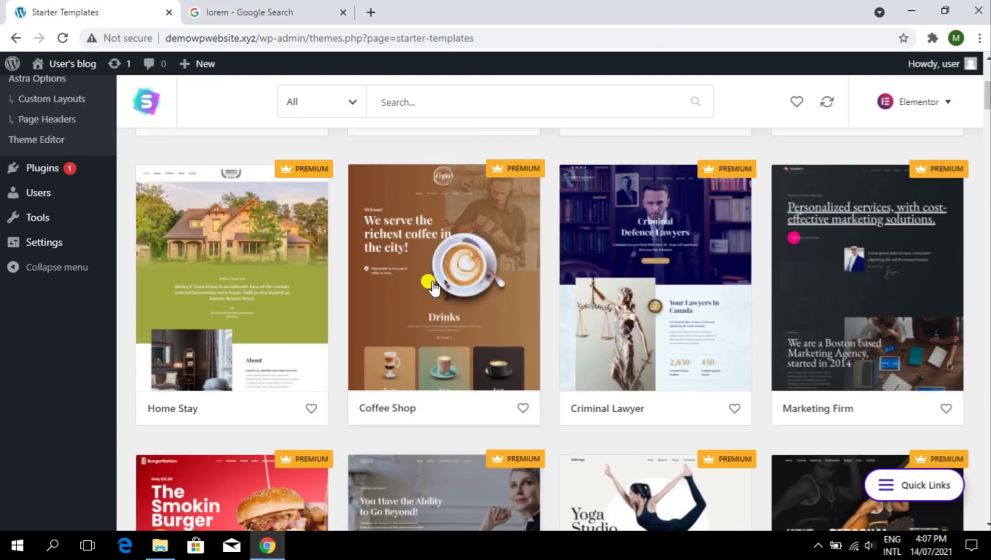
scroll(430, 300, down, 5)
Open Fast Food Restaurant, preview its Home page, and open the Pages list in a new tab
click(265, 307)
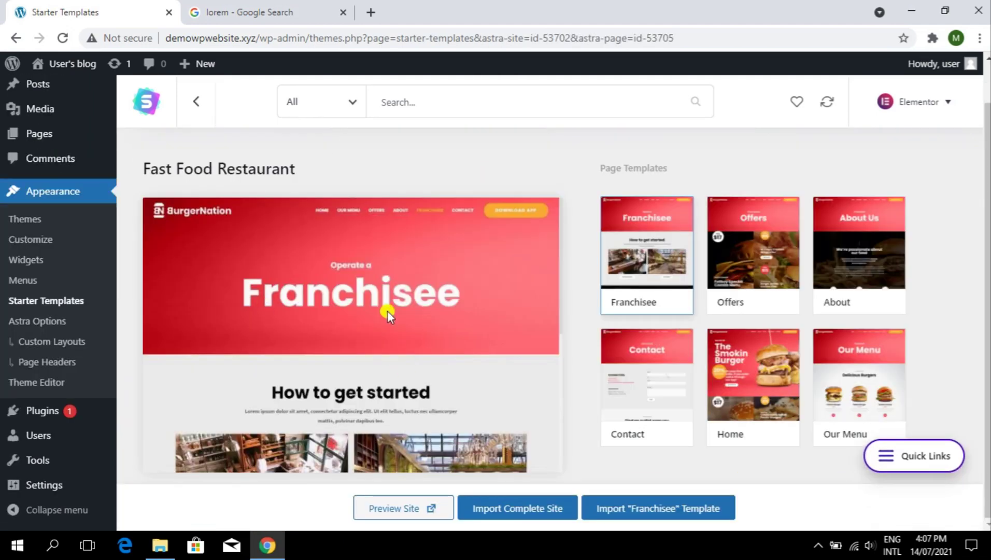
scroll(407, 321, down, 5)
scroll(428, 368, down, 5)
scroll(428, 368, up, 10)
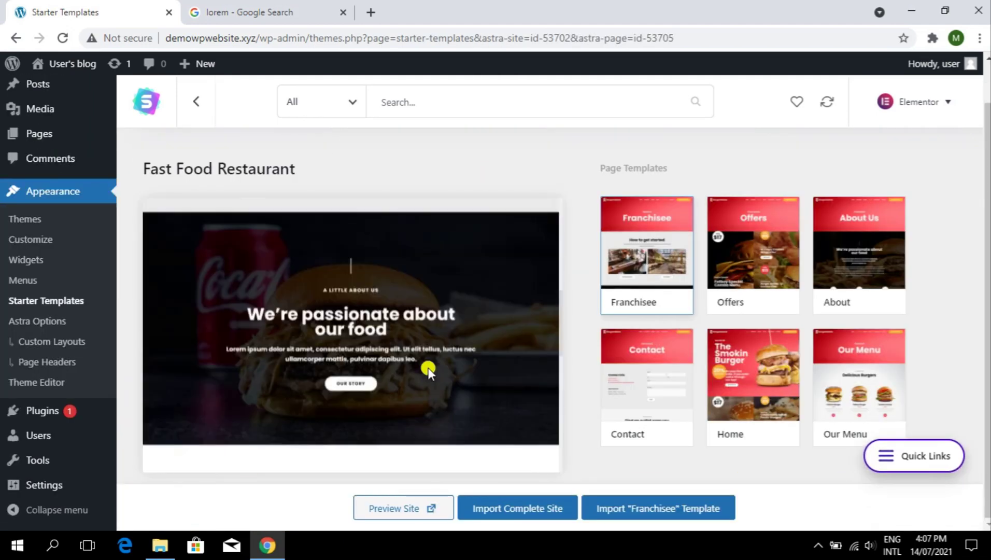
click(762, 400)
scroll(418, 368, down, 5)
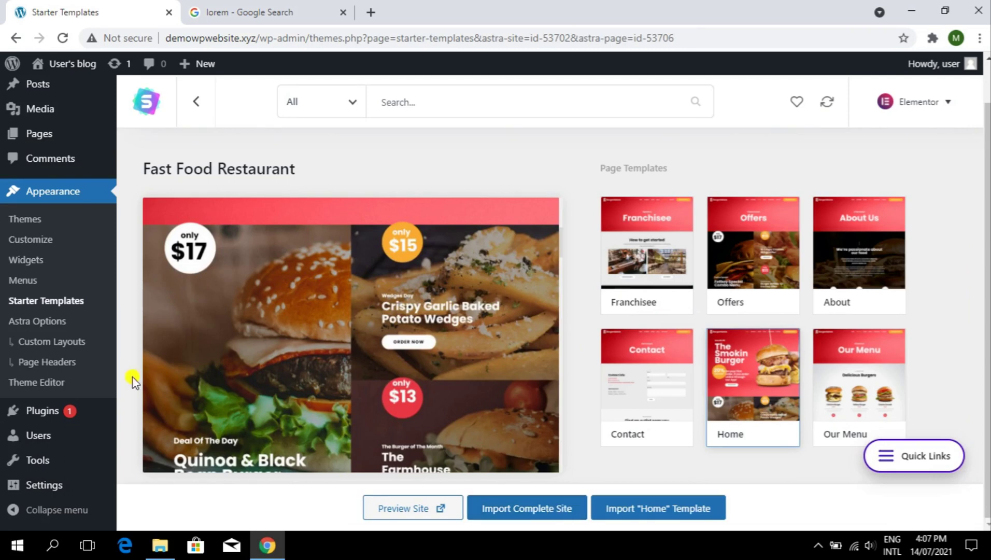
scroll(78, 223, up, 1)
mouse_move(49, 180)
middle_click(153, 185)
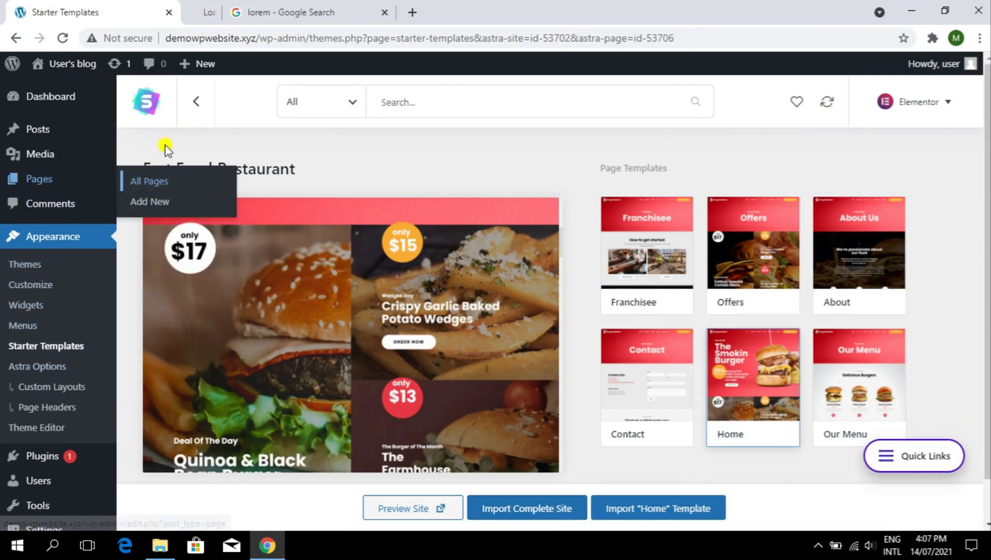
Close the lorem search tab and return to the Starter Templates tab
click(281, 6)
click(518, 12)
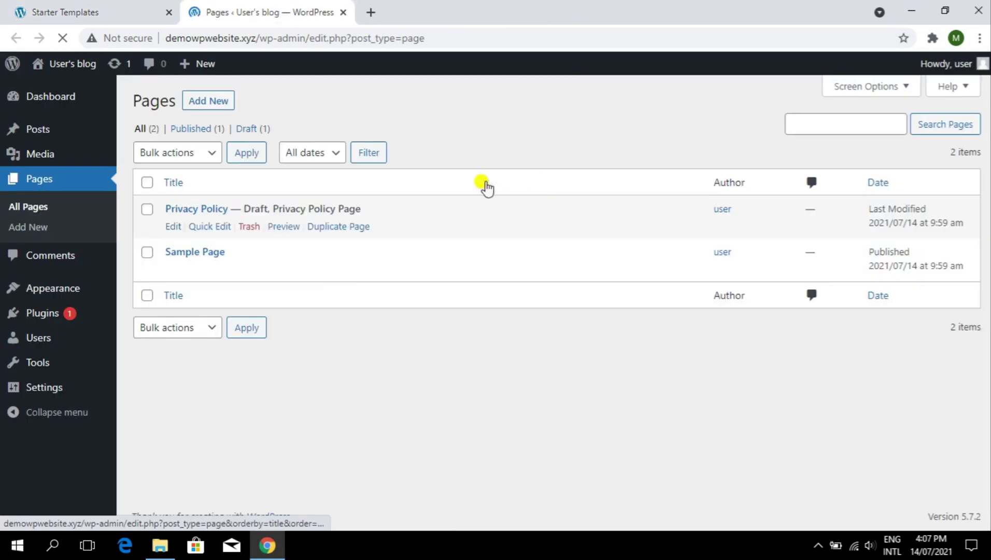
key(ctrl+Page_Up)
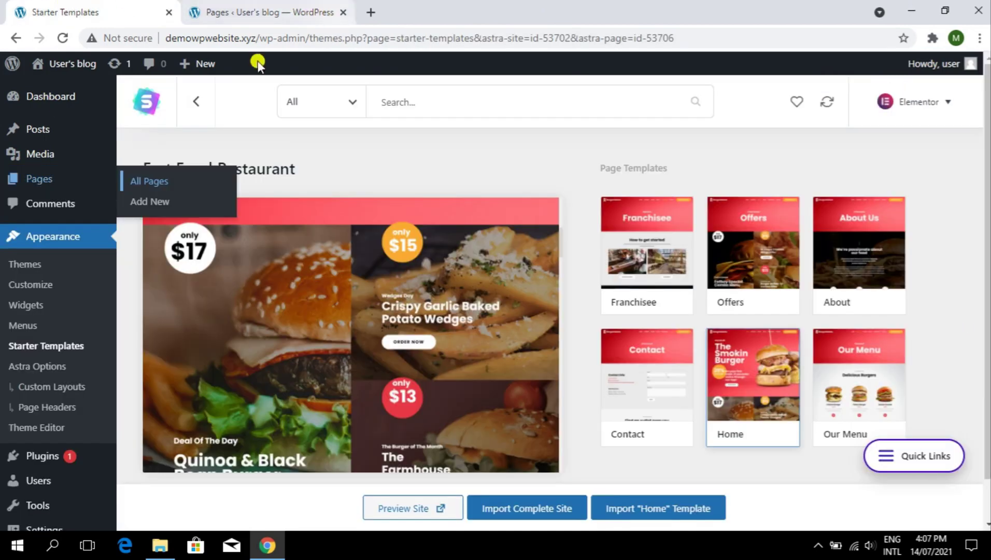
Open the live site via Visit Site in a new tab, close the Pages tab, then return to Starter Templates
mouse_move(73, 63)
right_click(76, 92)
click(91, 104)
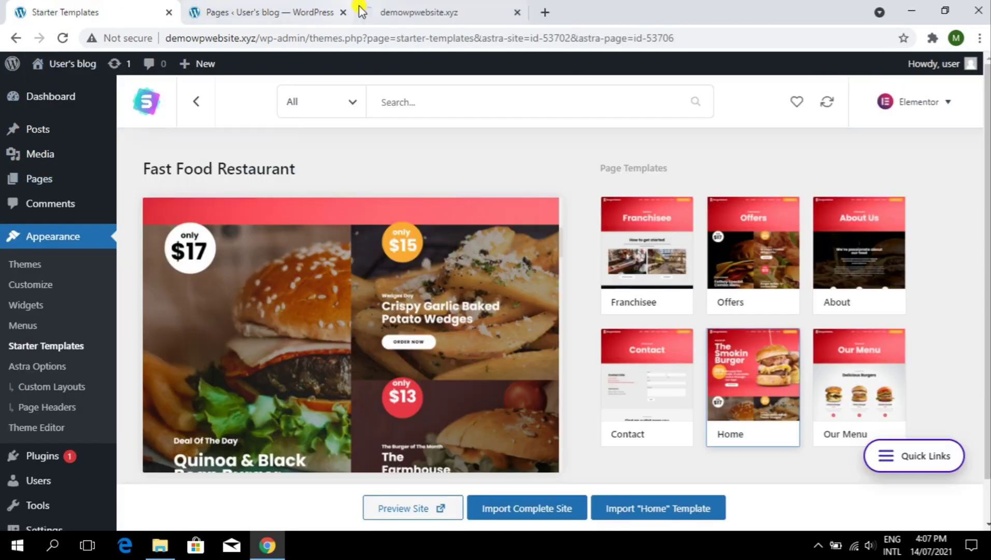
click(343, 12)
key(ctrl+Page_Down)
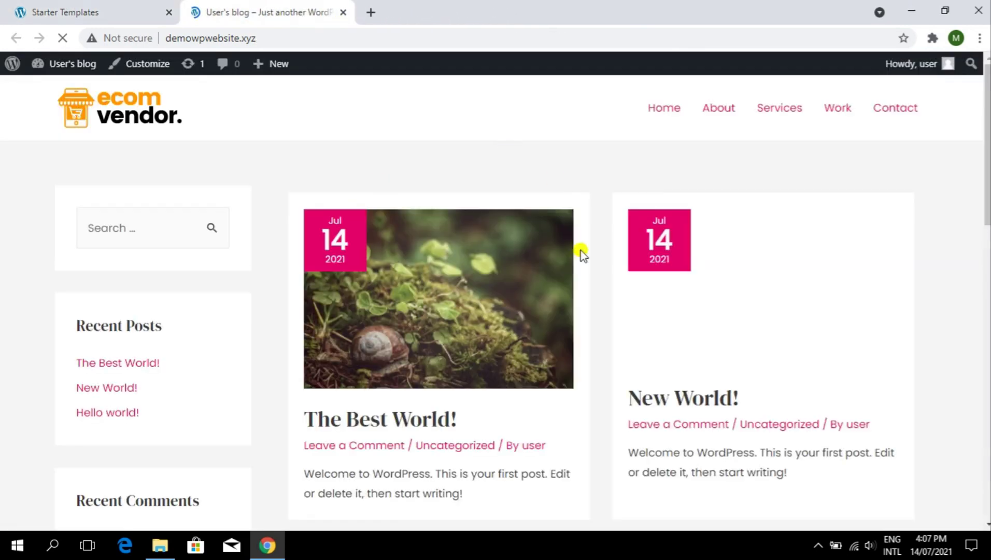
scroll(592, 228, down, 15)
scroll(602, 281, up, 15)
click(77, 12)
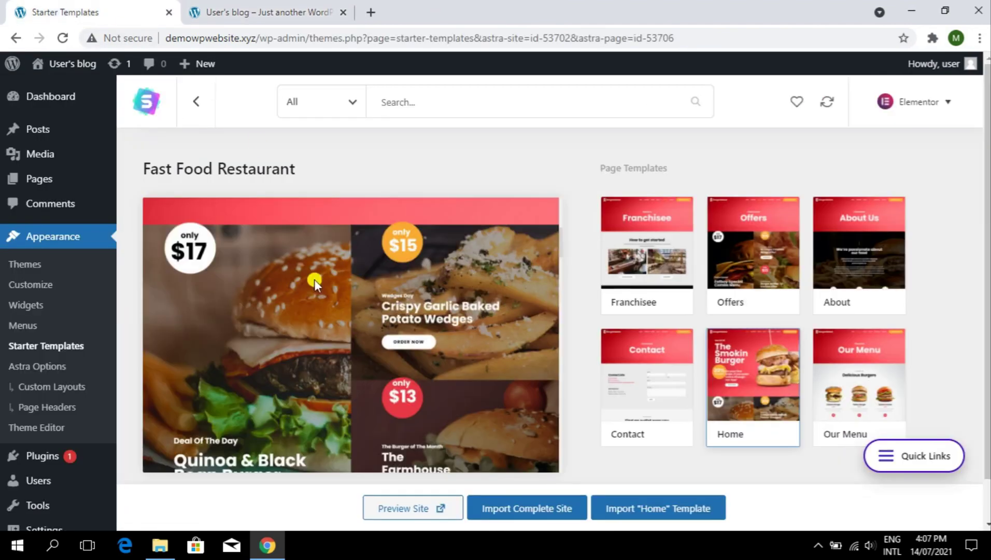
Import the complete Fast Food Restaurant site with all options kept, then view it
click(537, 509)
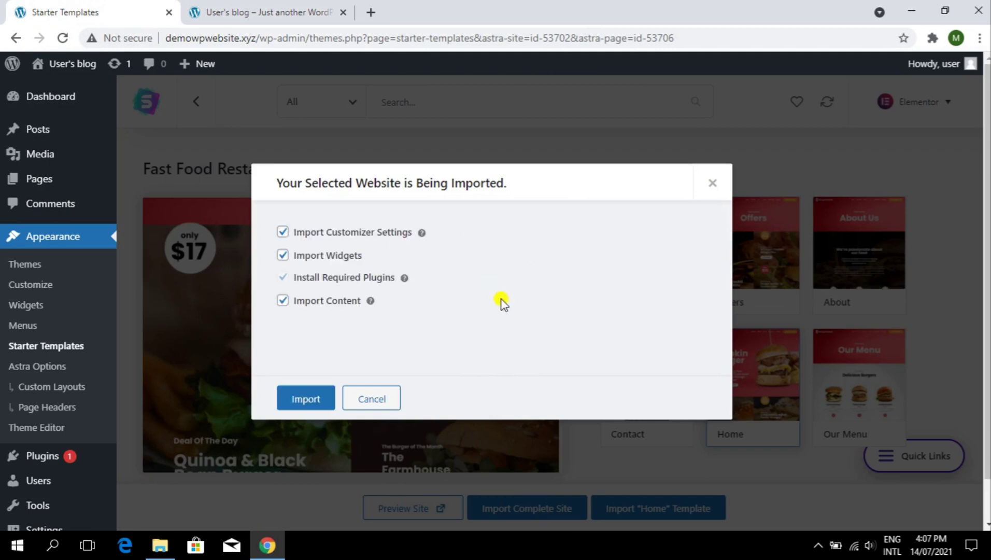
click(303, 400)
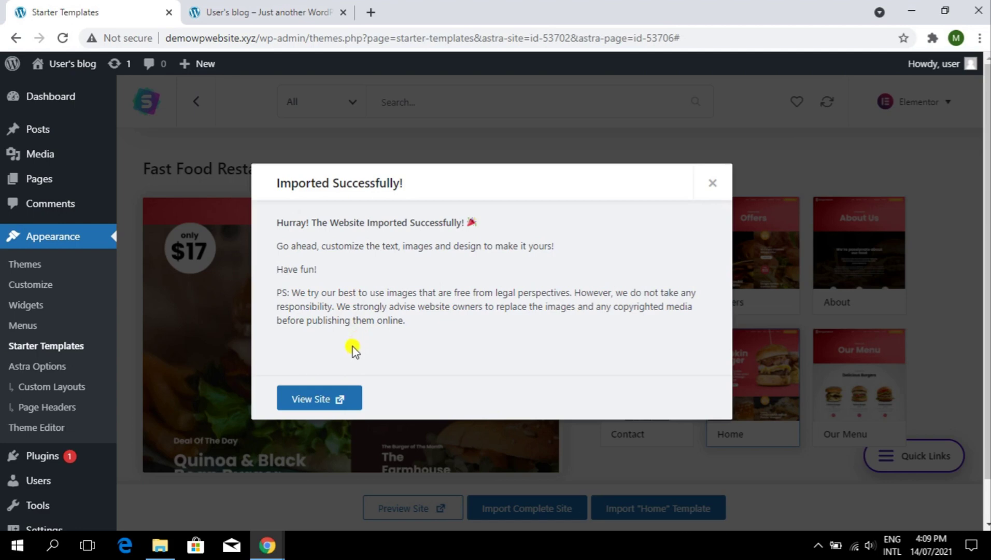
click(327, 402)
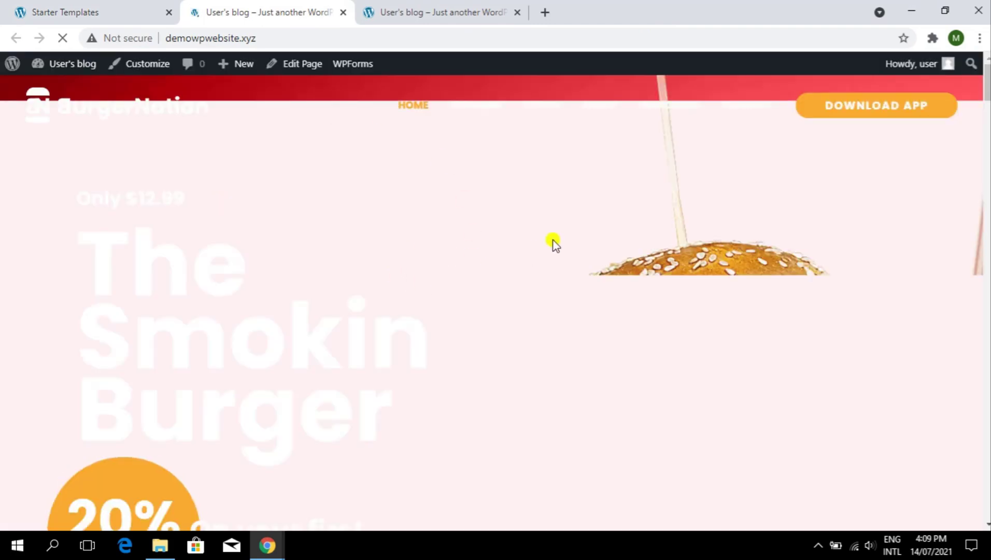
Scroll the live BurgerNation home page from the Smokin Burger hero down to the footer and back
scroll(470, 303, down, 8)
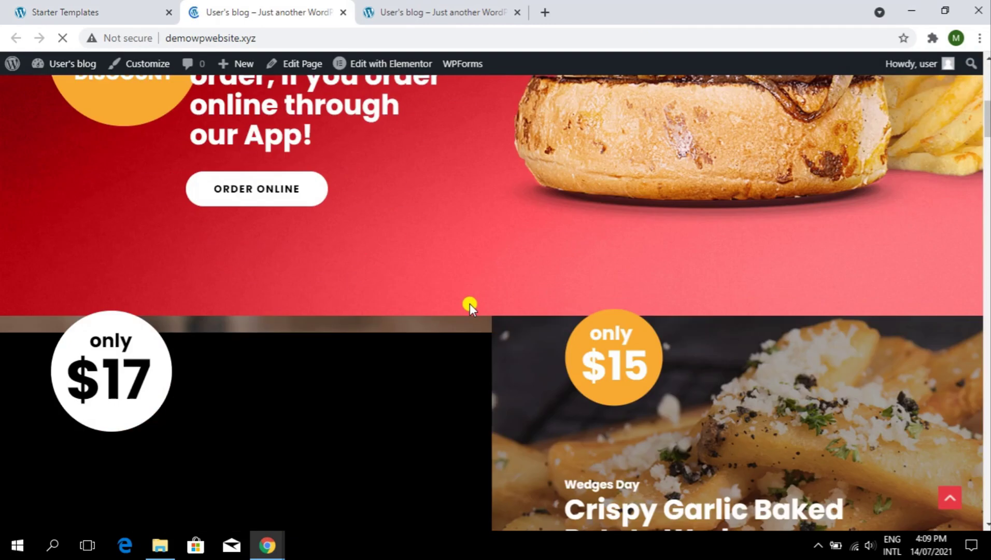
scroll(470, 304, up, 2)
scroll(470, 303, up, 6)
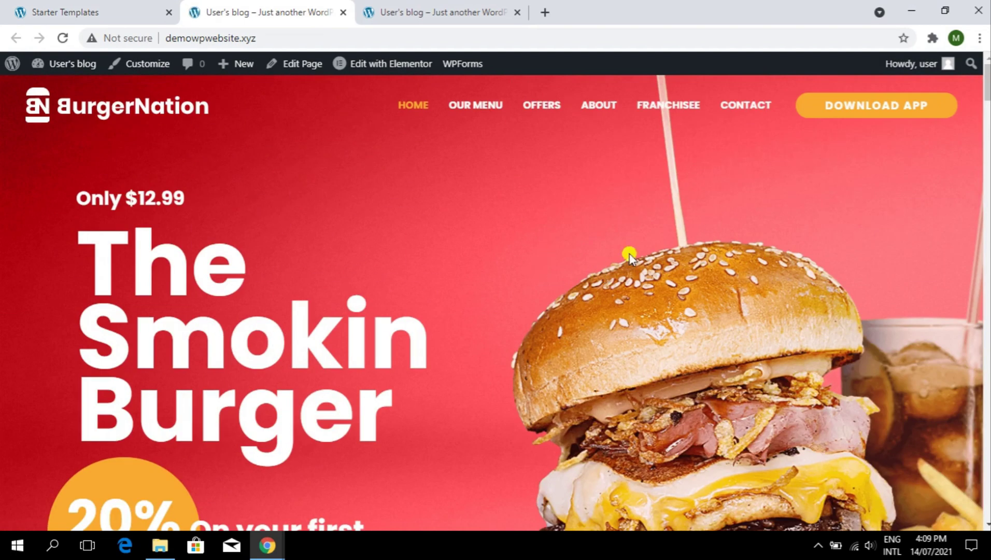
drag(986, 85, 987, 266)
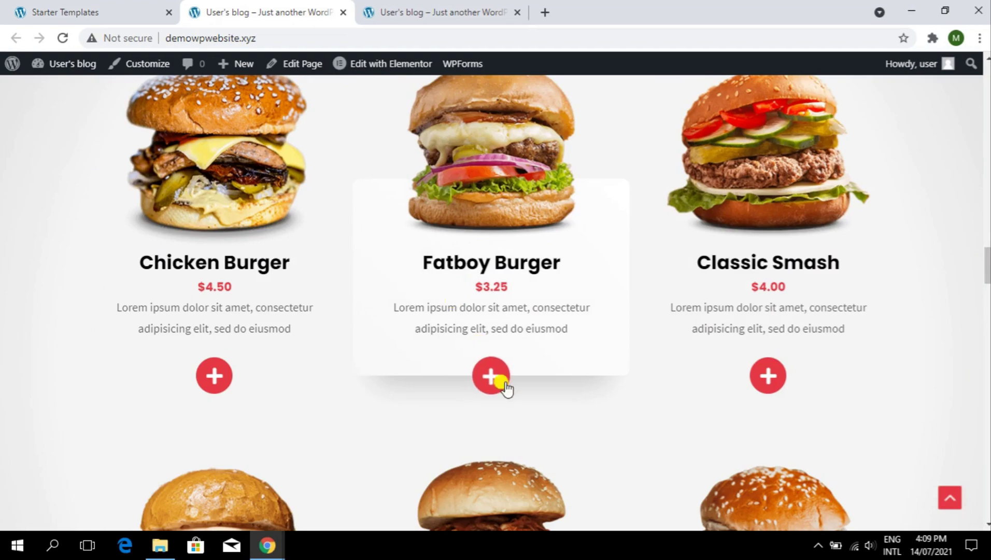
scroll(327, 281, down, 10)
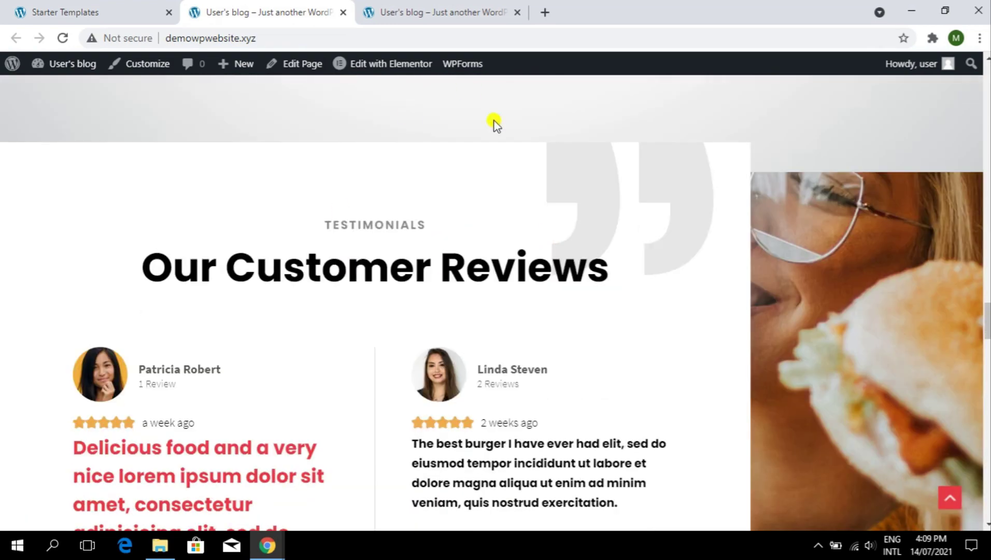
scroll(451, 197, up, 6)
scroll(505, 268, down, 5)
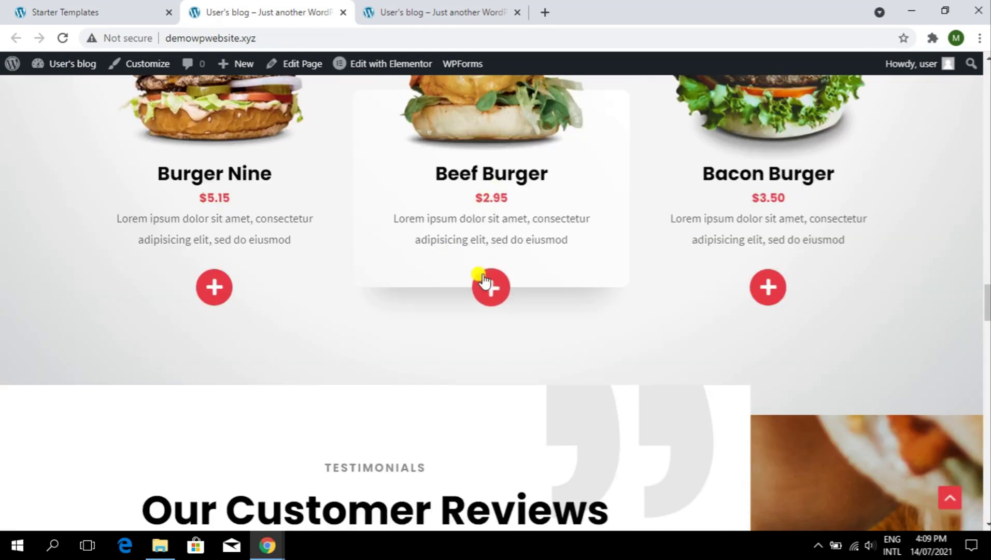
scroll(477, 279, down, 10)
scroll(456, 262, down, 15)
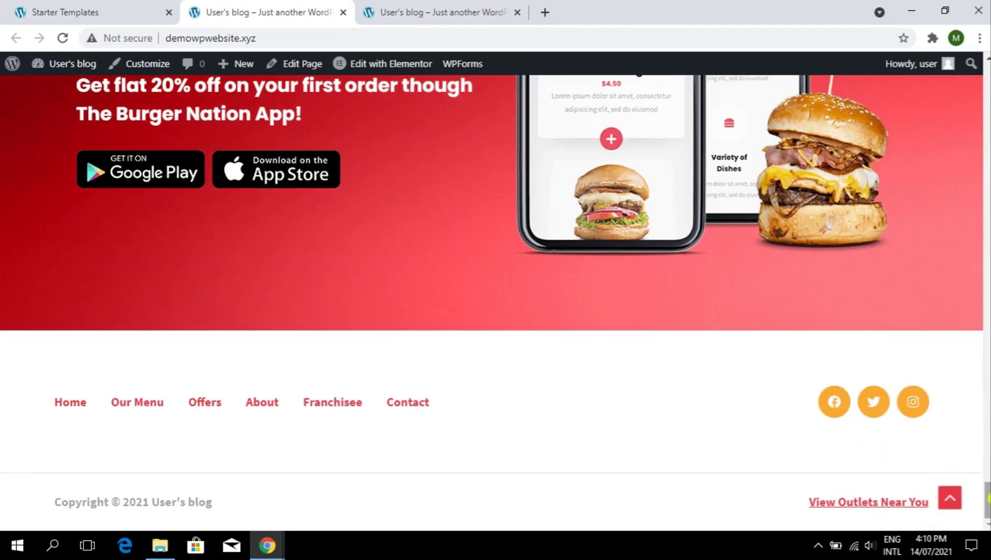
drag(987, 499, 988, 101)
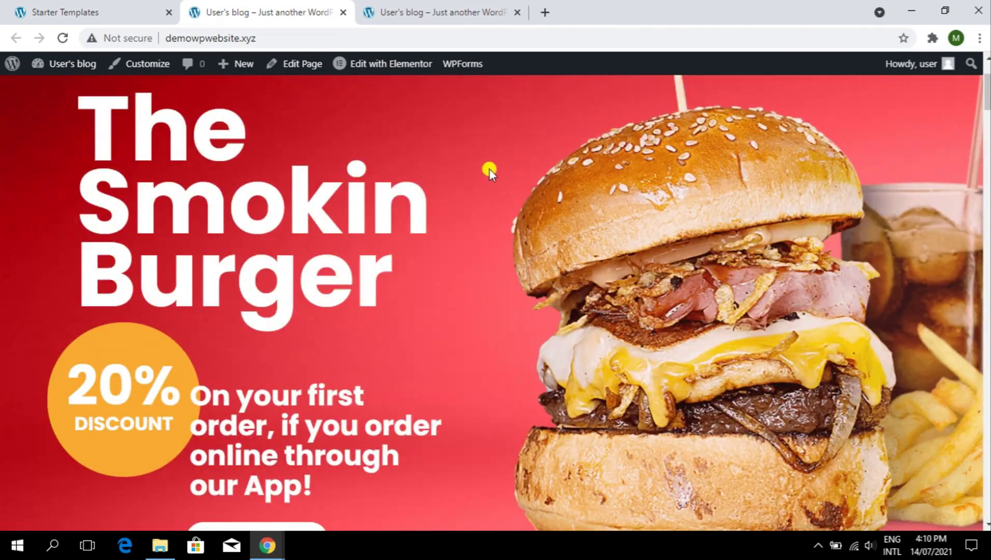
scroll(489, 169, up, 3)
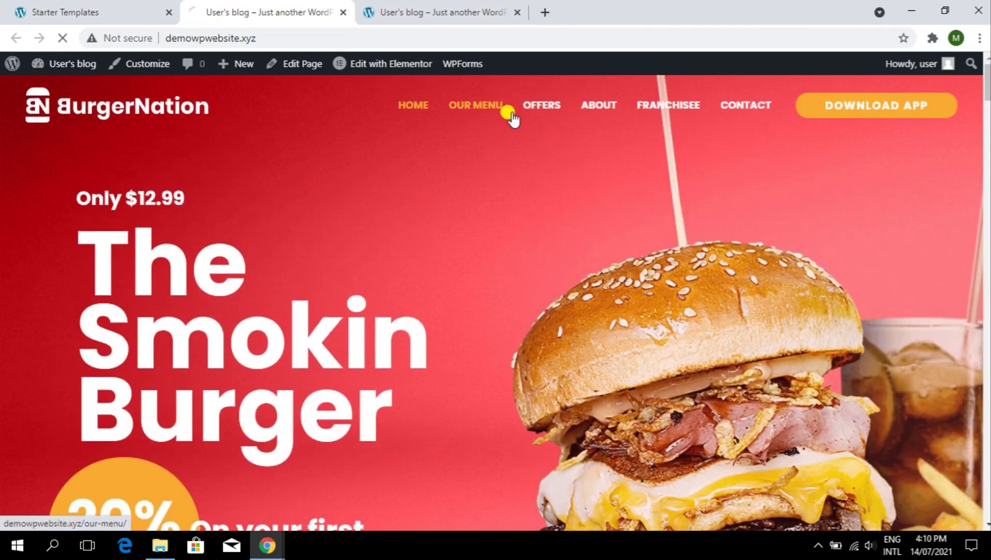
Open the Offers page in a new tab and scroll down the Our Menu page
right_click(539, 112)
click(555, 124)
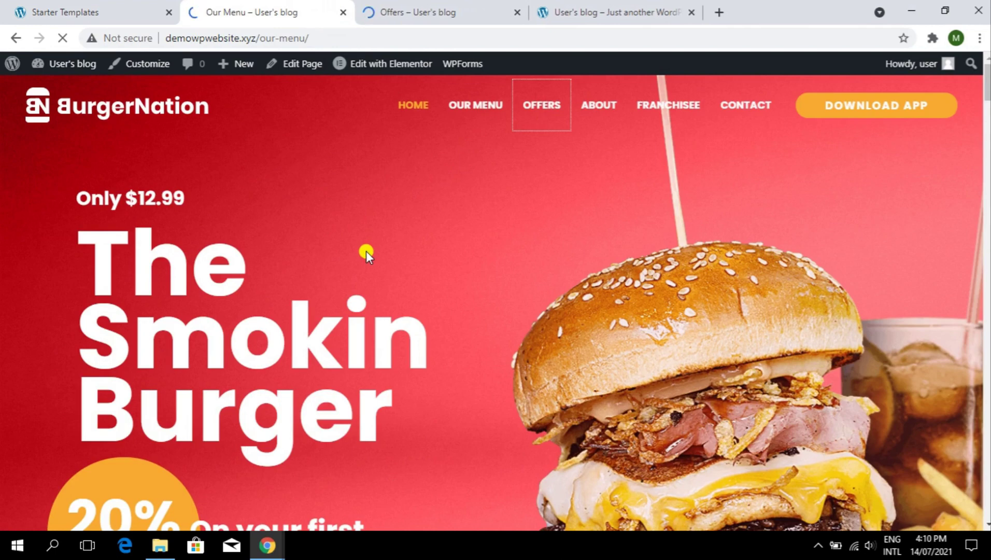
scroll(525, 202, down, 12)
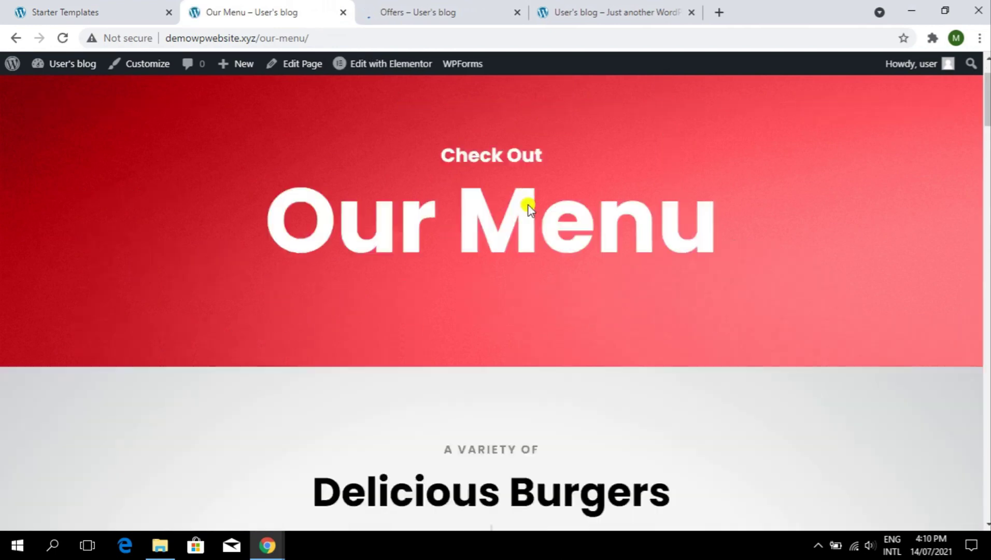
scroll(550, 213, down, 15)
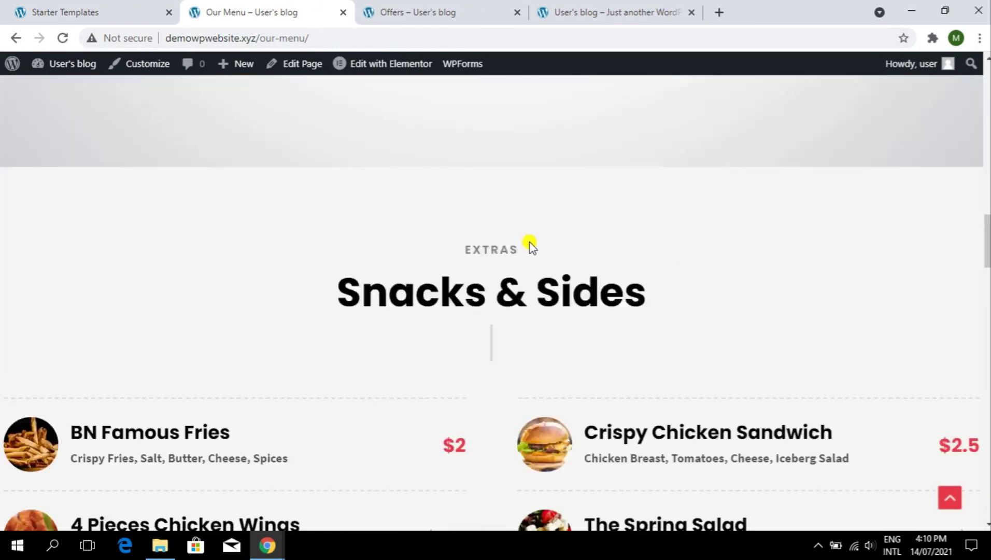
scroll(571, 310, down, 15)
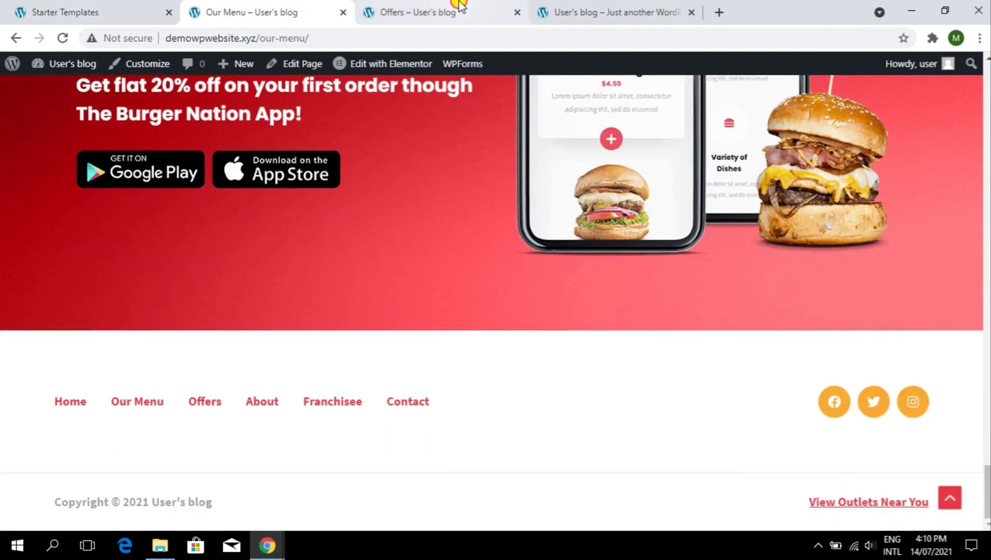
Scroll through the live Offers page, then go back to the Our Menu page
click(451, 12)
scroll(674, 243, down, 15)
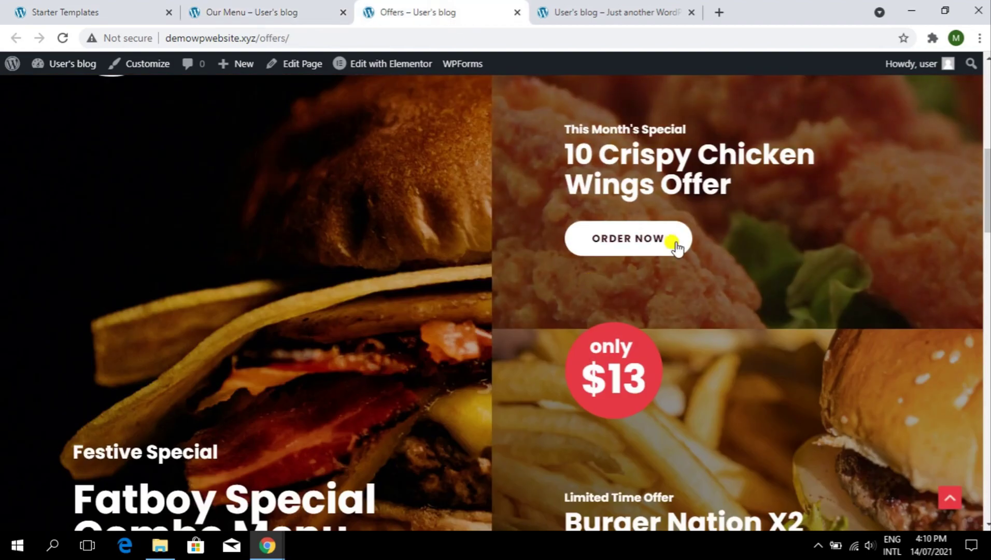
scroll(770, 234, down, 15)
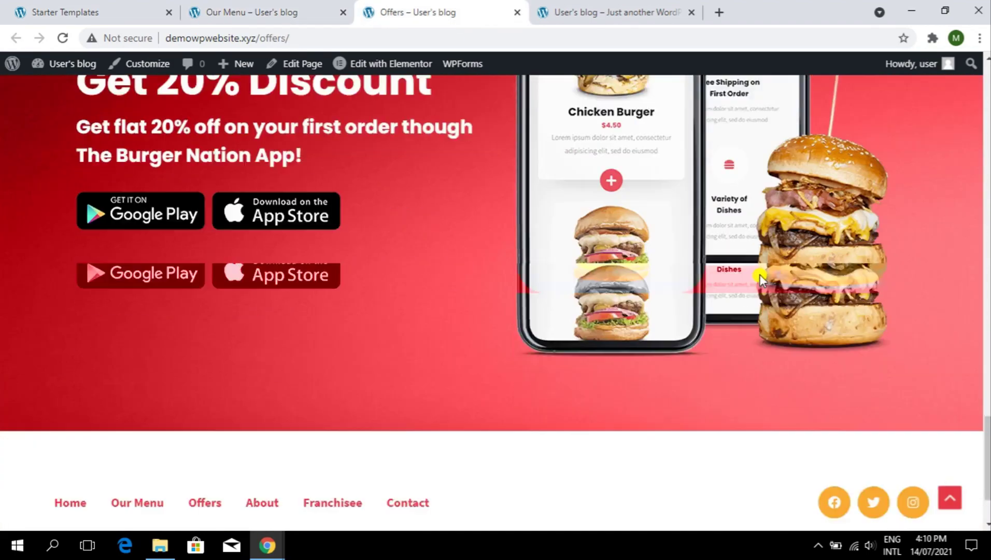
scroll(758, 276, up, 10)
scroll(758, 276, up, 10)
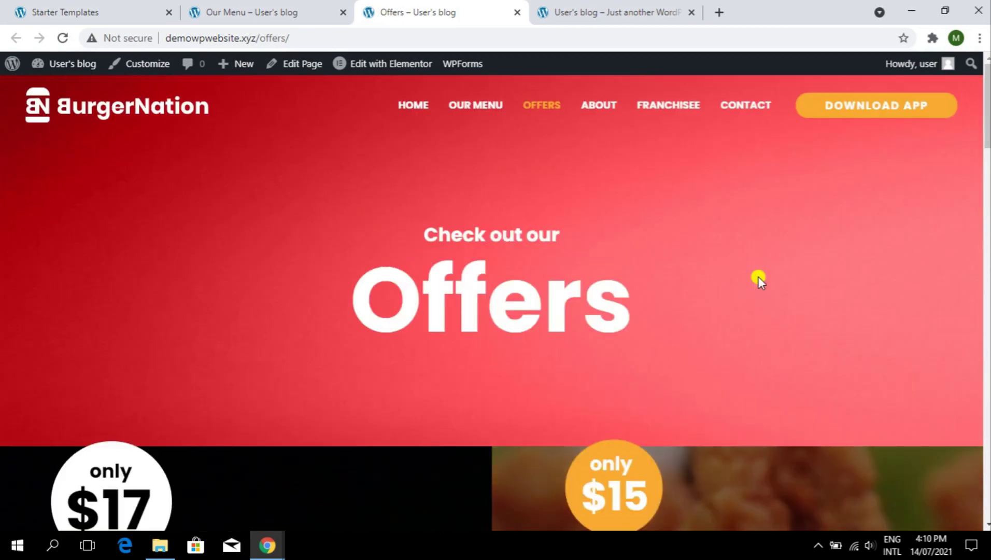
click(279, 7)
scroll(342, 189, up, 20)
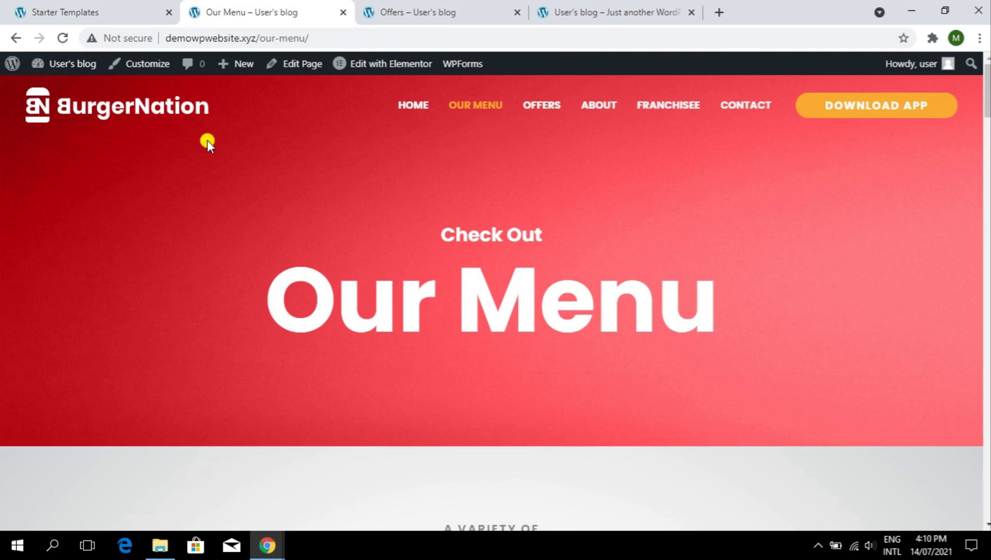
Return to the home page via the site logo and close the Offers tab
click(144, 110)
click(510, 11)
click(518, 12)
click(310, 7)
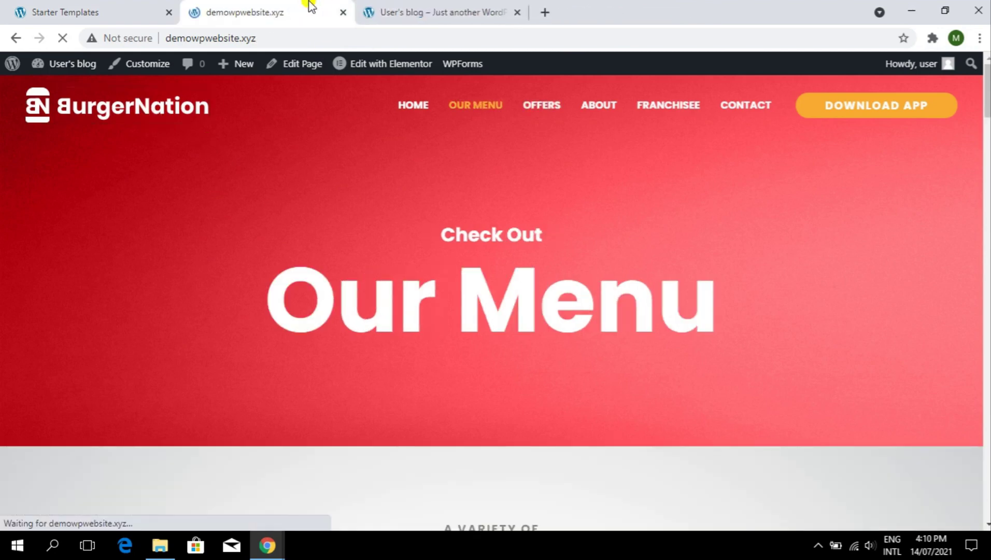